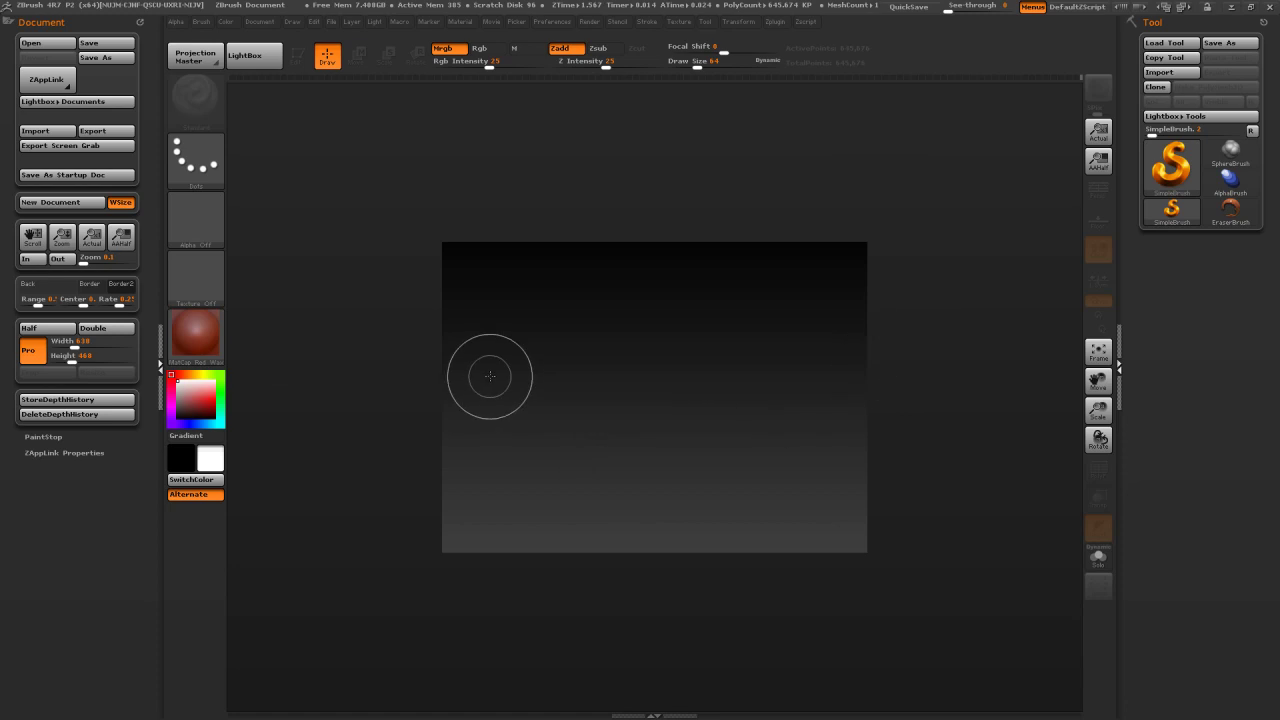
Clear the Document palette from the side tray and dock it there again
{"action": "left_click", "coordinate": [137, 20]}
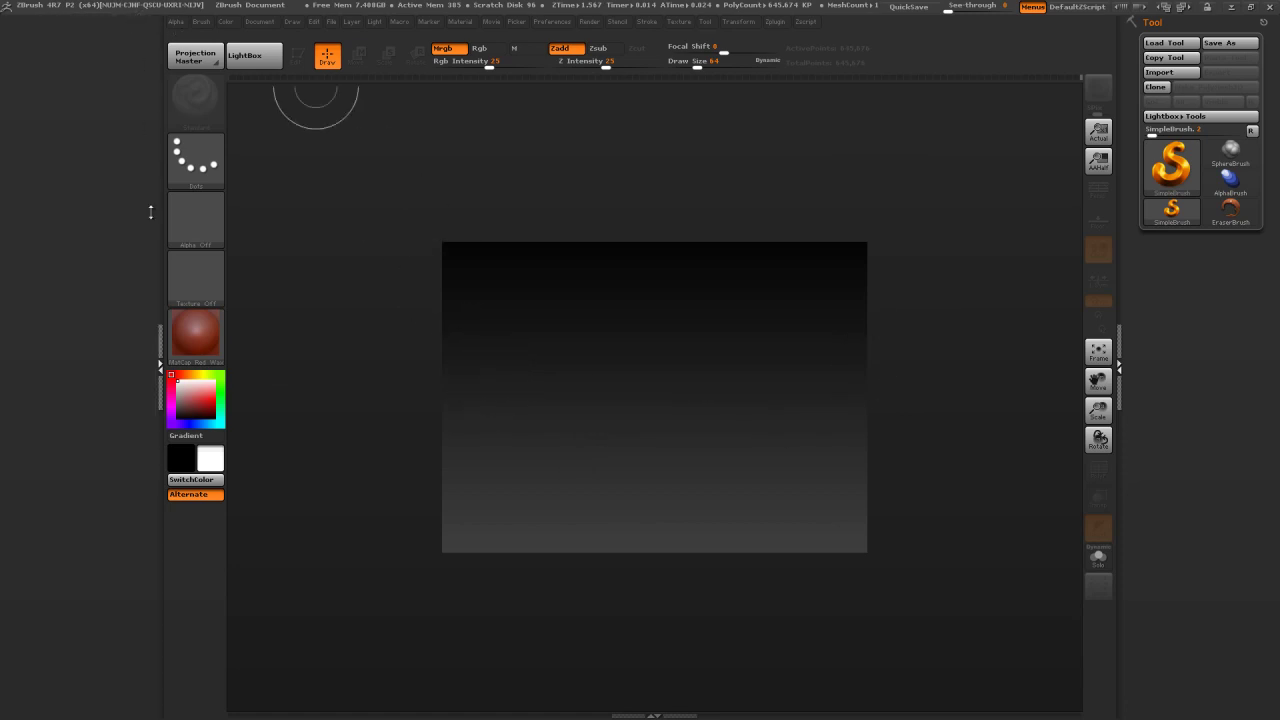
{"action": "left_click", "coordinate": [158, 356]}
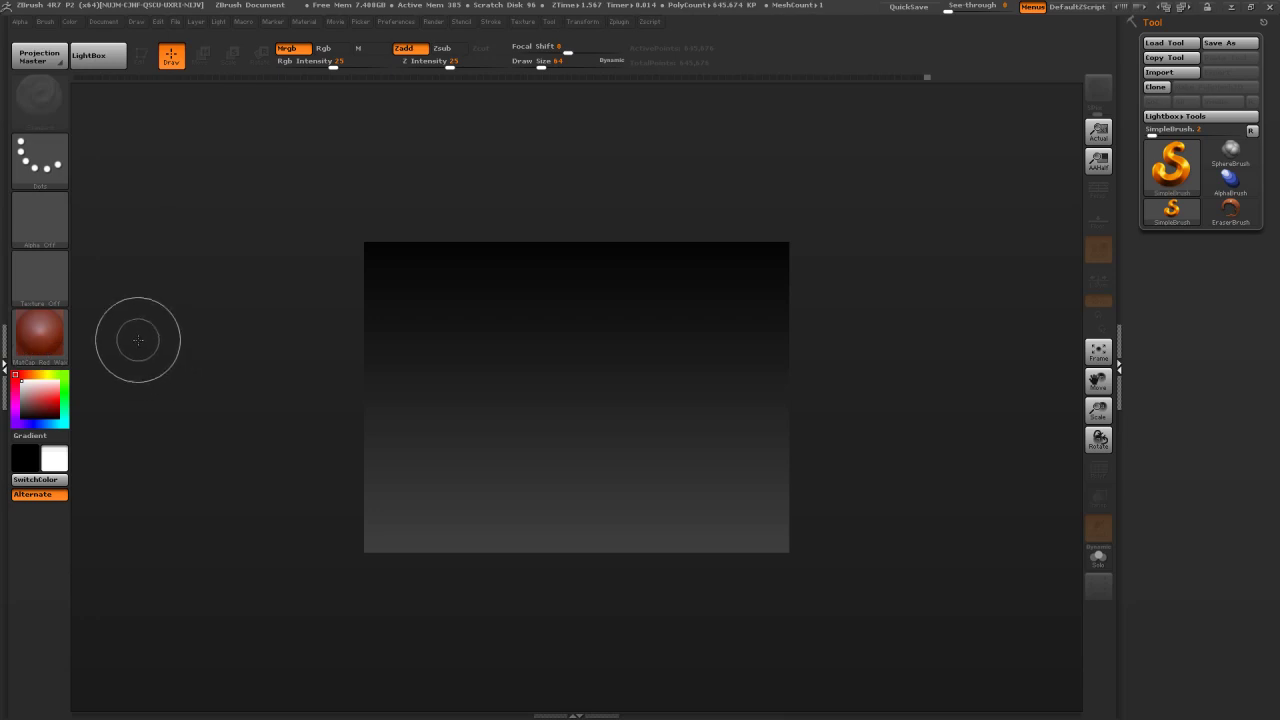
{"action": "left_click", "coordinate": [5, 366]}
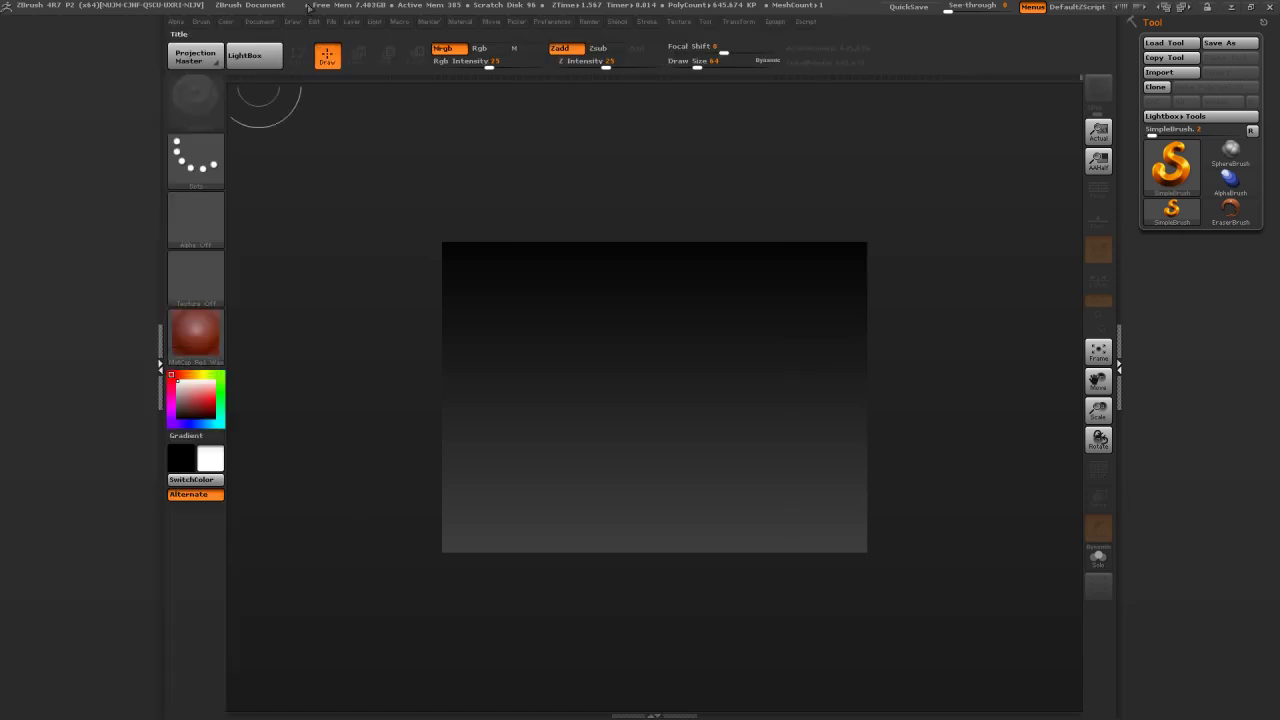
{"action": "left_click", "coordinate": [260, 22]}
{"action": "left_click_drag", "start_coordinate": [255, 37], "coordinate": [60, 55]}
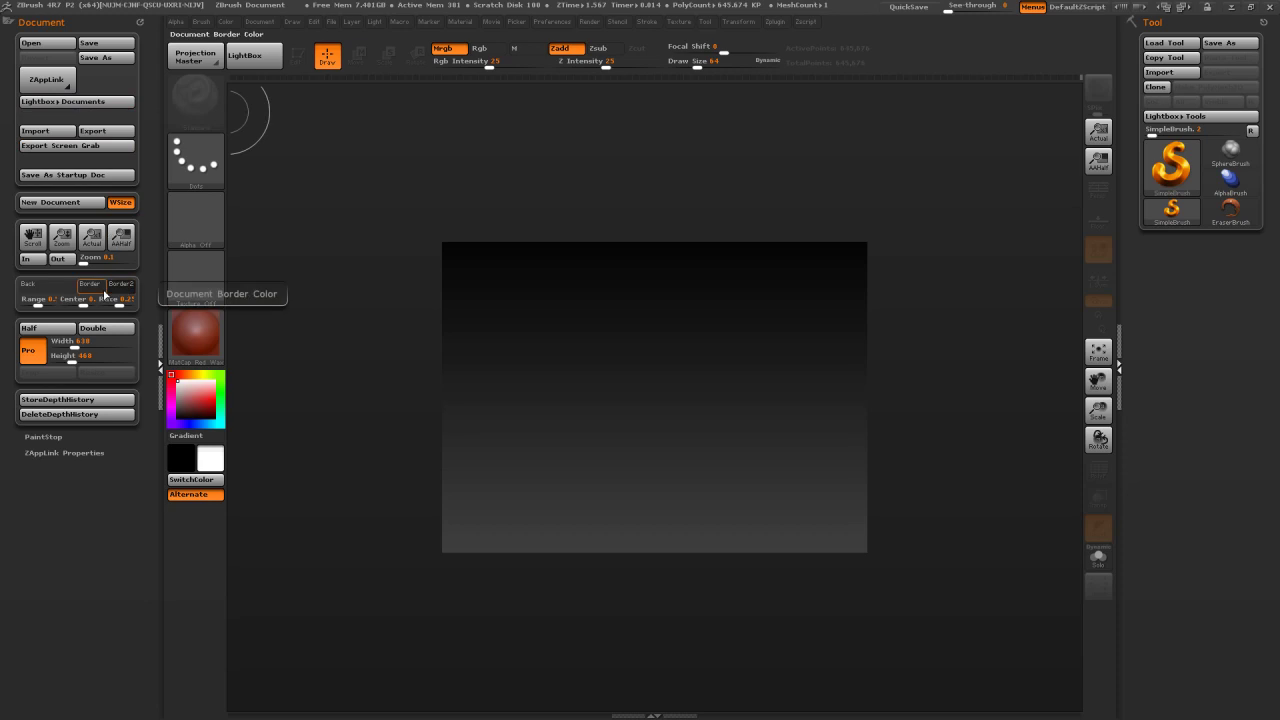
Double the document's canvas size and accept the non-undoable resize
{"action": "left_click", "coordinate": [104, 328]}
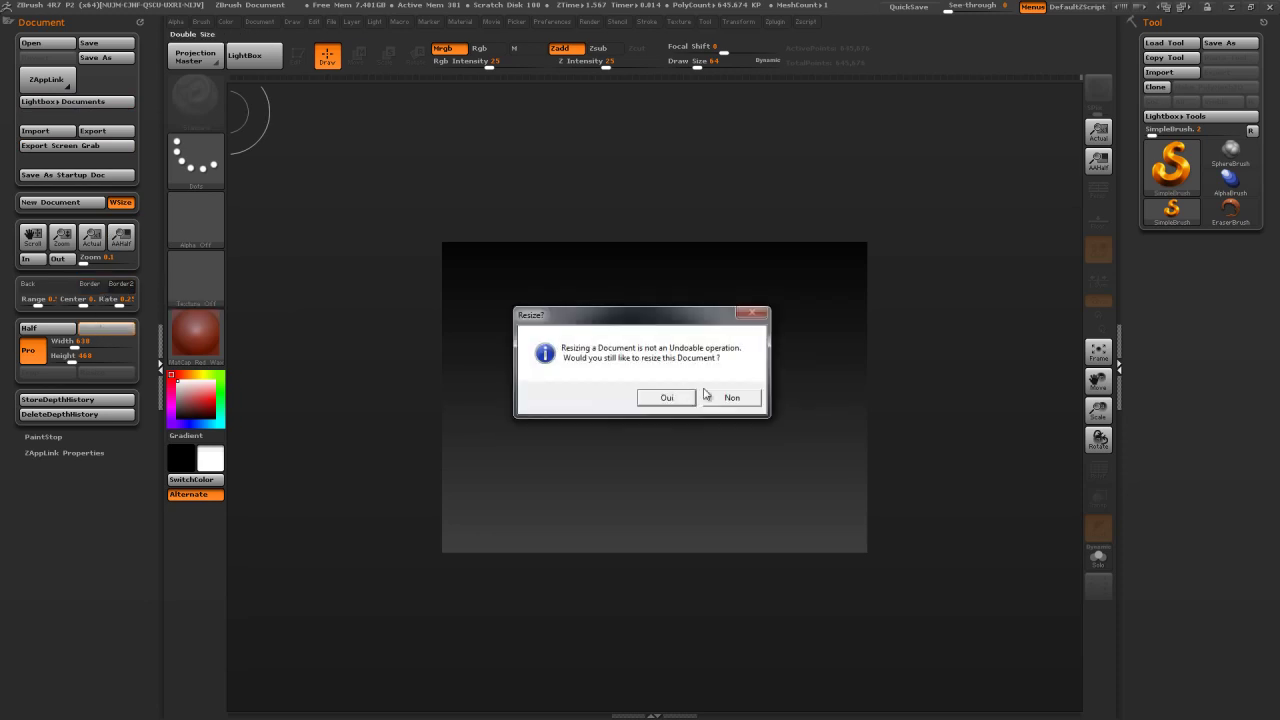
{"action": "left_click", "coordinate": [668, 398]}
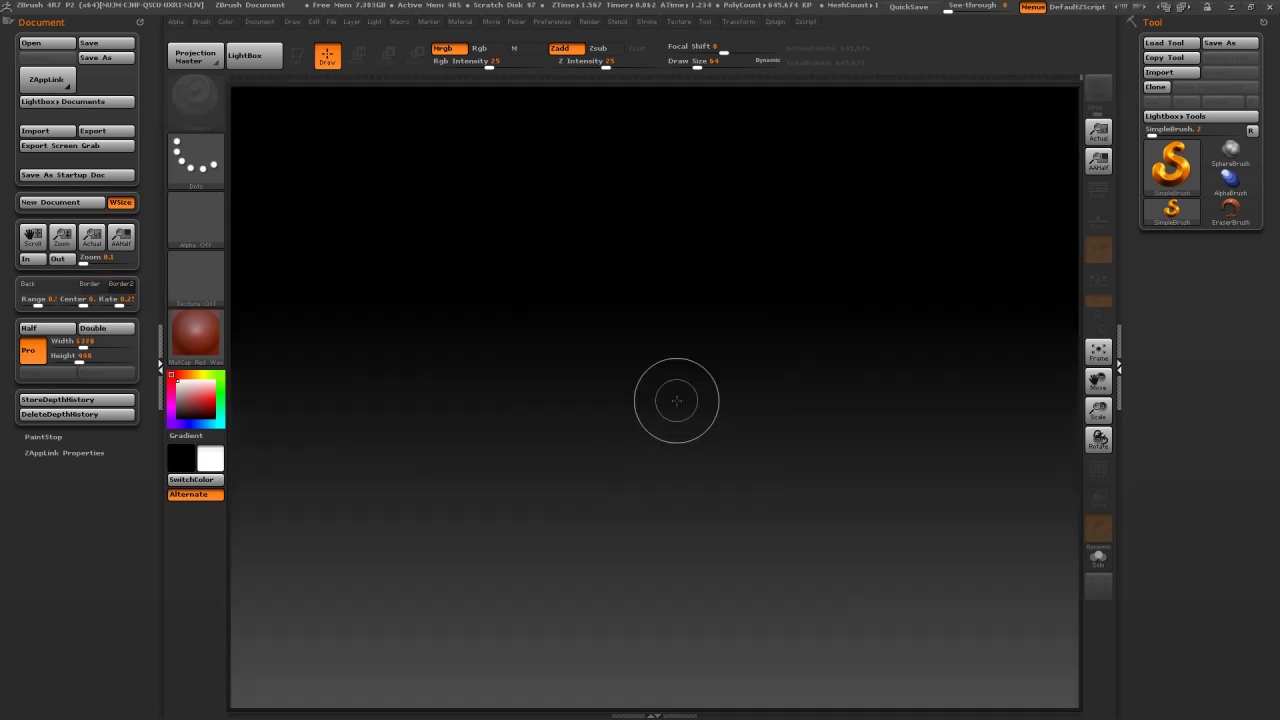
Give the canvas a flat, lighter grey background with gradient Range 0 and save it as the startup document
{"action": "left_click_drag", "start_coordinate": [39, 303], "coordinate": [24, 302]}
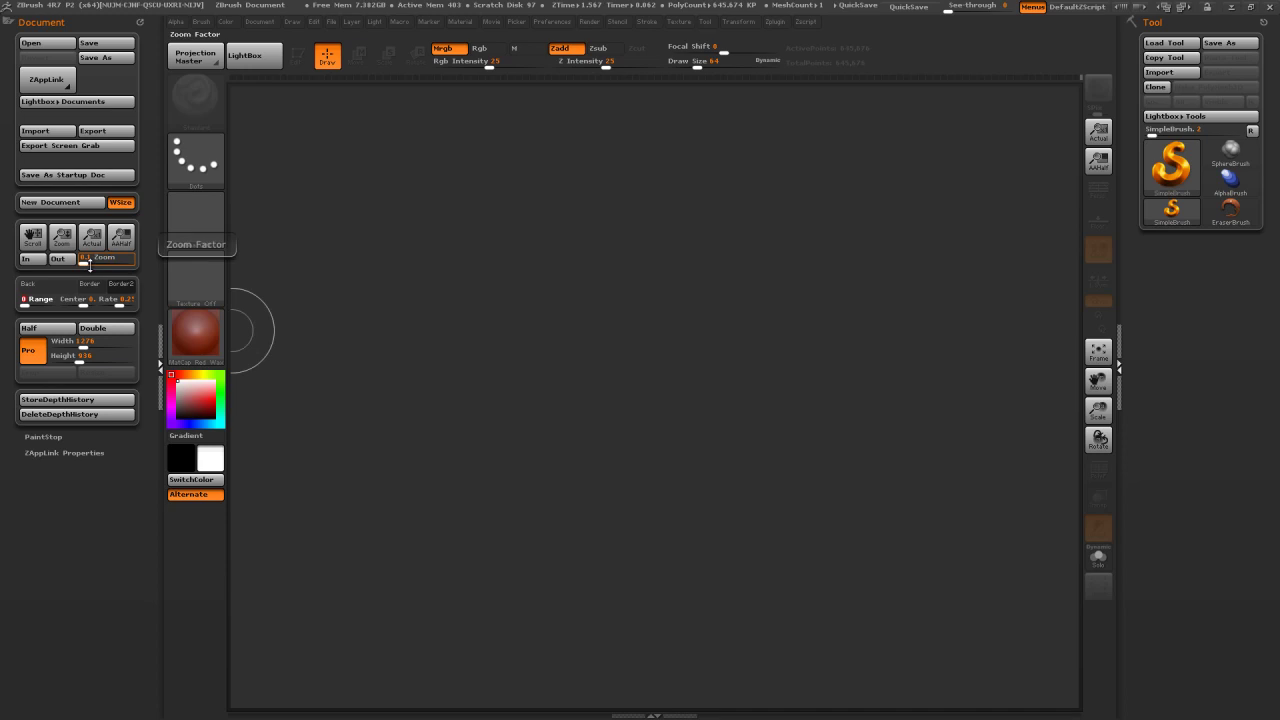
{"action": "left_click_drag", "start_coordinate": [40, 284], "coordinate": [204, 291]}
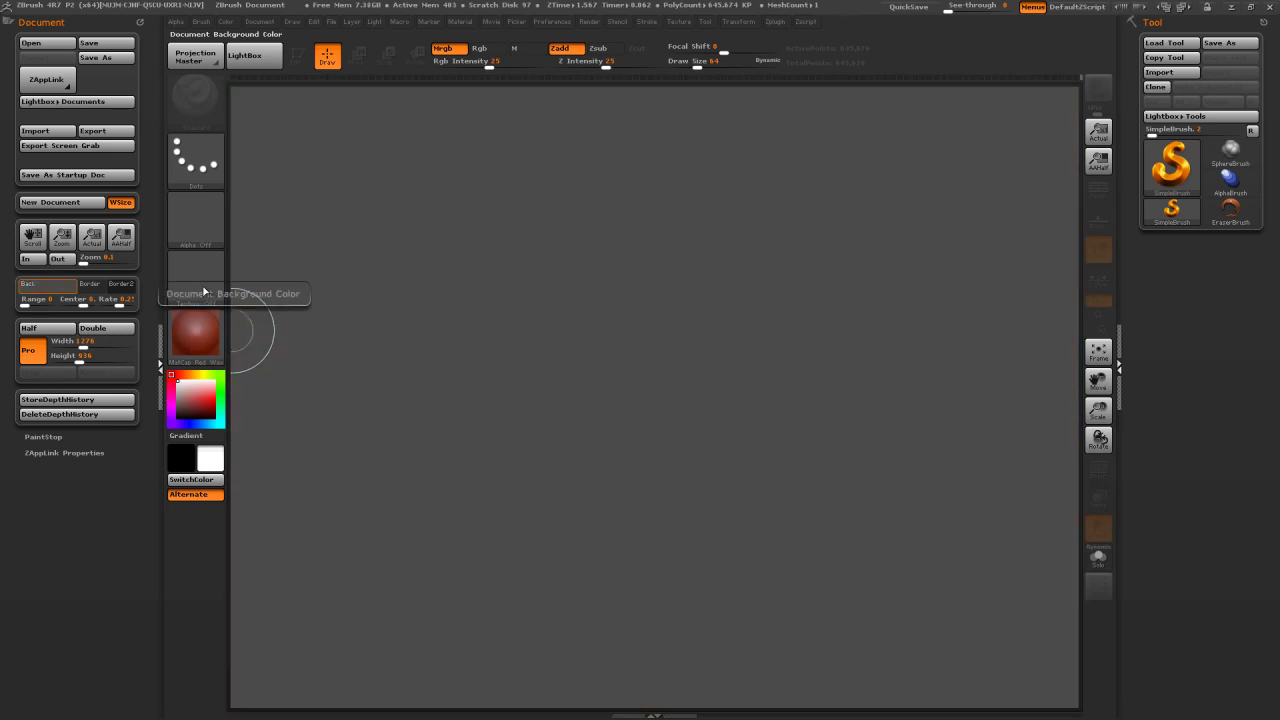
{"action": "left_click_drag", "start_coordinate": [204, 291], "coordinate": [204, 291]}
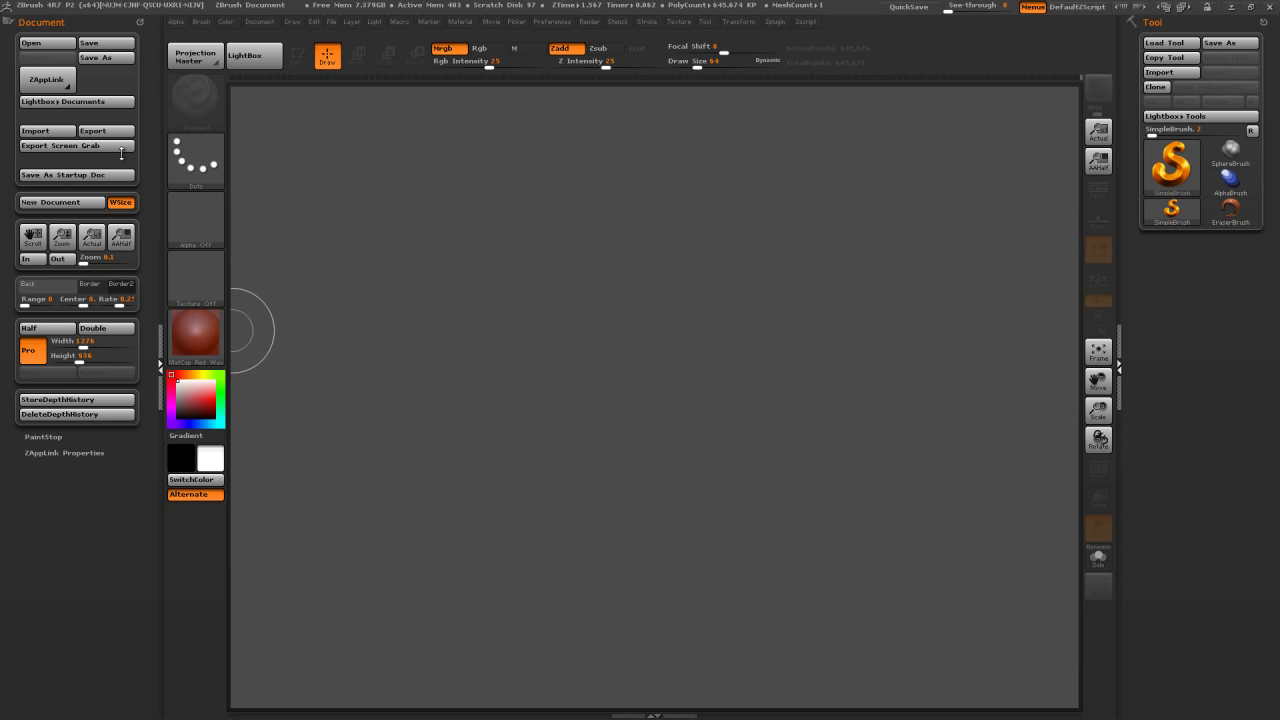
{"action": "left_click", "coordinate": [62, 176]}
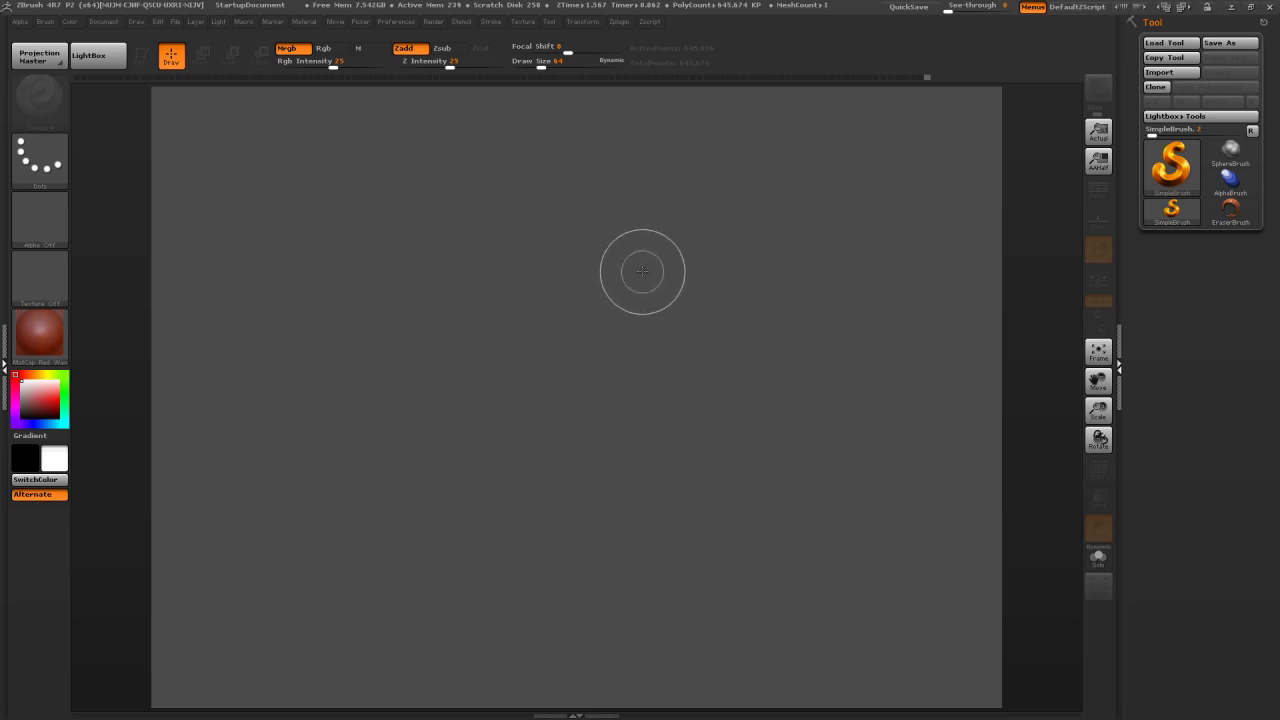
Choose the Sphere3D mesh, draw a large sphere near the middle of the canvas and put it in Edit mode
{"action": "left_click", "coordinate": [1172, 170]}
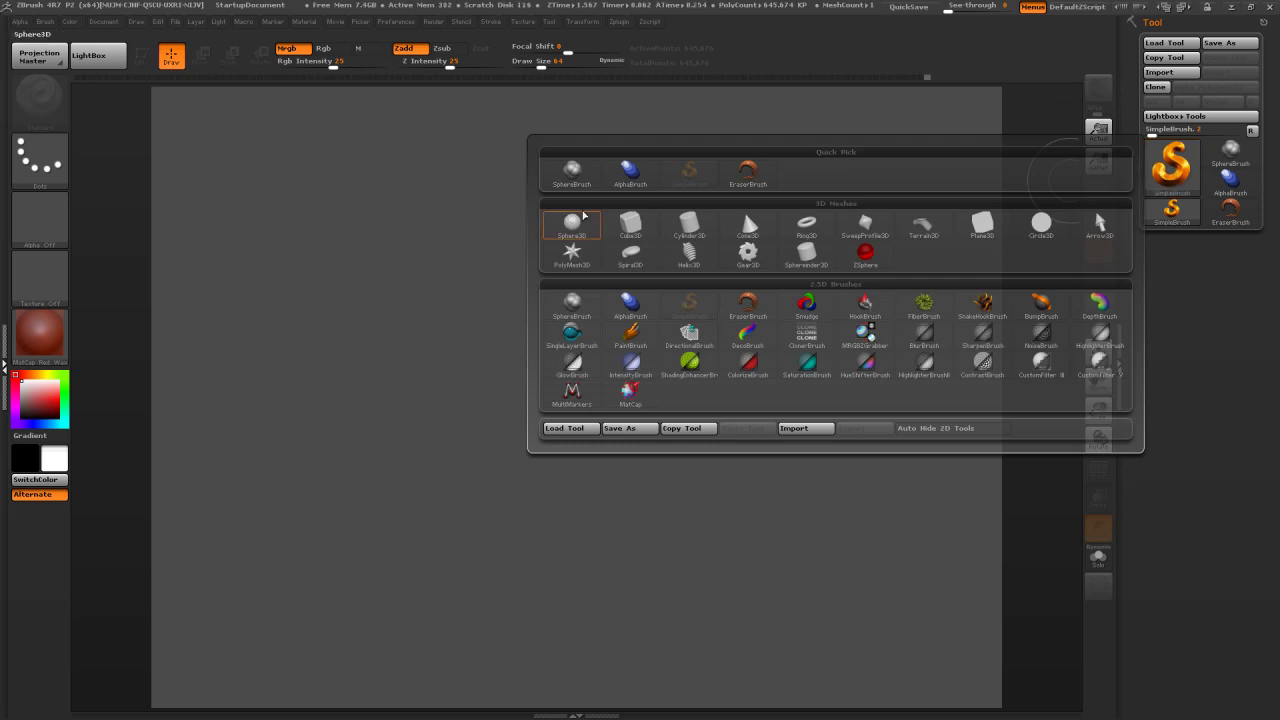
{"action": "mouse_move", "coordinate": [573, 232]}
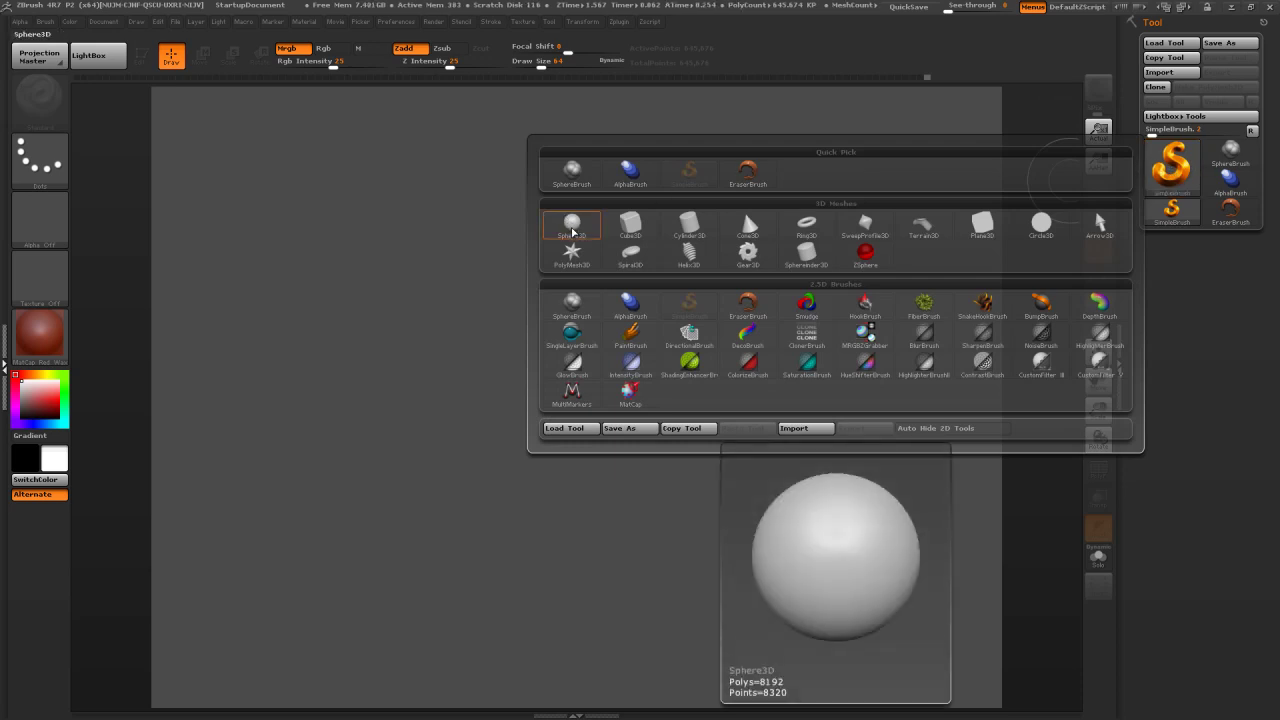
{"action": "left_click", "coordinate": [573, 232]}
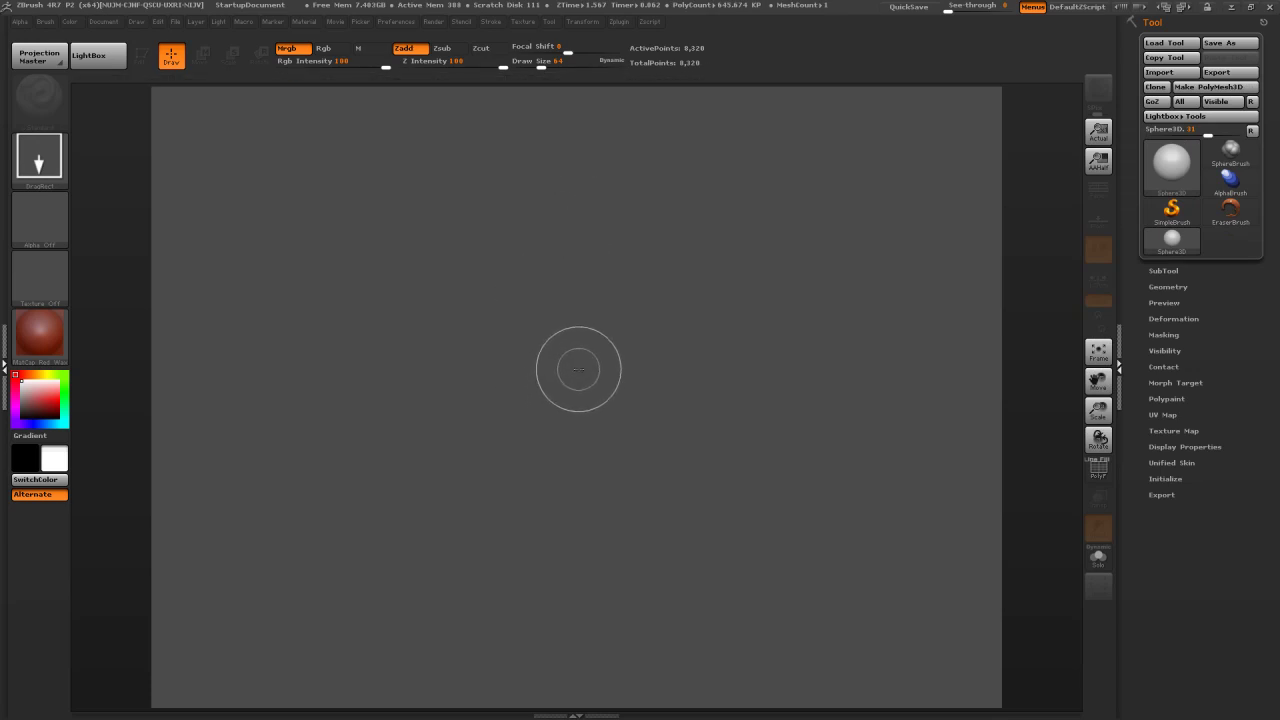
{"action": "left_click_drag", "start_coordinate": [563, 371], "coordinate": [748, 262]}
{"action": "key", "text": "t"}
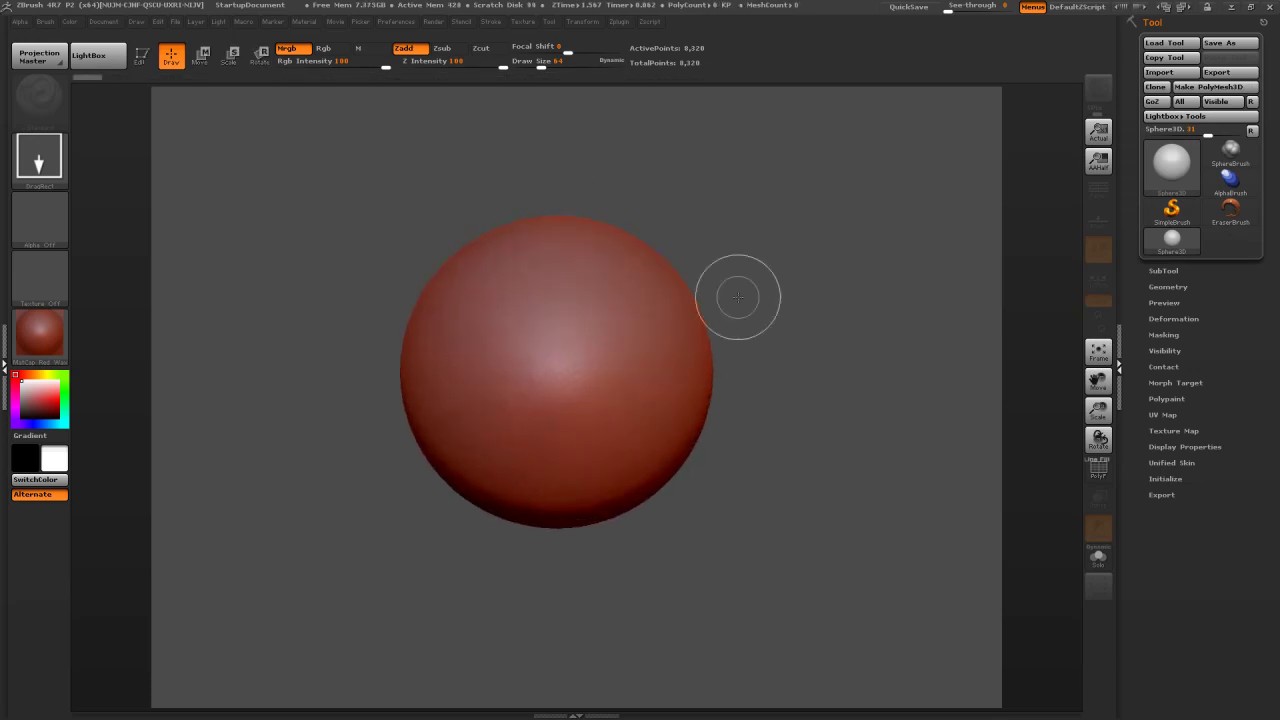
{"action": "left_click", "coordinate": [143, 62]}
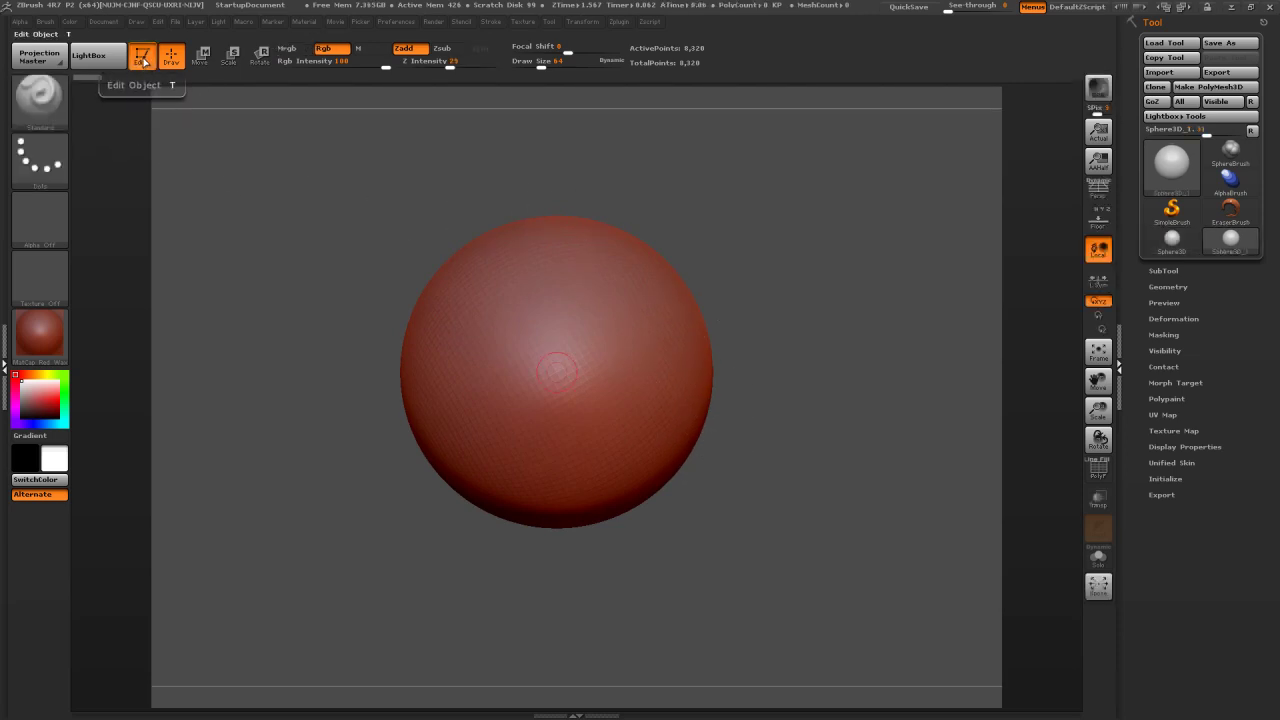
Leave Edit mode and draw six more spheres of various sizes on and around the first one
{"action": "left_click", "coordinate": [143, 62]}
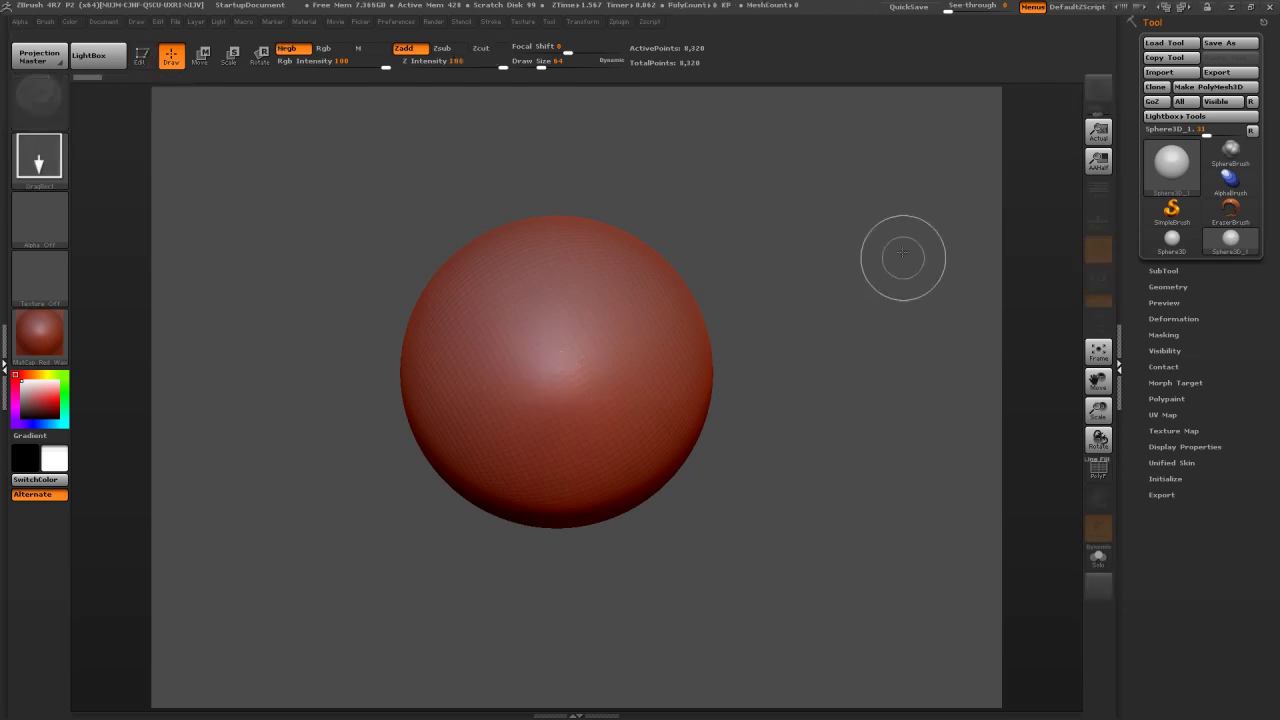
{"action": "left_click_drag", "start_coordinate": [728, 313], "coordinate": [812, 252]}
{"action": "left_click_drag", "start_coordinate": [612, 222], "coordinate": [606, 165]}
{"action": "left_click_drag", "start_coordinate": [499, 225], "coordinate": [541, 162]}
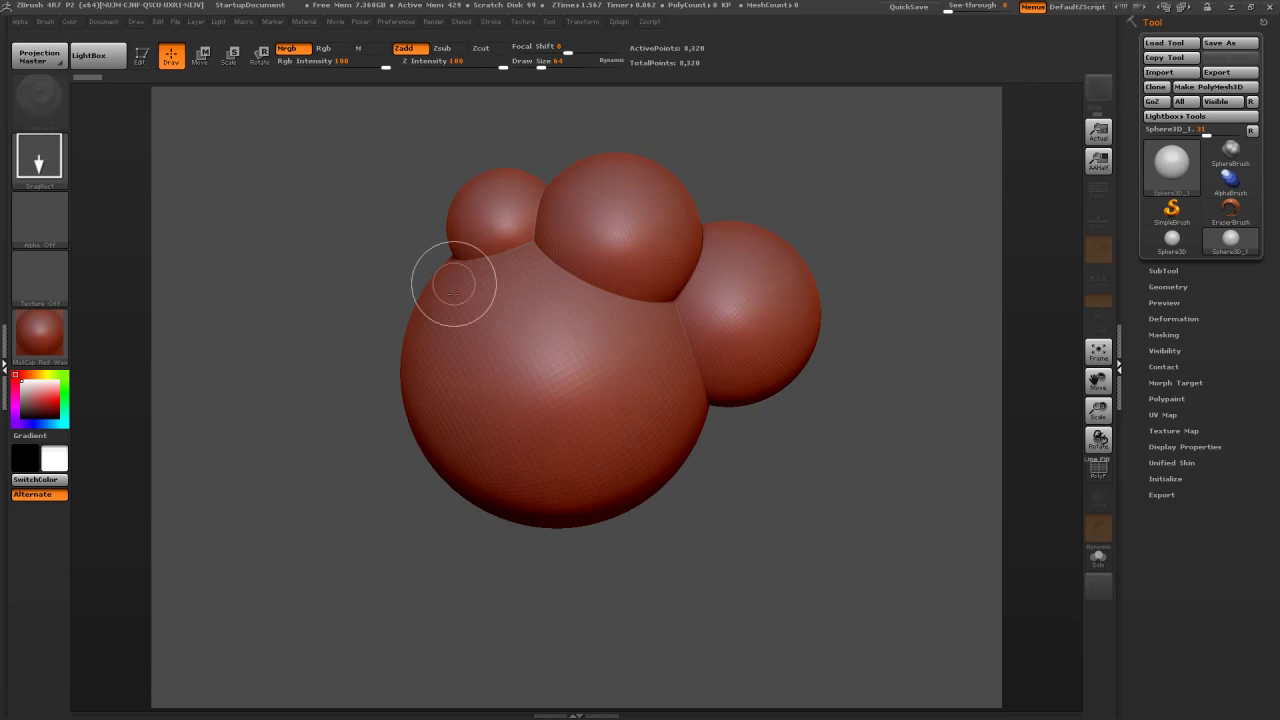
{"action": "mouse_move", "coordinate": [397, 326]}
{"action": "left_mouse_down"}
{"action": "mouse_move", "coordinate": [521, 179]}
{"action": "mouse_move", "coordinate": [491, 214]}
{"action": "left_mouse_up"}
{"action": "left_click_drag", "start_coordinate": [556, 398], "coordinate": [588, 347]}
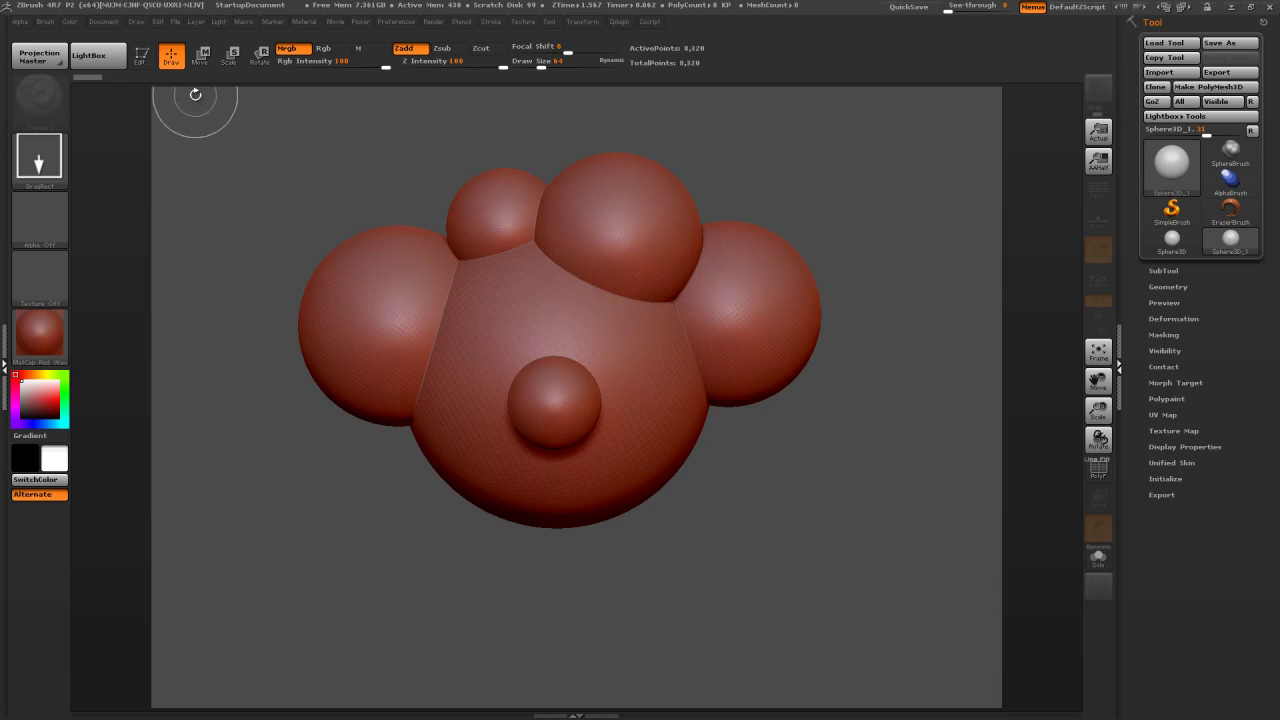
{"action": "left_click_drag", "start_coordinate": [288, 194], "coordinate": [330, 250]}
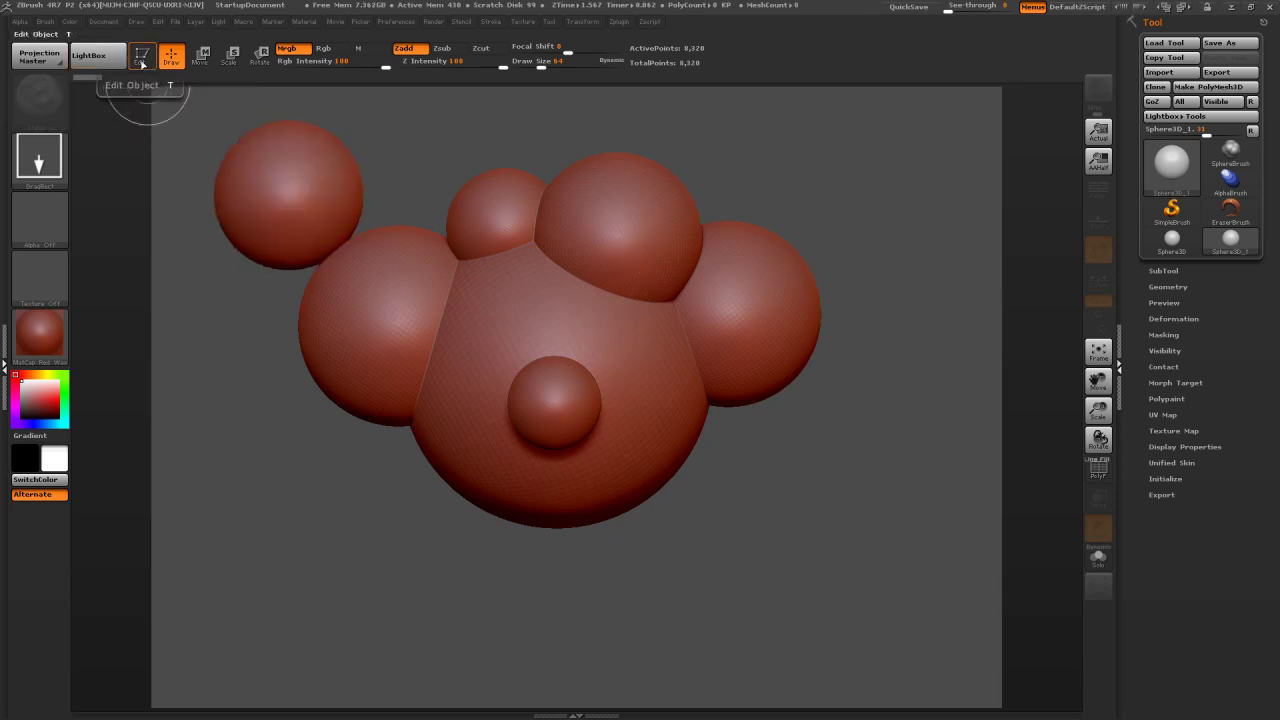
Make the last drawn sphere editable, clear the other copies off the canvas and centre the remaining sphere
{"action": "key", "text": "t"}
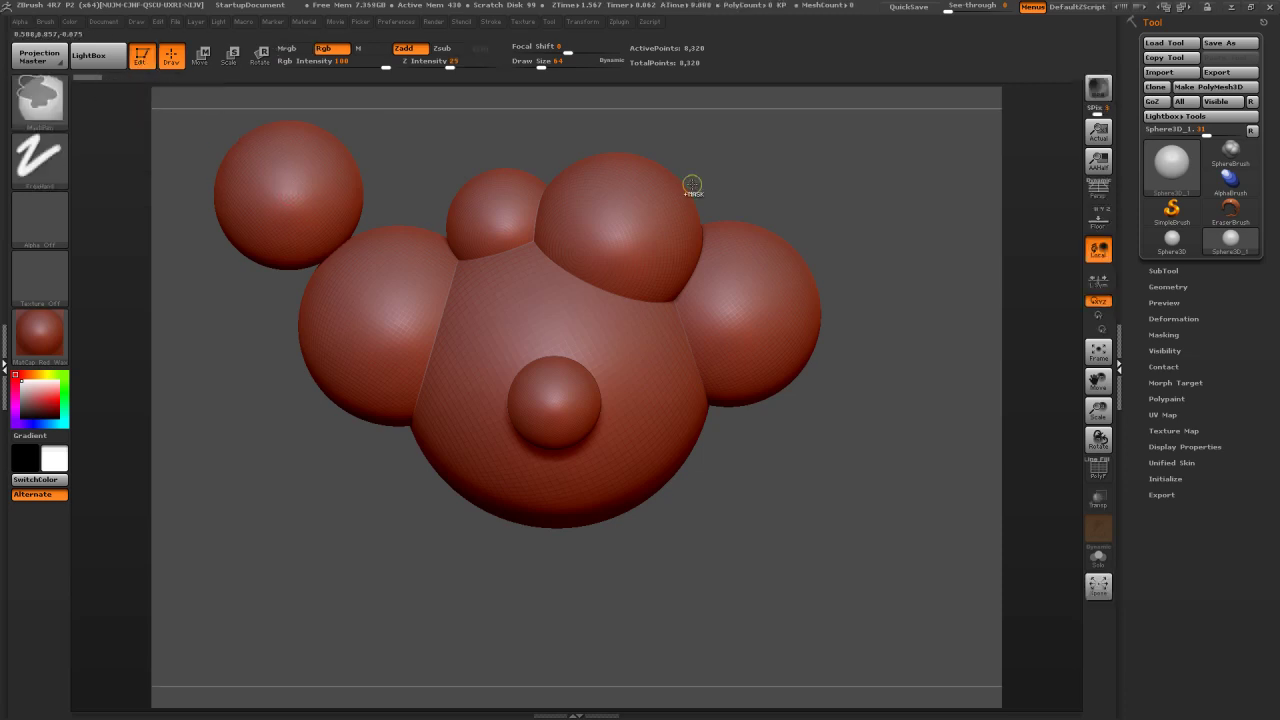
{"action": "key", "text": "ctrl+n"}
{"action": "mouse_move", "coordinate": [466, 188]}
{"action": "left_mouse_down", "text": "alt"}
{"action": "mouse_move", "coordinate": [589, 226]}
{"action": "mouse_move", "coordinate": [751, 403]}
{"action": "left_mouse_up", "text": "alt"}
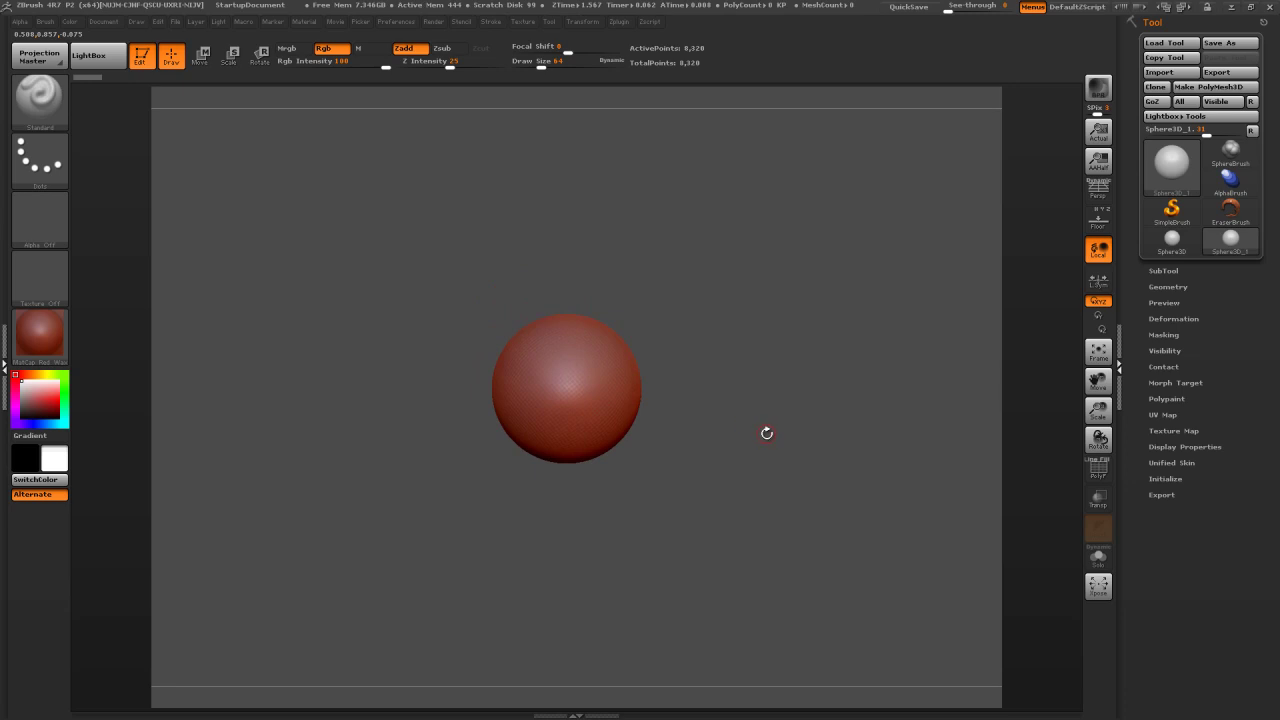
Turn on the polyframe display to show the sphere's mesh lines and pole
{"action": "left_click", "coordinate": [1100, 470]}
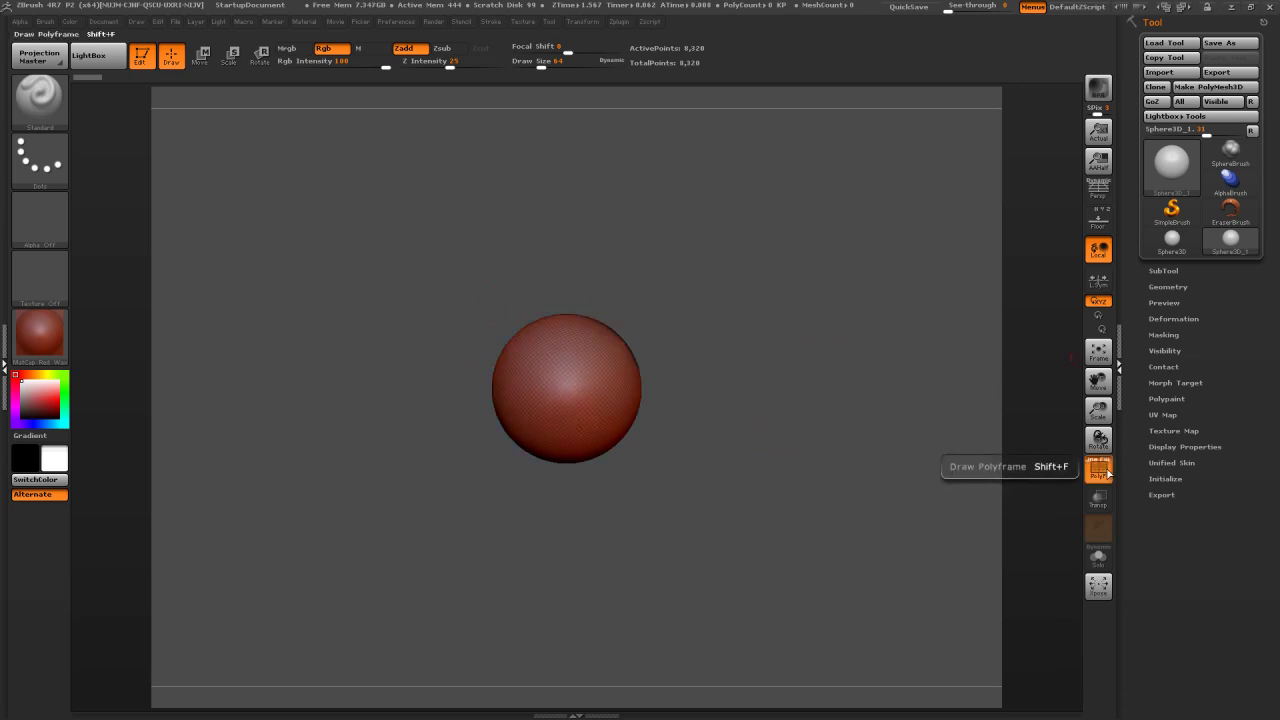
{"action": "left_click_drag", "start_coordinate": [690, 262], "coordinate": [762, 248]}
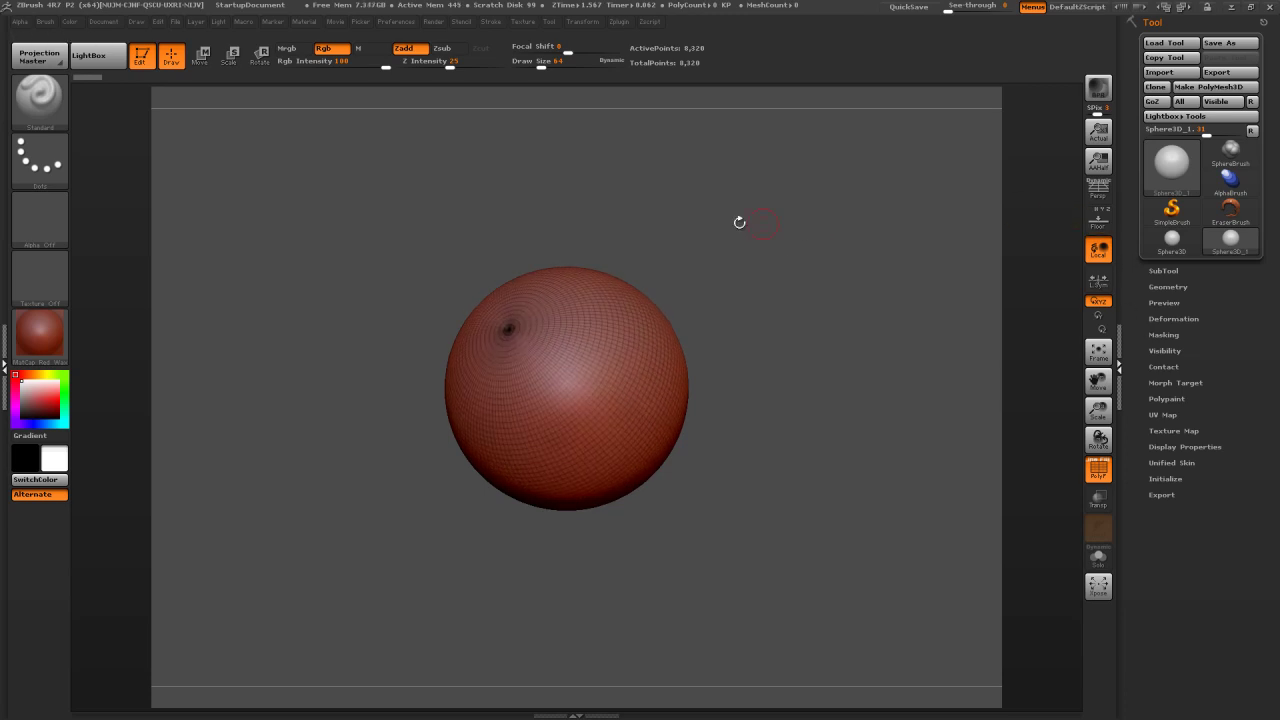
Leave Edit mode, clear the canvas and replace the sphere with a newly drawn one in Edit mode
{"action": "left_click", "coordinate": [142, 56]}
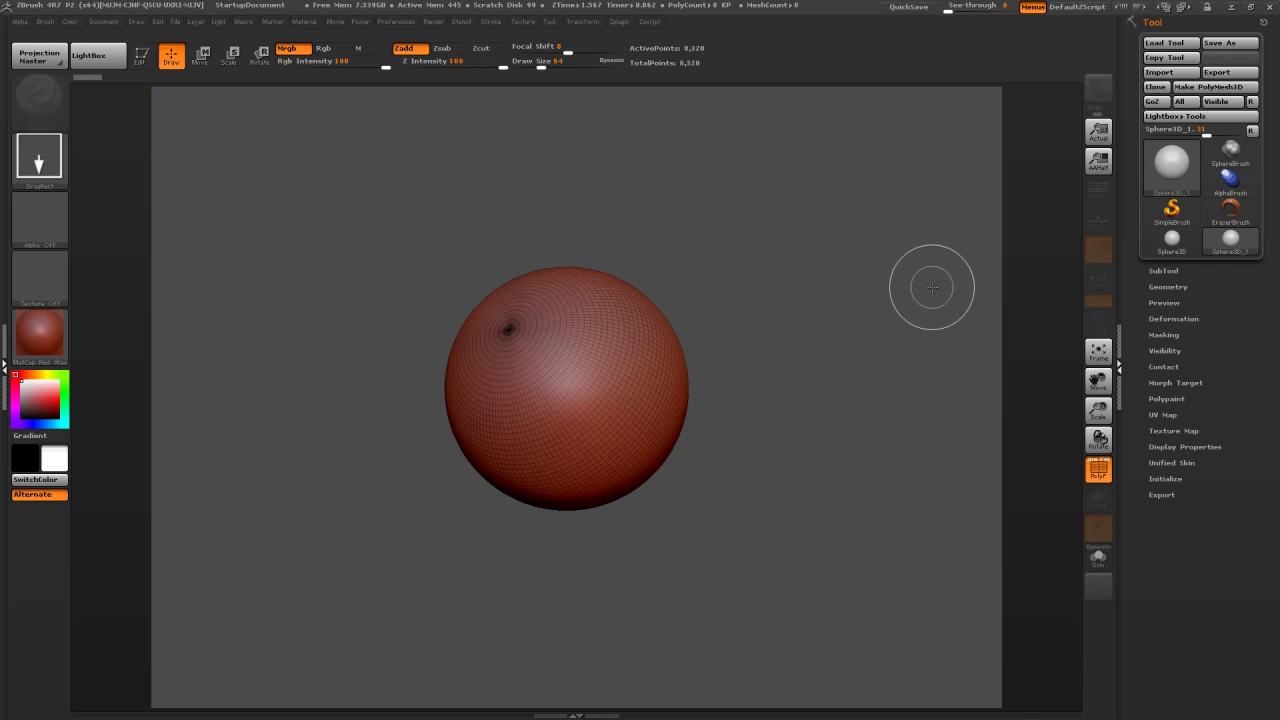
{"action": "key", "text": "ctrl+n"}
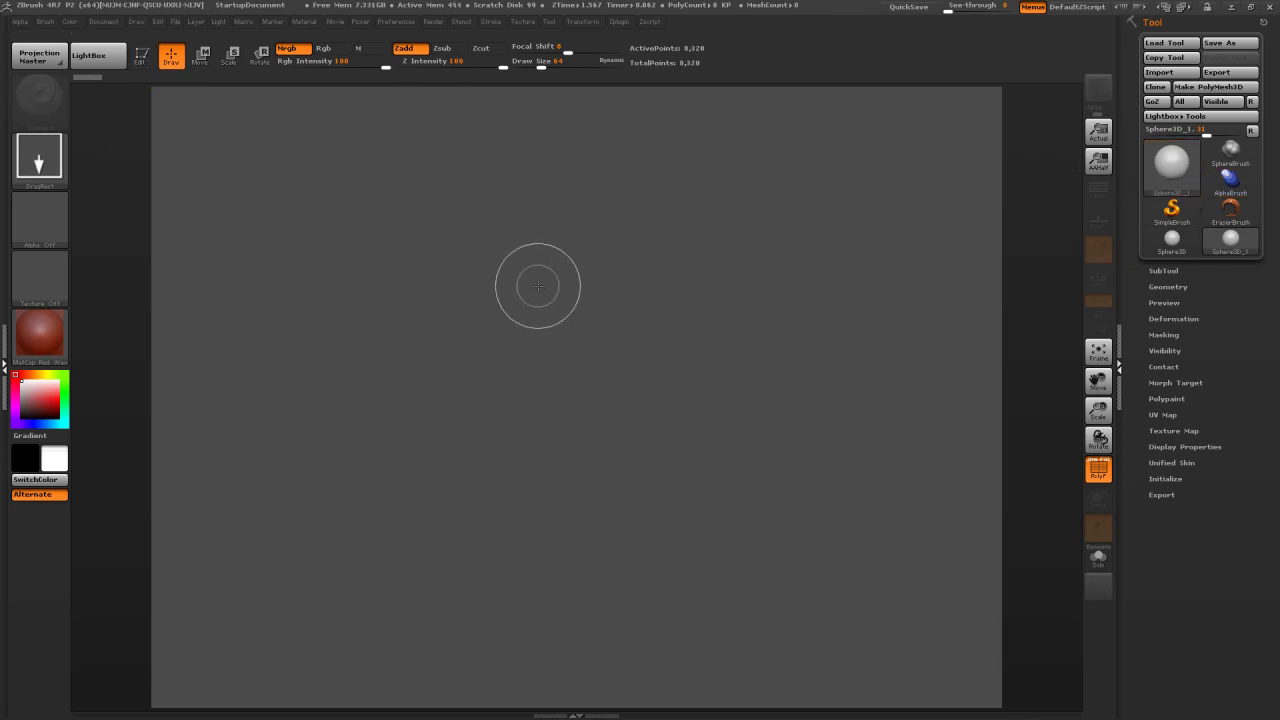
{"action": "left_click_drag", "start_coordinate": [550, 343], "coordinate": [680, 473]}
{"action": "left_click", "coordinate": [140, 55]}
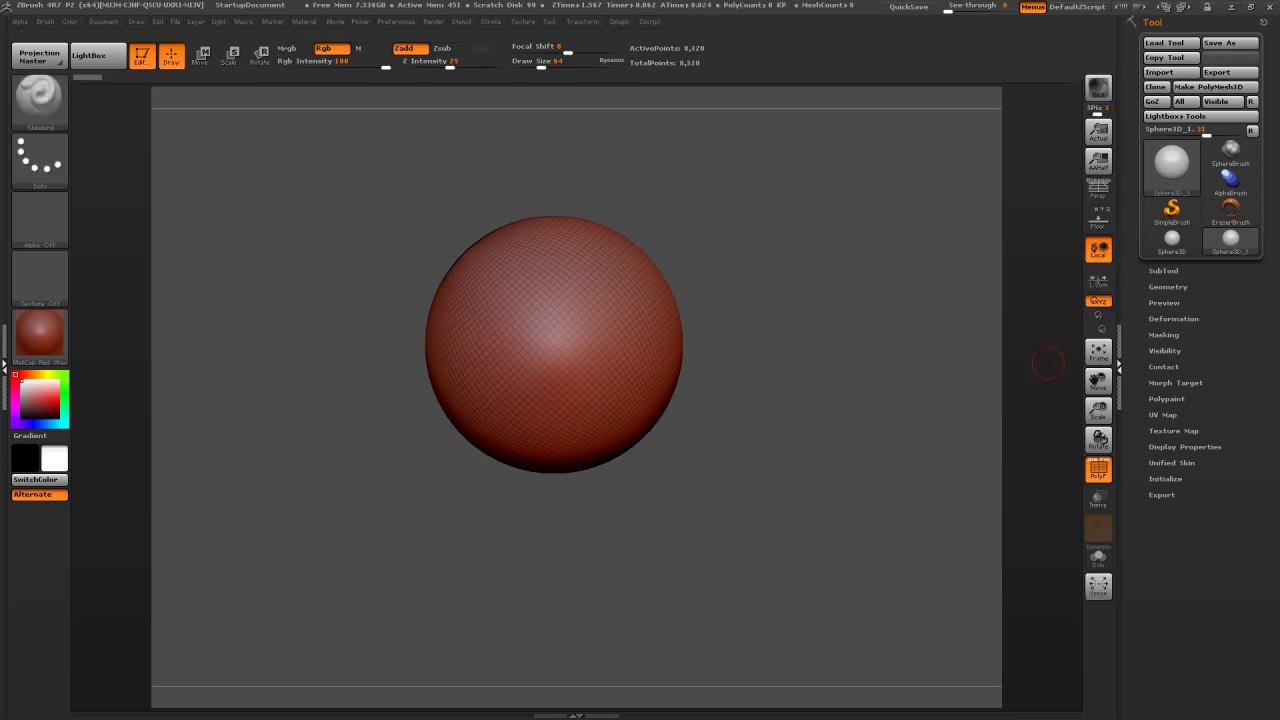
Orbit around the new sphere to examine its mesh and pole from above
{"action": "left_click_drag", "start_coordinate": [694, 211], "coordinate": [764, 193]}
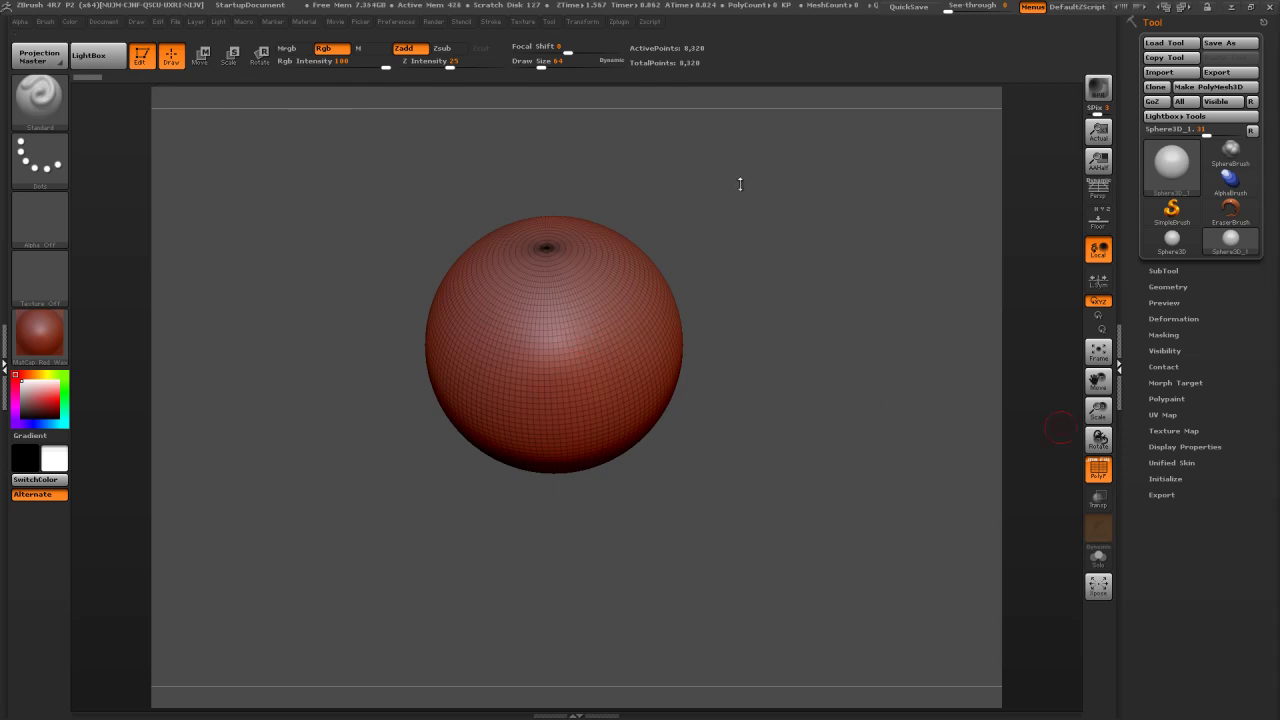
{"action": "left_click_drag", "start_coordinate": [783, 232], "coordinate": [781, 221]}
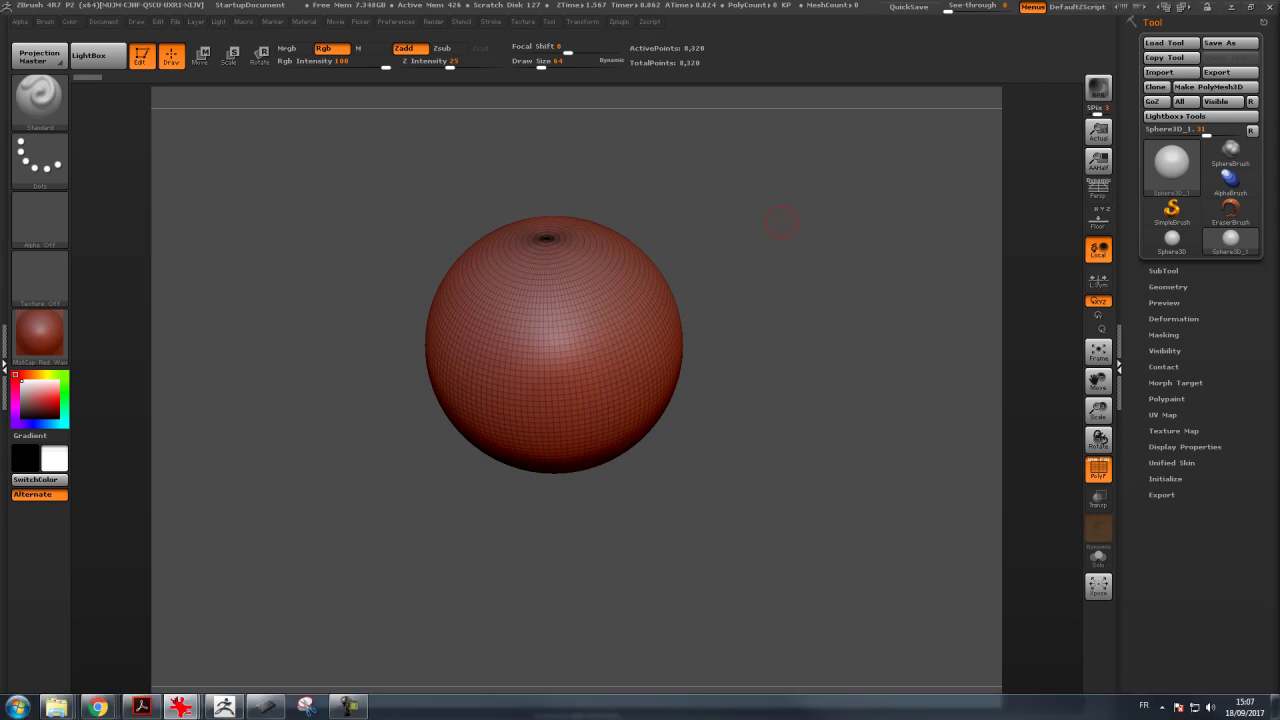
{"action": "left_click_drag", "start_coordinate": [694, 231], "coordinate": [693, 203]}
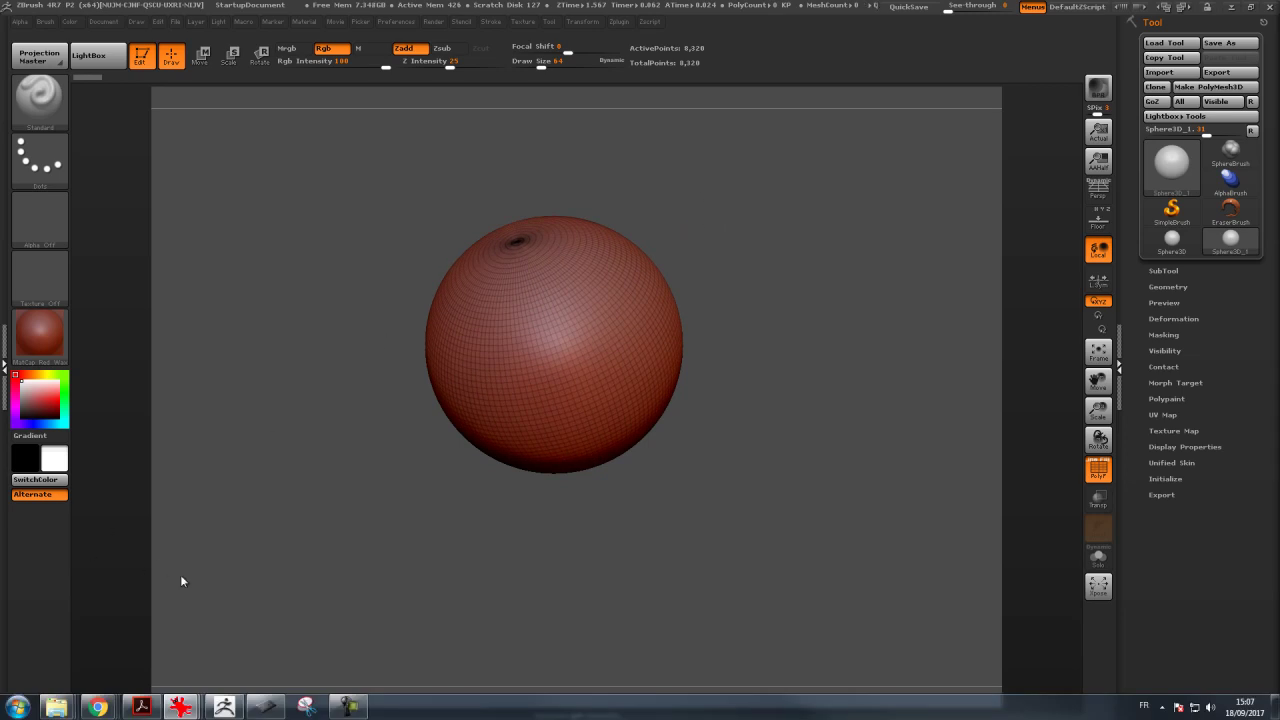
Switch to the Wacom tablet properties to review the Grip Pen mapping settings, and return to ZBrush
{"action": "left_click", "coordinate": [264, 707]}
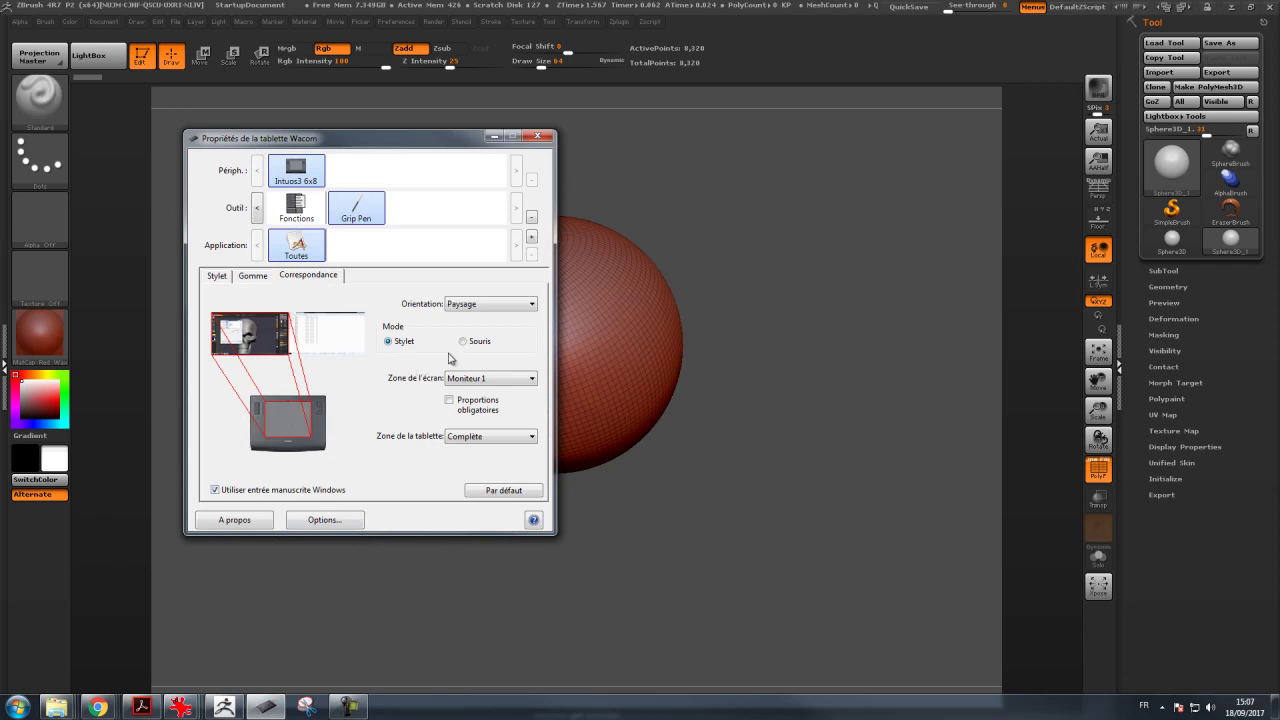
{"action": "left_click", "coordinate": [664, 152]}
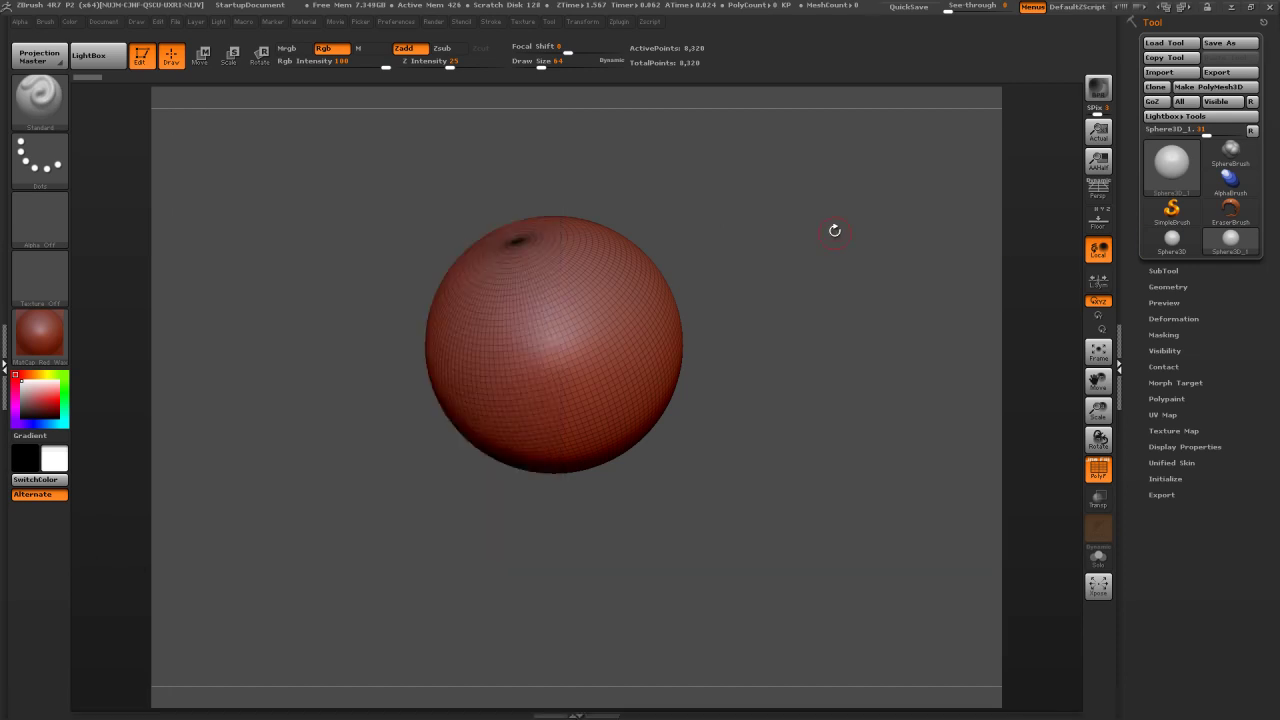
Practise panning, orbiting and zooming around the sphere, finishing with a close-up of its mesh
{"action": "left_click_drag", "start_coordinate": [827, 236], "coordinate": [797, 233], "text": "alt"}
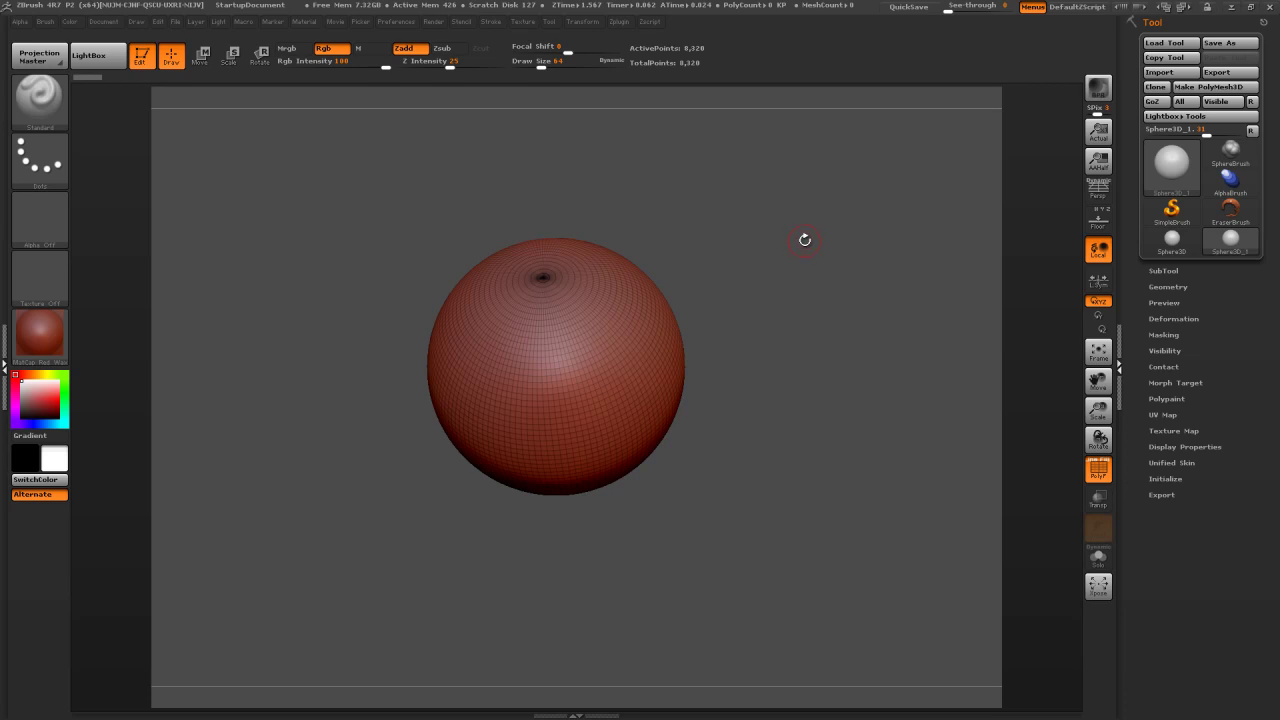
{"action": "left_click_drag", "start_coordinate": [757, 209], "coordinate": [728, 176]}
{"action": "mouse_move", "coordinate": [785, 228]}
{"action": "left_mouse_down"}
{"action": "mouse_move", "coordinate": [773, 205]}
{"action": "mouse_move", "coordinate": [820, 270]}
{"action": "mouse_move", "coordinate": [827, 249]}
{"action": "mouse_move", "coordinate": [816, 232]}
{"action": "mouse_move", "coordinate": [829, 262]}
{"action": "mouse_move", "coordinate": [809, 233]}
{"action": "left_mouse_up"}
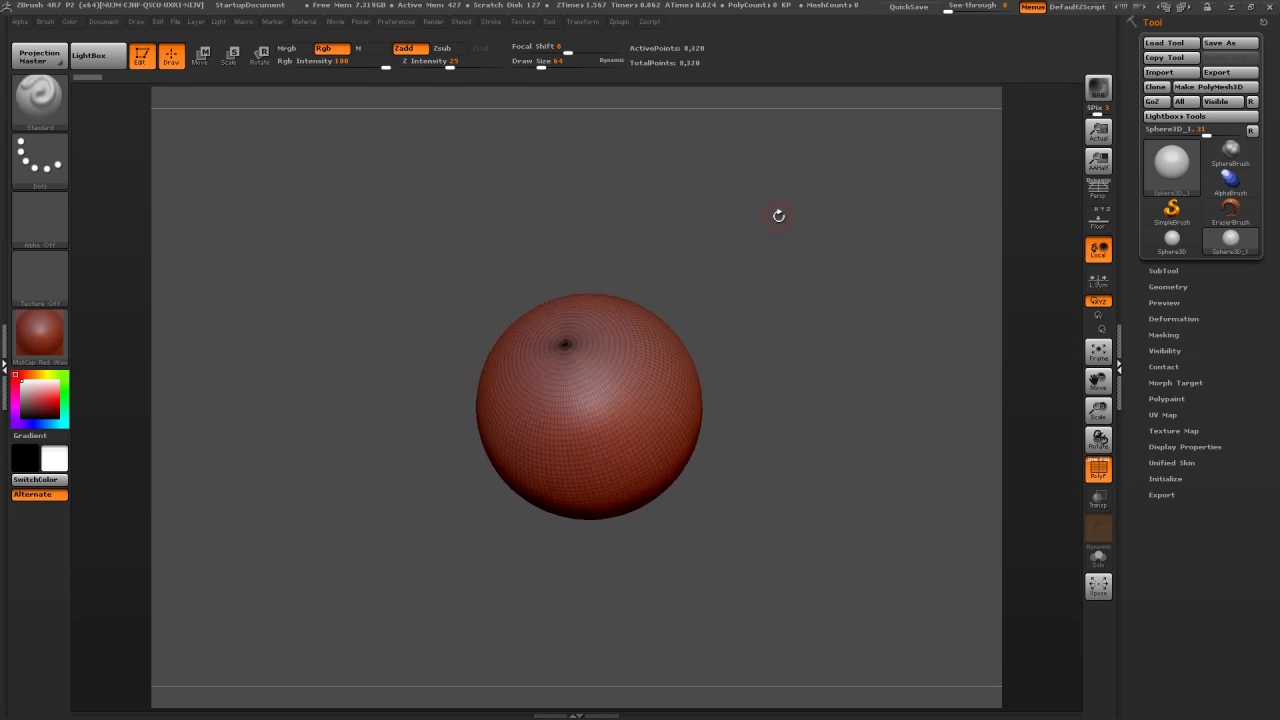
{"action": "left_click_drag", "start_coordinate": [803, 222], "coordinate": [914, 286]}
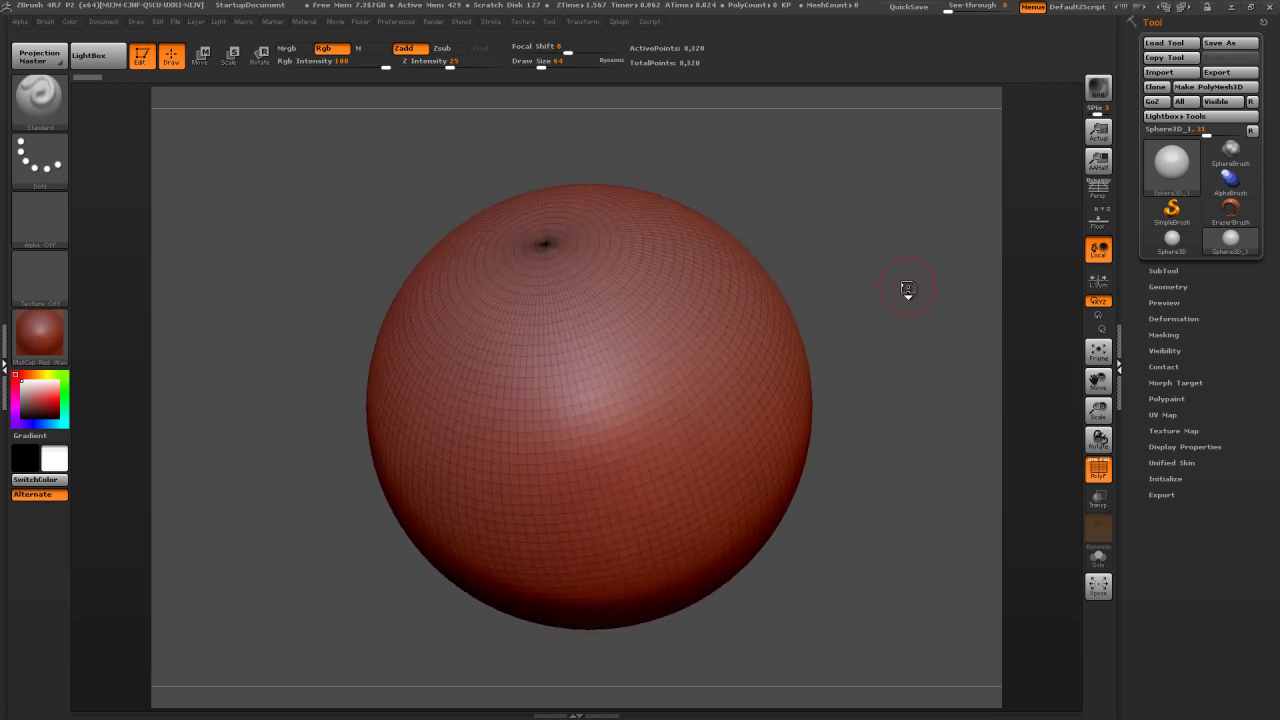
{"action": "left_click_drag", "start_coordinate": [911, 191], "coordinate": [920, 221]}
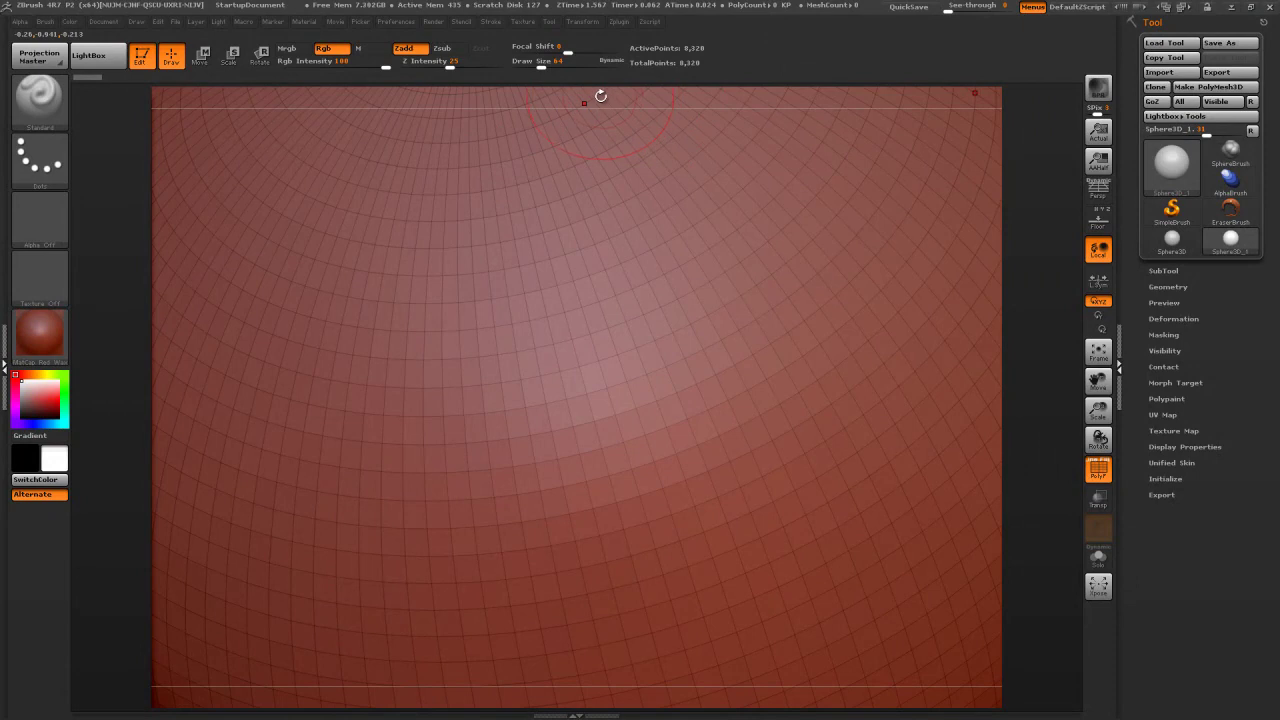
Pan and zoom across the close-up mesh, frame the whole sphere, and practise zooming out, panning and orbiting around it
{"action": "mouse_move", "coordinate": [602, 80]}
{"action": "left_mouse_down", "text": "alt"}
{"action": "mouse_move", "coordinate": [553, 3]}
{"action": "mouse_move", "coordinate": [586, 111]}
{"action": "mouse_move", "coordinate": [617, 94]}
{"action": "left_mouse_up", "text": "alt"}
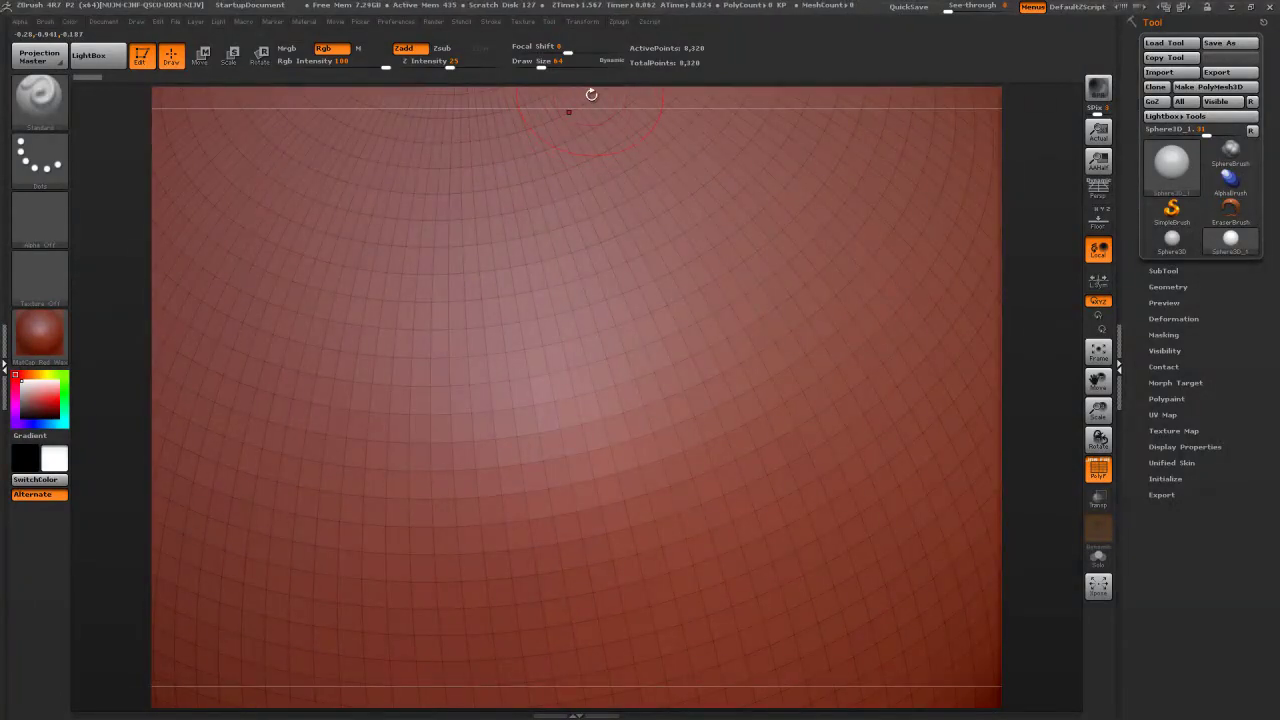
{"action": "left_click_drag", "start_coordinate": [460, 95], "coordinate": [528, 165], "text": "alt"}
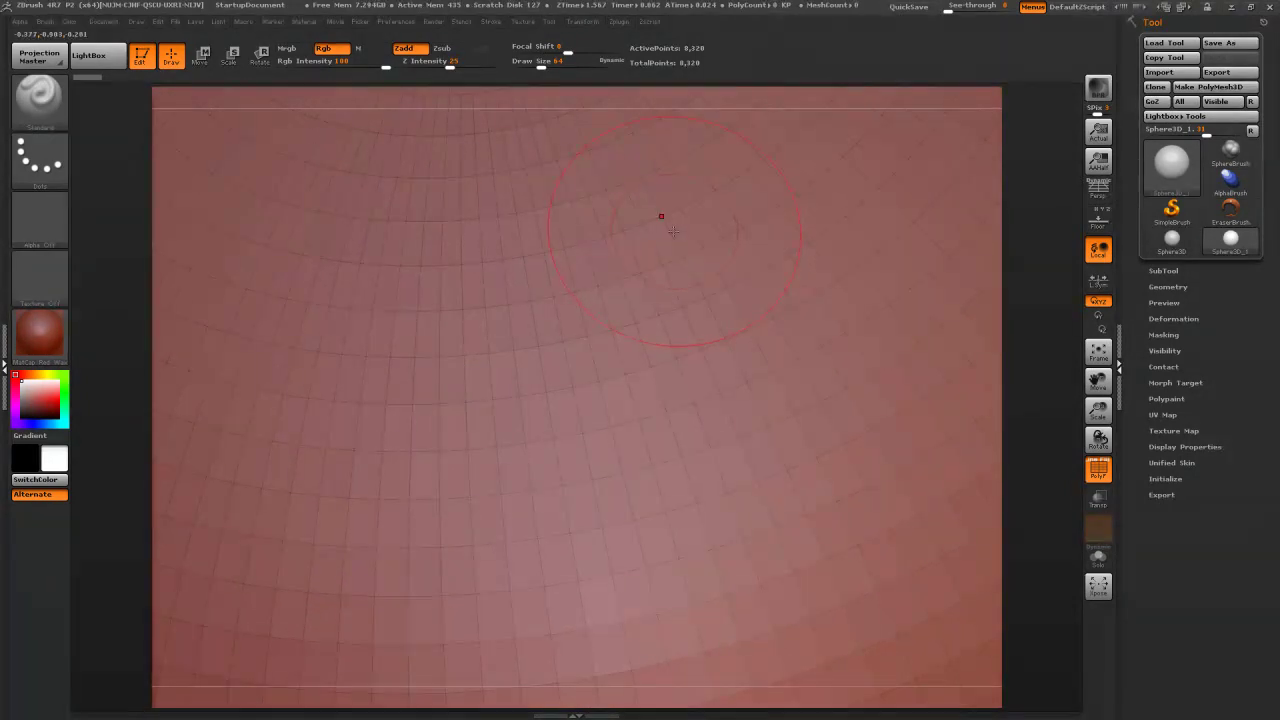
{"action": "key", "text": "f"}
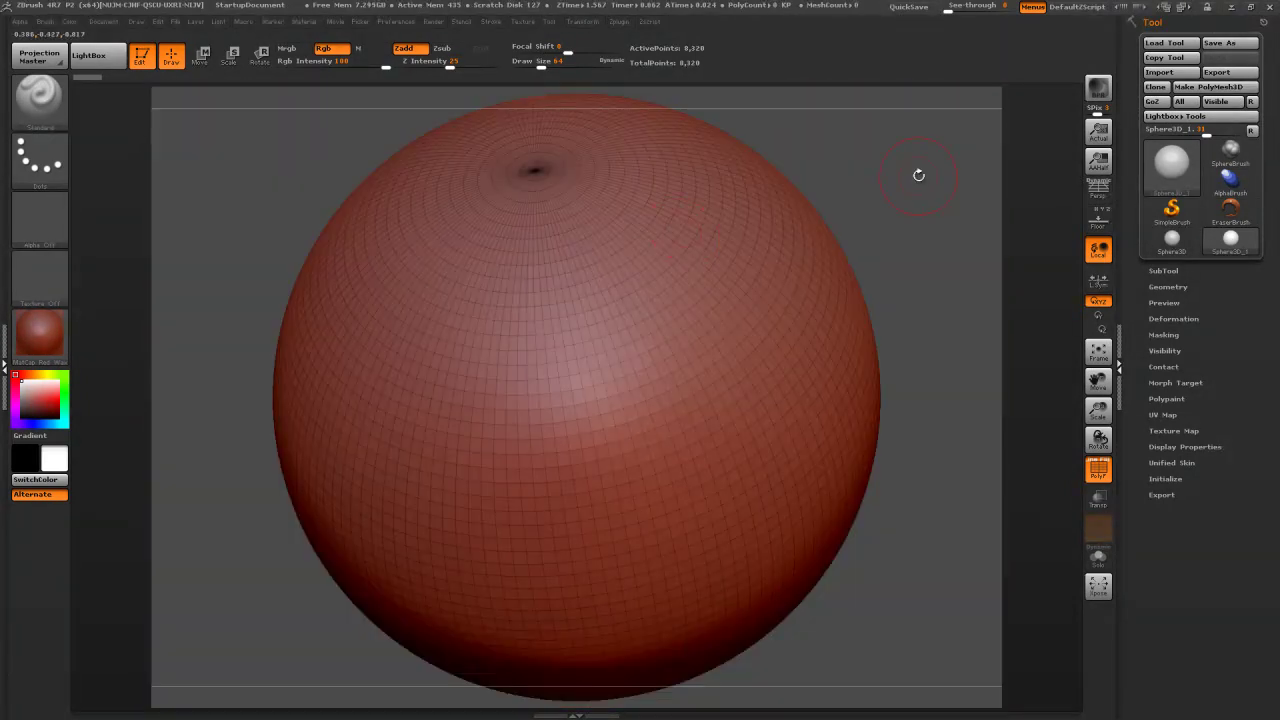
{"action": "mouse_move", "coordinate": [900, 183]}
{"action": "left_mouse_down", "text": "alt"}
{"action": "mouse_move", "coordinate": [851, 134]}
{"action": "mouse_move", "coordinate": [905, 175]}
{"action": "left_mouse_up", "text": "alt"}
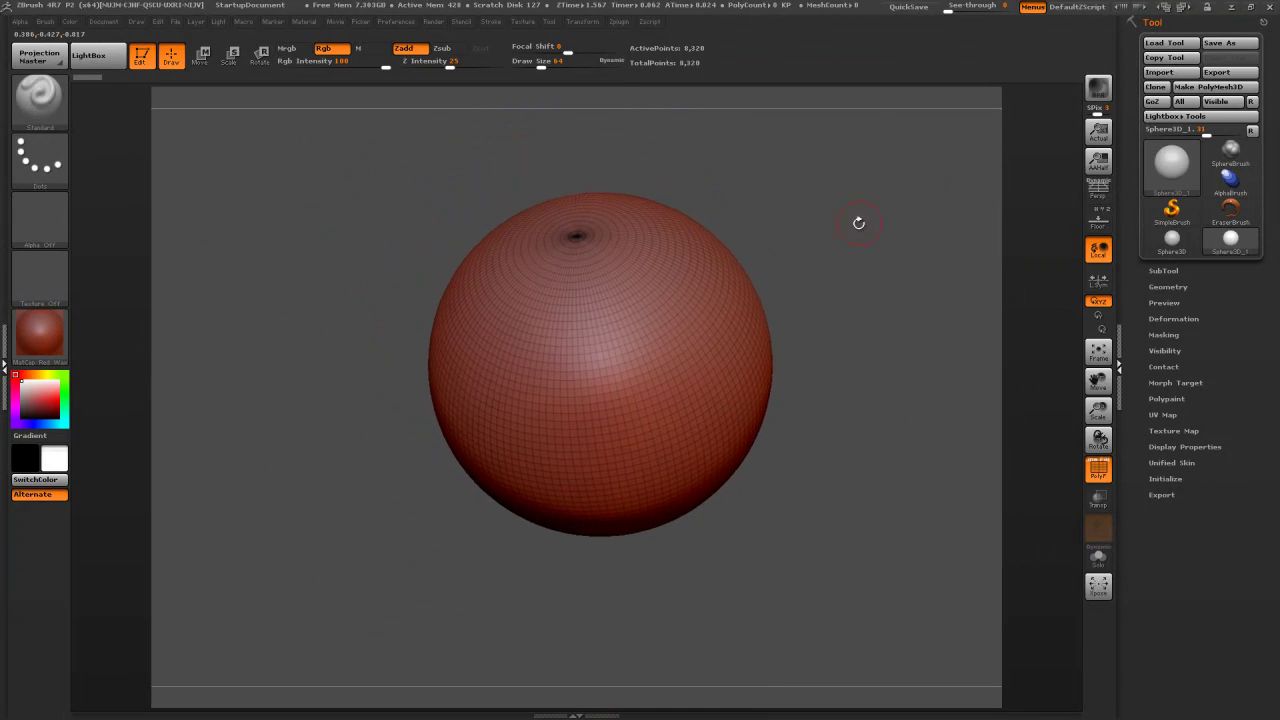
{"action": "mouse_move", "coordinate": [869, 233]}
{"action": "left_mouse_down", "text": "alt"}
{"action": "mouse_move", "coordinate": [866, 211]}
{"action": "mouse_move", "coordinate": [873, 224]}
{"action": "left_mouse_up", "text": "alt"}
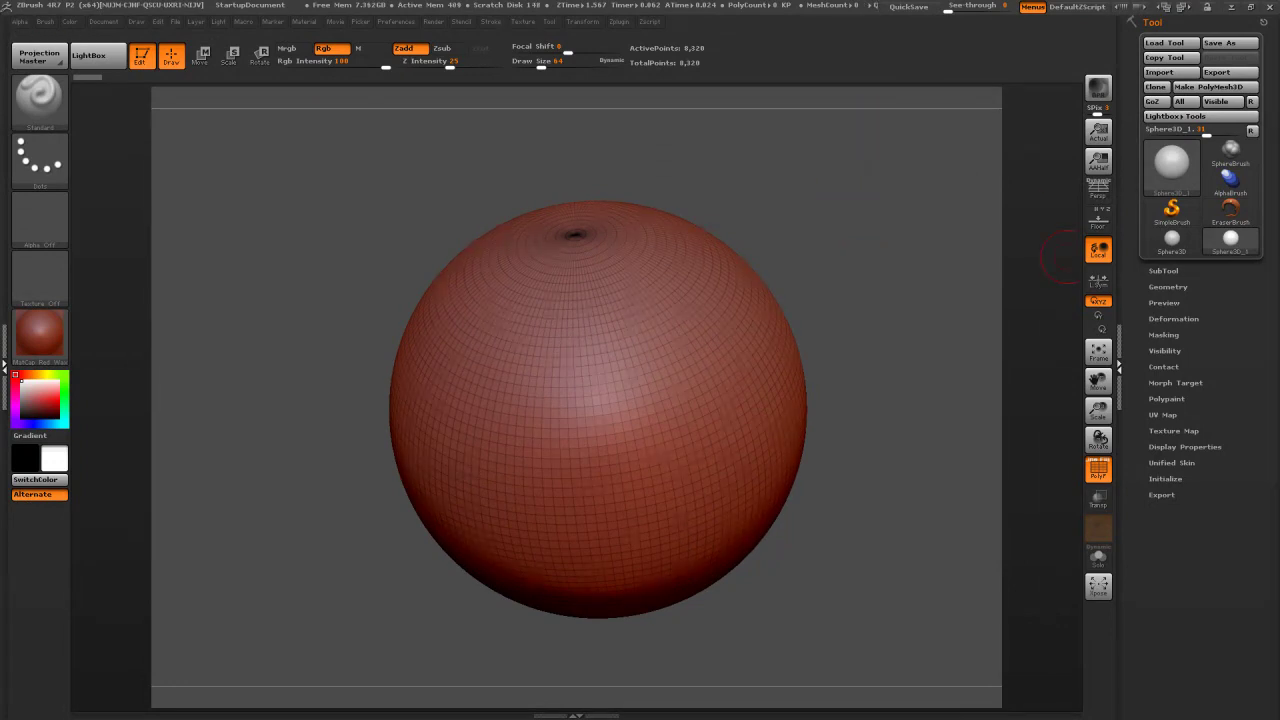
{"action": "mouse_move", "coordinate": [799, 201]}
{"action": "left_mouse_down"}
{"action": "mouse_move", "coordinate": [830, 208]}
{"action": "mouse_move", "coordinate": [803, 203]}
{"action": "left_mouse_up"}
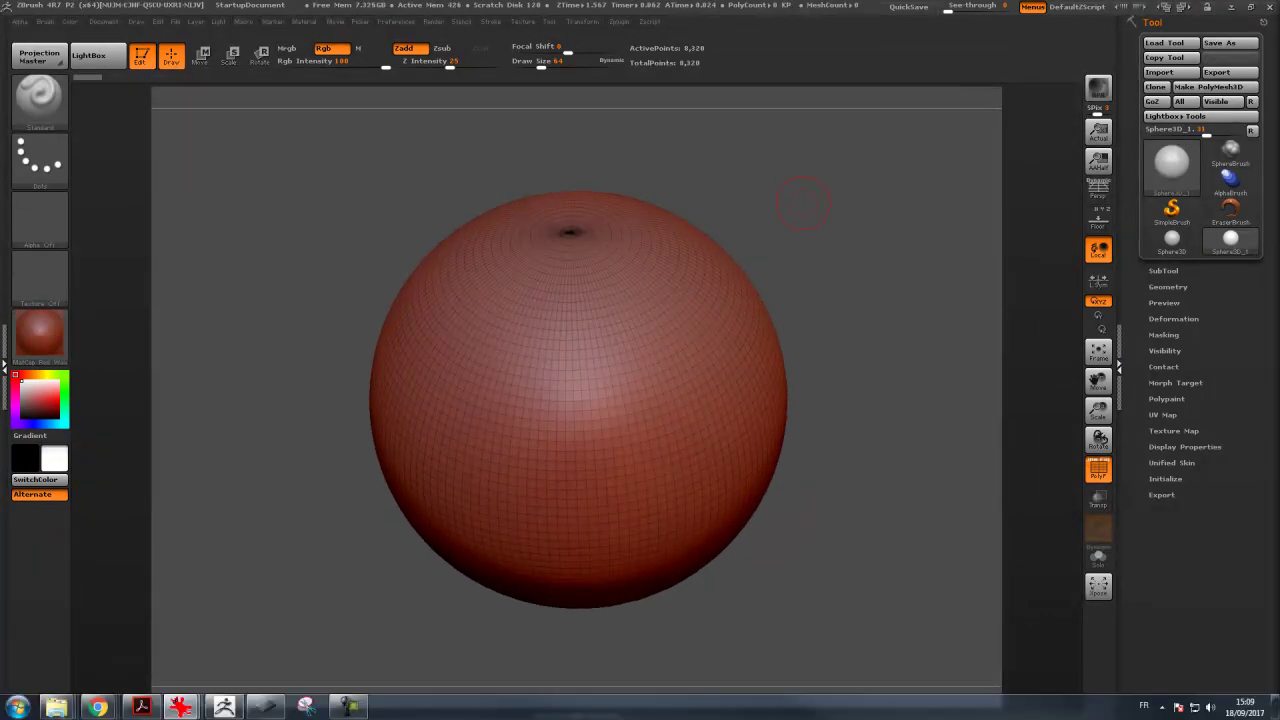
{"action": "mouse_move", "coordinate": [747, 190]}
{"action": "left_mouse_down"}
{"action": "mouse_move", "coordinate": [780, 203]}
{"action": "mouse_move", "coordinate": [760, 208]}
{"action": "mouse_move", "coordinate": [752, 194]}
{"action": "left_mouse_up"}
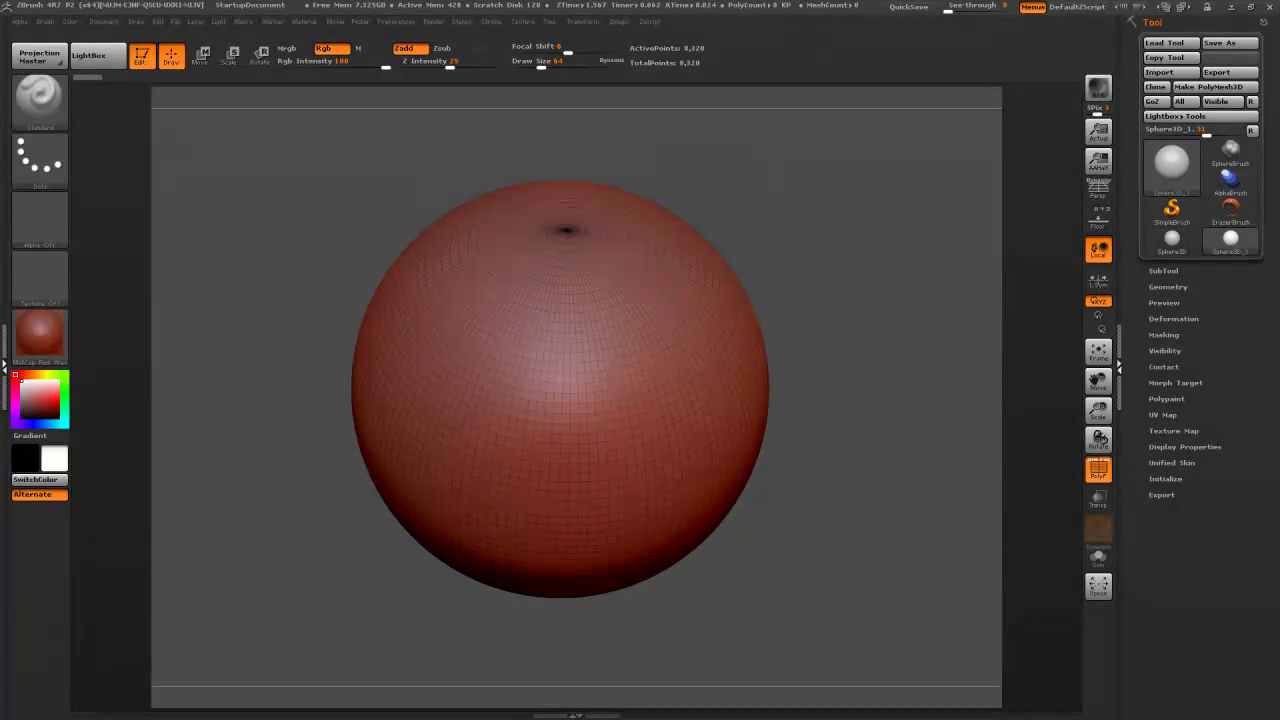
Enable the floor grid and display its reference planes on all three axes around the sphere
{"action": "left_click", "coordinate": [1100, 223]}
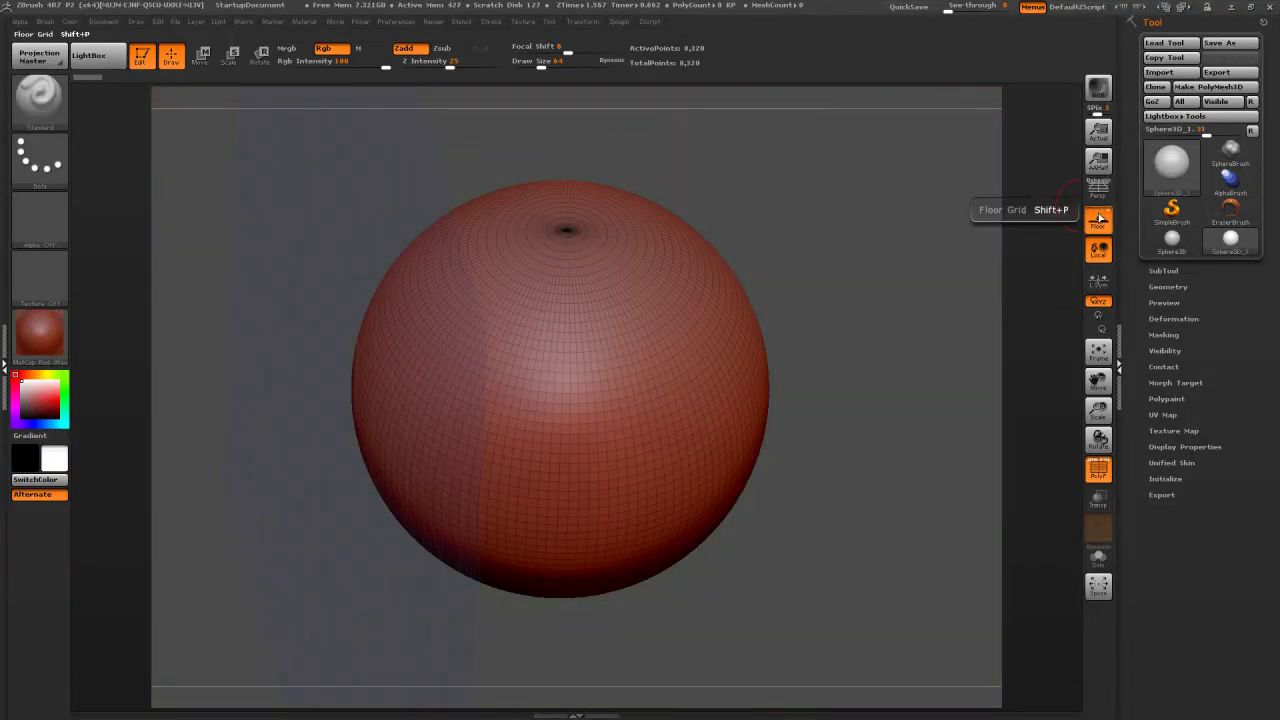
{"action": "left_click_drag", "start_coordinate": [919, 267], "coordinate": [849, 217], "text": "alt"}
{"action": "left_click", "coordinate": [1100, 215]}
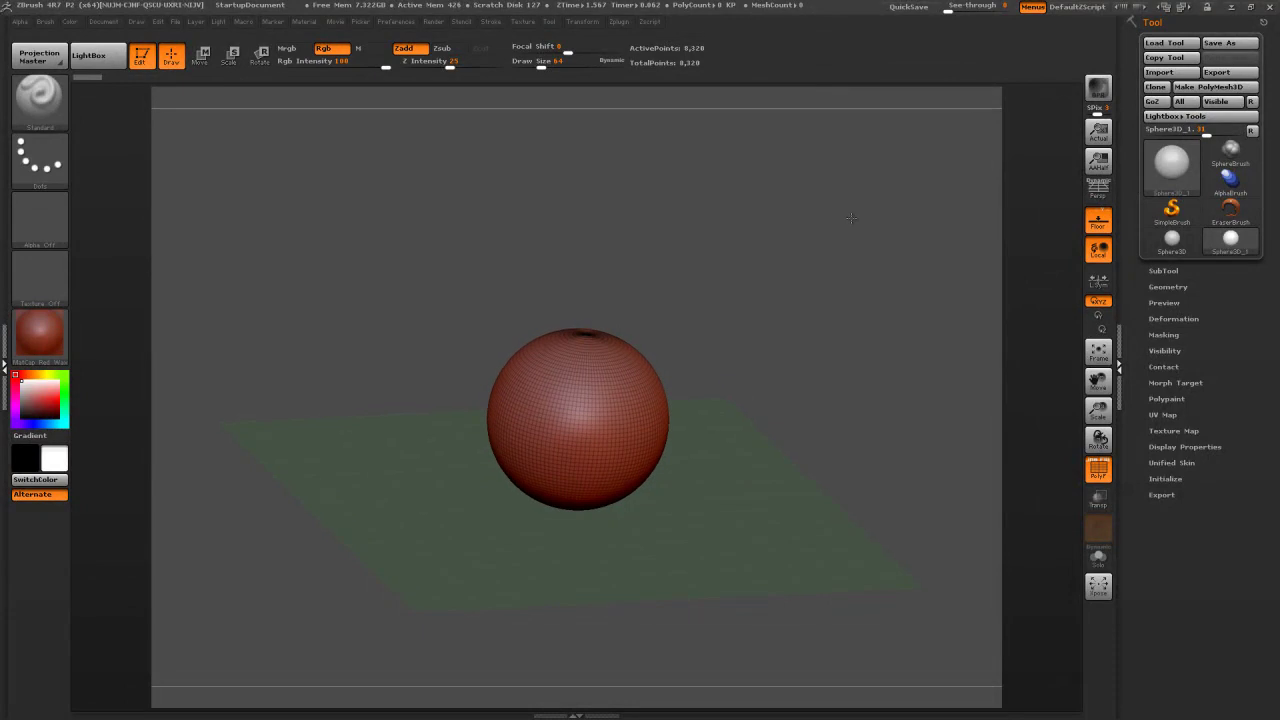
{"action": "left_click", "coordinate": [1106, 213]}
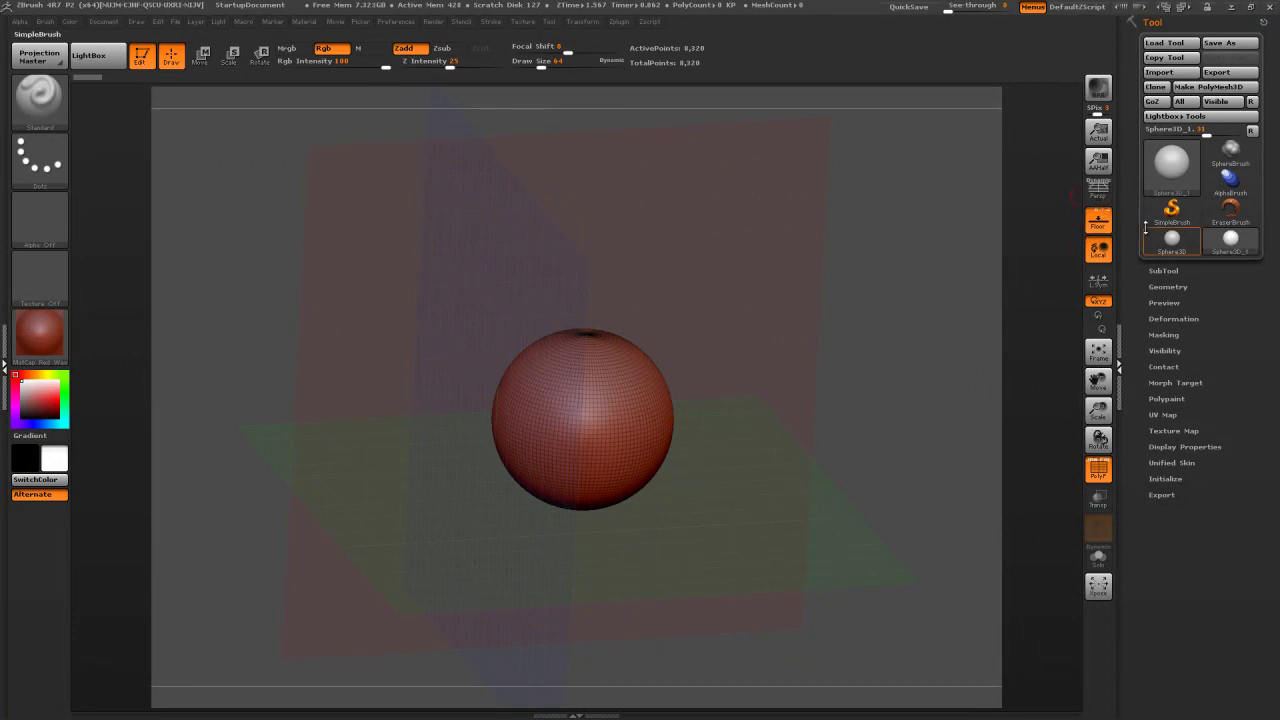
{"action": "mouse_move", "coordinate": [874, 227]}
{"action": "left_mouse_down"}
{"action": "mouse_move", "coordinate": [880, 217]}
{"action": "mouse_move", "coordinate": [820, 223]}
{"action": "mouse_move", "coordinate": [866, 206]}
{"action": "mouse_move", "coordinate": [891, 214]}
{"action": "mouse_move", "coordinate": [887, 227]}
{"action": "mouse_move", "coordinate": [927, 230]}
{"action": "mouse_move", "coordinate": [903, 234]}
{"action": "mouse_move", "coordinate": [911, 249]}
{"action": "mouse_move", "coordinate": [955, 240]}
{"action": "mouse_move", "coordinate": [904, 245]}
{"action": "mouse_move", "coordinate": [917, 250]}
{"action": "mouse_move", "coordinate": [897, 236]}
{"action": "left_mouse_up"}
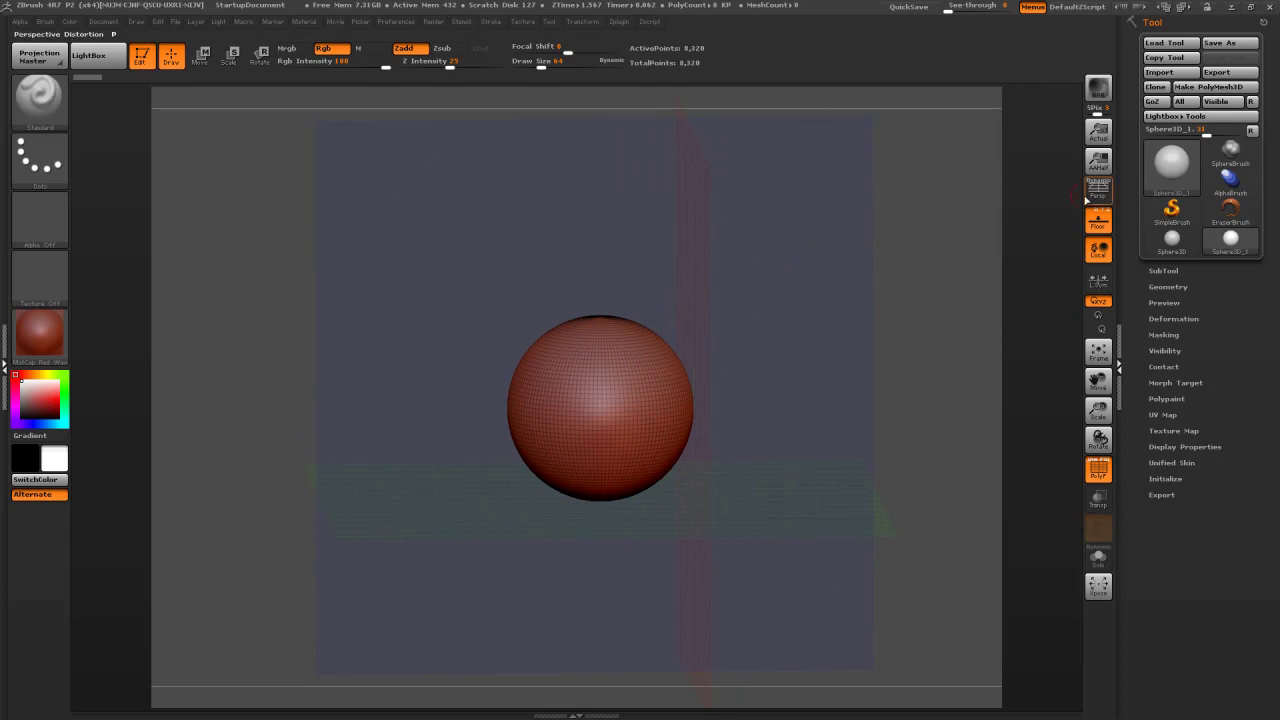
Enable perspective distortion and orbit around the sphere to compare how the grid planes converge
{"action": "left_click", "coordinate": [1098, 196]}
{"action": "mouse_move", "coordinate": [911, 243]}
{"action": "left_mouse_down"}
{"action": "mouse_move", "coordinate": [950, 243]}
{"action": "mouse_move", "coordinate": [897, 231]}
{"action": "mouse_move", "coordinate": [920, 250]}
{"action": "left_mouse_up"}
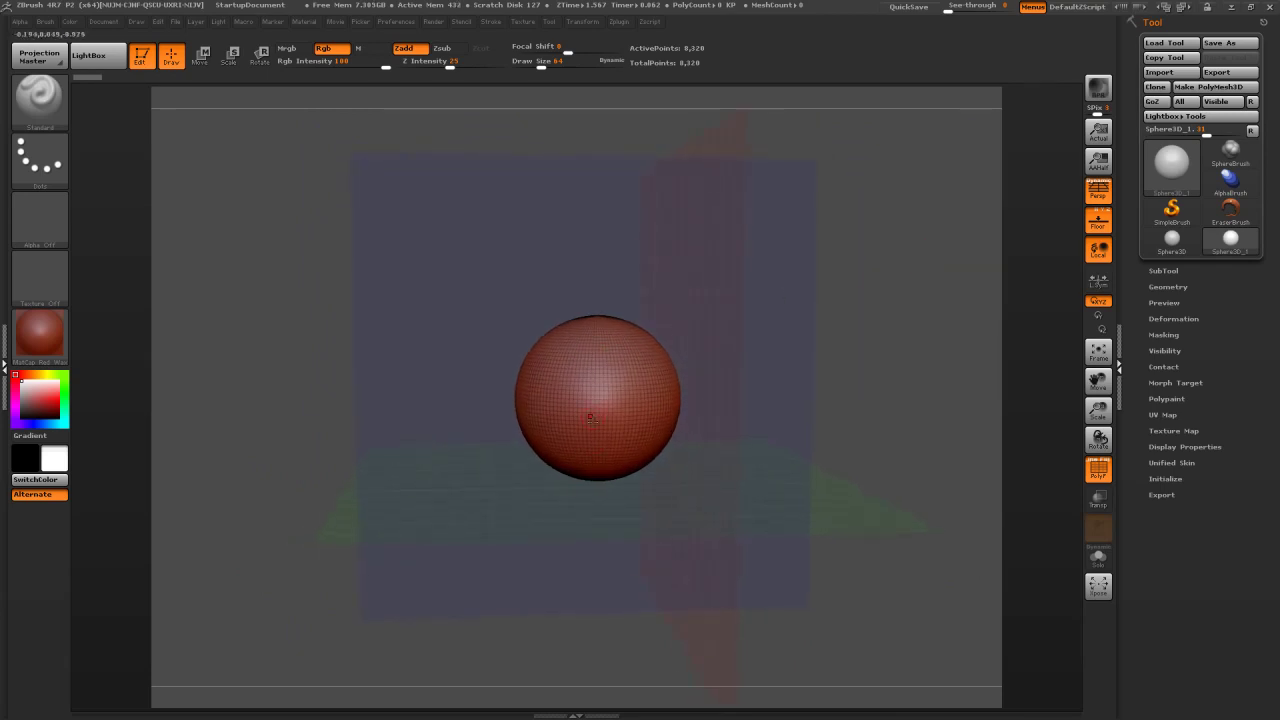
{"action": "left_click_drag", "start_coordinate": [932, 287], "coordinate": [967, 290]}
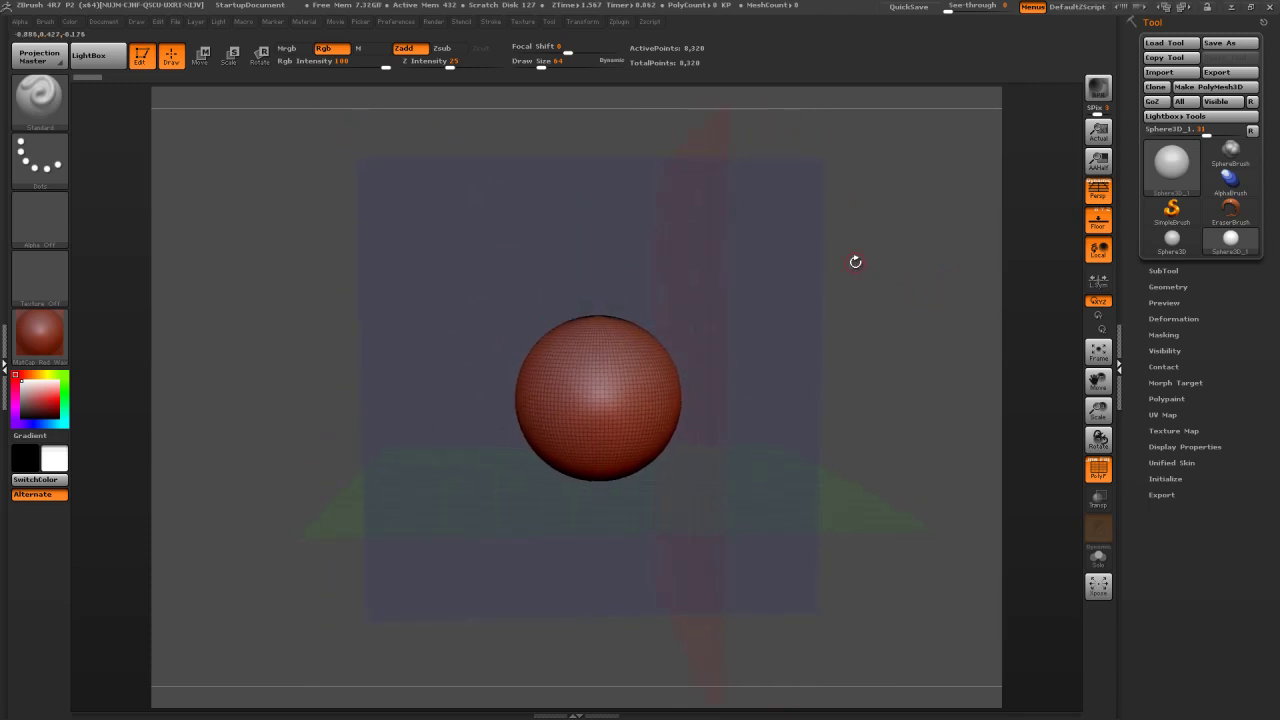
{"action": "left_click_drag", "start_coordinate": [857, 262], "coordinate": [1075, 296]}
{"action": "mouse_move", "coordinate": [858, 278]}
{"action": "left_mouse_down"}
{"action": "mouse_move", "coordinate": [807, 264]}
{"action": "mouse_move", "coordinate": [845, 288]}
{"action": "mouse_move", "coordinate": [815, 264]}
{"action": "mouse_move", "coordinate": [845, 270]}
{"action": "left_mouse_up"}
{"action": "mouse_move", "coordinate": [1075, 291]}
{"action": "left_mouse_down"}
{"action": "mouse_move", "coordinate": [775, 300]}
{"action": "mouse_move", "coordinate": [838, 227]}
{"action": "mouse_move", "coordinate": [765, 316]}
{"action": "left_mouse_up"}
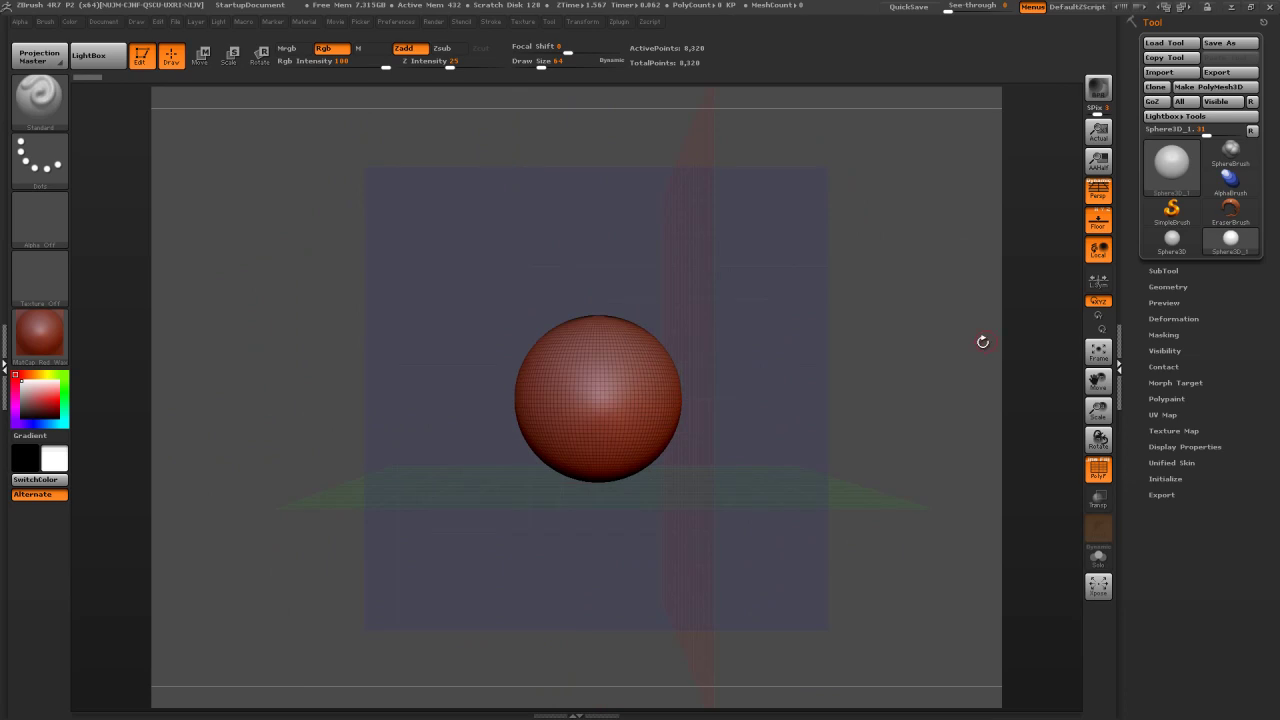
{"action": "left_click_drag", "start_coordinate": [909, 296], "coordinate": [919, 297]}
Switch view rotation to the Y axis only and test it by orbiting around the sphere
{"action": "left_click", "coordinate": [1098, 317]}
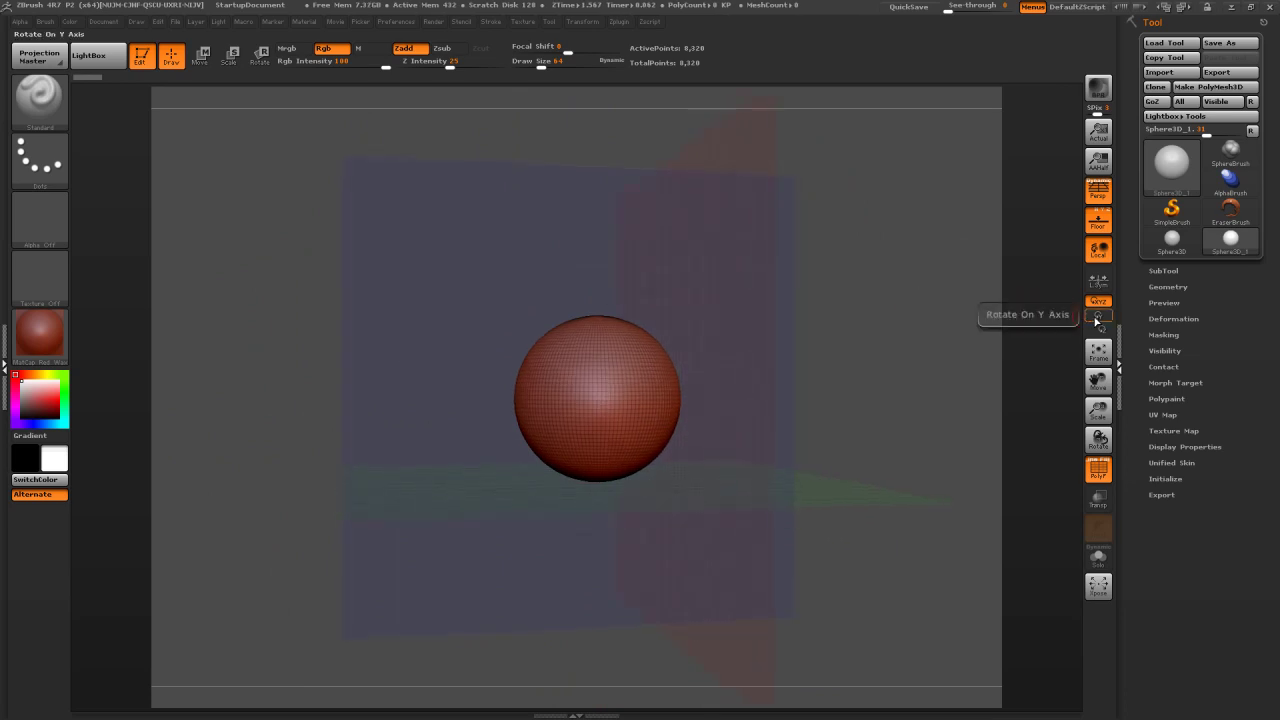
{"action": "left_click_drag", "start_coordinate": [860, 291], "coordinate": [674, 474]}
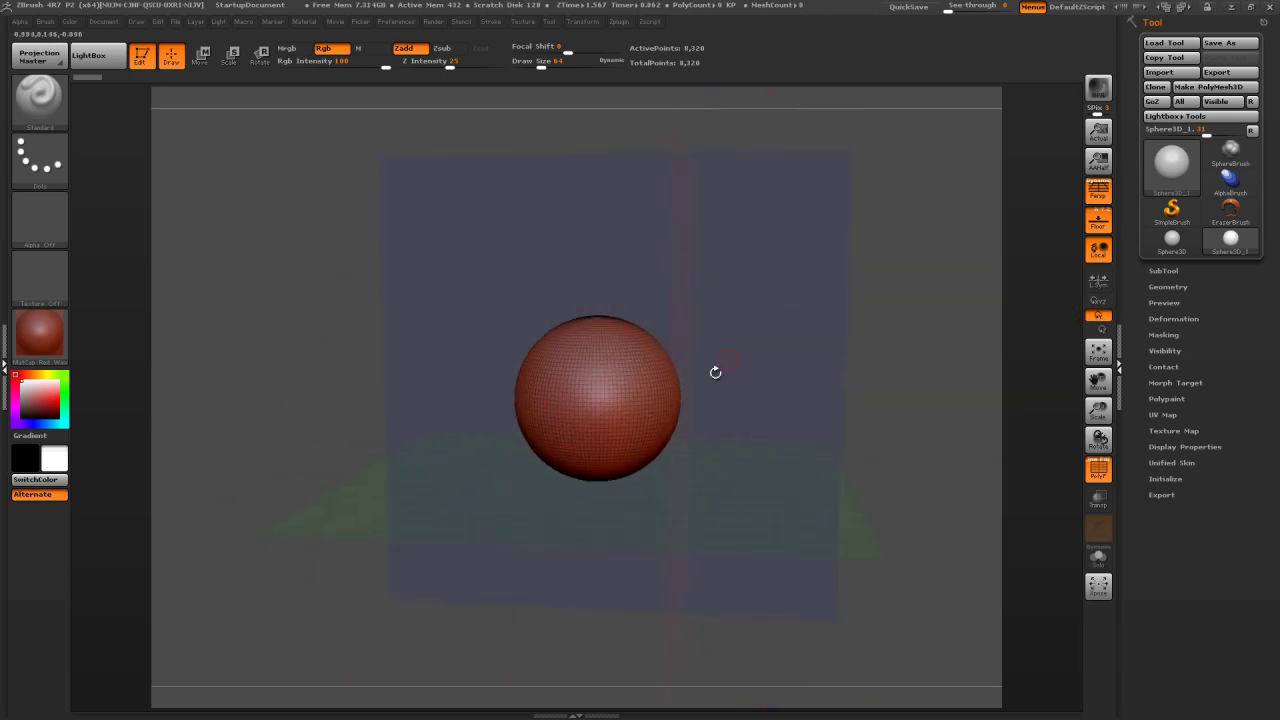
{"action": "left_click_drag", "start_coordinate": [751, 320], "coordinate": [748, 321]}
Convert the sphere primitive into a PolyMesh3D so that it can be sculpted
{"action": "left_click", "coordinate": [1230, 208]}
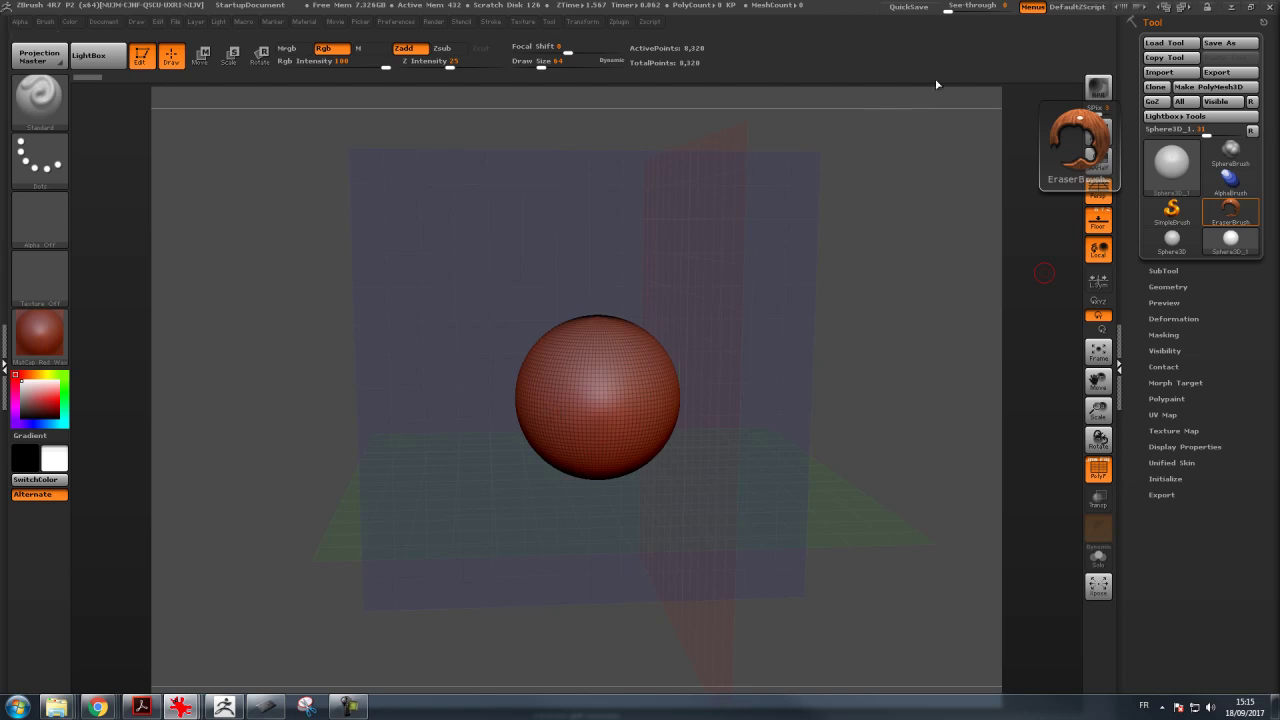
{"action": "left_click", "coordinate": [1189, 88]}
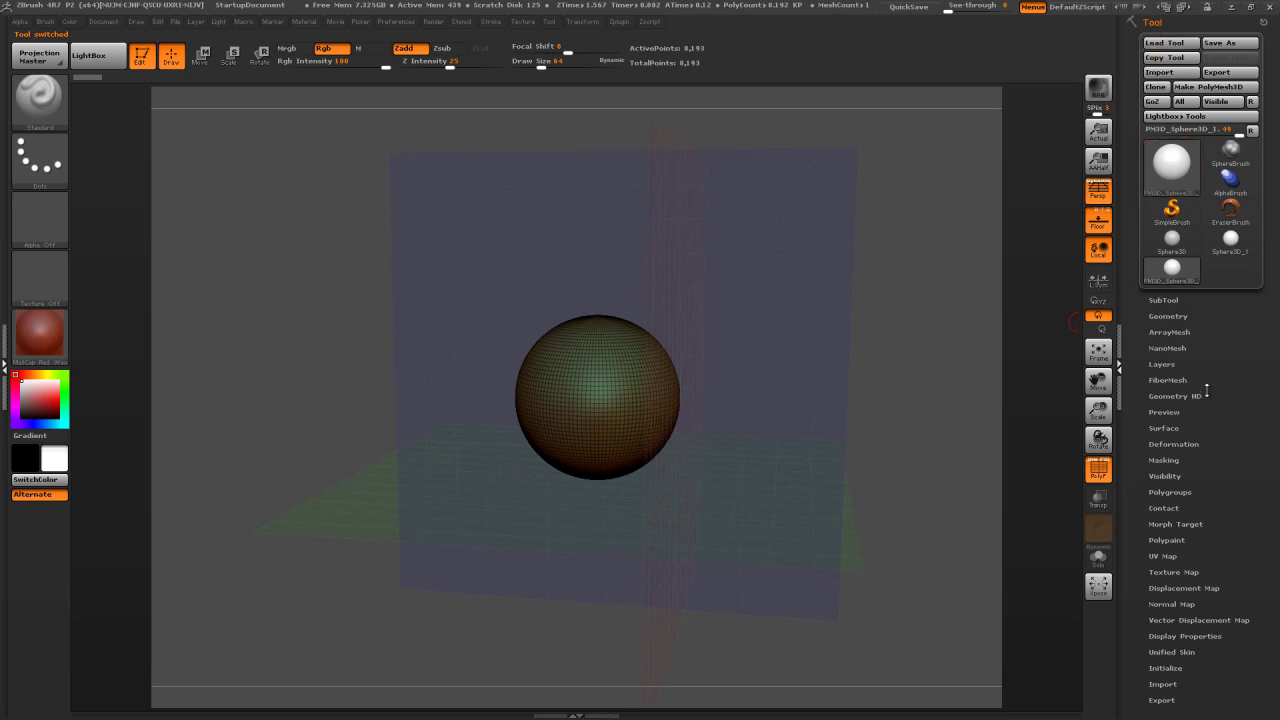
{"action": "left_click_drag", "start_coordinate": [866, 343], "coordinate": [878, 374]}
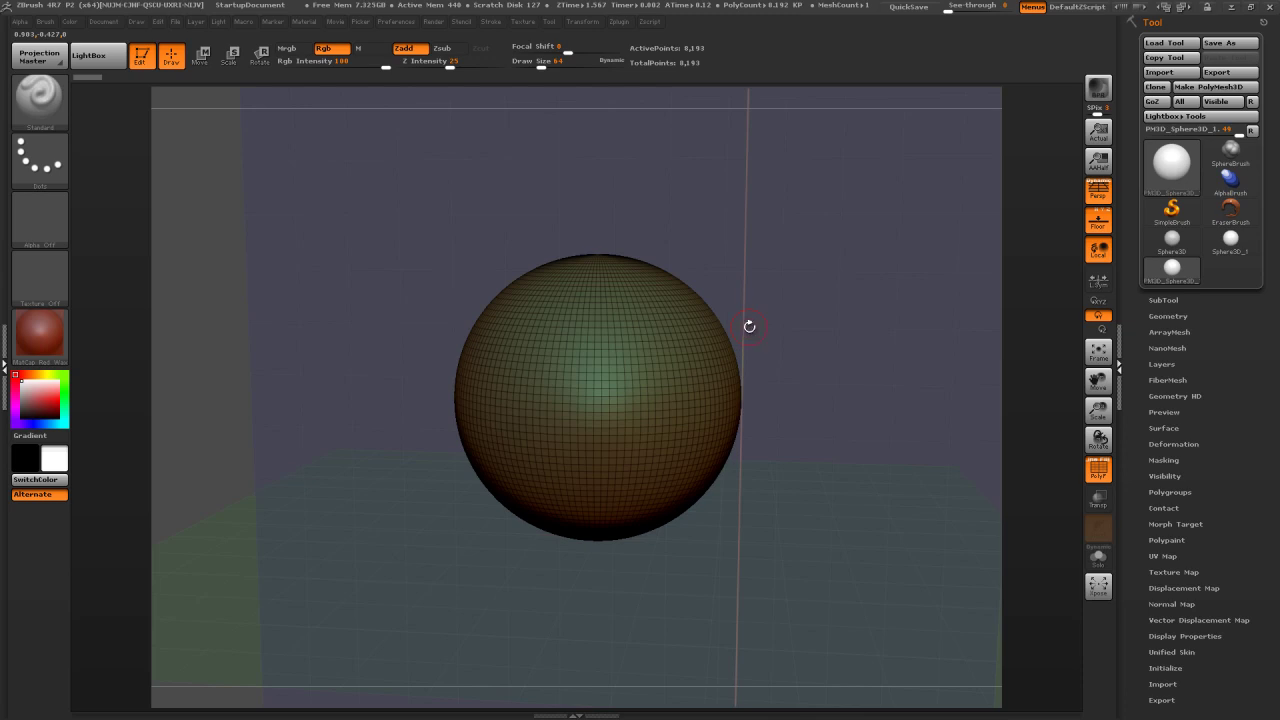
Apply the MatCap Gray material to the sphere and show its polyframe as lines without the coloured fill
{"action": "left_click", "coordinate": [47, 342]}
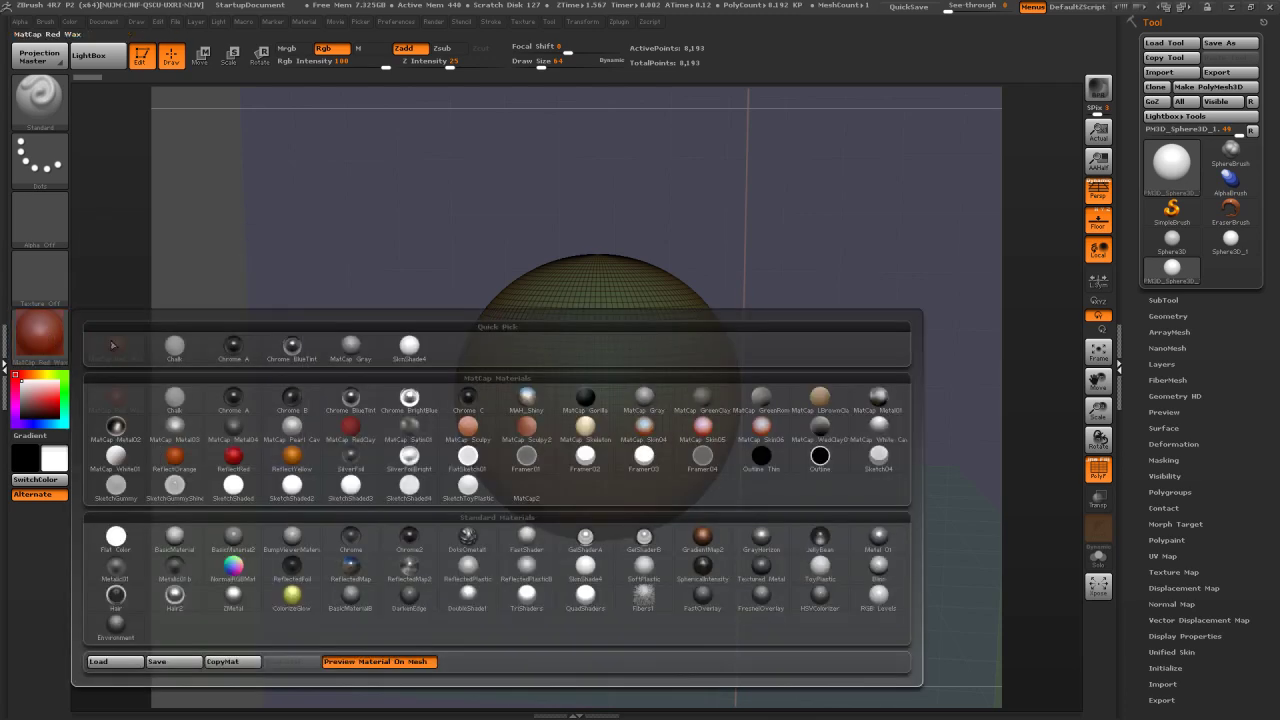
{"action": "left_click", "coordinate": [645, 400]}
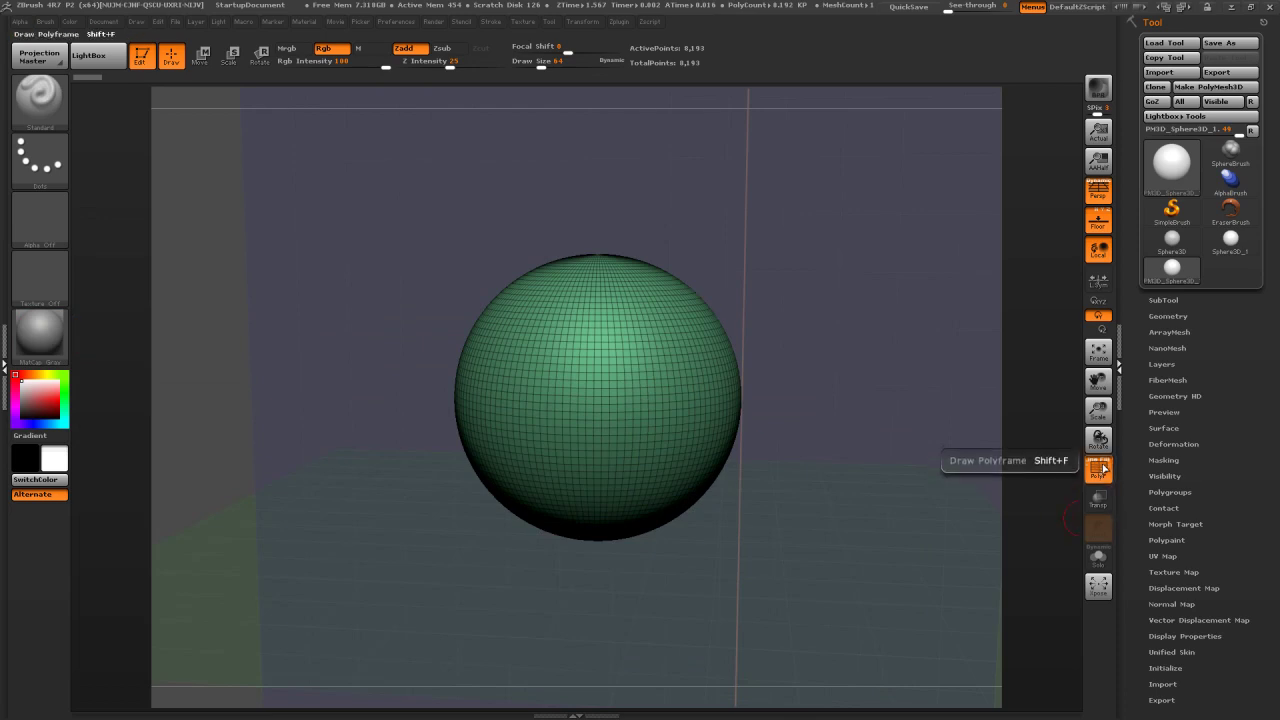
{"action": "left_click", "coordinate": [1104, 466]}
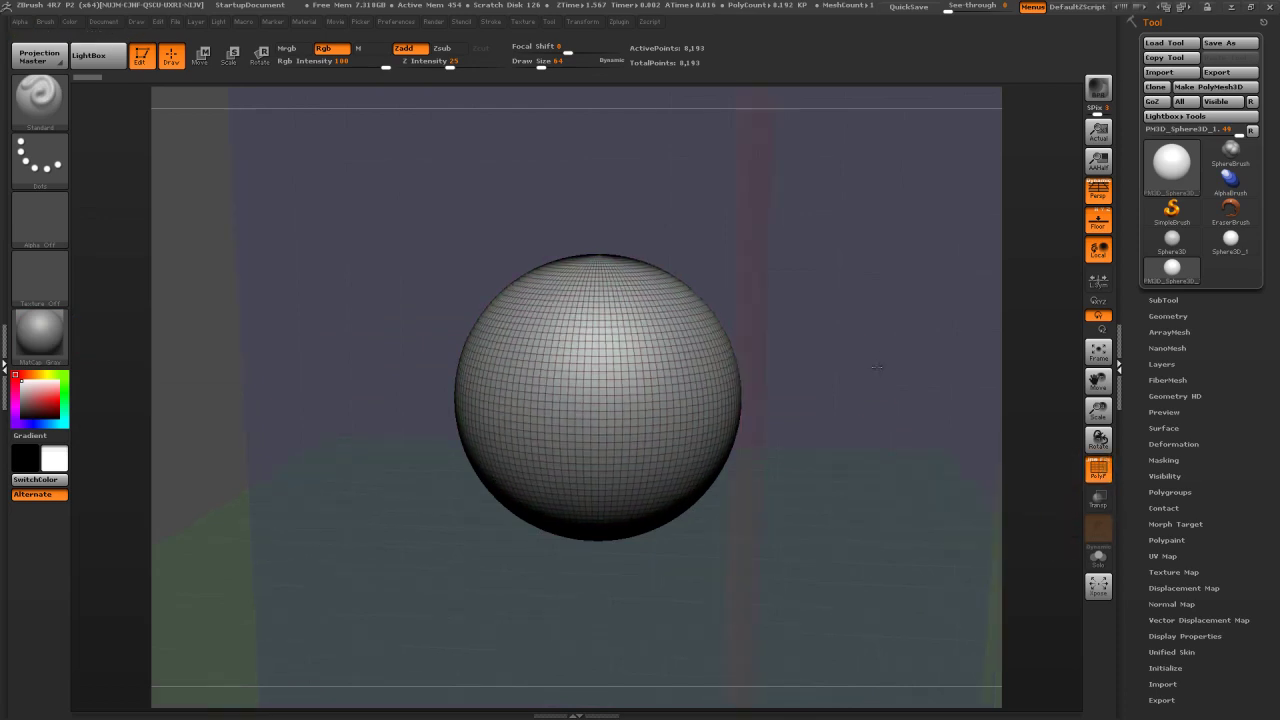
{"action": "left_click", "coordinate": [1104, 466]}
{"action": "left_click", "coordinate": [1107, 465]}
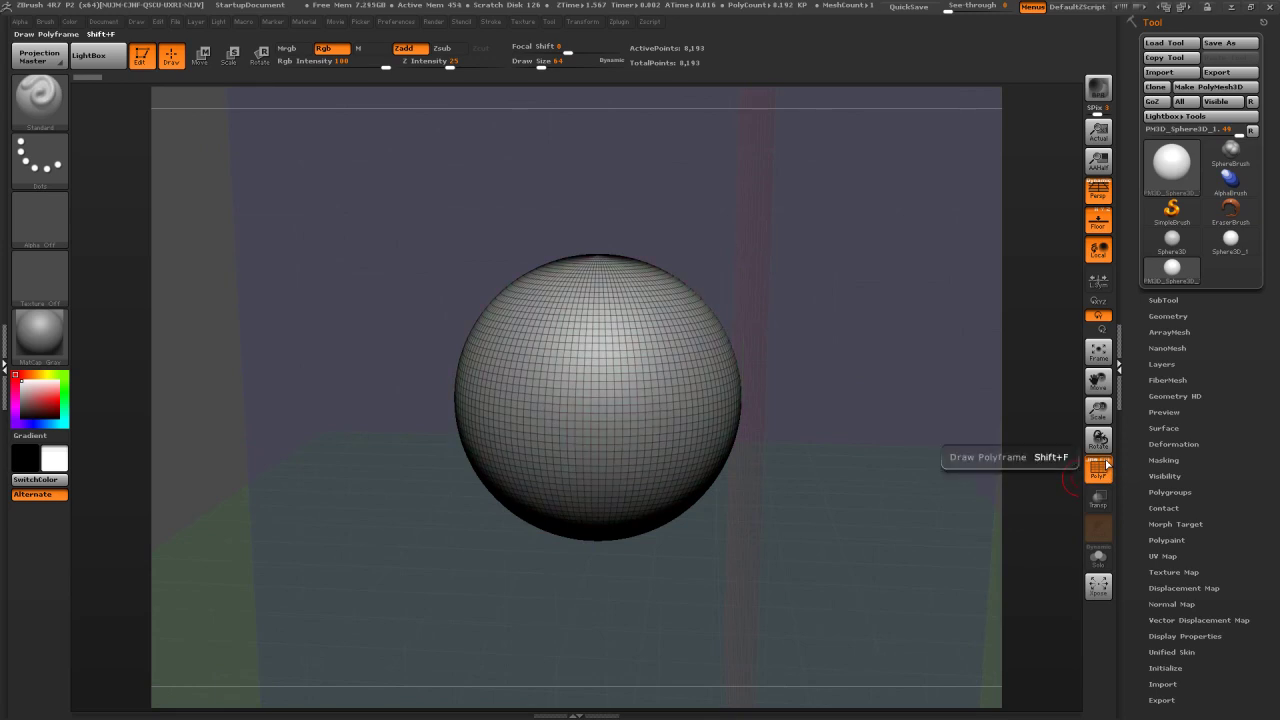
Filter the sculpting brushes to those starting with M and select the Move brush
{"action": "mouse_move", "coordinate": [73, 335]}
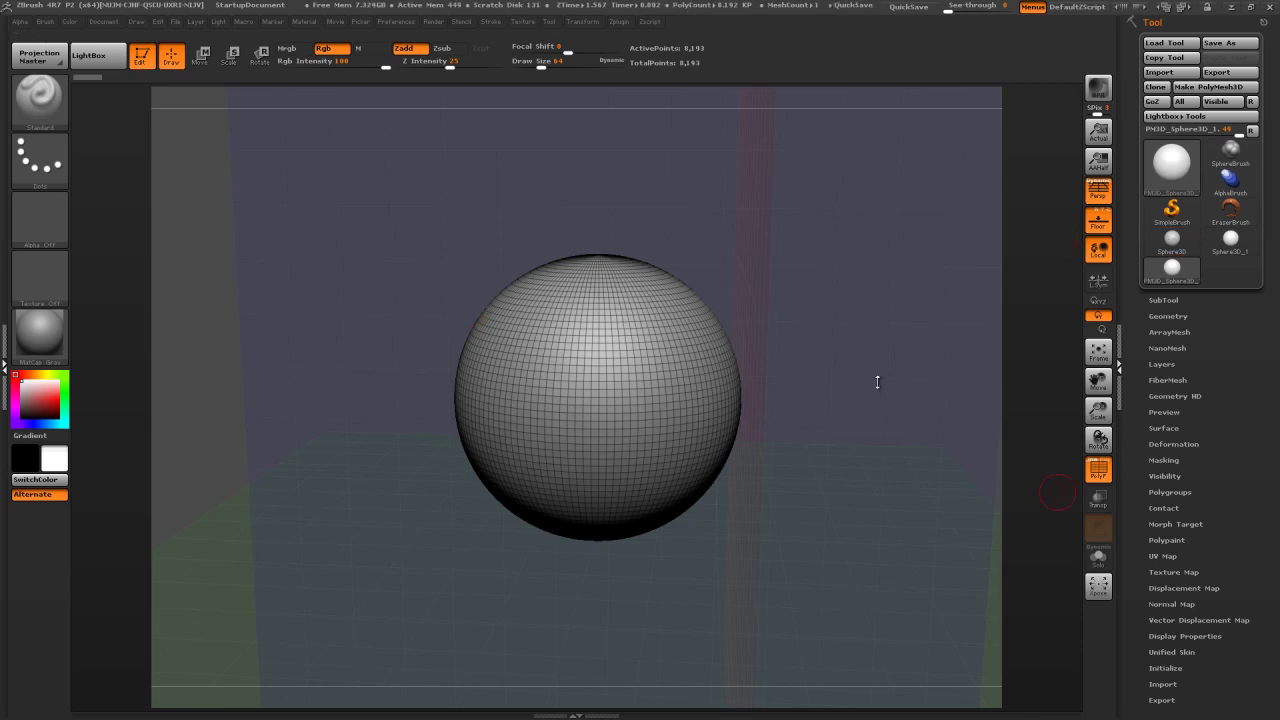
{"action": "left_click_drag", "start_coordinate": [790, 255], "coordinate": [725, 257]}
{"action": "mouse_move", "coordinate": [748, 300]}
{"action": "left_mouse_down"}
{"action": "mouse_move", "coordinate": [872, 250]}
{"action": "mouse_move", "coordinate": [888, 268]}
{"action": "left_mouse_up"}
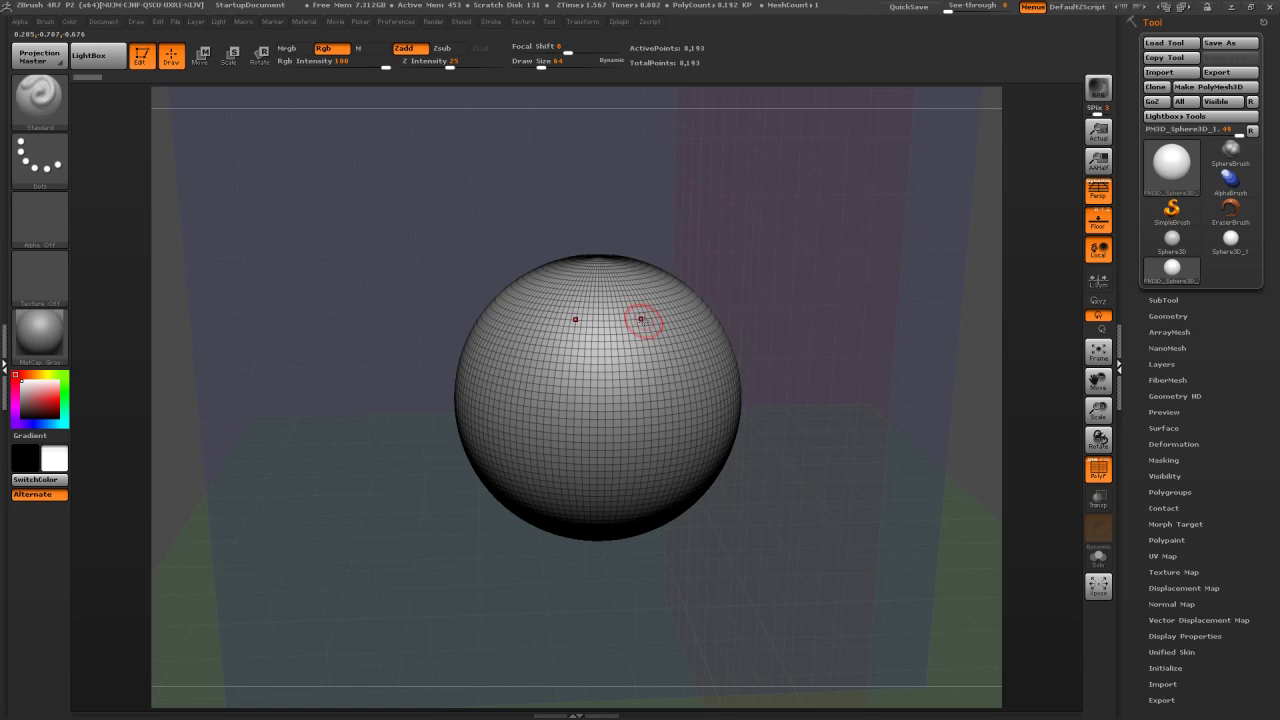
{"action": "key", "text": "b"}
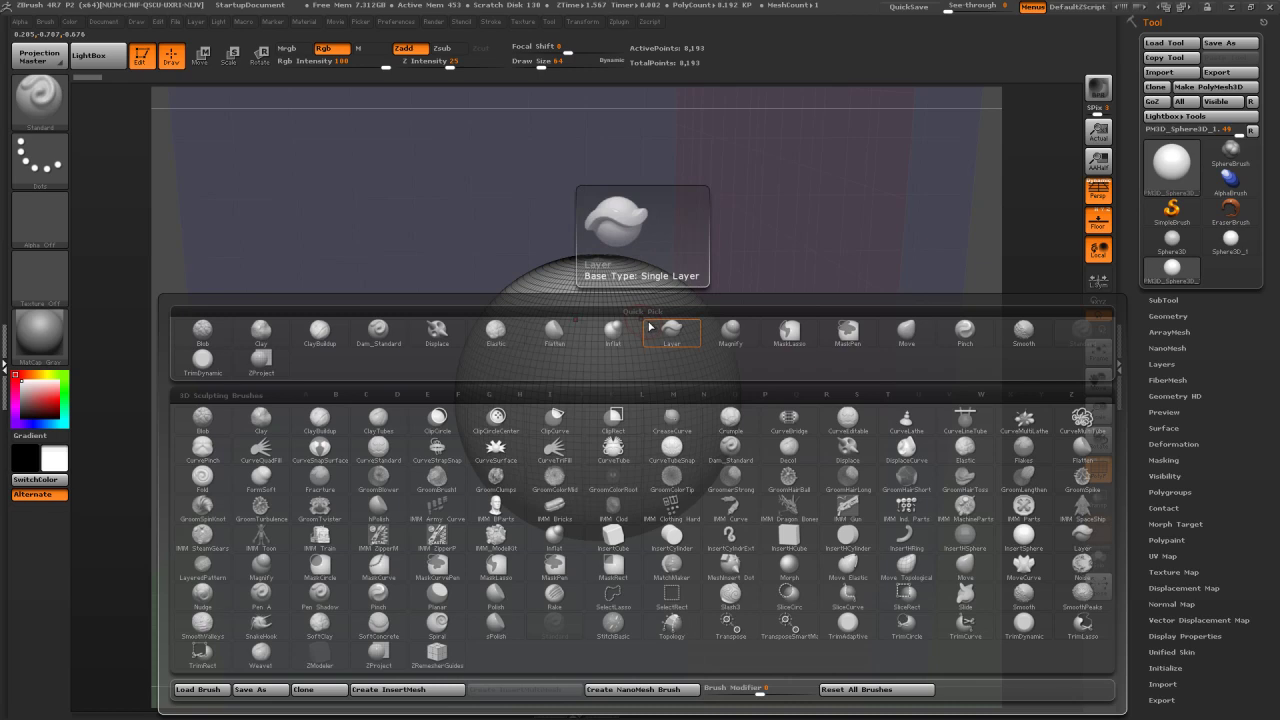
{"action": "key", "text": "m"}
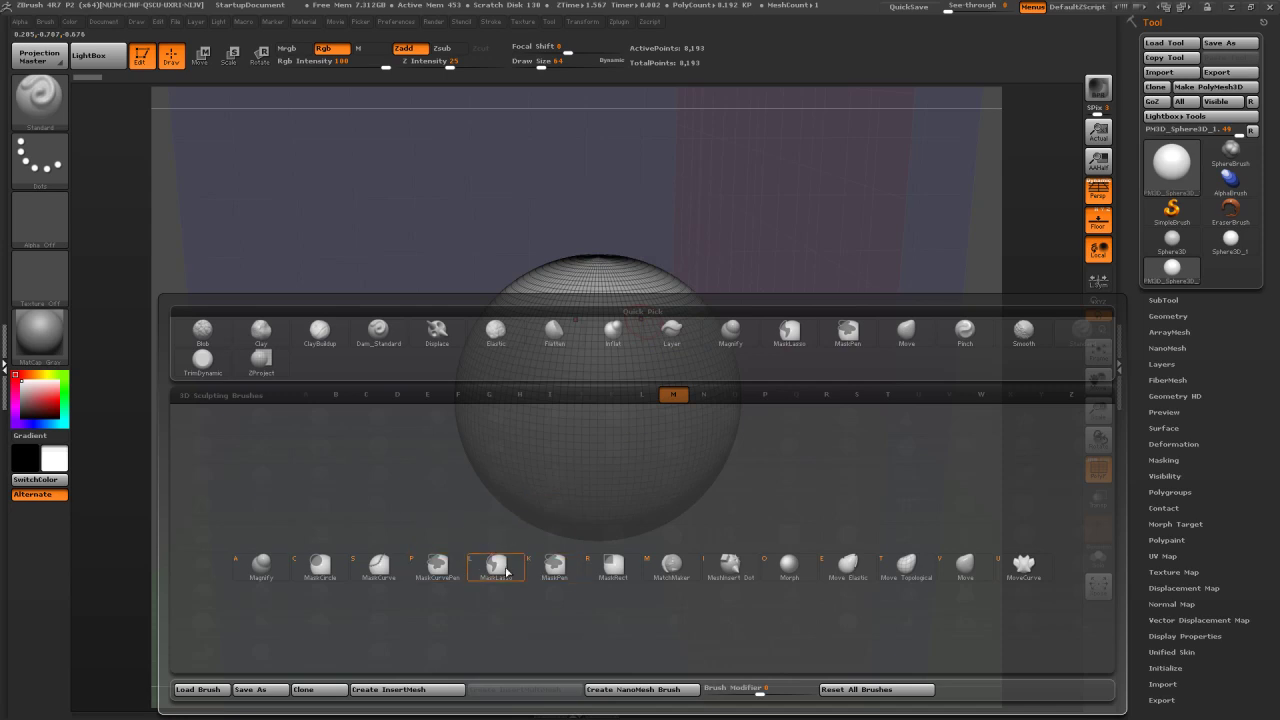
{"action": "mouse_move", "coordinate": [475, 566]}
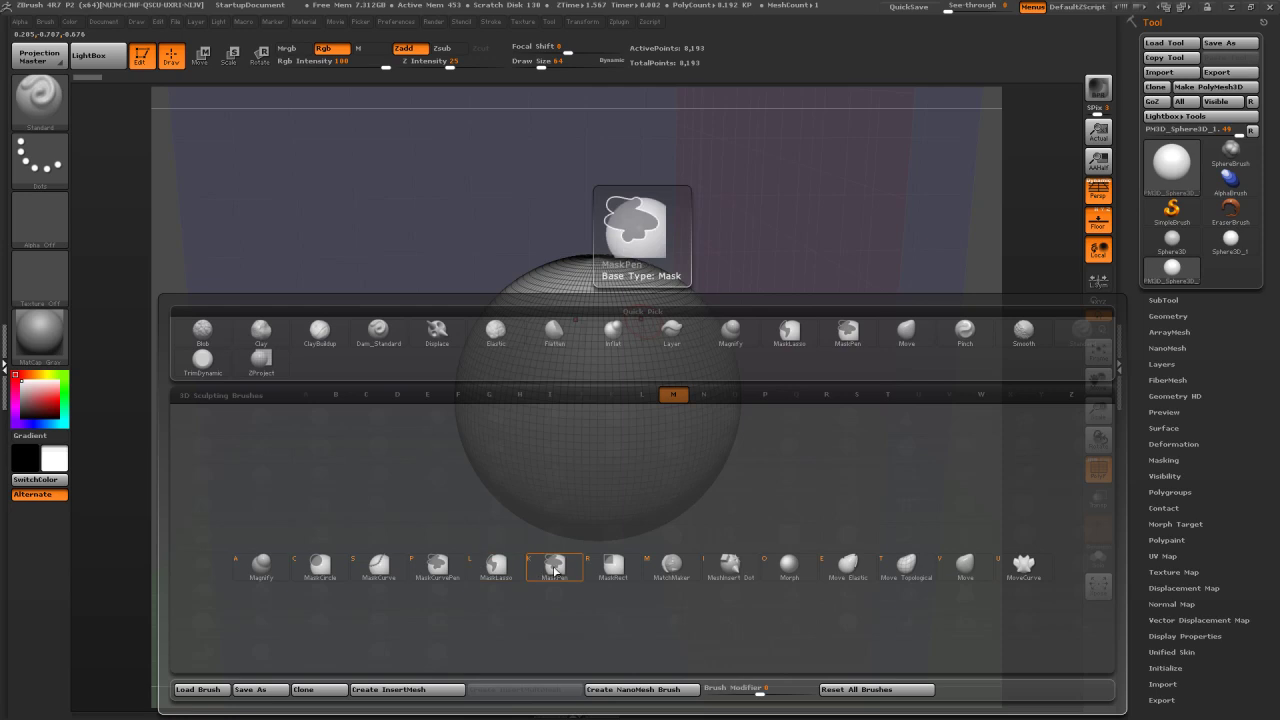
{"action": "mouse_move", "coordinate": [718, 563]}
{"action": "mouse_move", "coordinate": [855, 568]}
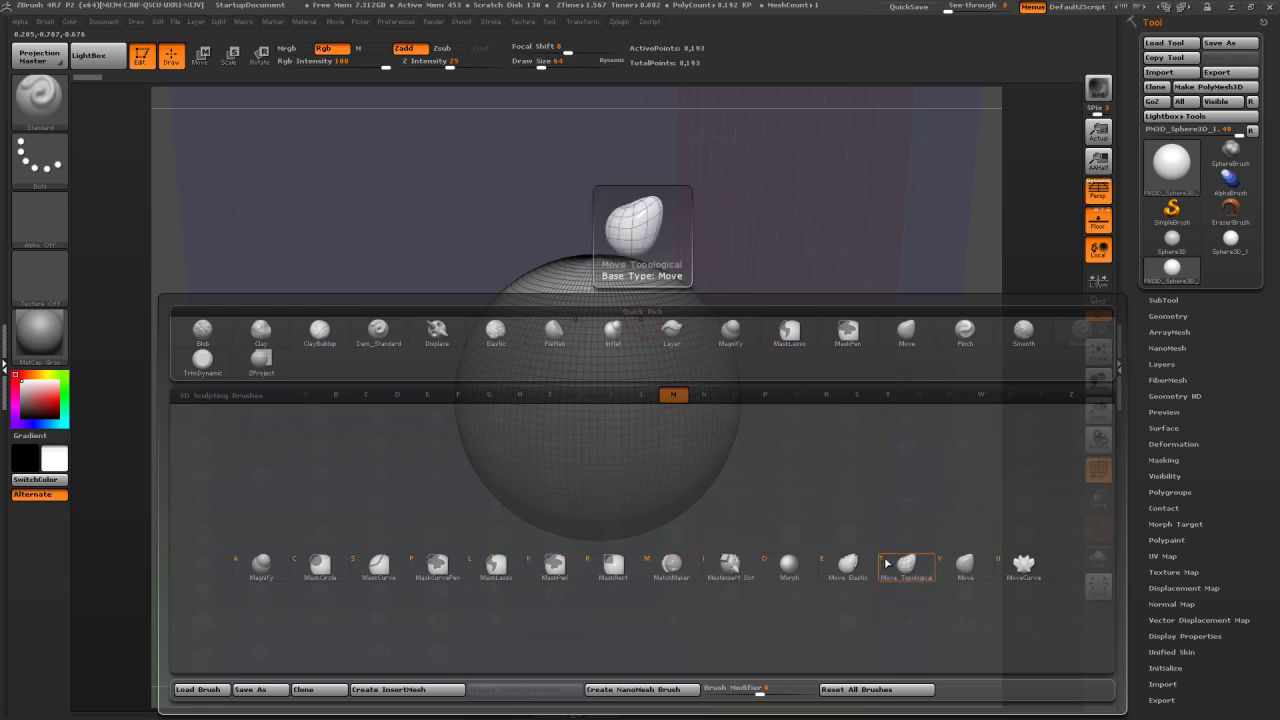
{"action": "left_click", "coordinate": [962, 566]}
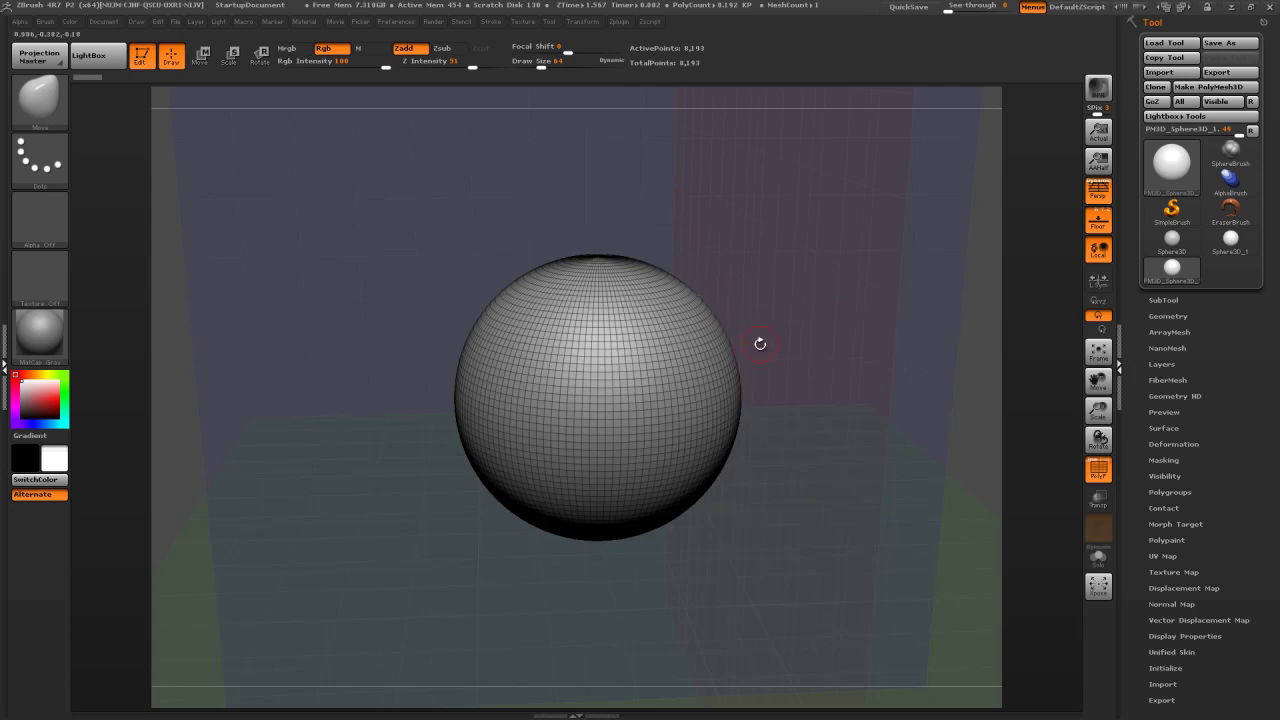
Try several brush sizes over the sphere and set the Move brush's Draw Size to 512
{"action": "left_click_drag", "start_coordinate": [768, 273], "coordinate": [764, 266]}
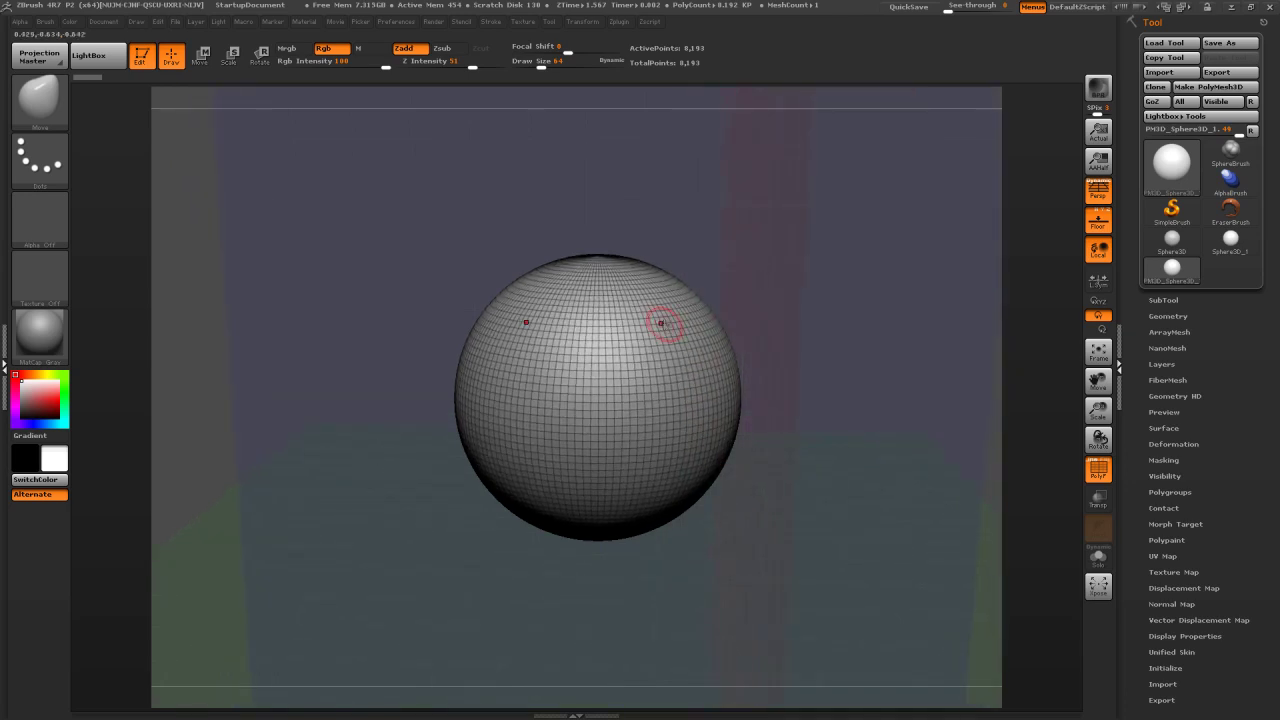
{"action": "key", "text": "s"}
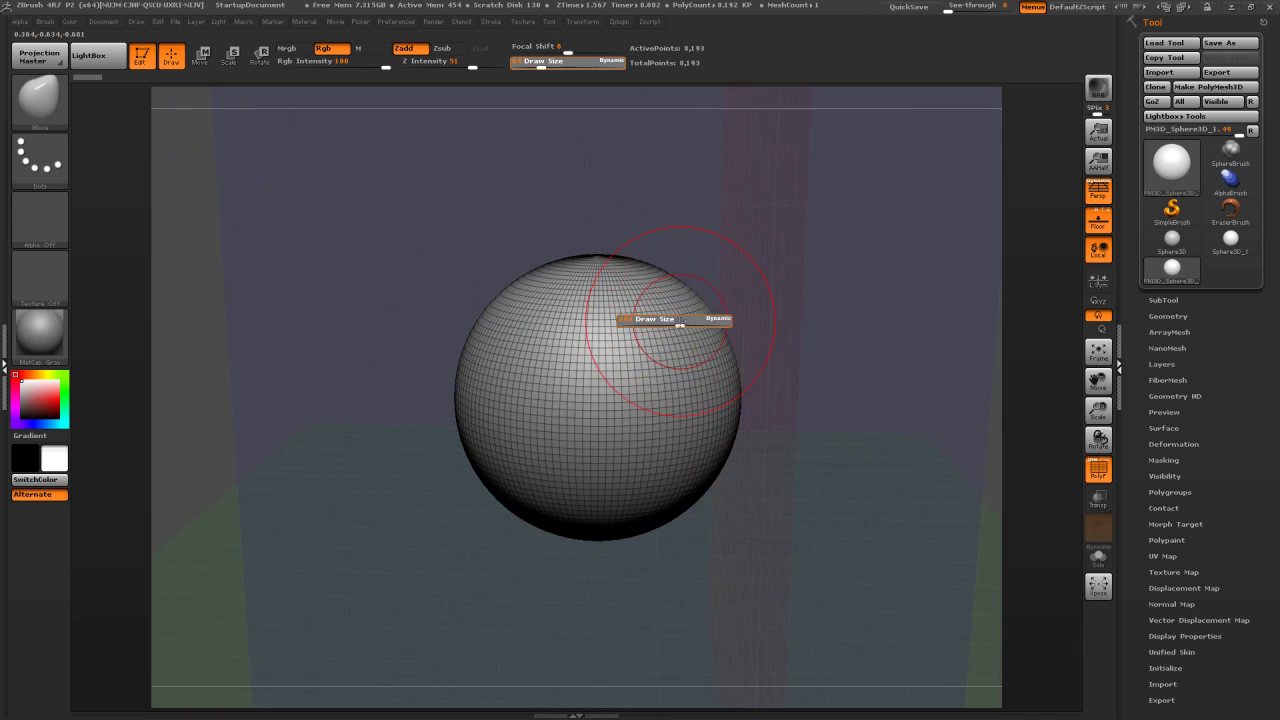
{"action": "left_click_drag", "start_coordinate": [680, 322], "coordinate": [678, 322]}
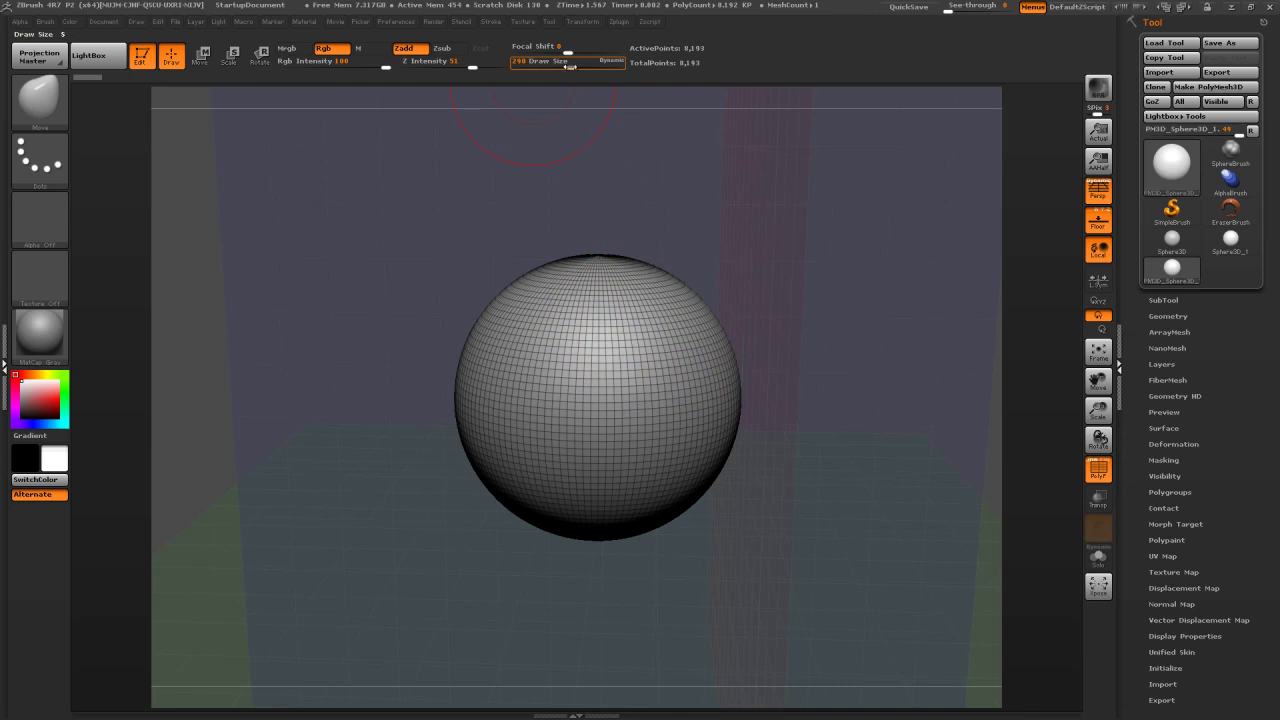
{"action": "left_click_drag", "start_coordinate": [561, 67], "coordinate": [580, 66]}
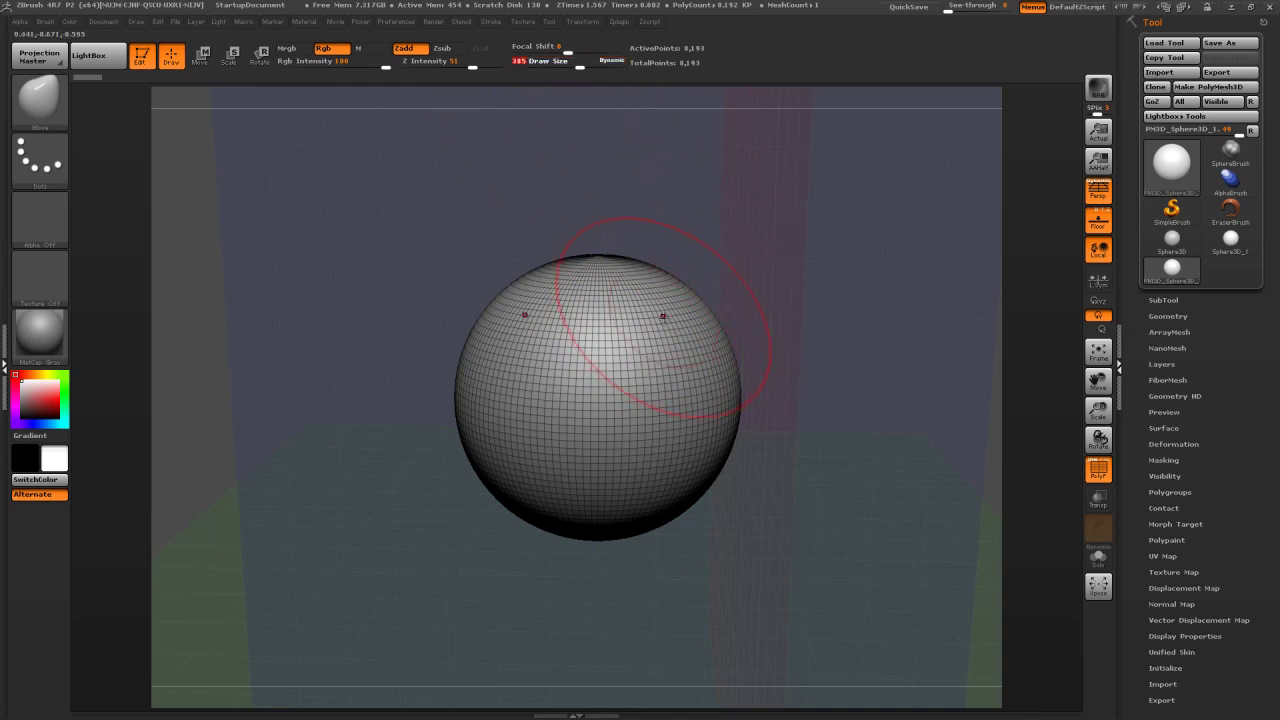
{"action": "key", "text": "s"}
{"action": "left_click_drag", "start_coordinate": [672, 319], "coordinate": [682, 316]}
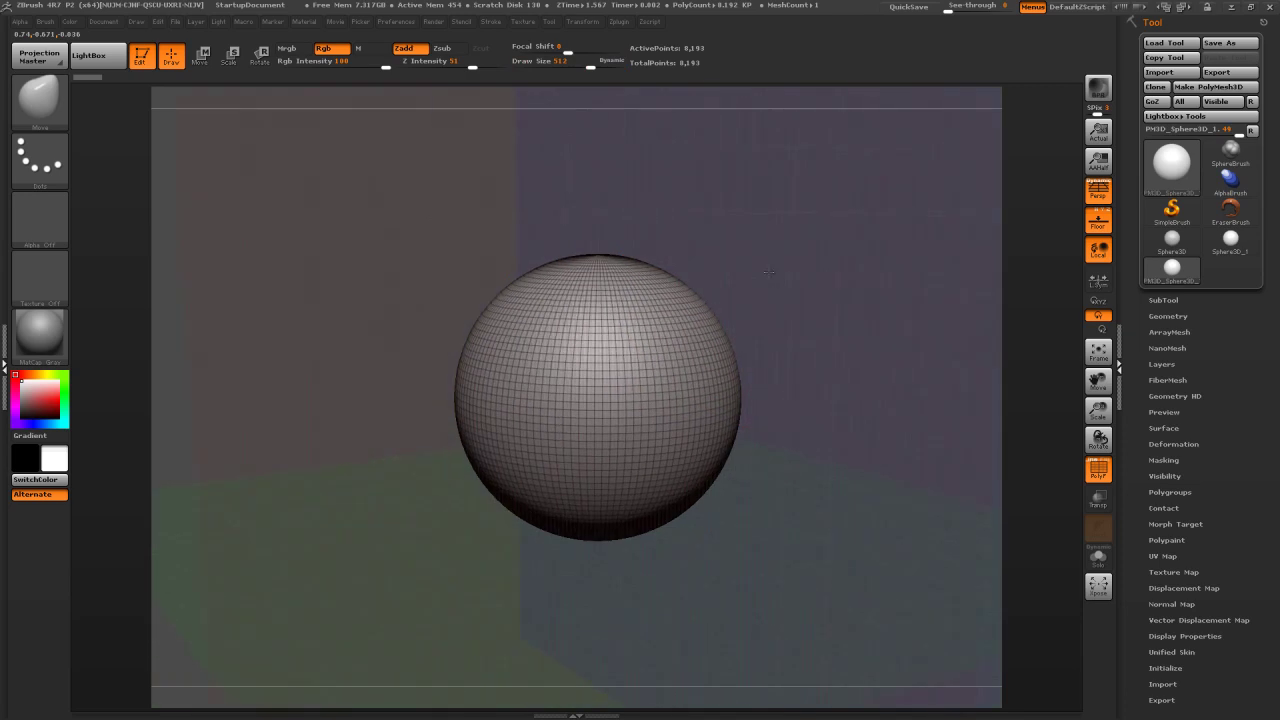
Pull the lower front of the sphere downward into a jaw with the Move brush and reshape its underside
{"action": "left_click_drag", "start_coordinate": [519, 484], "coordinate": [520, 640]}
{"action": "left_click_drag", "start_coordinate": [859, 365], "coordinate": [736, 317], "text": "shift"}
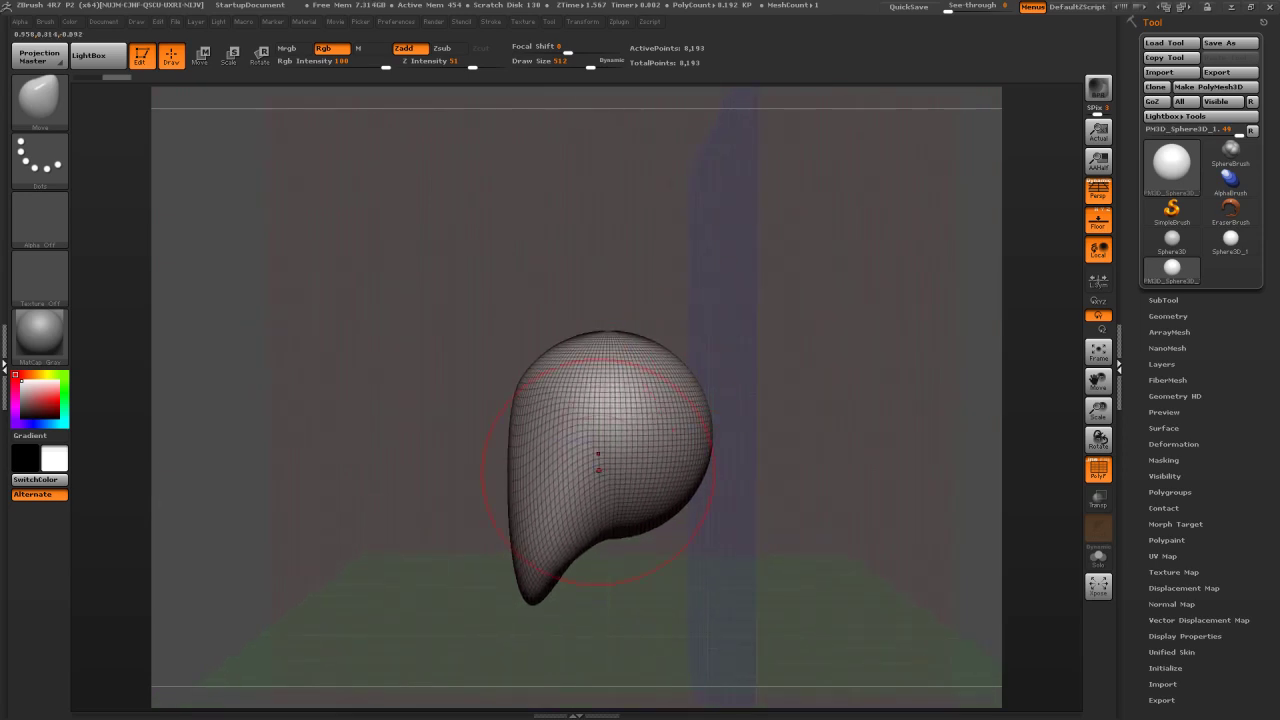
{"action": "left_click_drag", "start_coordinate": [634, 540], "coordinate": [636, 500]}
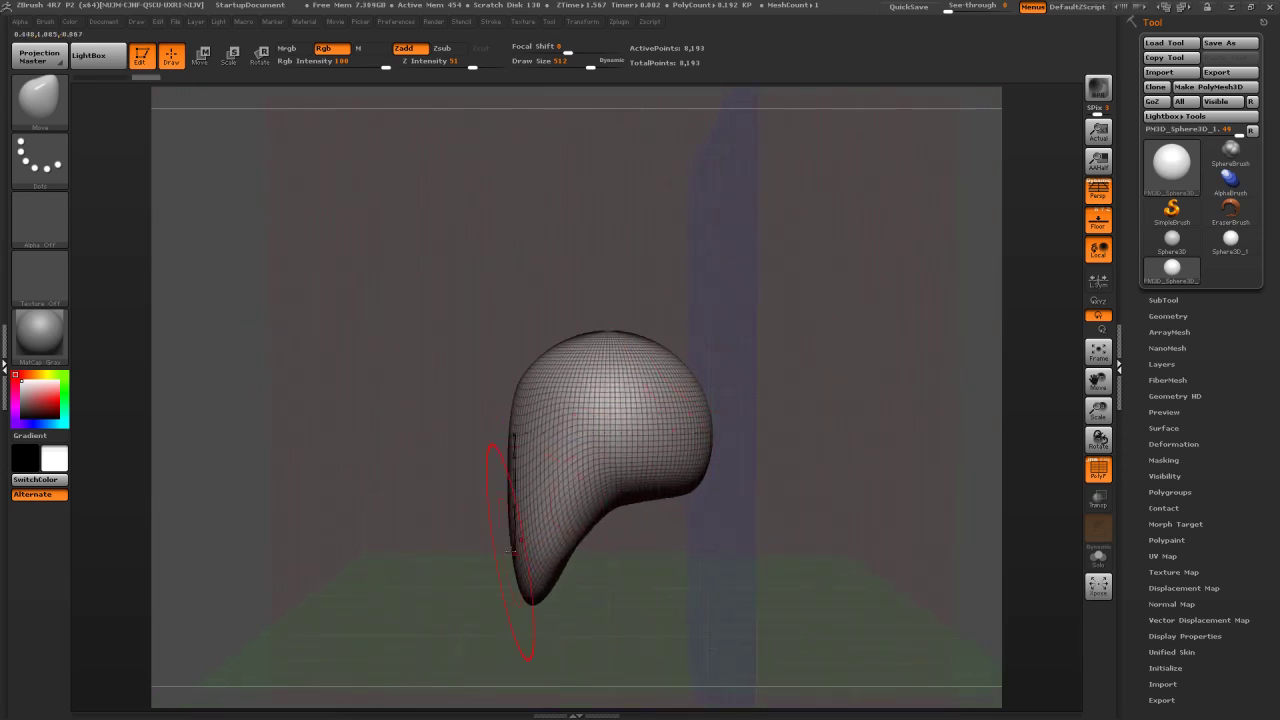
Reduce the Move brush's Draw Size to 347 and widen the pointed jaw into a rounded chin
{"action": "key", "text": "s"}
{"action": "left_click_drag", "start_coordinate": [522, 548], "coordinate": [487, 560]}
{"action": "left_click_drag", "start_coordinate": [432, 558], "coordinate": [493, 558]}
{"action": "left_click_drag", "start_coordinate": [472, 542], "coordinate": [446, 554]}
{"action": "left_click_drag", "start_coordinate": [618, 576], "coordinate": [530, 550]}
{"action": "mouse_move", "coordinate": [642, 566]}
{"action": "left_mouse_down"}
{"action": "mouse_move", "coordinate": [617, 565]}
{"action": "mouse_move", "coordinate": [632, 563]}
{"action": "left_mouse_up"}
{"action": "left_click_drag", "start_coordinate": [517, 517], "coordinate": [476, 558], "text": "shift"}
{"action": "left_click_drag", "start_coordinate": [650, 547], "coordinate": [735, 554]}
{"action": "left_click_drag", "start_coordinate": [452, 522], "coordinate": [428, 552], "text": "shift"}
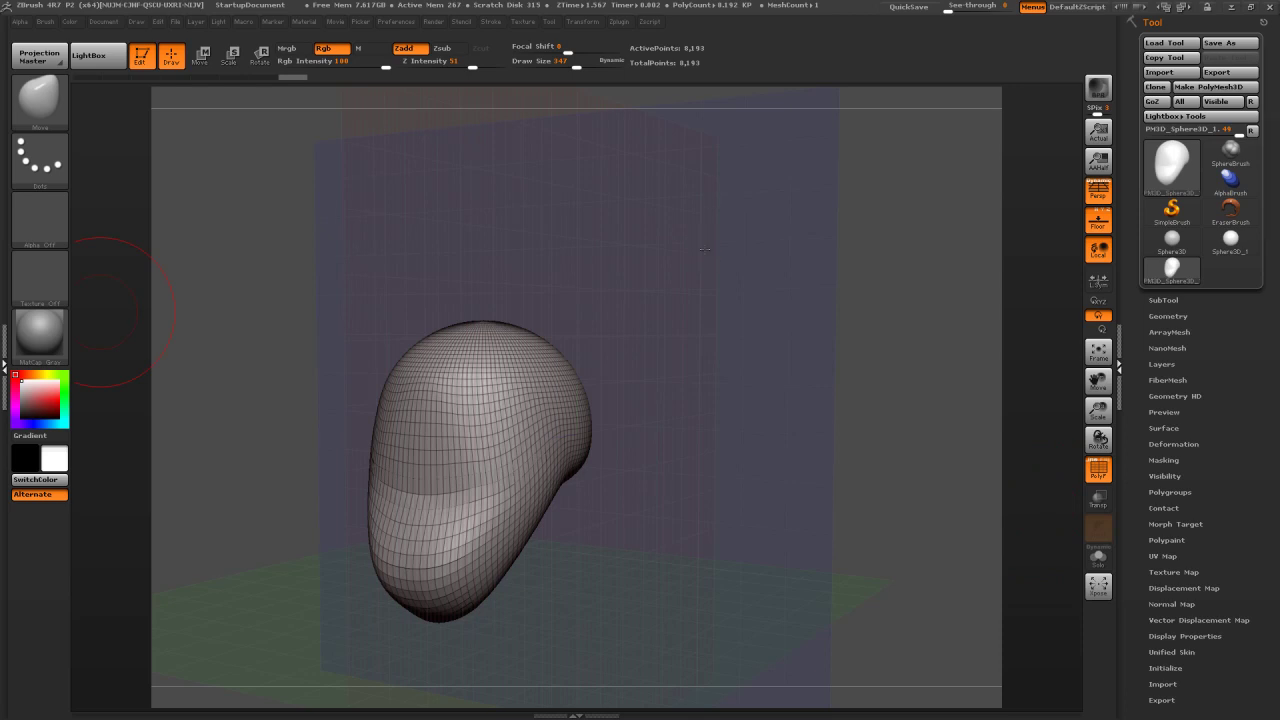
Check the head shape from the front and side, and expand the Geometry settings
{"action": "left_click_drag", "start_coordinate": [700, 254], "coordinate": [714, 252], "text": "shift"}
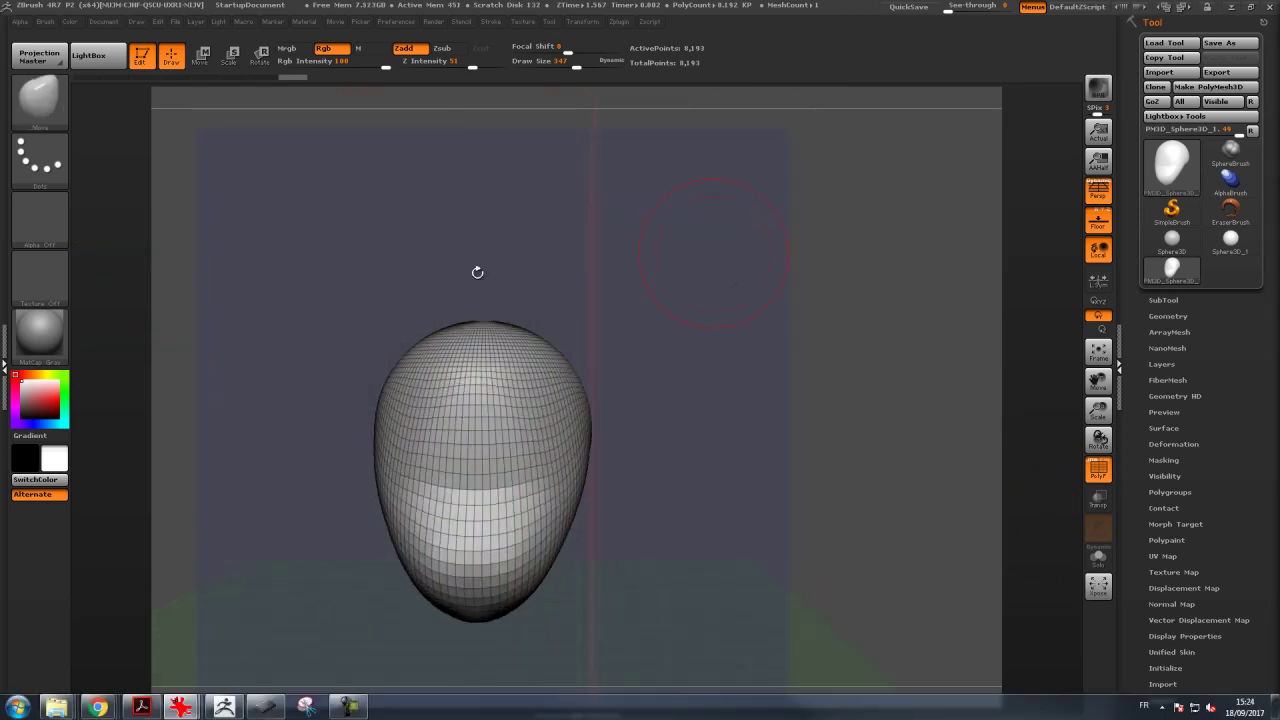
{"action": "left_click_drag", "start_coordinate": [591, 249], "coordinate": [614, 255]}
{"action": "left_click_drag", "start_coordinate": [891, 307], "coordinate": [910, 320]}
{"action": "left_click", "coordinate": [1166, 316]}
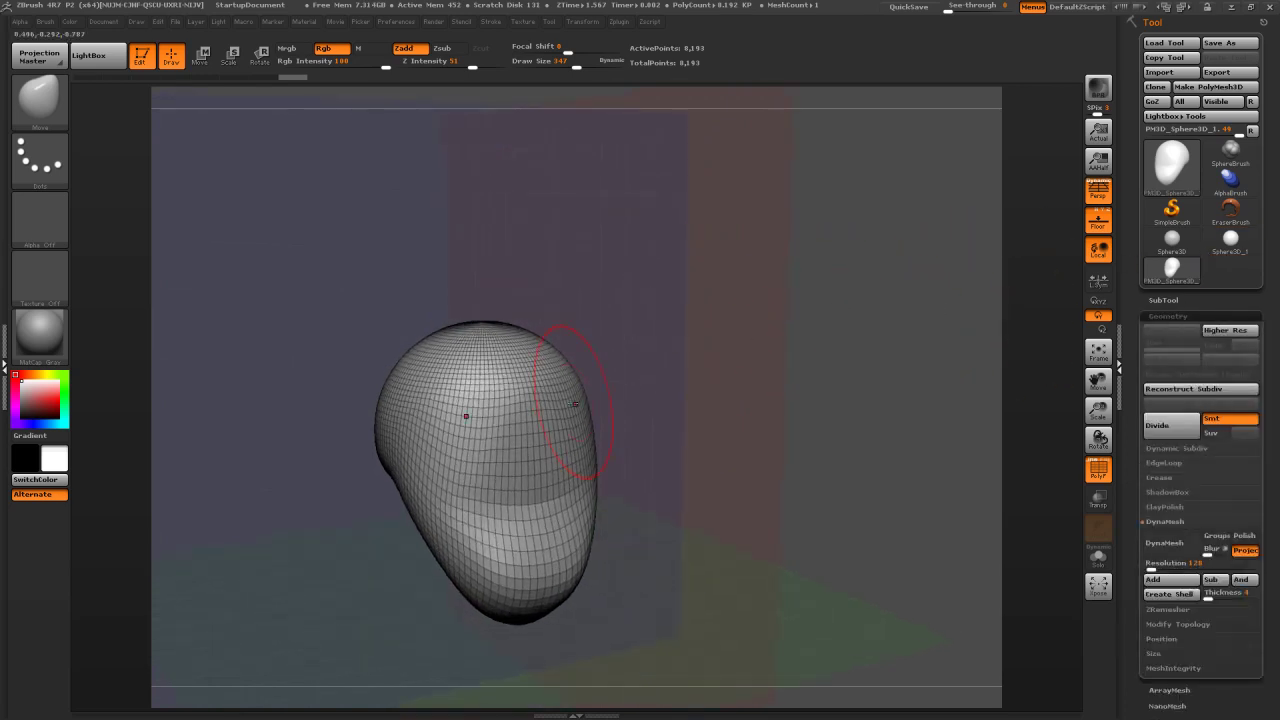
Filter the brushes to those starting with M and select the Move brush again
{"action": "mouse_move", "coordinate": [565, 398]}
{"action": "left_mouse_down"}
{"action": "mouse_move", "coordinate": [540, 412]}
{"action": "mouse_move", "coordinate": [545, 430]}
{"action": "left_mouse_up"}
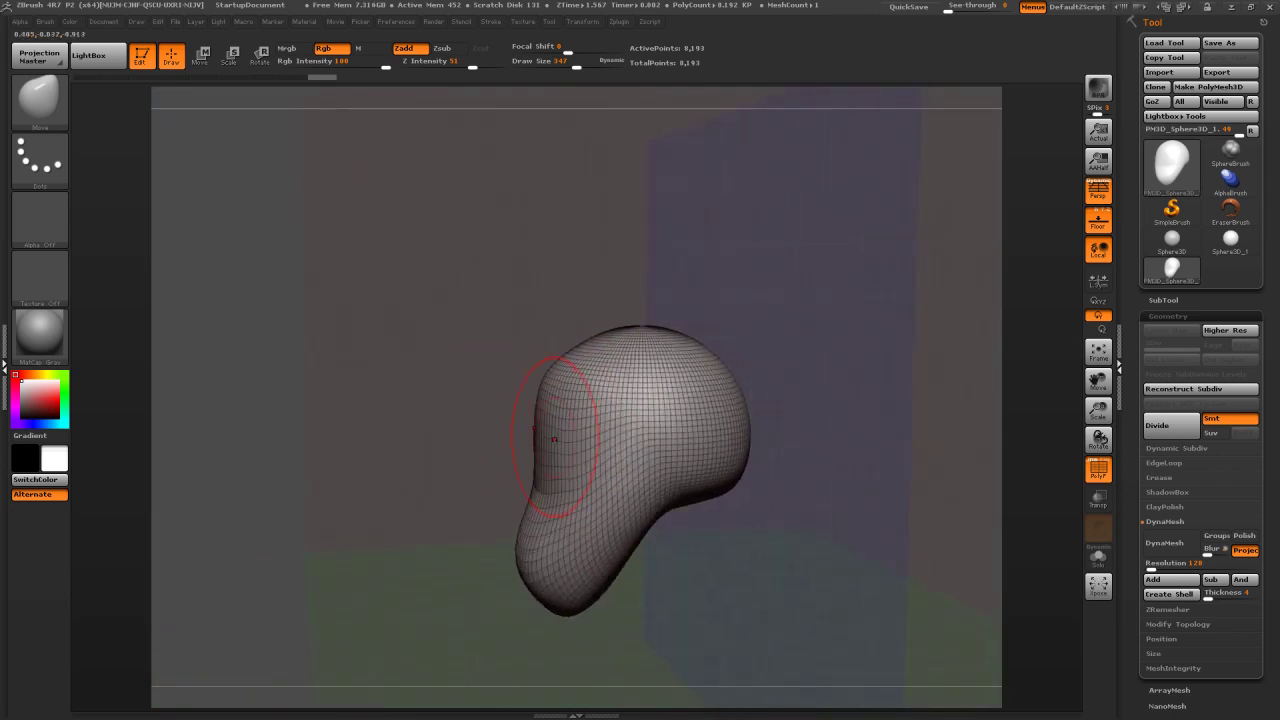
{"action": "key", "text": "b"}
{"action": "key", "text": "m"}
{"action": "key", "text": "v"}
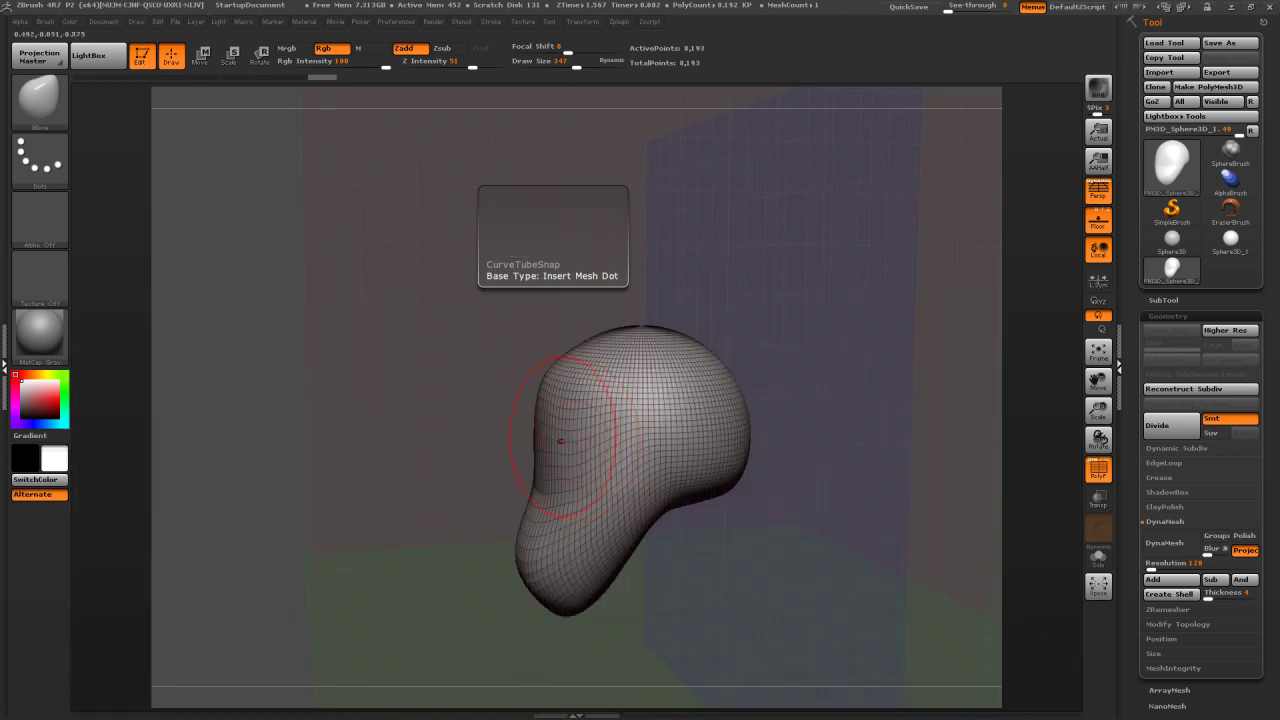
Set the Draw Size to 512 and push the form into a bulbous head with a narrow middle and rounded lower end
{"action": "key", "text": "s"}
{"action": "mouse_move", "coordinate": [531, 431]}
{"action": "left_mouse_down"}
{"action": "mouse_move", "coordinate": [544, 431]}
{"action": "mouse_move", "coordinate": [517, 428]}
{"action": "mouse_move", "coordinate": [530, 466]}
{"action": "mouse_move", "coordinate": [567, 464]}
{"action": "left_mouse_up"}
{"action": "mouse_move", "coordinate": [755, 531]}
{"action": "left_mouse_down"}
{"action": "mouse_move", "coordinate": [666, 514]}
{"action": "mouse_move", "coordinate": [568, 640]}
{"action": "mouse_move", "coordinate": [586, 657]}
{"action": "mouse_move", "coordinate": [430, 630]}
{"action": "left_mouse_up"}
{"action": "mouse_move", "coordinate": [729, 595]}
{"action": "left_mouse_down"}
{"action": "mouse_move", "coordinate": [779, 586]}
{"action": "mouse_move", "coordinate": [735, 589]}
{"action": "left_mouse_up"}
{"action": "left_click_drag", "start_coordinate": [590, 622], "coordinate": [620, 623]}
{"action": "left_click_drag", "start_coordinate": [590, 563], "coordinate": [532, 564]}
{"action": "left_click_drag", "start_coordinate": [611, 640], "coordinate": [617, 659]}
{"action": "left_click_drag", "start_coordinate": [690, 618], "coordinate": [785, 608], "text": "shift"}
{"action": "left_click_drag", "start_coordinate": [628, 545], "coordinate": [570, 543]}
{"action": "left_click_drag", "start_coordinate": [730, 580], "coordinate": [644, 574]}
{"action": "left_click_drag", "start_coordinate": [633, 436], "coordinate": [590, 414]}
{"action": "mouse_move", "coordinate": [725, 390]}
{"action": "left_mouse_down", "text": "shift"}
{"action": "mouse_move", "coordinate": [823, 342]}
{"action": "mouse_move", "coordinate": [762, 366]}
{"action": "left_mouse_up", "text": "shift"}
{"action": "left_click_drag", "start_coordinate": [642, 401], "coordinate": [686, 398]}
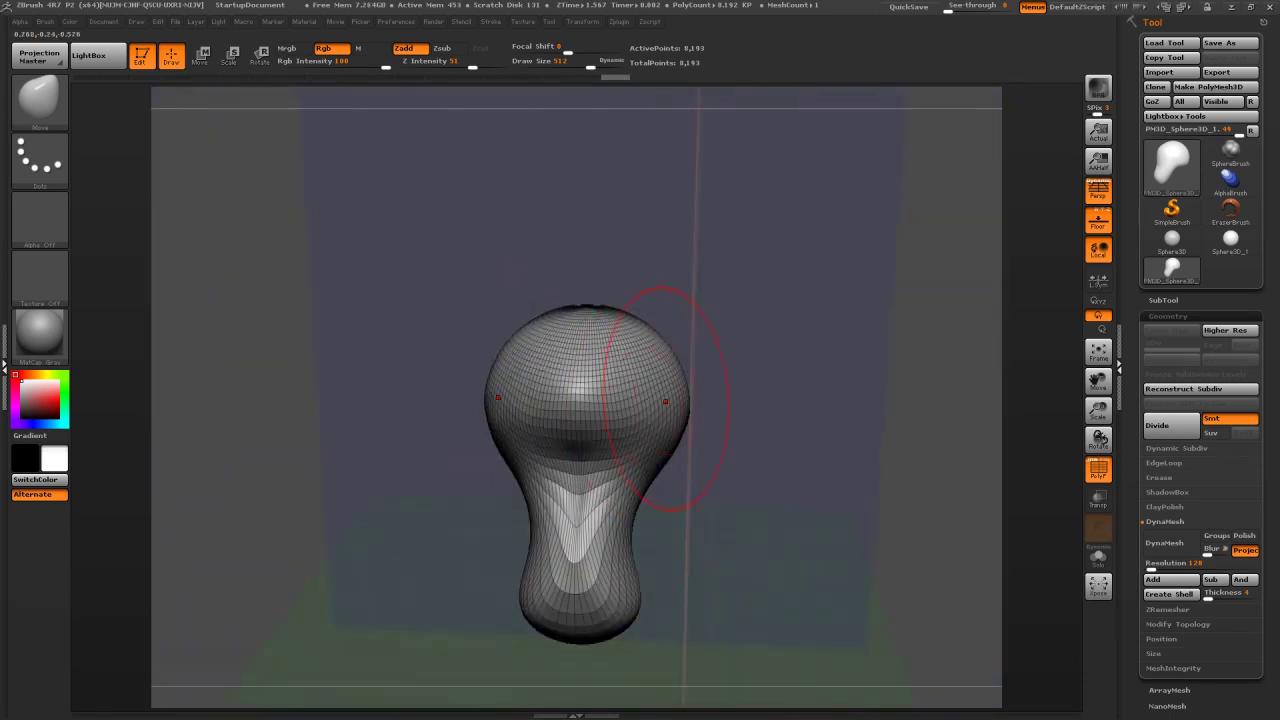
Reduce the Move brush's Draw Size to 362 and reshape the sides of the upper head
{"action": "key", "text": "bracketleft"}
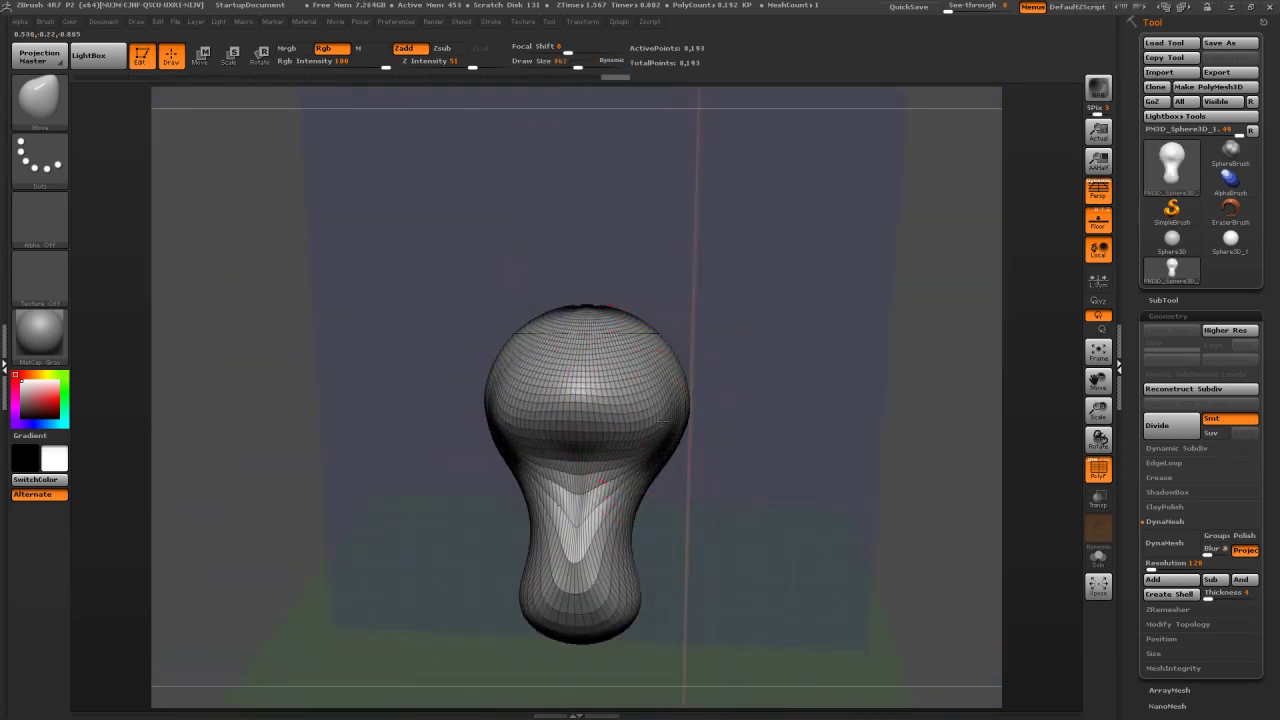
{"action": "mouse_move", "coordinate": [667, 407]}
{"action": "left_mouse_down"}
{"action": "mouse_move", "coordinate": [841, 336]}
{"action": "mouse_move", "coordinate": [804, 332]}
{"action": "left_mouse_up"}
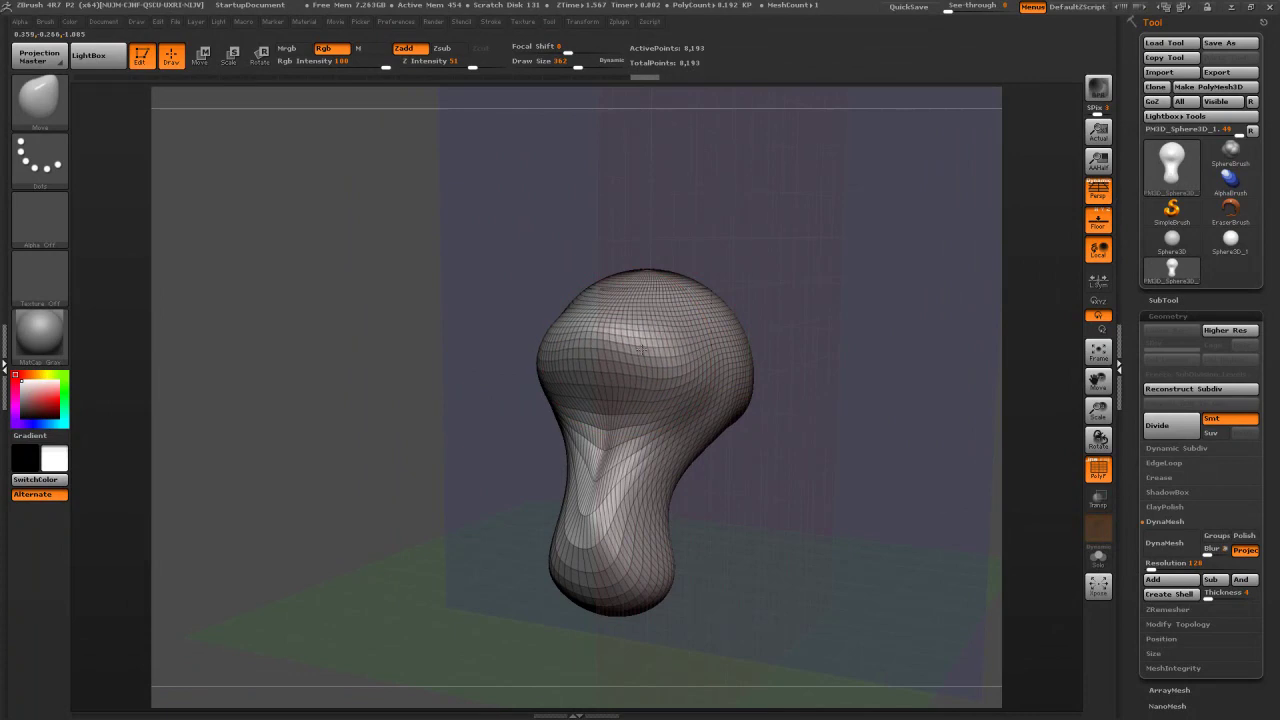
{"action": "mouse_move", "coordinate": [860, 302]}
{"action": "left_mouse_down"}
{"action": "mouse_move", "coordinate": [932, 304]}
{"action": "mouse_move", "coordinate": [860, 298]}
{"action": "mouse_move", "coordinate": [830, 324]}
{"action": "mouse_move", "coordinate": [763, 331]}
{"action": "left_mouse_up"}
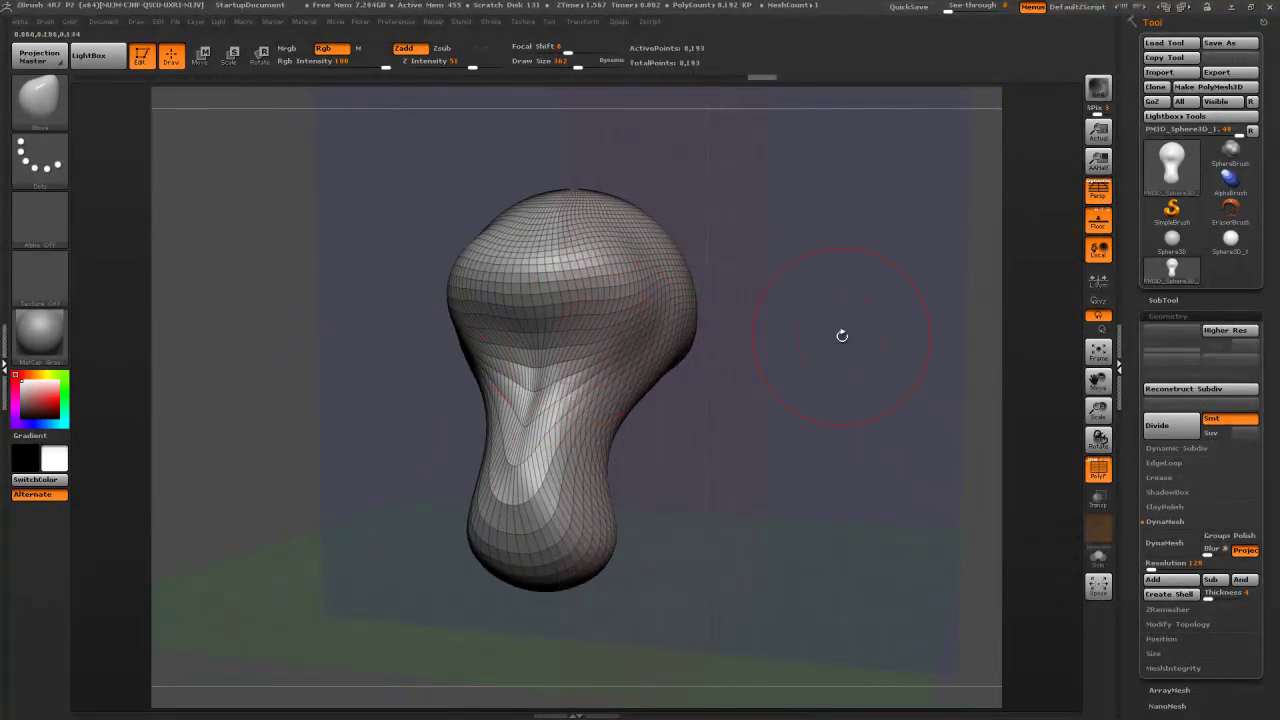
{"action": "left_click_drag", "start_coordinate": [849, 344], "coordinate": [822, 354]}
{"action": "mouse_move", "coordinate": [686, 364]}
{"action": "left_mouse_down"}
{"action": "mouse_move", "coordinate": [757, 394]}
{"action": "mouse_move", "coordinate": [506, 386]}
{"action": "left_mouse_up"}
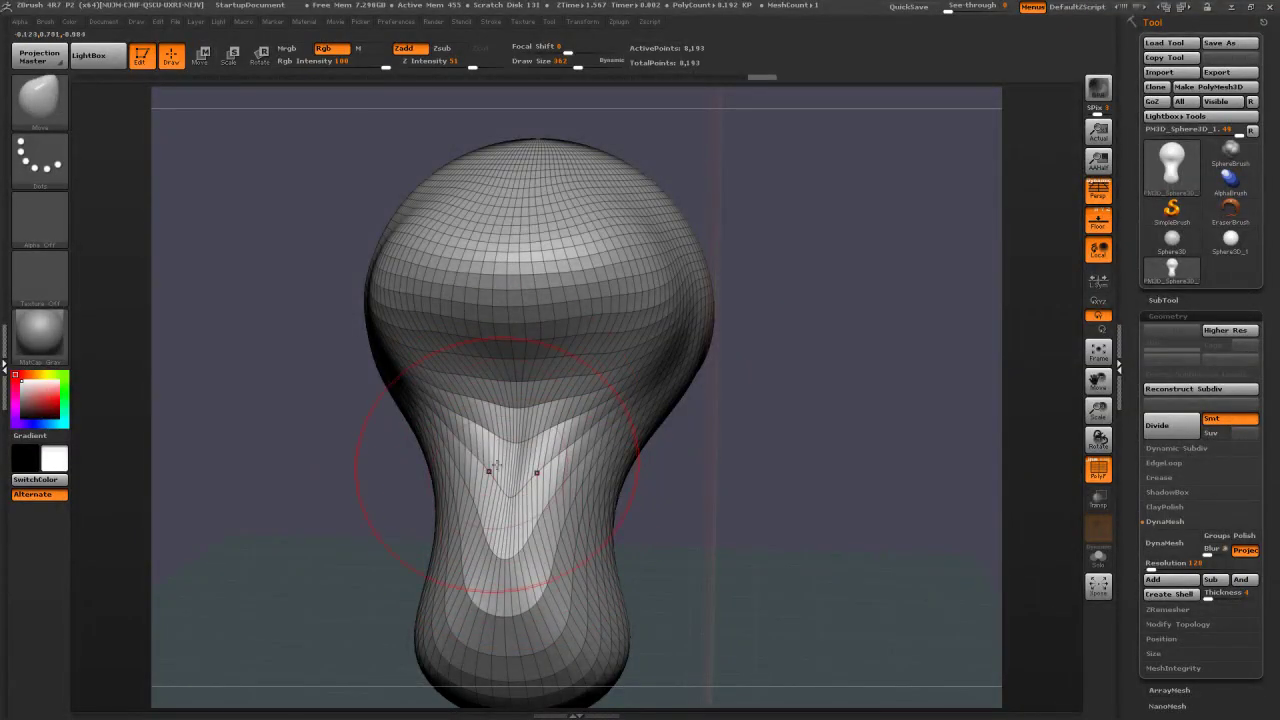
Hide the polyframe on the head model
{"action": "left_click_drag", "start_coordinate": [719, 433], "coordinate": [766, 428]}
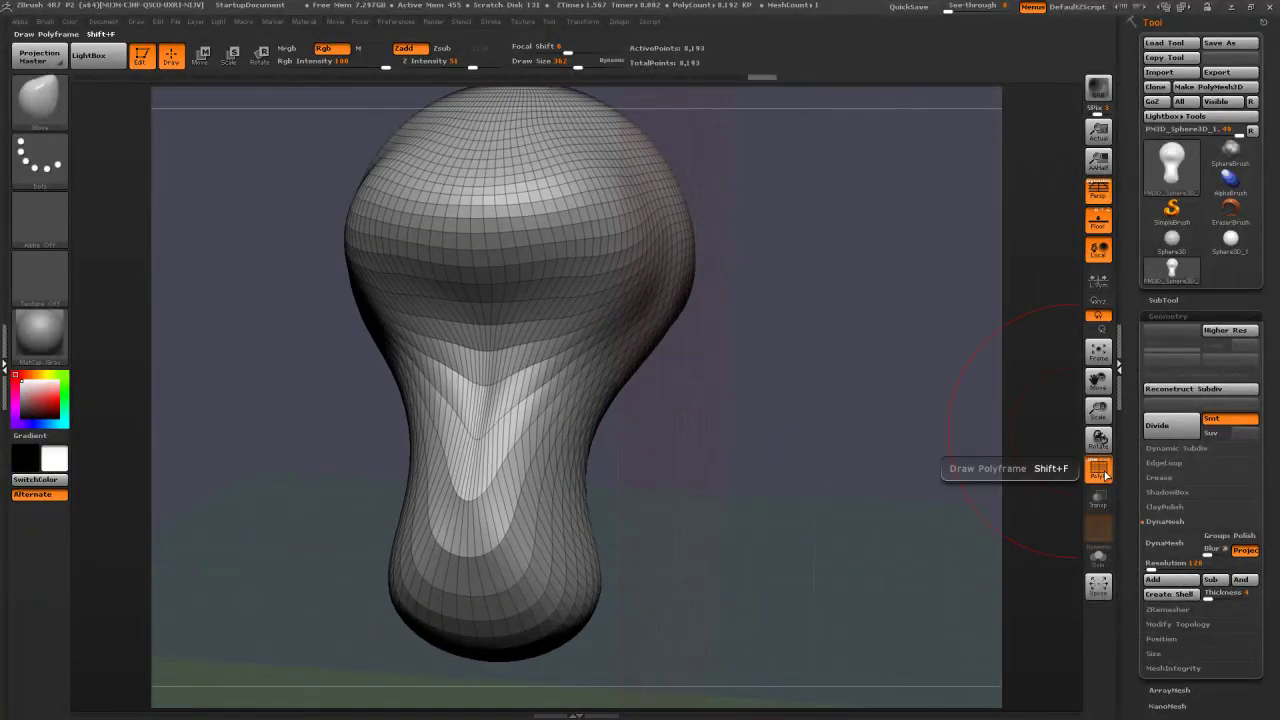
{"action": "left_click", "coordinate": [1099, 474]}
{"action": "mouse_move", "coordinate": [785, 430]}
{"action": "left_mouse_down"}
{"action": "mouse_move", "coordinate": [806, 432]}
{"action": "mouse_move", "coordinate": [750, 408]}
{"action": "left_mouse_up"}
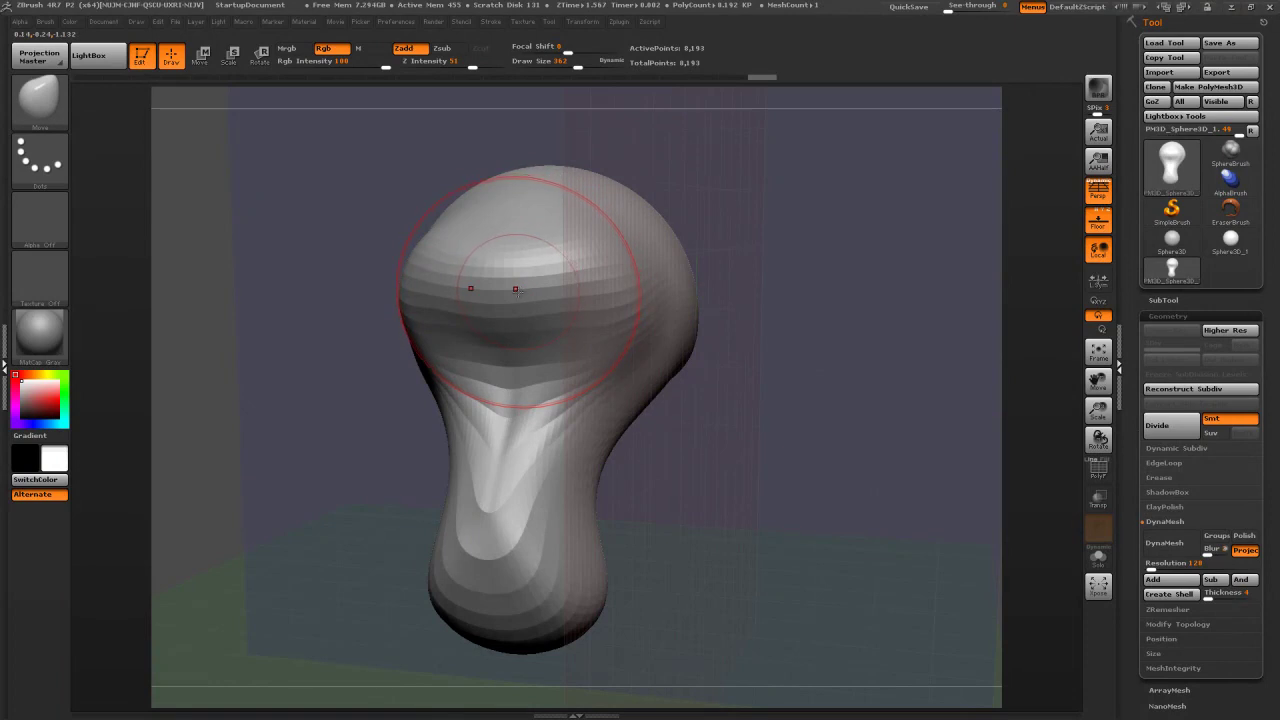
Select the Standard brush and reduce its Draw Size for finer strokes
{"action": "key", "text": "b"}
{"action": "key", "text": "s"}
{"action": "key", "text": "t"}
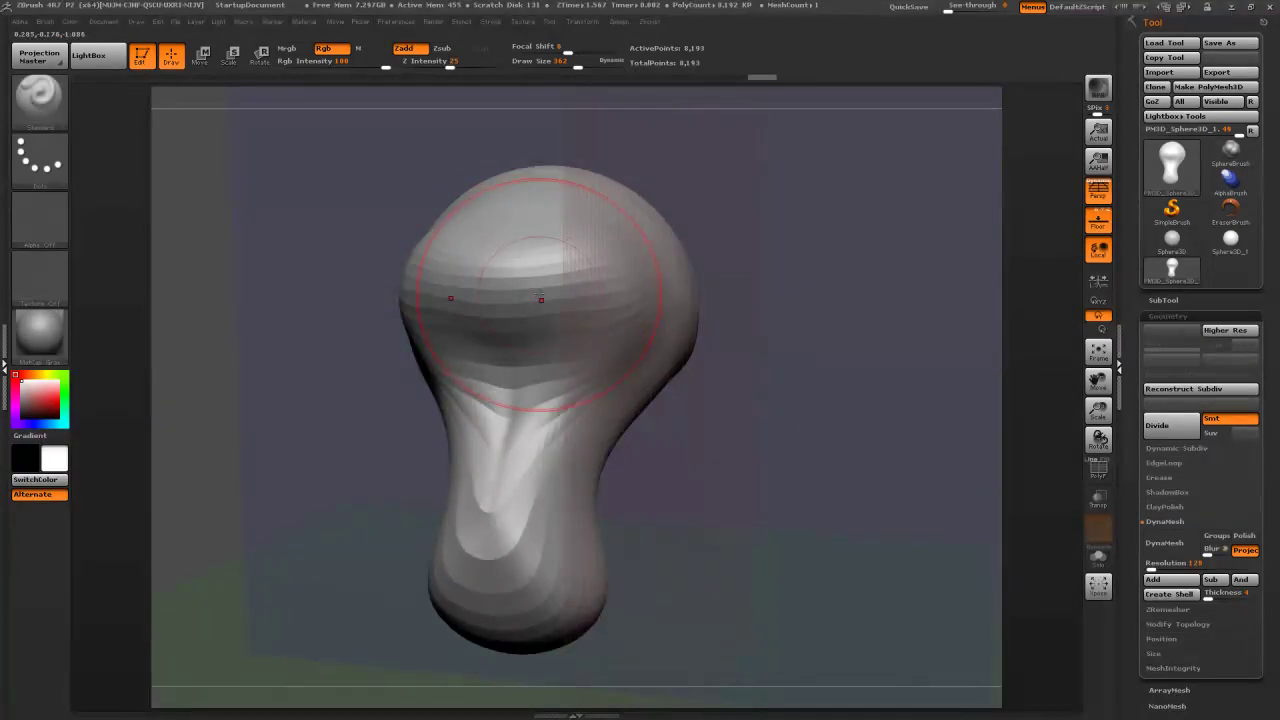
{"action": "key", "text": "s"}
{"action": "left_click_drag", "start_coordinate": [586, 299], "coordinate": [566, 299]}
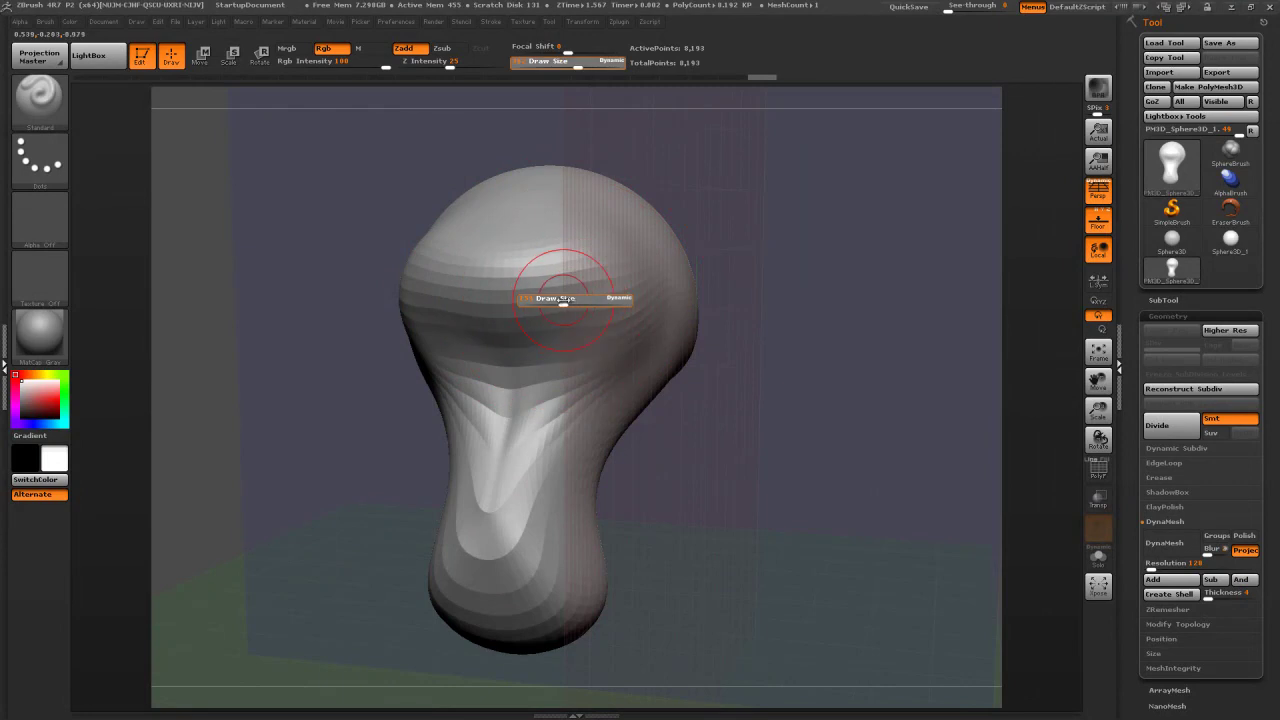
Sculpt a raised brow ridge and cheek strokes on both sides of the face, and smooth the rough areas
{"action": "mouse_move", "coordinate": [445, 284]}
{"action": "left_mouse_down"}
{"action": "mouse_move", "coordinate": [593, 285]}
{"action": "mouse_move", "coordinate": [624, 310]}
{"action": "mouse_move", "coordinate": [574, 380]}
{"action": "left_mouse_up"}
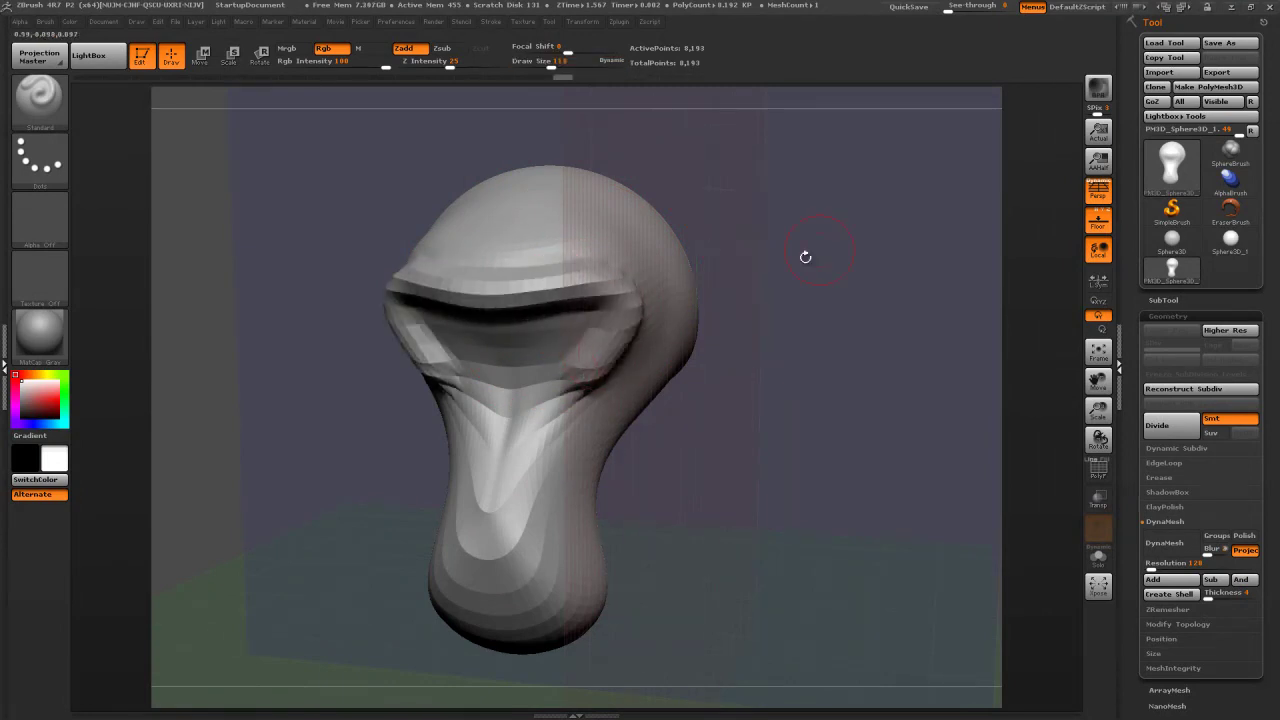
{"action": "left_click_drag", "start_coordinate": [687, 305], "coordinate": [686, 286]}
{"action": "mouse_move", "coordinate": [562, 394]}
{"action": "left_mouse_down", "text": "shift"}
{"action": "mouse_move", "coordinate": [586, 366]}
{"action": "mouse_move", "coordinate": [573, 352]}
{"action": "mouse_move", "coordinate": [605, 330]}
{"action": "mouse_move", "coordinate": [555, 268]}
{"action": "left_mouse_up", "text": "shift"}
Try Standard brush strokes over the narrow middle of the face and undo them
{"action": "left_click_drag", "start_coordinate": [902, 190], "coordinate": [950, 196]}
{"action": "mouse_move", "coordinate": [467, 430]}
{"action": "left_mouse_down"}
{"action": "mouse_move", "coordinate": [455, 480]}
{"action": "mouse_move", "coordinate": [428, 508]}
{"action": "left_mouse_up"}
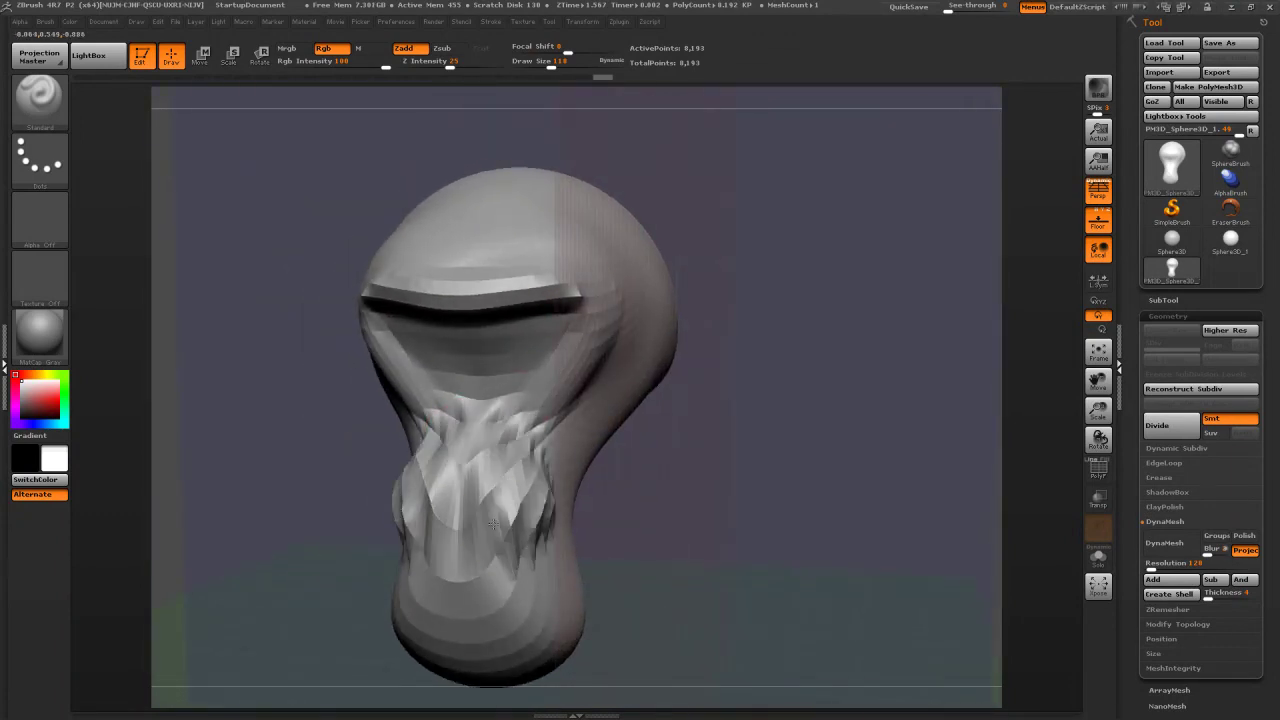
{"action": "key", "text": "ctrl+z"}
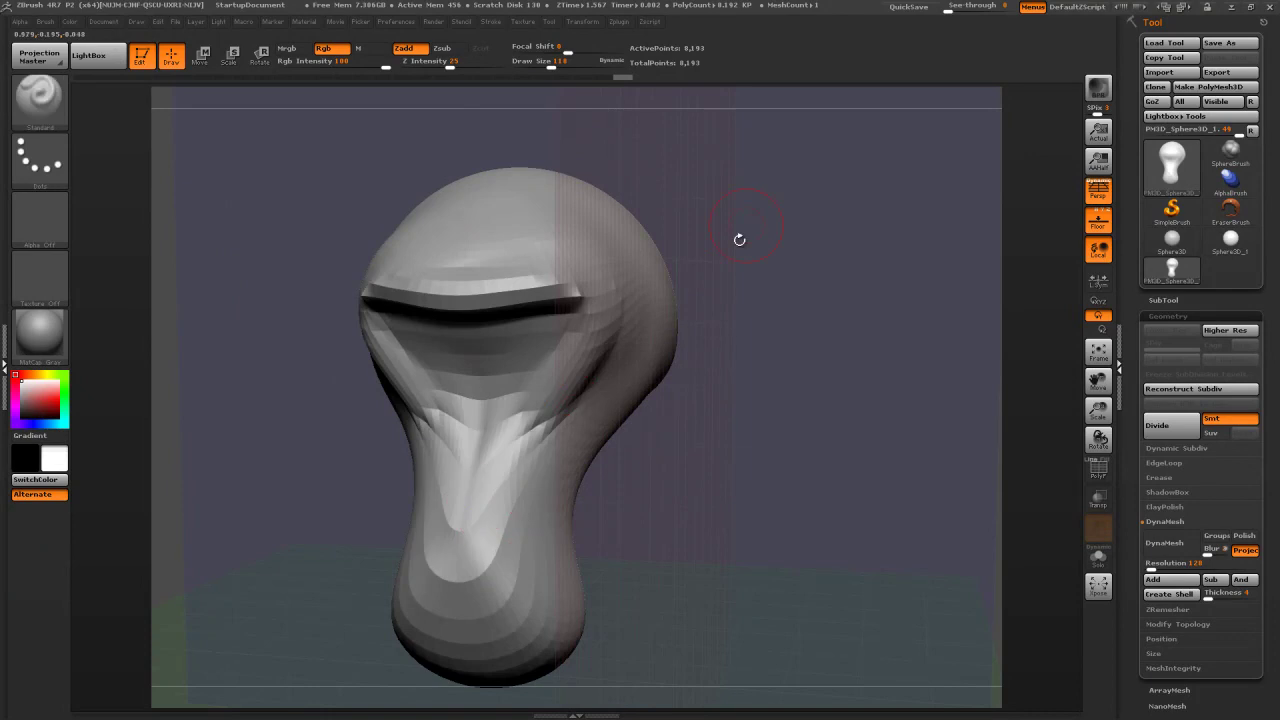
Build up the outer ends of the brow ridge, then set Z Intensity to 12 and sculpt along the brow and cheeks
{"action": "left_click_drag", "start_coordinate": [686, 280], "coordinate": [615, 290]}
{"action": "mouse_move", "coordinate": [461, 289]}
{"action": "left_mouse_down"}
{"action": "mouse_move", "coordinate": [587, 294]}
{"action": "mouse_move", "coordinate": [600, 322]}
{"action": "mouse_move", "coordinate": [580, 300]}
{"action": "left_mouse_up"}
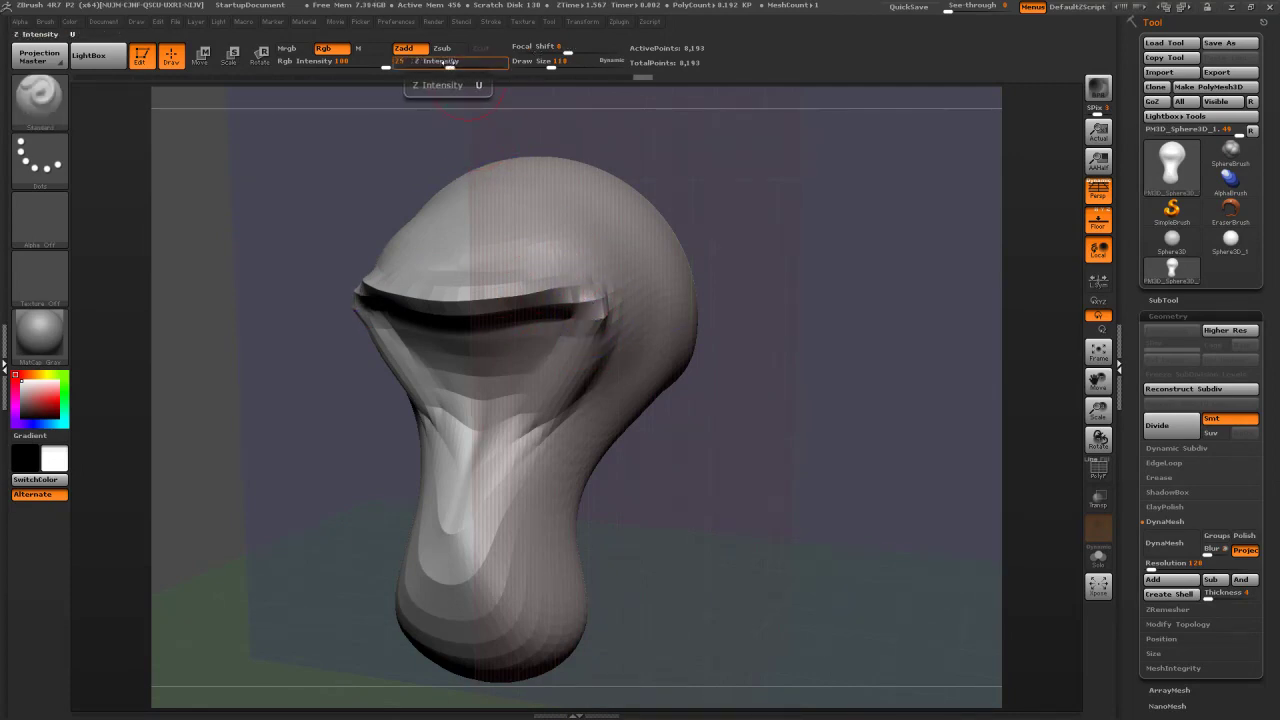
{"action": "left_click_drag", "start_coordinate": [448, 63], "coordinate": [433, 65]}
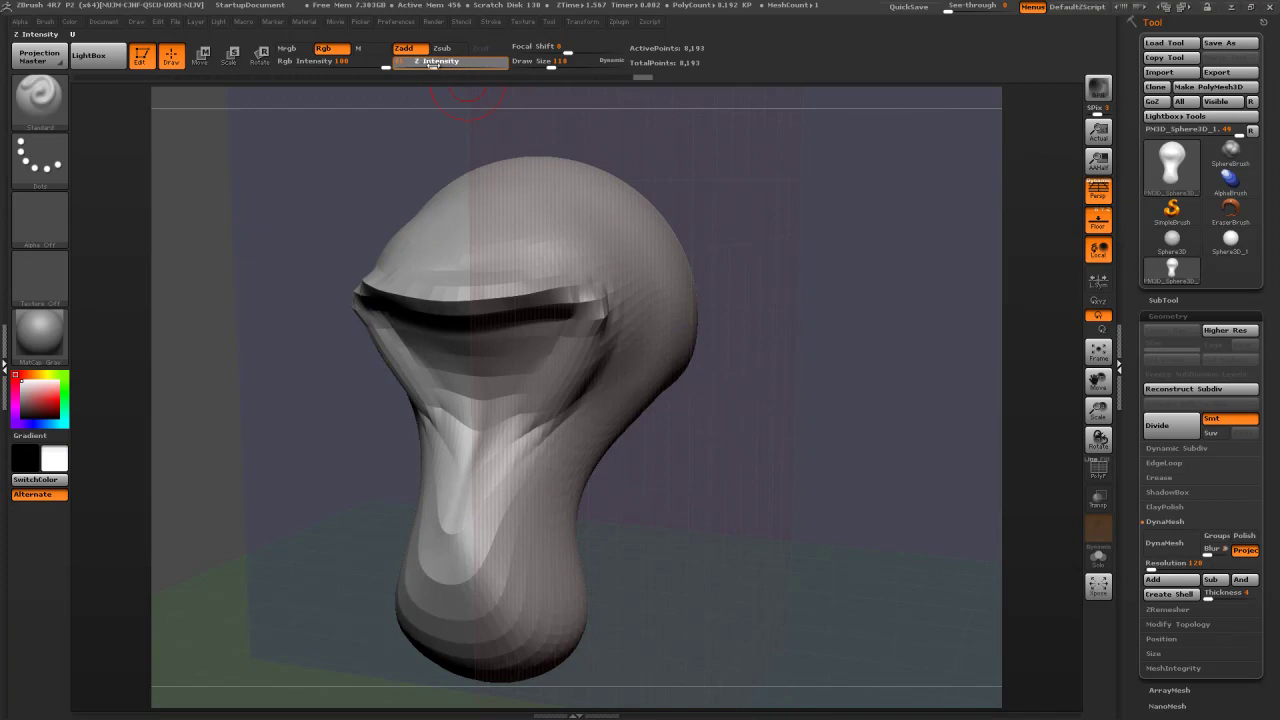
{"action": "mouse_move", "coordinate": [588, 286]}
{"action": "left_mouse_down"}
{"action": "mouse_move", "coordinate": [590, 338]}
{"action": "mouse_move", "coordinate": [493, 455]}
{"action": "left_mouse_up"}
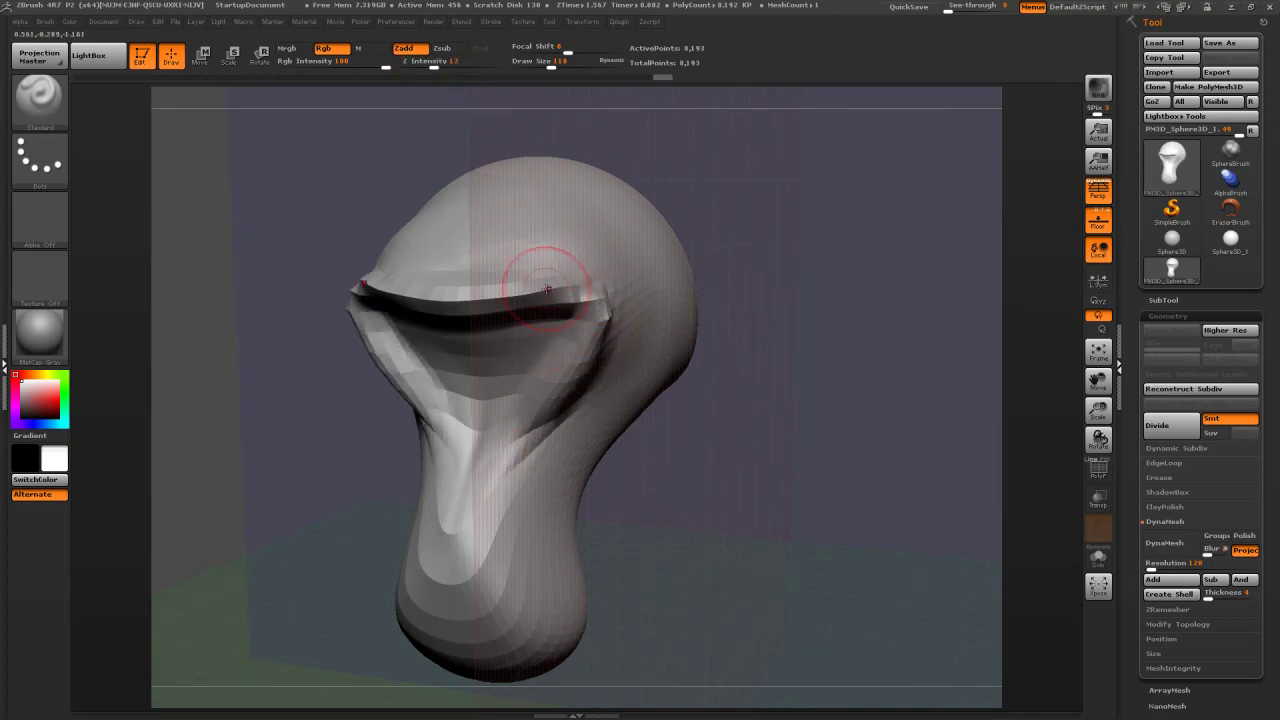
Smooth the brow ridge and cheeks with the Smooth brush at its full intensity
{"action": "key", "text": "shift"}
{"action": "mouse_move", "coordinate": [559, 289]}
{"action": "left_mouse_down", "text": "shift"}
{"action": "mouse_move", "coordinate": [573, 271]}
{"action": "mouse_move", "coordinate": [603, 302]}
{"action": "mouse_move", "coordinate": [572, 270]}
{"action": "mouse_move", "coordinate": [598, 304]}
{"action": "mouse_move", "coordinate": [586, 286]}
{"action": "mouse_move", "coordinate": [578, 352]}
{"action": "left_mouse_up", "text": "shift"}
{"action": "mouse_move", "coordinate": [543, 412]}
{"action": "left_mouse_down", "text": "shift"}
{"action": "mouse_move", "coordinate": [477, 509]}
{"action": "mouse_move", "coordinate": [594, 337]}
{"action": "mouse_move", "coordinate": [500, 429]}
{"action": "mouse_move", "coordinate": [583, 355]}
{"action": "left_mouse_up", "text": "shift"}
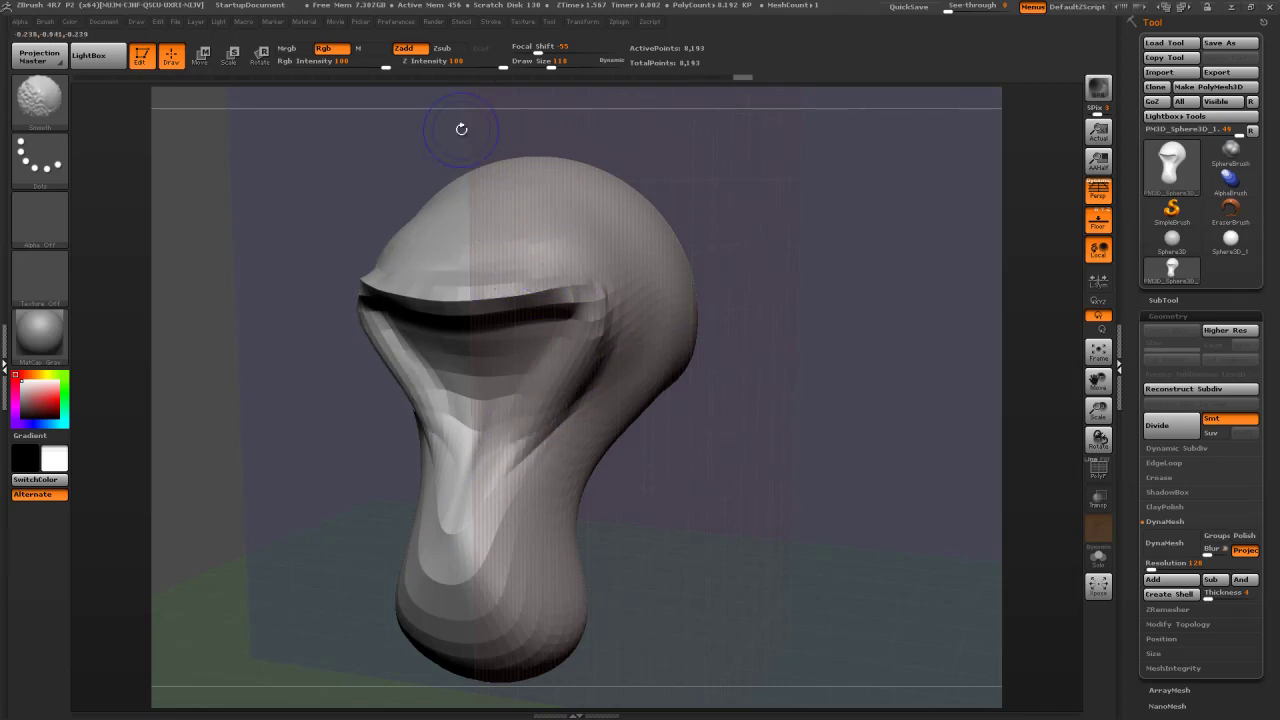
Set the Smooth brush's Z Intensity to 16 and gently smooth the brow ends and cheeks
{"action": "left_click_drag", "start_coordinate": [500, 67], "coordinate": [440, 63]}
{"action": "mouse_move", "coordinate": [560, 276]}
{"action": "left_mouse_down", "text": "shift"}
{"action": "mouse_move", "coordinate": [582, 302]}
{"action": "mouse_move", "coordinate": [574, 368]}
{"action": "left_mouse_up", "text": "shift"}
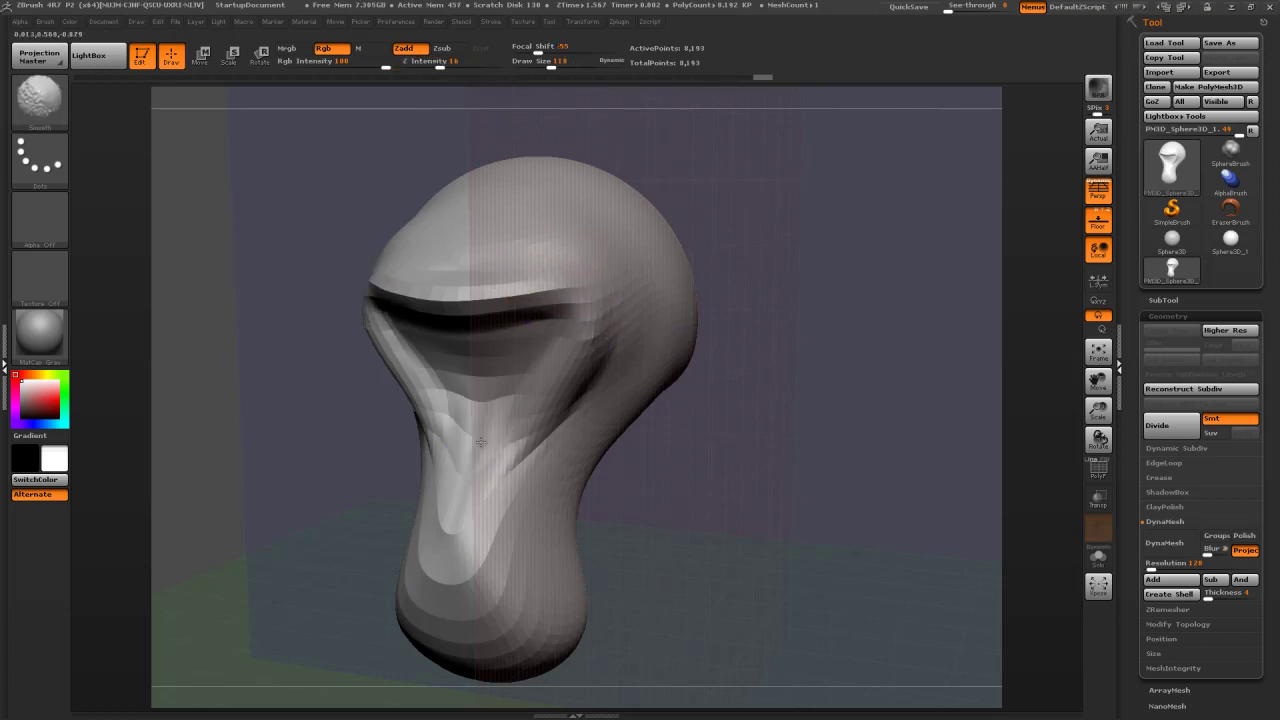
{"action": "left_click_drag", "start_coordinate": [751, 398], "coordinate": [640, 400]}
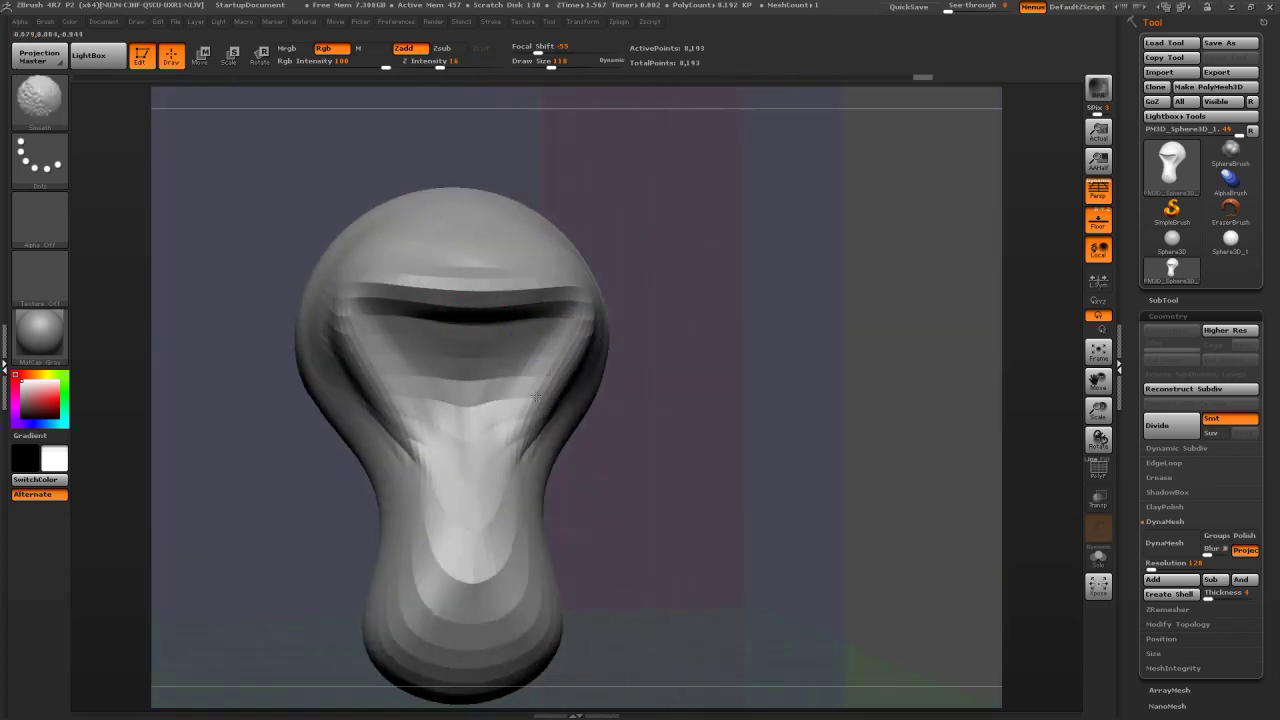
Show the polyframe to examine the stretched polygons of the face, then hide it again
{"action": "mouse_move", "coordinate": [643, 363]}
{"action": "left_mouse_down"}
{"action": "mouse_move", "coordinate": [790, 314]}
{"action": "mouse_move", "coordinate": [1000, 360]}
{"action": "left_mouse_up"}
{"action": "left_click", "coordinate": [1099, 472]}
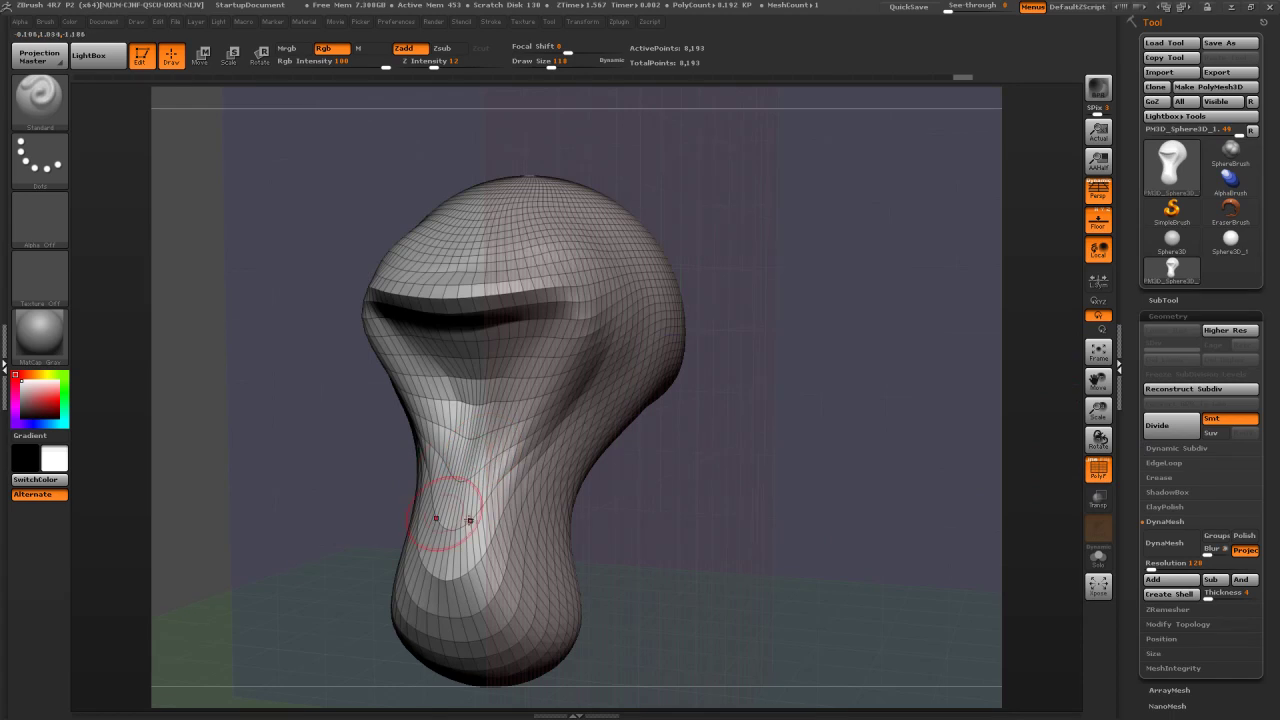
{"action": "left_click_drag", "start_coordinate": [840, 401], "coordinate": [801, 405]}
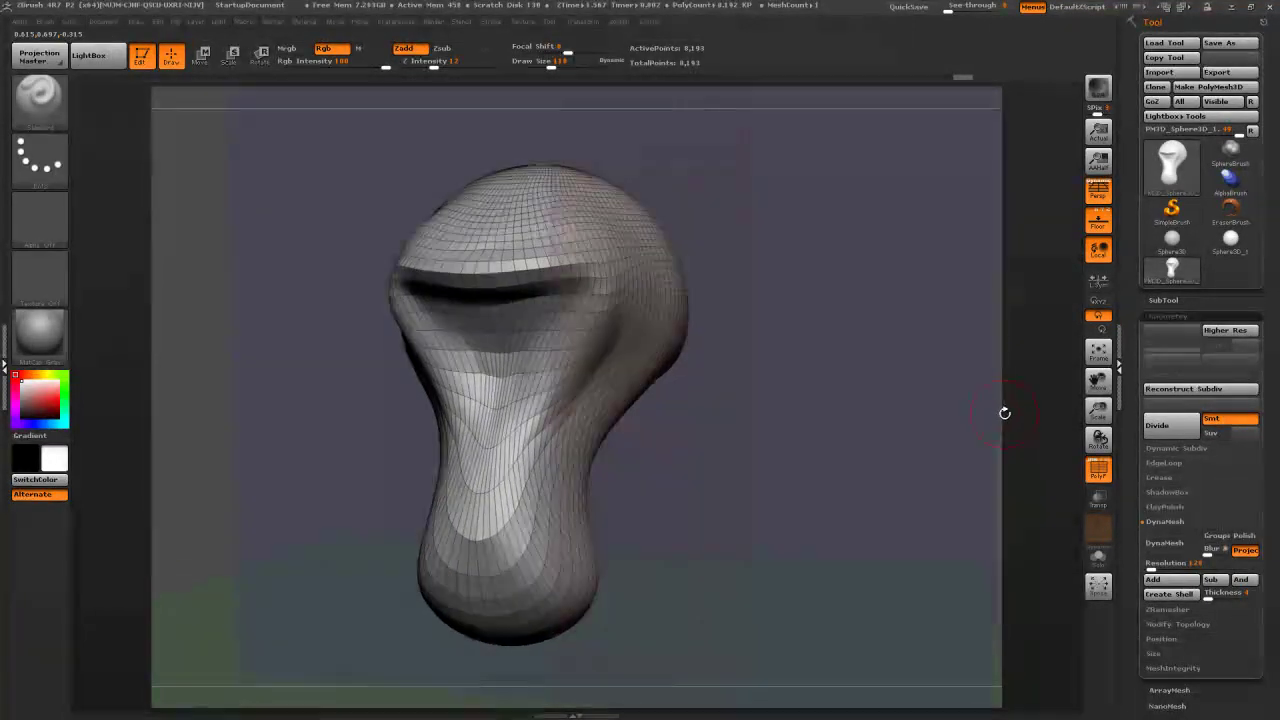
{"action": "left_click", "coordinate": [1098, 468]}
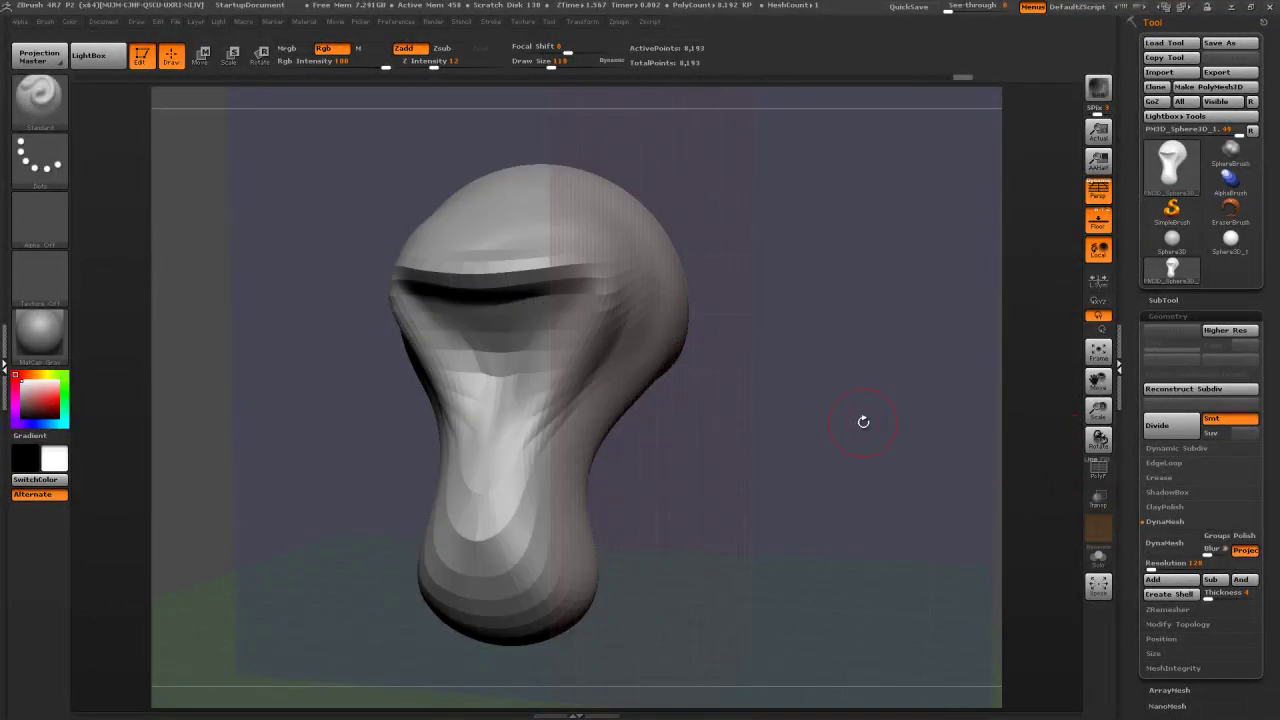
Divide the mesh up to subdivision level 3
{"action": "left_click_drag", "start_coordinate": [847, 397], "coordinate": [957, 412]}
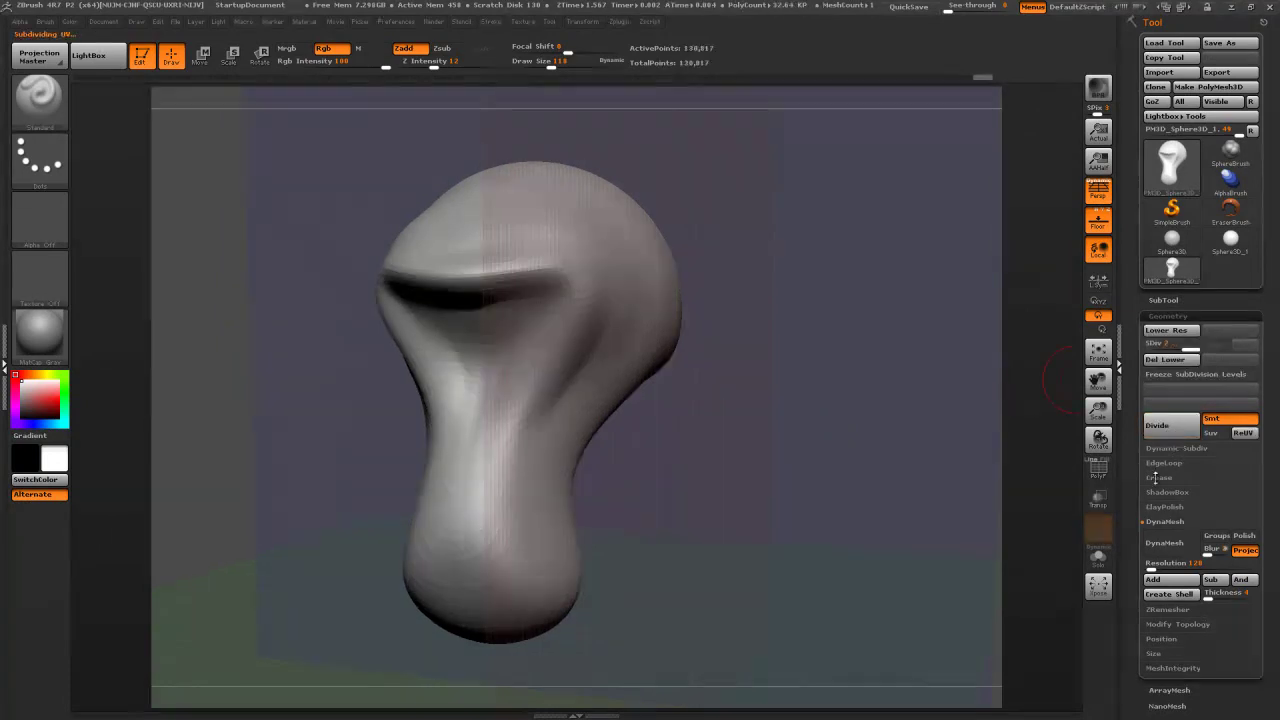
{"action": "mouse_move", "coordinate": [782, 436]}
{"action": "left_mouse_down"}
{"action": "mouse_move", "coordinate": [730, 440]}
{"action": "mouse_move", "coordinate": [777, 448]}
{"action": "left_mouse_up"}
Try a Standard brush stroke on the middle of the subdivided face and undo it
{"action": "mouse_move", "coordinate": [502, 388]}
{"action": "left_mouse_down"}
{"action": "mouse_move", "coordinate": [466, 414]}
{"action": "mouse_move", "coordinate": [460, 428]}
{"action": "mouse_move", "coordinate": [473, 432]}
{"action": "left_mouse_up"}
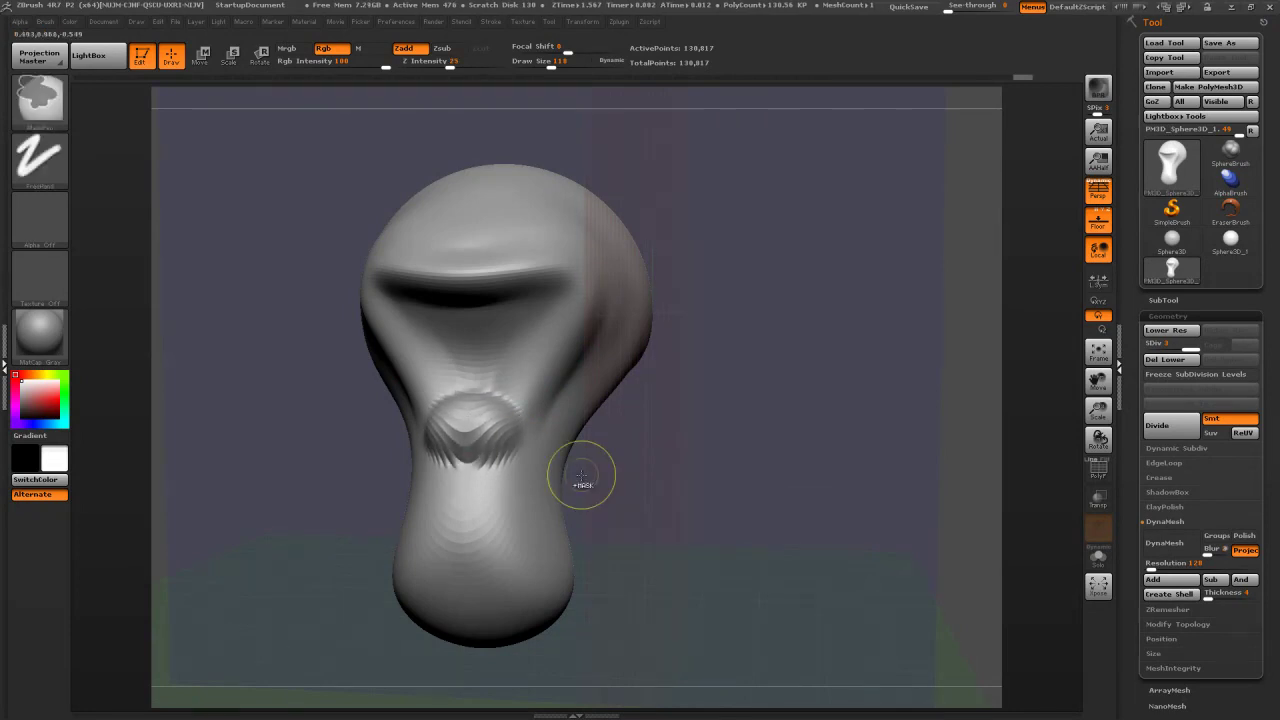
{"action": "key", "text": "ctrl+z"}
{"action": "left_click_drag", "start_coordinate": [806, 394], "coordinate": [795, 410]}
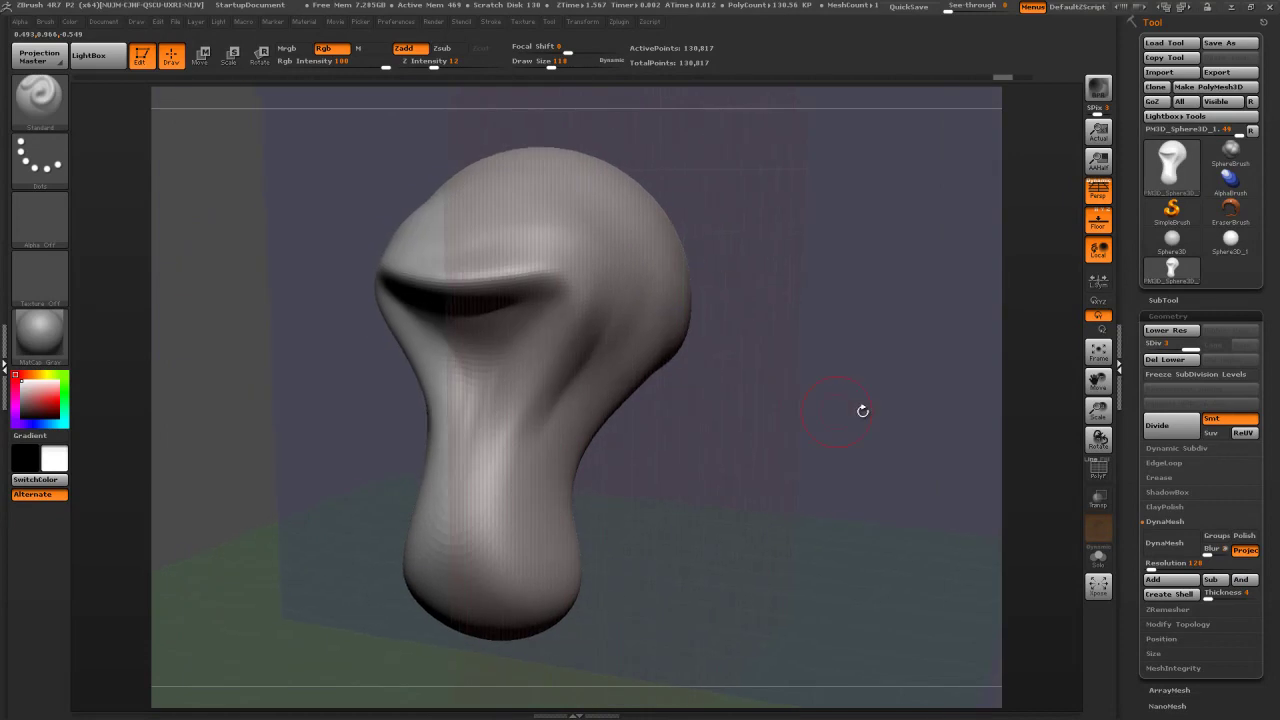
{"action": "mouse_move", "coordinate": [918, 427]}
{"action": "left_mouse_down", "text": "alt"}
{"action": "mouse_move", "coordinate": [959, 424]}
{"action": "mouse_move", "coordinate": [874, 429]}
{"action": "mouse_move", "coordinate": [877, 452]}
{"action": "left_mouse_up", "text": "alt"}
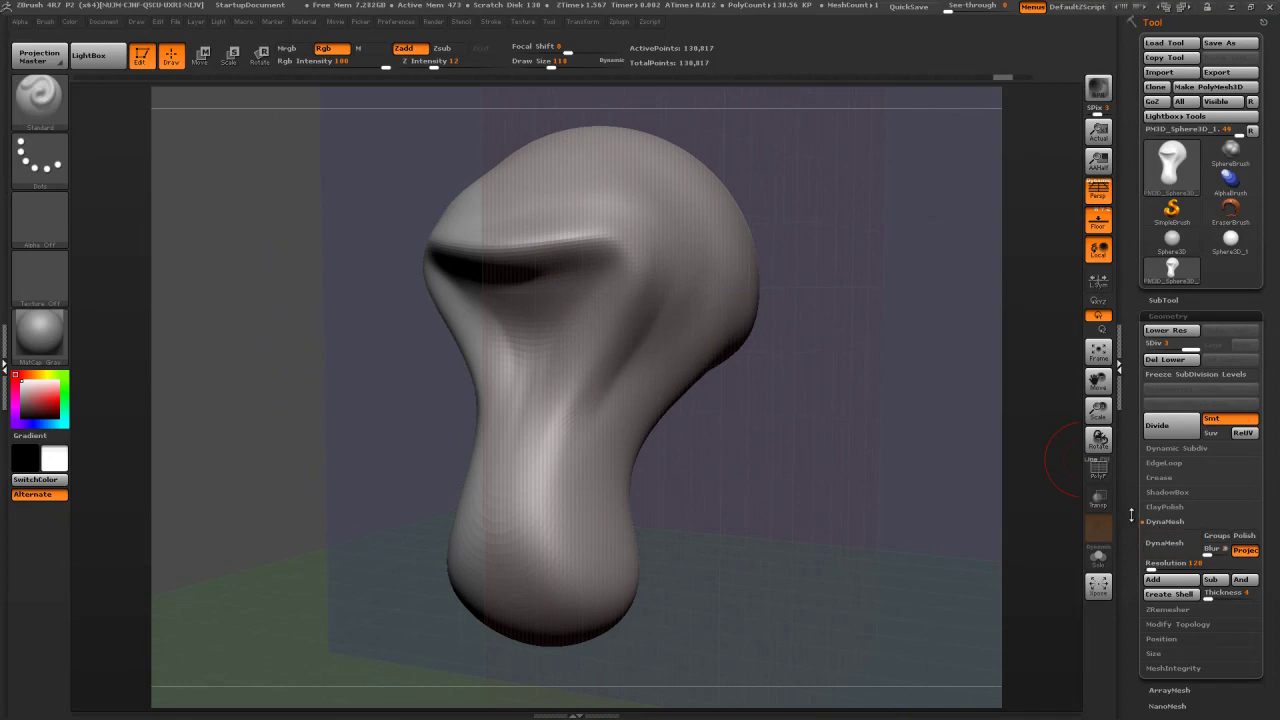
Show the polyframe on the subdivided mesh and bring the DynaMesh settings into reach
{"action": "scroll", "coordinate": [1130, 514], "scroll_direction": "down", "scroll_amount": 5}
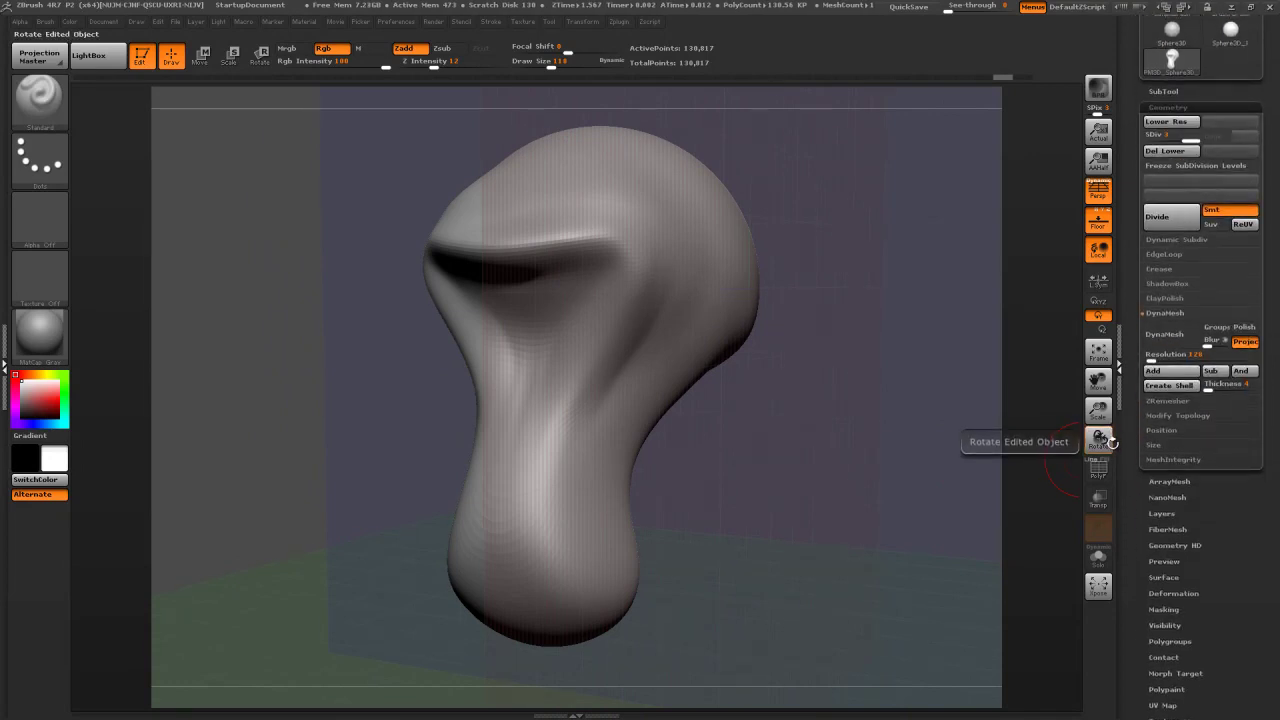
{"action": "left_click", "coordinate": [1098, 472]}
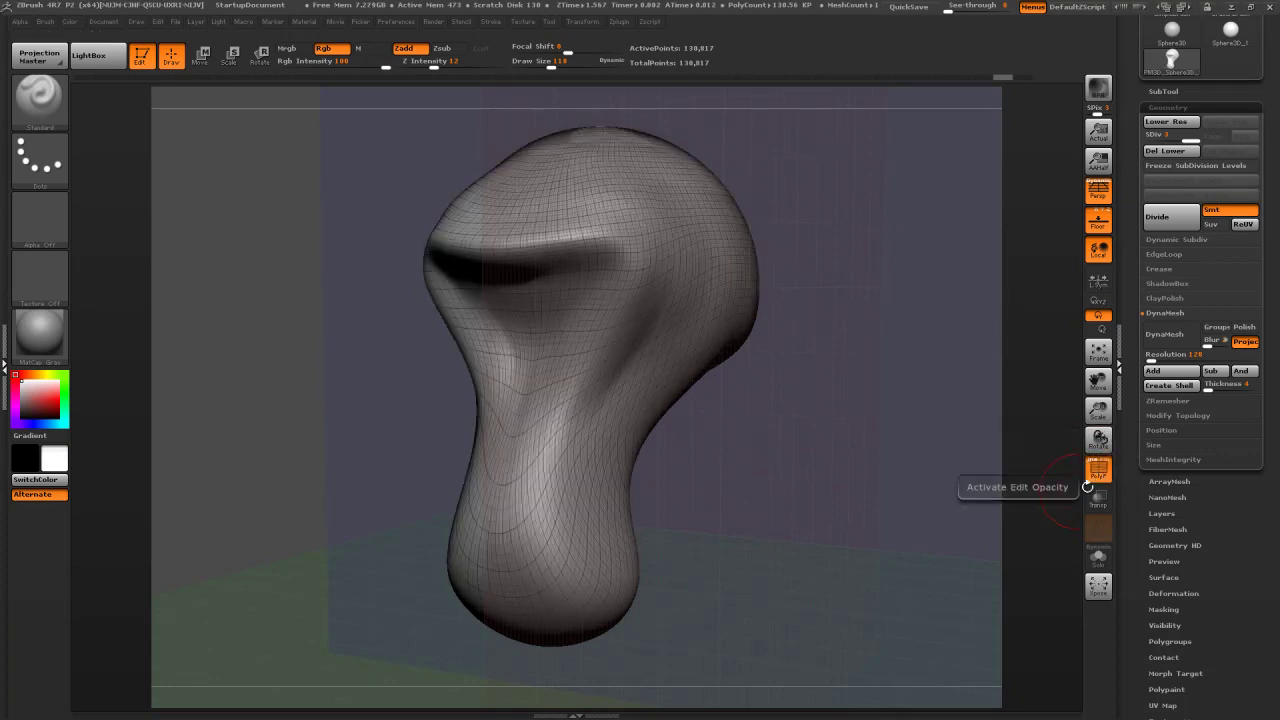
{"action": "mouse_move", "coordinate": [920, 480]}
{"action": "left_mouse_down"}
{"action": "mouse_move", "coordinate": [858, 444]}
{"action": "mouse_move", "coordinate": [890, 466]}
{"action": "mouse_move", "coordinate": [860, 463]}
{"action": "left_mouse_up"}
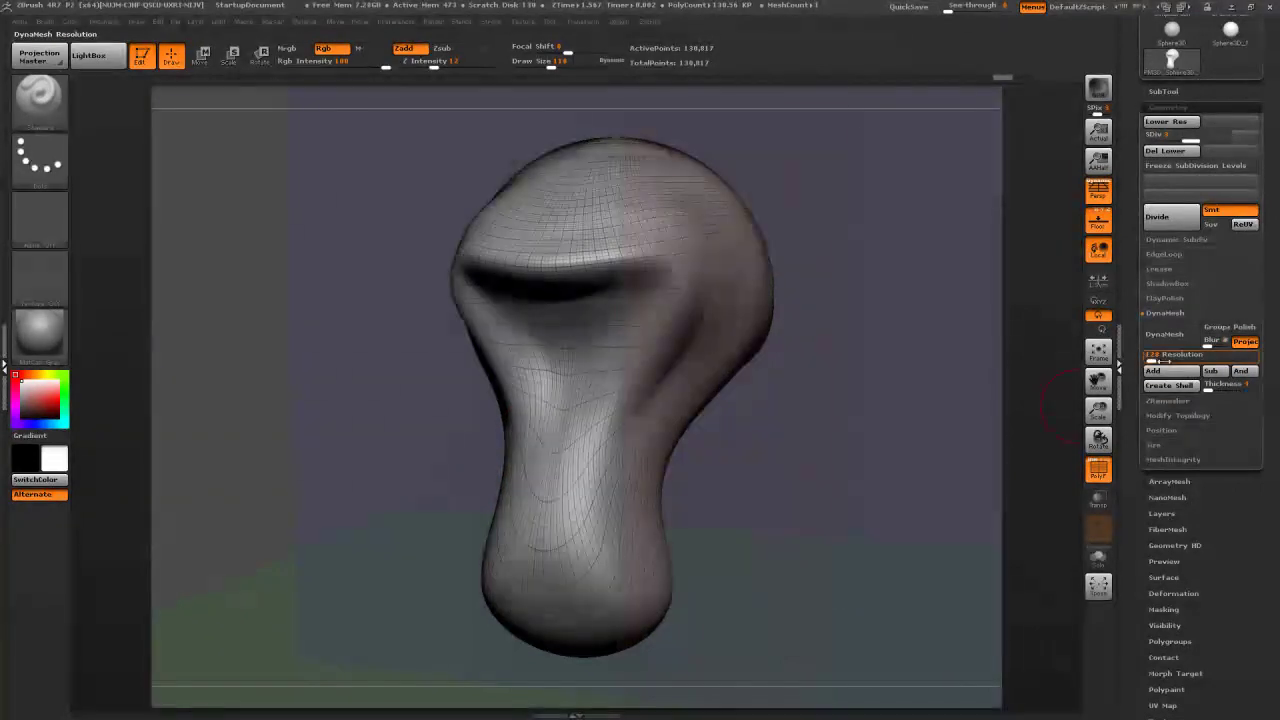
Try converting the head to DynaMesh at a resolution of 24 without freezing its subdivision levels
{"action": "left_click", "coordinate": [1151, 358]}
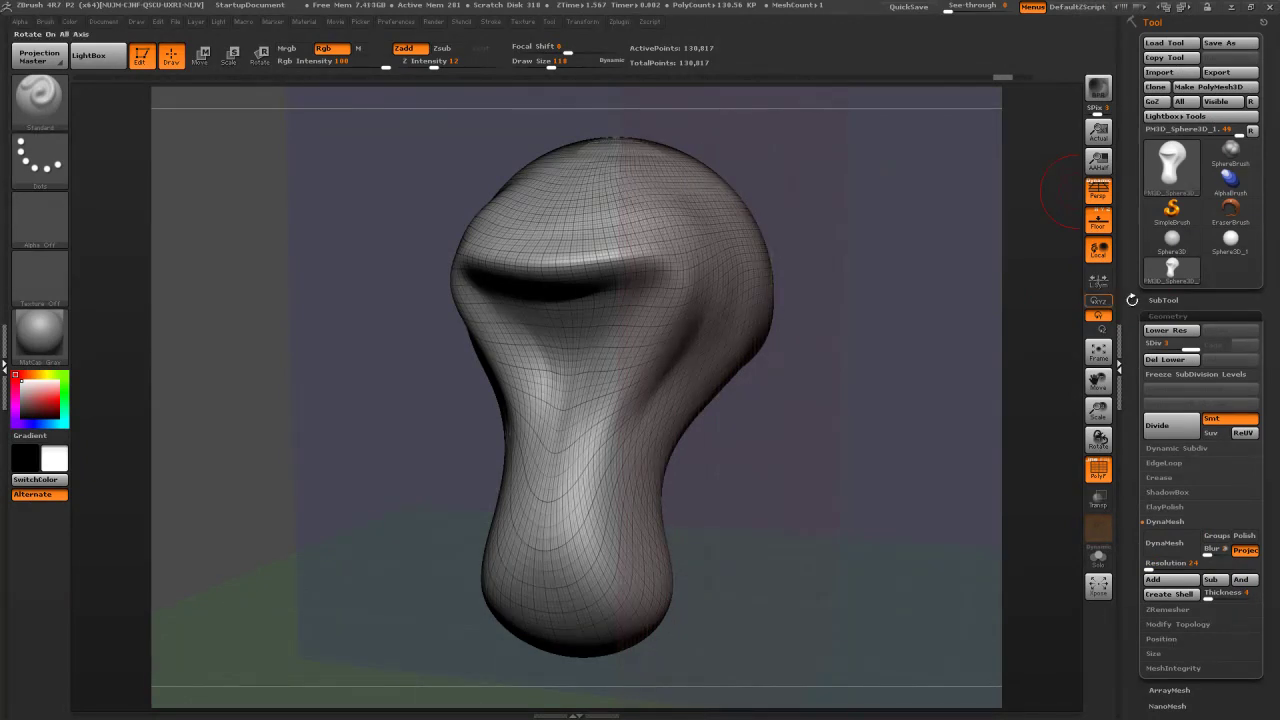
{"action": "left_click", "coordinate": [1165, 545]}
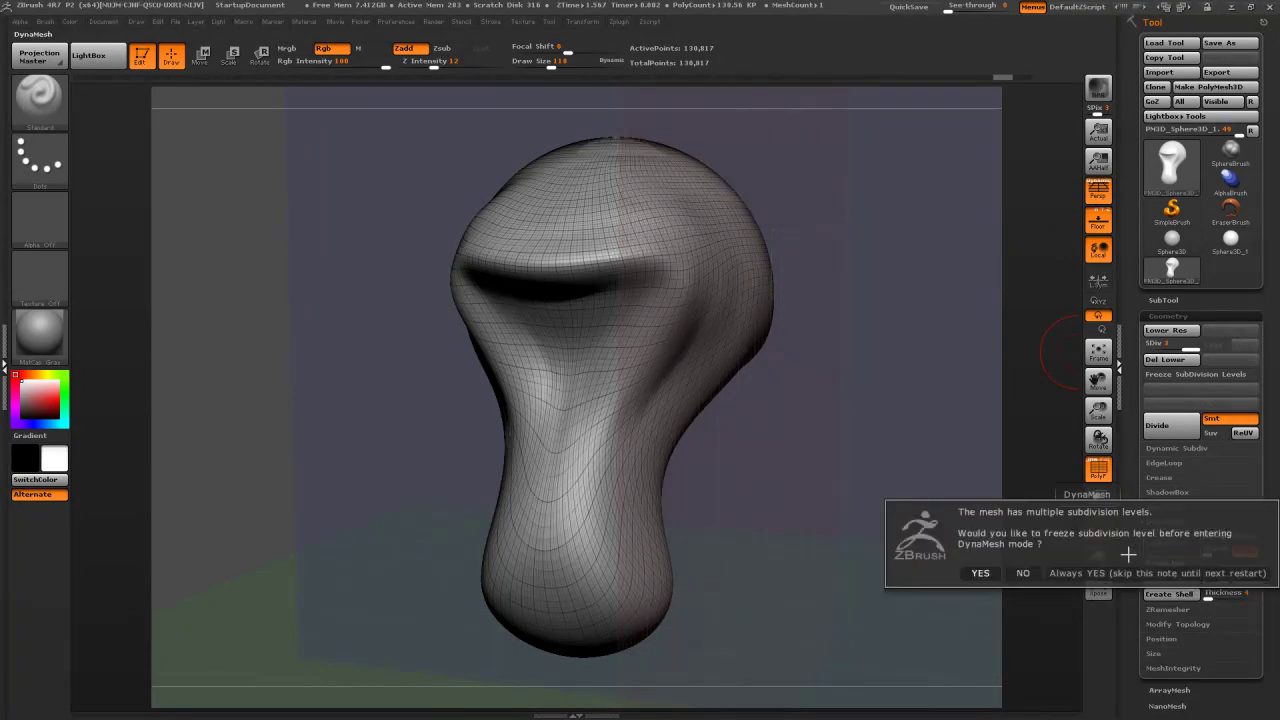
{"action": "left_click", "coordinate": [1022, 573]}
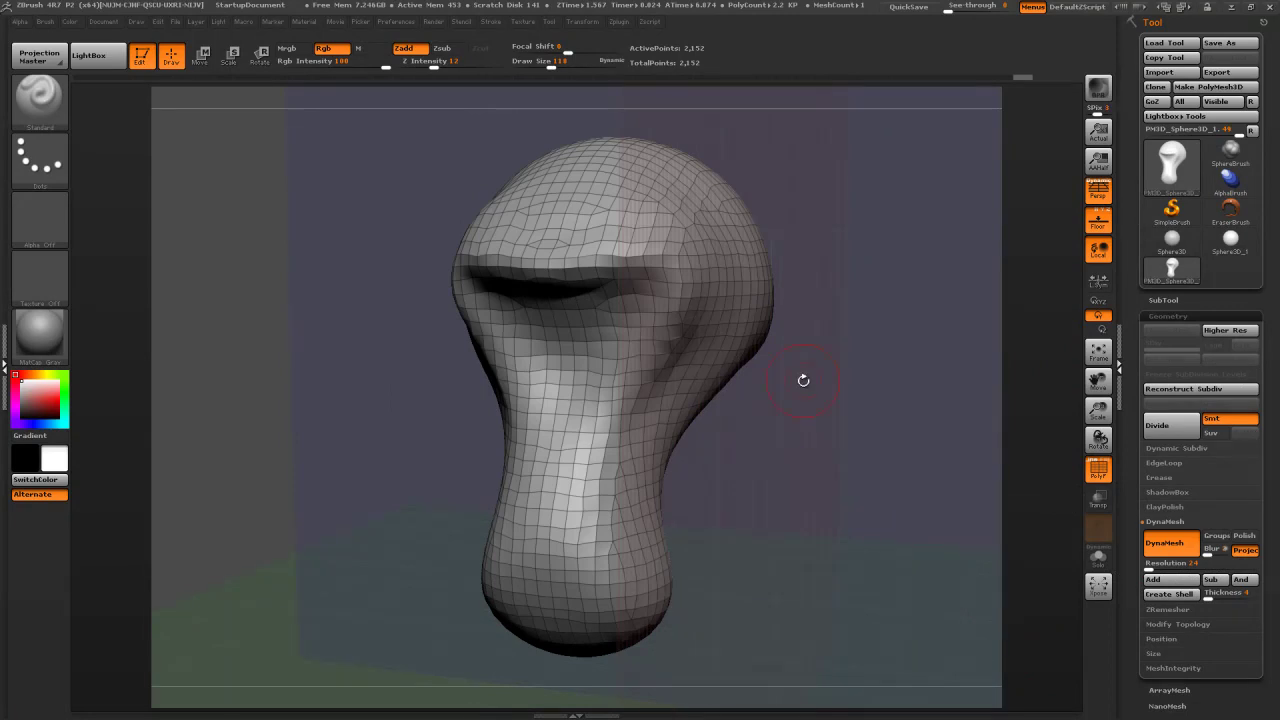
Examine the polygon layout of the remeshed head from the front and the side
{"action": "mouse_move", "coordinate": [851, 405]}
{"action": "left_mouse_down"}
{"action": "mouse_move", "coordinate": [812, 402]}
{"action": "mouse_move", "coordinate": [742, 433]}
{"action": "mouse_move", "coordinate": [837, 421]}
{"action": "left_mouse_up"}
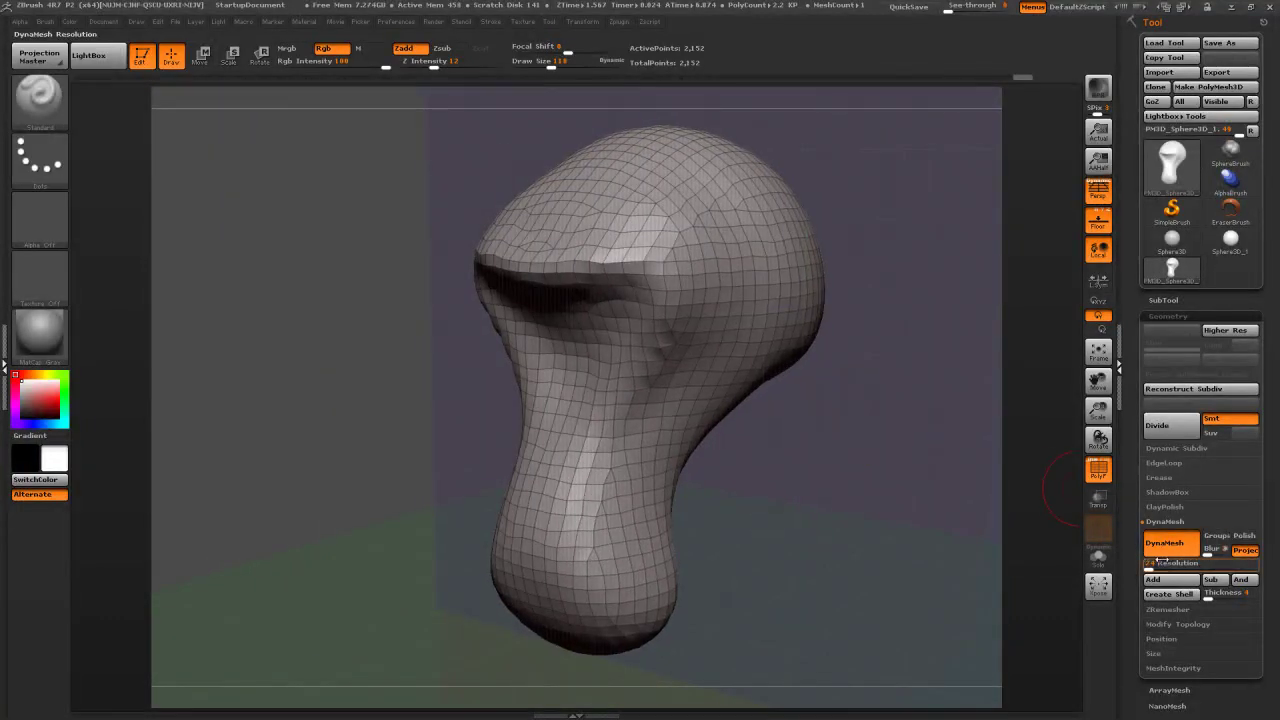
{"action": "left_click_drag", "start_coordinate": [859, 453], "coordinate": [831, 382]}
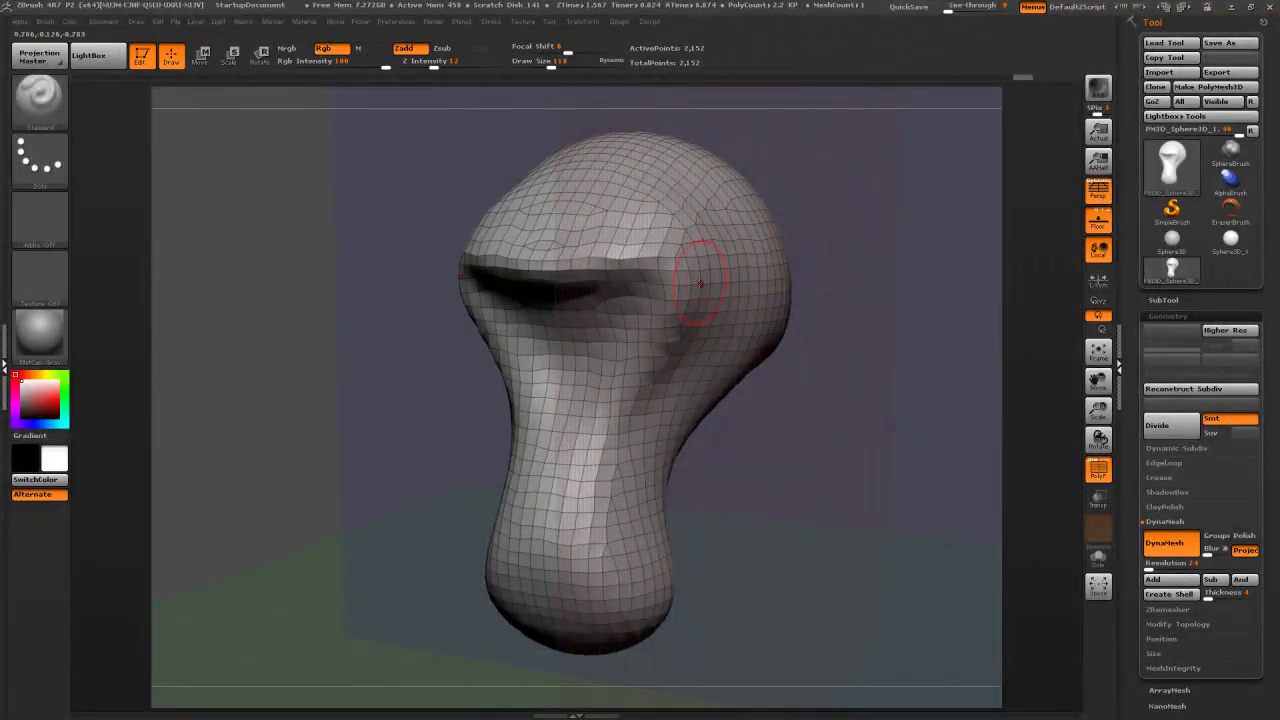
{"action": "mouse_move", "coordinate": [825, 412]}
{"action": "left_mouse_down"}
{"action": "mouse_move", "coordinate": [770, 410]}
{"action": "mouse_move", "coordinate": [840, 405]}
{"action": "left_mouse_up"}
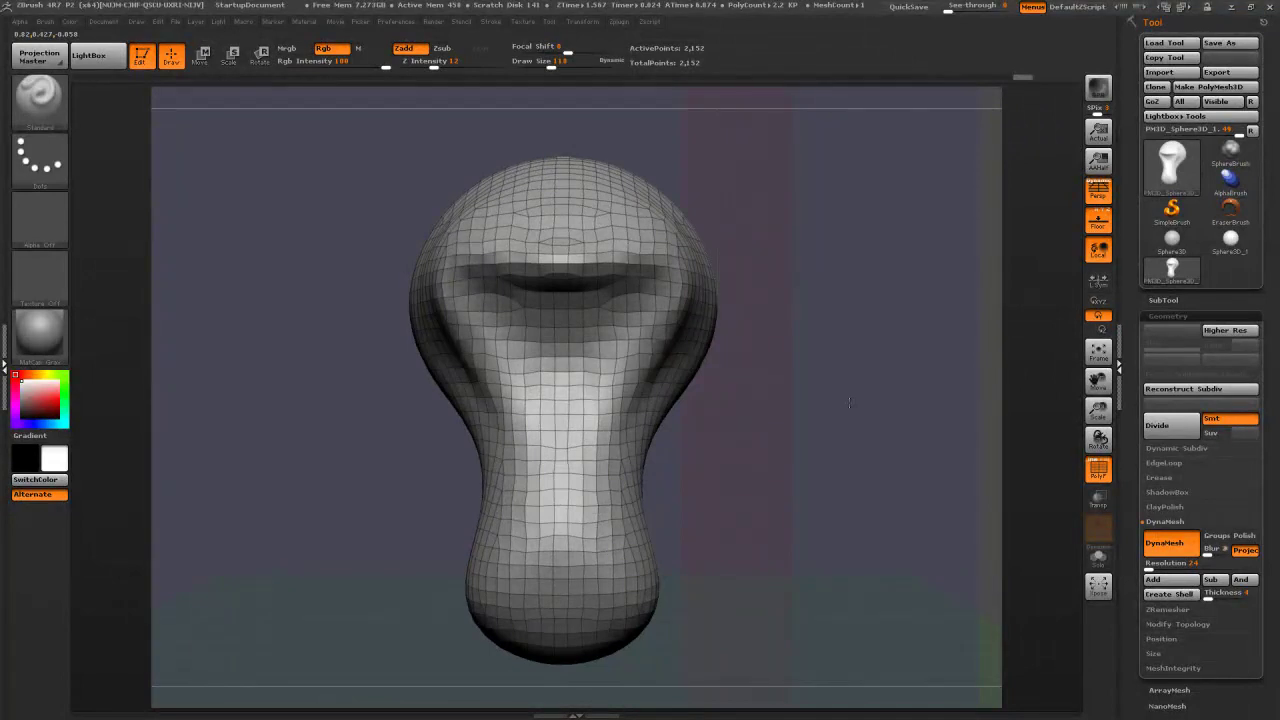
{"action": "left_click_drag", "start_coordinate": [849, 402], "coordinate": [676, 291]}
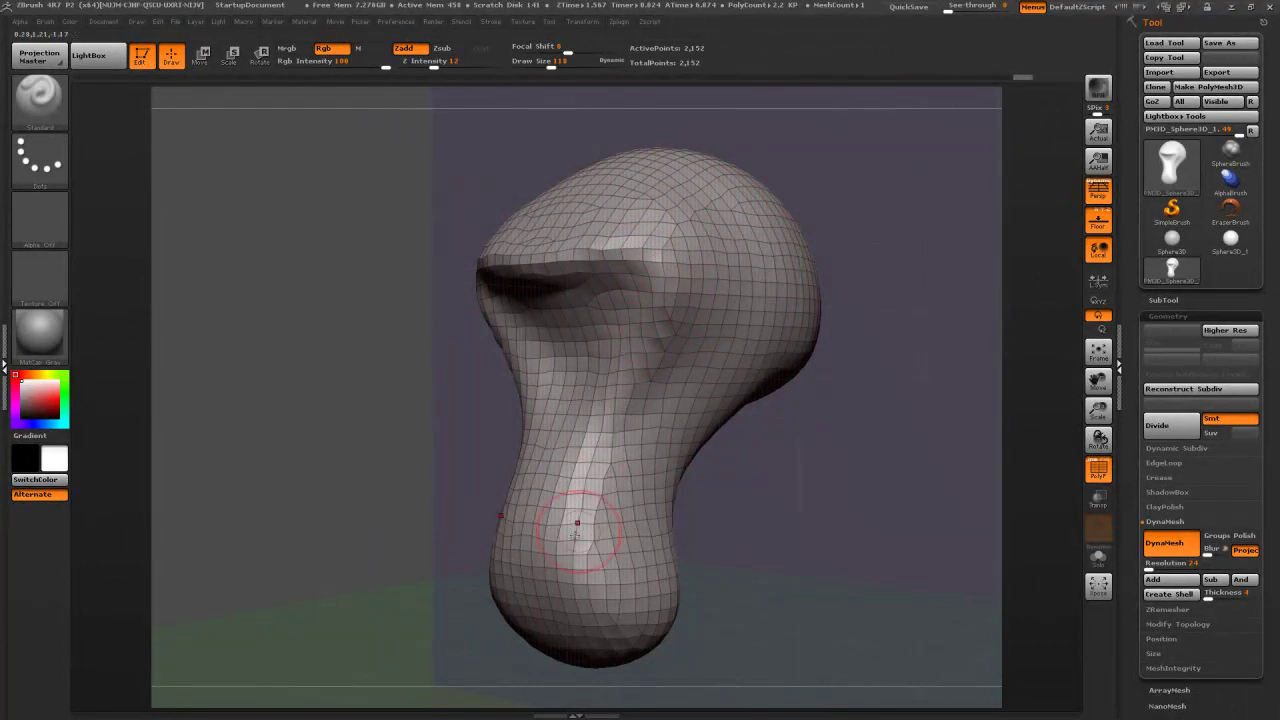
{"action": "left_click_drag", "start_coordinate": [886, 480], "coordinate": [865, 503]}
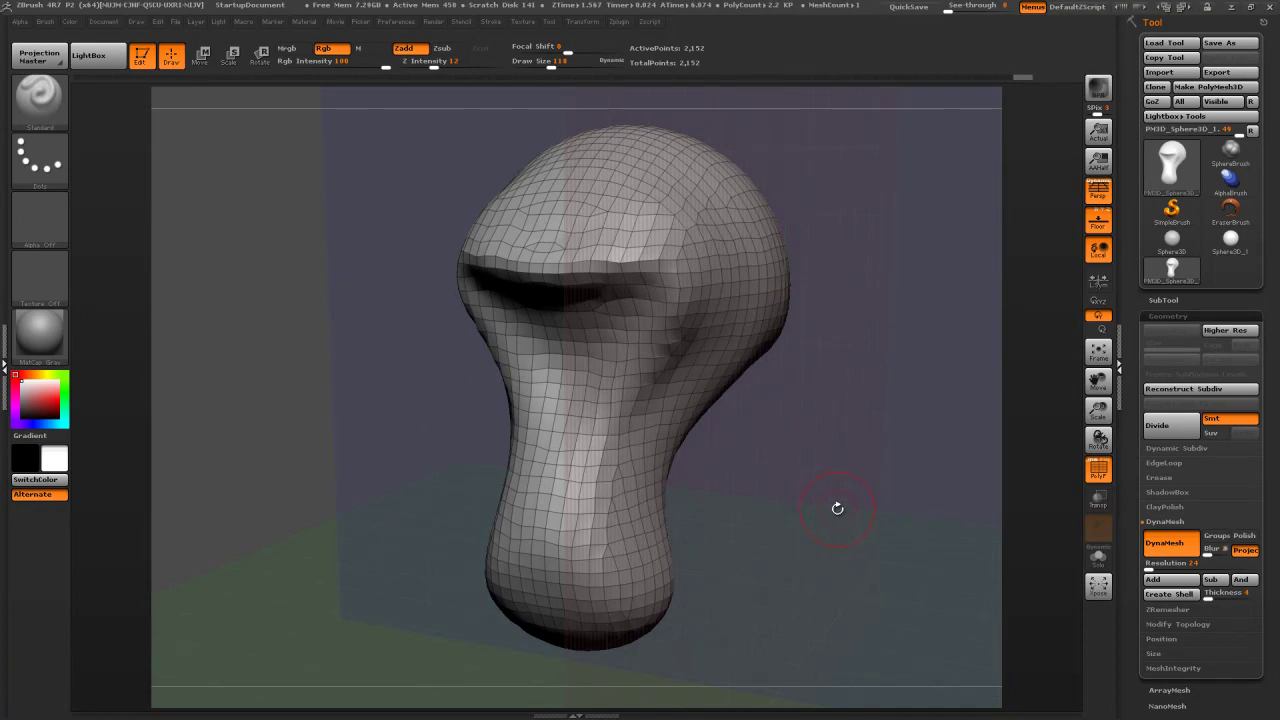
{"action": "left_click_drag", "start_coordinate": [837, 508], "coordinate": [828, 480]}
Undo the low-resolution DynaMesh conversion to restore the subdivided mesh
{"action": "key", "text": "ctrl"}
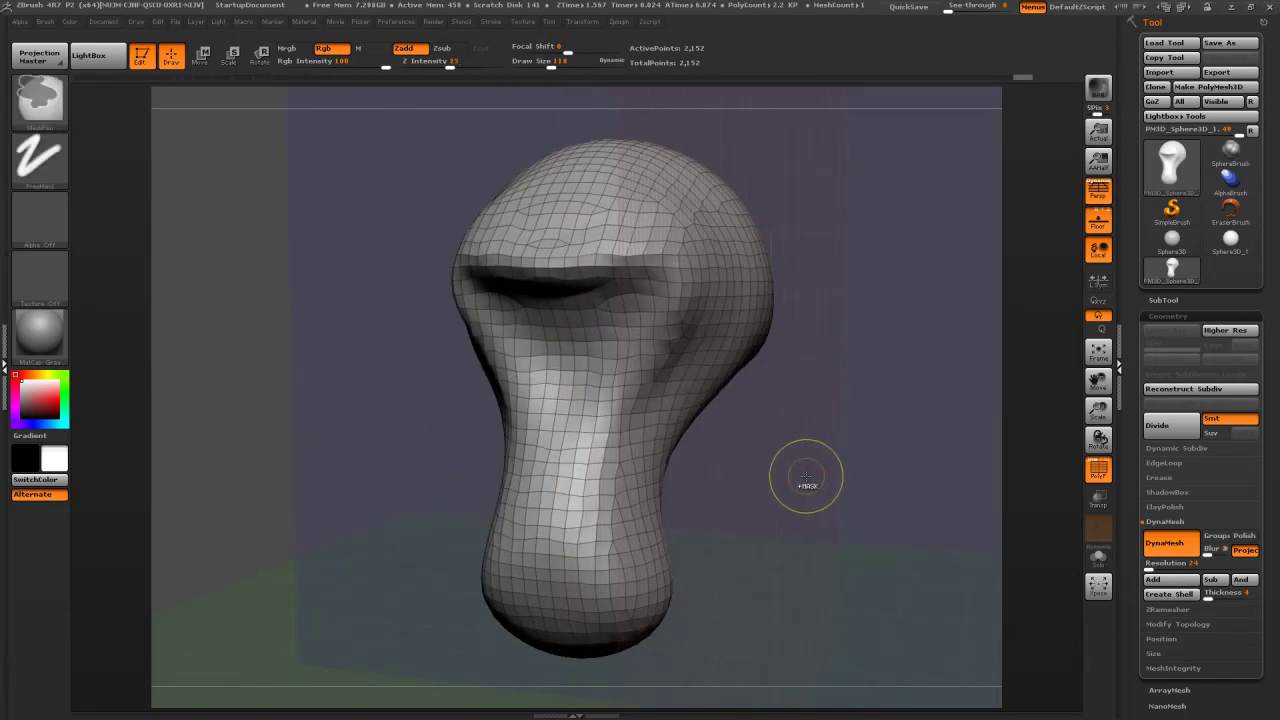
{"action": "key", "text": "ctrl+d"}
{"action": "key", "text": "ctrl+d"}
{"action": "key", "text": "ctrl+d"}
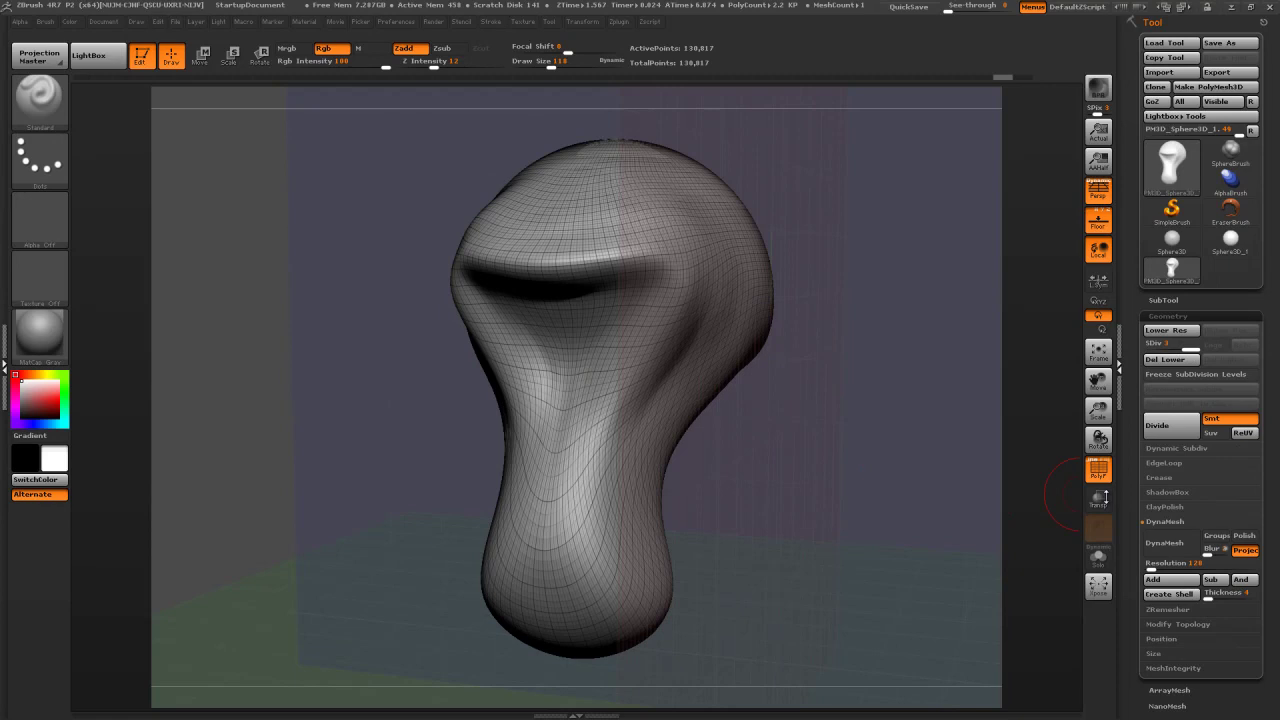
Set the DynaMesh resolution to 40 and convert the head to DynaMesh without freezing its subdivision levels
{"action": "left_click", "coordinate": [1168, 565]}
{"action": "type", "text": "472"}
{"action": "key", "text": "Return"}
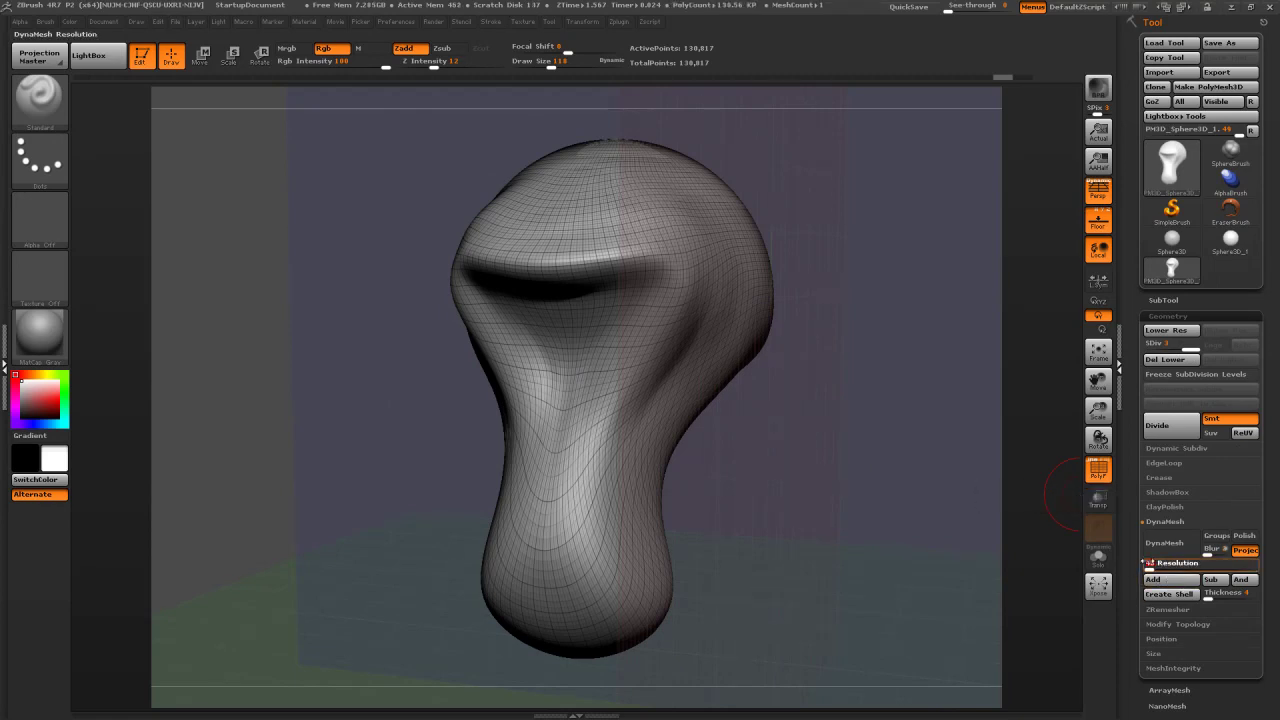
{"action": "left_click", "coordinate": [1163, 545]}
{"action": "left_click", "coordinate": [1024, 572]}
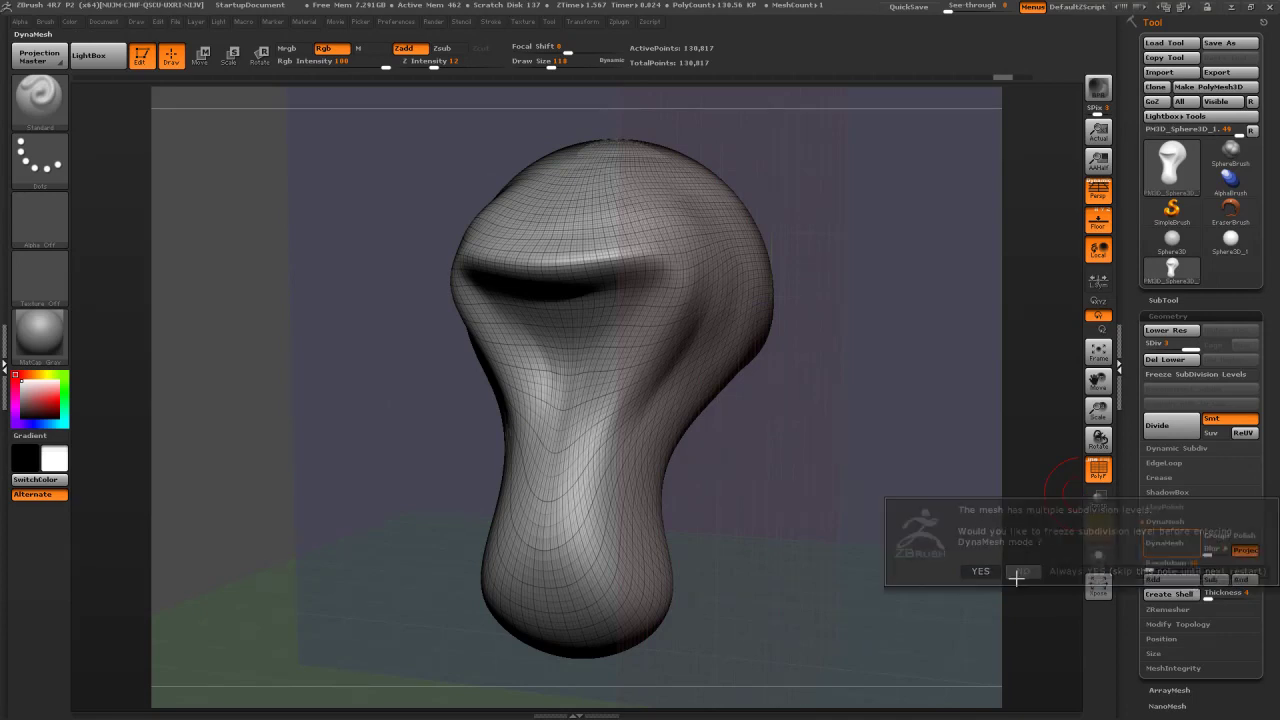
Hide the polyframe to inspect the surface of the DynaMesh head, and show it again
{"action": "left_click", "coordinate": [1098, 468]}
{"action": "mouse_move", "coordinate": [920, 471]}
{"action": "left_mouse_down"}
{"action": "mouse_move", "coordinate": [940, 469]}
{"action": "mouse_move", "coordinate": [832, 483]}
{"action": "mouse_move", "coordinate": [817, 381]}
{"action": "mouse_move", "coordinate": [834, 417]}
{"action": "left_mouse_up"}
{"action": "left_click", "coordinate": [1104, 480]}
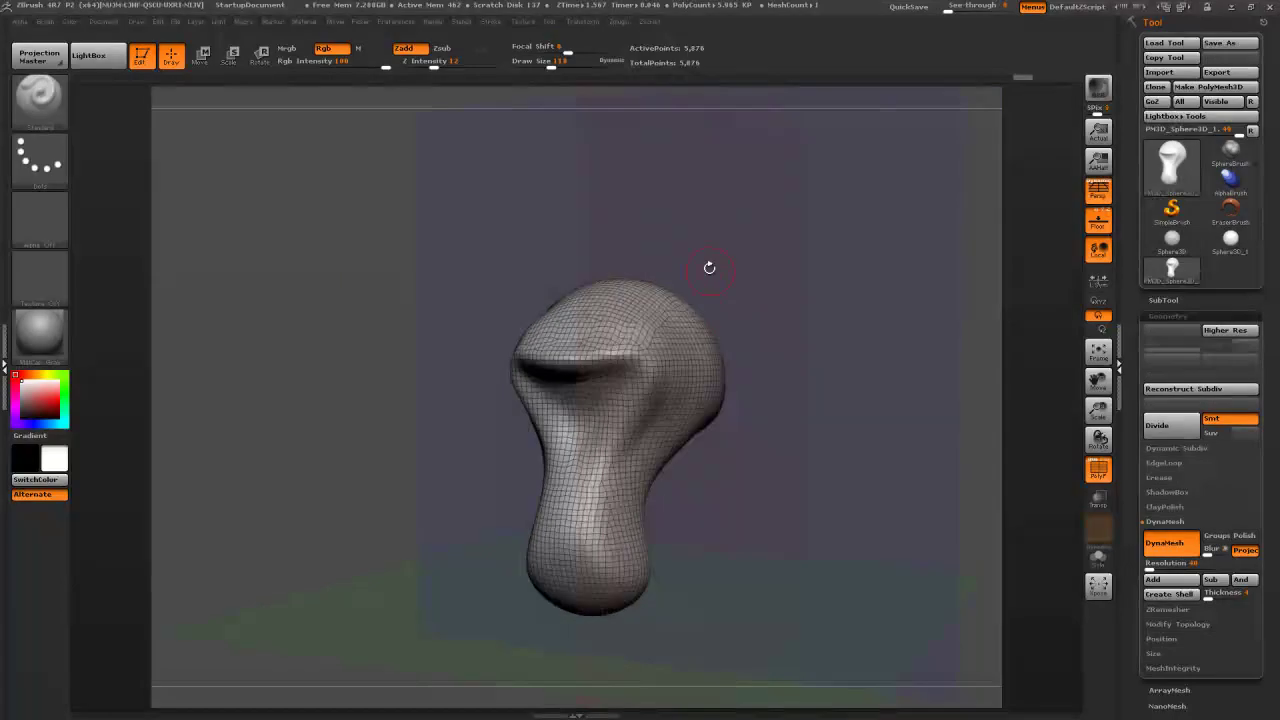
{"action": "left_click_drag", "start_coordinate": [729, 289], "coordinate": [738, 305]}
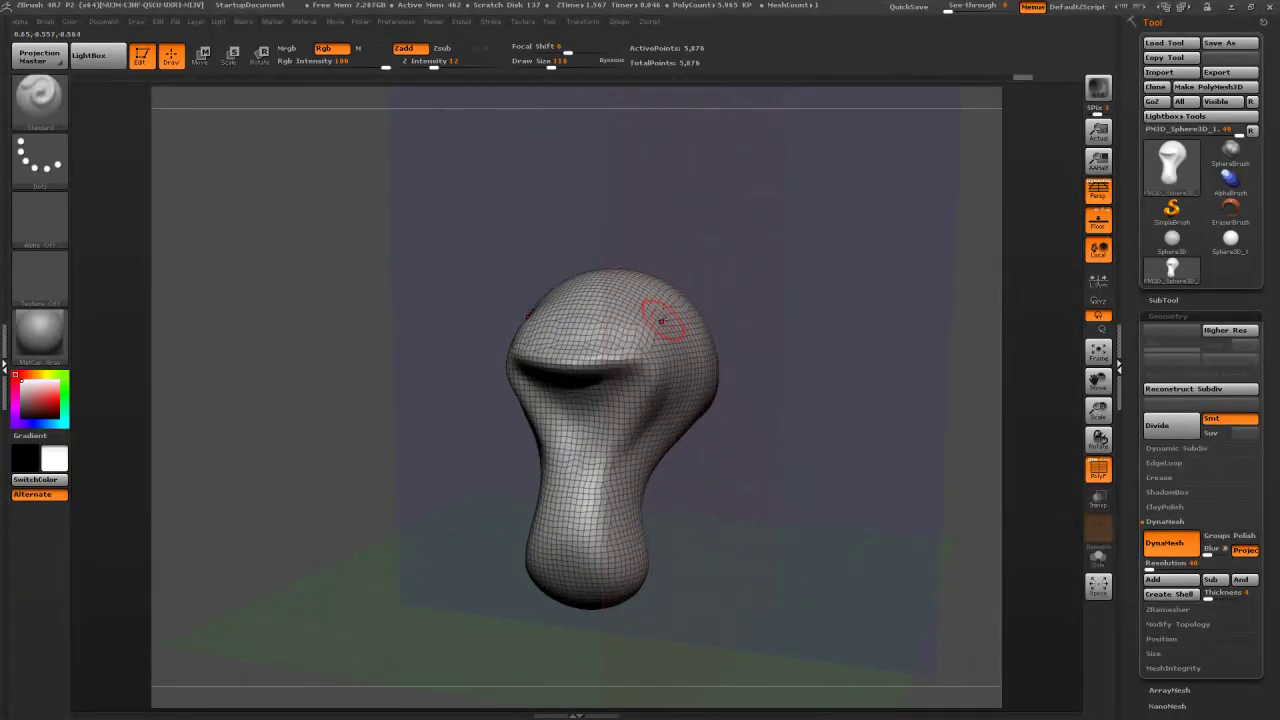
Try pulling two long symmetrical horns out of the head with the Move brush at a draw size of 203
{"action": "key", "text": "b"}
{"action": "key", "text": "m"}
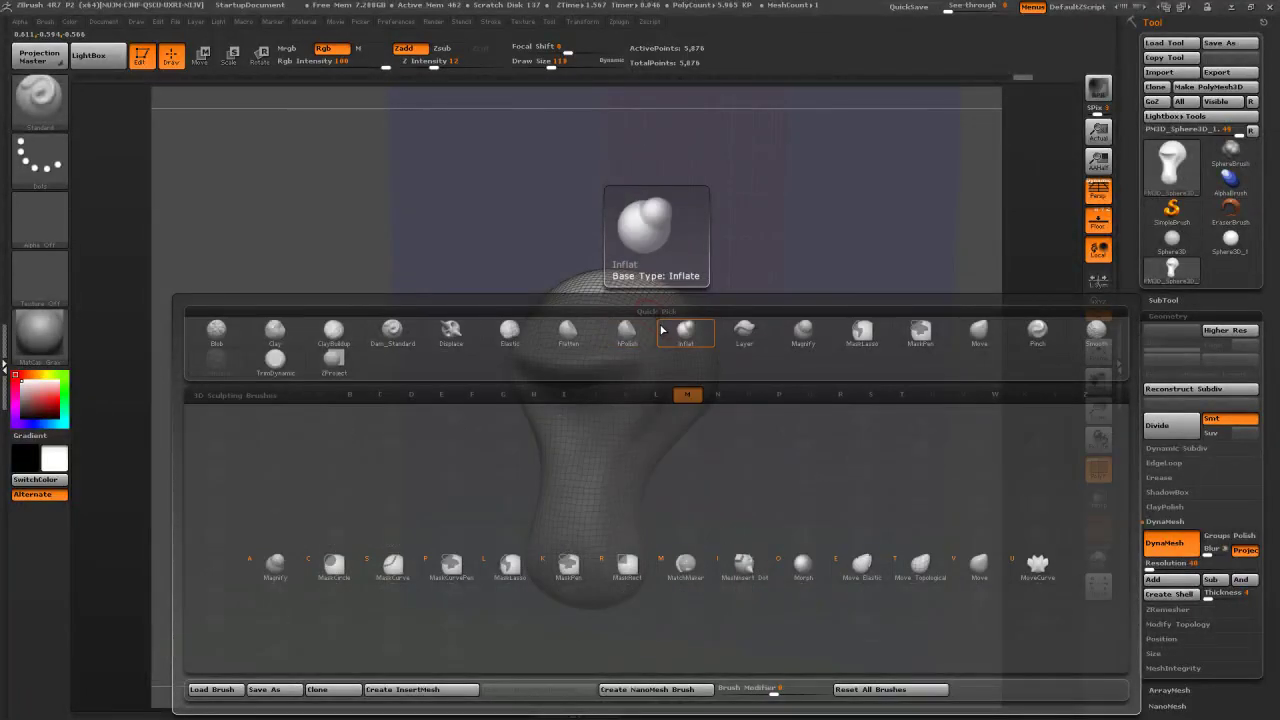
{"action": "key", "text": "v"}
{"action": "key", "text": "s"}
{"action": "left_click_drag", "start_coordinate": [647, 311], "coordinate": [663, 309]}
{"action": "right_click_drag", "start_coordinate": [663, 309], "coordinate": [700, 305]}
{"action": "left_click_drag", "start_coordinate": [680, 313], "coordinate": [830, 212]}
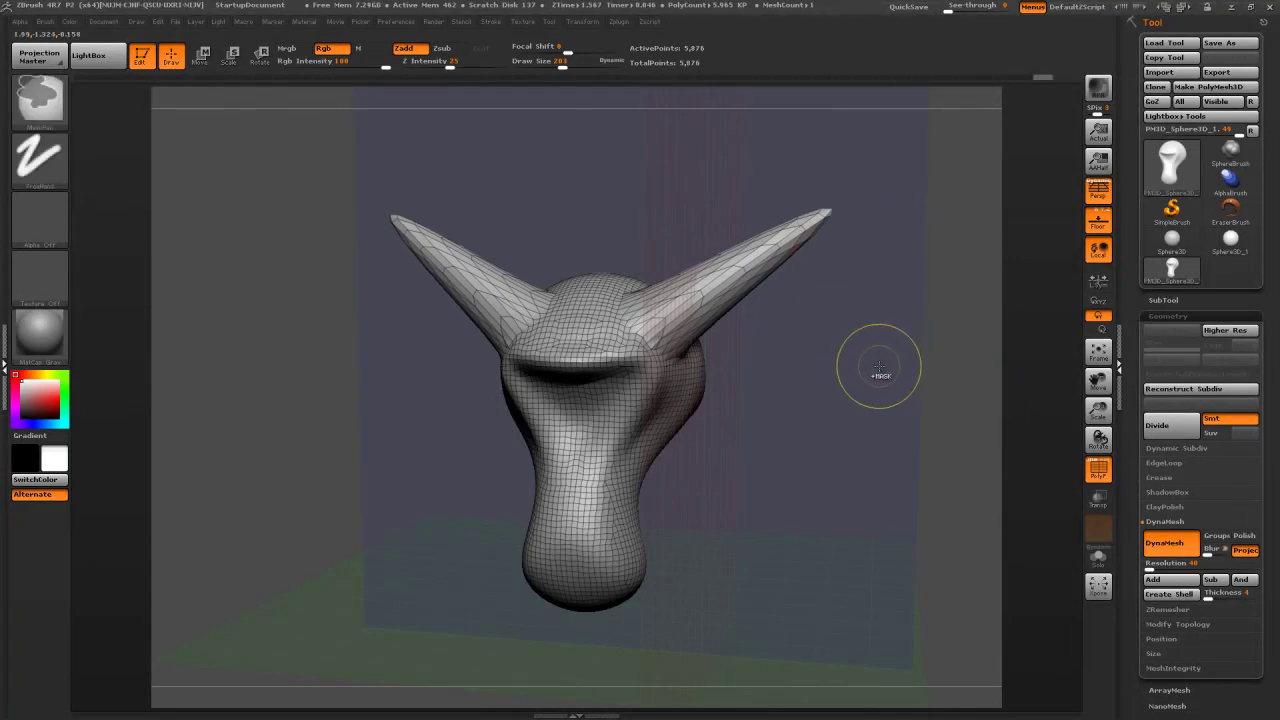
Try remeshing the stretched horns with DynaMesh and pulling them further outward
{"action": "mouse_move", "coordinate": [882, 358]}
{"action": "left_mouse_down", "text": "ctrl"}
{"action": "mouse_move", "coordinate": [785, 455]}
{"action": "mouse_move", "coordinate": [808, 483]}
{"action": "mouse_move", "coordinate": [880, 450]}
{"action": "left_mouse_up", "text": "ctrl"}
{"action": "mouse_move", "coordinate": [833, 218]}
{"action": "left_mouse_down"}
{"action": "mouse_move", "coordinate": [900, 205]}
{"action": "mouse_move", "coordinate": [1000, 122]}
{"action": "left_mouse_up"}
{"action": "mouse_move", "coordinate": [837, 363]}
{"action": "left_mouse_down"}
{"action": "mouse_move", "coordinate": [814, 420]}
{"action": "mouse_move", "coordinate": [850, 412]}
{"action": "mouse_move", "coordinate": [826, 434]}
{"action": "mouse_move", "coordinate": [850, 399]}
{"action": "mouse_move", "coordinate": [851, 426]}
{"action": "mouse_move", "coordinate": [820, 390]}
{"action": "left_mouse_up"}
Undo the horn pulls and the remeshing to restore the plain head
{"action": "key", "text": "ctrl"}
{"action": "key", "text": "ctrl+z"}
{"action": "key", "text": "ctrl+z"}
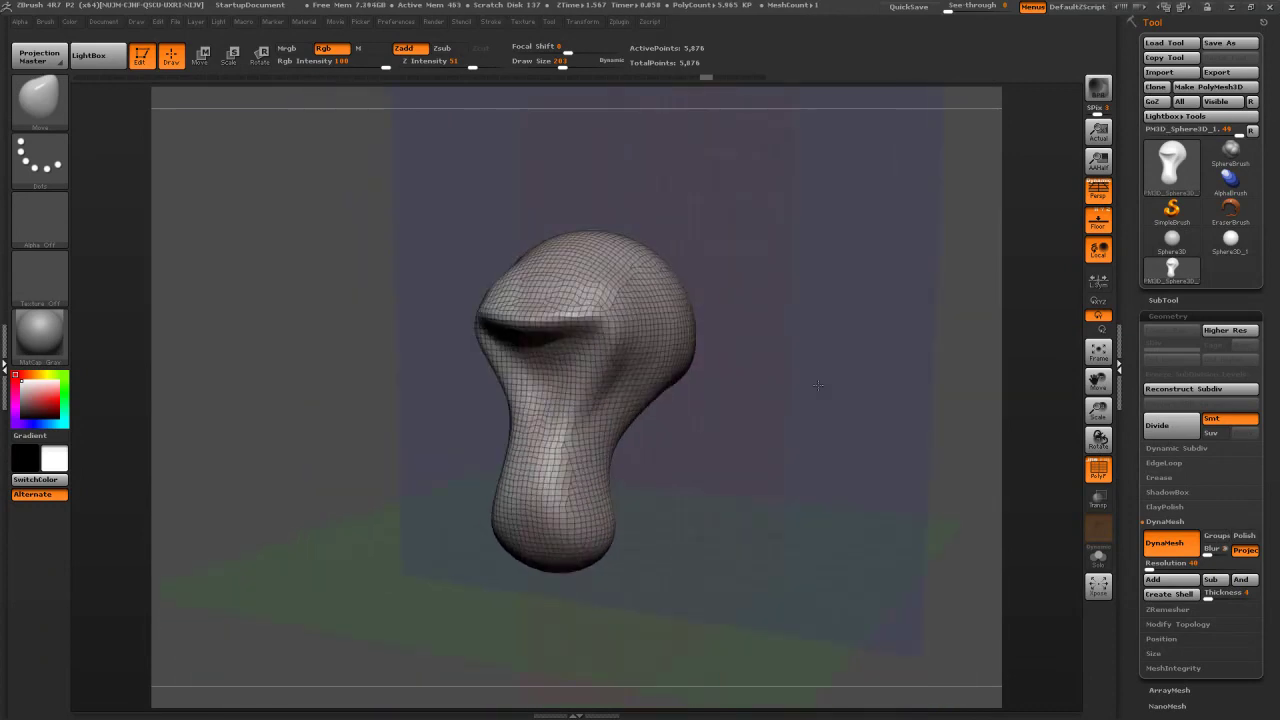
Hide the polyframe on the head
{"action": "left_click_drag", "start_coordinate": [823, 241], "coordinate": [717, 246]}
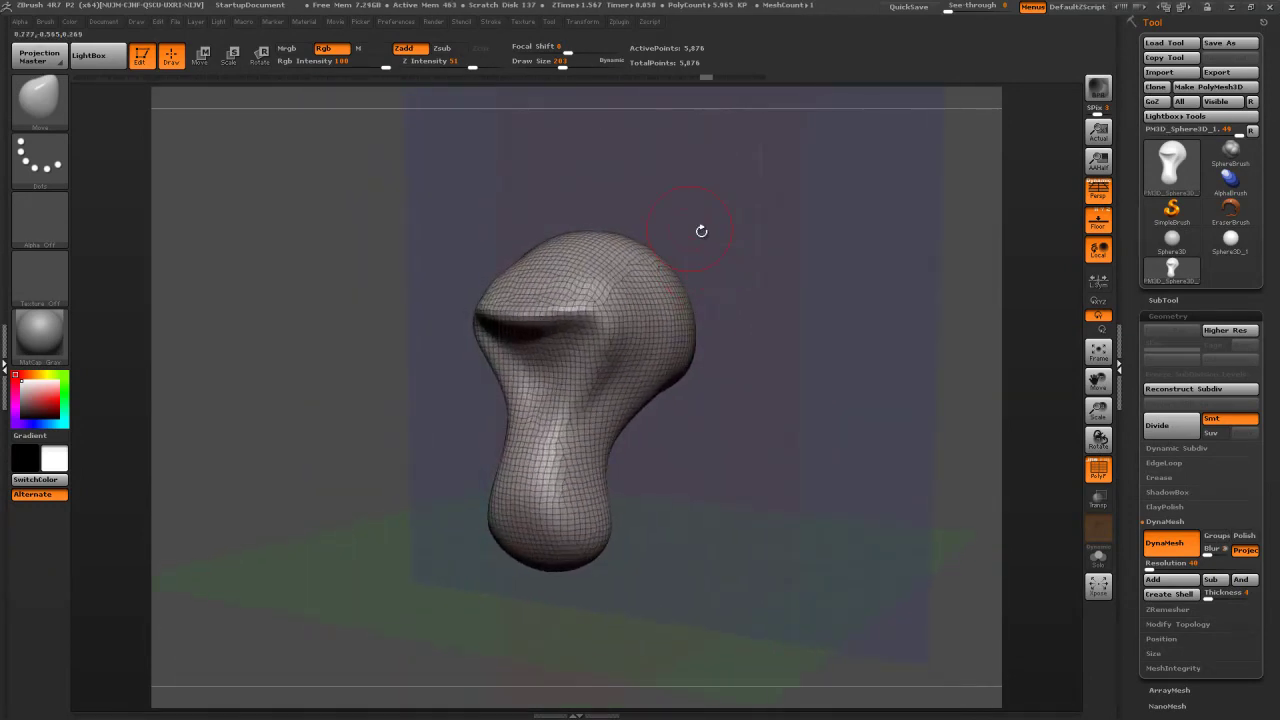
{"action": "left_click_drag", "start_coordinate": [788, 361], "coordinate": [781, 368]}
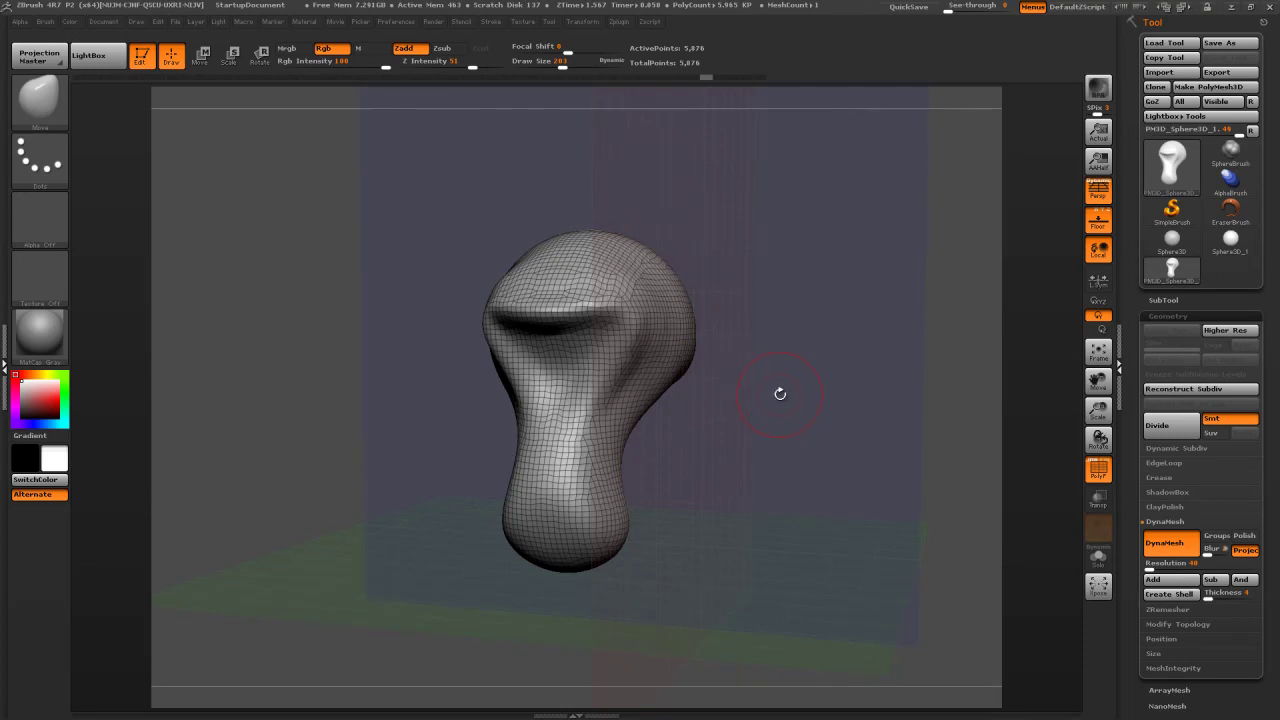
{"action": "mouse_move", "coordinate": [787, 397]}
{"action": "left_mouse_down"}
{"action": "mouse_move", "coordinate": [760, 392]}
{"action": "mouse_move", "coordinate": [774, 386]}
{"action": "left_mouse_up"}
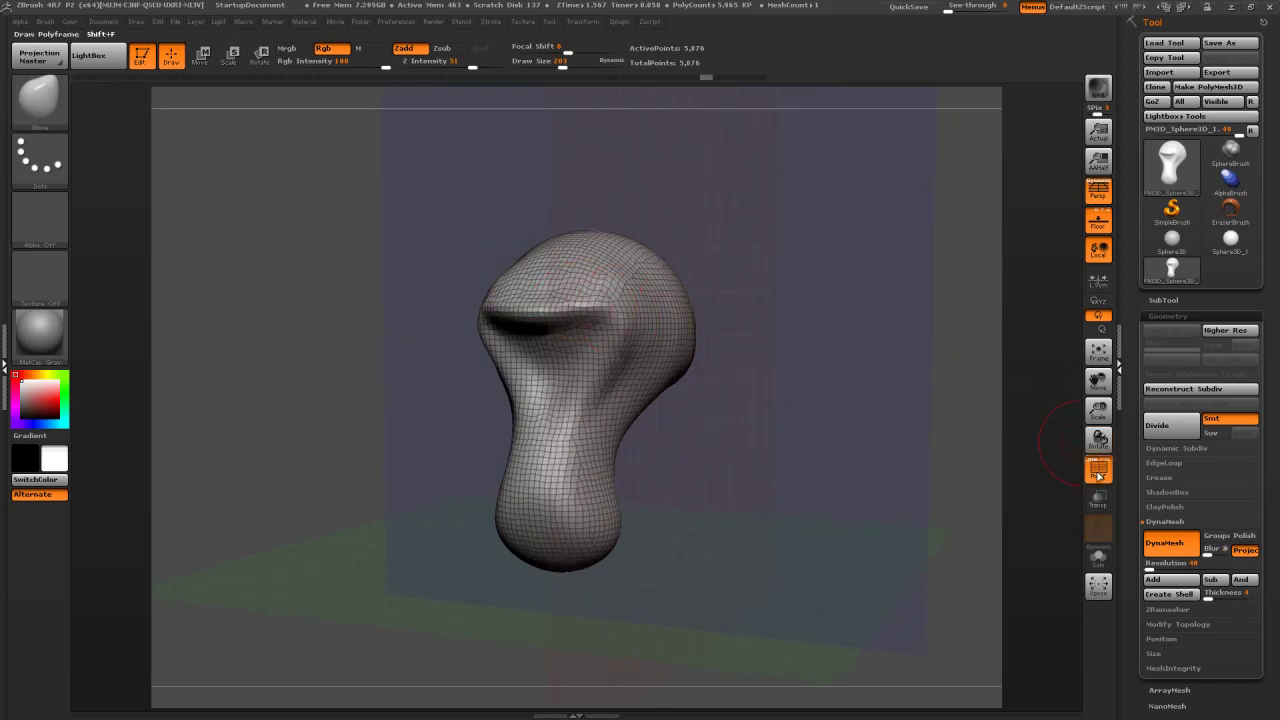
{"action": "left_click", "coordinate": [1098, 468]}
{"action": "left_click_drag", "start_coordinate": [775, 304], "coordinate": [735, 304]}
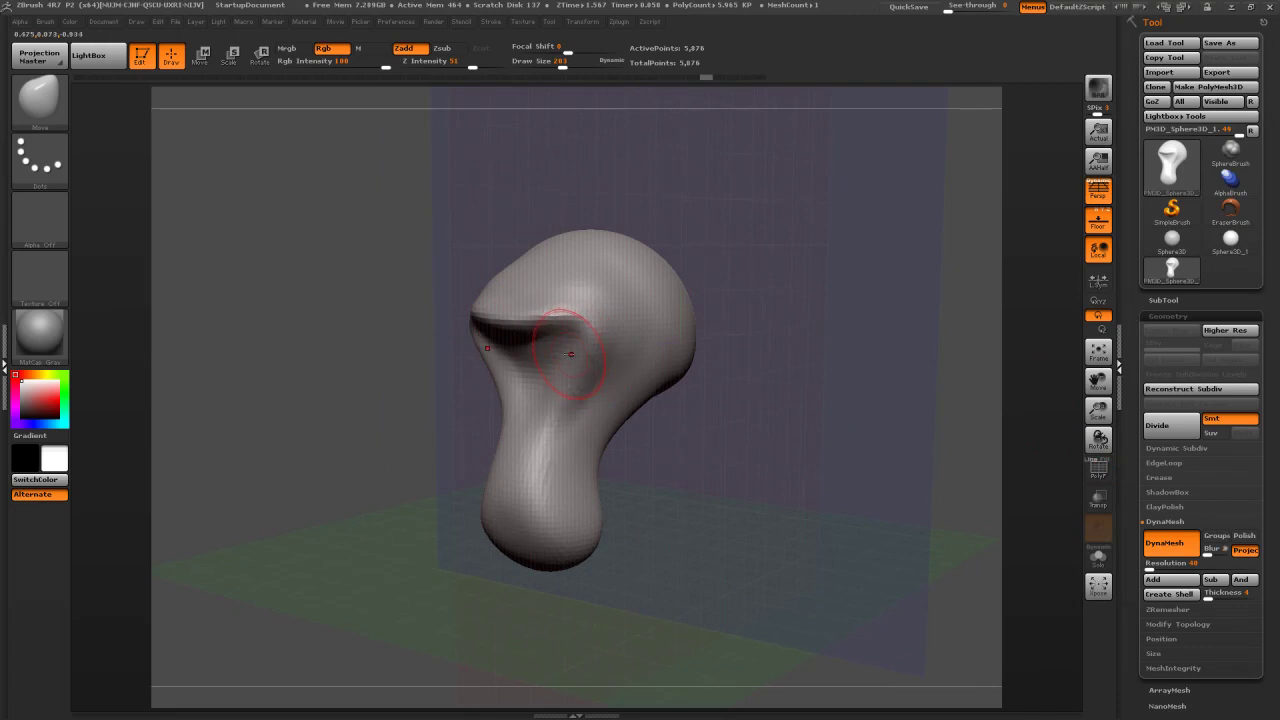
Build up the brow ridge with Standard brush strokes at a draw size of 175
{"action": "key", "text": "b"}
{"action": "key", "text": "s"}
{"action": "key", "text": "t"}
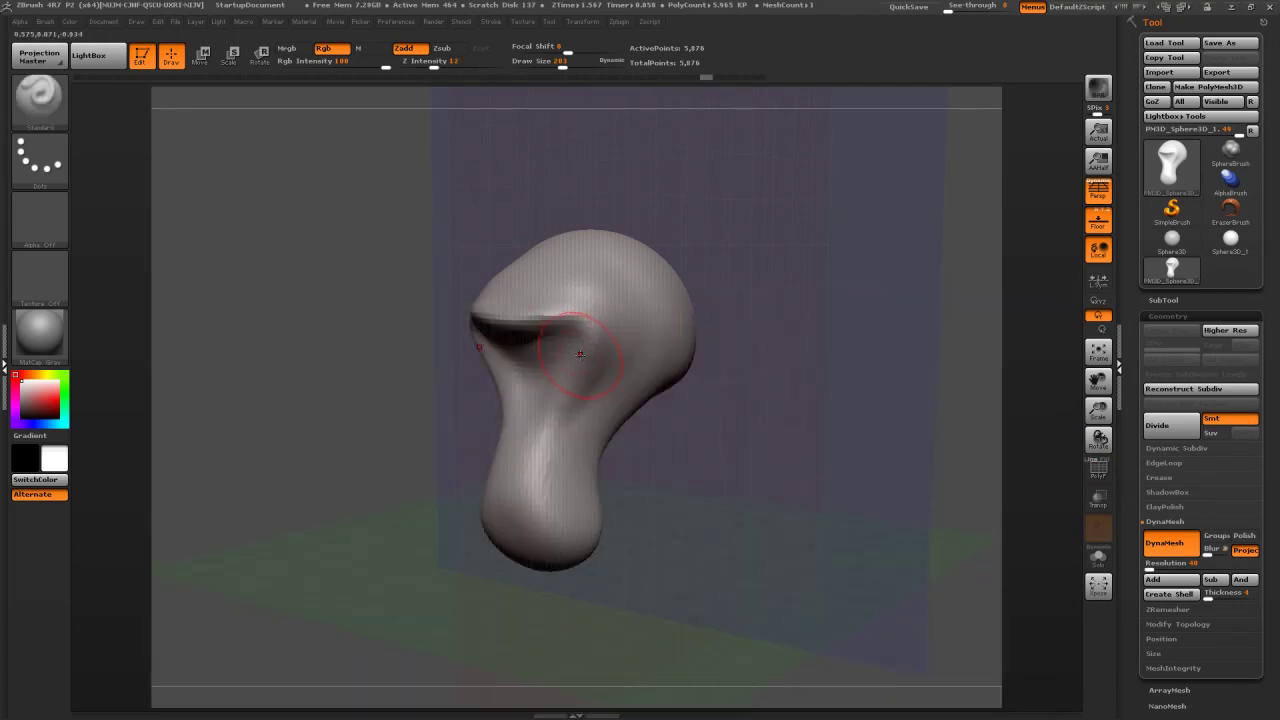
{"action": "key", "text": "s"}
{"action": "left_click_drag", "start_coordinate": [583, 352], "coordinate": [579, 352]}
{"action": "mouse_move", "coordinate": [492, 308]}
{"action": "left_mouse_down"}
{"action": "mouse_move", "coordinate": [572, 312]}
{"action": "mouse_move", "coordinate": [593, 329]}
{"action": "left_mouse_up"}
{"action": "left_click_drag", "start_coordinate": [789, 276], "coordinate": [789, 306]}
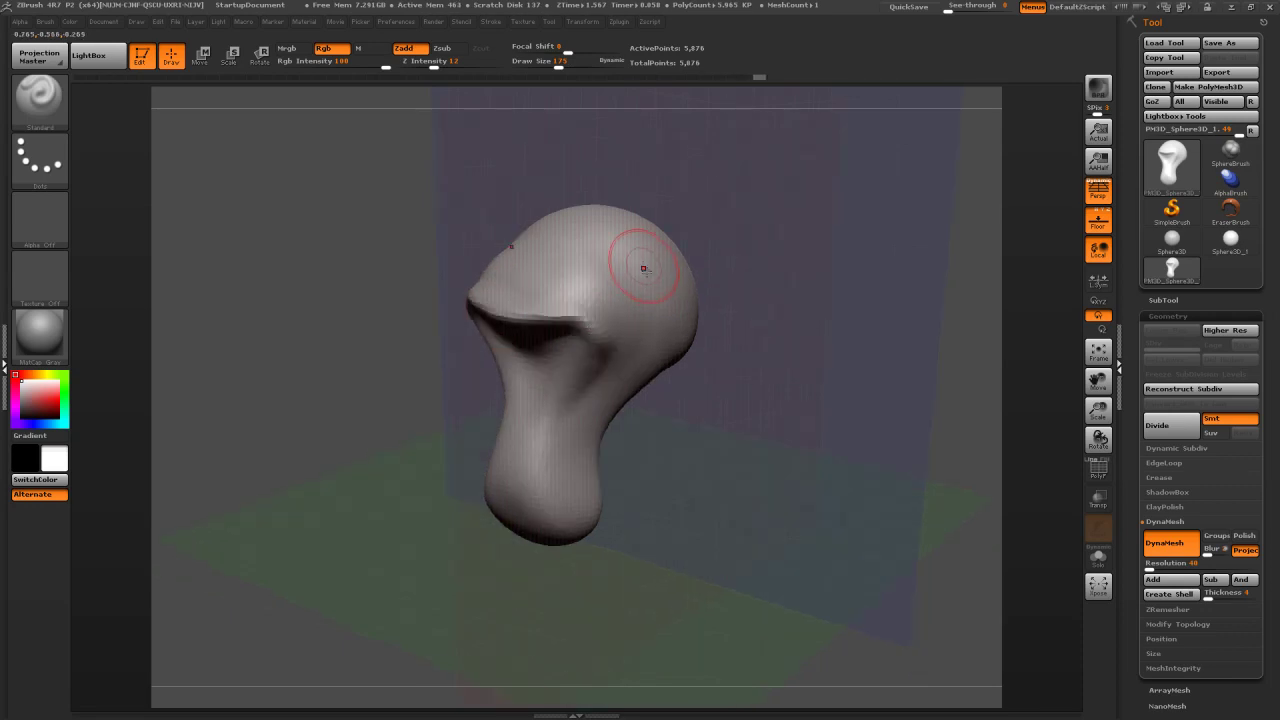
{"action": "left_click_drag", "start_coordinate": [572, 302], "coordinate": [570, 307]}
Raise the Smooth brush's intensity and rework the area around the brow and eye sockets
{"action": "key", "text": "shift"}
{"action": "left_click_drag", "start_coordinate": [440, 64], "coordinate": [455, 64], "text": "shift"}
{"action": "mouse_move", "coordinate": [420, 190]}
{"action": "left_mouse_down"}
{"action": "mouse_move", "coordinate": [640, 225]}
{"action": "mouse_move", "coordinate": [650, 240]}
{"action": "mouse_move", "coordinate": [615, 261]}
{"action": "mouse_move", "coordinate": [562, 268]}
{"action": "mouse_move", "coordinate": [609, 276]}
{"action": "mouse_move", "coordinate": [597, 293]}
{"action": "left_mouse_up"}
{"action": "key", "text": "shift"}
{"action": "mouse_move", "coordinate": [520, 192]}
{"action": "left_mouse_down"}
{"action": "mouse_move", "coordinate": [805, 222]}
{"action": "mouse_move", "coordinate": [750, 225]}
{"action": "left_mouse_up"}
{"action": "left_click_drag", "start_coordinate": [631, 323], "coordinate": [630, 330]}
{"action": "mouse_move", "coordinate": [877, 237]}
{"action": "left_mouse_down"}
{"action": "mouse_move", "coordinate": [772, 256]}
{"action": "mouse_move", "coordinate": [900, 285]}
{"action": "left_mouse_up"}
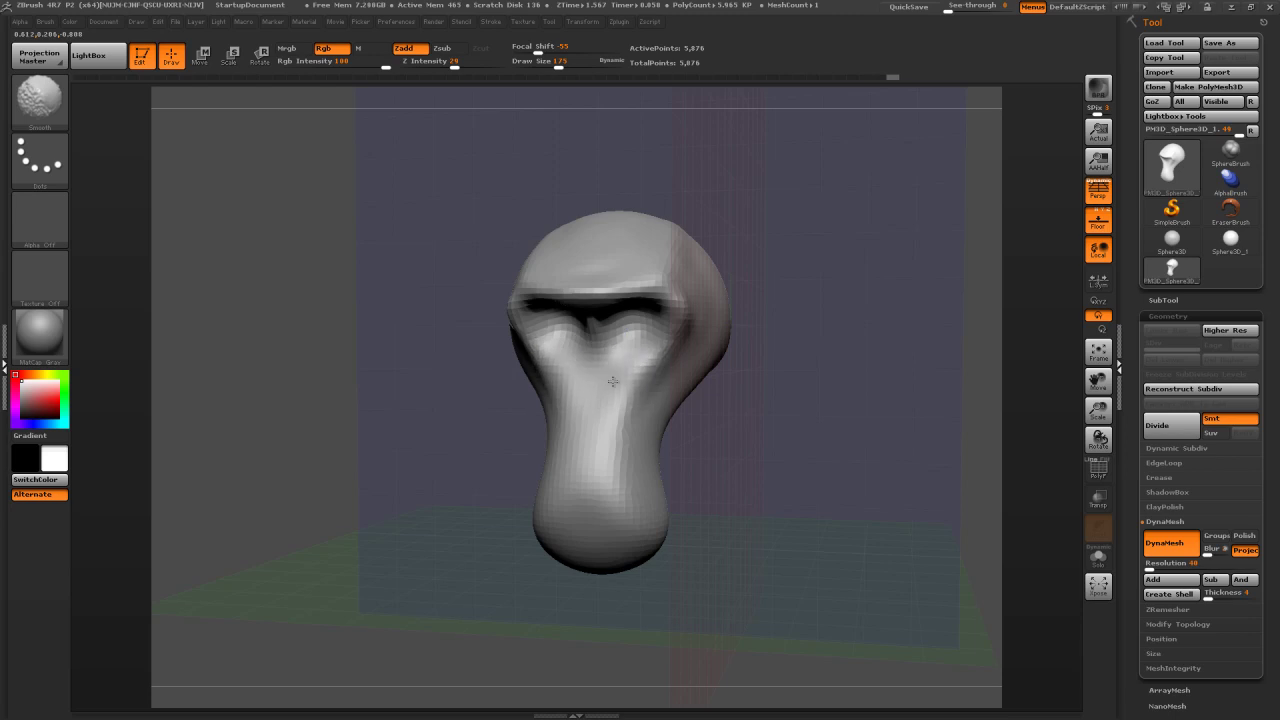
Build up the cheekbones and nose bridge below the brow with Standard strokes, smoothing between them
{"action": "left_click_drag", "start_coordinate": [818, 317], "coordinate": [776, 322]}
{"action": "left_click_drag", "start_coordinate": [656, 361], "coordinate": [730, 328]}
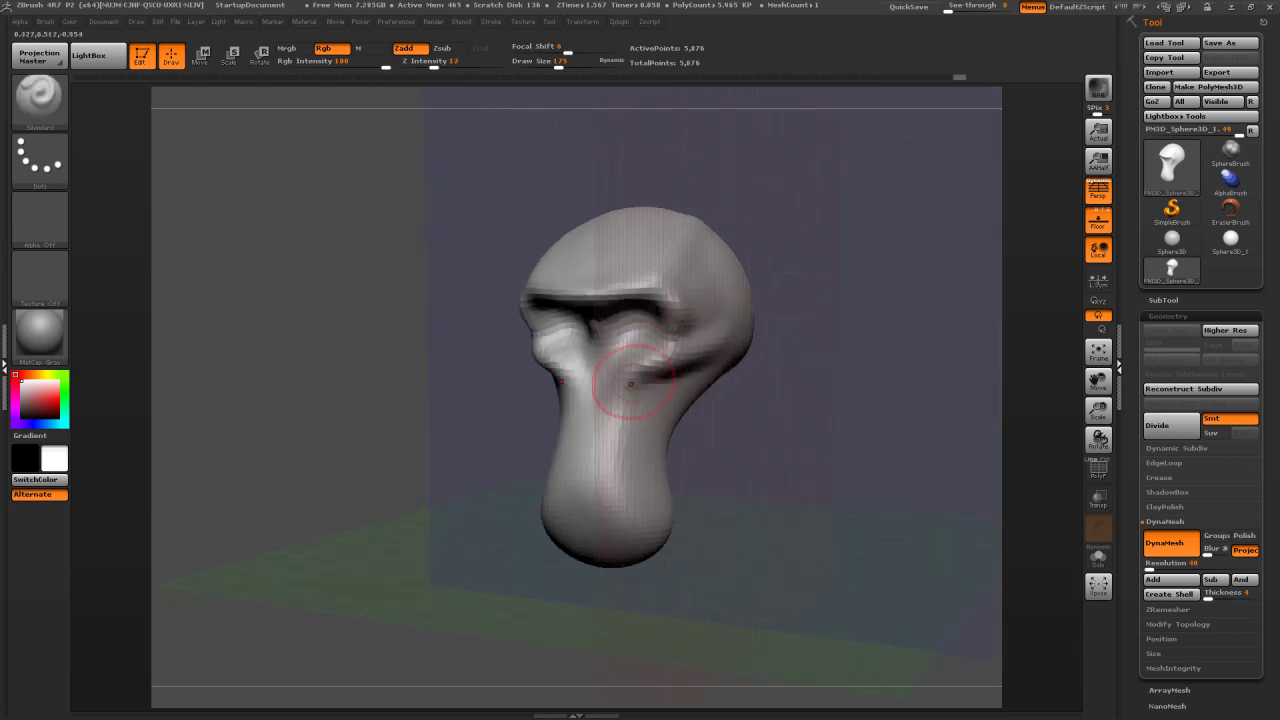
{"action": "mouse_move", "coordinate": [597, 399]}
{"action": "left_mouse_down"}
{"action": "mouse_move", "coordinate": [587, 442]}
{"action": "mouse_move", "coordinate": [598, 413]}
{"action": "left_mouse_up"}
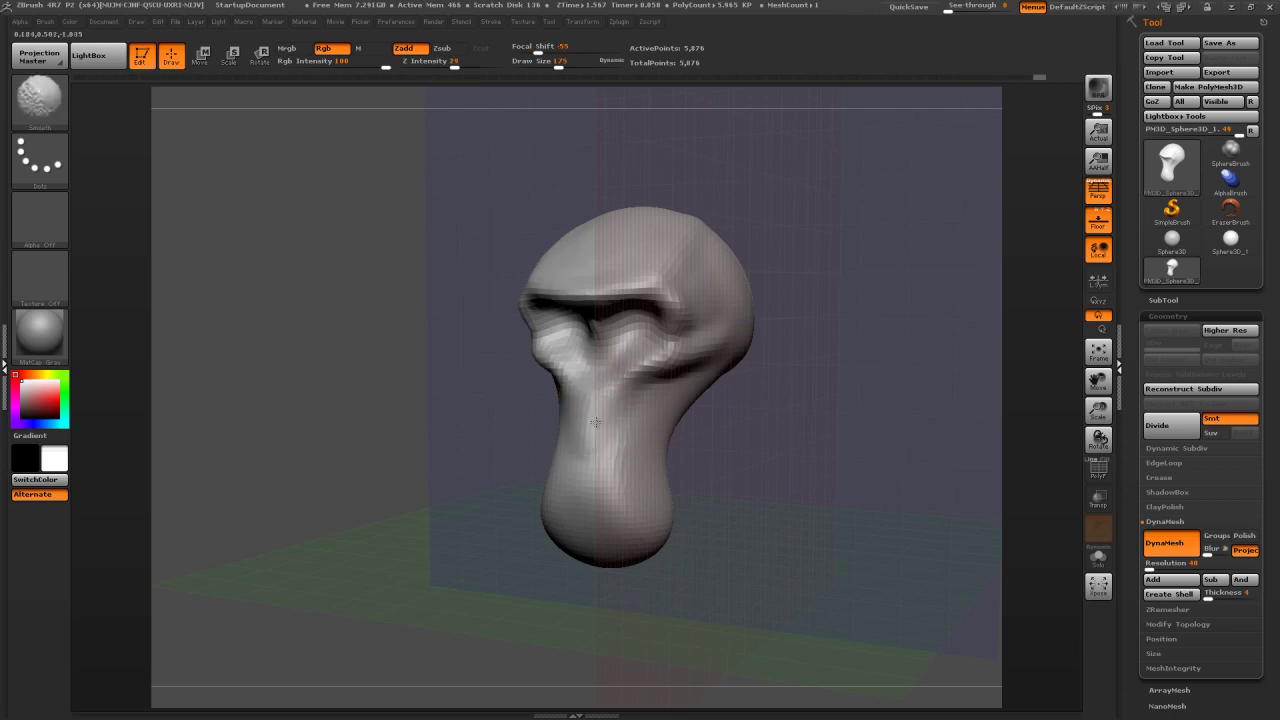
{"action": "mouse_move", "coordinate": [832, 374]}
{"action": "left_mouse_down"}
{"action": "mouse_move", "coordinate": [764, 370]}
{"action": "mouse_move", "coordinate": [878, 356]}
{"action": "mouse_move", "coordinate": [824, 350]}
{"action": "left_mouse_up"}
{"action": "left_click_drag", "start_coordinate": [605, 357], "coordinate": [600, 345]}
{"action": "left_click_drag", "start_coordinate": [600, 345], "coordinate": [606, 350], "text": "shift"}
Smooth the cheekbones below the eye sockets and remesh the head with DynaMesh
{"action": "left_click_drag", "start_coordinate": [838, 277], "coordinate": [768, 284]}
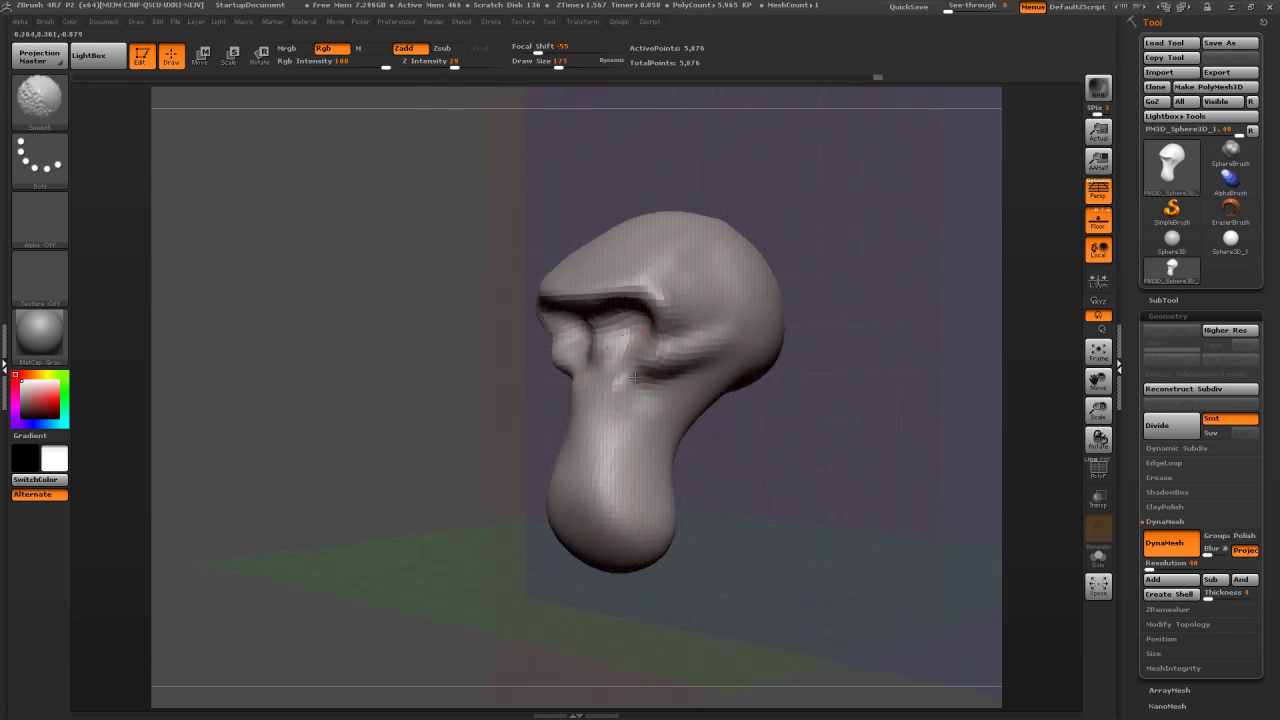
{"action": "left_click_drag", "start_coordinate": [837, 289], "coordinate": [745, 313]}
{"action": "mouse_move", "coordinate": [636, 352]}
{"action": "left_mouse_down", "text": "shift"}
{"action": "mouse_move", "coordinate": [602, 384]}
{"action": "mouse_move", "coordinate": [662, 362]}
{"action": "left_mouse_up", "text": "shift"}
{"action": "left_click_drag", "start_coordinate": [927, 256], "coordinate": [1000, 250]}
{"action": "mouse_move", "coordinate": [909, 223]}
{"action": "left_mouse_down", "text": "ctrl"}
{"action": "mouse_move", "coordinate": [828, 288]}
{"action": "mouse_move", "coordinate": [700, 300]}
{"action": "mouse_move", "coordinate": [735, 320]}
{"action": "mouse_move", "coordinate": [715, 325]}
{"action": "left_mouse_up", "text": "ctrl"}
Smooth and build up the outer cheekbone beside the eye socket, and remesh the head again
{"action": "left_click_drag", "start_coordinate": [867, 312], "coordinate": [876, 310]}
{"action": "left_click_drag", "start_coordinate": [690, 356], "coordinate": [706, 346], "text": "shift"}
{"action": "left_click_drag", "start_coordinate": [850, 285], "coordinate": [812, 302]}
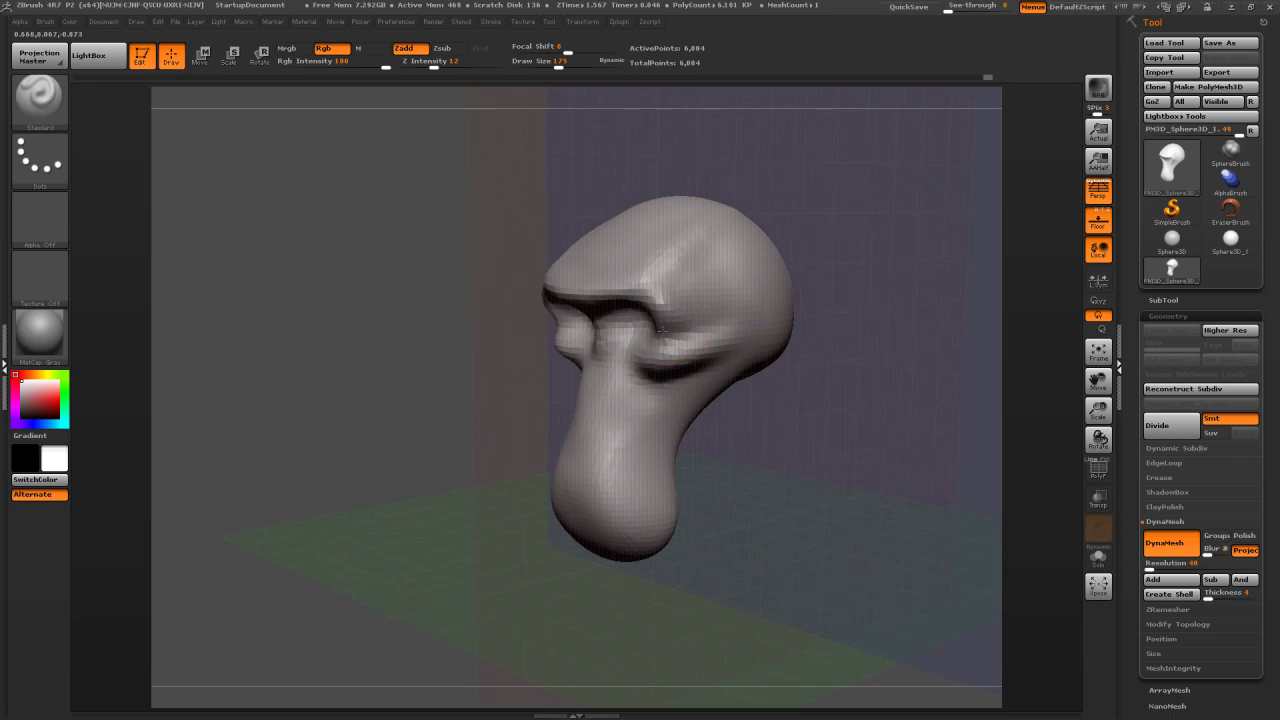
{"action": "left_click_drag", "start_coordinate": [682, 325], "coordinate": [700, 318]}
{"action": "left_click_drag", "start_coordinate": [918, 214], "coordinate": [858, 244], "text": "ctrl"}
Adjust the Smooth brush's intensity and soften the outer end of the brow and cheekbone
{"action": "left_click_drag", "start_coordinate": [688, 320], "coordinate": [691, 318], "text": "shift"}
{"action": "left_click_drag", "start_coordinate": [436, 64], "coordinate": [480, 64], "text": "shift"}
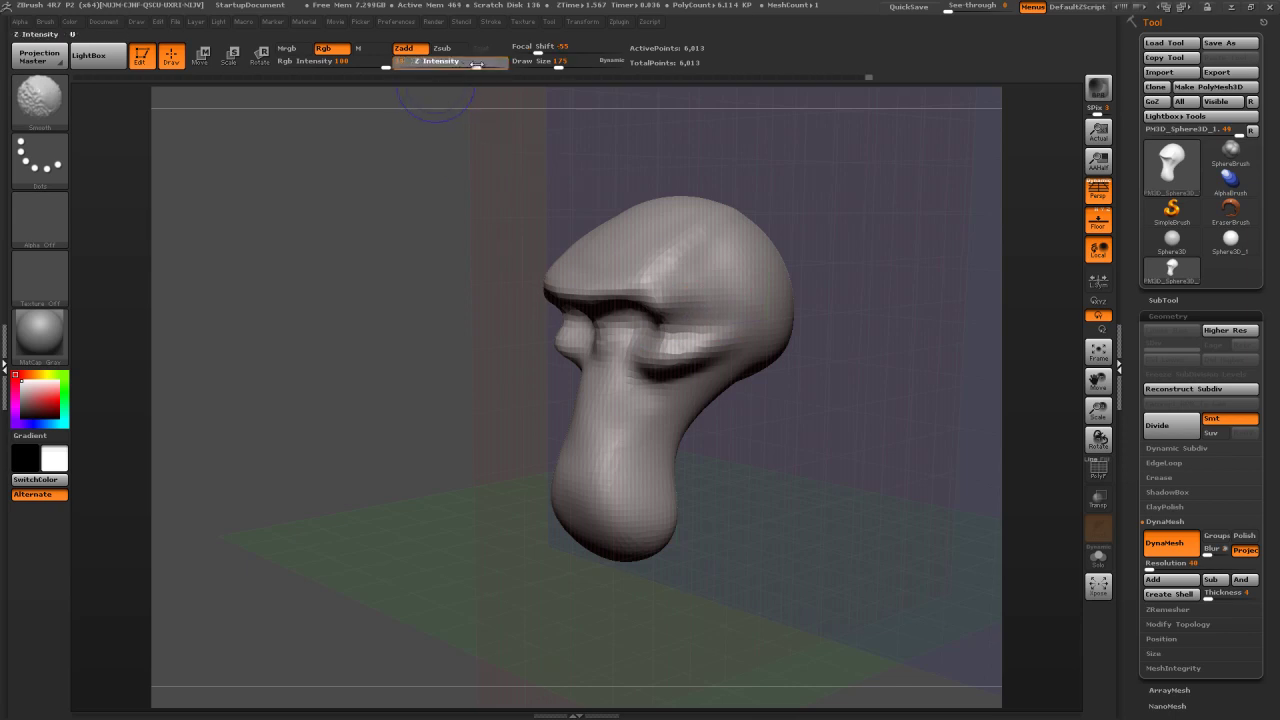
{"action": "left_click_drag", "start_coordinate": [680, 300], "coordinate": [656, 304], "text": "shift"}
{"action": "left_click_drag", "start_coordinate": [775, 225], "coordinate": [844, 205], "text": "shift"}
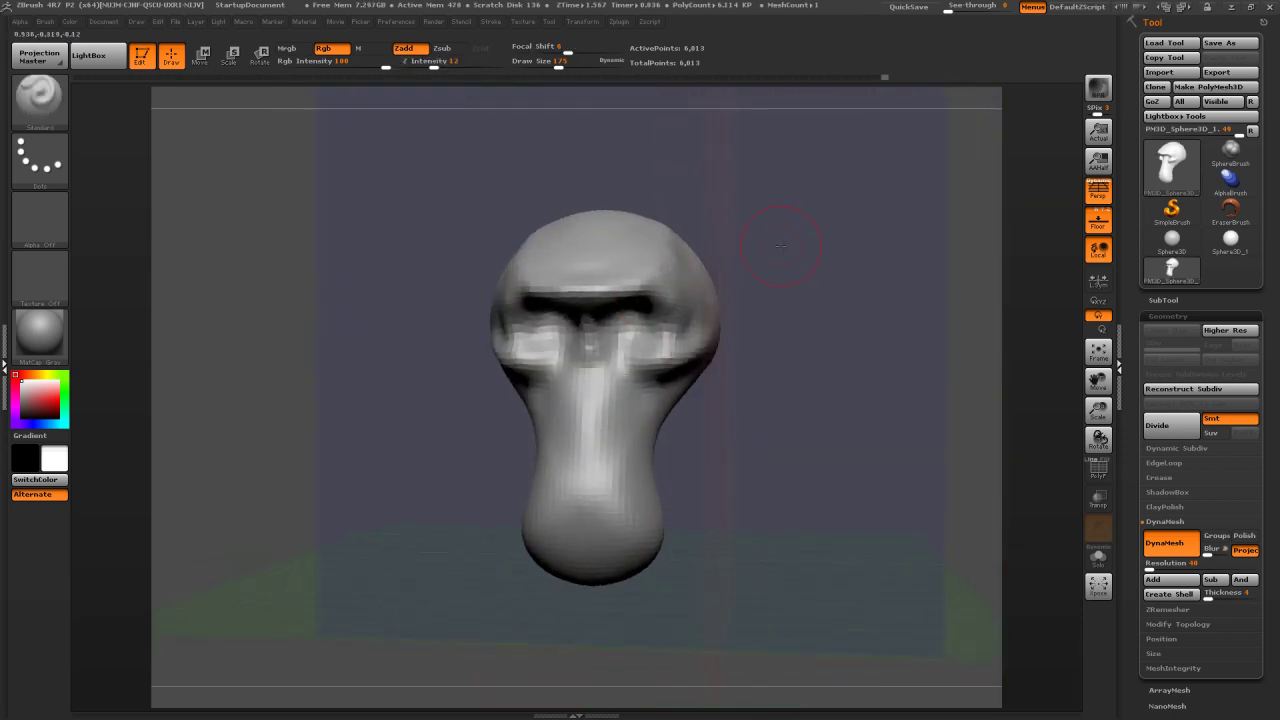
Refine the eye sockets below the brow with a Standard brush stroke
{"action": "left_click_drag", "start_coordinate": [780, 251], "coordinate": [836, 251]}
{"action": "left_click_drag", "start_coordinate": [649, 312], "coordinate": [654, 334]}
{"action": "left_click_drag", "start_coordinate": [860, 375], "coordinate": [737, 376]}
{"action": "mouse_move", "coordinate": [799, 446]}
{"action": "left_mouse_down"}
{"action": "mouse_move", "coordinate": [823, 437]}
{"action": "mouse_move", "coordinate": [750, 450]}
{"action": "left_mouse_up"}
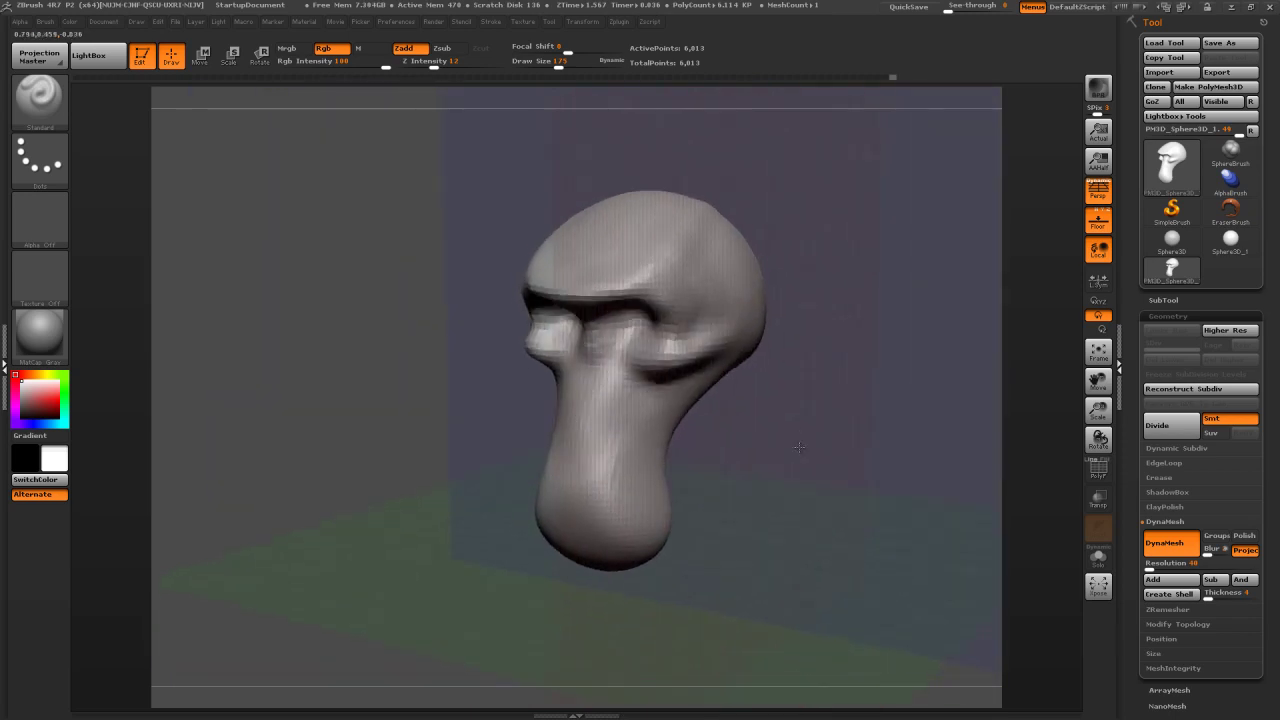
{"action": "left_click_drag", "start_coordinate": [846, 222], "coordinate": [898, 194]}
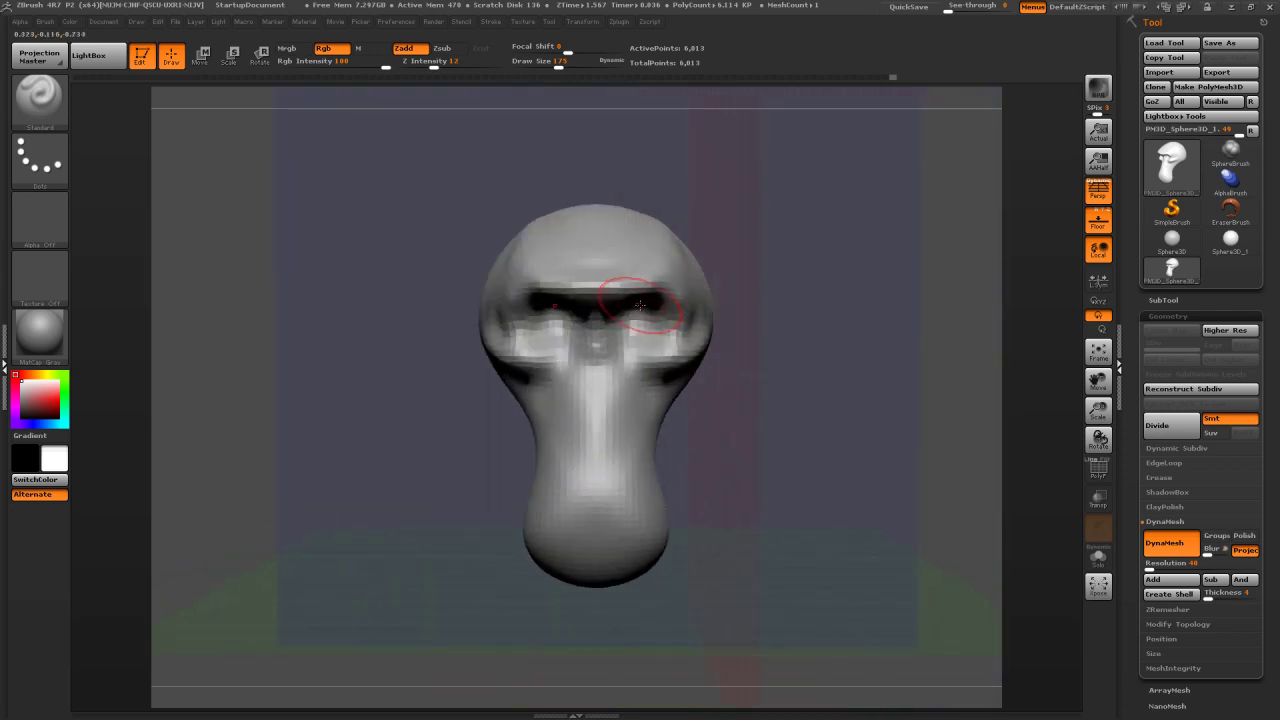
Reshape the cheekbones and outer eye sockets with the Move brush, using a draw size of 226
{"action": "key", "text": "b"}
{"action": "key", "text": "m"}
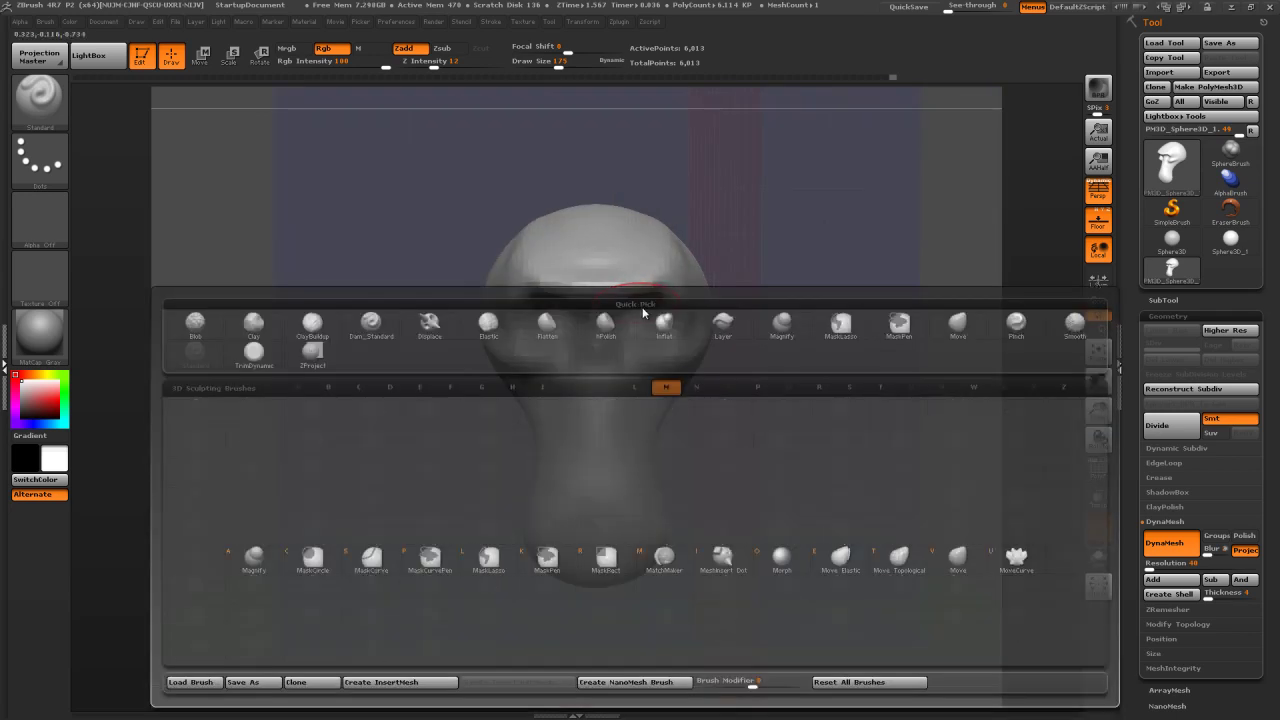
{"action": "key", "text": "v"}
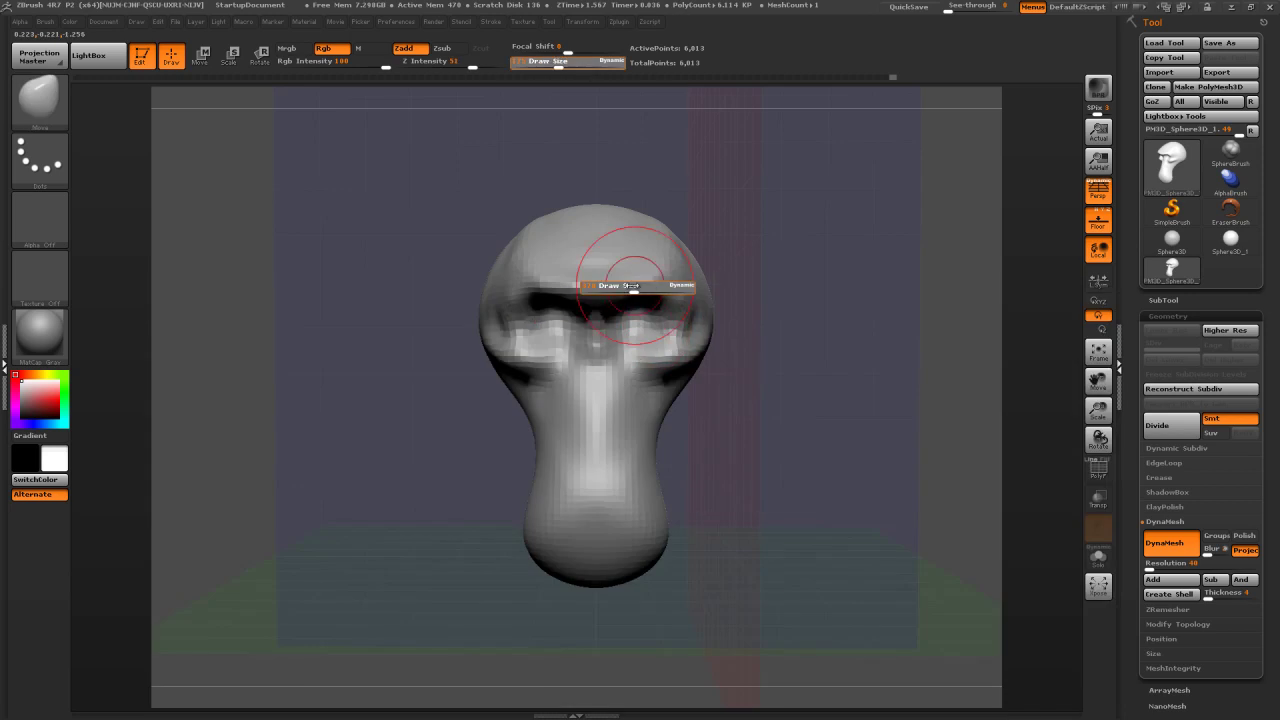
{"action": "key", "text": "s"}
{"action": "left_click_drag", "start_coordinate": [710, 301], "coordinate": [693, 302]}
{"action": "left_click_drag", "start_coordinate": [667, 346], "coordinate": [690, 328]}
{"action": "mouse_move", "coordinate": [858, 309]}
{"action": "left_mouse_down"}
{"action": "mouse_move", "coordinate": [701, 280]}
{"action": "mouse_move", "coordinate": [667, 289]}
{"action": "mouse_move", "coordinate": [785, 298]}
{"action": "left_mouse_up"}
{"action": "key", "text": "s"}
{"action": "mouse_move", "coordinate": [692, 303]}
{"action": "left_mouse_down"}
{"action": "mouse_move", "coordinate": [677, 304]}
{"action": "mouse_move", "coordinate": [683, 331]}
{"action": "left_mouse_up"}
{"action": "left_click_drag", "start_coordinate": [835, 318], "coordinate": [700, 326]}
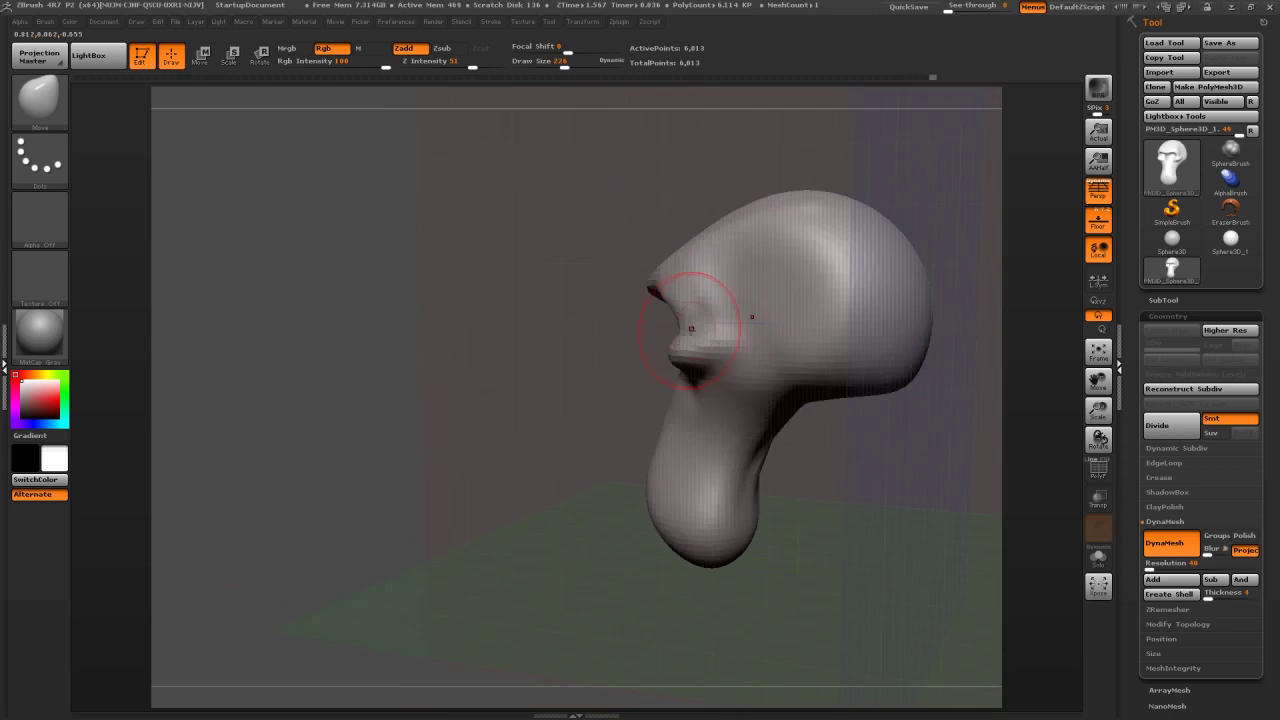
Push the underside of the outer cheekbones upward with the Move brush
{"action": "mouse_move", "coordinate": [543, 339]}
{"action": "left_mouse_down"}
{"action": "mouse_move", "coordinate": [673, 353]}
{"action": "mouse_move", "coordinate": [668, 372]}
{"action": "left_mouse_up"}
{"action": "mouse_move", "coordinate": [668, 375]}
{"action": "right_mouse_down"}
{"action": "mouse_move", "coordinate": [760, 385]}
{"action": "mouse_move", "coordinate": [621, 399]}
{"action": "right_mouse_up"}
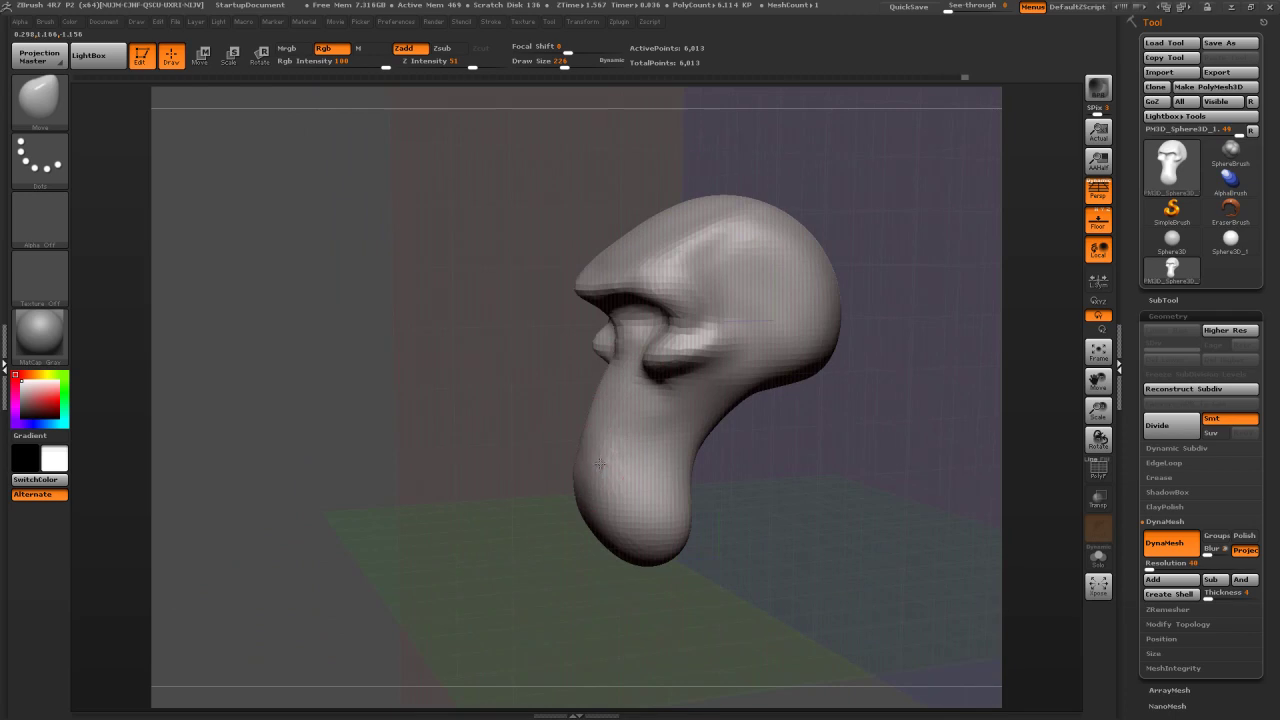
{"action": "mouse_move", "coordinate": [930, 239]}
{"action": "left_mouse_down"}
{"action": "mouse_move", "coordinate": [963, 234]}
{"action": "mouse_move", "coordinate": [687, 332]}
{"action": "left_mouse_up"}
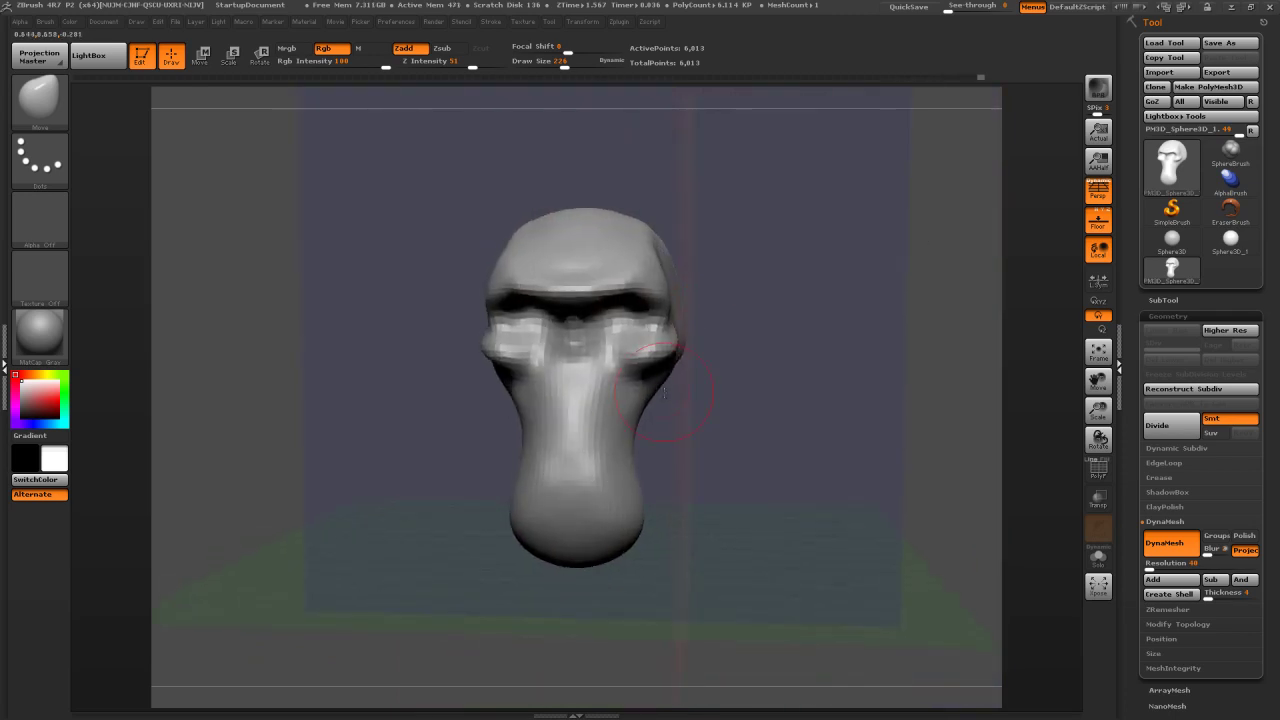
{"action": "left_click_drag", "start_coordinate": [649, 377], "coordinate": [660, 345]}
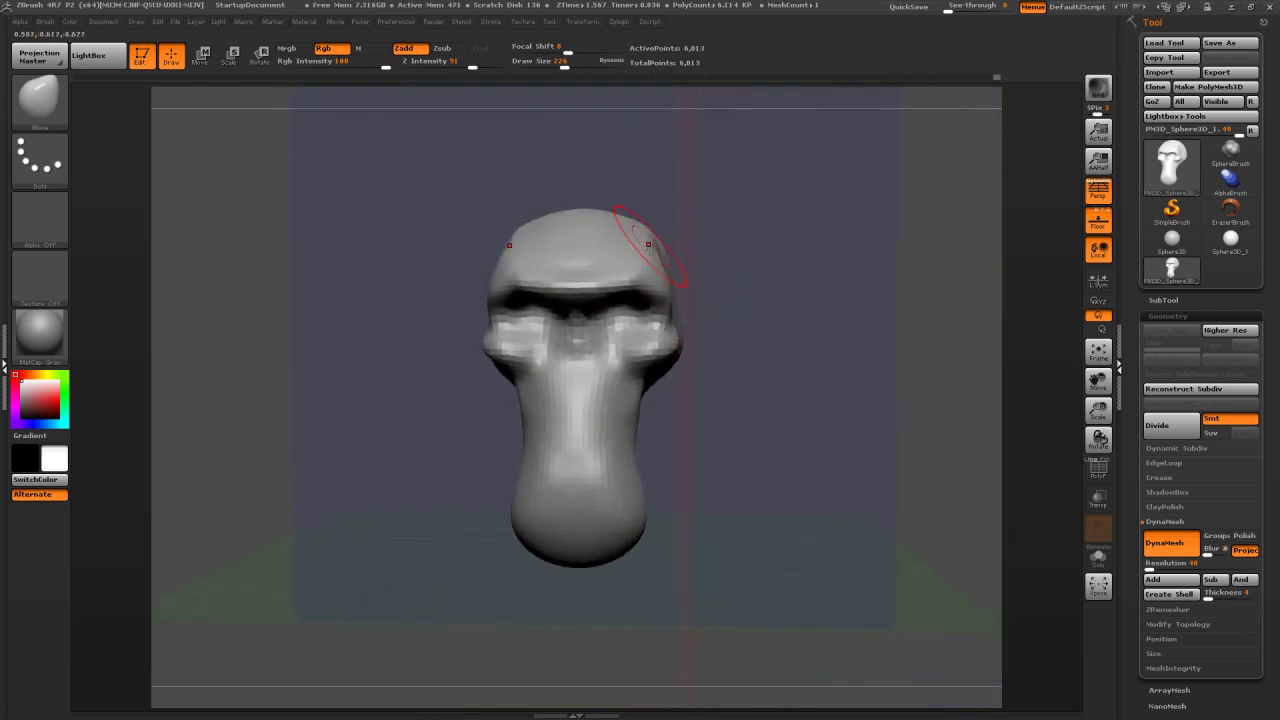
Reshape the top, back and base of the skull with a larger Move brush
{"action": "key", "text": "s"}
{"action": "left_click_drag", "start_coordinate": [550, 207], "coordinate": [583, 196]}
{"action": "mouse_move", "coordinate": [785, 200]}
{"action": "left_mouse_down"}
{"action": "mouse_move", "coordinate": [697, 205]}
{"action": "mouse_move", "coordinate": [690, 230]}
{"action": "left_mouse_up"}
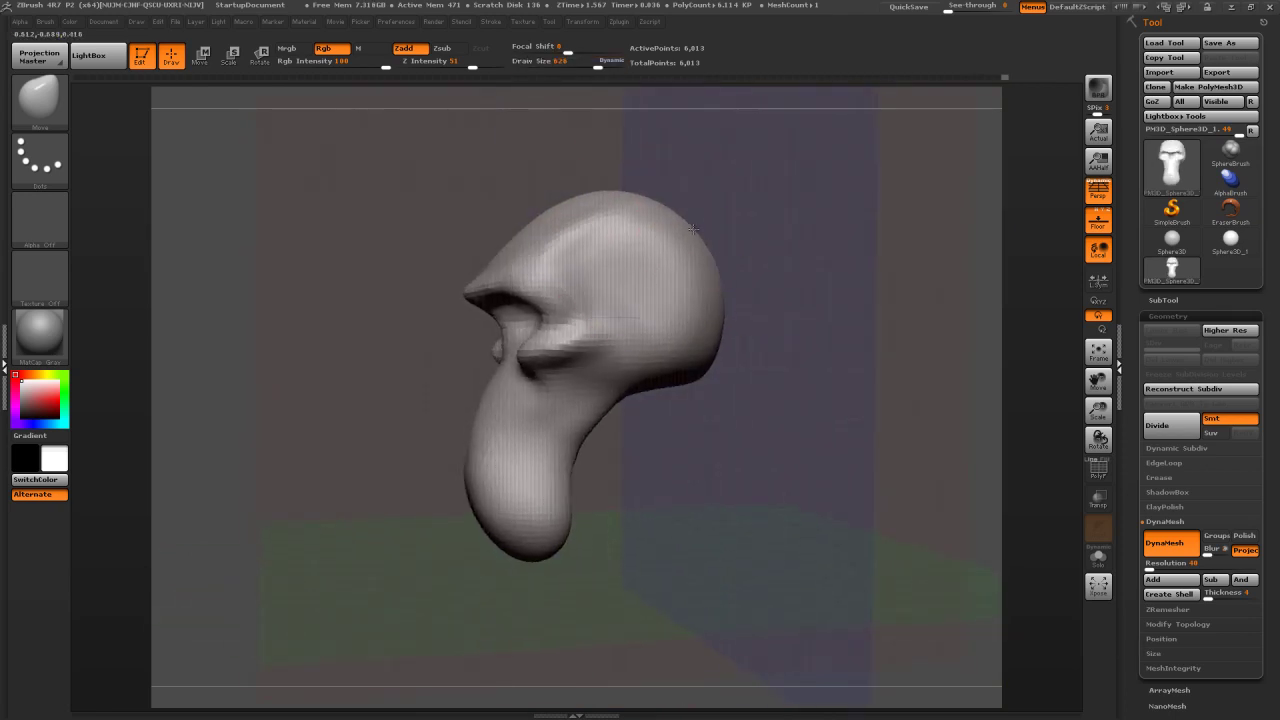
{"action": "mouse_move", "coordinate": [655, 380]}
{"action": "left_mouse_down"}
{"action": "mouse_move", "coordinate": [645, 392]}
{"action": "mouse_move", "coordinate": [597, 366]}
{"action": "mouse_move", "coordinate": [614, 329]}
{"action": "mouse_move", "coordinate": [641, 343]}
{"action": "mouse_move", "coordinate": [610, 312]}
{"action": "mouse_move", "coordinate": [631, 350]}
{"action": "mouse_move", "coordinate": [617, 357]}
{"action": "left_mouse_up"}
{"action": "key", "text": "s"}
{"action": "key", "text": "s"}
{"action": "key", "text": "s"}
{"action": "mouse_move", "coordinate": [750, 345]}
{"action": "left_mouse_down"}
{"action": "mouse_move", "coordinate": [680, 330]}
{"action": "mouse_move", "coordinate": [718, 318]}
{"action": "left_mouse_up"}
{"action": "mouse_move", "coordinate": [850, 305]}
{"action": "left_mouse_down"}
{"action": "mouse_move", "coordinate": [682, 284]}
{"action": "mouse_move", "coordinate": [561, 318]}
{"action": "mouse_move", "coordinate": [563, 344]}
{"action": "mouse_move", "coordinate": [637, 348]}
{"action": "mouse_move", "coordinate": [758, 308]}
{"action": "left_mouse_up"}
Pull the brow up into two arches over the eye sockets with the Move brush and remesh the head
{"action": "right_click_drag", "start_coordinate": [660, 195], "coordinate": [661, 317], "text": "alt"}
{"action": "key", "text": "s"}
{"action": "left_click_drag", "start_coordinate": [674, 310], "coordinate": [657, 311]}
{"action": "mouse_move", "coordinate": [728, 274]}
{"action": "left_mouse_down"}
{"action": "mouse_move", "coordinate": [690, 300]}
{"action": "mouse_move", "coordinate": [716, 328]}
{"action": "left_mouse_up"}
{"action": "left_click_drag", "start_coordinate": [770, 210], "coordinate": [822, 225]}
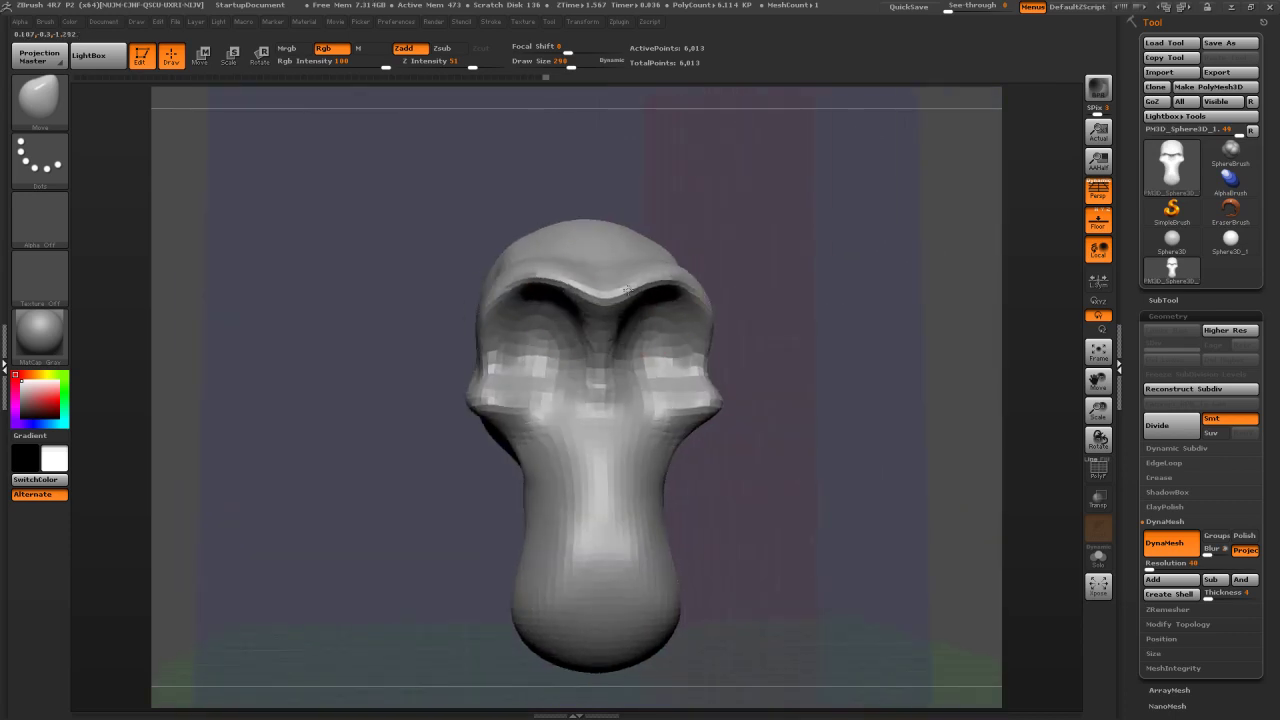
{"action": "left_click_drag", "start_coordinate": [745, 257], "coordinate": [570, 440]}
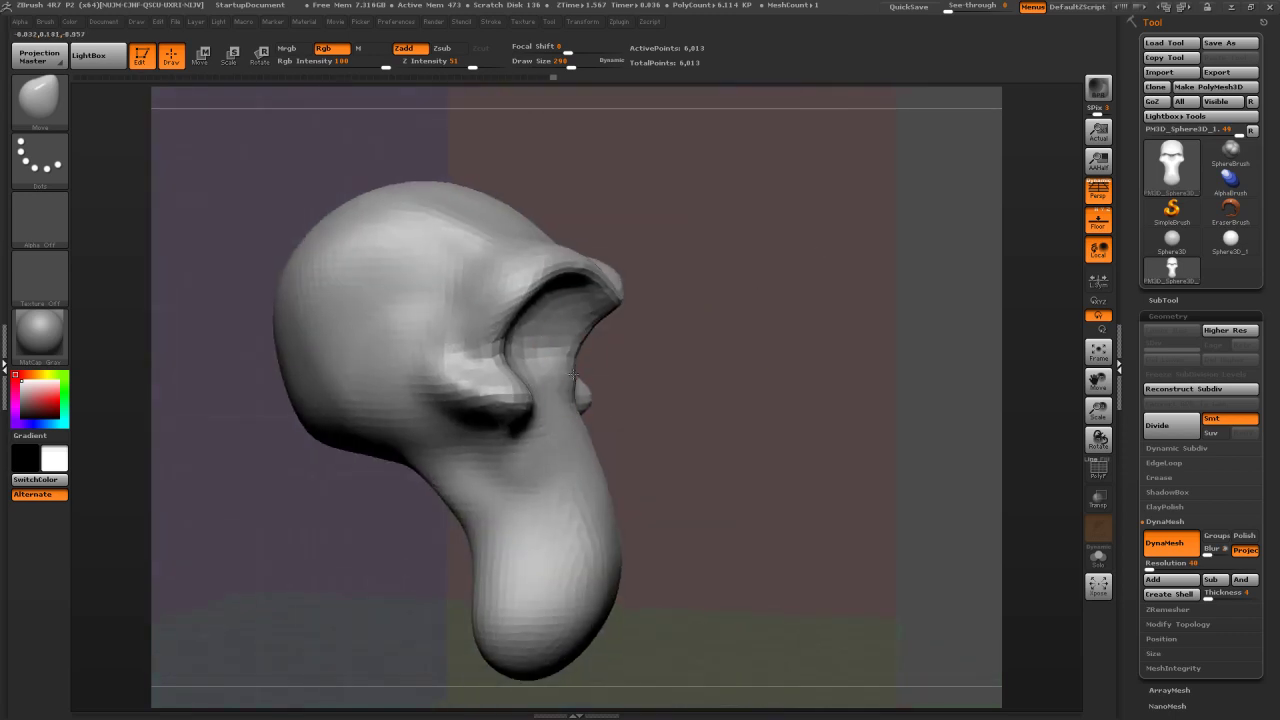
{"action": "left_click_drag", "start_coordinate": [634, 340], "coordinate": [852, 240]}
{"action": "mouse_move", "coordinate": [878, 350]}
{"action": "left_mouse_down", "text": "alt"}
{"action": "mouse_move", "coordinate": [846, 337]}
{"action": "mouse_move", "coordinate": [930, 335]}
{"action": "mouse_move", "coordinate": [775, 342]}
{"action": "left_mouse_up", "text": "alt"}
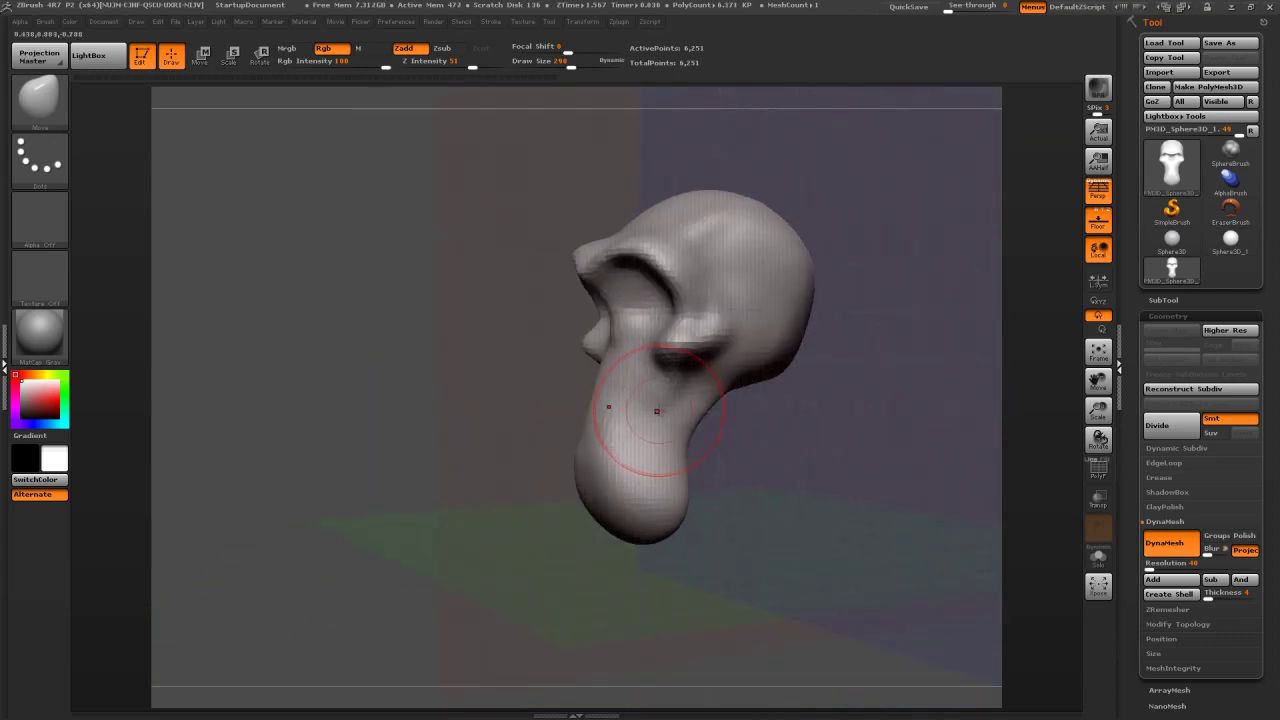
Build up the chin and lower jaw using the Standard brush at a draw size of 175
{"action": "key", "text": "b"}
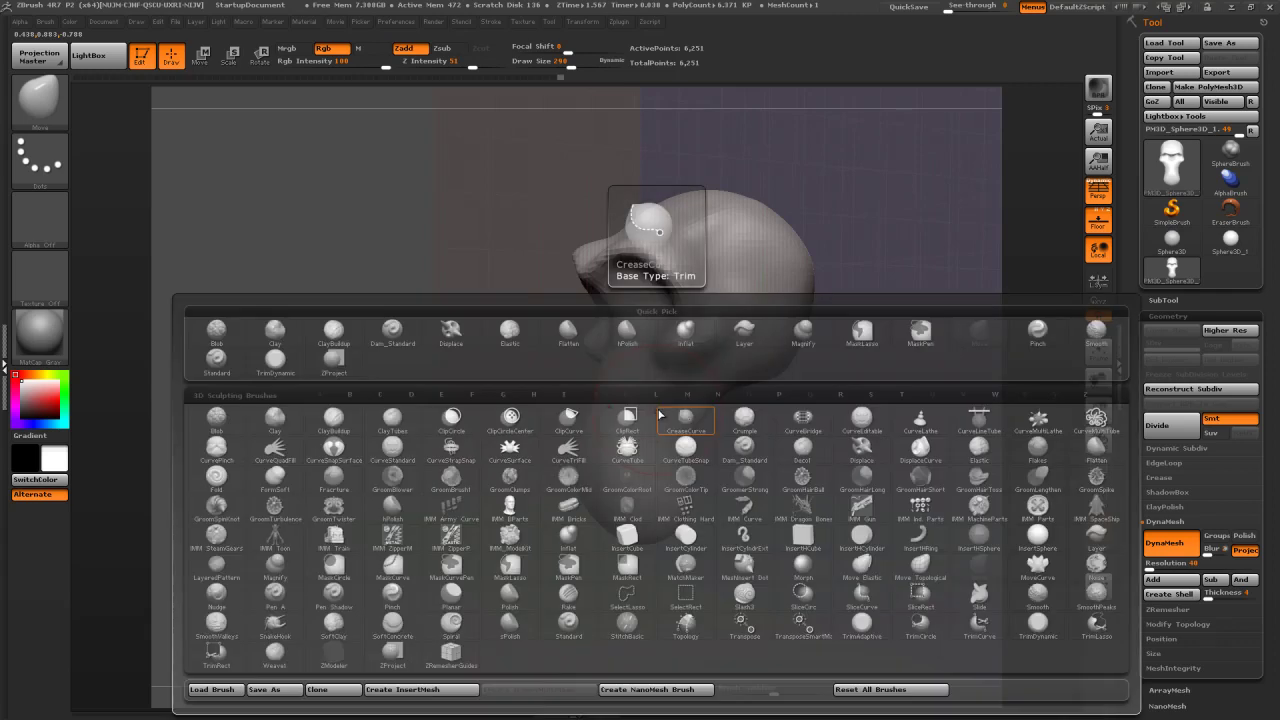
{"action": "key", "text": "s"}
{"action": "key", "text": "t"}
{"action": "key", "text": "s"}
{"action": "left_click_drag", "start_coordinate": [666, 423], "coordinate": [650, 425]}
{"action": "left_click_drag", "start_coordinate": [746, 441], "coordinate": [820, 442]}
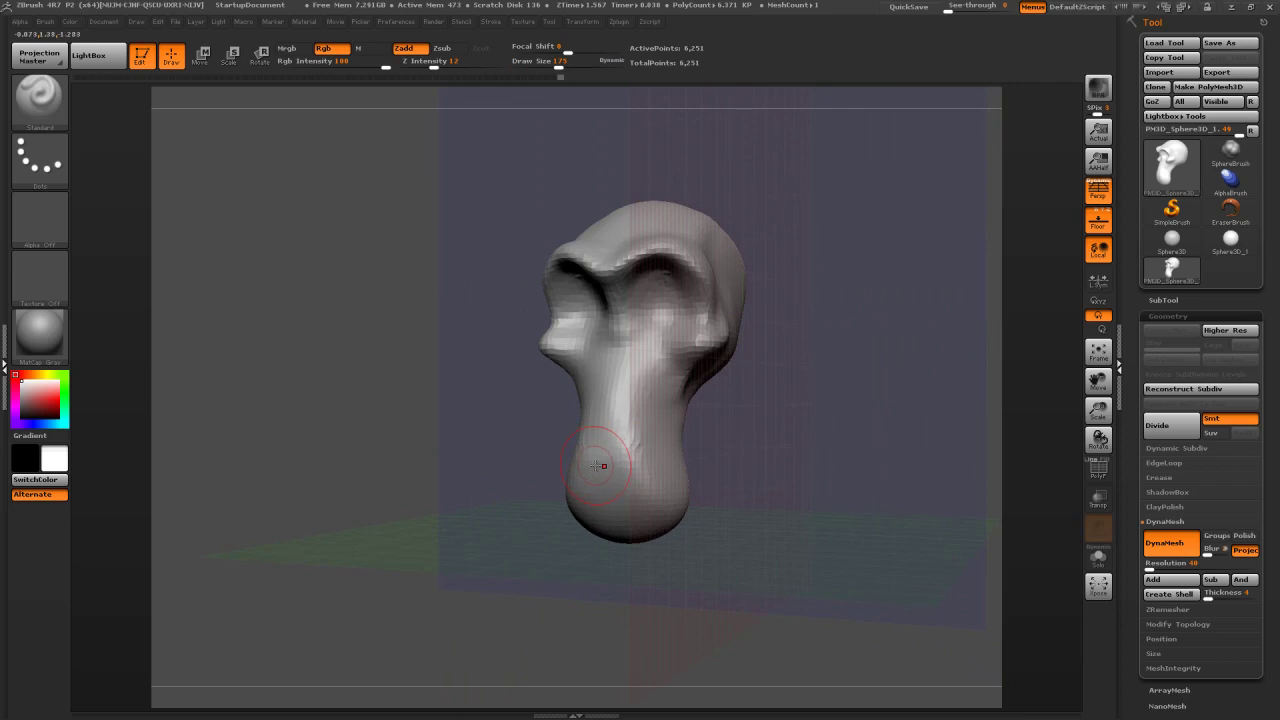
{"action": "mouse_move", "coordinate": [764, 461]}
{"action": "left_mouse_down"}
{"action": "mouse_move", "coordinate": [620, 532]}
{"action": "mouse_move", "coordinate": [662, 525]}
{"action": "mouse_move", "coordinate": [615, 535]}
{"action": "mouse_move", "coordinate": [671, 504]}
{"action": "mouse_move", "coordinate": [650, 512]}
{"action": "left_mouse_up"}
{"action": "mouse_move", "coordinate": [767, 490]}
{"action": "left_mouse_down"}
{"action": "mouse_move", "coordinate": [707, 548]}
{"action": "mouse_move", "coordinate": [752, 488]}
{"action": "mouse_move", "coordinate": [772, 410]}
{"action": "mouse_move", "coordinate": [904, 445]}
{"action": "mouse_move", "coordinate": [876, 450]}
{"action": "left_mouse_up"}
Smooth the sides of the chin and lower jaw
{"action": "left_click_drag", "start_coordinate": [730, 484], "coordinate": [648, 499], "text": "shift"}
{"action": "mouse_move", "coordinate": [675, 450]}
{"action": "left_mouse_down", "text": "shift"}
{"action": "mouse_move", "coordinate": [705, 440]}
{"action": "mouse_move", "coordinate": [739, 503]}
{"action": "left_mouse_up", "text": "shift"}
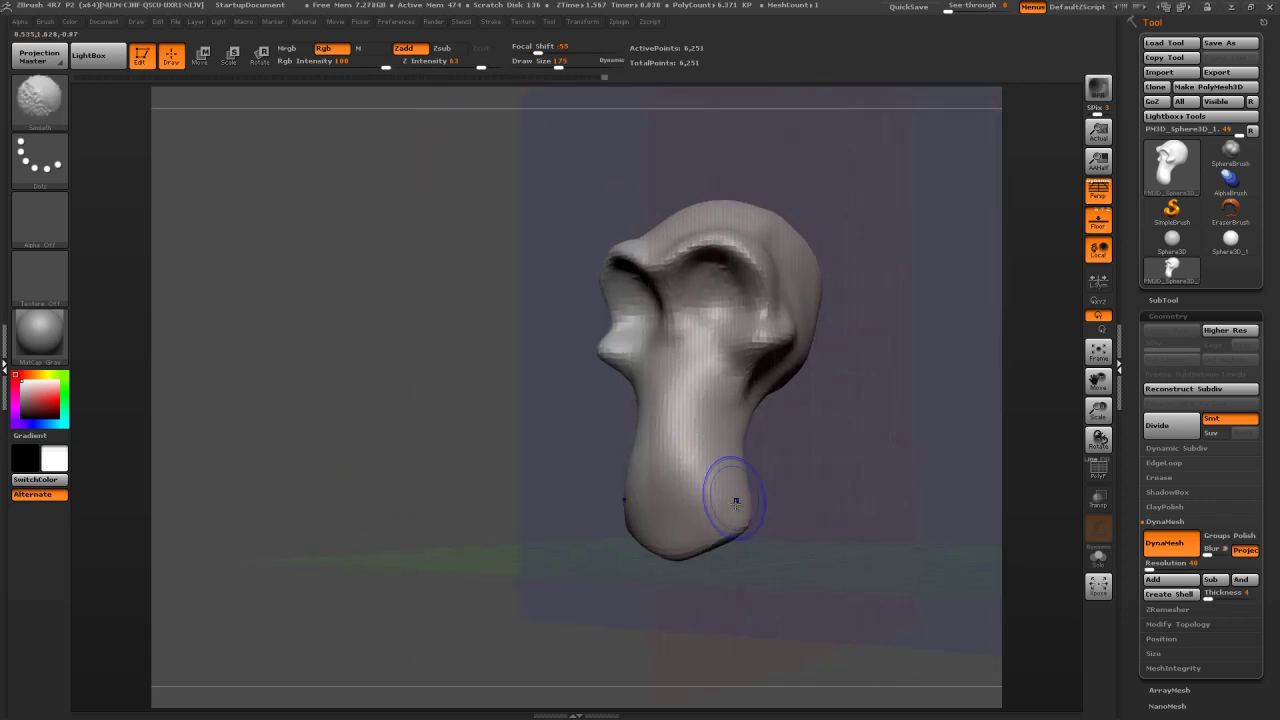
{"action": "left_click_drag", "start_coordinate": [823, 494], "coordinate": [703, 448]}
Sculpt horizontal ridges across the upper jaw and above the chin using the Standard brush at a draw size of 82
{"action": "left_click_drag", "start_coordinate": [800, 440], "coordinate": [845, 445]}
{"action": "key", "text": "s"}
{"action": "left_click_drag", "start_coordinate": [724, 448], "coordinate": [700, 448]}
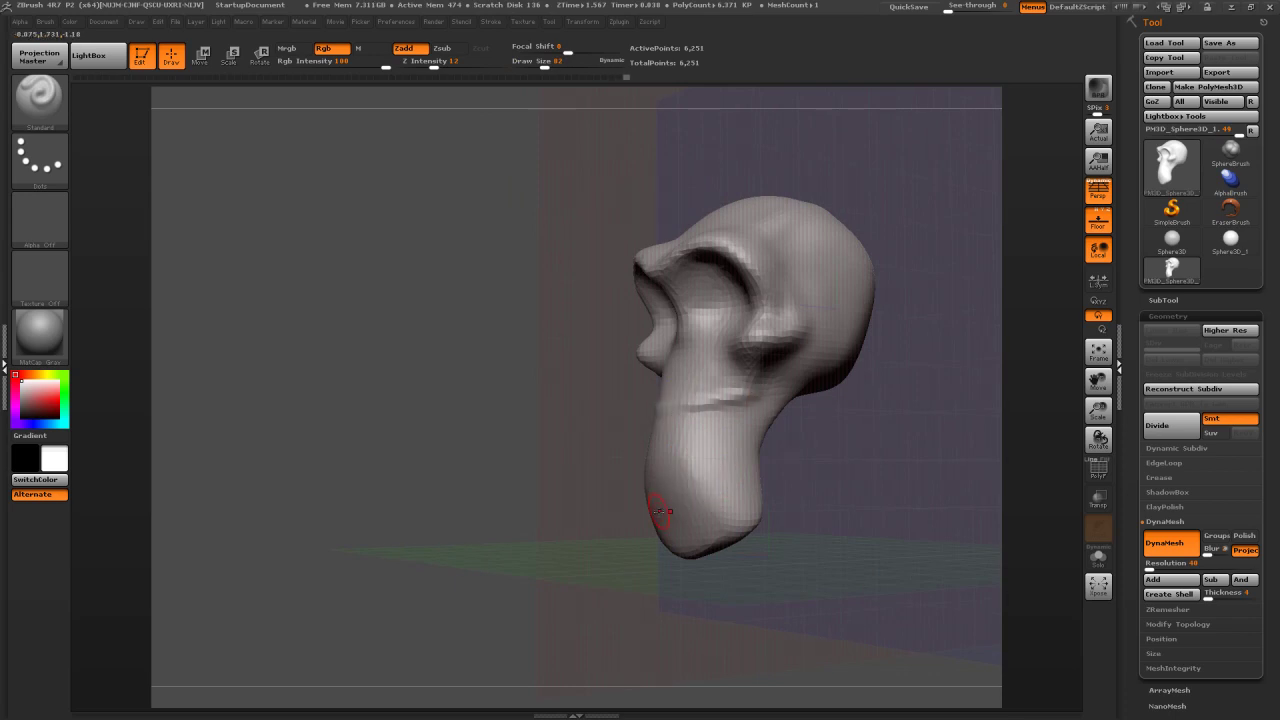
{"action": "mouse_move", "coordinate": [831, 462]}
{"action": "left_mouse_down"}
{"action": "mouse_move", "coordinate": [899, 463]}
{"action": "mouse_move", "coordinate": [577, 493]}
{"action": "left_mouse_up"}
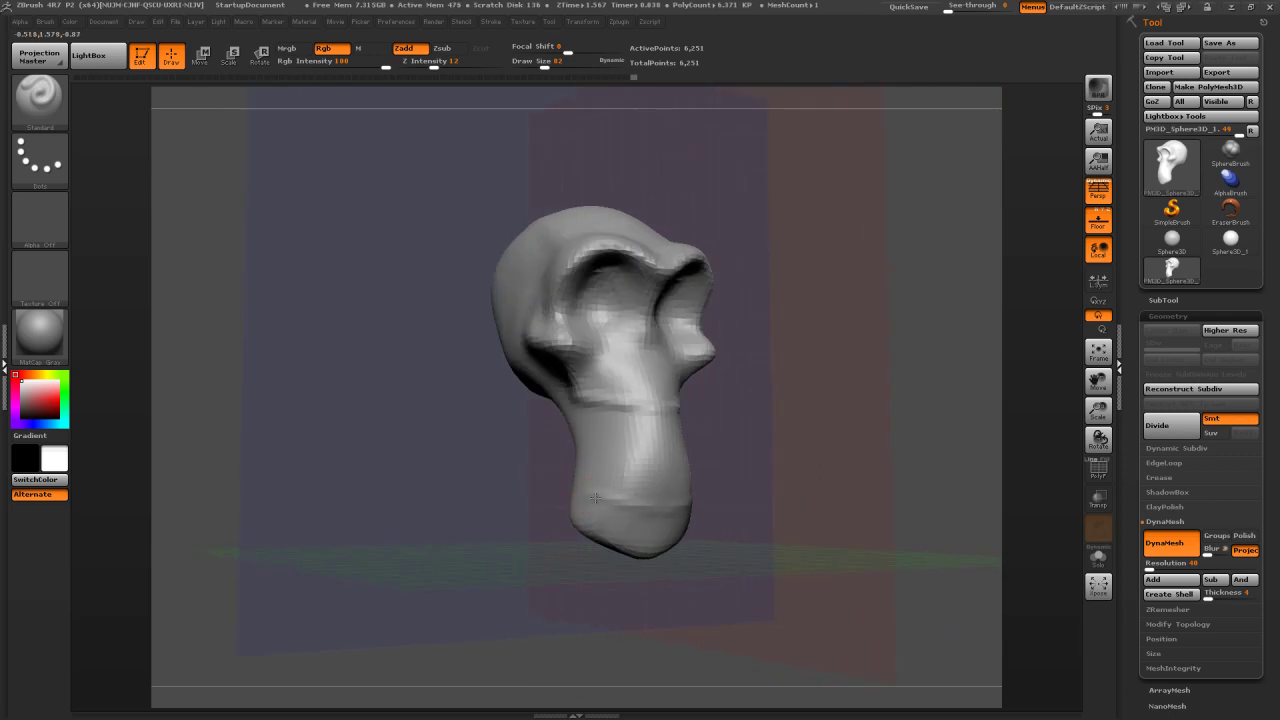
{"action": "key", "text": "shift"}
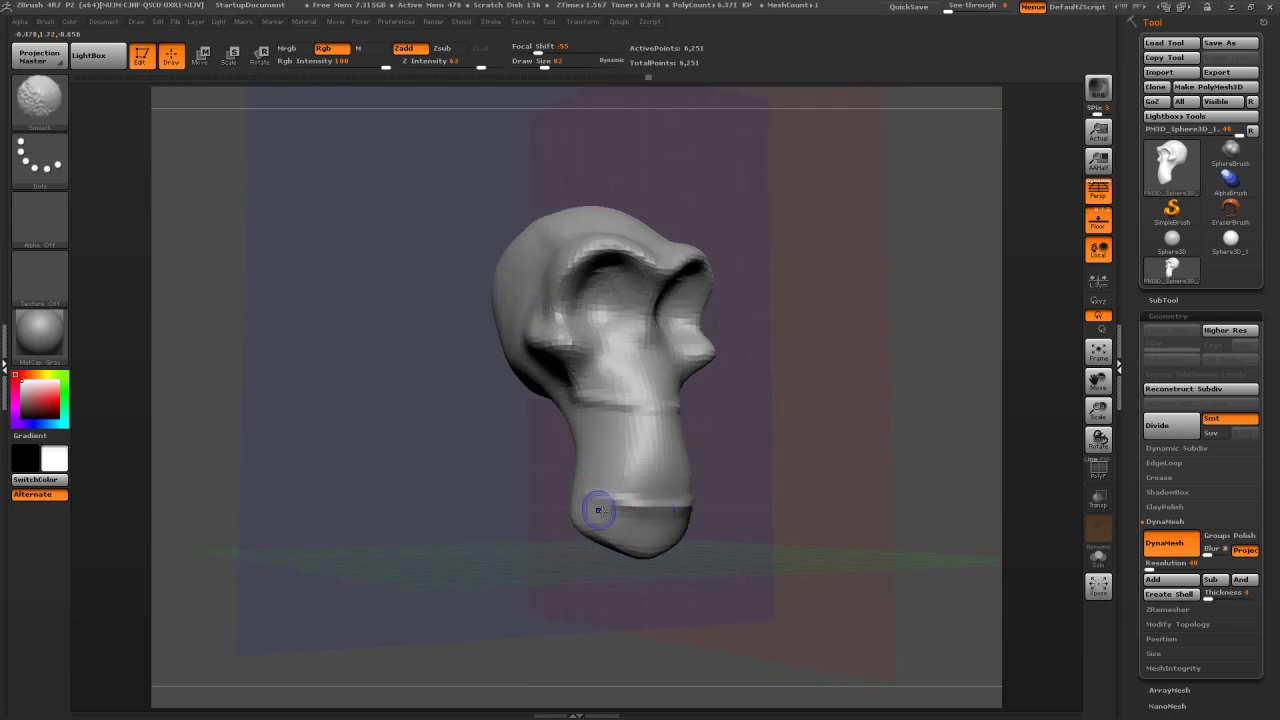
{"action": "mouse_move", "coordinate": [791, 424]}
{"action": "left_mouse_down"}
{"action": "mouse_move", "coordinate": [560, 405]}
{"action": "mouse_move", "coordinate": [605, 409]}
{"action": "mouse_move", "coordinate": [576, 412]}
{"action": "left_mouse_up"}
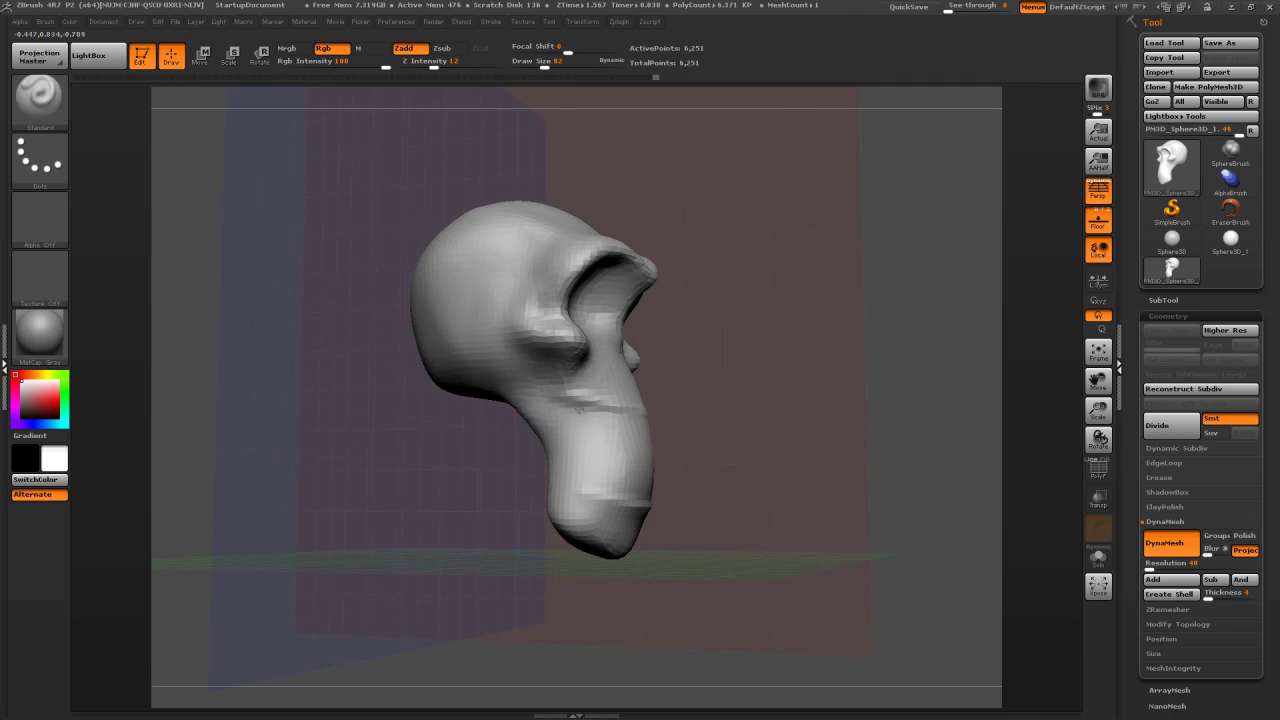
{"action": "left_click_drag", "start_coordinate": [577, 465], "coordinate": [730, 424]}
Narrow the sides of the jaw and chin with a large Move brush
{"action": "key", "text": "b"}
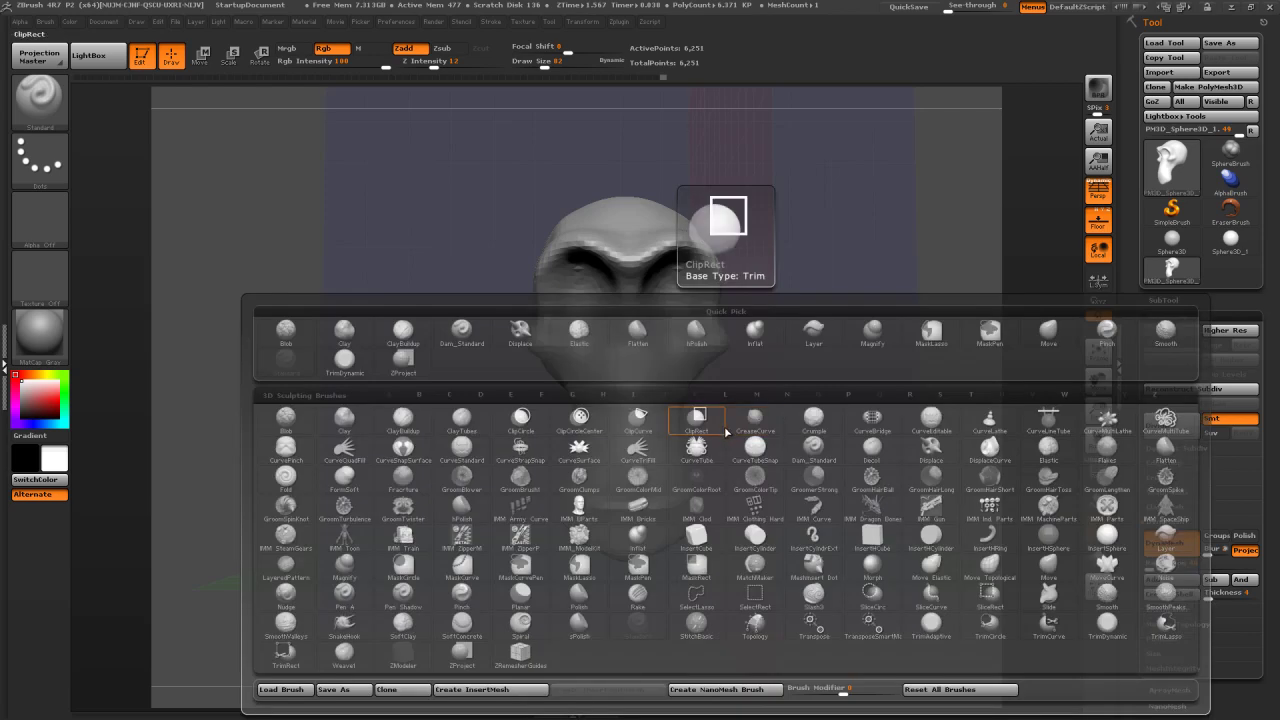
{"action": "key", "text": "m"}
{"action": "key", "text": "v"}
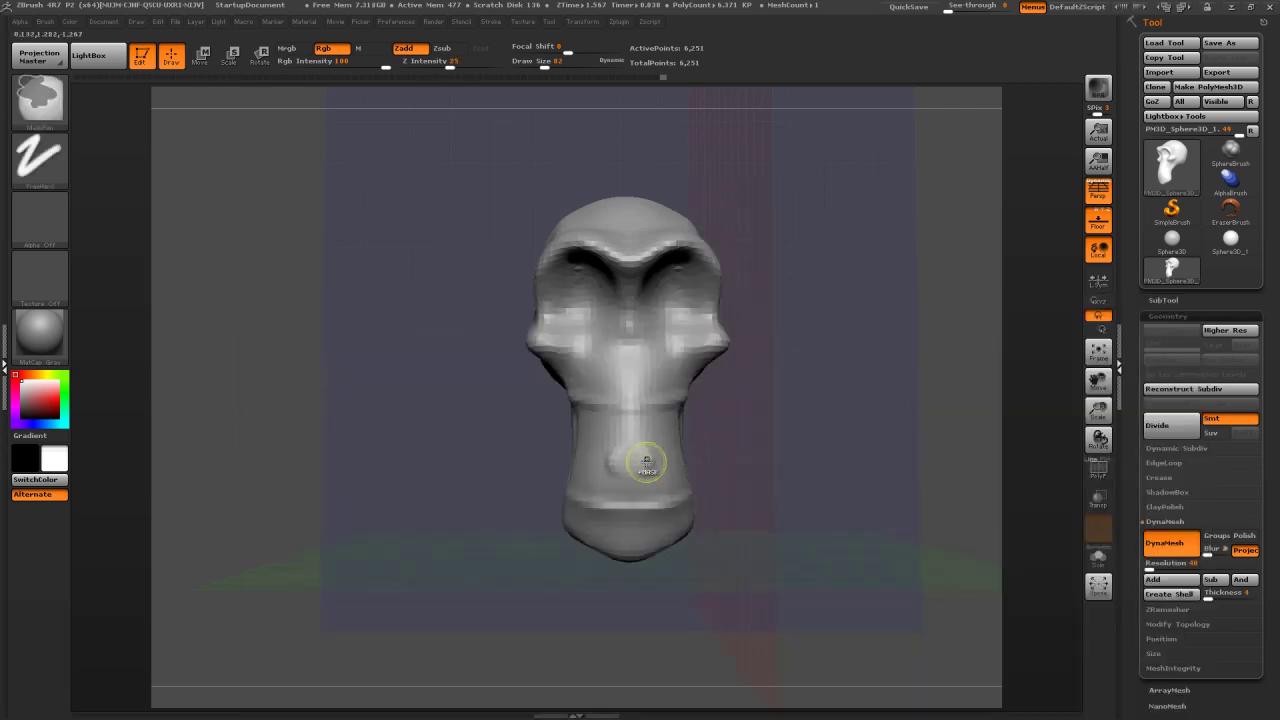
{"action": "key", "text": "s"}
{"action": "mouse_move", "coordinate": [643, 465]}
{"action": "left_mouse_down"}
{"action": "mouse_move", "coordinate": [716, 468]}
{"action": "mouse_move", "coordinate": [694, 482]}
{"action": "left_mouse_up"}
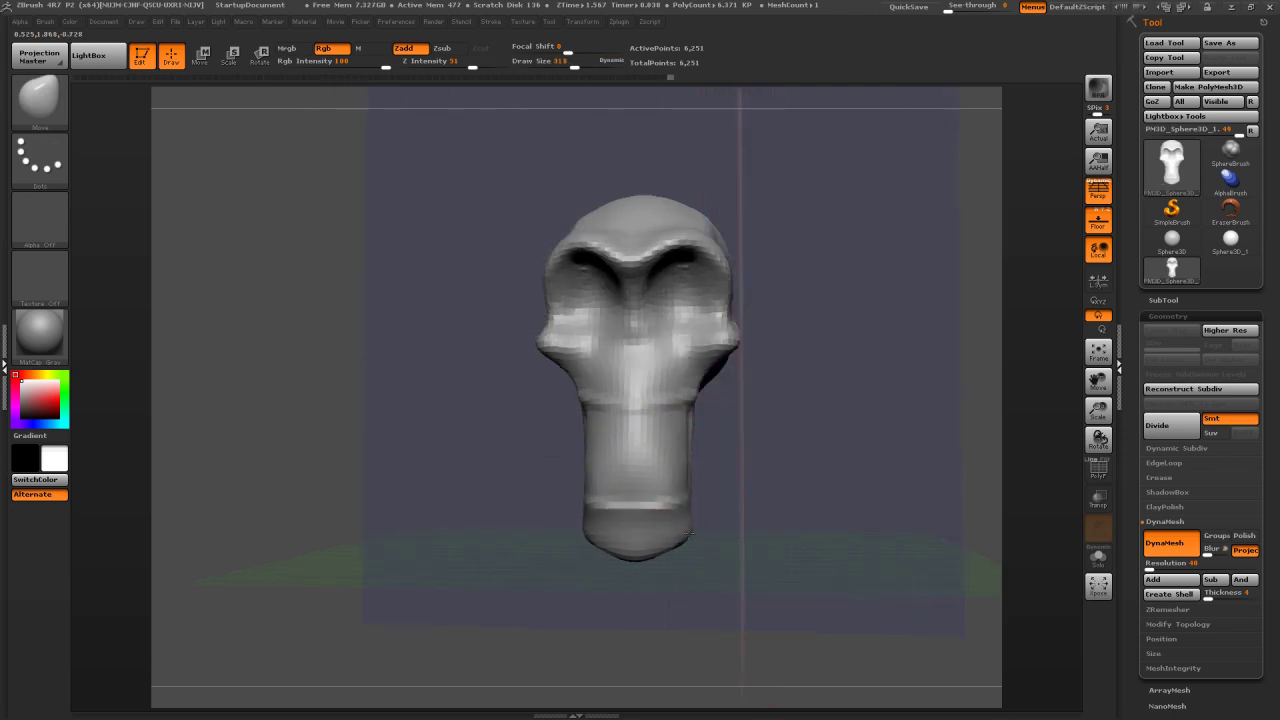
{"action": "mouse_move", "coordinate": [686, 534]}
{"action": "left_mouse_down"}
{"action": "mouse_move", "coordinate": [520, 480]}
{"action": "mouse_move", "coordinate": [505, 470]}
{"action": "mouse_move", "coordinate": [515, 465]}
{"action": "left_mouse_up"}
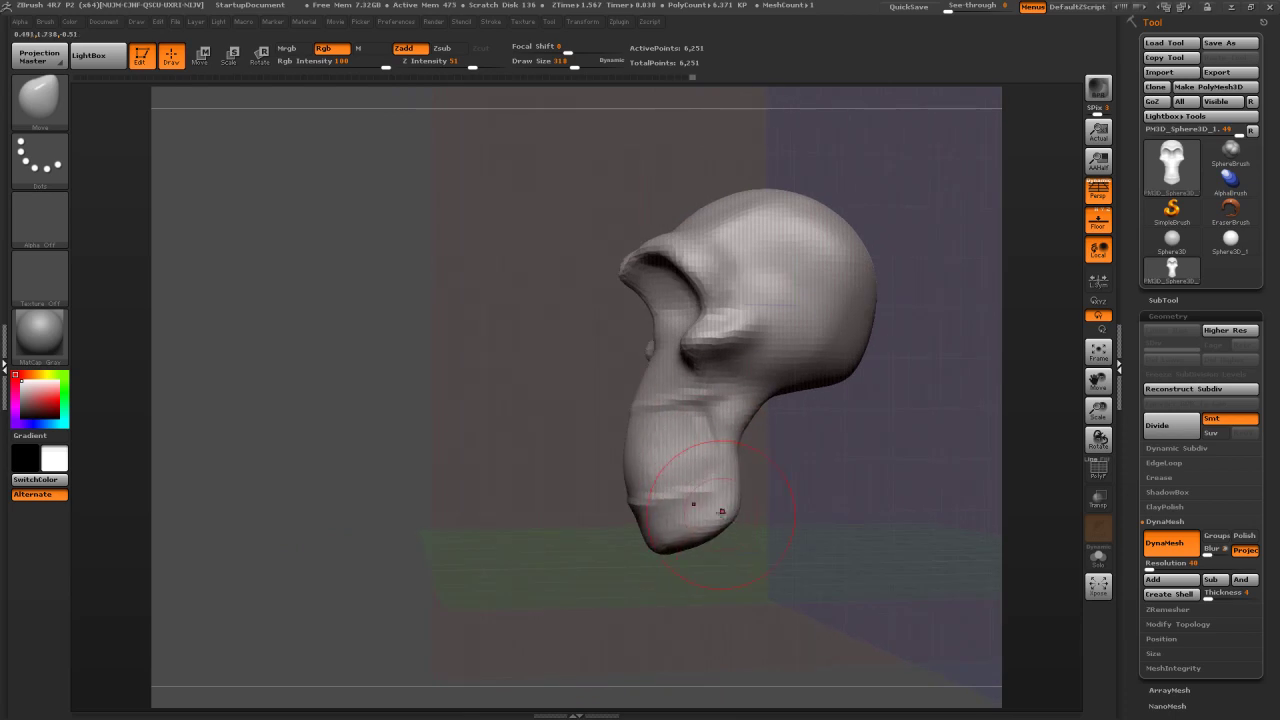
Paint a mask over the brow, eye sockets, cheekbones and upper jaw at a draw size of 175
{"action": "mouse_move", "coordinate": [756, 436]}
{"action": "left_mouse_down"}
{"action": "mouse_move", "coordinate": [813, 465]}
{"action": "mouse_move", "coordinate": [874, 465]}
{"action": "mouse_move", "coordinate": [867, 410]}
{"action": "mouse_move", "coordinate": [812, 398]}
{"action": "mouse_move", "coordinate": [825, 445]}
{"action": "mouse_move", "coordinate": [873, 437]}
{"action": "left_mouse_up"}
{"action": "key", "text": "s"}
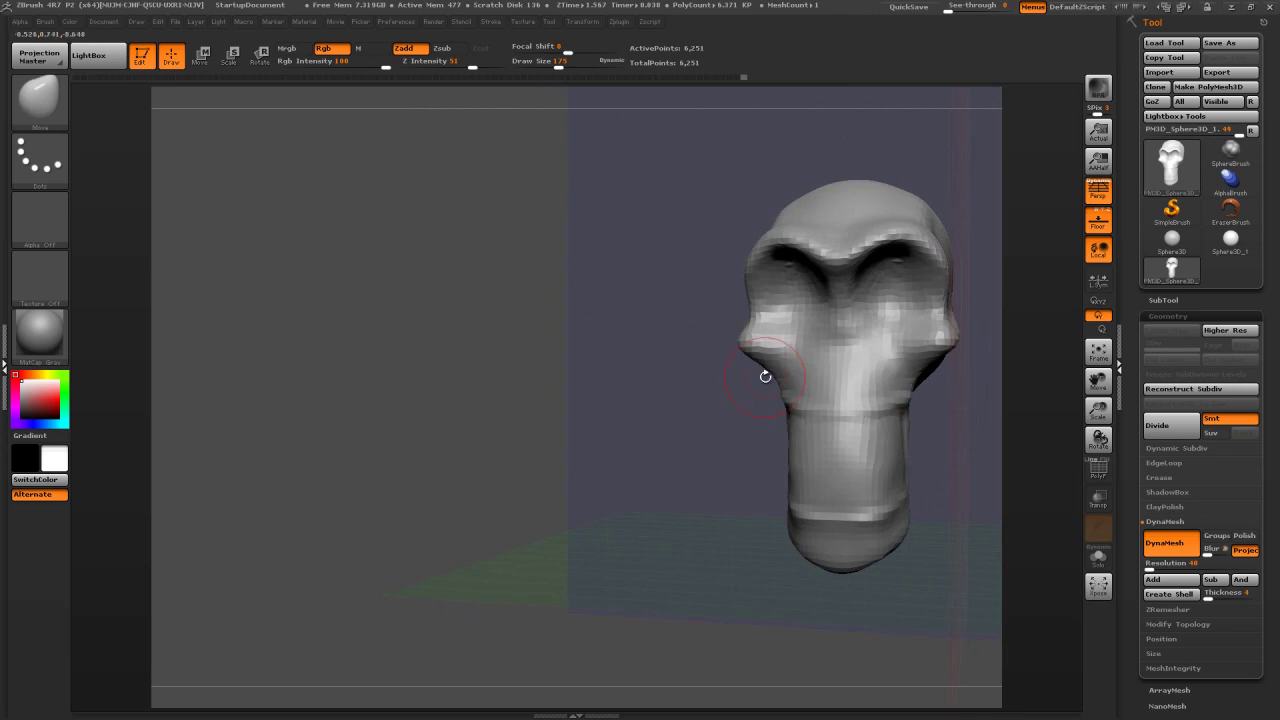
{"action": "left_click_drag", "start_coordinate": [652, 310], "coordinate": [394, 274], "text": "alt"}
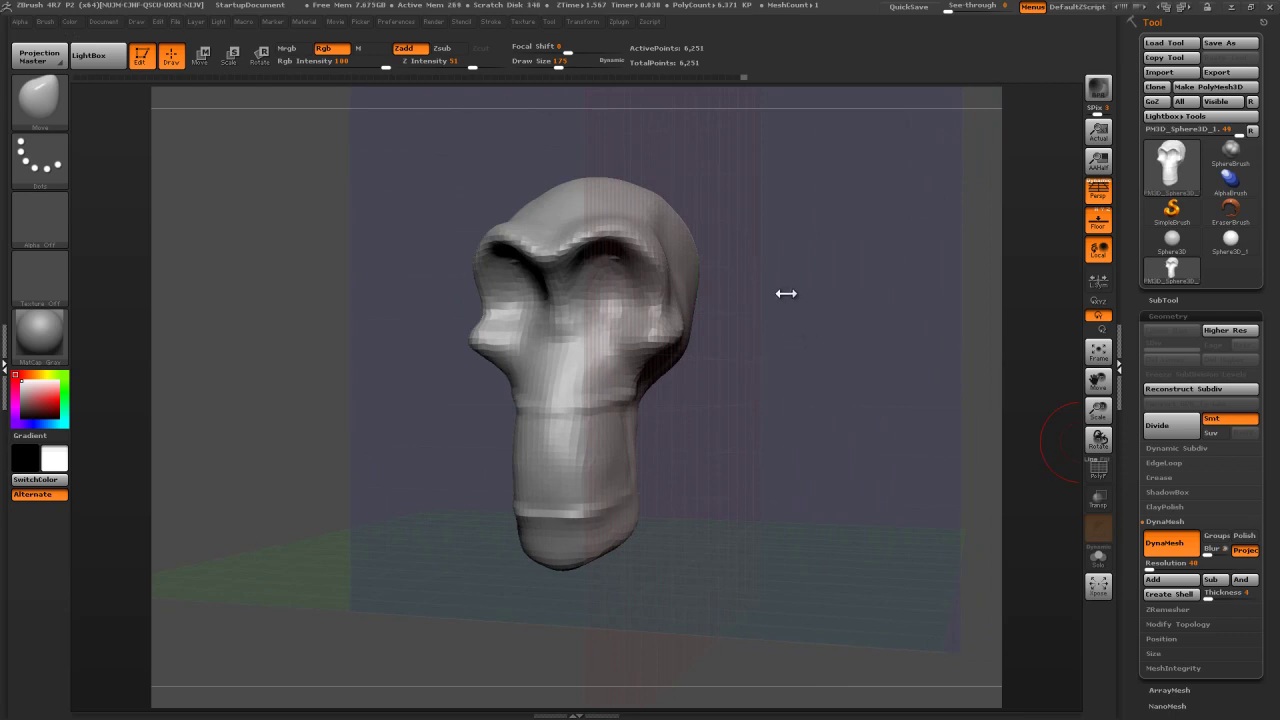
{"action": "mouse_move", "coordinate": [798, 234]}
{"action": "left_mouse_down"}
{"action": "mouse_move", "coordinate": [772, 240]}
{"action": "mouse_move", "coordinate": [785, 245]}
{"action": "left_mouse_up"}
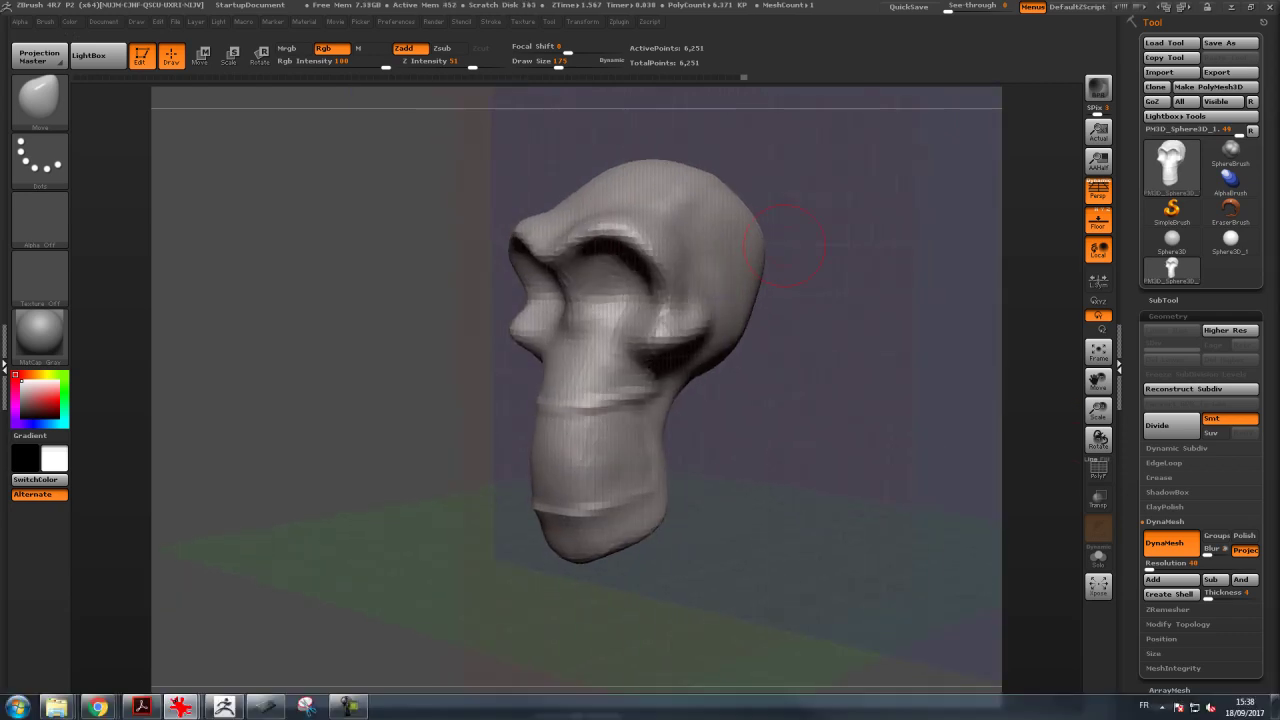
{"action": "right_click", "coordinate": [763, 142]}
{"action": "mouse_move", "coordinate": [914, 380]}
{"action": "left_mouse_down"}
{"action": "mouse_move", "coordinate": [890, 394]}
{"action": "mouse_move", "coordinate": [883, 371]}
{"action": "left_mouse_up"}
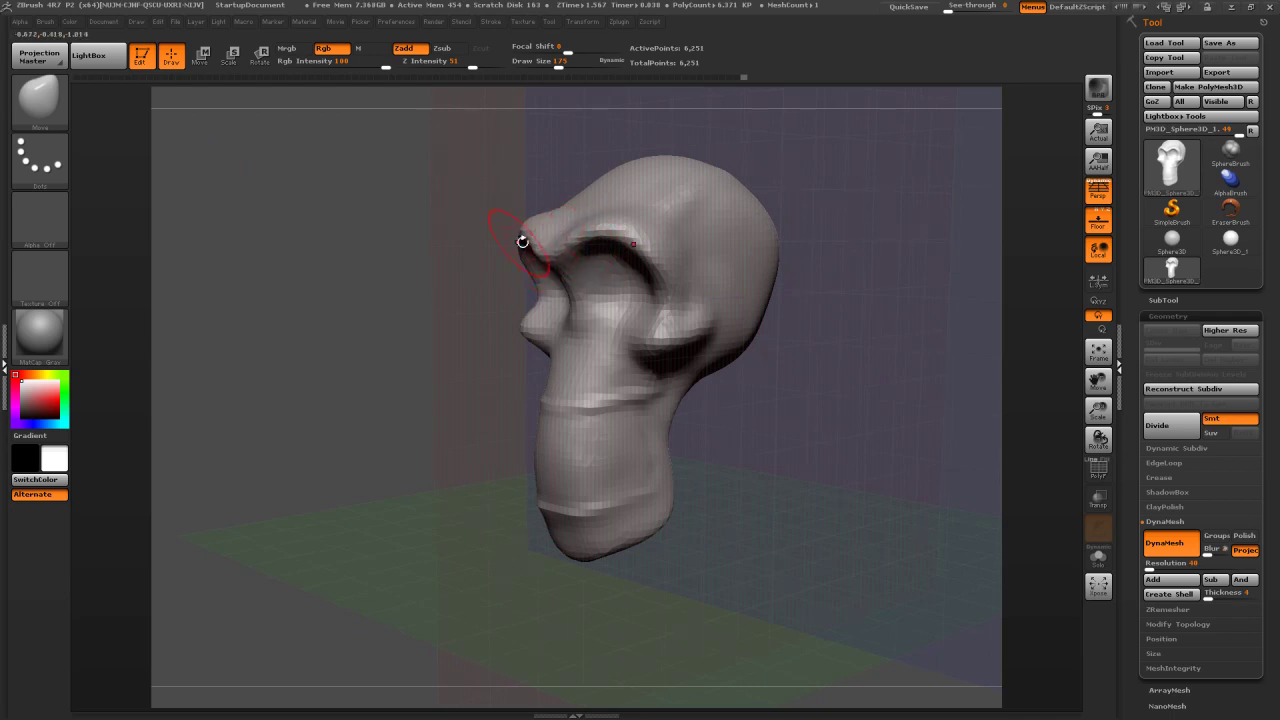
{"action": "mouse_move", "coordinate": [546, 247]}
{"action": "left_mouse_down", "text": "ctrl"}
{"action": "mouse_move", "coordinate": [640, 232]}
{"action": "mouse_move", "coordinate": [667, 247]}
{"action": "mouse_move", "coordinate": [708, 335]}
{"action": "mouse_move", "coordinate": [650, 354]}
{"action": "mouse_move", "coordinate": [615, 405]}
{"action": "mouse_move", "coordinate": [555, 385]}
{"action": "mouse_move", "coordinate": [580, 300]}
{"action": "mouse_move", "coordinate": [622, 323]}
{"action": "mouse_move", "coordinate": [627, 311]}
{"action": "left_mouse_up", "text": "ctrl"}
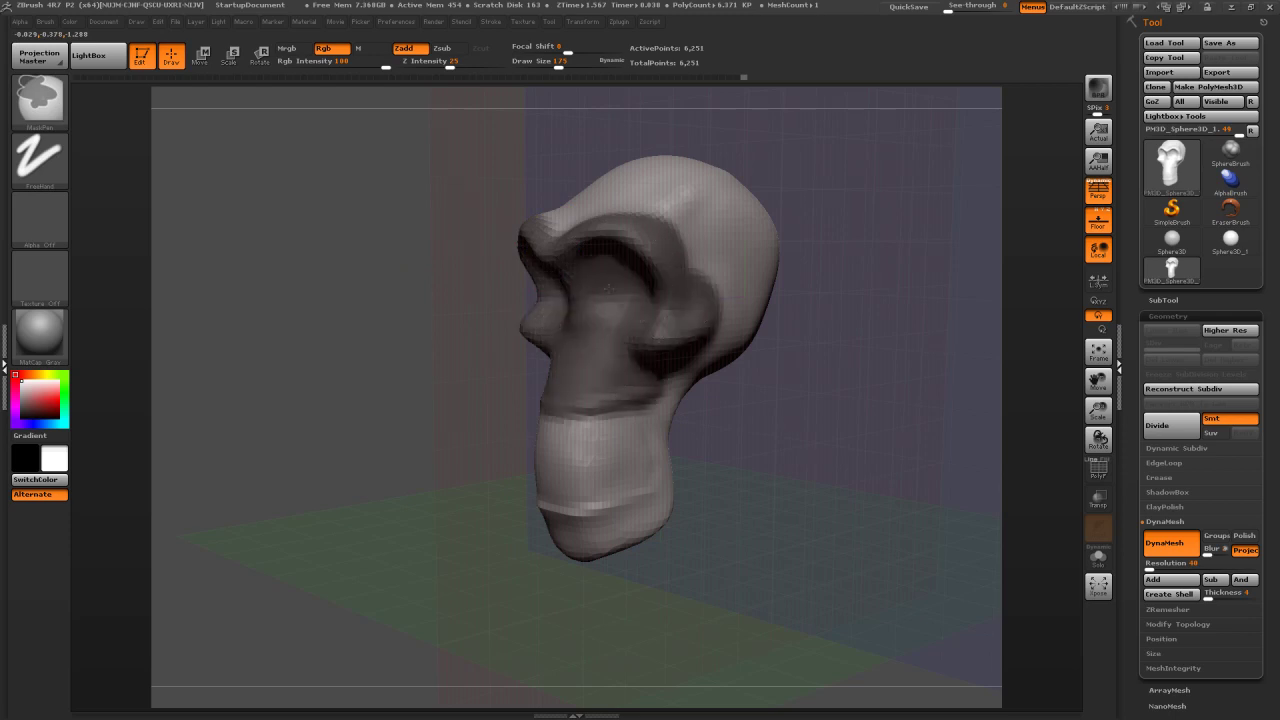
{"action": "left_click_drag", "start_coordinate": [866, 197], "coordinate": [890, 130]}
{"action": "left_click_drag", "start_coordinate": [606, 274], "coordinate": [582, 281], "text": "ctrl"}
{"action": "mouse_move", "coordinate": [748, 242]}
{"action": "left_mouse_down"}
{"action": "mouse_move", "coordinate": [750, 312]}
{"action": "mouse_move", "coordinate": [650, 338]}
{"action": "left_mouse_up"}
{"action": "left_click_drag", "start_coordinate": [726, 440], "coordinate": [662, 406]}
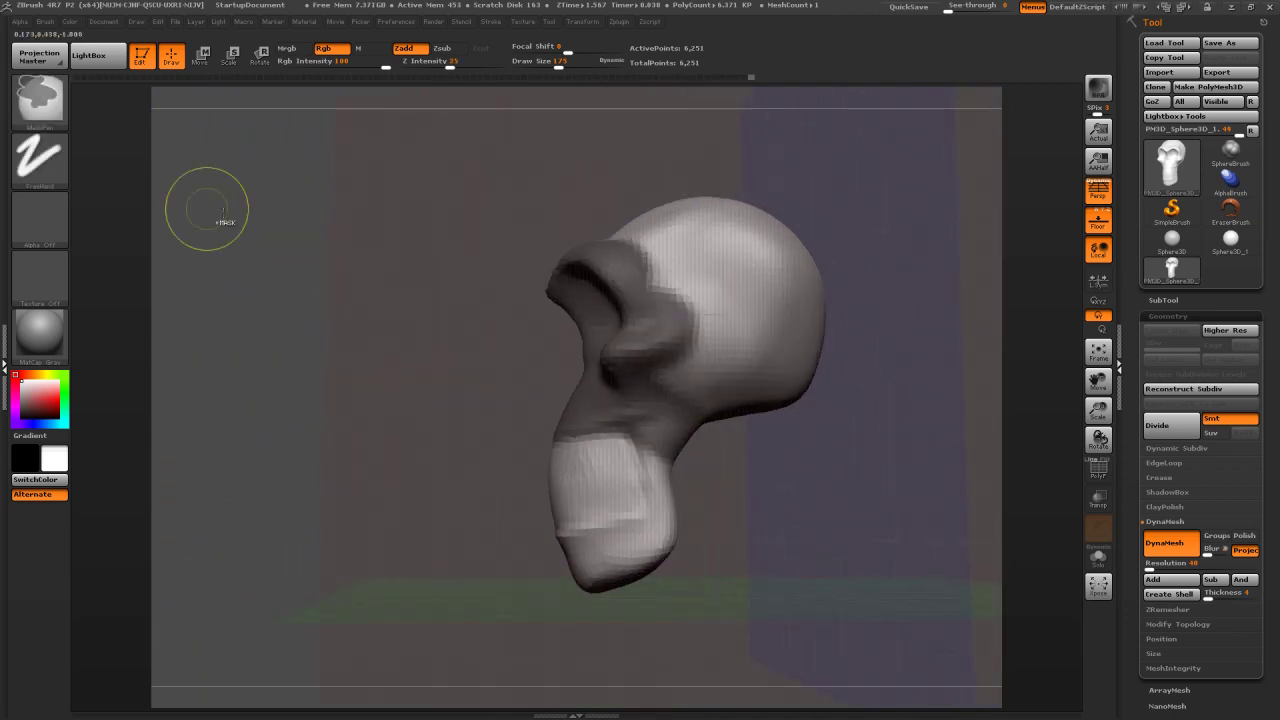
Extend the mask over the lower jaw and chin with the MaskLasso brush
{"action": "left_click", "coordinate": [41, 102]}
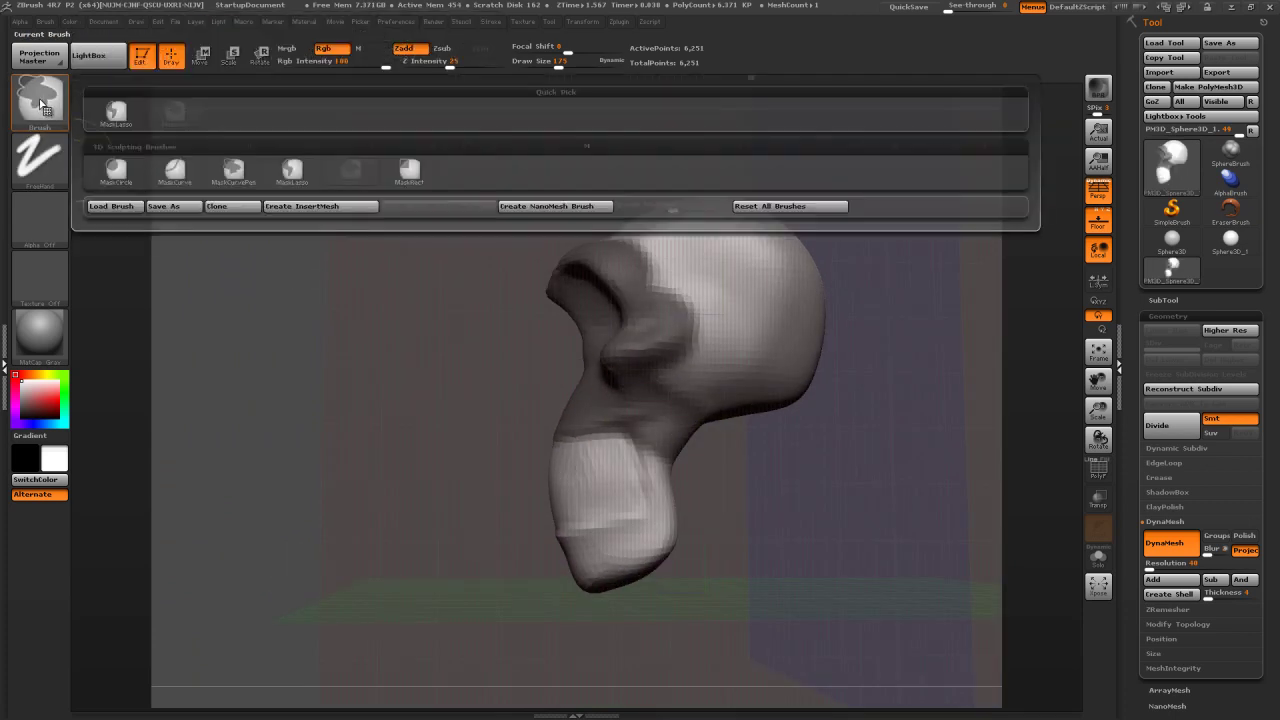
{"action": "left_click", "coordinate": [116, 114]}
{"action": "mouse_move", "coordinate": [483, 386]}
{"action": "left_mouse_down"}
{"action": "mouse_move", "coordinate": [612, 396]}
{"action": "mouse_move", "coordinate": [712, 452]}
{"action": "mouse_move", "coordinate": [530, 618]}
{"action": "mouse_move", "coordinate": [454, 606]}
{"action": "mouse_move", "coordinate": [475, 615]}
{"action": "left_mouse_up"}
{"action": "mouse_move", "coordinate": [397, 363]}
{"action": "left_mouse_down"}
{"action": "mouse_move", "coordinate": [519, 322]}
{"action": "mouse_move", "coordinate": [430, 338]}
{"action": "left_mouse_up"}
{"action": "left_click_drag", "start_coordinate": [785, 356], "coordinate": [807, 375]}
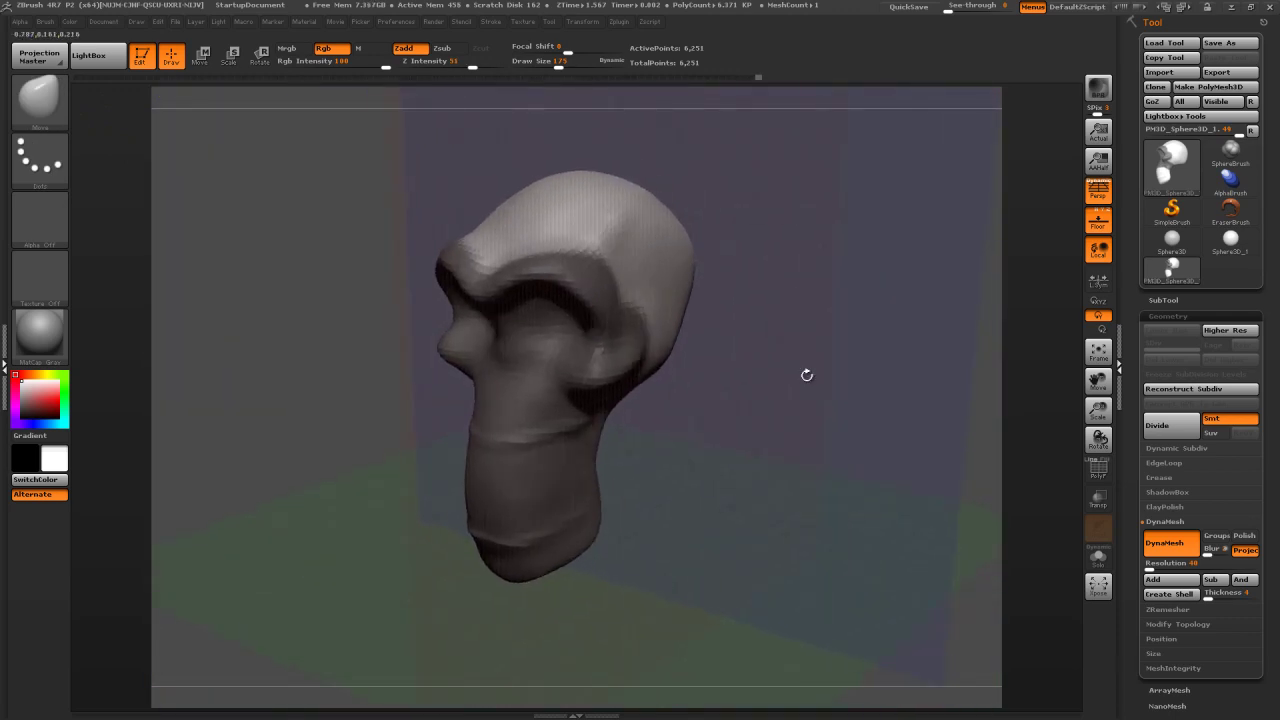
Return to the MaskPen brush and erase part of the mask along the outer brow
{"action": "left_click", "coordinate": [40, 97], "text": "ctrl"}
{"action": "left_click", "coordinate": [175, 114]}
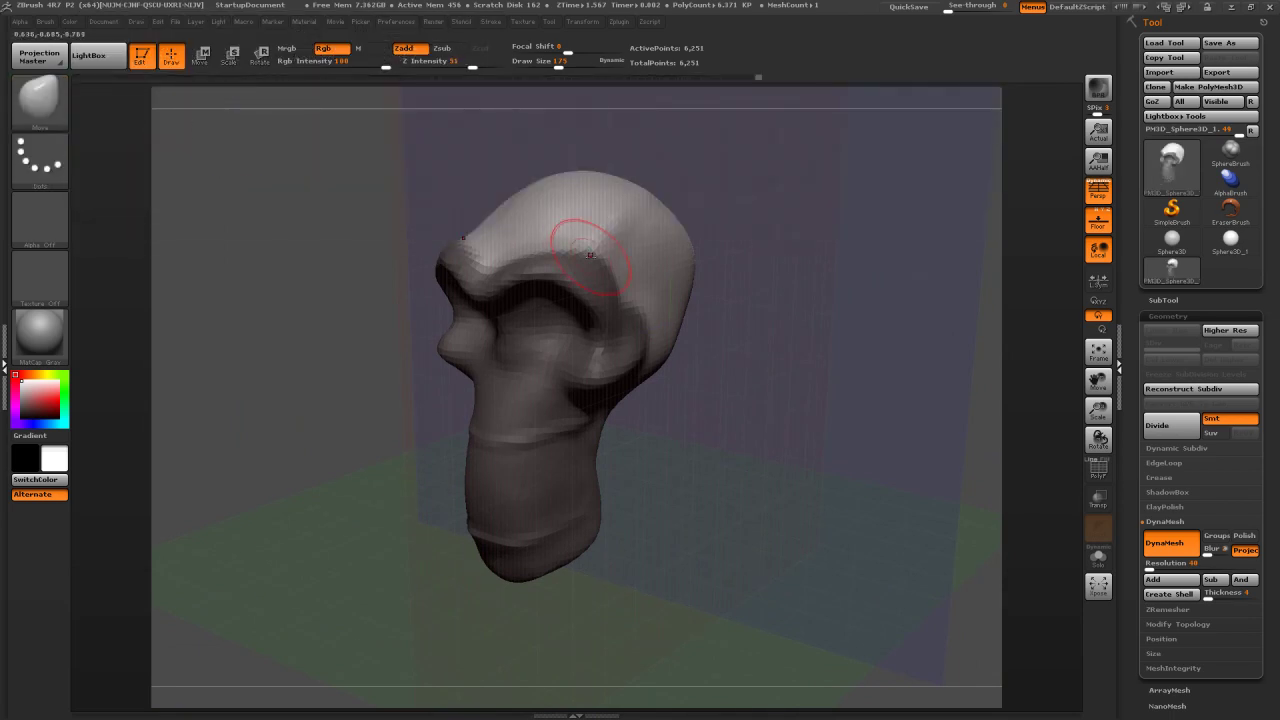
{"action": "left_click", "coordinate": [433, 240], "text": "ctrl"}
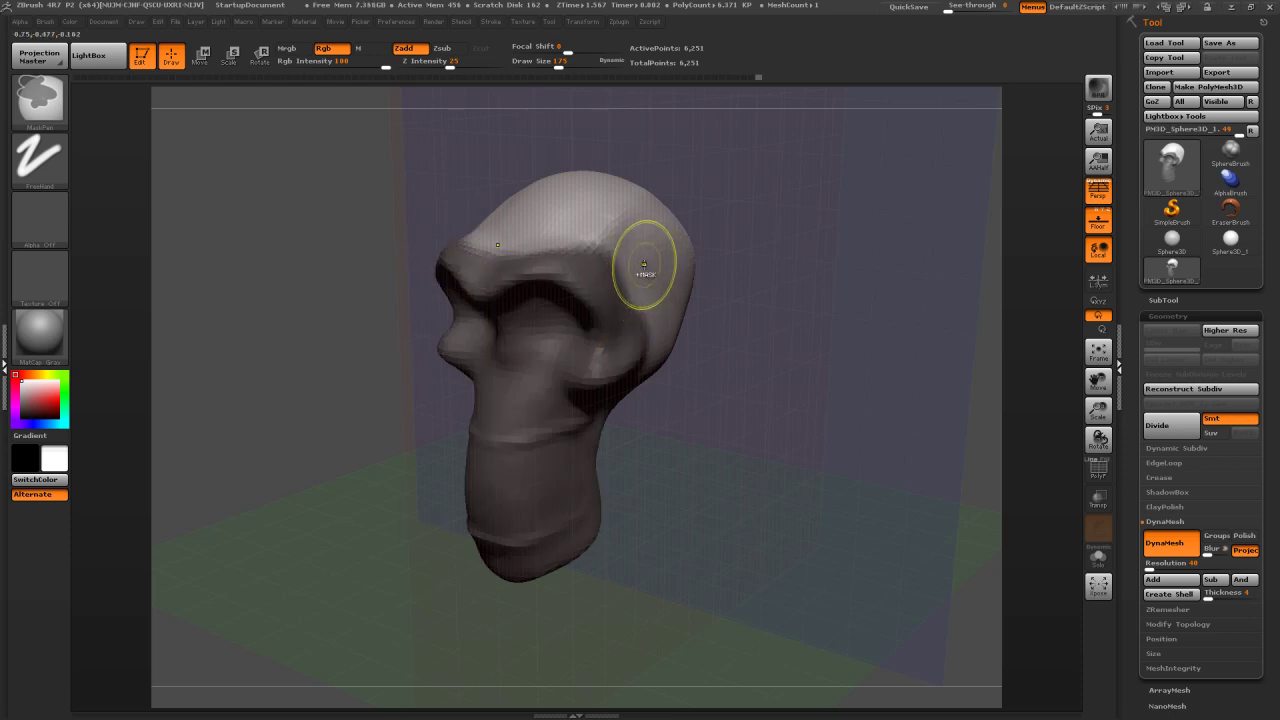
{"action": "left_click_drag", "start_coordinate": [600, 241], "coordinate": [613, 278], "text": "ctrl+alt"}
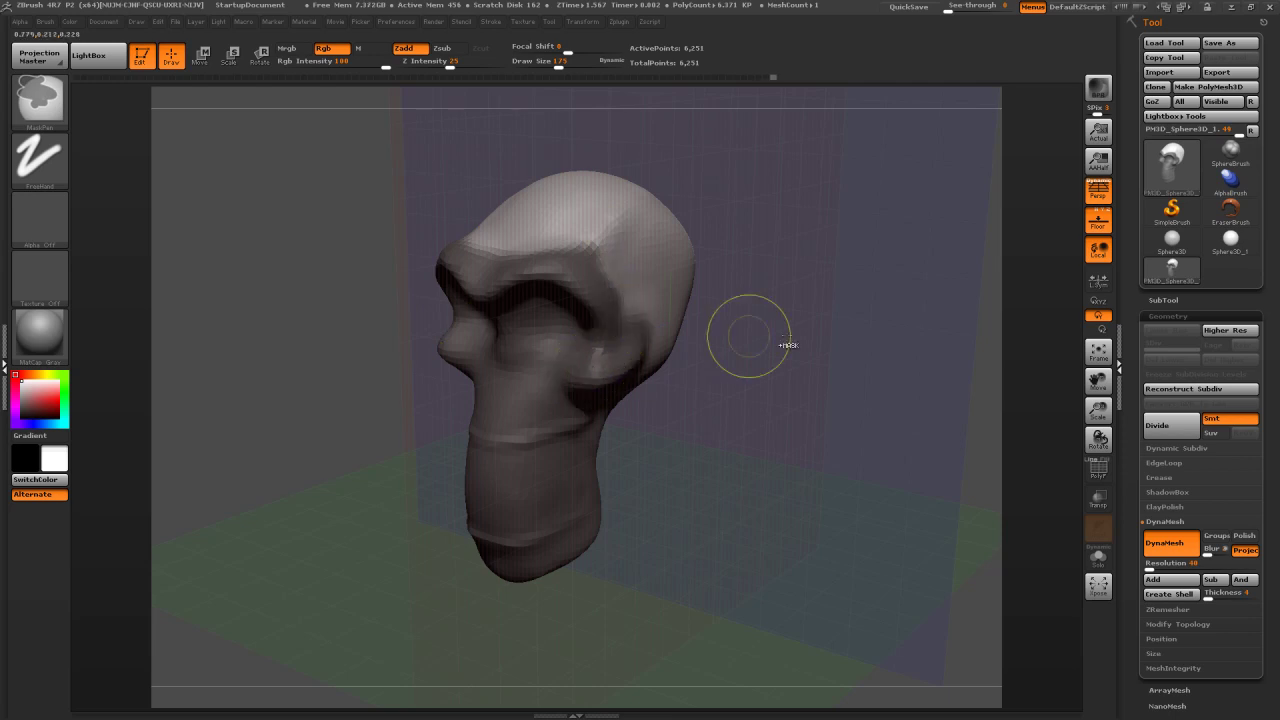
Invert the mask on the head and invert it back
{"action": "key", "text": "ctrl"}
{"action": "left_click_drag", "start_coordinate": [830, 352], "coordinate": [828, 345]}
{"action": "key", "text": "ctrl"}
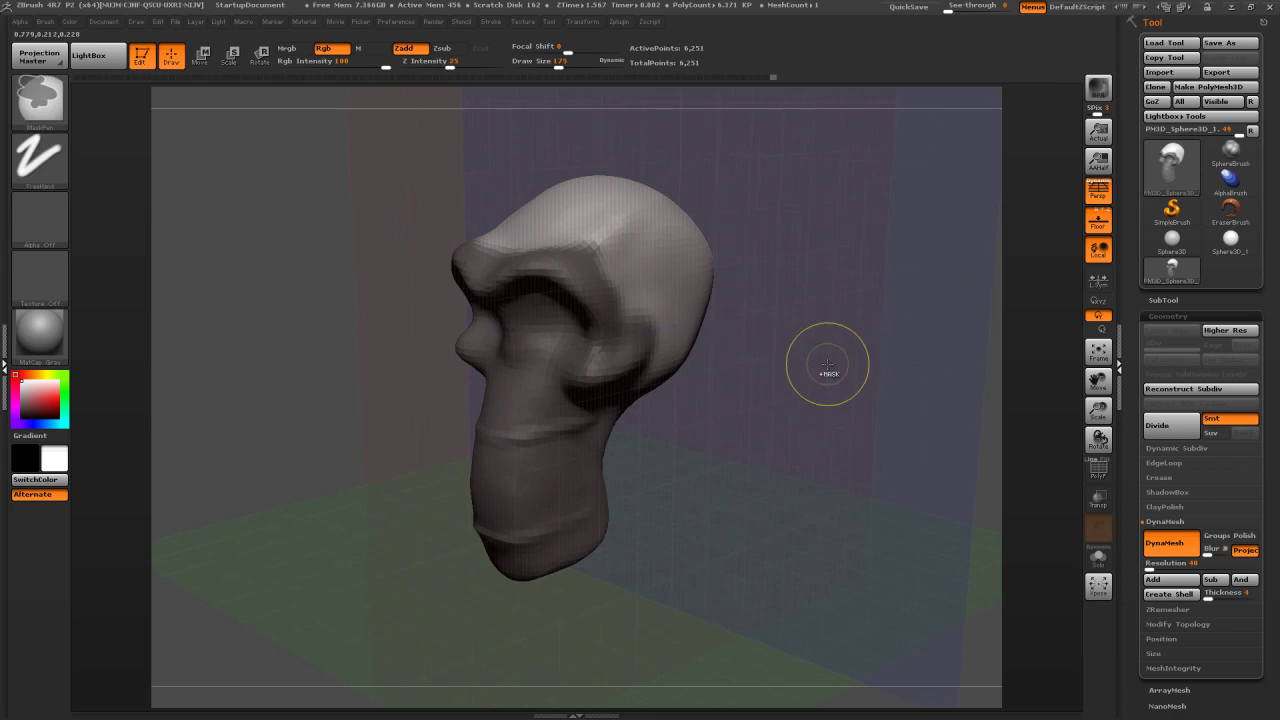
{"action": "left_click", "coordinate": [830, 383], "text": "ctrl"}
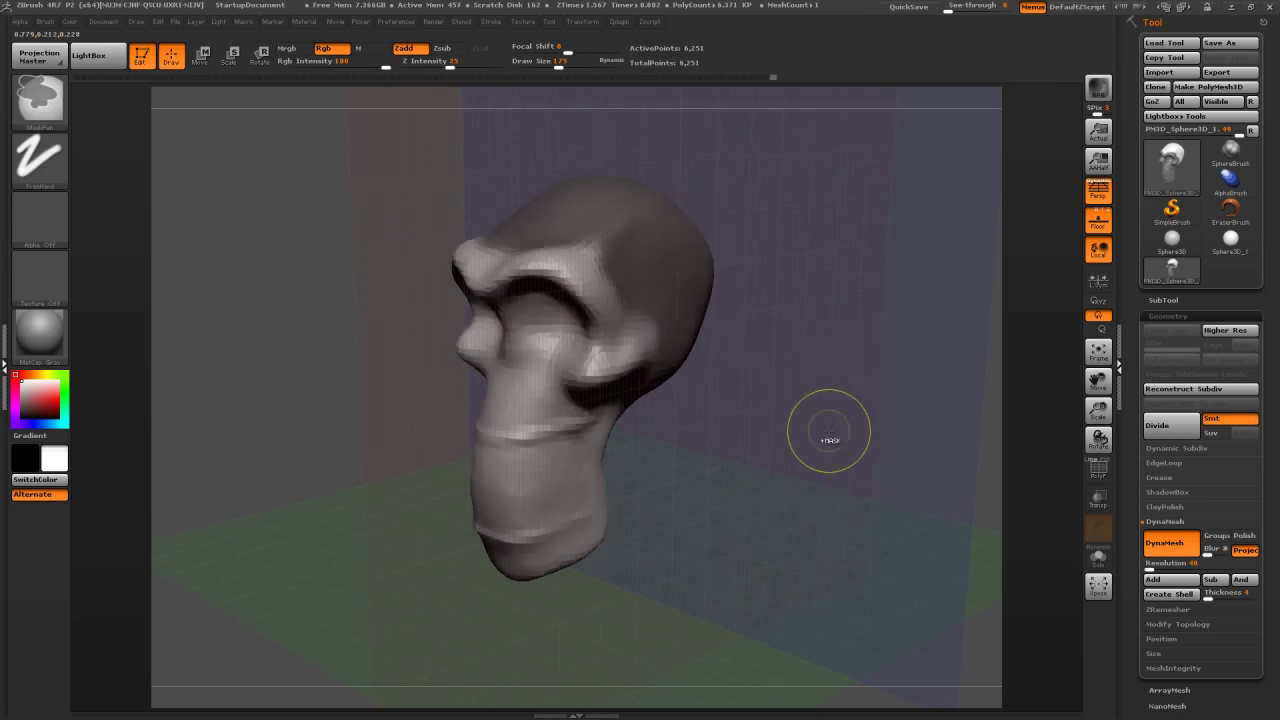
{"action": "left_click", "coordinate": [824, 402], "text": "ctrl"}
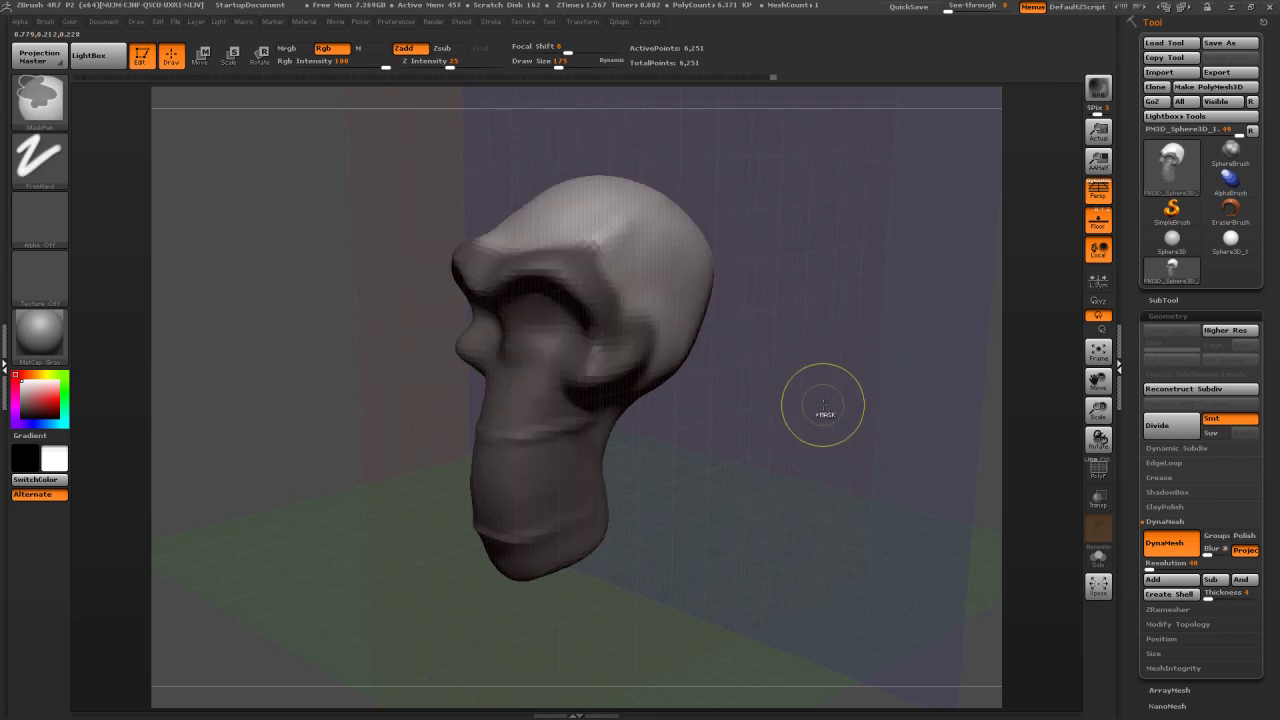
Blur the edges of the face mask and invert the mask twice
{"action": "left_click", "coordinate": [525, 399], "text": "ctrl"}
{"action": "left_click", "coordinate": [550, 452], "text": "ctrl"}
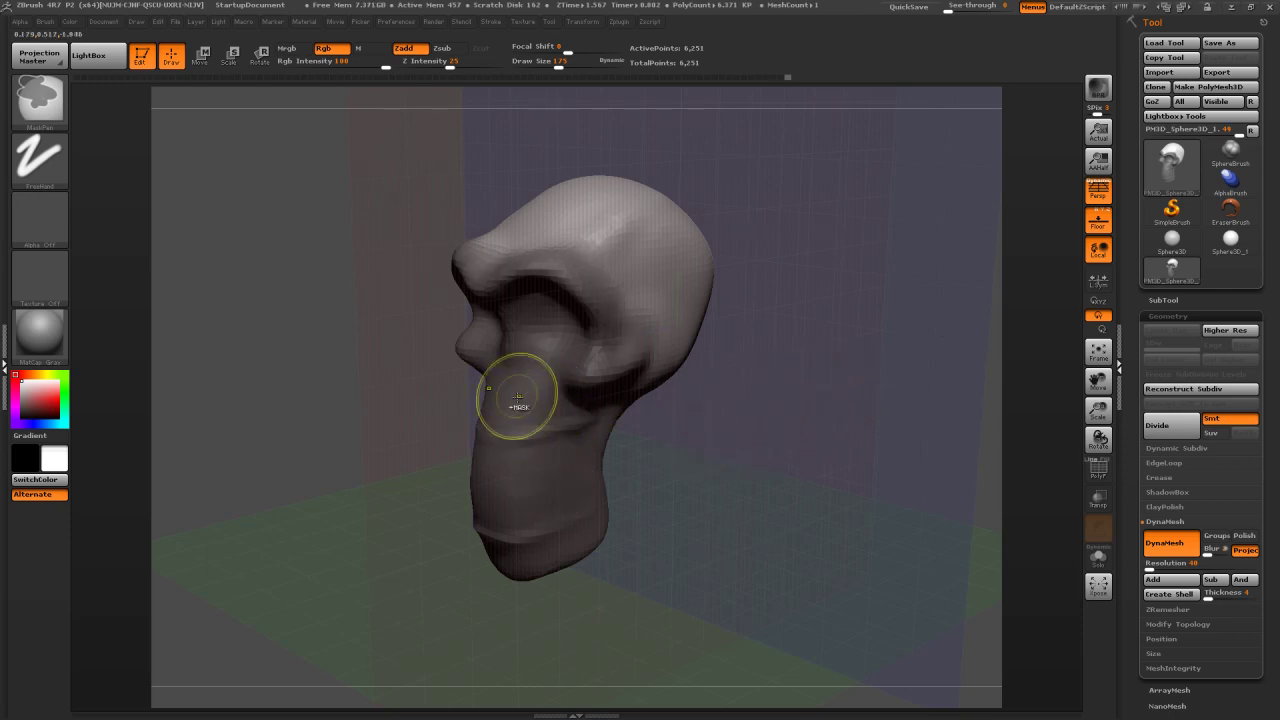
{"action": "left_click", "coordinate": [808, 390], "text": "ctrl"}
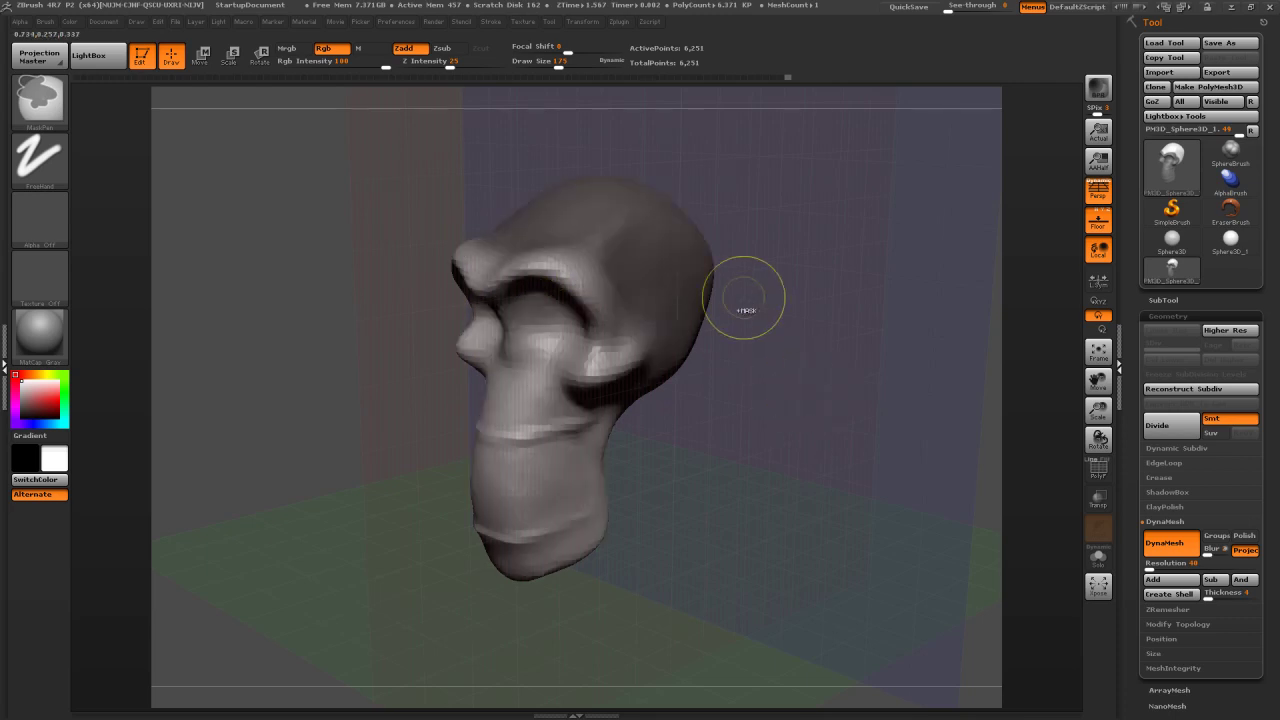
{"action": "left_click", "coordinate": [716, 497], "text": "ctrl"}
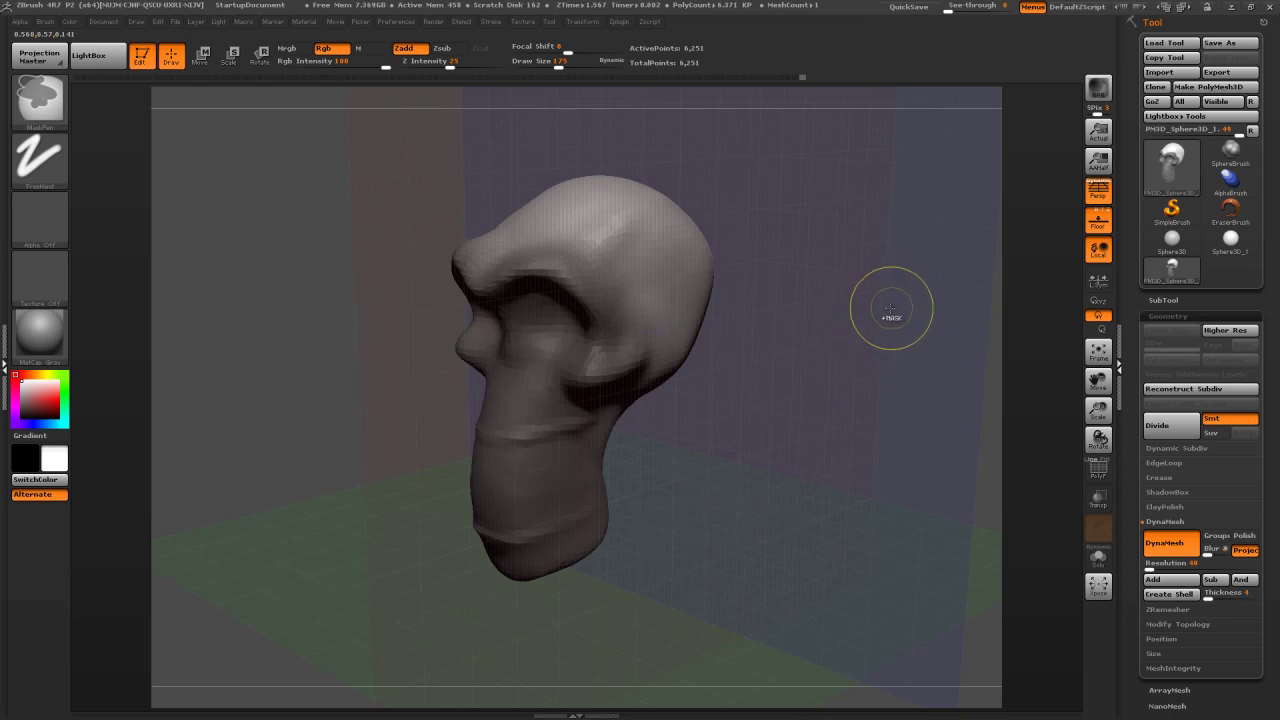
Clear the existing mask, then mask the whole face and neck with the MaskLasso brush
{"action": "left_click_drag", "start_coordinate": [900, 292], "coordinate": [748, 422], "text": "ctrl"}
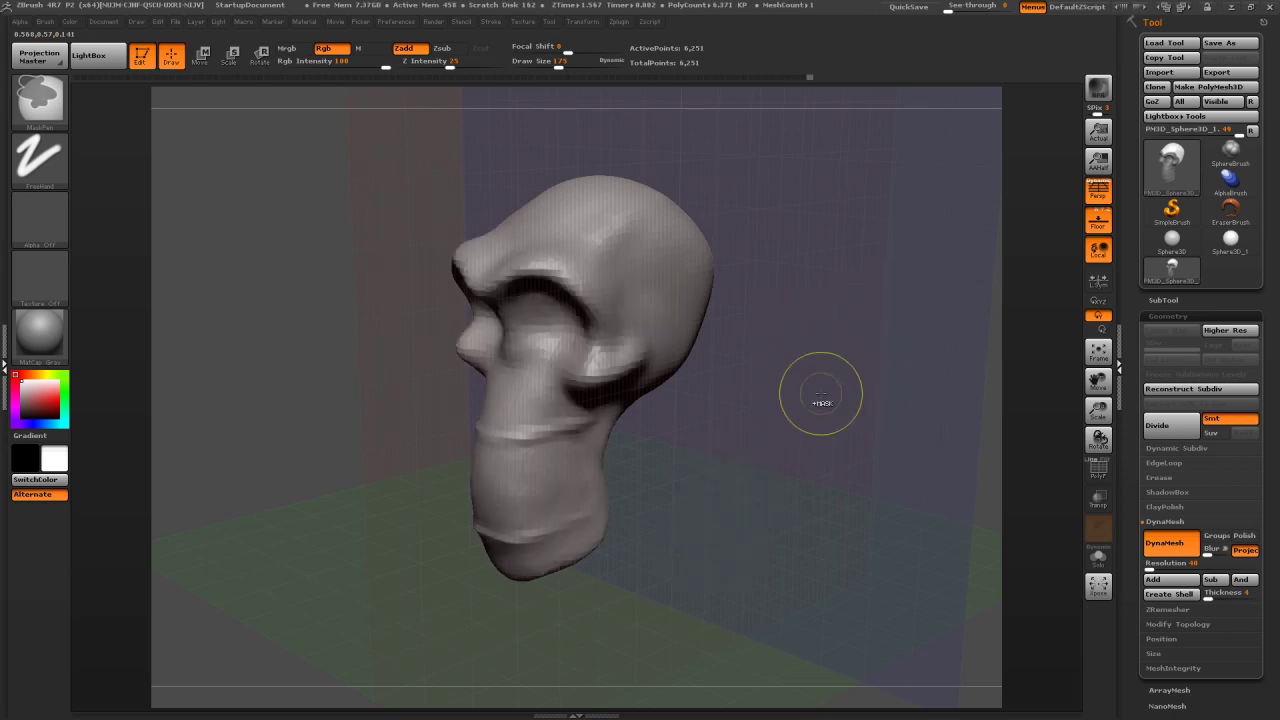
{"action": "mouse_move", "coordinate": [828, 370]}
{"action": "left_mouse_down"}
{"action": "mouse_move", "coordinate": [905, 372]}
{"action": "mouse_move", "coordinate": [822, 375]}
{"action": "mouse_move", "coordinate": [822, 350]}
{"action": "mouse_move", "coordinate": [790, 338]}
{"action": "left_mouse_up"}
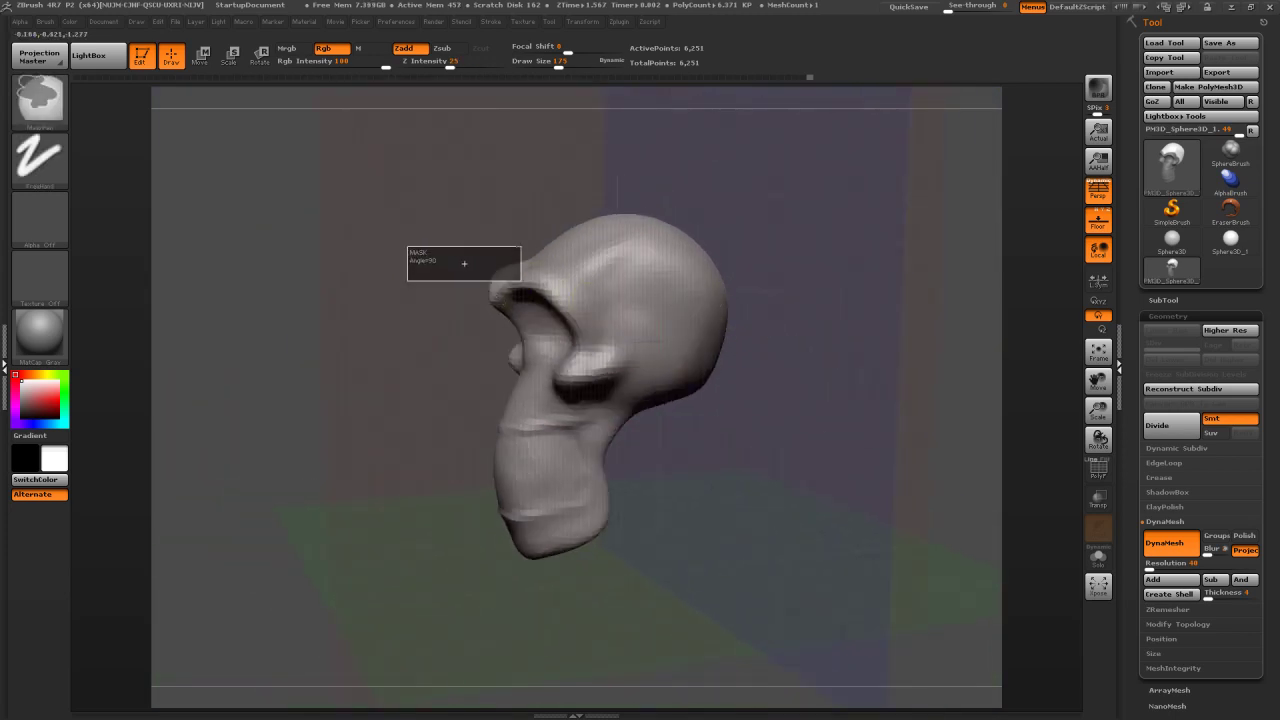
{"action": "left_click_drag", "start_coordinate": [512, 247], "coordinate": [541, 246], "text": "ctrl"}
{"action": "left_click", "coordinate": [40, 102], "text": "ctrl"}
{"action": "left_click", "coordinate": [118, 120], "text": "ctrl"}
{"action": "mouse_move", "coordinate": [446, 256]}
{"action": "left_mouse_down", "text": "ctrl"}
{"action": "mouse_move", "coordinate": [522, 300]}
{"action": "mouse_move", "coordinate": [614, 318]}
{"action": "mouse_move", "coordinate": [636, 408]}
{"action": "mouse_move", "coordinate": [382, 585]}
{"action": "left_mouse_up", "text": "ctrl"}
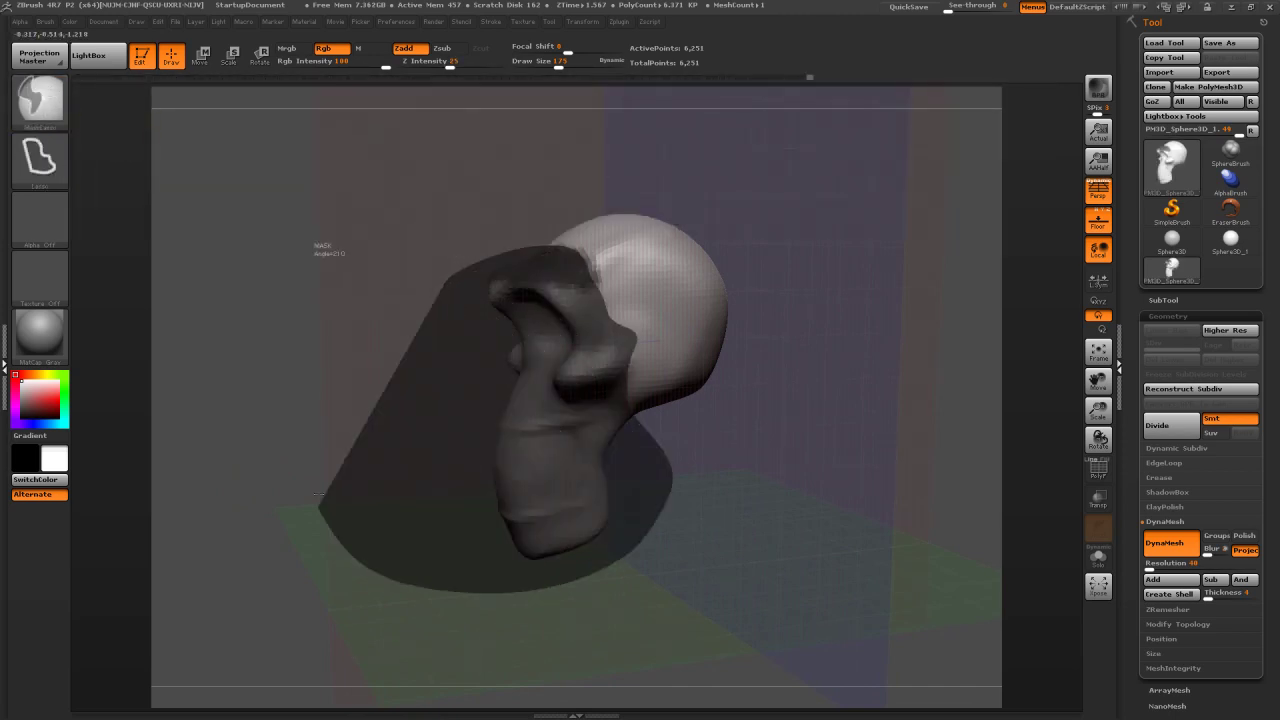
{"action": "mouse_move", "coordinate": [520, 208]}
{"action": "left_mouse_down", "text": "ctrl+alt"}
{"action": "mouse_move", "coordinate": [686, 191]}
{"action": "mouse_move", "coordinate": [624, 272]}
{"action": "mouse_move", "coordinate": [650, 345]}
{"action": "mouse_move", "coordinate": [980, 354]}
{"action": "mouse_move", "coordinate": [955, 289]}
{"action": "left_mouse_up", "text": "ctrl+alt"}
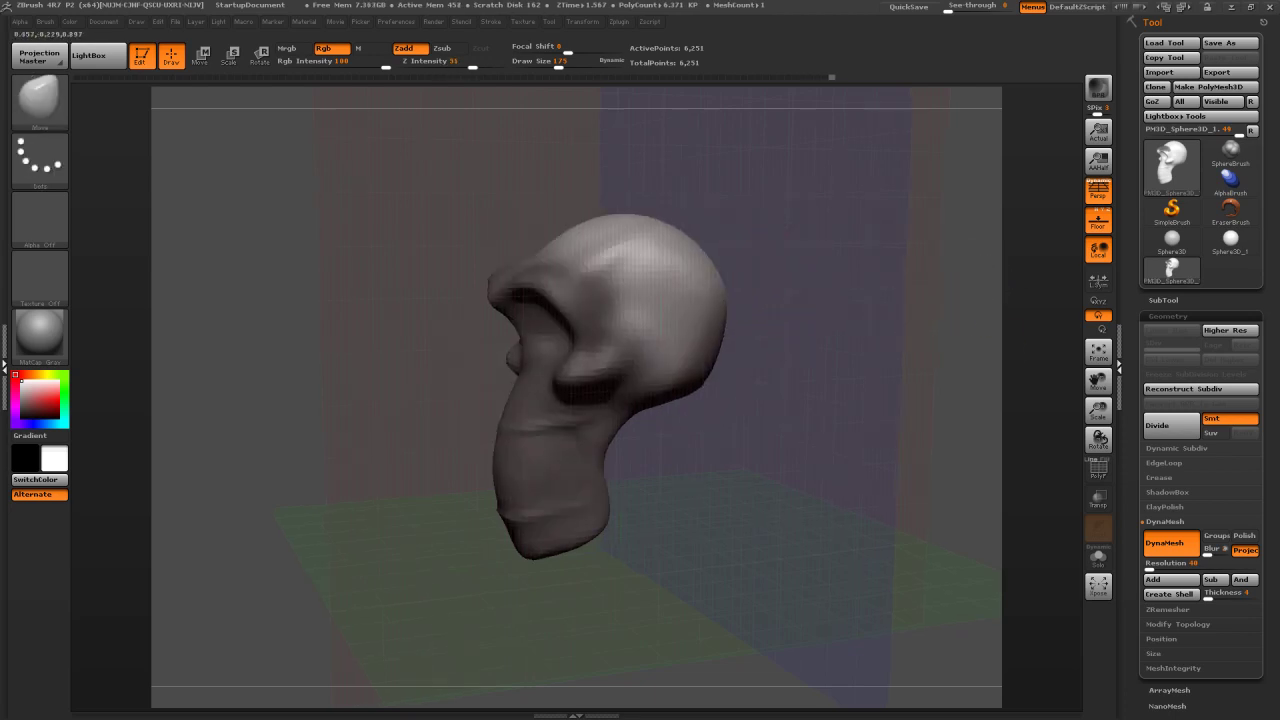
Invert the mask and set up the Move brush with a draw size of 340
{"action": "left_click_drag", "start_coordinate": [782, 222], "coordinate": [660, 265]}
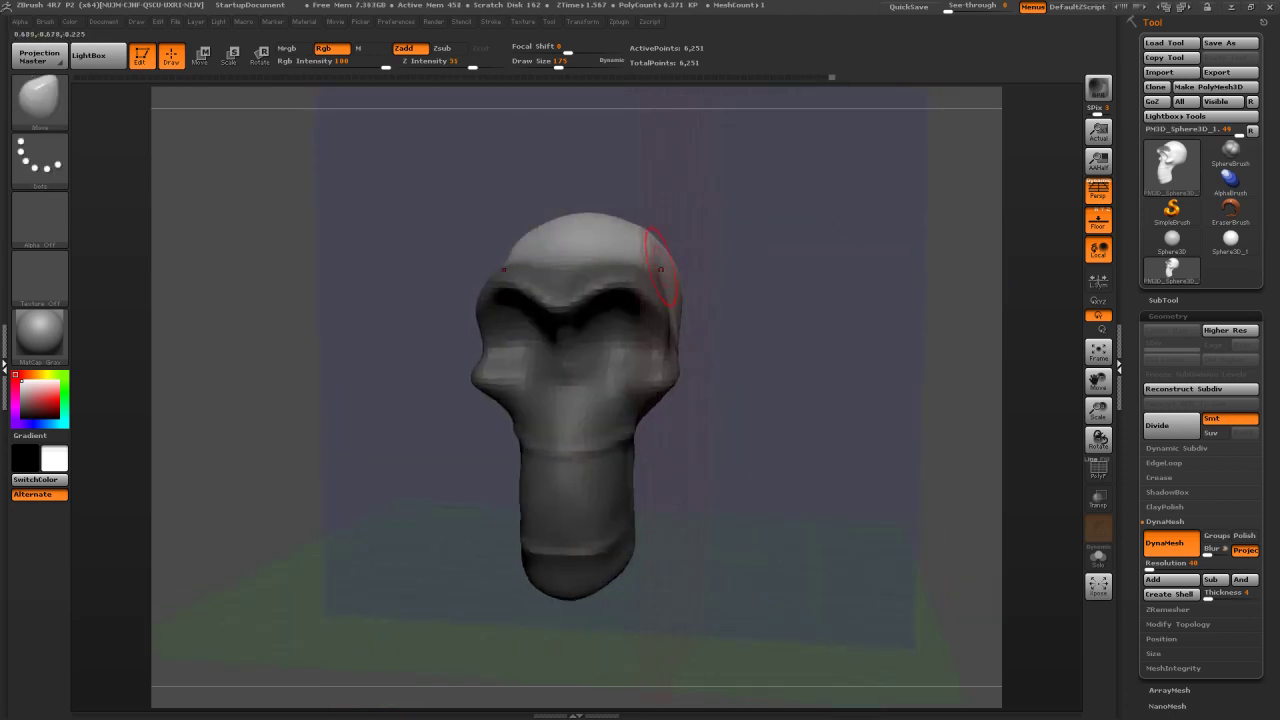
{"action": "left_click", "coordinate": [754, 251], "text": "ctrl"}
{"action": "key", "text": "b"}
{"action": "key", "text": "m"}
{"action": "key", "text": "v"}
{"action": "key", "text": "s"}
{"action": "left_click", "coordinate": [600, 276]}
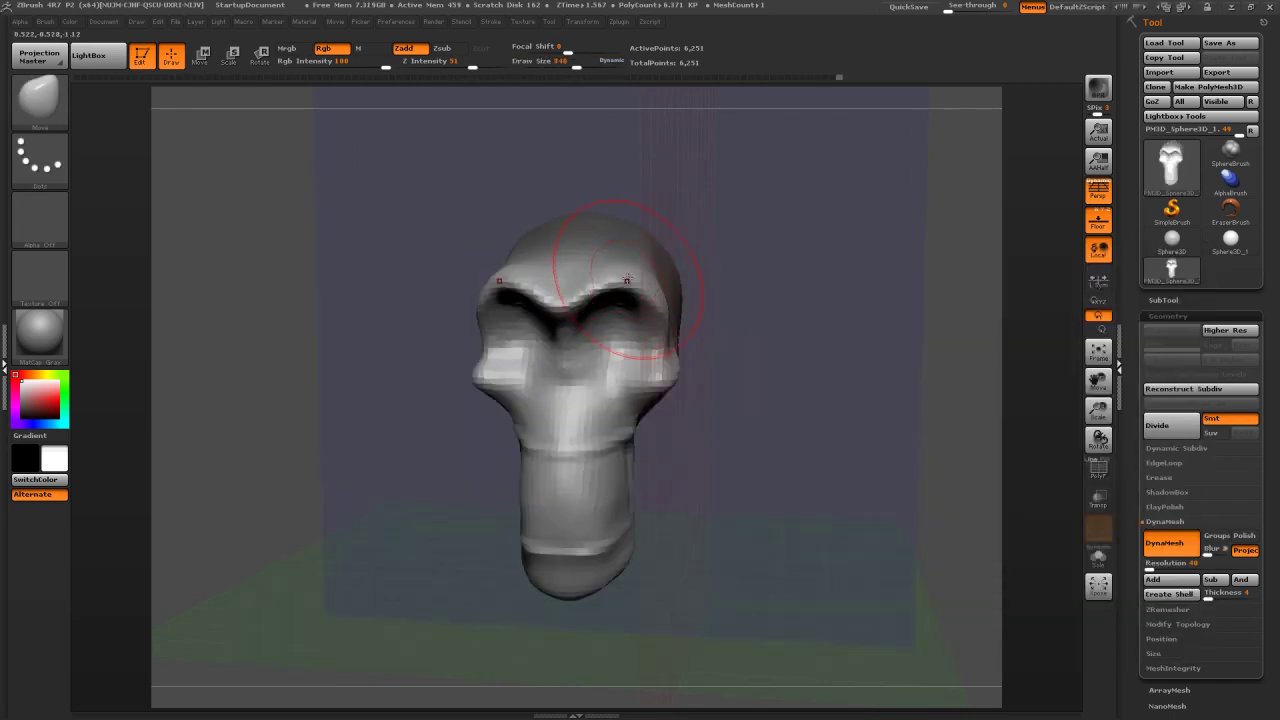
Pull the brow and the sides of the head outward with the Move brush
{"action": "left_click_drag", "start_coordinate": [627, 276], "coordinate": [648, 283]}
{"action": "left_click_drag", "start_coordinate": [774, 281], "coordinate": [680, 285]}
{"action": "left_click_drag", "start_coordinate": [840, 300], "coordinate": [750, 300], "text": "shift"}
{"action": "left_click_drag", "start_coordinate": [668, 258], "coordinate": [702, 270]}
{"action": "left_click_drag", "start_coordinate": [818, 302], "coordinate": [850, 325]}
{"action": "left_click_drag", "start_coordinate": [738, 403], "coordinate": [780, 395]}
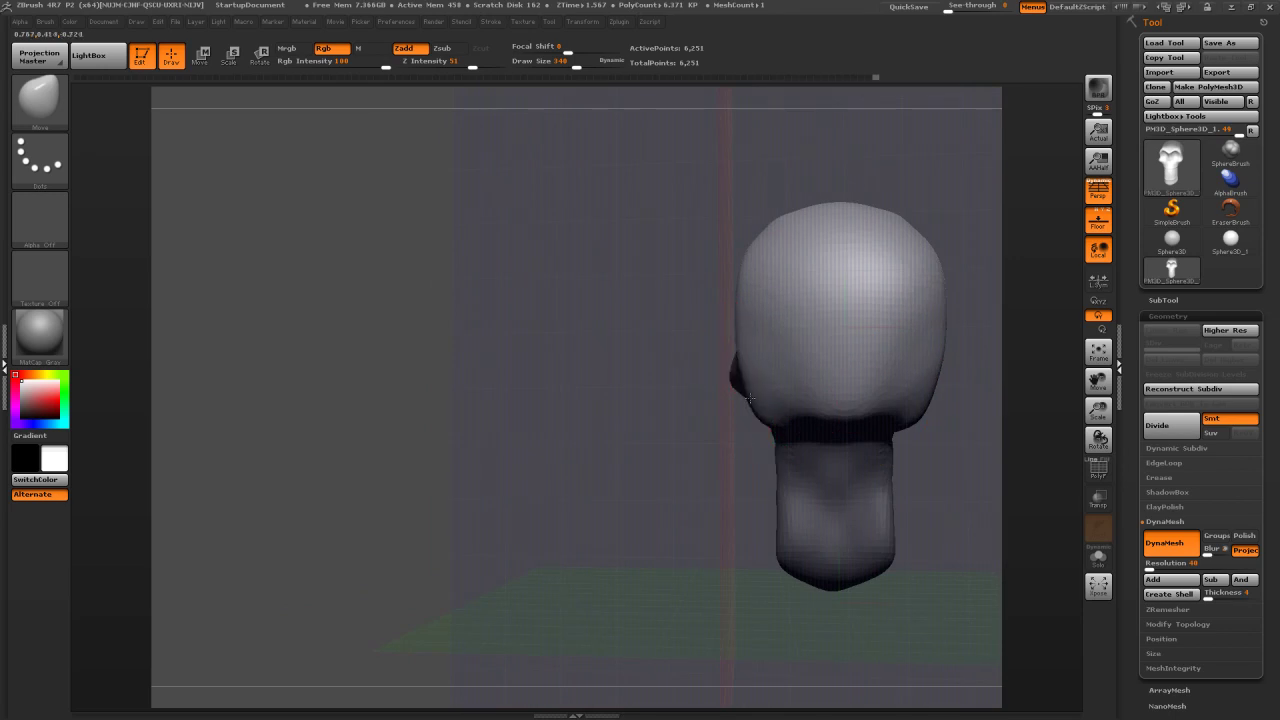
{"action": "left_click_drag", "start_coordinate": [665, 318], "coordinate": [687, 312]}
{"action": "mouse_move", "coordinate": [687, 312]}
{"action": "right_mouse_down"}
{"action": "mouse_move", "coordinate": [700, 314]}
{"action": "mouse_move", "coordinate": [672, 312]}
{"action": "right_mouse_up"}
{"action": "left_click_drag", "start_coordinate": [825, 318], "coordinate": [842, 315]}
{"action": "mouse_move", "coordinate": [856, 299]}
{"action": "right_mouse_down"}
{"action": "mouse_move", "coordinate": [923, 246]}
{"action": "mouse_move", "coordinate": [893, 218]}
{"action": "mouse_move", "coordinate": [722, 258]}
{"action": "right_mouse_up"}
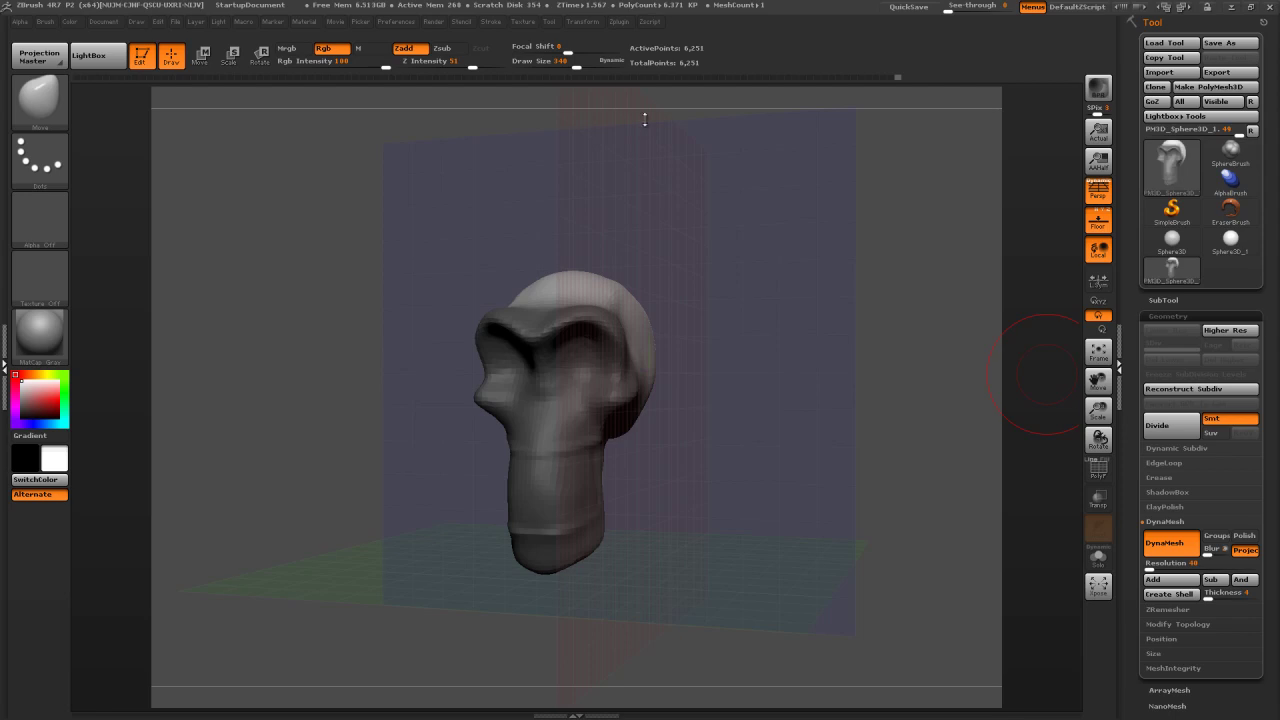
{"action": "mouse_move", "coordinate": [757, 254]}
{"action": "right_mouse_down"}
{"action": "mouse_move", "coordinate": [727, 258]}
{"action": "mouse_move", "coordinate": [703, 224]}
{"action": "right_mouse_up"}
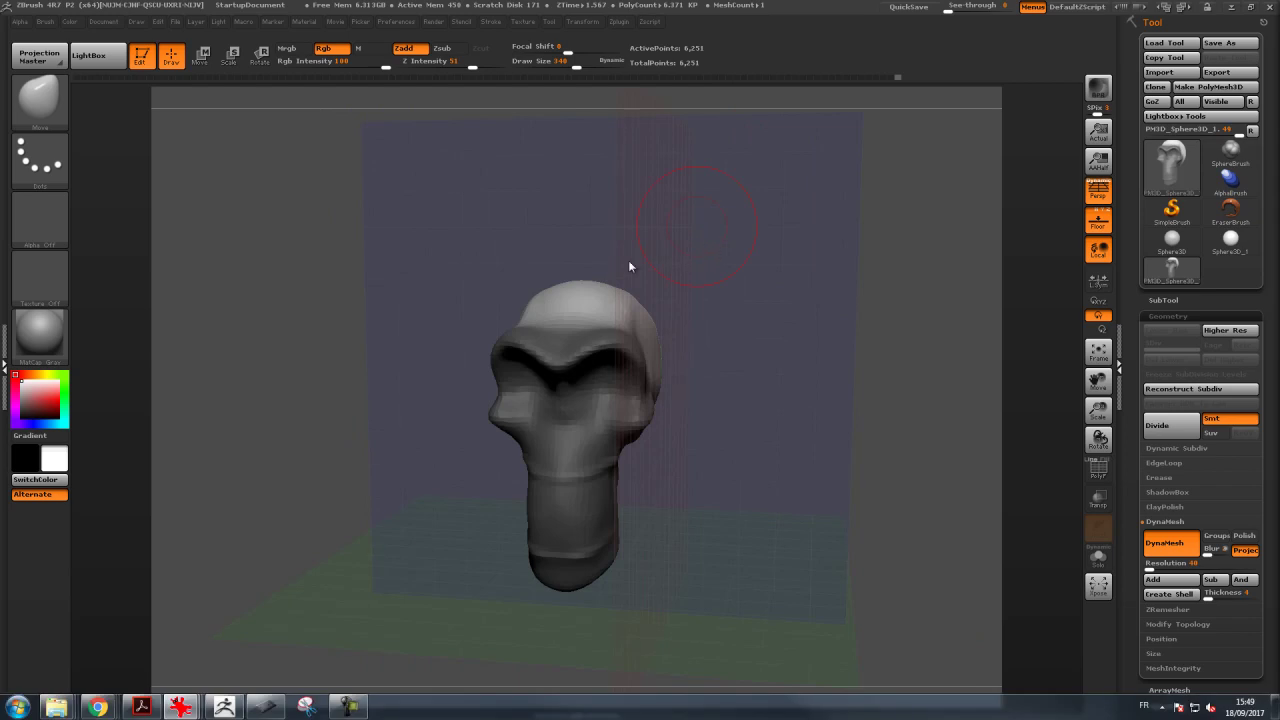
Remove the mask and build up a small nose with the Standard brush at draw size 140
{"action": "left_click", "coordinate": [47, 99]}
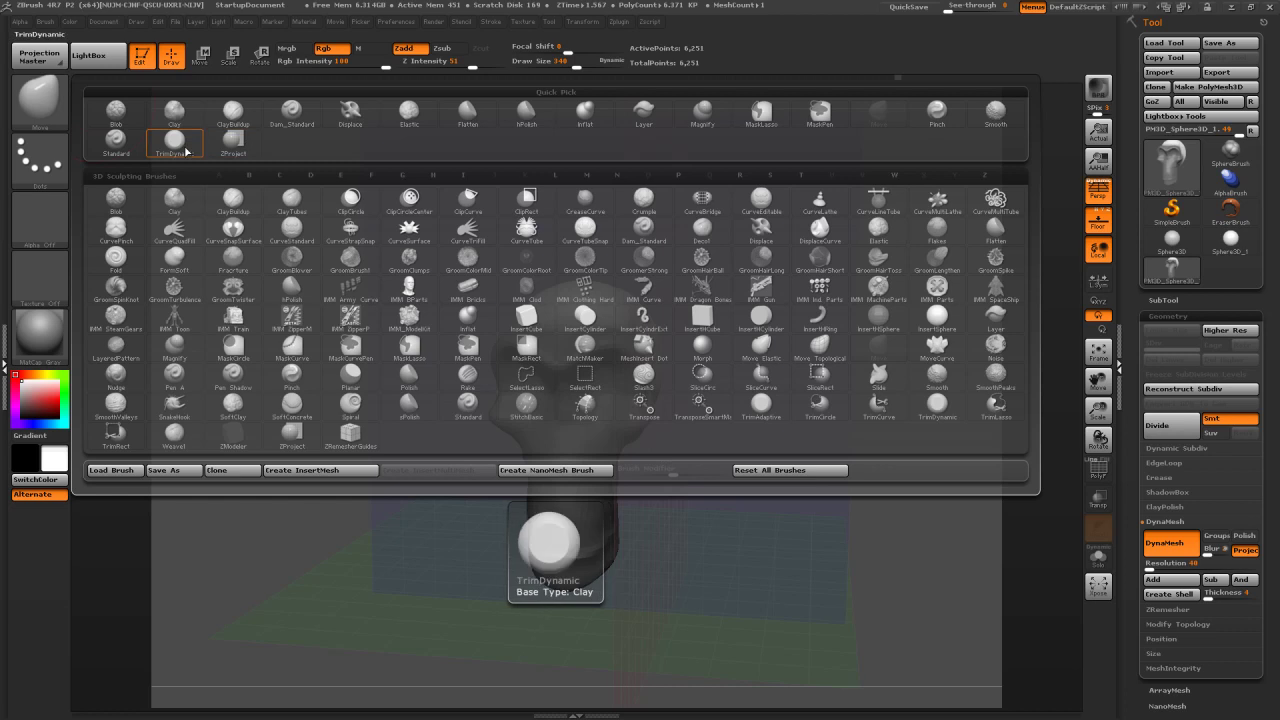
{"action": "left_click", "coordinate": [116, 140]}
{"action": "mouse_move", "coordinate": [733, 240]}
{"action": "right_mouse_down"}
{"action": "mouse_move", "coordinate": [716, 244]}
{"action": "mouse_move", "coordinate": [729, 229]}
{"action": "mouse_move", "coordinate": [771, 240]}
{"action": "mouse_move", "coordinate": [777, 214]}
{"action": "right_mouse_up"}
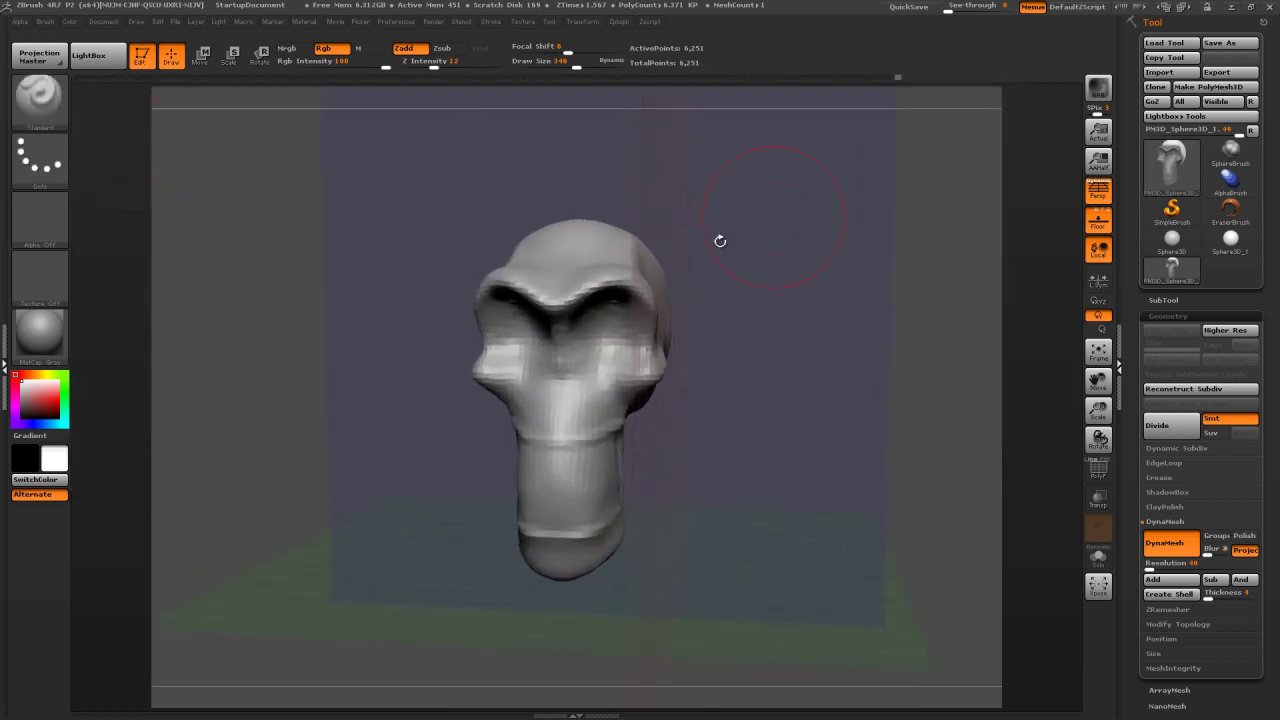
{"action": "key", "text": "s"}
{"action": "mouse_move", "coordinate": [560, 358]}
{"action": "left_mouse_down"}
{"action": "mouse_move", "coordinate": [539, 358]}
{"action": "mouse_move", "coordinate": [570, 361]}
{"action": "mouse_move", "coordinate": [562, 392]}
{"action": "left_mouse_up"}
{"action": "left_click_drag", "start_coordinate": [750, 371], "coordinate": [632, 371]}
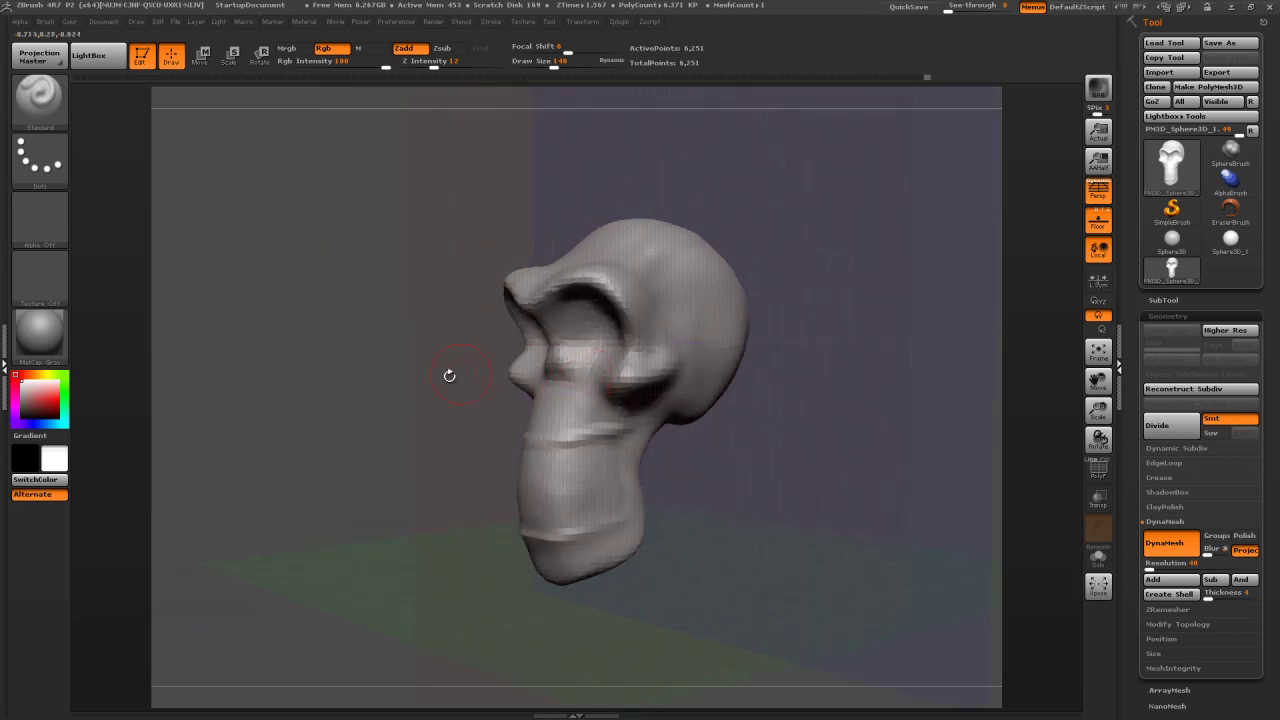
Extend the cheekbone ridges back along the sides of the skull and smooth the cheek area
{"action": "left_click_drag", "start_coordinate": [533, 369], "coordinate": [600, 373]}
{"action": "left_click_drag", "start_coordinate": [807, 325], "coordinate": [694, 355]}
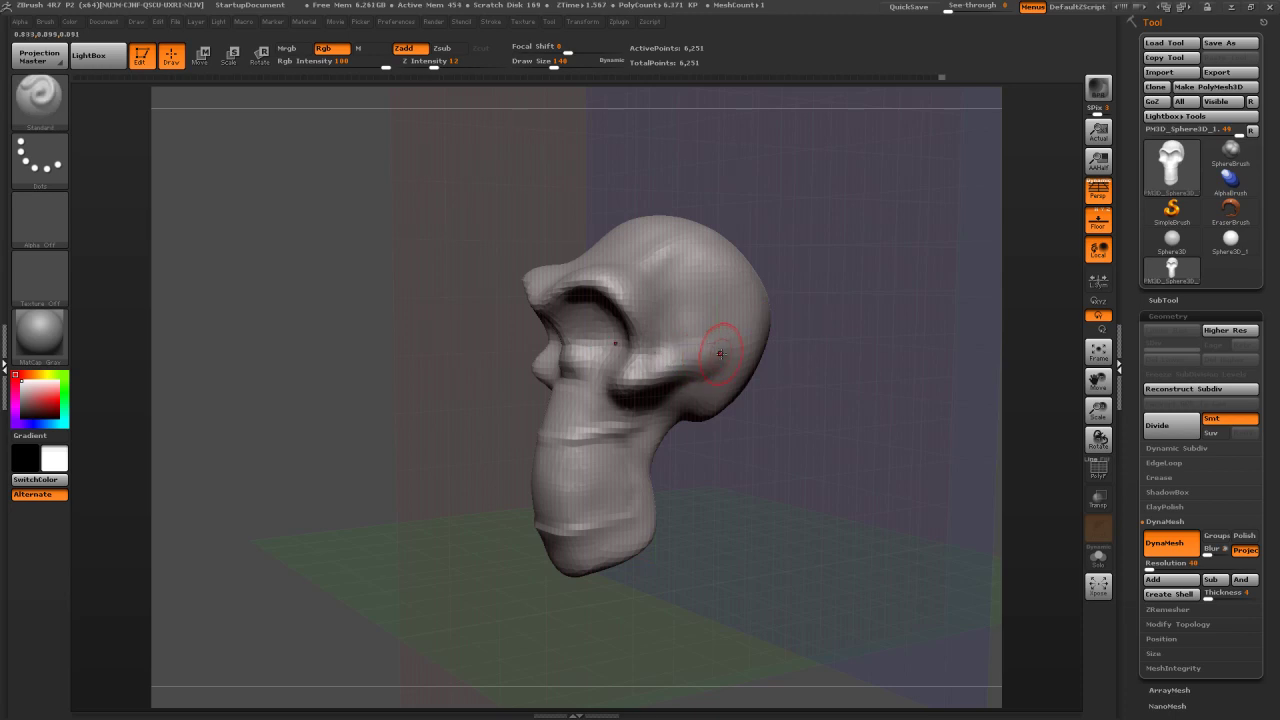
{"action": "left_click_drag", "start_coordinate": [785, 320], "coordinate": [880, 283]}
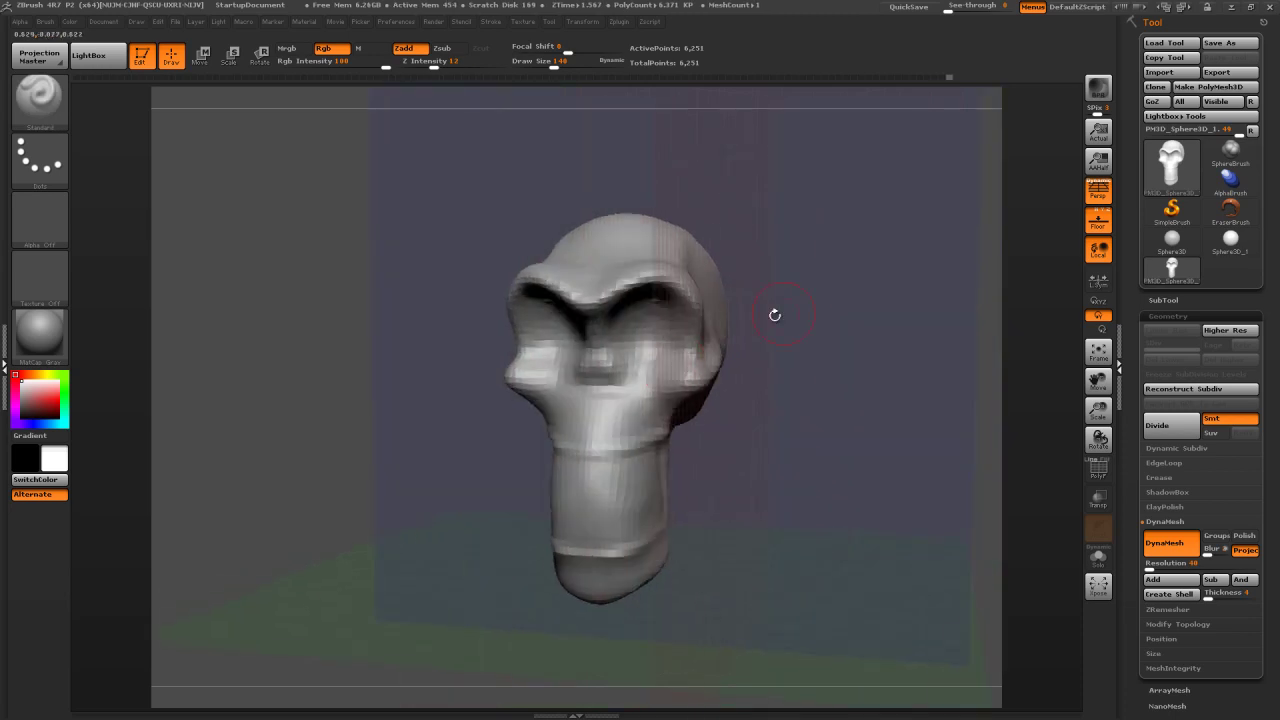
{"action": "mouse_move", "coordinate": [860, 334]}
{"action": "left_mouse_down"}
{"action": "mouse_move", "coordinate": [785, 345]}
{"action": "mouse_move", "coordinate": [857, 335]}
{"action": "mouse_move", "coordinate": [857, 306]}
{"action": "mouse_move", "coordinate": [785, 315]}
{"action": "left_mouse_up"}
{"action": "key", "text": "shift"}
{"action": "left_click_drag", "start_coordinate": [647, 346], "coordinate": [660, 358]}
Reduce the draw size to 72 and sculpt the rear edge of the jaw below the cheekbone
{"action": "left_click_drag", "start_coordinate": [865, 318], "coordinate": [895, 333]}
{"action": "mouse_move", "coordinate": [895, 333]}
{"action": "left_mouse_down"}
{"action": "mouse_move", "coordinate": [754, 338]}
{"action": "mouse_move", "coordinate": [724, 355]}
{"action": "mouse_move", "coordinate": [723, 392]}
{"action": "left_mouse_up"}
{"action": "key", "text": "s"}
{"action": "left_click_drag", "start_coordinate": [785, 425], "coordinate": [880, 417]}
{"action": "key", "text": "shift"}
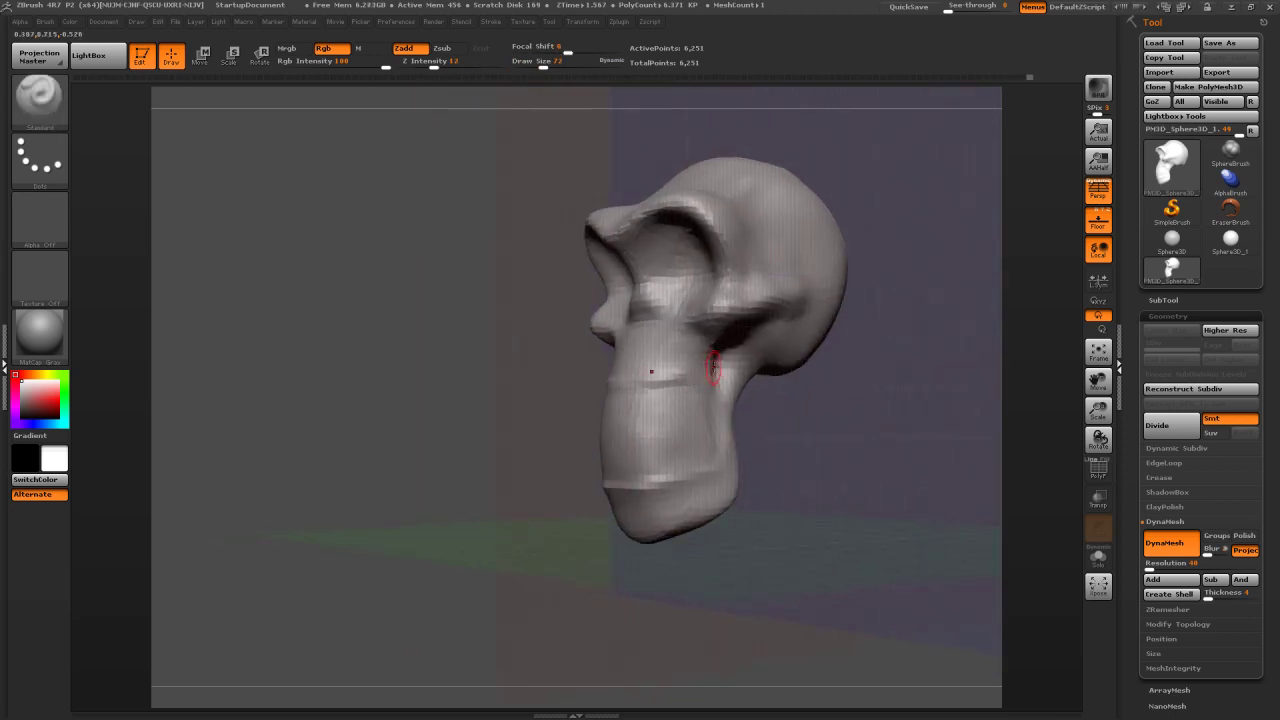
{"action": "left_click_drag", "start_coordinate": [773, 412], "coordinate": [652, 375]}
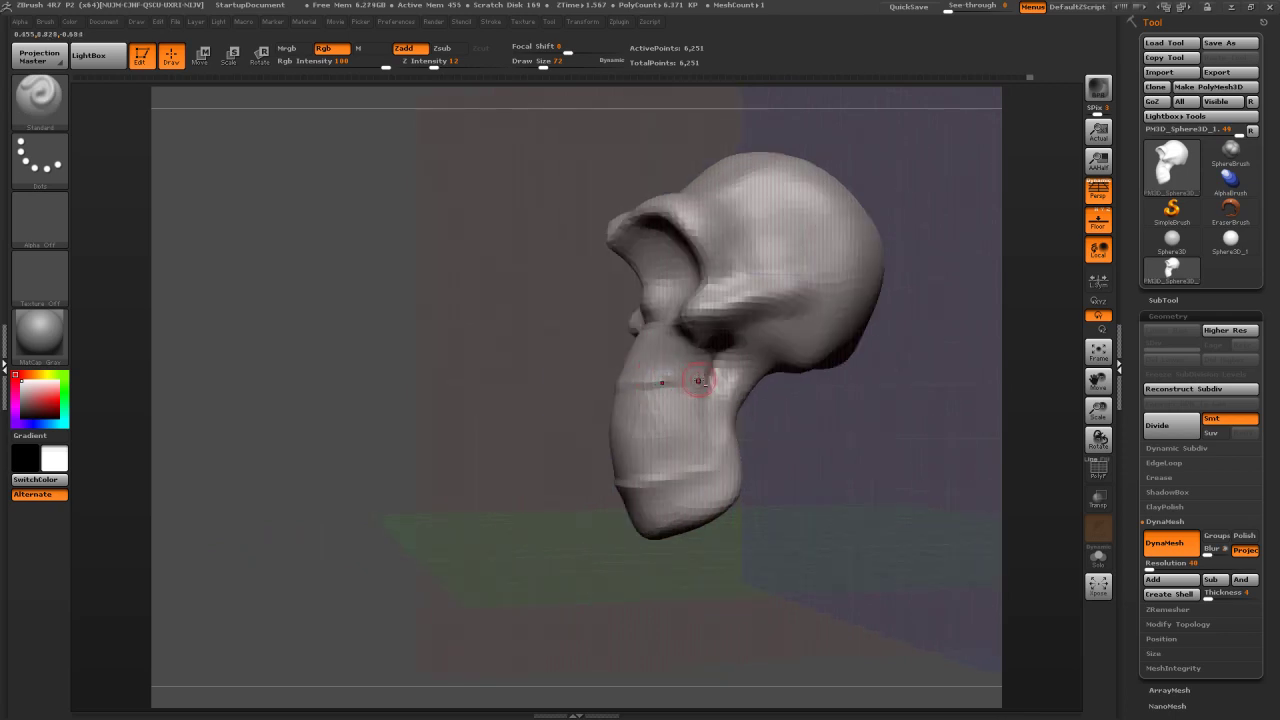
Sculpt horizontal ridges and a mouth groove across the lower face, softening the lower ridge
{"action": "left_click_drag", "start_coordinate": [544, 400], "coordinate": [577, 391]}
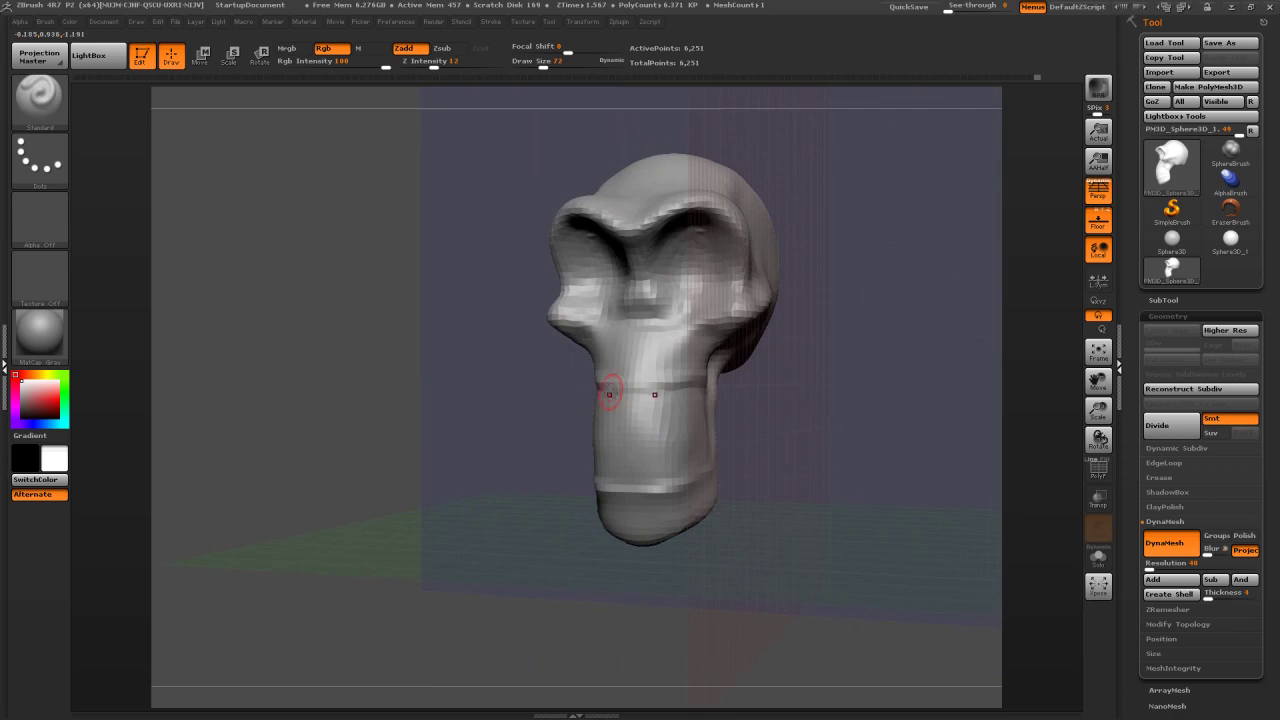
{"action": "left_click_drag", "start_coordinate": [776, 392], "coordinate": [631, 433]}
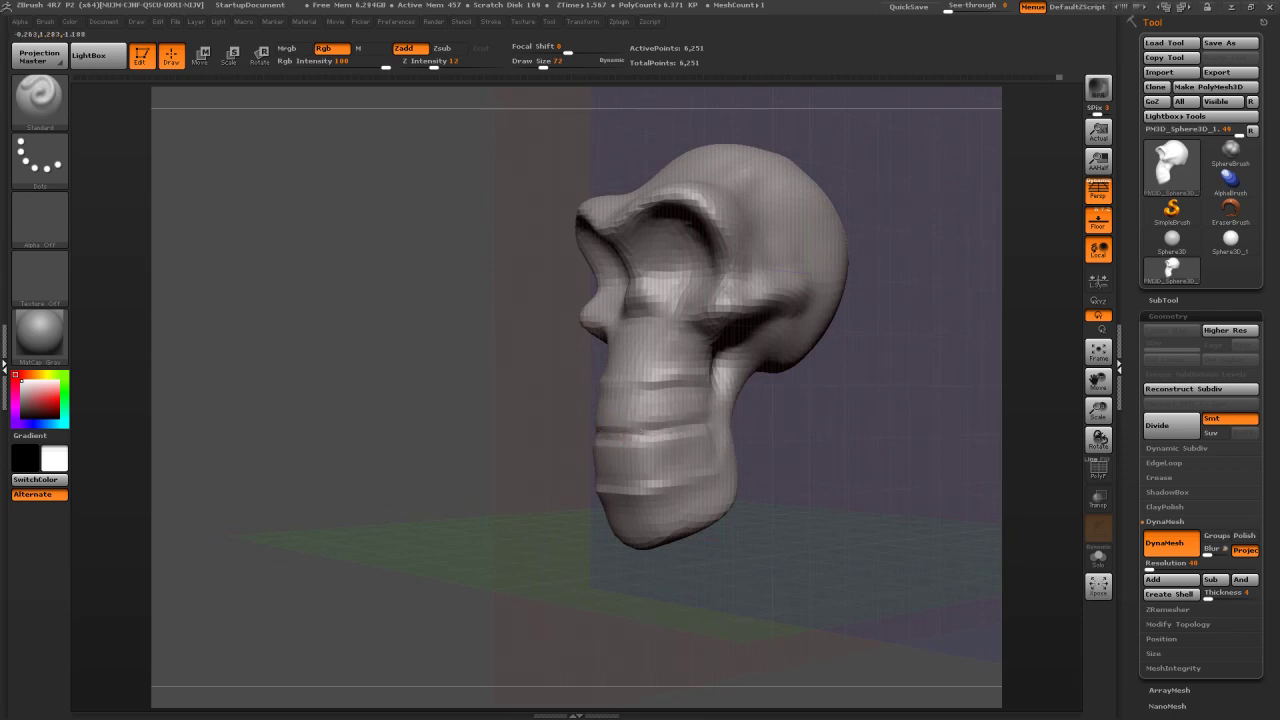
{"action": "left_click_drag", "start_coordinate": [588, 433], "coordinate": [760, 420]}
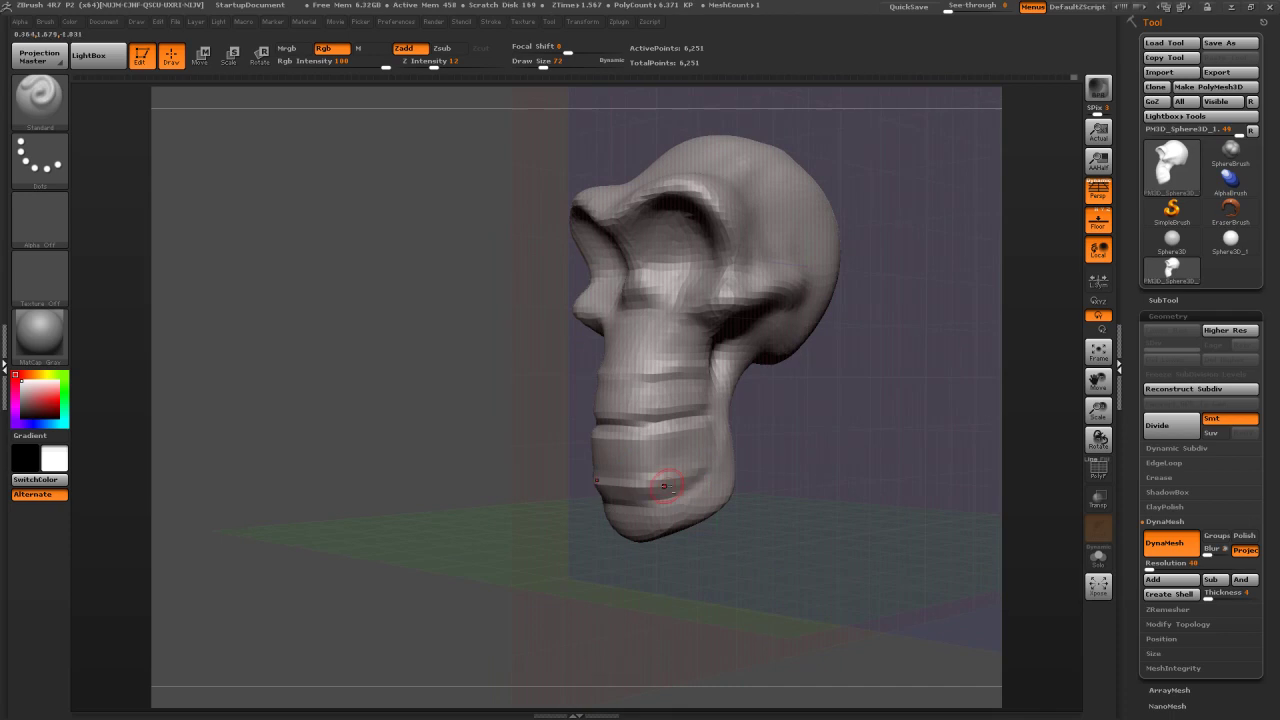
{"action": "key", "text": "shift"}
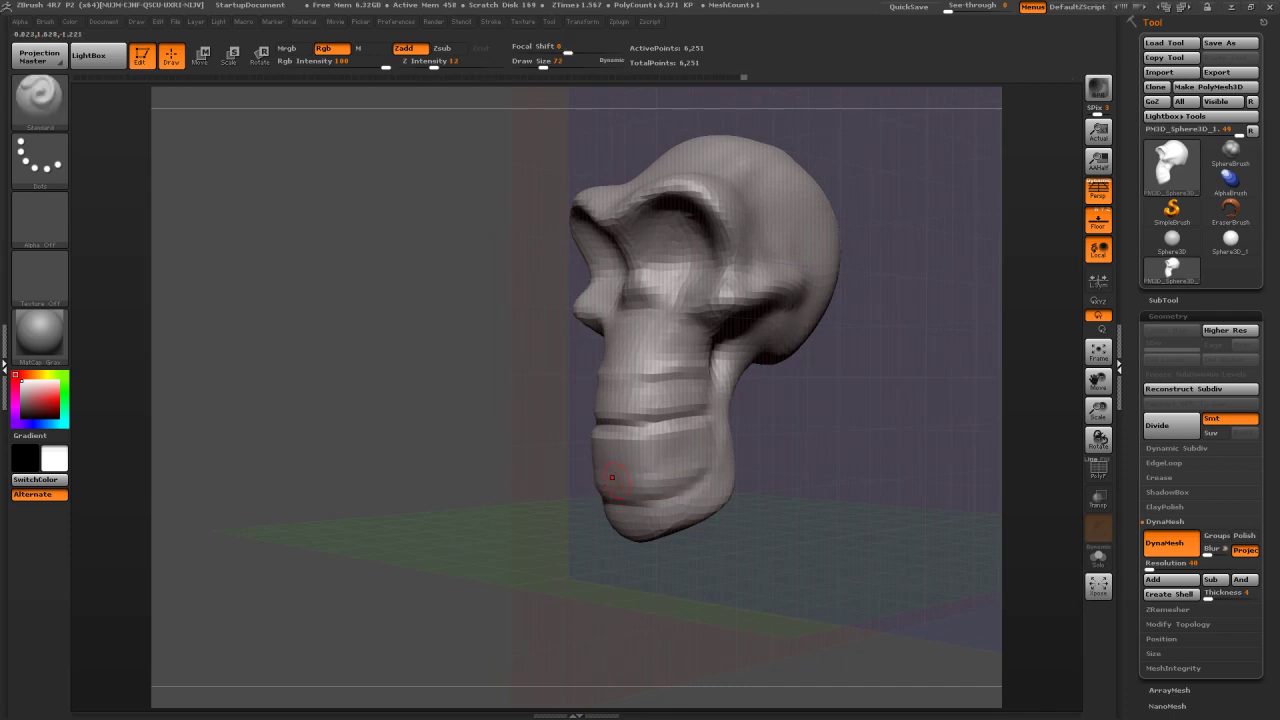
{"action": "mouse_move", "coordinate": [776, 383]}
{"action": "left_mouse_down"}
{"action": "mouse_move", "coordinate": [866, 396]}
{"action": "mouse_move", "coordinate": [700, 385]}
{"action": "left_mouse_up"}
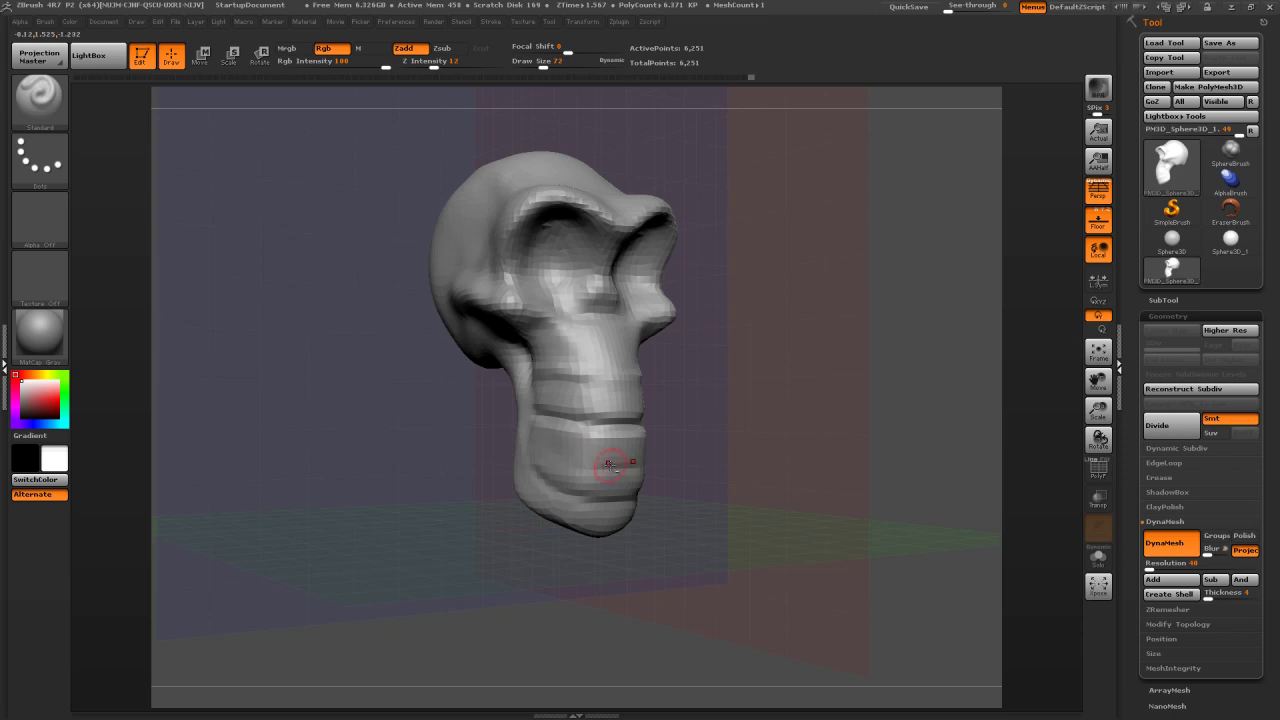
Sculpt the lower edge of the chin with the Standard brush and smooth it
{"action": "mouse_move", "coordinate": [722, 464]}
{"action": "left_mouse_down"}
{"action": "mouse_move", "coordinate": [752, 502]}
{"action": "mouse_move", "coordinate": [536, 512]}
{"action": "left_mouse_up"}
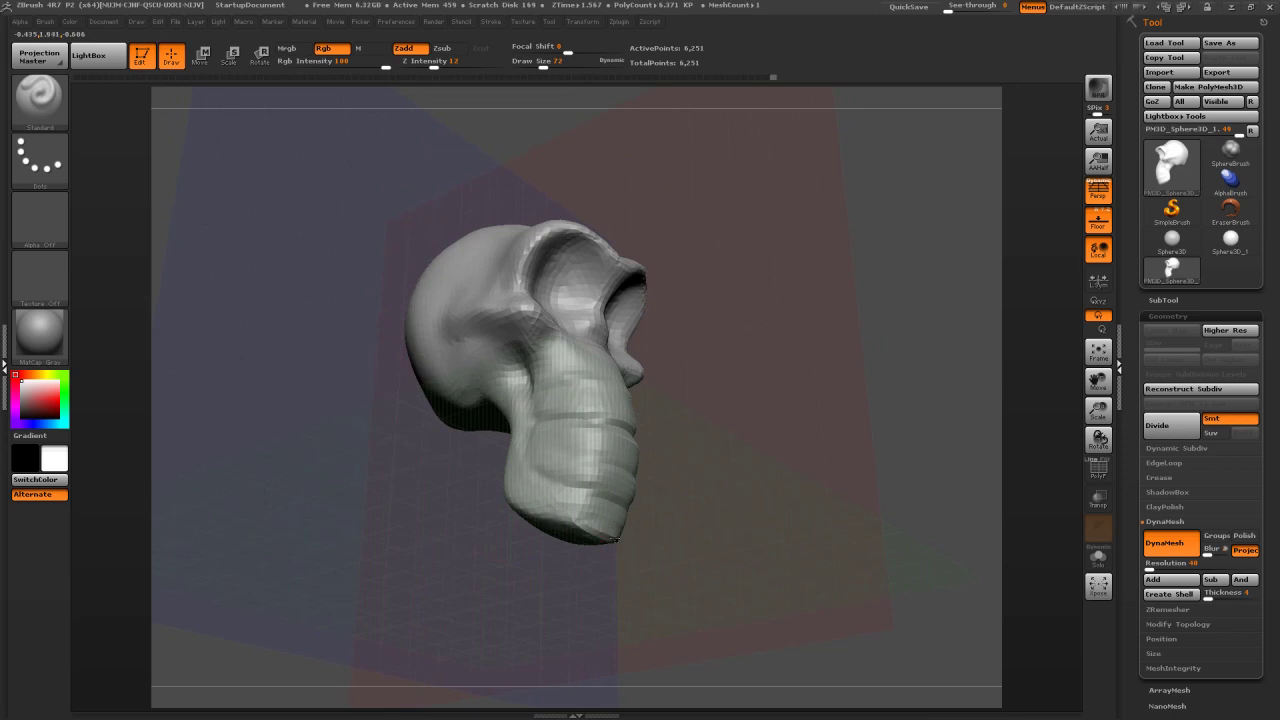
{"action": "left_click_drag", "start_coordinate": [705, 526], "coordinate": [580, 510]}
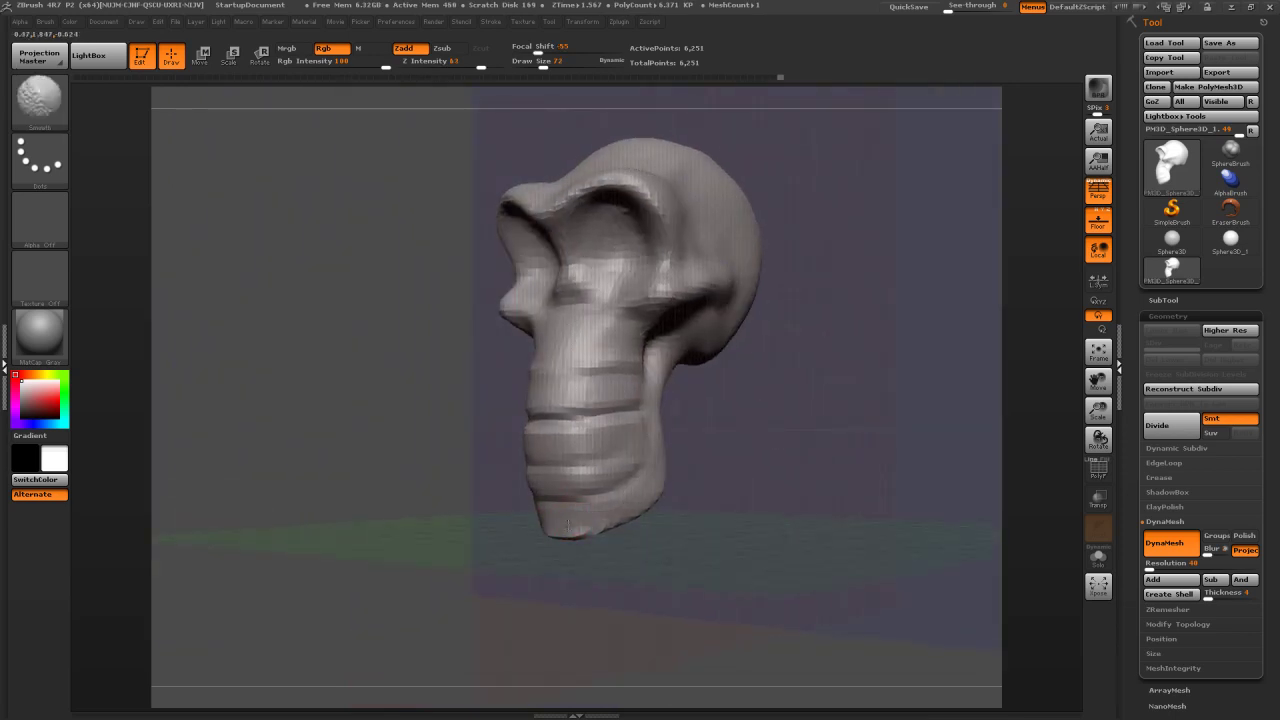
{"action": "mouse_move", "coordinate": [674, 491]}
{"action": "left_mouse_down"}
{"action": "mouse_move", "coordinate": [751, 465]}
{"action": "mouse_move", "coordinate": [649, 398]}
{"action": "mouse_move", "coordinate": [740, 443]}
{"action": "left_mouse_up"}
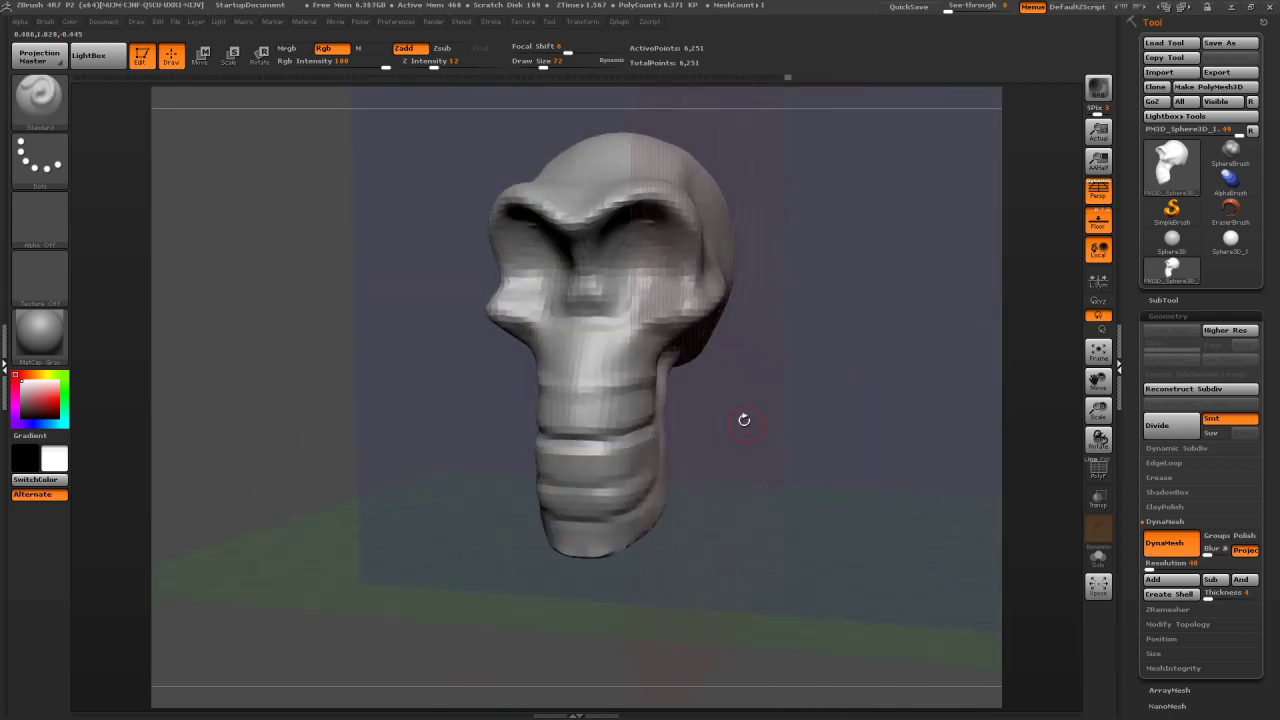
{"action": "key", "text": "shift"}
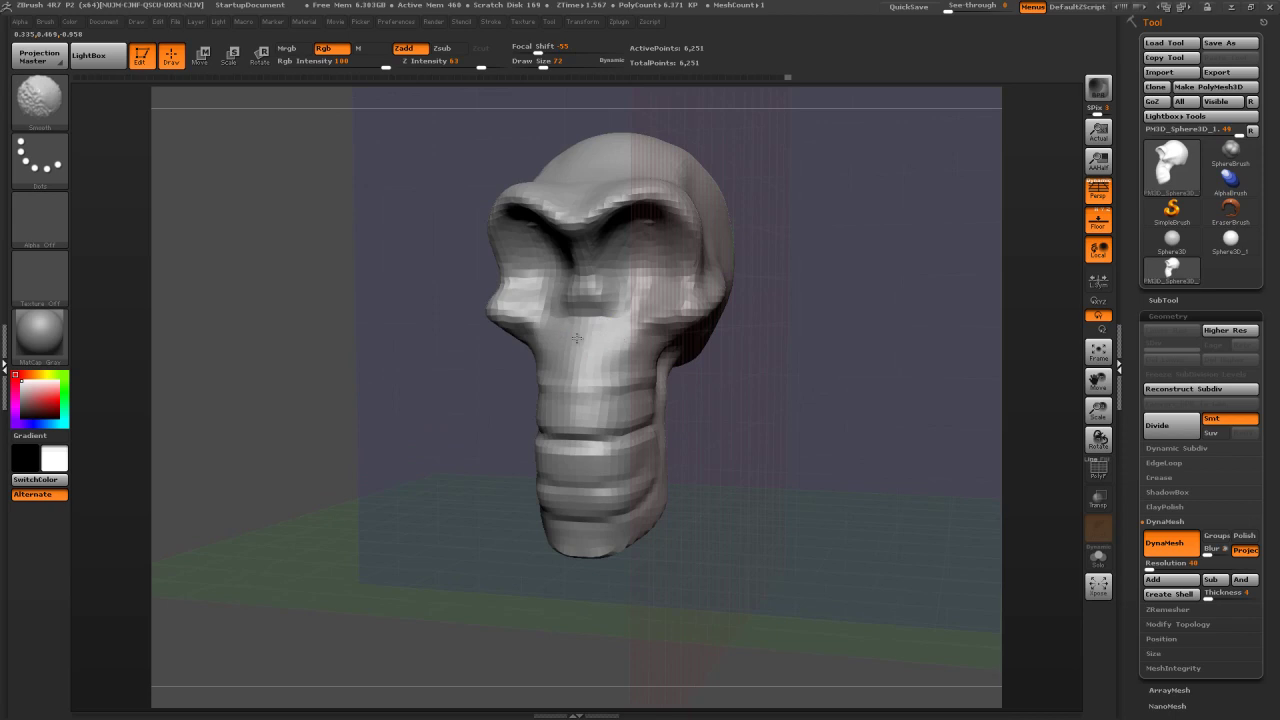
Carve a groove at the temple behind the brow and smooth it
{"action": "mouse_move", "coordinate": [643, 335]}
{"action": "left_mouse_down"}
{"action": "mouse_move", "coordinate": [846, 340]}
{"action": "mouse_move", "coordinate": [846, 384]}
{"action": "left_mouse_up"}
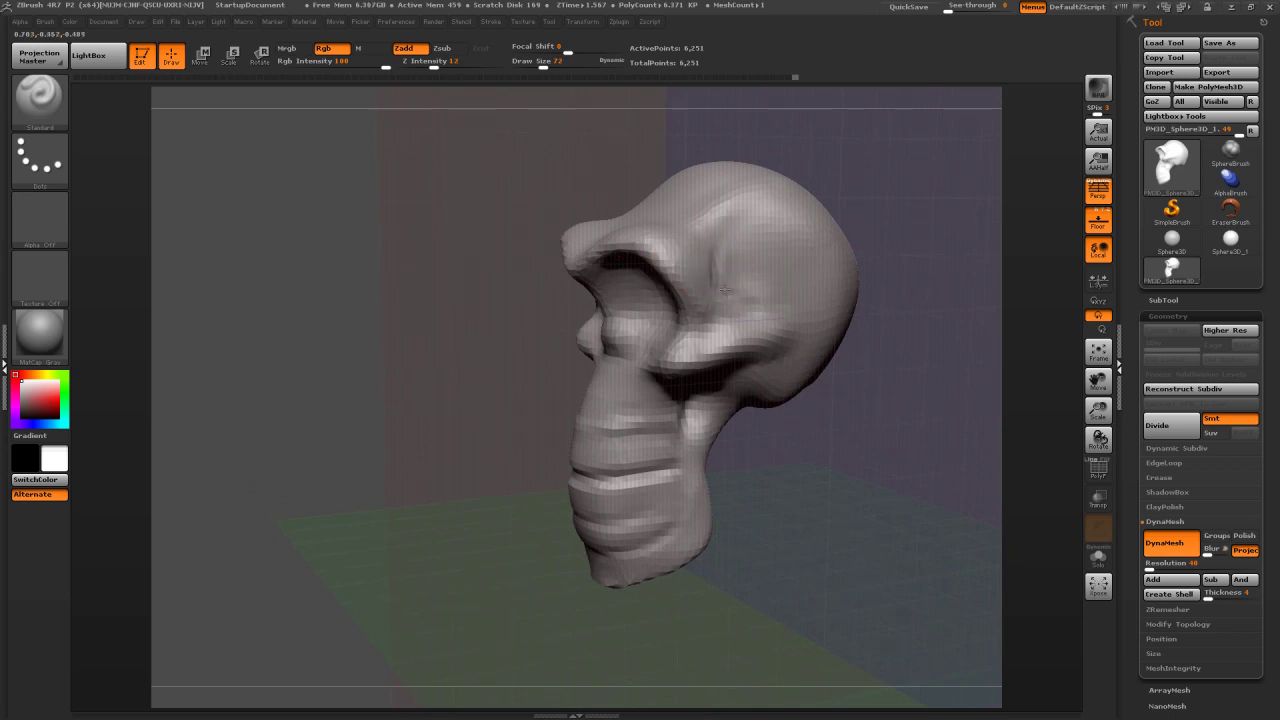
{"action": "mouse_move", "coordinate": [738, 247]}
{"action": "left_mouse_down", "text": "shift"}
{"action": "mouse_move", "coordinate": [726, 266]}
{"action": "mouse_move", "coordinate": [753, 292]}
{"action": "left_mouse_up", "text": "shift"}
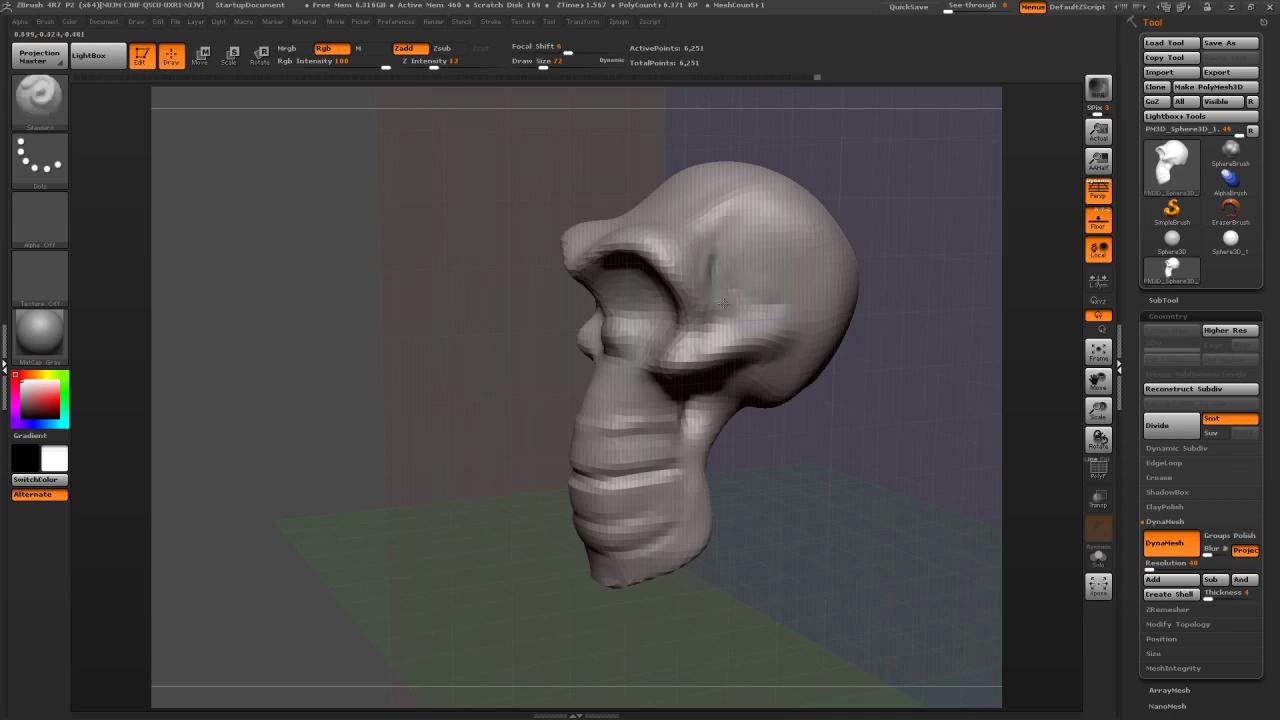
{"action": "mouse_move", "coordinate": [844, 427]}
{"action": "left_mouse_down"}
{"action": "mouse_move", "coordinate": [800, 432]}
{"action": "mouse_move", "coordinate": [840, 434]}
{"action": "mouse_move", "coordinate": [844, 387]}
{"action": "mouse_move", "coordinate": [770, 380]}
{"action": "left_mouse_up"}
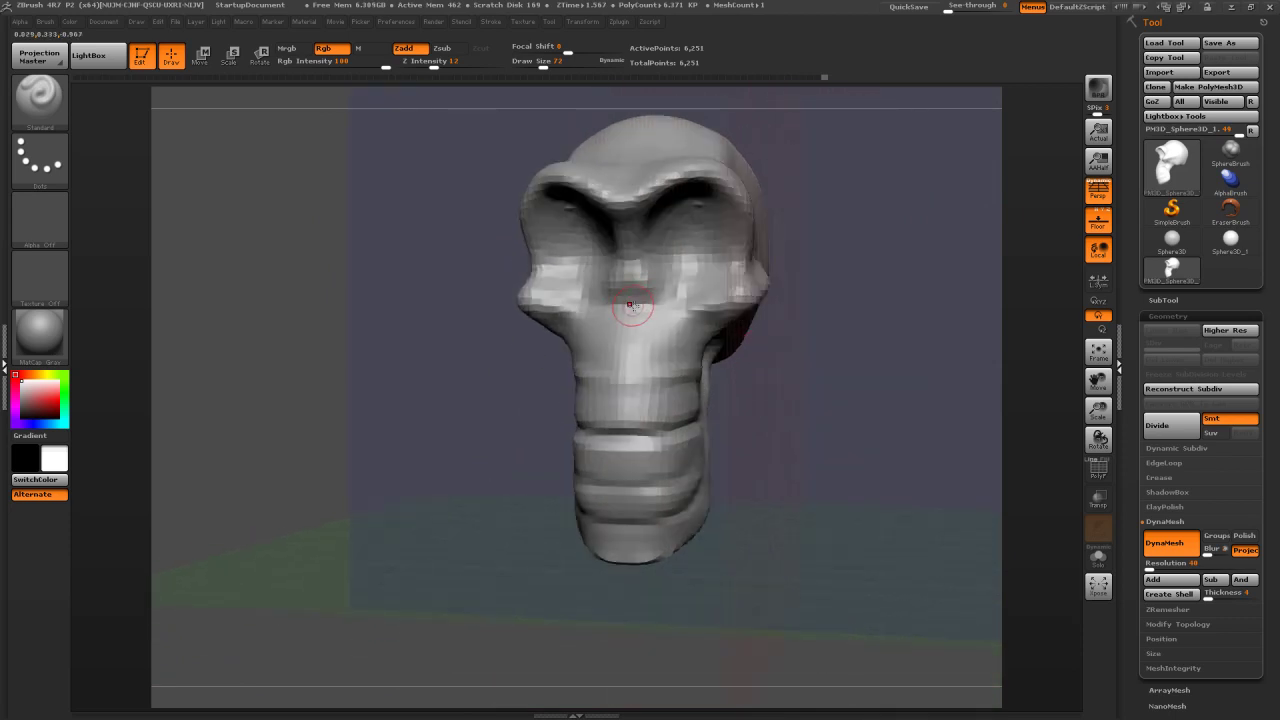
Reshape the nose with the Move brush at draw size 113
{"action": "key", "text": "b"}
{"action": "key", "text": "m"}
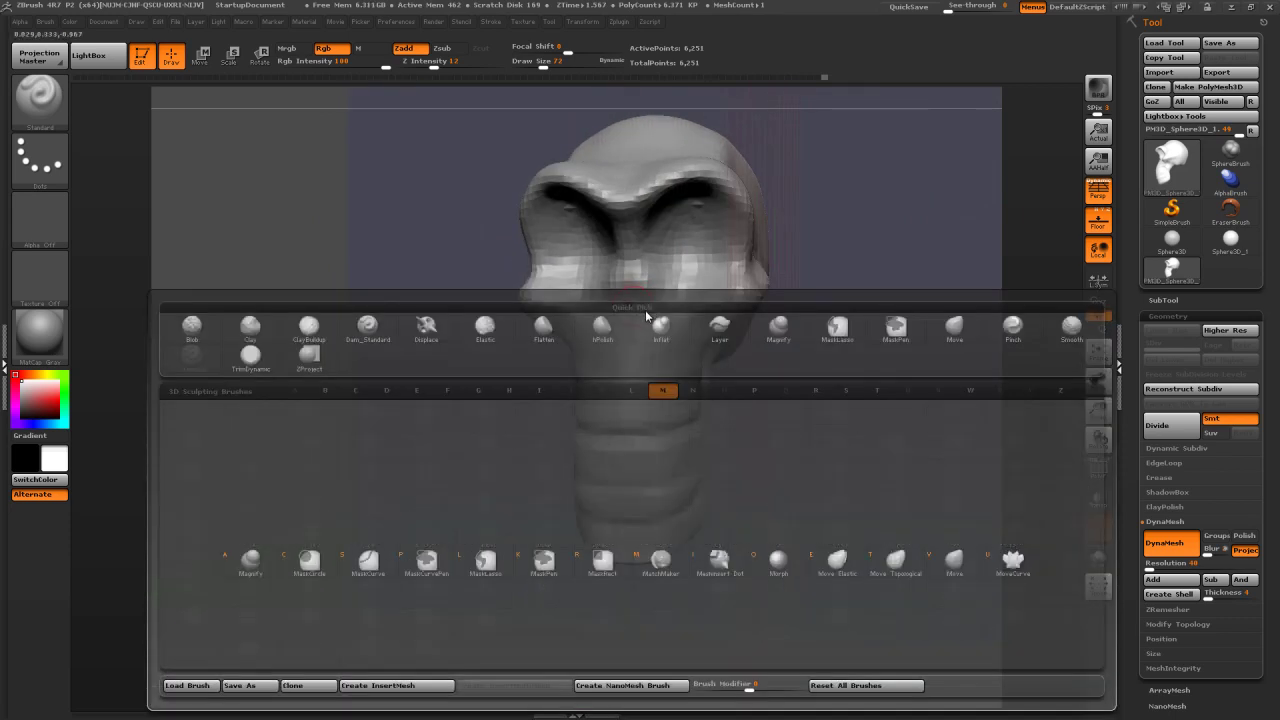
{"action": "key", "text": "v"}
{"action": "key", "text": "s"}
{"action": "left_click_drag", "start_coordinate": [634, 277], "coordinate": [628, 272]}
{"action": "key", "text": "s"}
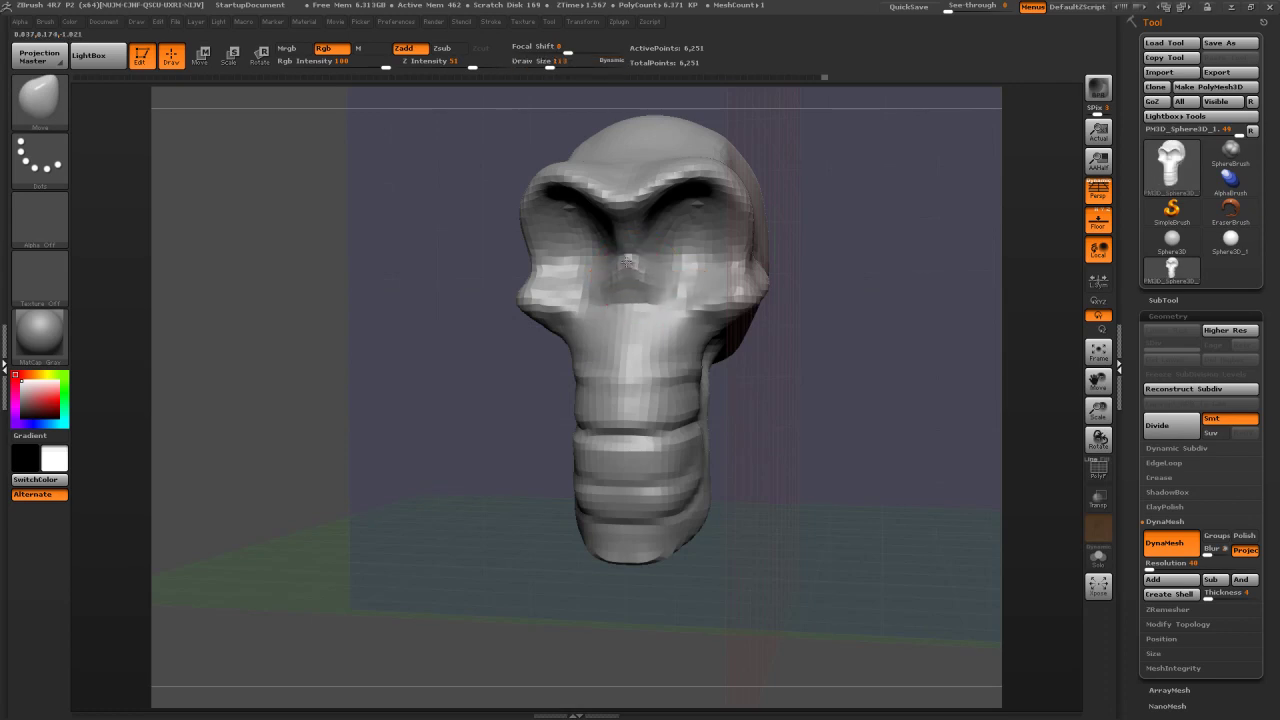
{"action": "left_click_drag", "start_coordinate": [747, 253], "coordinate": [853, 261]}
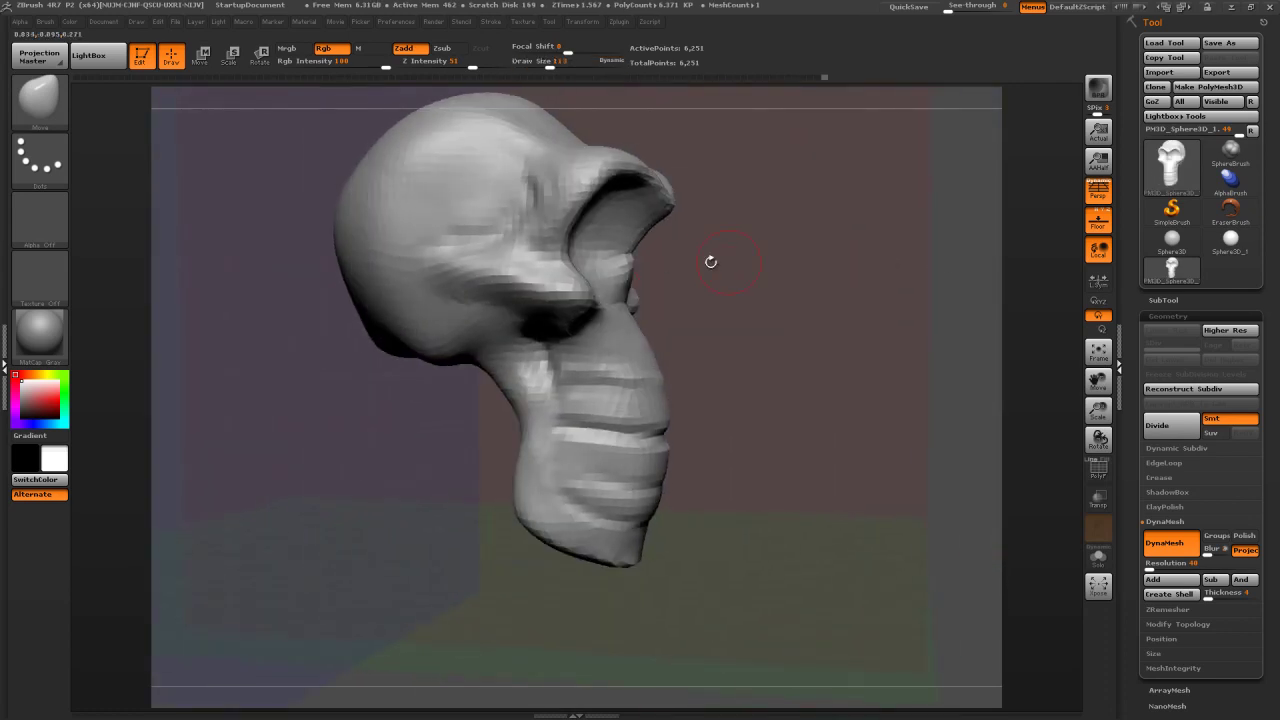
Remesh the head with DynaMesh and smooth the area between the brows
{"action": "left_click_drag", "start_coordinate": [856, 202], "coordinate": [760, 200]}
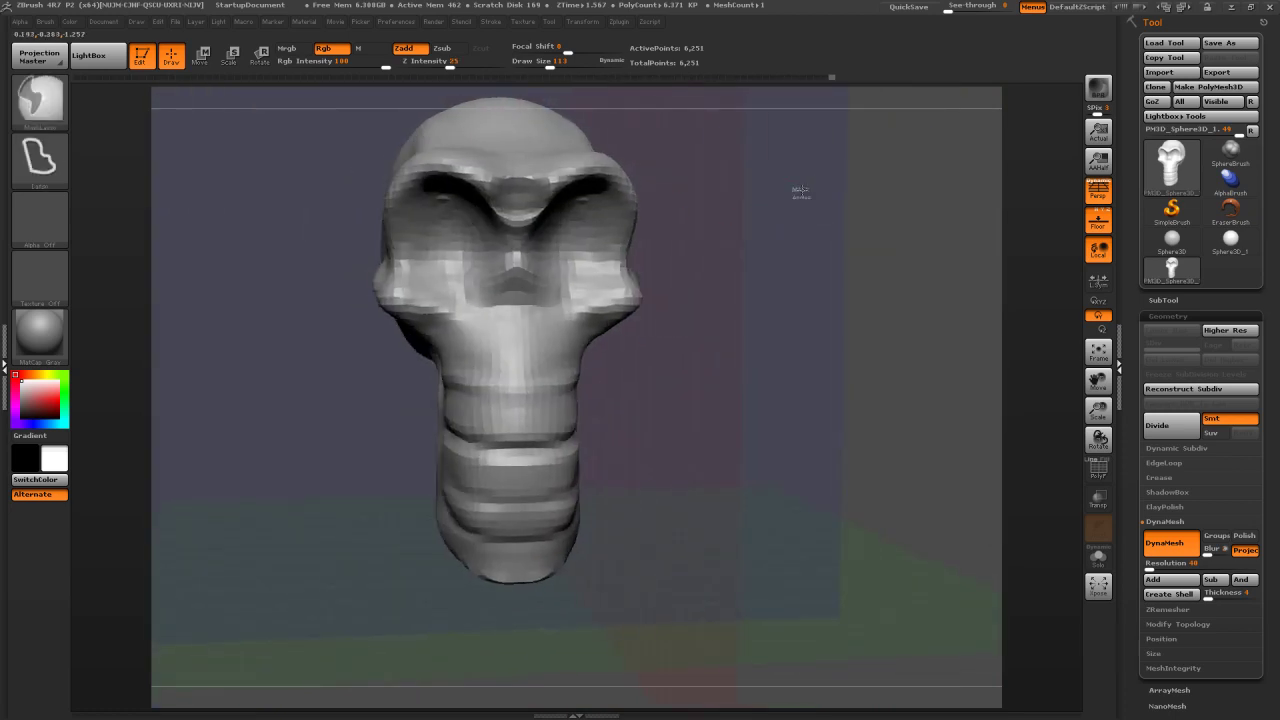
{"action": "key", "text": "shift"}
{"action": "mouse_move", "coordinate": [689, 157]}
{"action": "left_mouse_down"}
{"action": "mouse_move", "coordinate": [885, 200]}
{"action": "mouse_move", "coordinate": [686, 183]}
{"action": "left_mouse_up"}
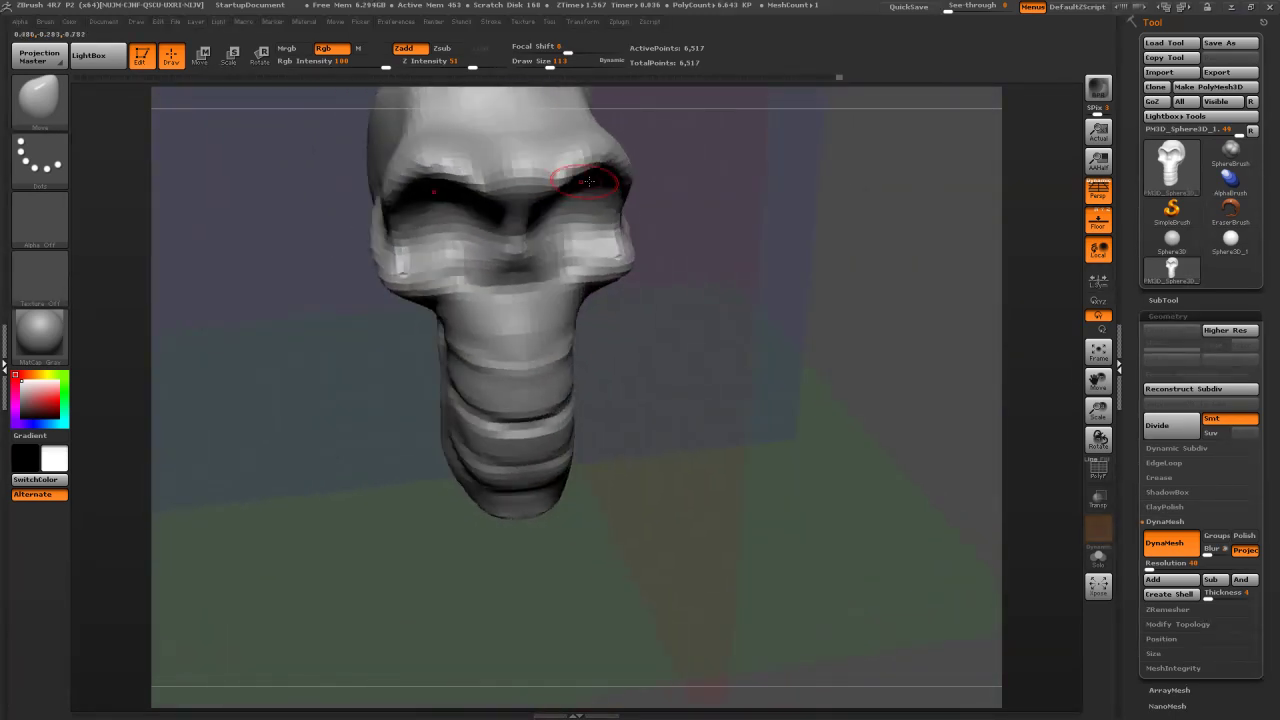
Build up the area between the brows with the Standard brush at draw size 78 and smooth it
{"action": "key", "text": "b"}
{"action": "key", "text": "s"}
{"action": "key", "text": "t"}
{"action": "key", "text": "s"}
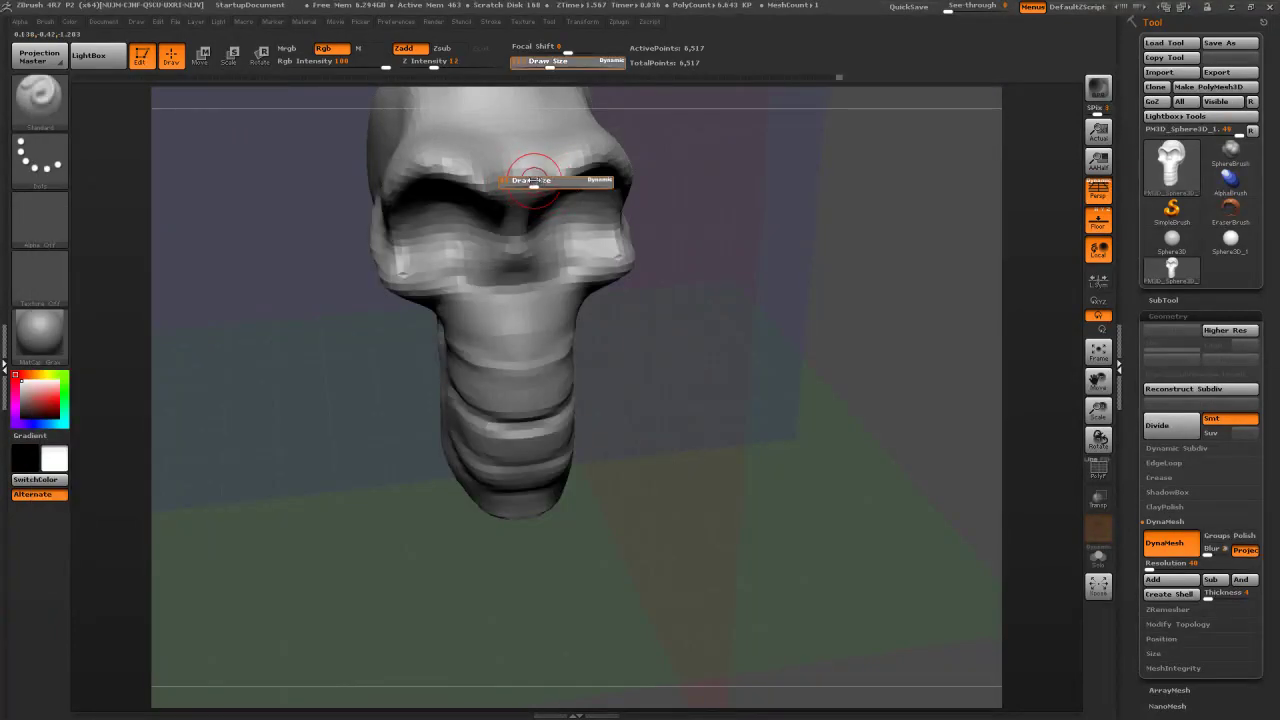
{"action": "left_click_drag", "start_coordinate": [532, 182], "coordinate": [525, 182]}
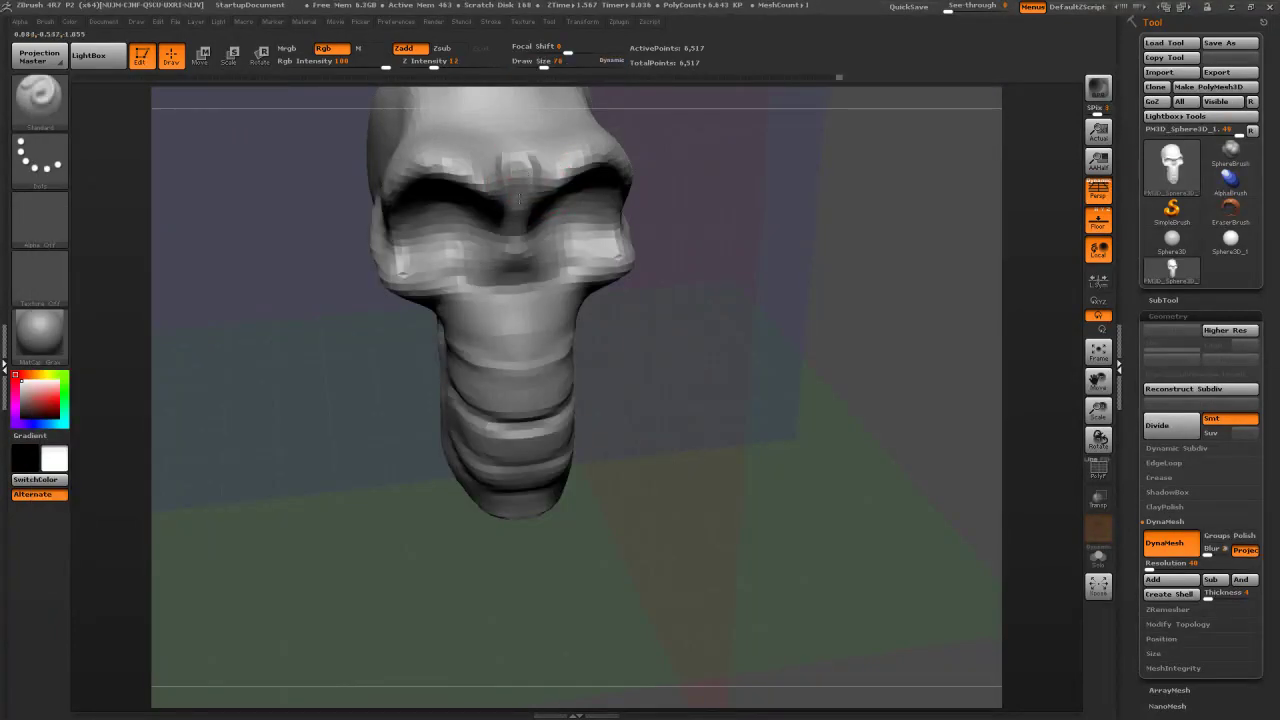
{"action": "mouse_move", "coordinate": [775, 250]}
{"action": "left_mouse_down"}
{"action": "mouse_move", "coordinate": [829, 137]}
{"action": "mouse_move", "coordinate": [777, 160]}
{"action": "mouse_move", "coordinate": [780, 270]}
{"action": "left_mouse_up"}
{"action": "key", "text": "shift"}
Carve a deep lengthwise hollow into the back of the jaw with the Standard brush and smooth it
{"action": "mouse_move", "coordinate": [820, 160]}
{"action": "left_mouse_down"}
{"action": "mouse_move", "coordinate": [866, 157]}
{"action": "mouse_move", "coordinate": [788, 157]}
{"action": "mouse_move", "coordinate": [804, 166]}
{"action": "mouse_move", "coordinate": [556, 306]}
{"action": "left_mouse_up"}
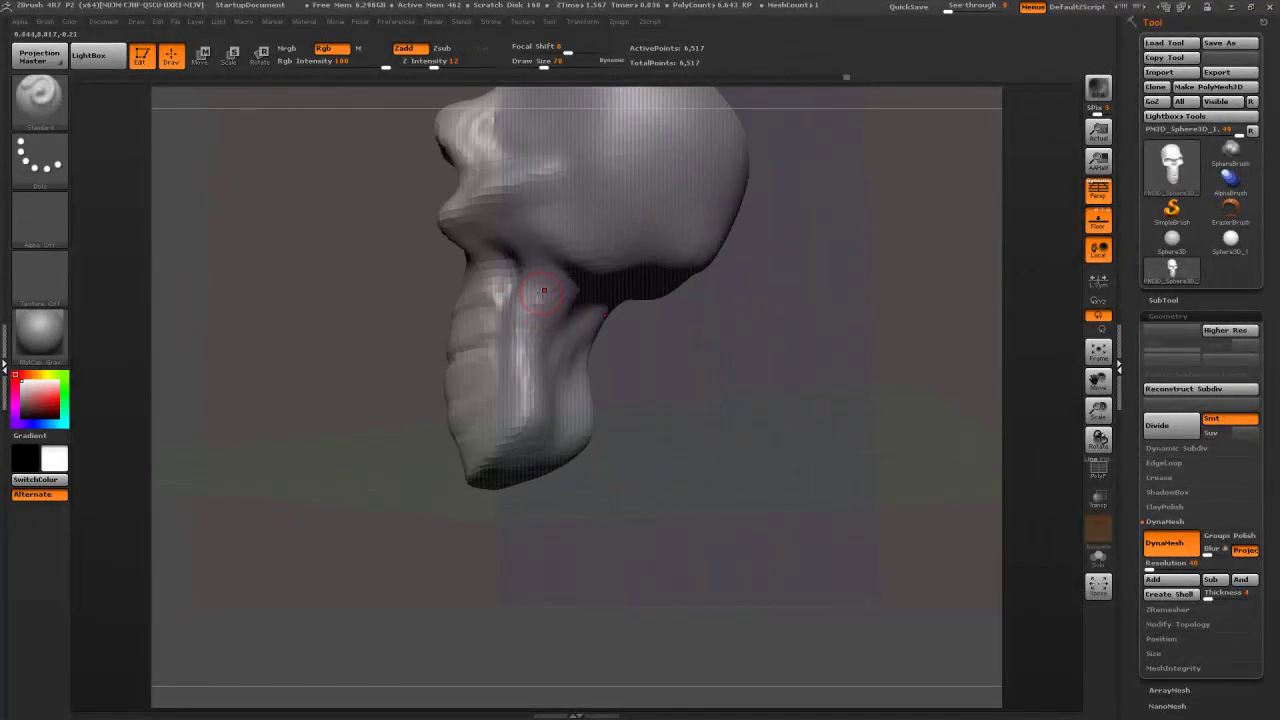
{"action": "left_click_drag", "start_coordinate": [800, 400], "coordinate": [624, 353]}
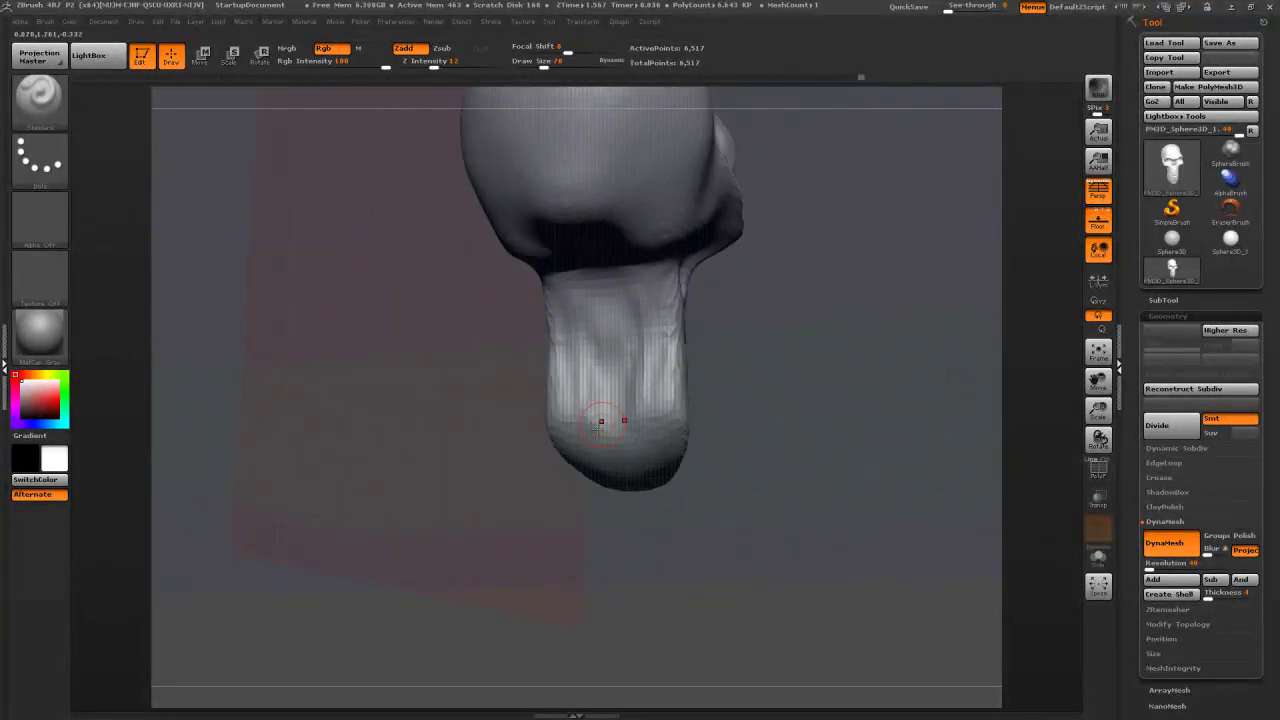
{"action": "left_click_drag", "start_coordinate": [826, 380], "coordinate": [840, 326]}
{"action": "mouse_move", "coordinate": [583, 408]}
{"action": "left_mouse_down"}
{"action": "mouse_move", "coordinate": [611, 481]}
{"action": "mouse_move", "coordinate": [620, 307]}
{"action": "mouse_move", "coordinate": [629, 445]}
{"action": "left_mouse_up"}
{"action": "left_click_drag", "start_coordinate": [608, 308], "coordinate": [616, 462]}
{"action": "left_click_drag", "start_coordinate": [606, 342], "coordinate": [620, 464]}
{"action": "left_click_drag", "start_coordinate": [792, 366], "coordinate": [700, 400]}
{"action": "key", "text": "shift"}
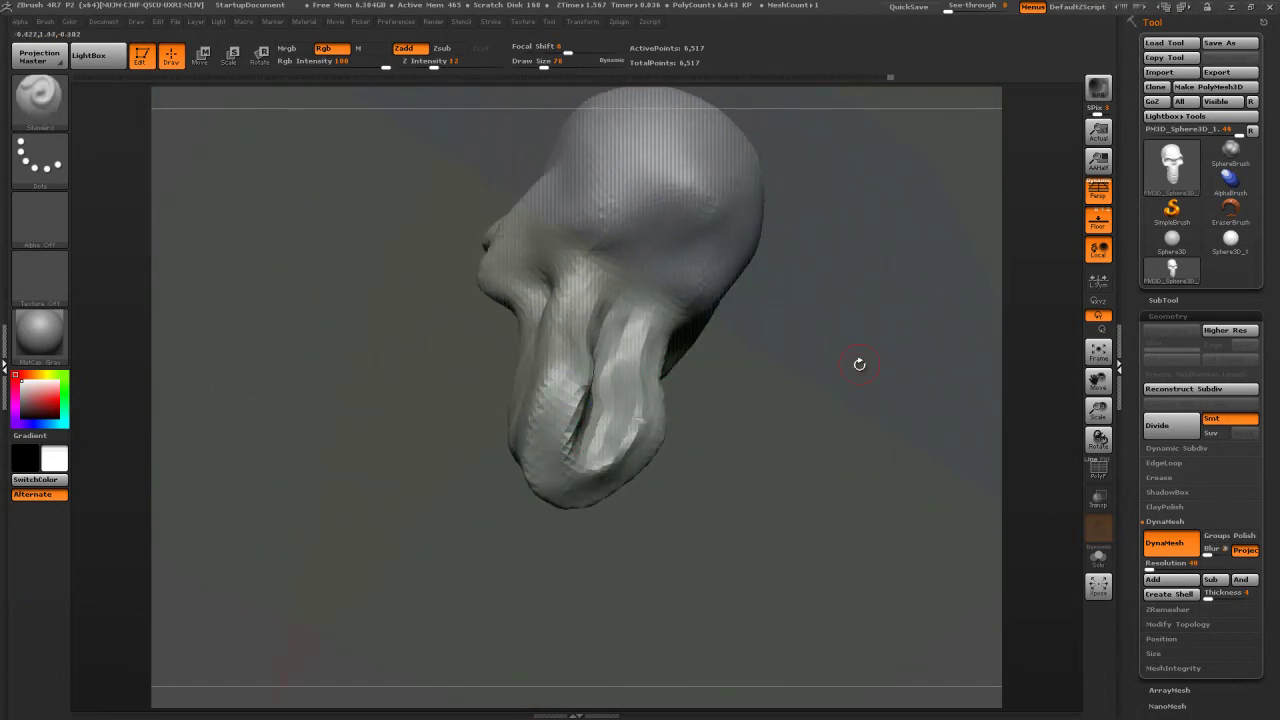
{"action": "left_click_drag", "start_coordinate": [835, 350], "coordinate": [786, 420]}
{"action": "left_click_drag", "start_coordinate": [623, 303], "coordinate": [623, 449], "text": "shift"}
Sculpt the upper end of the jaw's hollow beneath the skull base and smooth the transition
{"action": "left_click_drag", "start_coordinate": [810, 334], "coordinate": [742, 263]}
{"action": "mouse_move", "coordinate": [633, 249]}
{"action": "left_mouse_down"}
{"action": "mouse_move", "coordinate": [639, 239]}
{"action": "mouse_move", "coordinate": [619, 248]}
{"action": "left_mouse_up"}
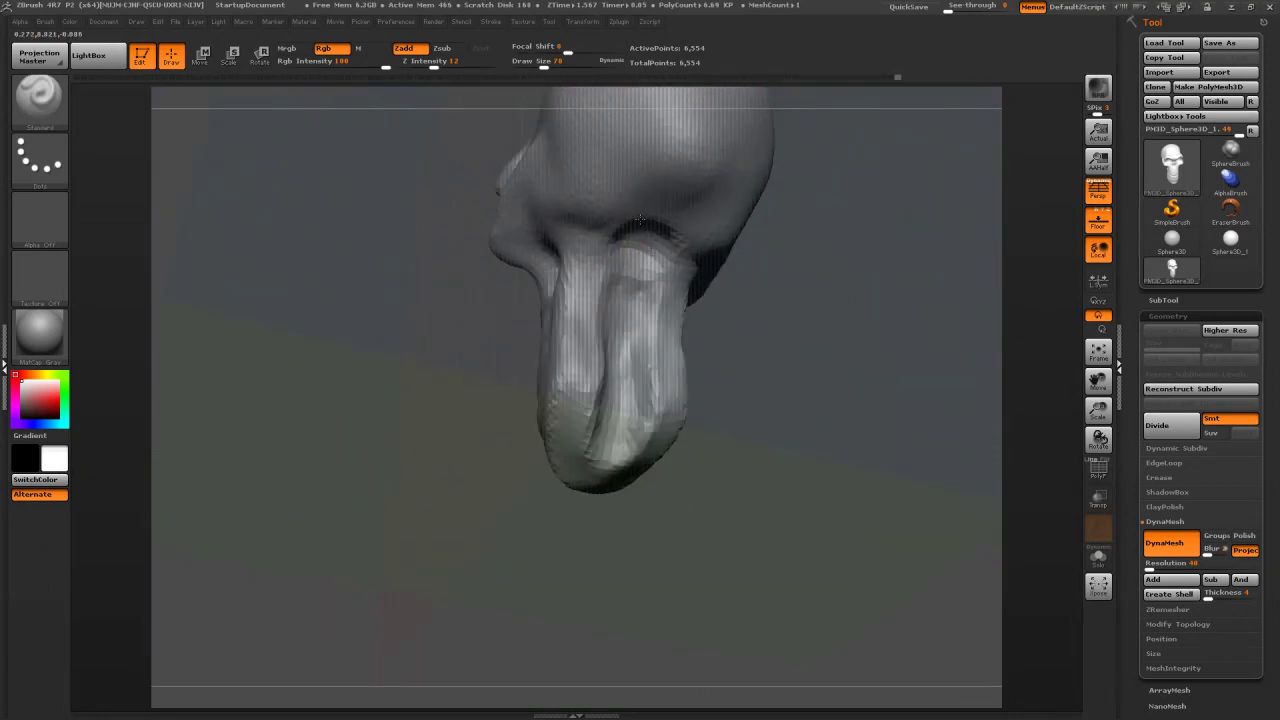
{"action": "mouse_move", "coordinate": [754, 262]}
{"action": "left_mouse_down"}
{"action": "mouse_move", "coordinate": [850, 275]}
{"action": "mouse_move", "coordinate": [810, 268]}
{"action": "left_mouse_up"}
{"action": "left_click_drag", "start_coordinate": [659, 246], "coordinate": [666, 266], "text": "shift"}
{"action": "mouse_move", "coordinate": [874, 294]}
{"action": "left_mouse_down"}
{"action": "mouse_move", "coordinate": [851, 279]}
{"action": "mouse_move", "coordinate": [833, 380]}
{"action": "mouse_move", "coordinate": [847, 357]}
{"action": "mouse_move", "coordinate": [690, 300]}
{"action": "left_mouse_up"}
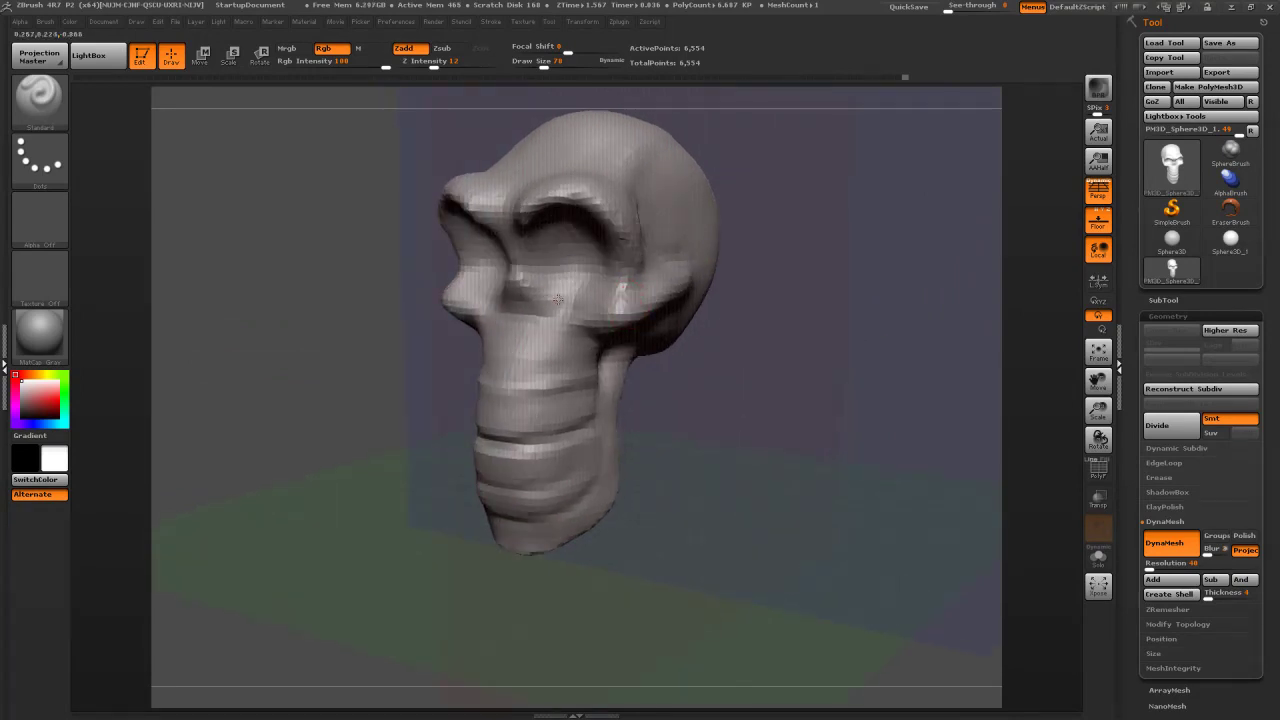
Sculpt rounded forms inside the eye sockets with the Standard brush and smooth them
{"action": "key", "text": "shift"}
{"action": "left_click_drag", "start_coordinate": [797, 372], "coordinate": [900, 372]}
{"action": "left_click_drag", "start_coordinate": [640, 293], "coordinate": [590, 251]}
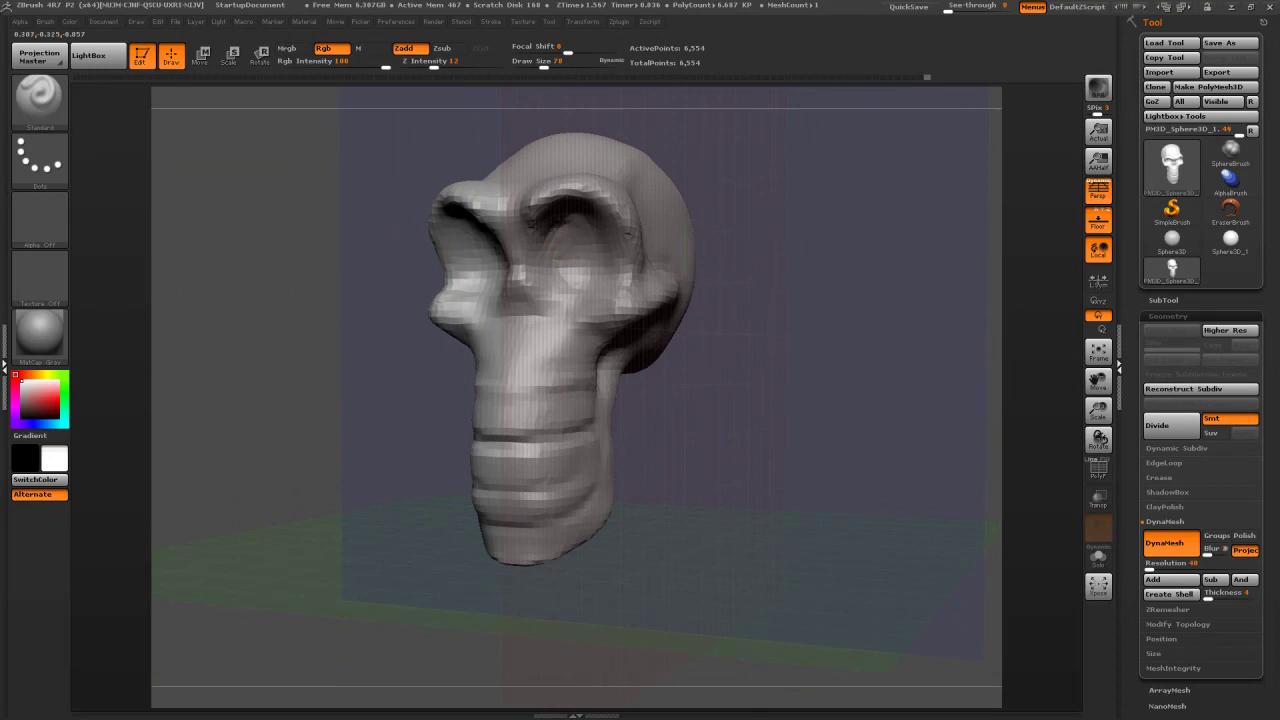
{"action": "mouse_move", "coordinate": [776, 215]}
{"action": "left_mouse_down", "text": "shift"}
{"action": "mouse_move", "coordinate": [640, 245]}
{"action": "mouse_move", "coordinate": [566, 234]}
{"action": "left_mouse_up", "text": "shift"}
{"action": "left_click_drag", "start_coordinate": [727, 219], "coordinate": [616, 265]}
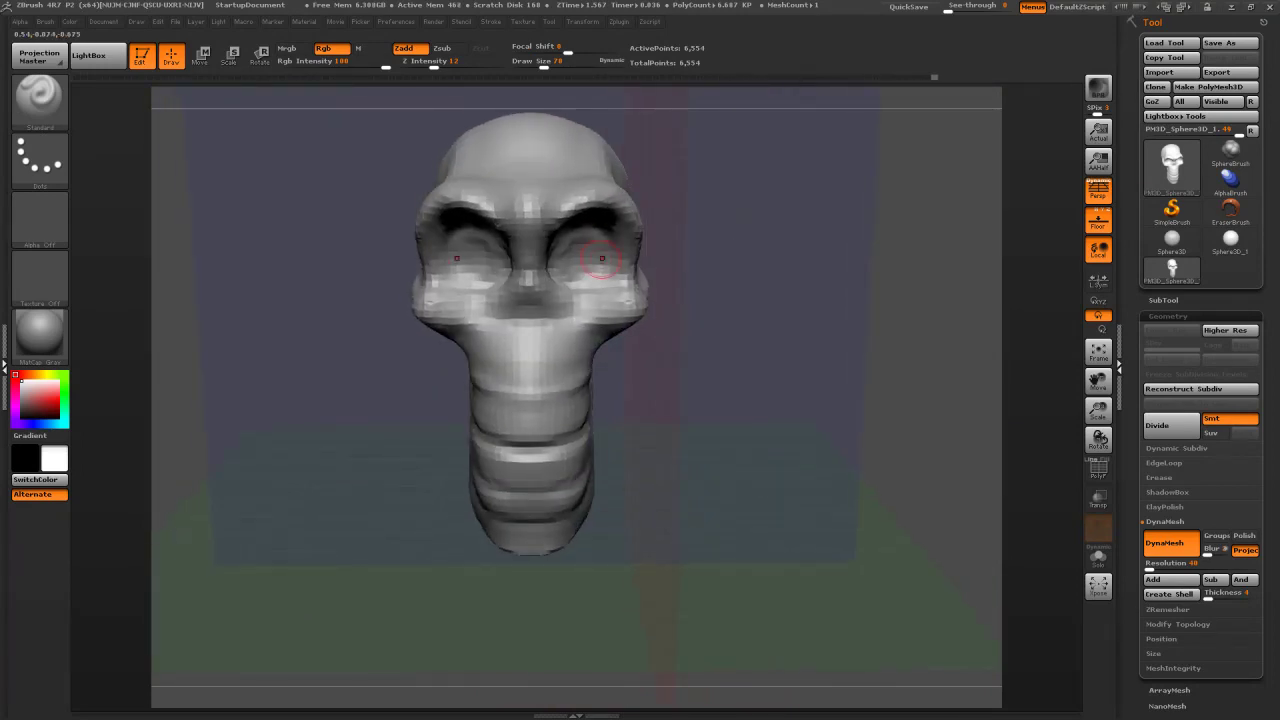
{"action": "key", "text": "shift"}
Sculpt the area beneath the cheekbone where the jaw joins the skull
{"action": "mouse_move", "coordinate": [850, 250]}
{"action": "left_mouse_down"}
{"action": "mouse_move", "coordinate": [715, 250]}
{"action": "mouse_move", "coordinate": [850, 250]}
{"action": "mouse_move", "coordinate": [731, 219]}
{"action": "mouse_move", "coordinate": [704, 228]}
{"action": "left_mouse_up"}
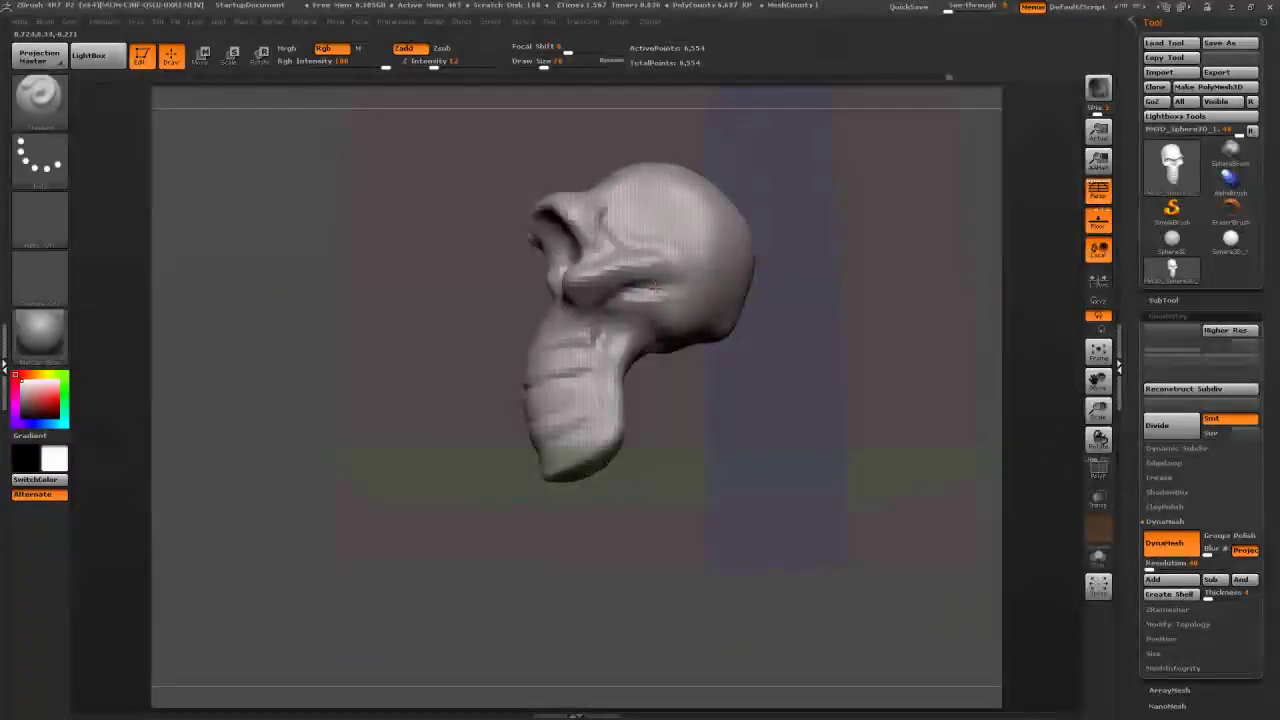
{"action": "left_click_drag", "start_coordinate": [848, 260], "coordinate": [643, 296]}
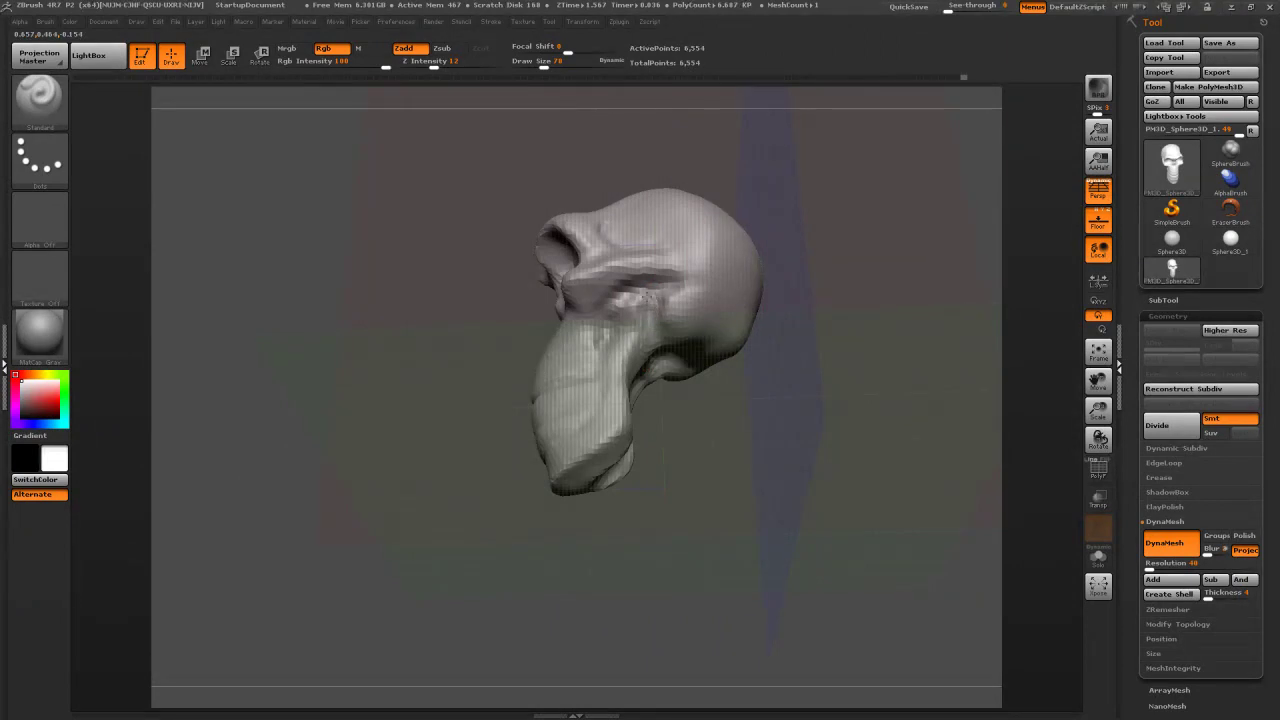
{"action": "mouse_move", "coordinate": [862, 225]}
{"action": "left_mouse_down"}
{"action": "mouse_move", "coordinate": [820, 263]}
{"action": "mouse_move", "coordinate": [850, 242]}
{"action": "left_mouse_up"}
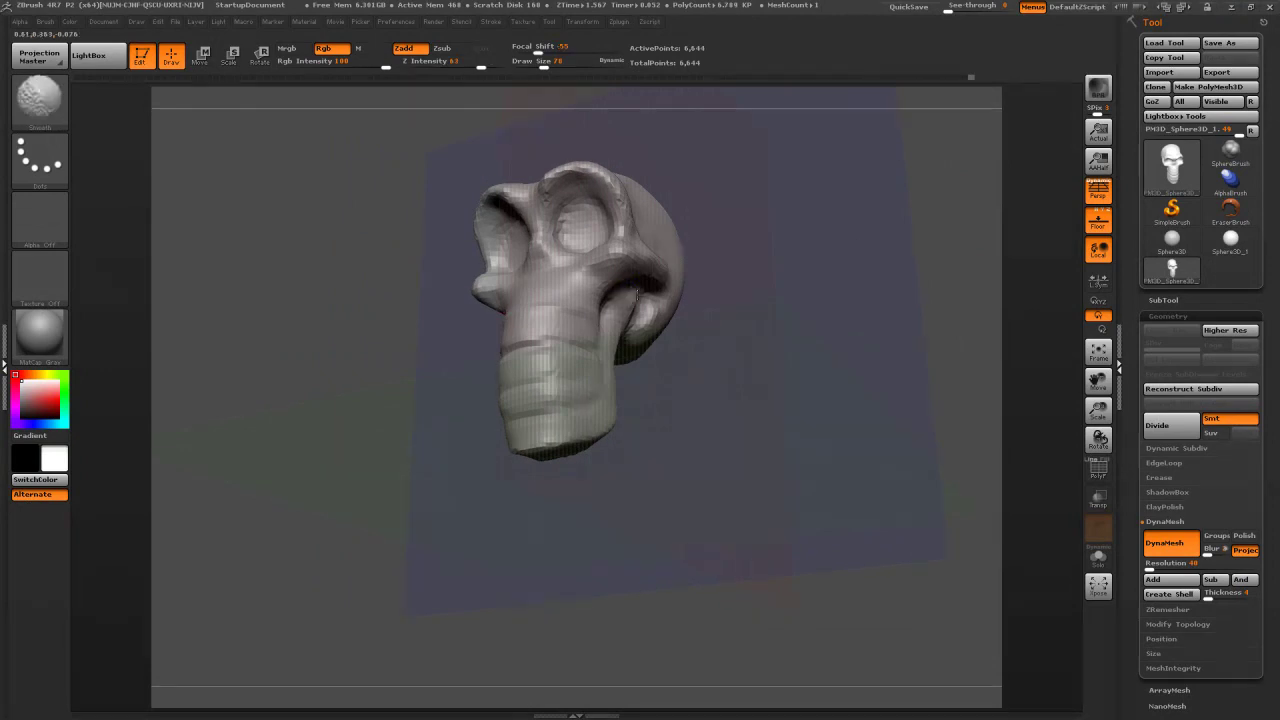
{"action": "left_click_drag", "start_coordinate": [774, 289], "coordinate": [628, 316]}
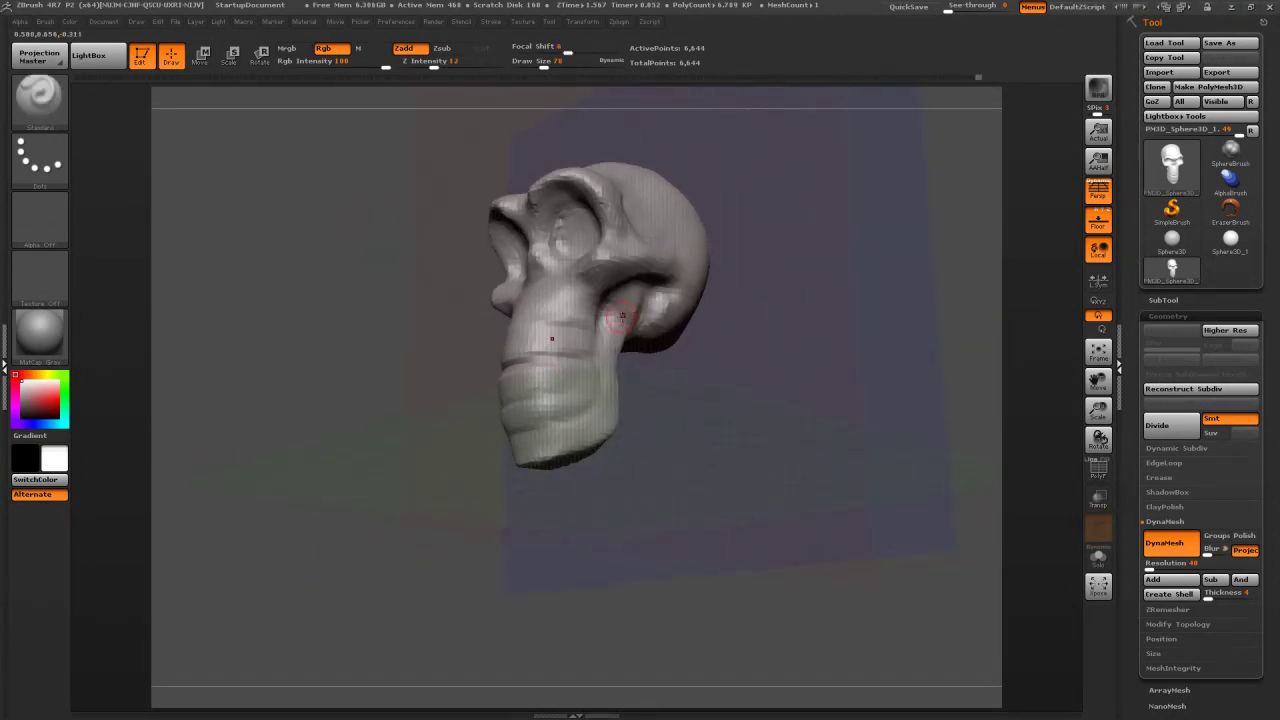
{"action": "left_click_drag", "start_coordinate": [689, 359], "coordinate": [668, 362]}
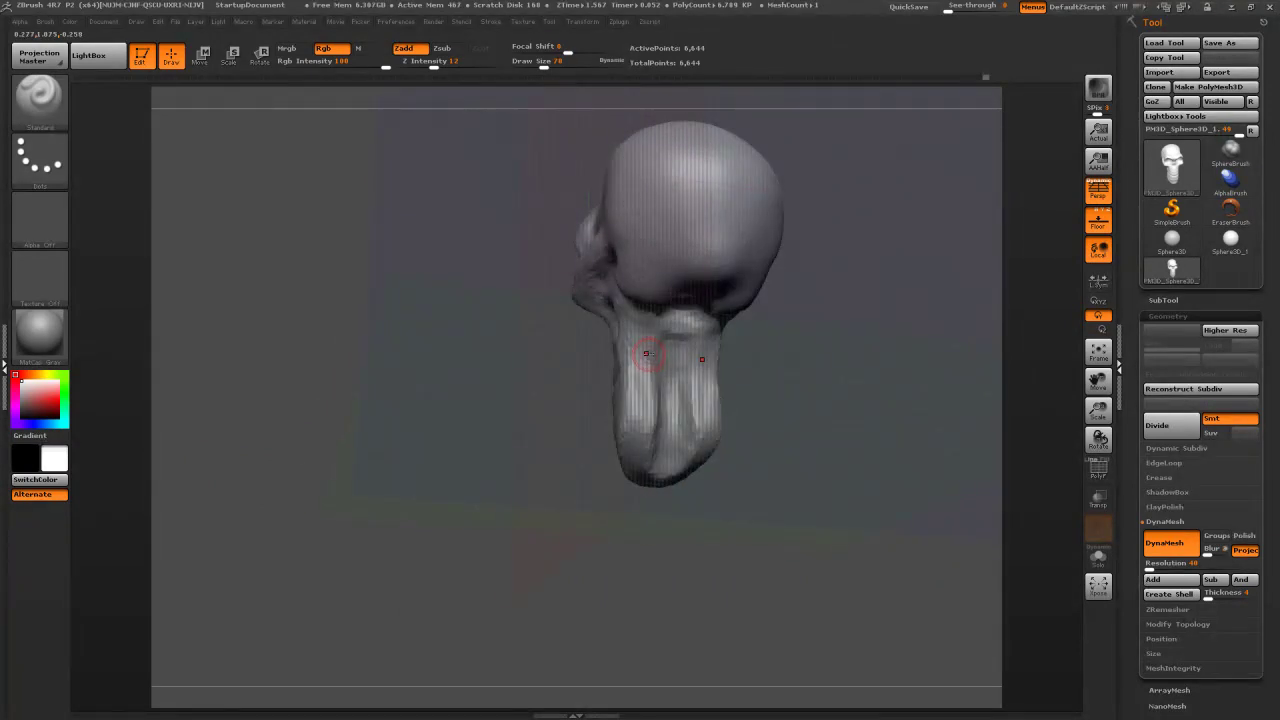
Reshape the upper rear part of the jaw with the Move brush at draw size 122
{"action": "key", "text": "b"}
{"action": "key", "text": "m"}
{"action": "key", "text": "v"}
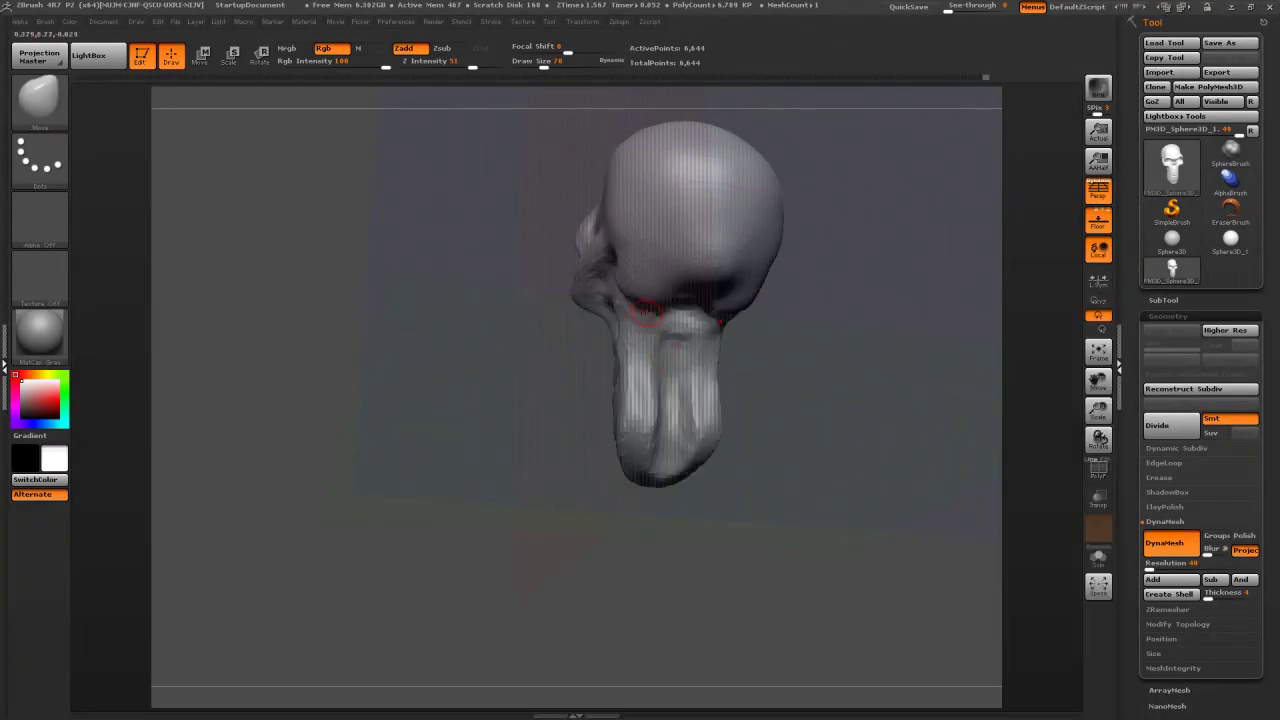
{"action": "key", "text": "s"}
{"action": "left_click_drag", "start_coordinate": [634, 328], "coordinate": [641, 328]}
{"action": "left_click_drag", "start_coordinate": [449, 343], "coordinate": [586, 362]}
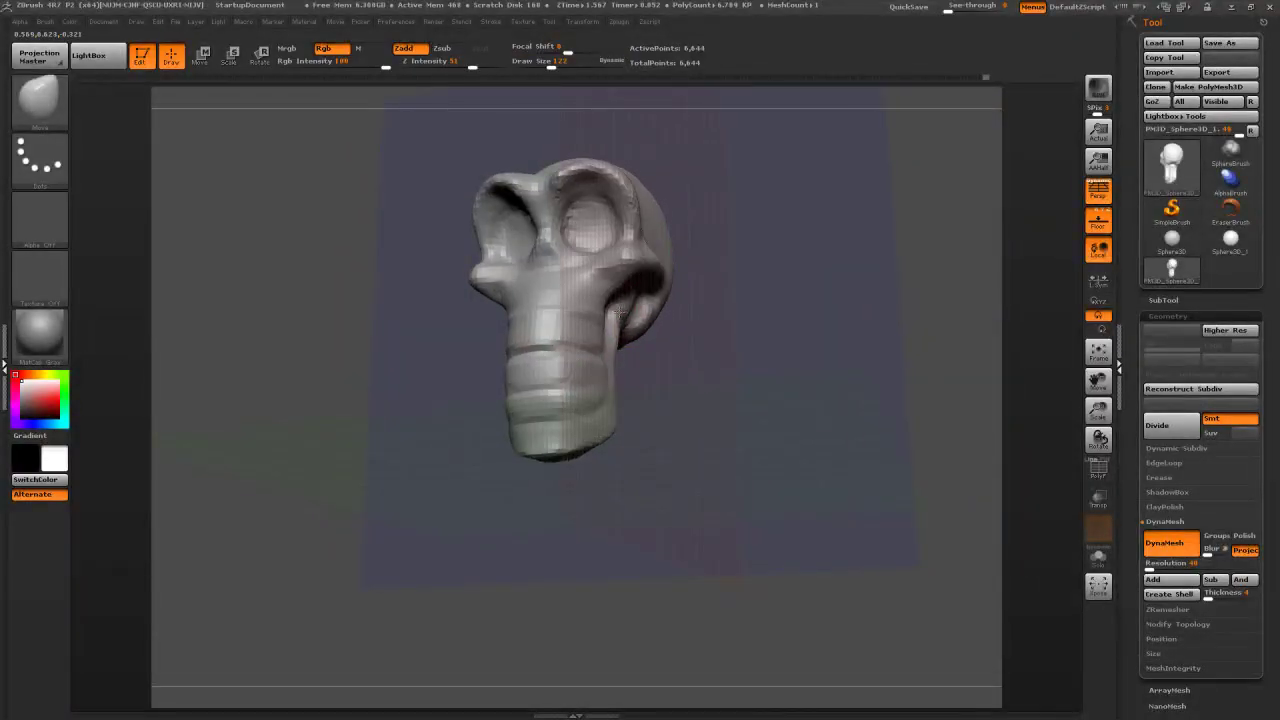
{"action": "left_click_drag", "start_coordinate": [685, 355], "coordinate": [577, 356]}
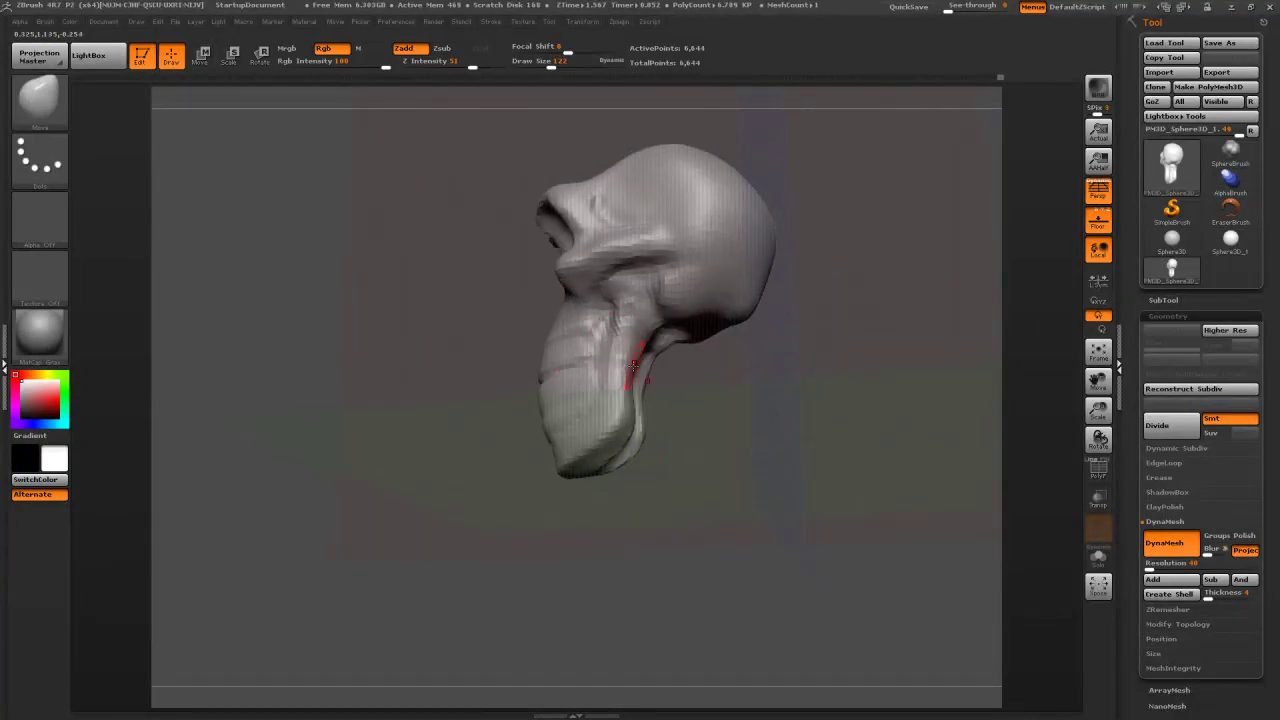
Adjust the jaw's rear edge with the Move brush at draw size 192
{"action": "key", "text": "s"}
{"action": "left_click_drag", "start_coordinate": [622, 421], "coordinate": [632, 421]}
{"action": "left_click_drag", "start_coordinate": [627, 425], "coordinate": [897, 411]}
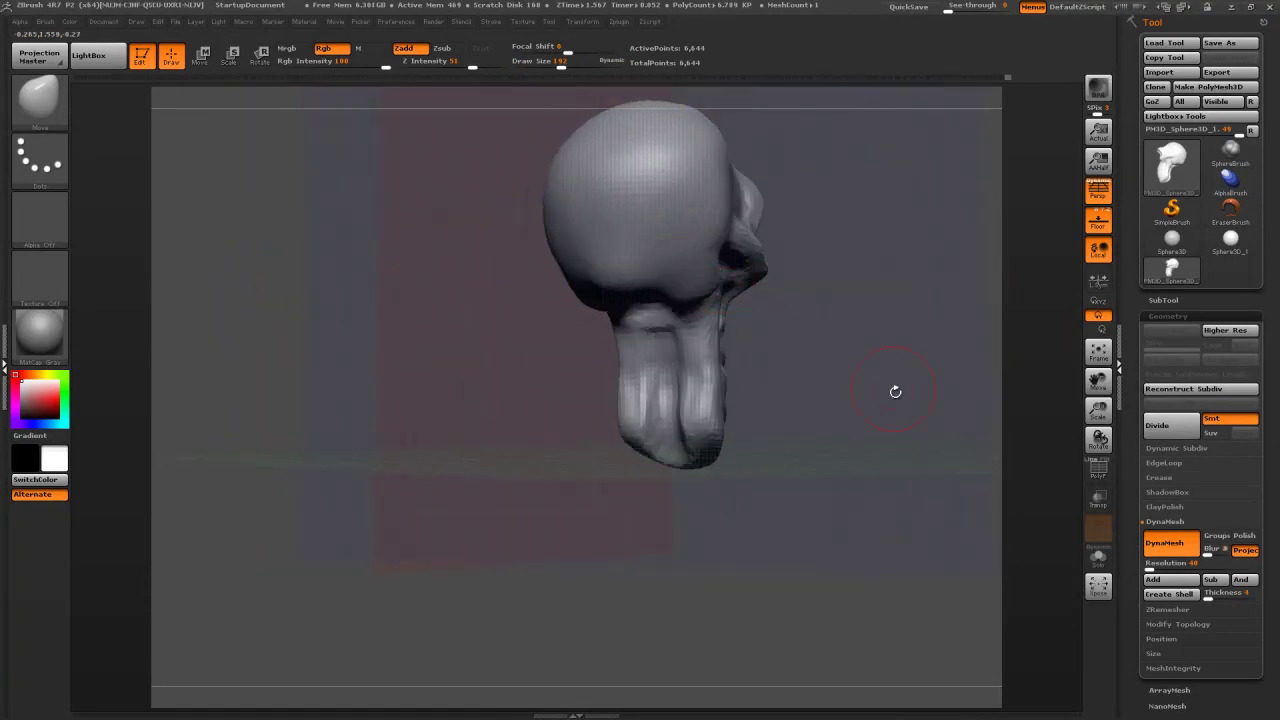
Mask the cranium using a lasso mask, leaving the face and jaw unmasked
{"action": "mouse_move", "coordinate": [877, 251]}
{"action": "left_mouse_down"}
{"action": "mouse_move", "coordinate": [881, 162]}
{"action": "mouse_move", "coordinate": [821, 221]}
{"action": "mouse_move", "coordinate": [772, 312]}
{"action": "mouse_move", "coordinate": [770, 300]}
{"action": "left_mouse_up"}
{"action": "key", "text": "ctrl"}
{"action": "mouse_move", "coordinate": [650, 130]}
{"action": "left_mouse_down", "text": "ctrl"}
{"action": "mouse_move", "coordinate": [600, 215]}
{"action": "mouse_move", "coordinate": [595, 320]}
{"action": "mouse_move", "coordinate": [916, 320]}
{"action": "mouse_move", "coordinate": [901, 283]}
{"action": "left_mouse_up", "text": "ctrl"}
{"action": "mouse_move", "coordinate": [793, 203]}
{"action": "left_mouse_down"}
{"action": "mouse_move", "coordinate": [775, 165]}
{"action": "mouse_move", "coordinate": [735, 140]}
{"action": "left_mouse_up"}
{"action": "mouse_move", "coordinate": [418, 150]}
{"action": "left_mouse_down", "text": "ctrl+alt"}
{"action": "mouse_move", "coordinate": [510, 232]}
{"action": "mouse_move", "coordinate": [610, 185]}
{"action": "mouse_move", "coordinate": [425, 118]}
{"action": "mouse_move", "coordinate": [410, 140]}
{"action": "left_mouse_up", "text": "ctrl+alt"}
{"action": "left_click_drag", "start_coordinate": [814, 163], "coordinate": [829, 163]}
{"action": "left_click", "coordinate": [840, 240], "text": "ctrl"}
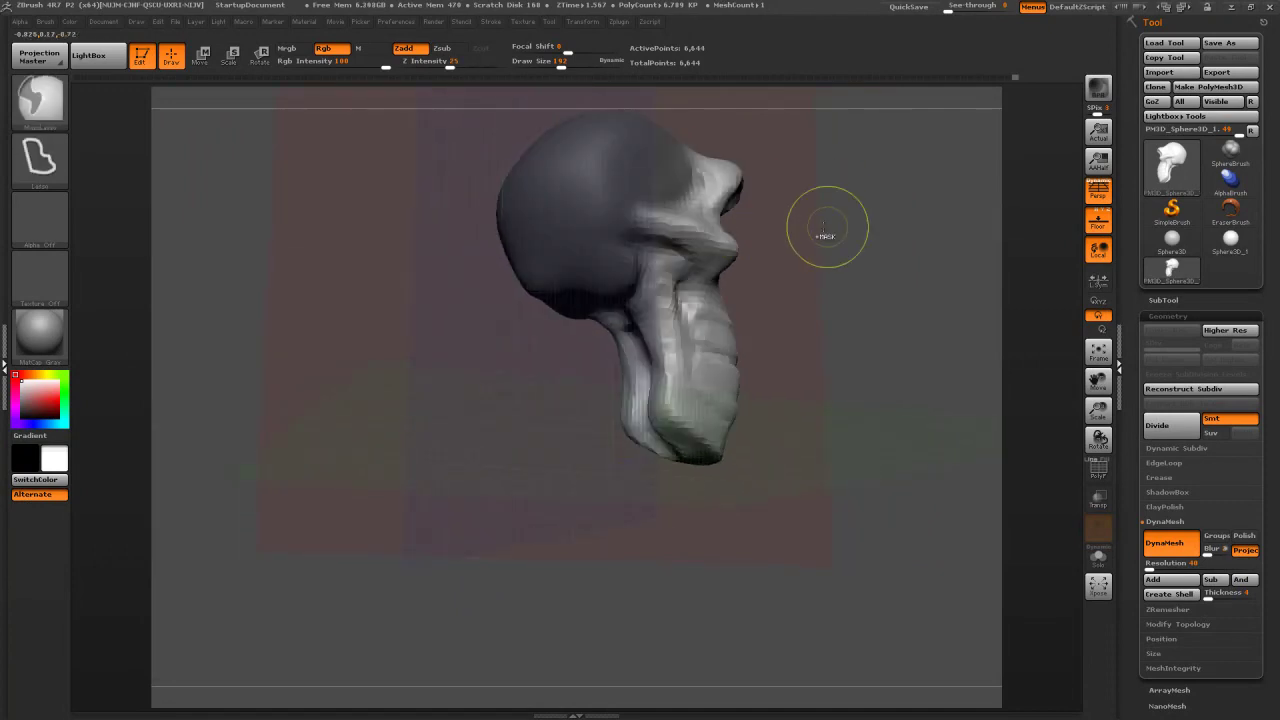
{"action": "left_click", "coordinate": [840, 243], "text": "ctrl"}
Reposition the unmasked face and jaw with the Move brush at draw size 393 and clear the mask
{"action": "mouse_move", "coordinate": [840, 243]}
{"action": "left_mouse_down"}
{"action": "mouse_move", "coordinate": [570, 265]}
{"action": "mouse_move", "coordinate": [531, 286]}
{"action": "left_mouse_up"}
{"action": "key", "text": "s"}
{"action": "mouse_move", "coordinate": [630, 285]}
{"action": "left_mouse_down"}
{"action": "mouse_move", "coordinate": [730, 285]}
{"action": "mouse_move", "coordinate": [670, 240]}
{"action": "mouse_move", "coordinate": [688, 322]}
{"action": "mouse_move", "coordinate": [676, 305]}
{"action": "mouse_move", "coordinate": [714, 298]}
{"action": "left_mouse_up"}
{"action": "left_click_drag", "start_coordinate": [622, 324], "coordinate": [672, 296]}
{"action": "mouse_move", "coordinate": [766, 260]}
{"action": "left_mouse_down", "text": "ctrl"}
{"action": "mouse_move", "coordinate": [775, 275]}
{"action": "mouse_move", "coordinate": [846, 287]}
{"action": "mouse_move", "coordinate": [846, 271]}
{"action": "mouse_move", "coordinate": [846, 292]}
{"action": "mouse_move", "coordinate": [846, 277]}
{"action": "mouse_move", "coordinate": [837, 286]}
{"action": "left_mouse_up", "text": "ctrl"}
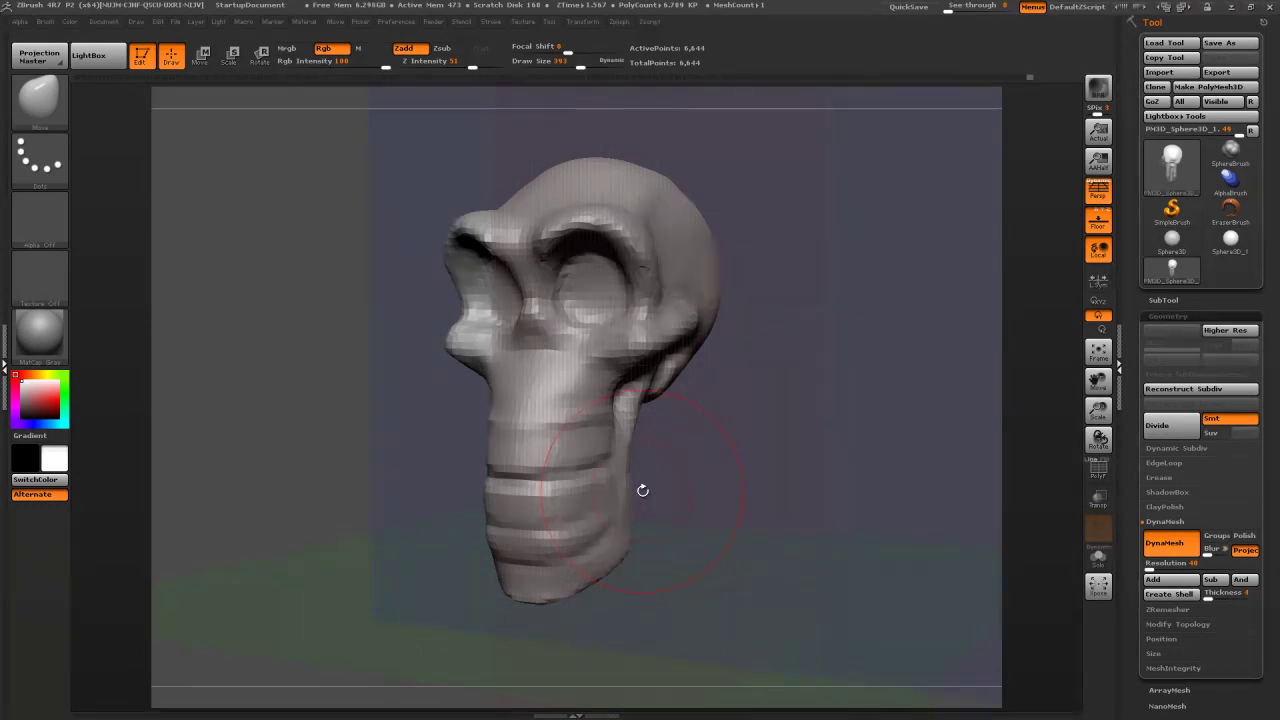
Refine the jaw's shape with the Move brush at draw sizes 257 and 155
{"action": "left_click_drag", "start_coordinate": [819, 513], "coordinate": [765, 463]}
{"action": "mouse_move", "coordinate": [520, 420]}
{"action": "left_mouse_down"}
{"action": "mouse_move", "coordinate": [488, 414]}
{"action": "mouse_move", "coordinate": [436, 432]}
{"action": "left_mouse_up"}
{"action": "key", "text": "s"}
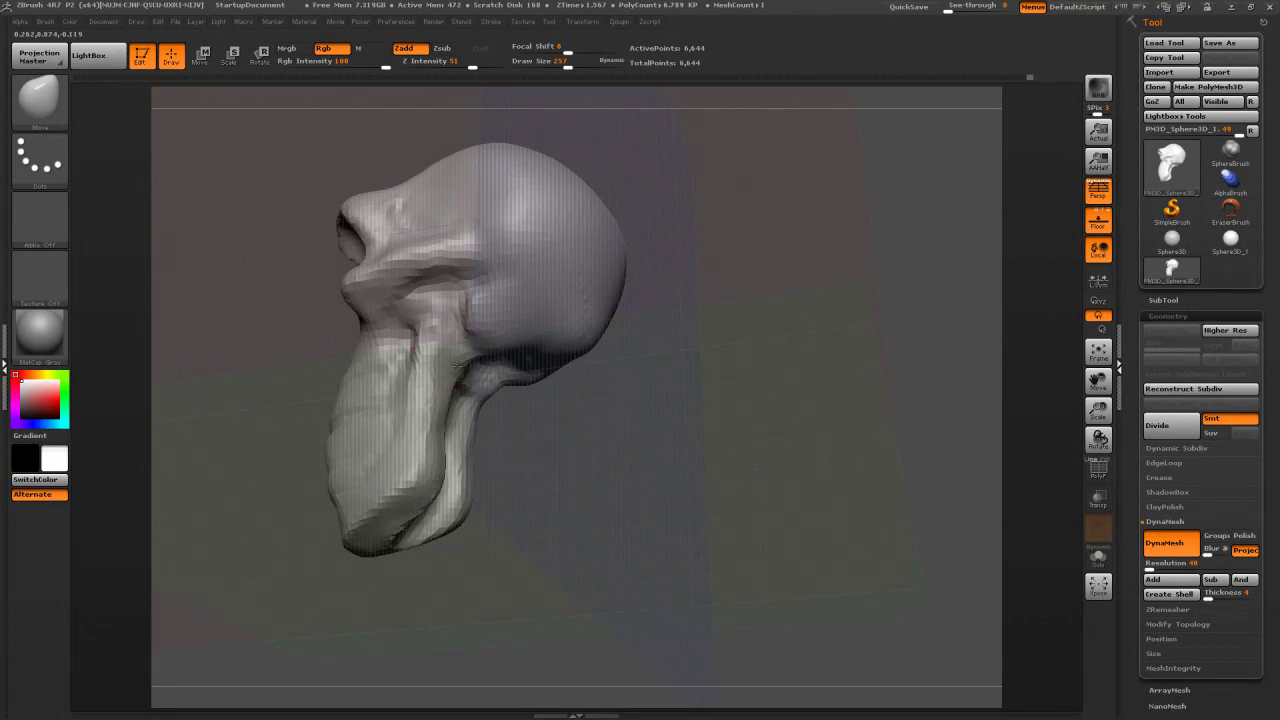
{"action": "key", "text": "s"}
{"action": "left_click_drag", "start_coordinate": [462, 362], "coordinate": [467, 358]}
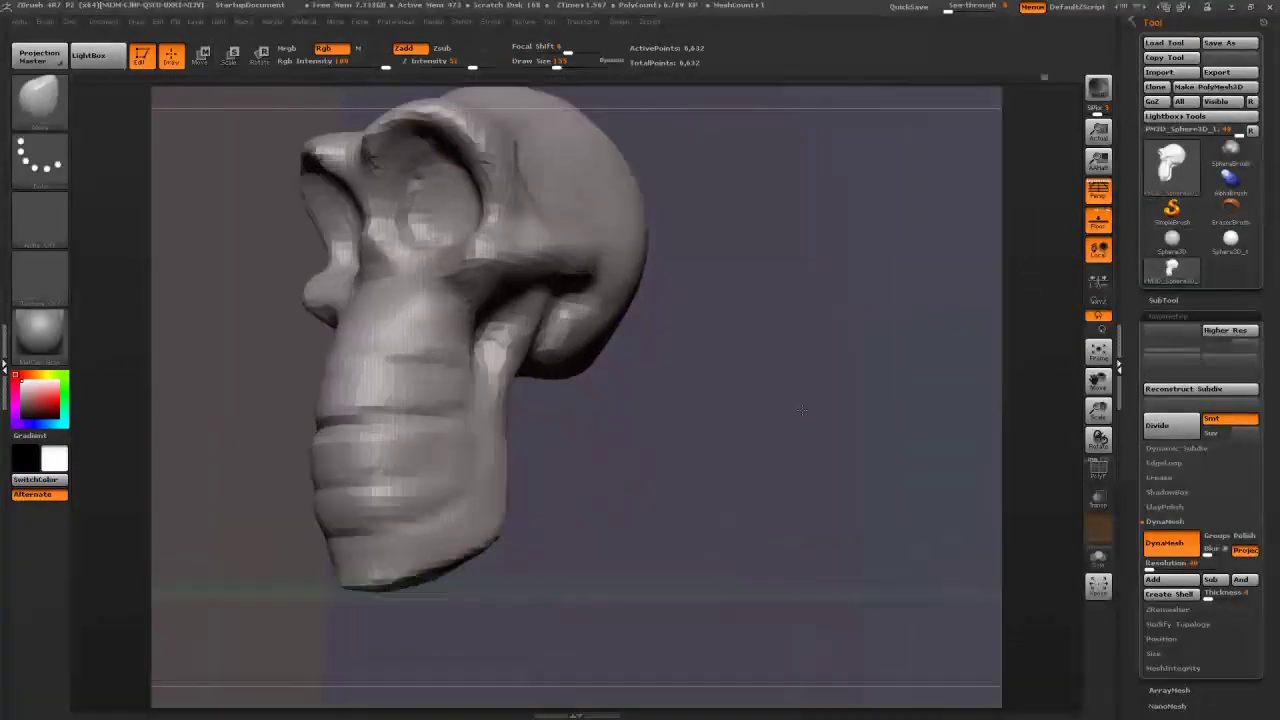
{"action": "left_click_drag", "start_coordinate": [802, 410], "coordinate": [831, 578], "text": "alt"}
{"action": "left_click_drag", "start_coordinate": [904, 465], "coordinate": [767, 424]}
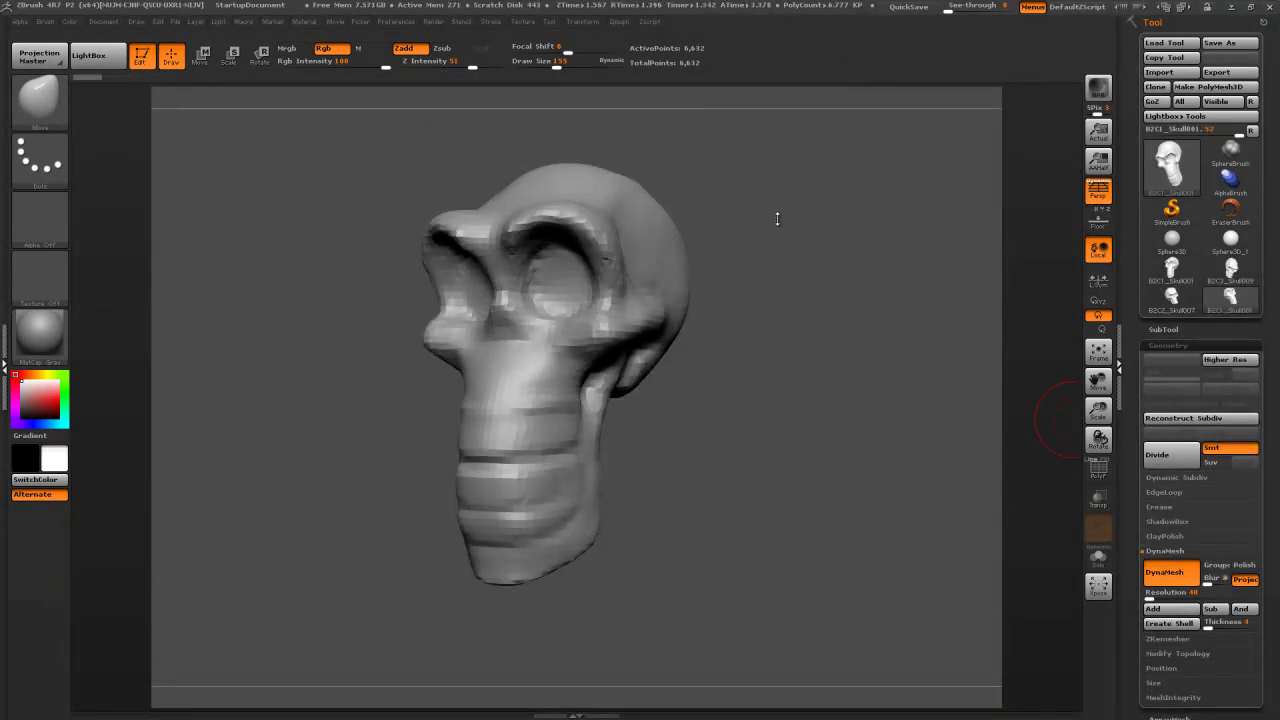
{"action": "mouse_move", "coordinate": [791, 196]}
{"action": "left_mouse_down"}
{"action": "mouse_move", "coordinate": [870, 198]}
{"action": "mouse_move", "coordinate": [797, 200]}
{"action": "left_mouse_up"}
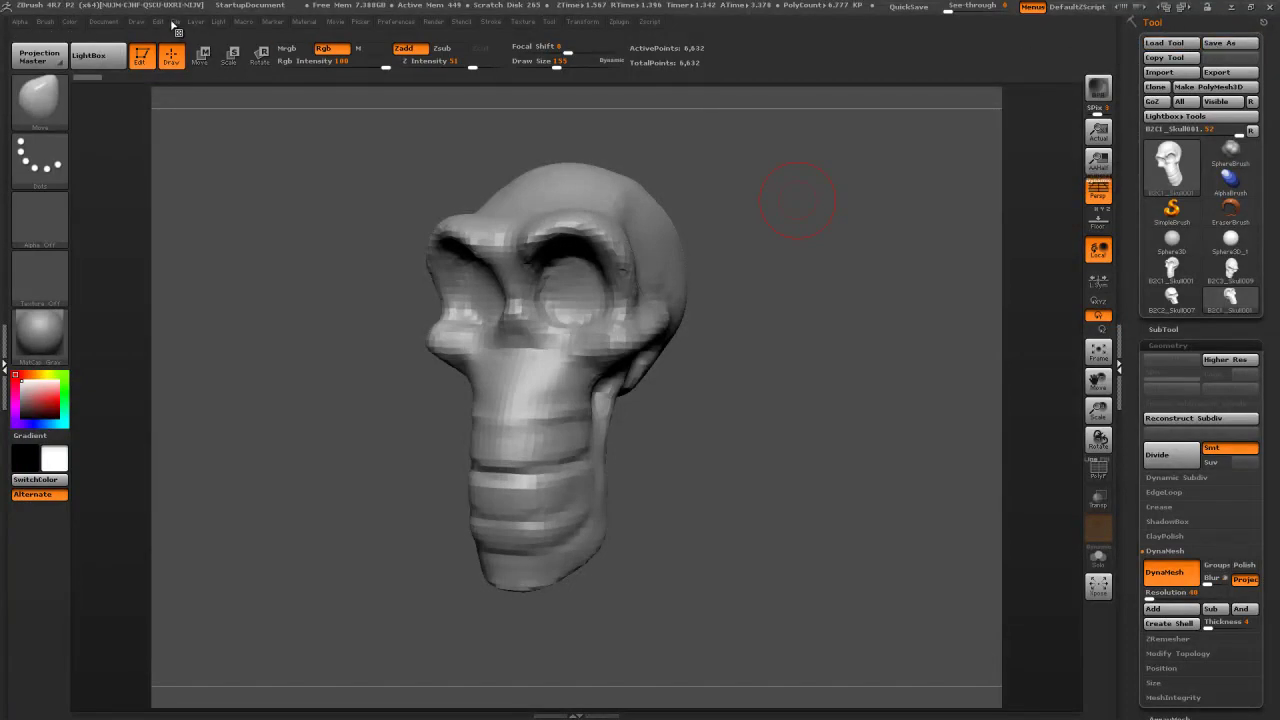
{"action": "left_click", "coordinate": [175, 22]}
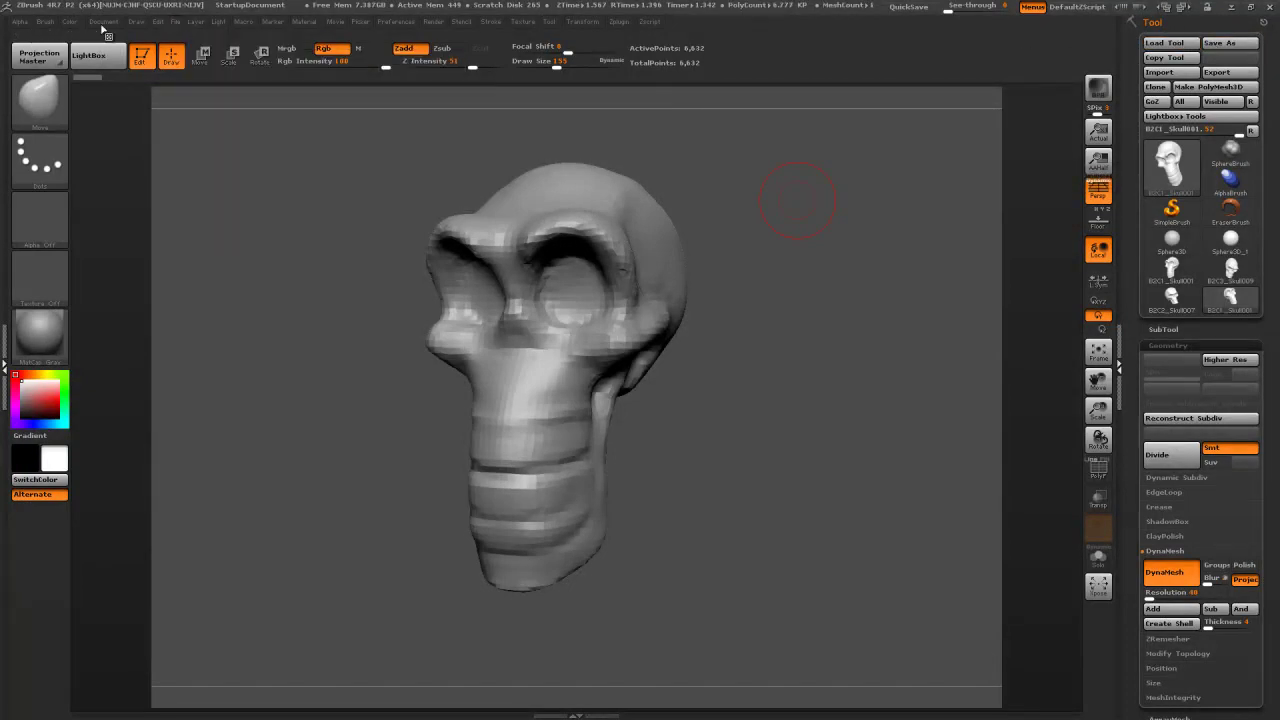
{"action": "left_click", "coordinate": [102, 22]}
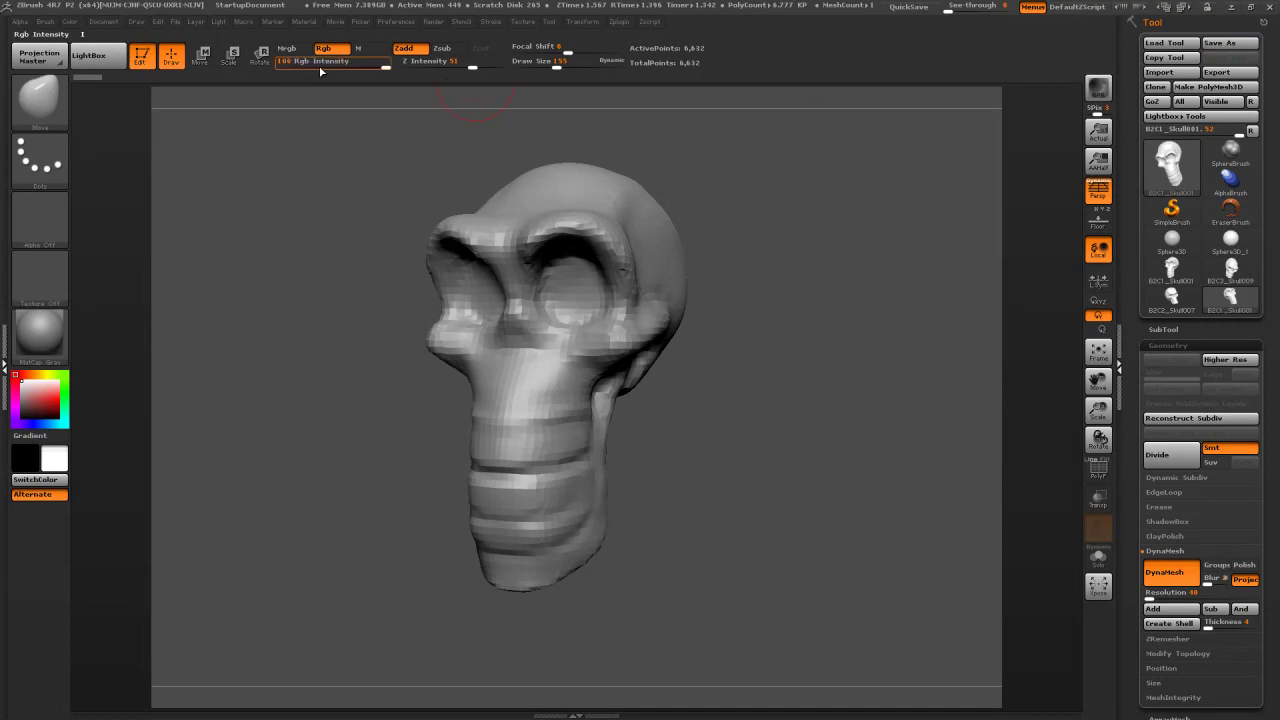
{"action": "left_click", "coordinate": [103, 23]}
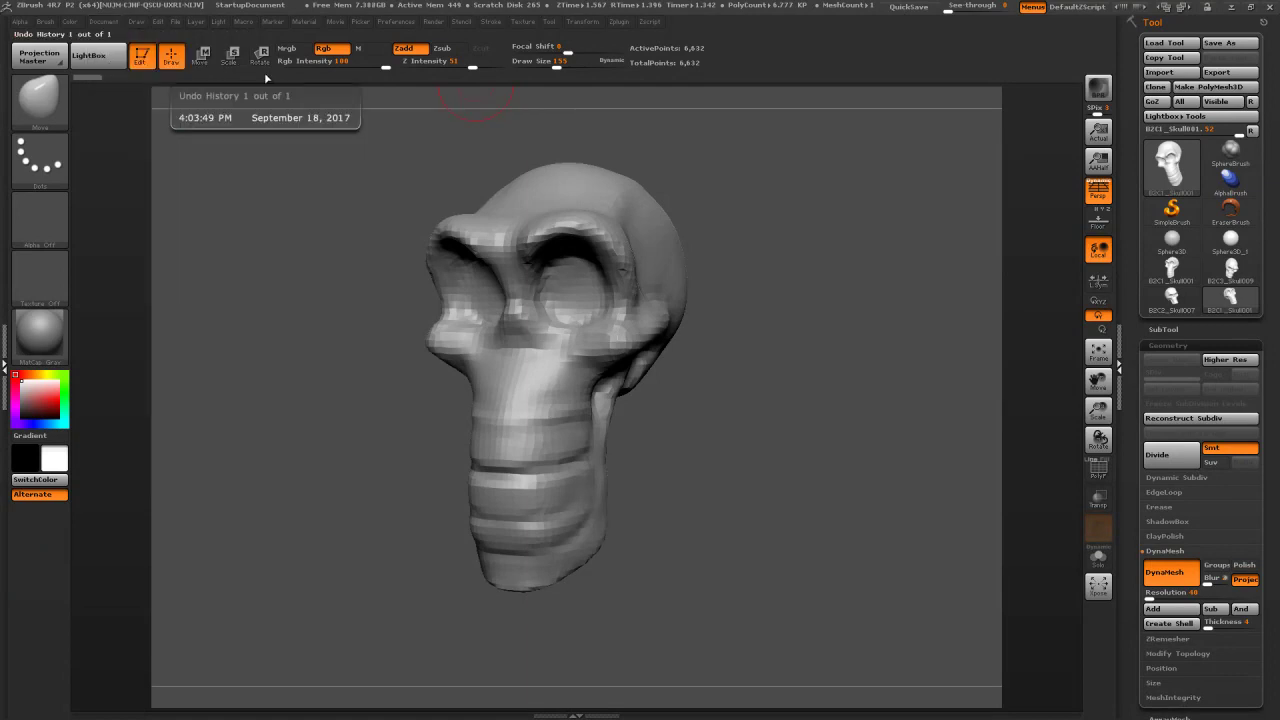
{"action": "left_click", "coordinate": [175, 22]}
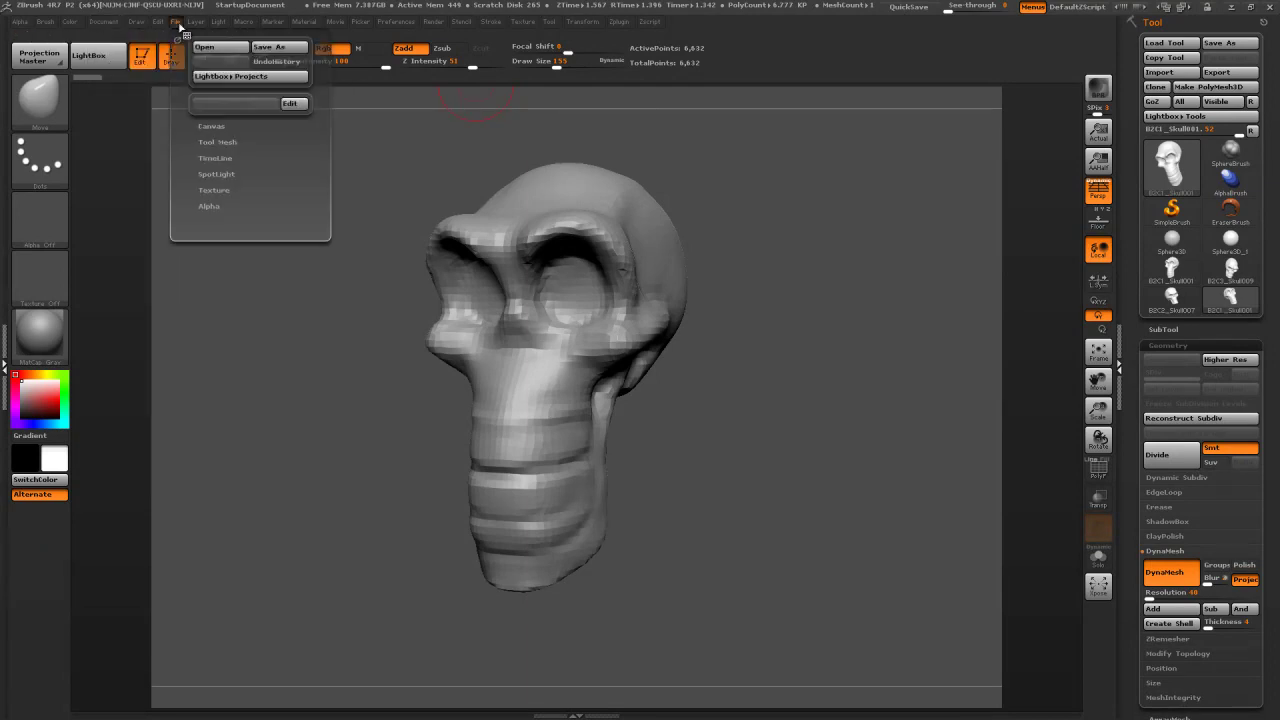
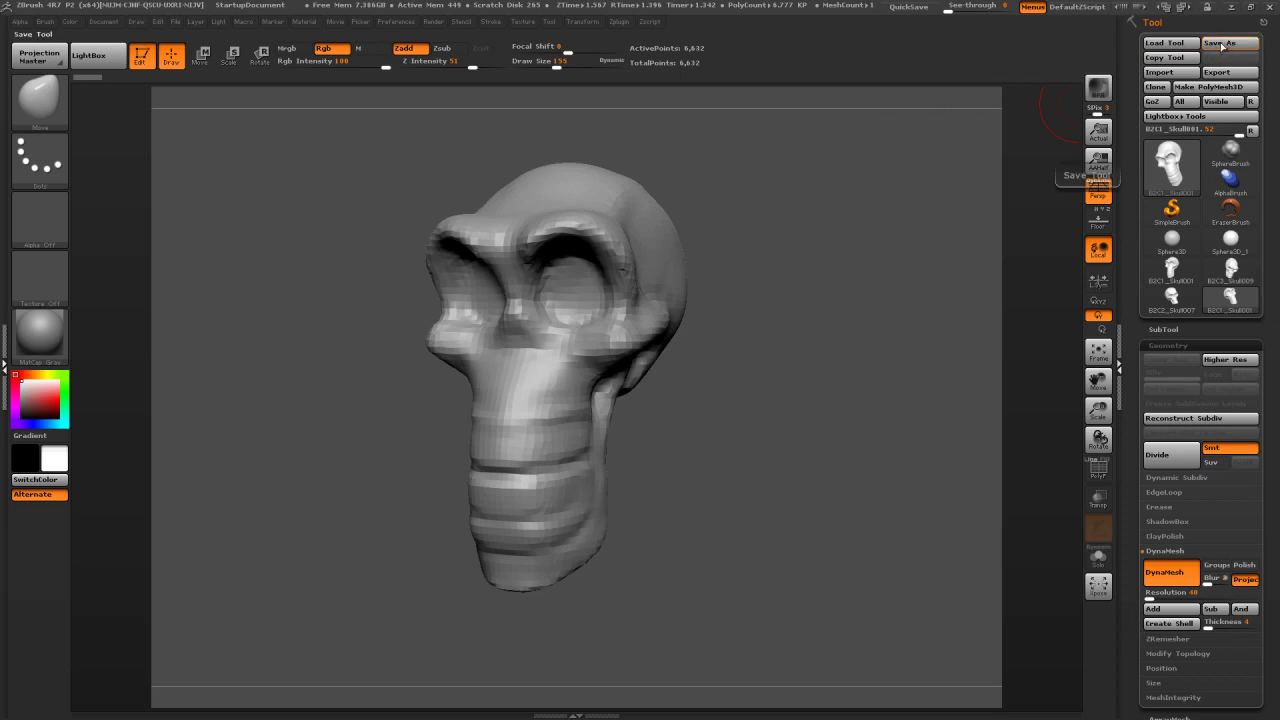
Save the skull tool as a new ZTool version named B2C1_Skull002 in the ART - CharaDesign folder
{"action": "left_click", "coordinate": [1217, 46]}
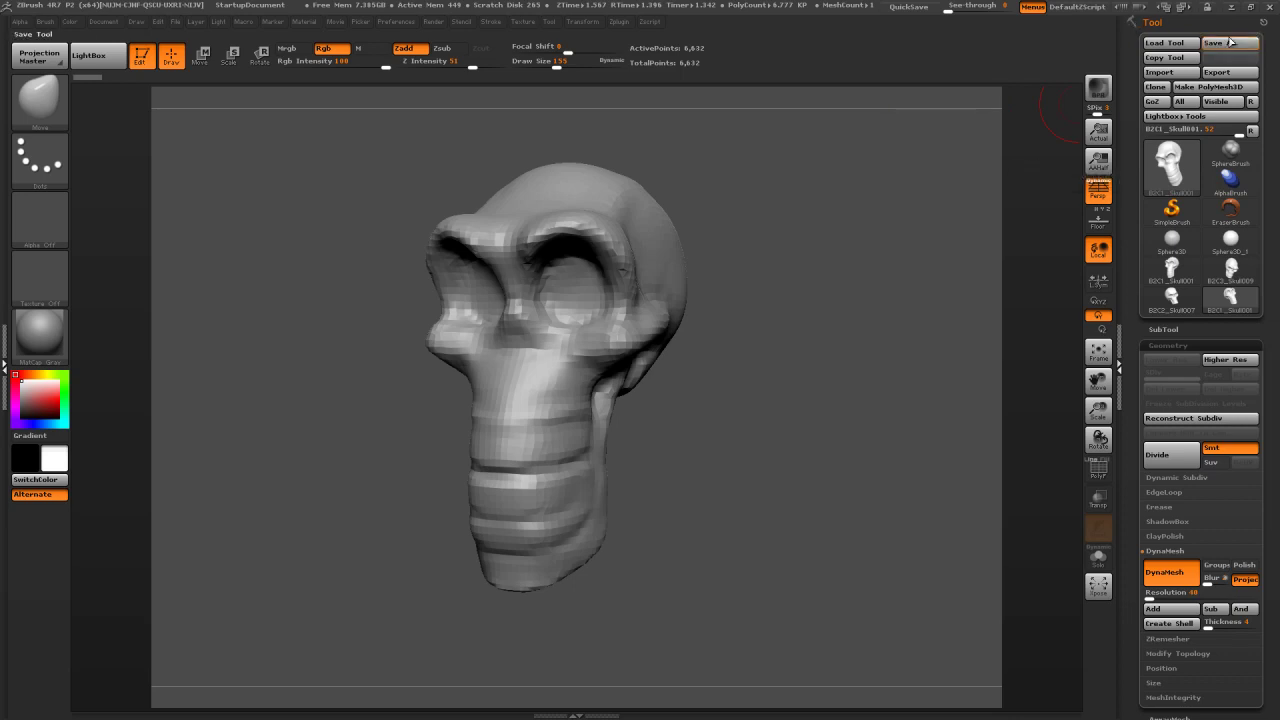
{"action": "left_click", "coordinate": [1218, 48]}
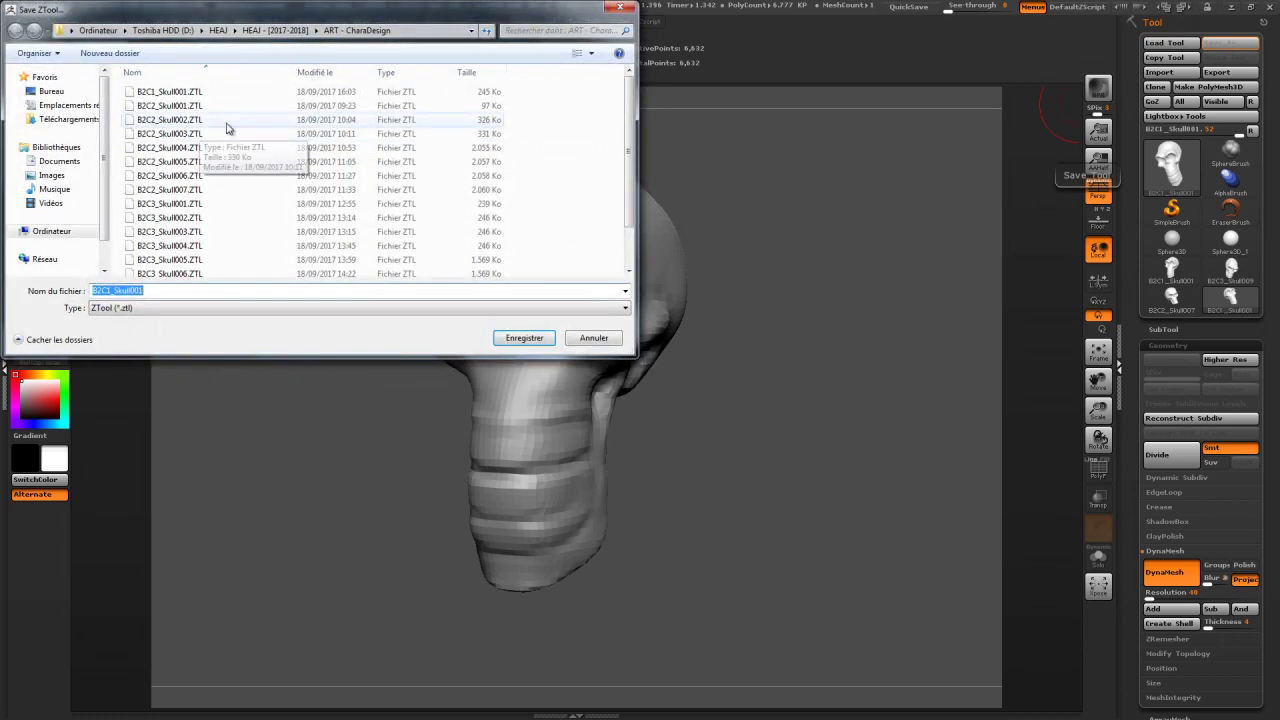
{"action": "left_click", "coordinate": [183, 92]}
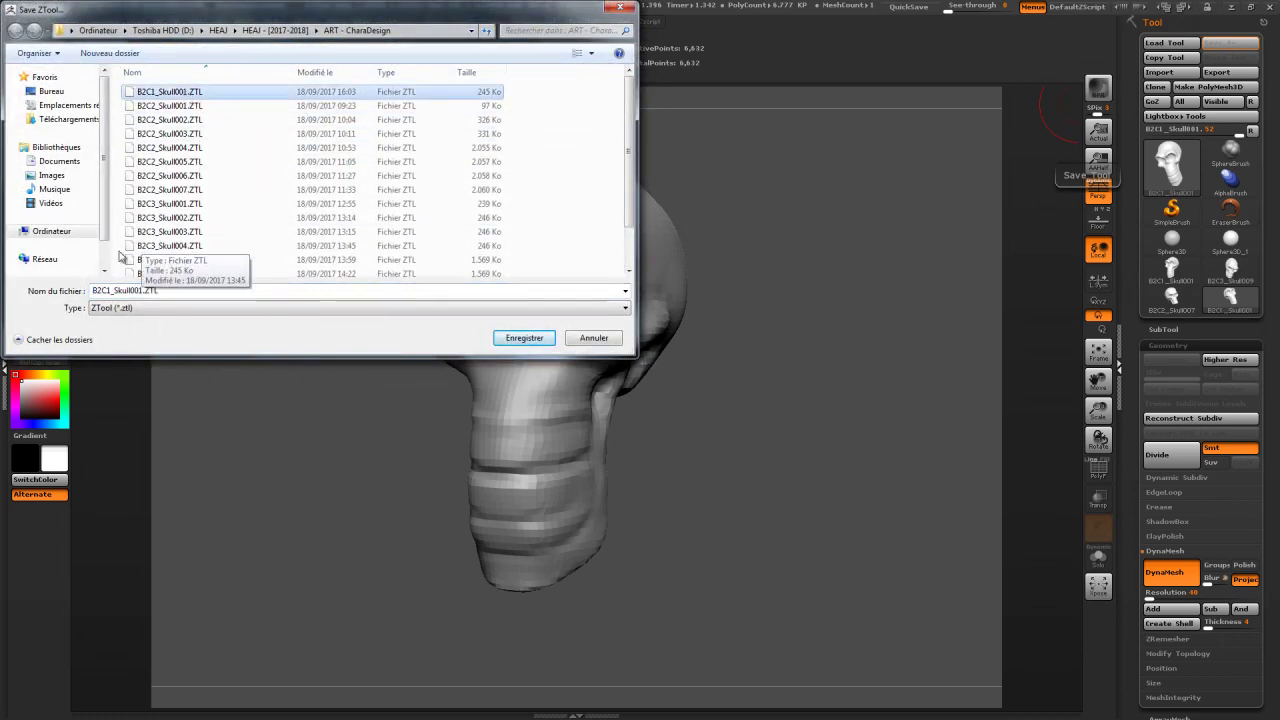
{"action": "left_click", "coordinate": [150, 291]}
{"action": "left_click_drag", "start_coordinate": [137, 291], "coordinate": [158, 290]}
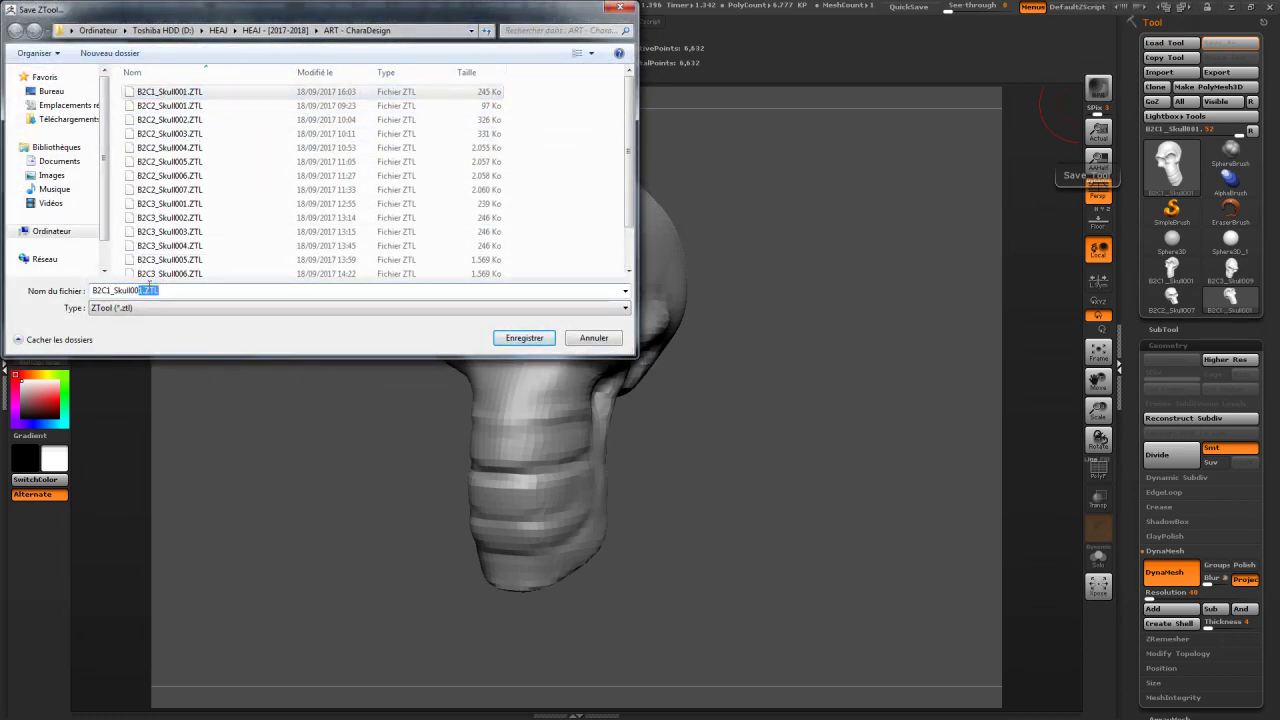
{"action": "type", "text": "2"}
{"action": "key", "text": "Return"}
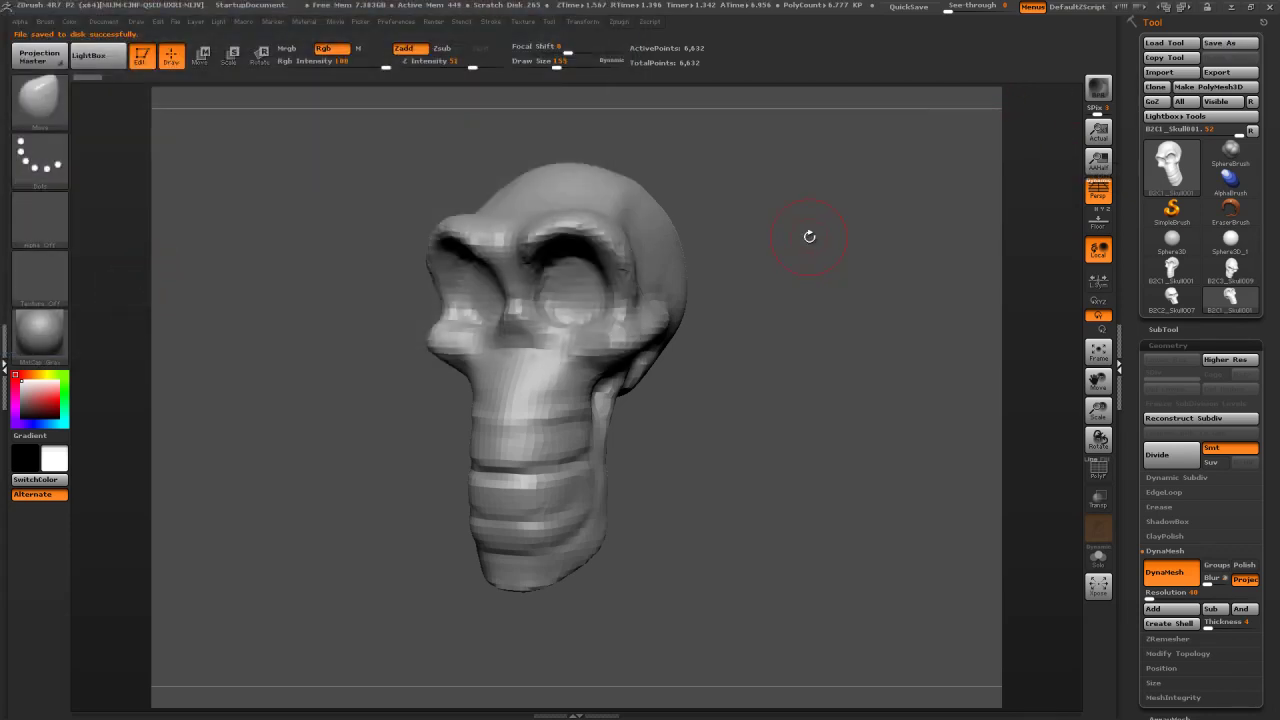
{"action": "mouse_move", "coordinate": [795, 224]}
{"action": "left_mouse_down"}
{"action": "mouse_move", "coordinate": [901, 226]}
{"action": "mouse_move", "coordinate": [780, 218]}
{"action": "left_mouse_up"}
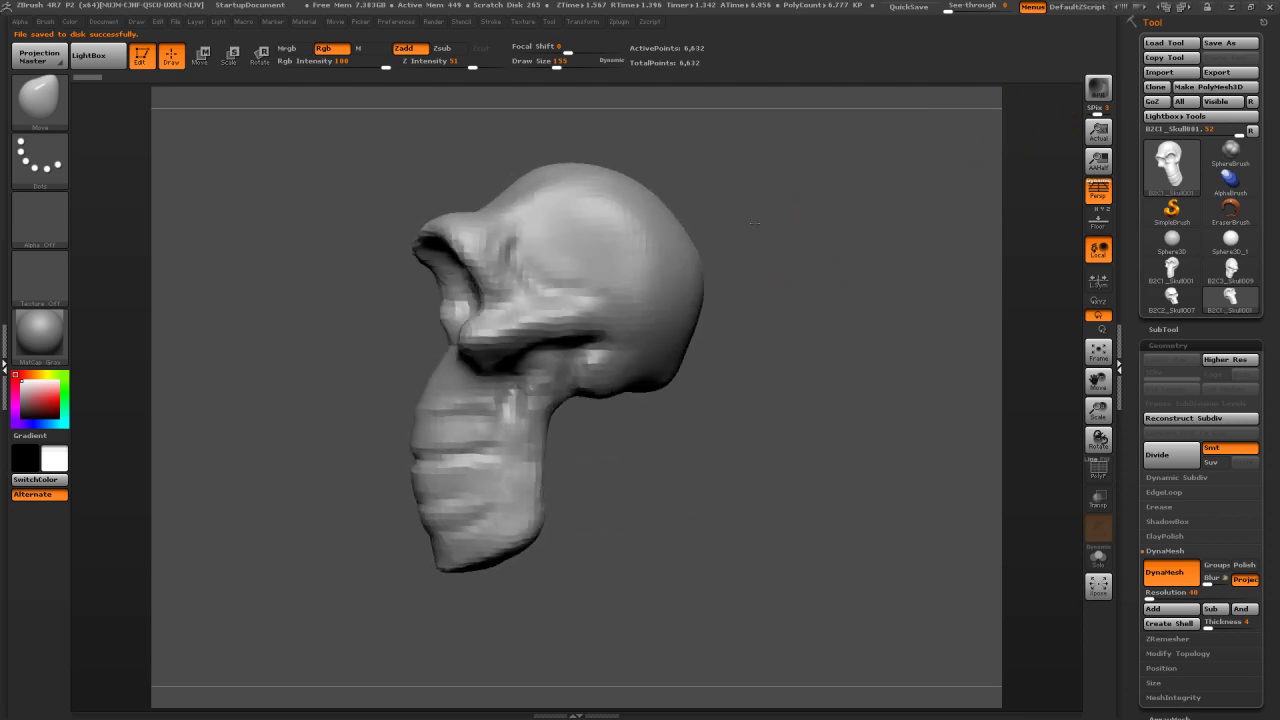
Mask the face and jaw with a lasso mask and soften its edge, leaving the cranium unmasked
{"action": "mouse_move", "coordinate": [313, 197]}
{"action": "left_mouse_down", "text": "ctrl"}
{"action": "mouse_move", "coordinate": [503, 167]}
{"action": "mouse_move", "coordinate": [552, 284]}
{"action": "mouse_move", "coordinate": [594, 331]}
{"action": "mouse_move", "coordinate": [325, 620]}
{"action": "mouse_move", "coordinate": [318, 600]}
{"action": "left_mouse_up", "text": "ctrl"}
{"action": "mouse_move", "coordinate": [508, 136]}
{"action": "left_mouse_down", "text": "ctrl"}
{"action": "mouse_move", "coordinate": [470, 176]}
{"action": "mouse_move", "coordinate": [516, 237]}
{"action": "mouse_move", "coordinate": [600, 290]}
{"action": "mouse_move", "coordinate": [550, 375]}
{"action": "mouse_move", "coordinate": [640, 430]}
{"action": "left_mouse_up", "text": "ctrl"}
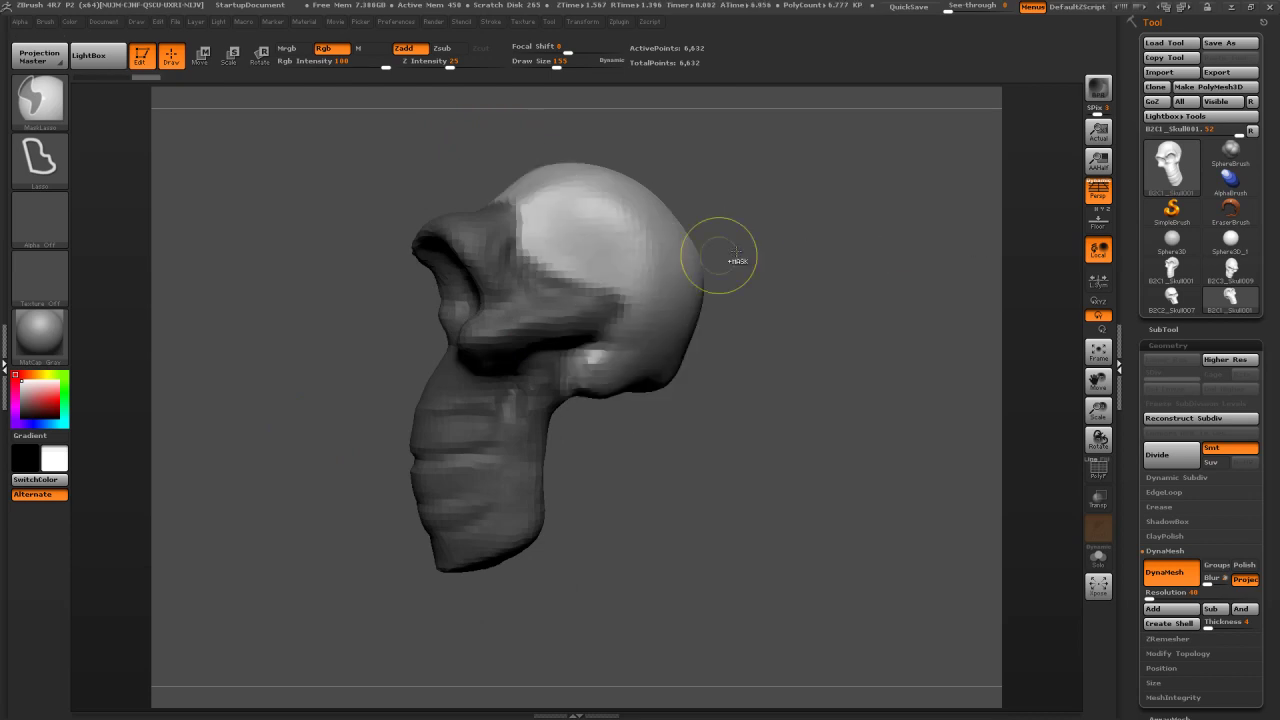
{"action": "left_click", "coordinate": [543, 284], "text": "ctrl"}
{"action": "left_click", "coordinate": [824, 220], "text": "ctrl"}
{"action": "left_click", "coordinate": [668, 254], "text": "ctrl"}
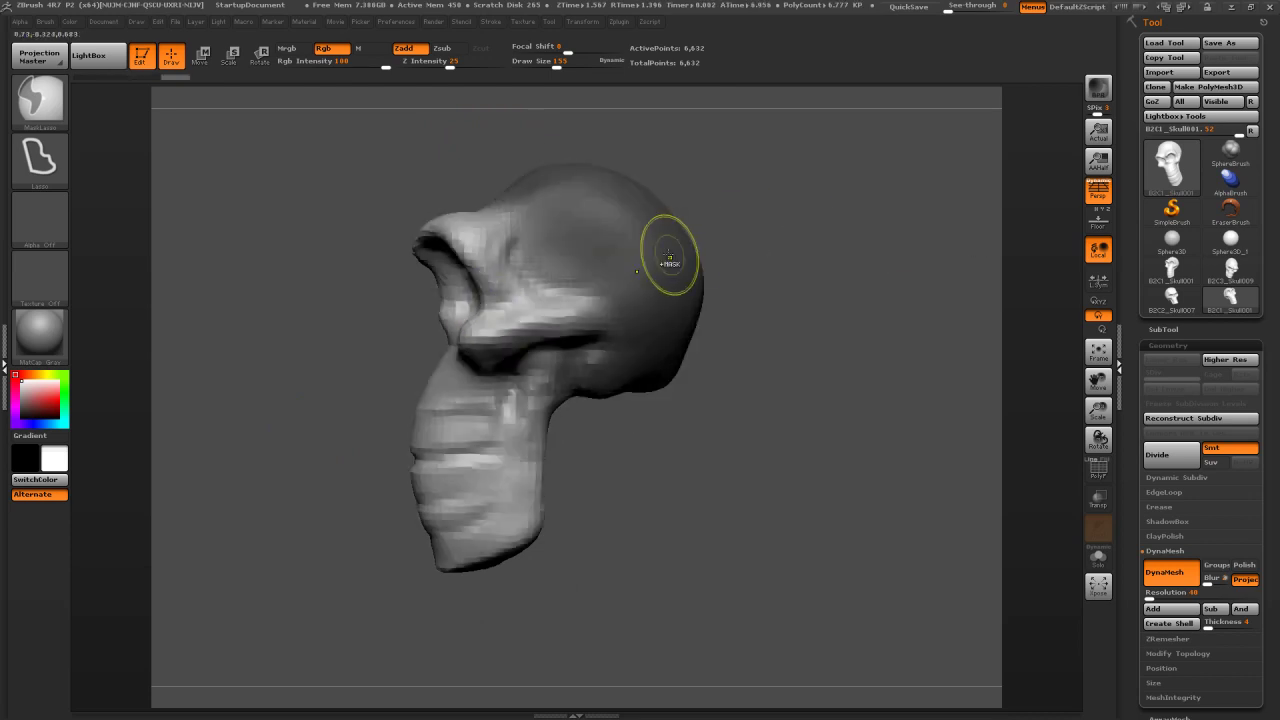
{"action": "left_click", "coordinate": [819, 302], "text": "ctrl"}
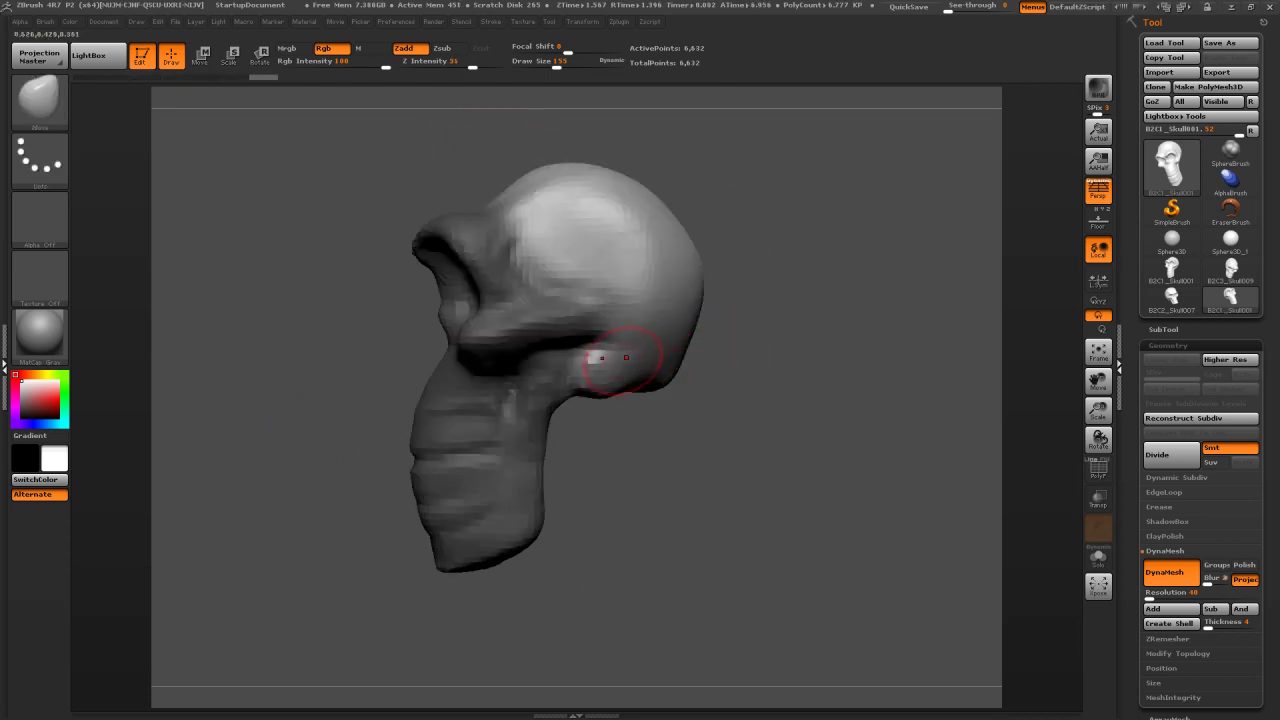
Reshape the back and base of the cranium with the Move brush at draw size 1000 and clear the mask
{"action": "key", "text": "s"}
{"action": "mouse_move", "coordinate": [590, 358]}
{"action": "left_mouse_down"}
{"action": "mouse_move", "coordinate": [663, 363]}
{"action": "mouse_move", "coordinate": [642, 374]}
{"action": "mouse_move", "coordinate": [651, 349]}
{"action": "left_mouse_up"}
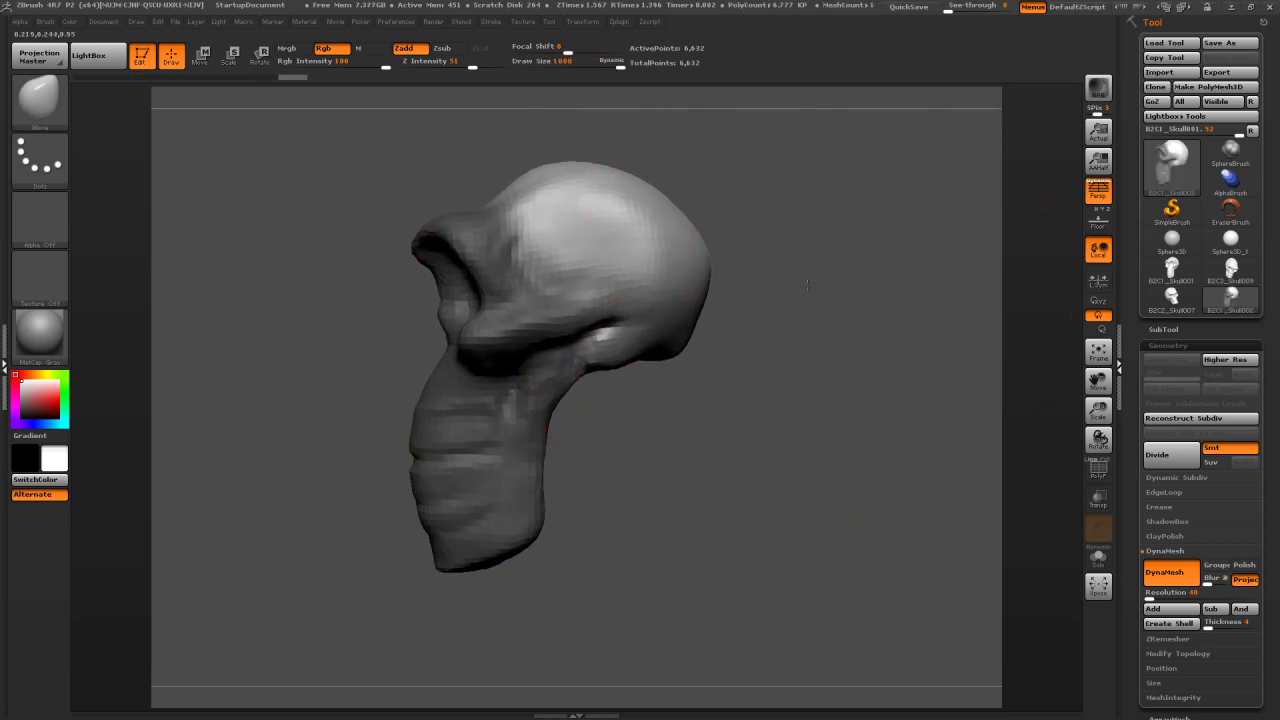
{"action": "left_click_drag", "start_coordinate": [803, 280], "coordinate": [831, 280]}
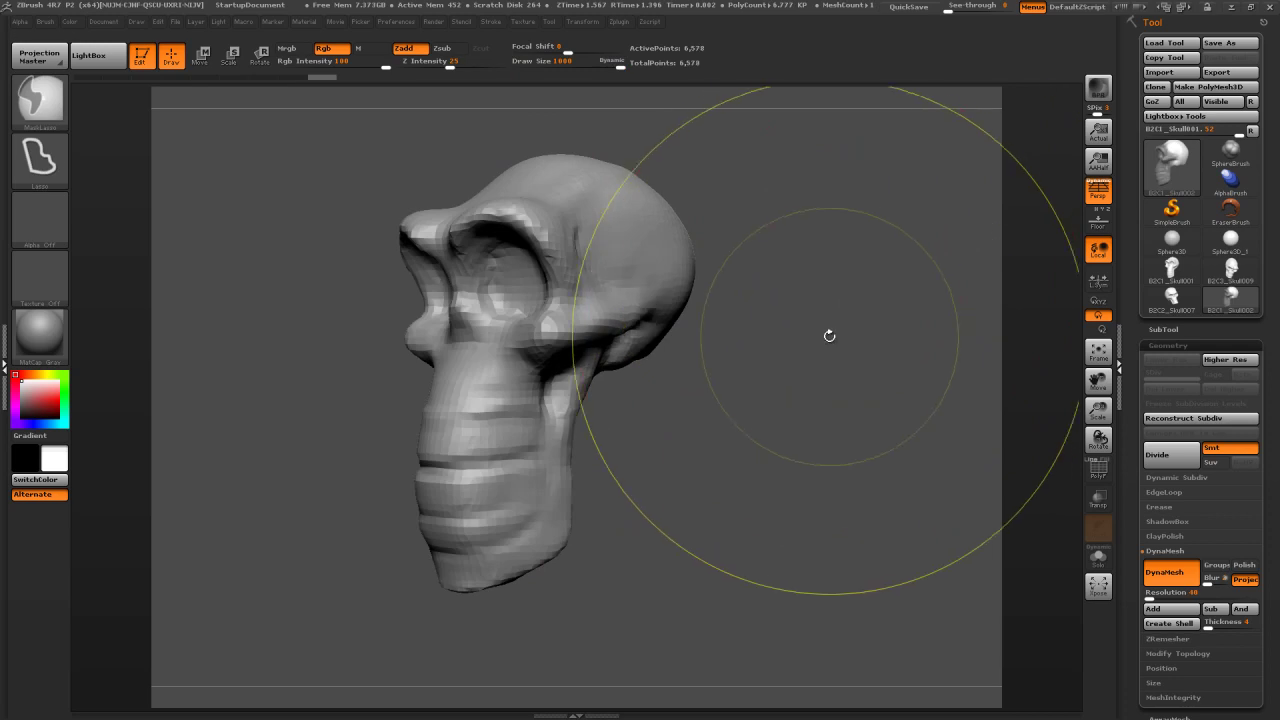
{"action": "left_click_drag", "start_coordinate": [870, 348], "coordinate": [1016, 350]}
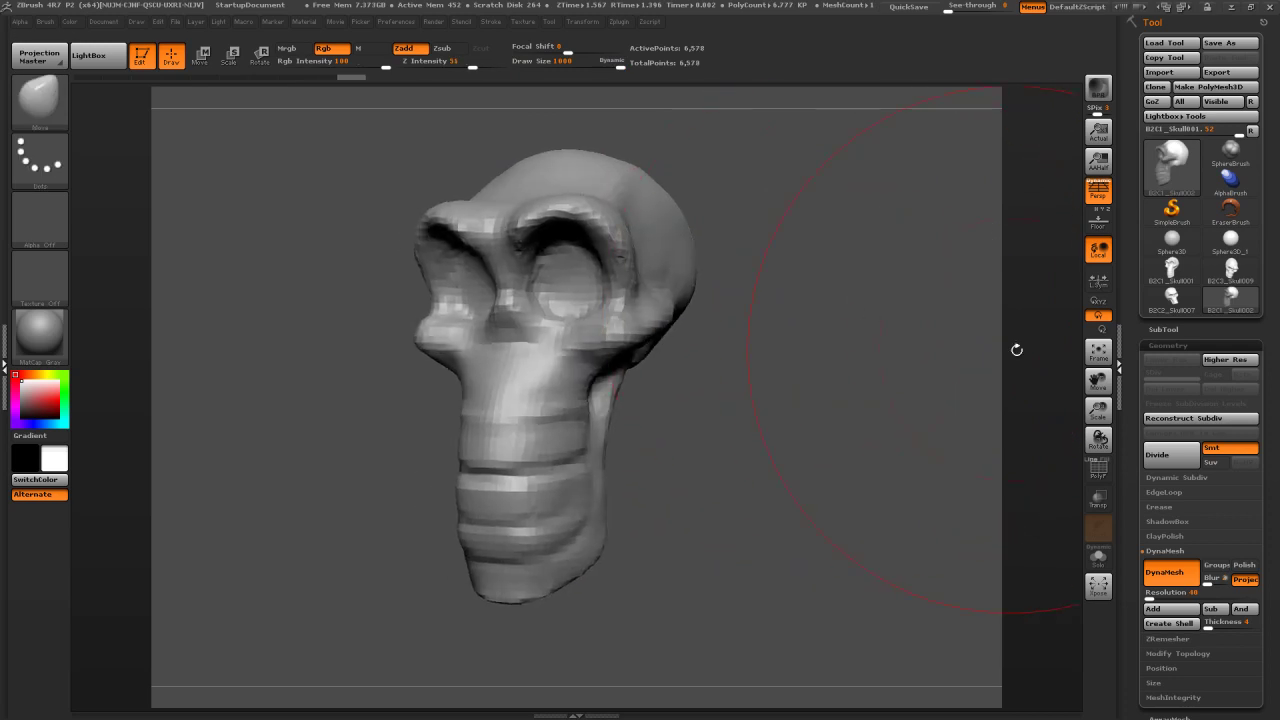
Subdivide the skull twice and remesh it with DynaMesh at resolution 112
{"action": "left_click", "coordinate": [1168, 460]}
{"action": "left_click", "coordinate": [1168, 460]}
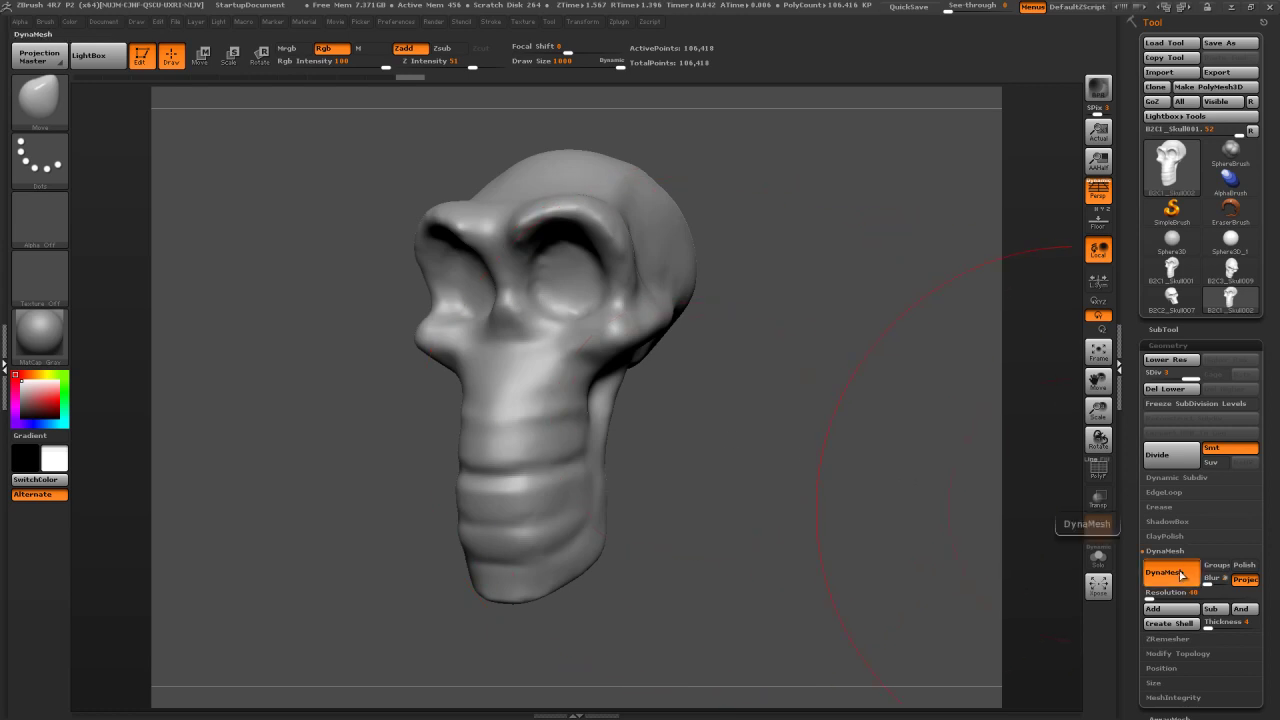
{"action": "left_click", "coordinate": [1149, 597]}
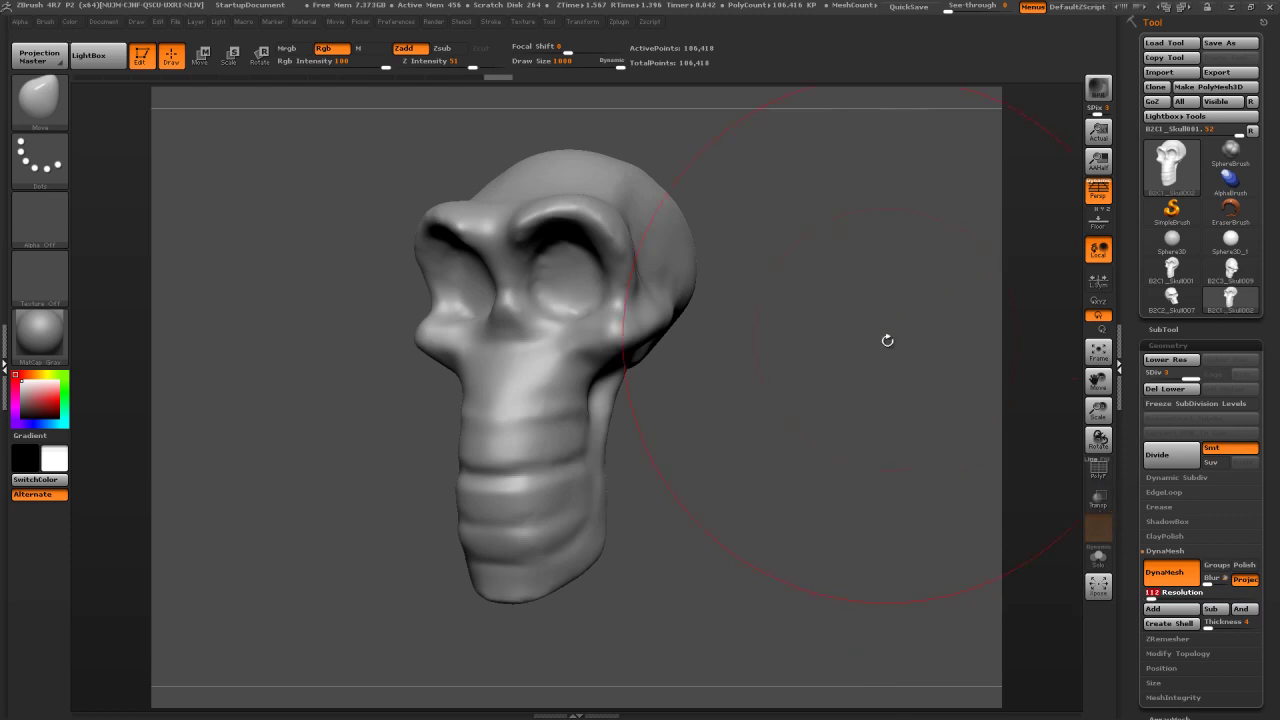
{"action": "key", "text": "ctrl+shift"}
{"action": "mouse_move", "coordinate": [749, 462]}
{"action": "left_mouse_down", "text": "ctrl+shift"}
{"action": "mouse_move", "coordinate": [927, 512]}
{"action": "mouse_move", "coordinate": [929, 546]}
{"action": "left_mouse_up", "text": "ctrl+shift"}
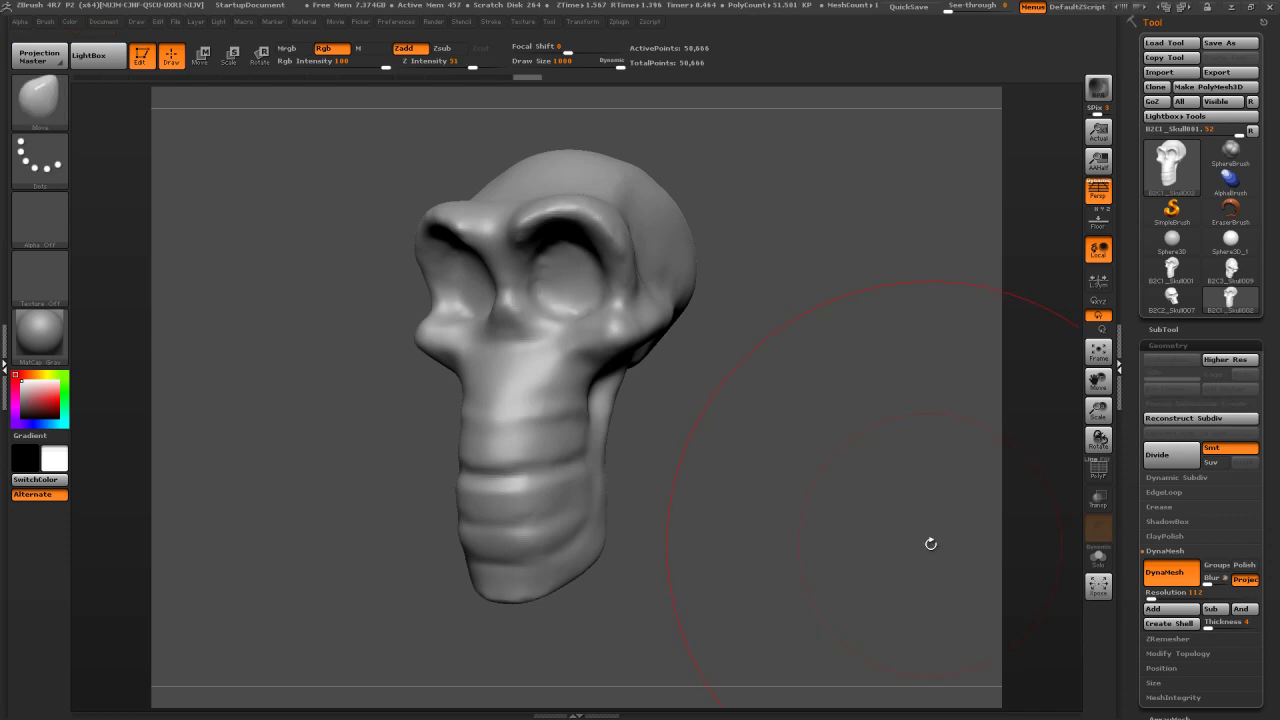
Inspect the remeshed skull's topology in wireframe display and review its shape from several angles
{"action": "left_click", "coordinate": [1098, 468]}
{"action": "mouse_move", "coordinate": [826, 496]}
{"action": "left_mouse_down"}
{"action": "mouse_move", "coordinate": [850, 490]}
{"action": "mouse_move", "coordinate": [825, 487]}
{"action": "left_mouse_up"}
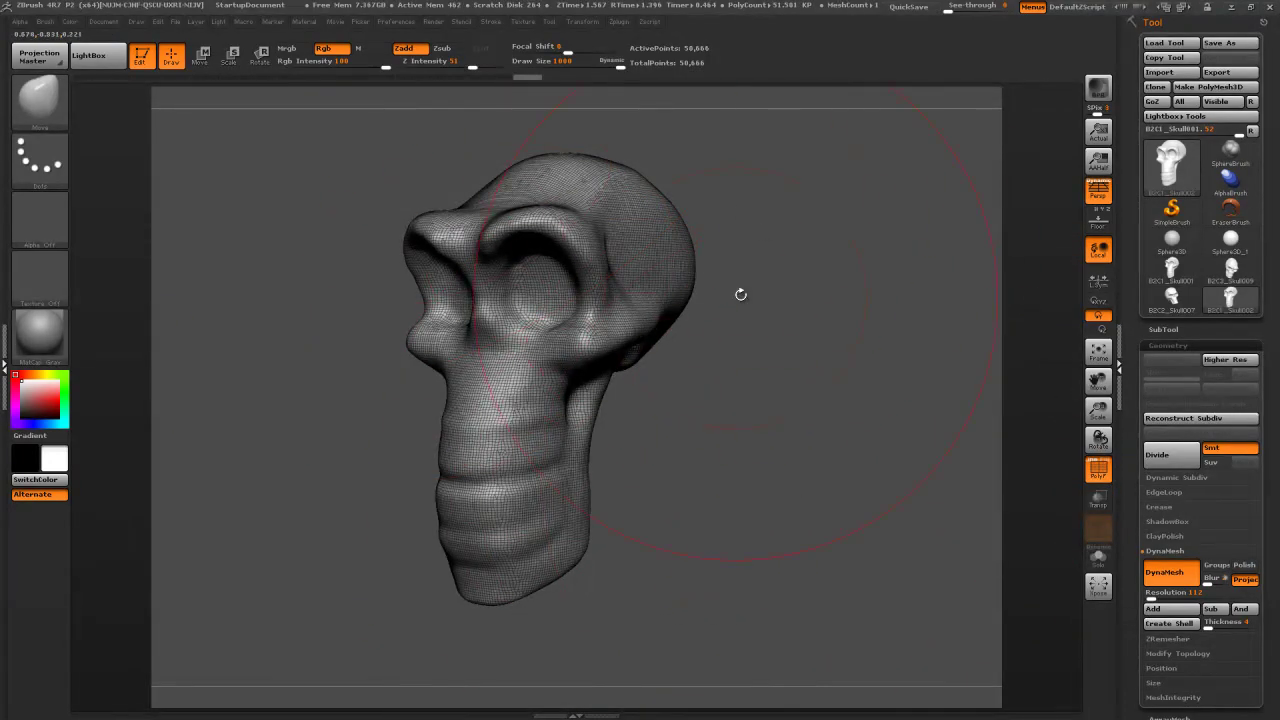
{"action": "left_click", "coordinate": [1098, 468]}
{"action": "left_click_drag", "start_coordinate": [869, 263], "coordinate": [863, 259]}
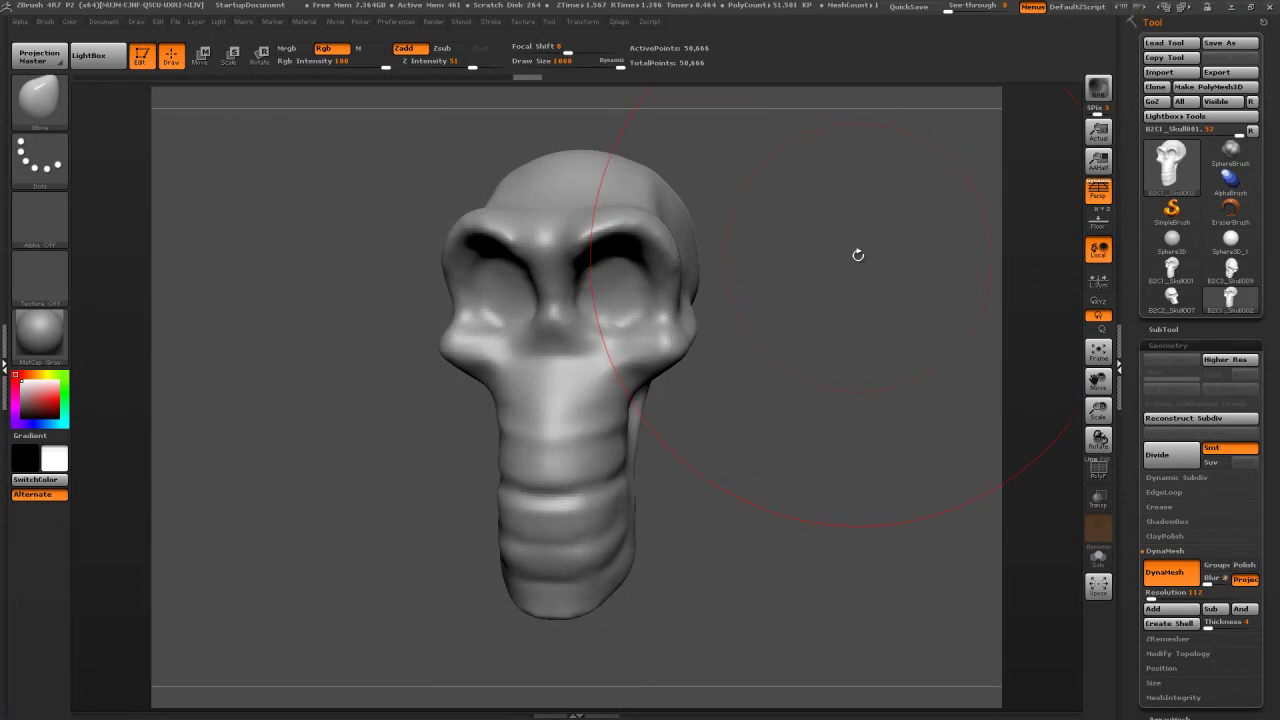
{"action": "left_click_drag", "start_coordinate": [846, 260], "coordinate": [797, 234]}
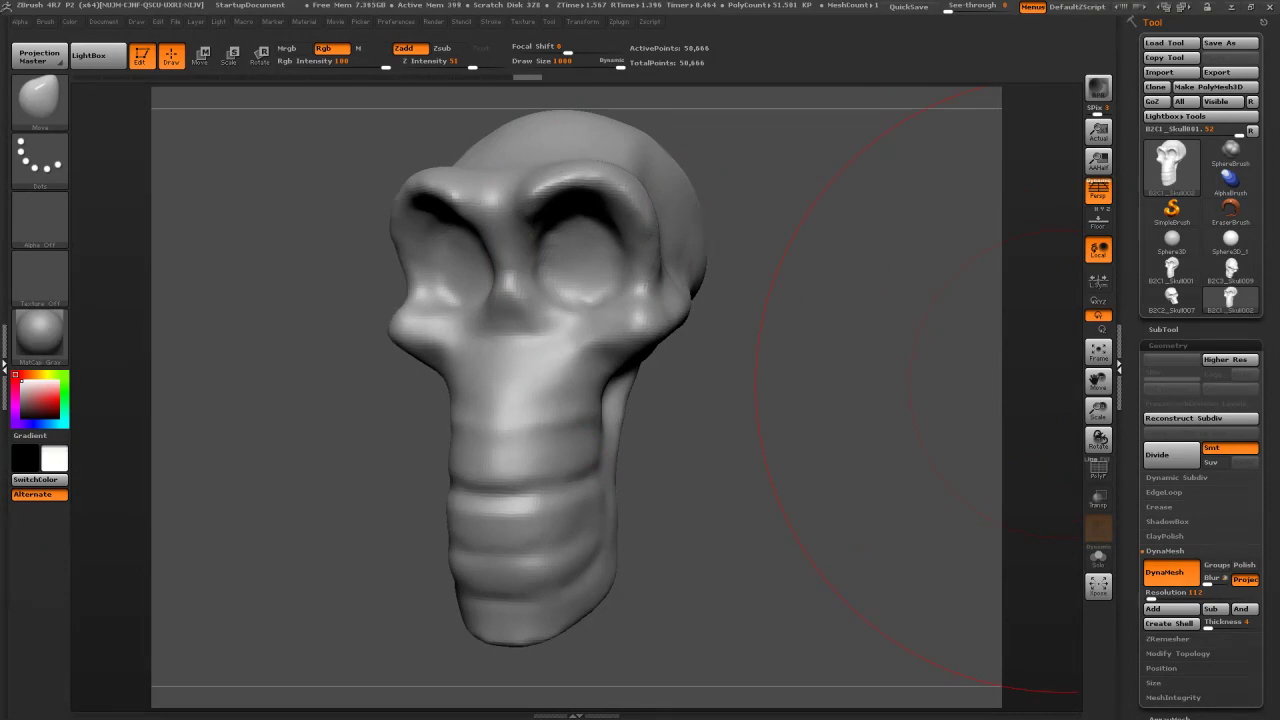
{"action": "left_click_drag", "start_coordinate": [764, 164], "coordinate": [770, 174]}
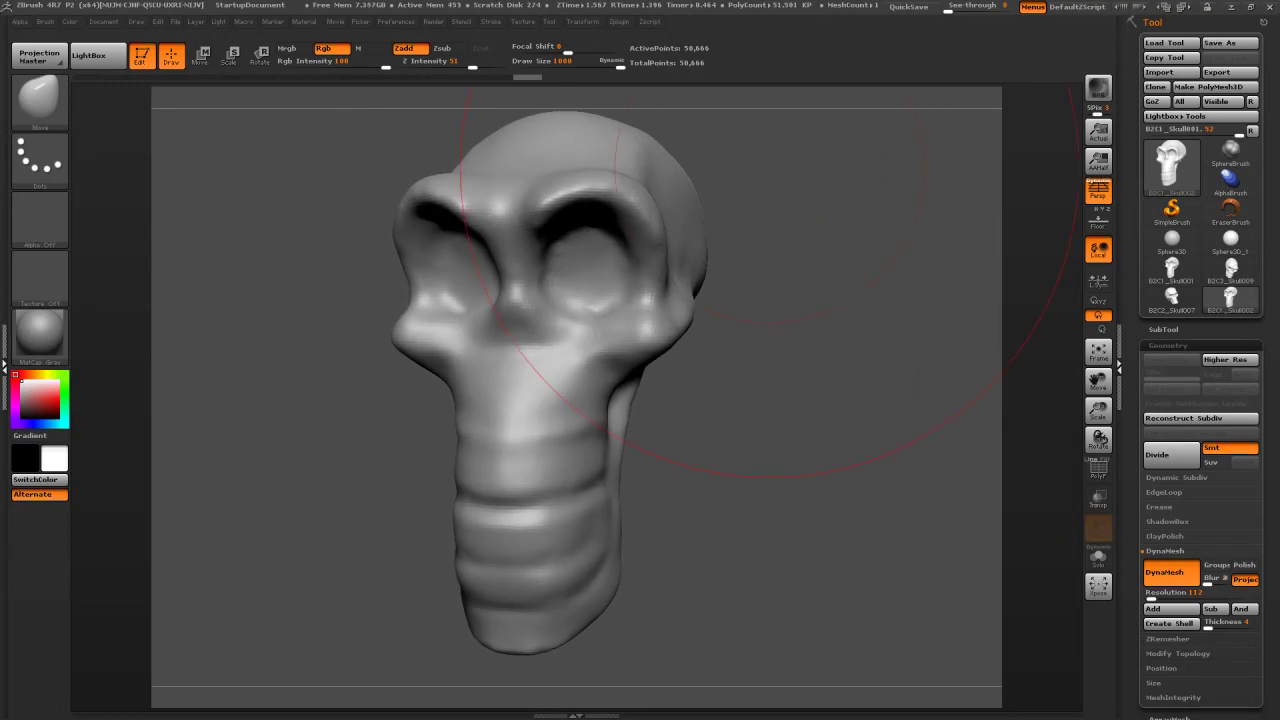
Carve the edges of the triangular nose cavity with the Dam_Standard brush at draw size 56 and smooth them
{"action": "key", "text": "b"}
{"action": "key", "text": "s"}
{"action": "key", "text": "t"}
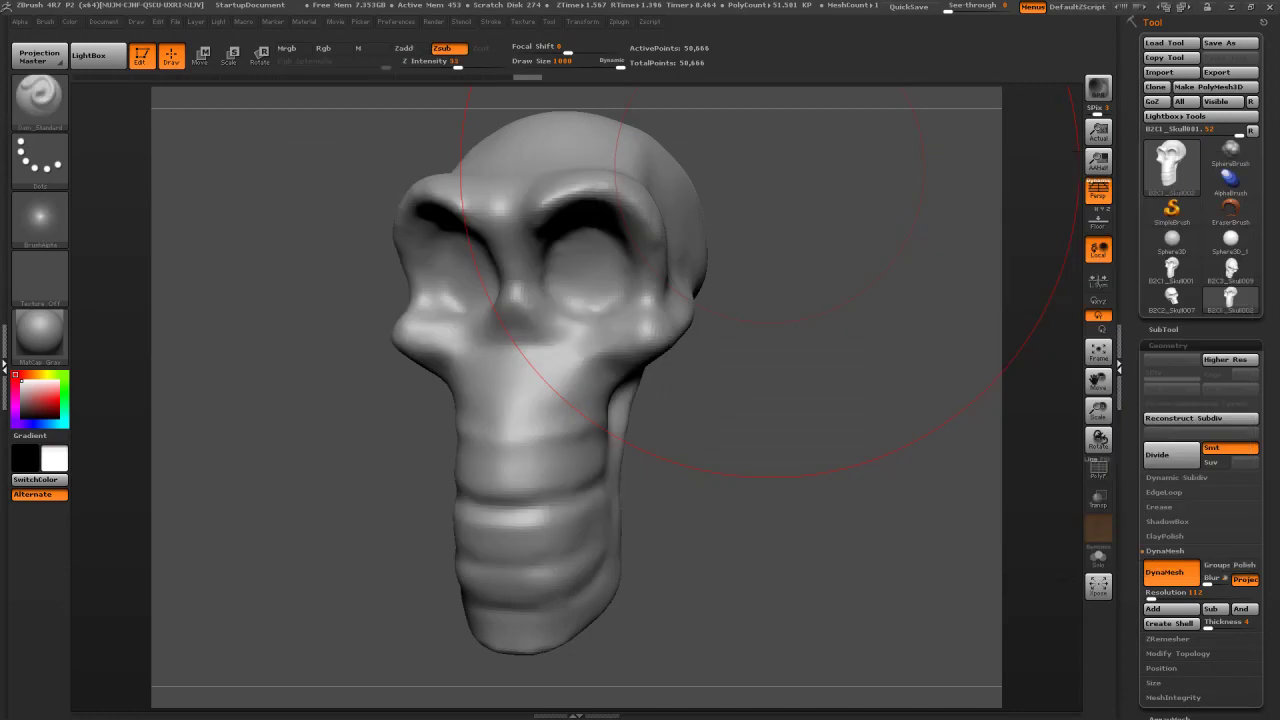
{"action": "left_click", "coordinate": [519, 298]}
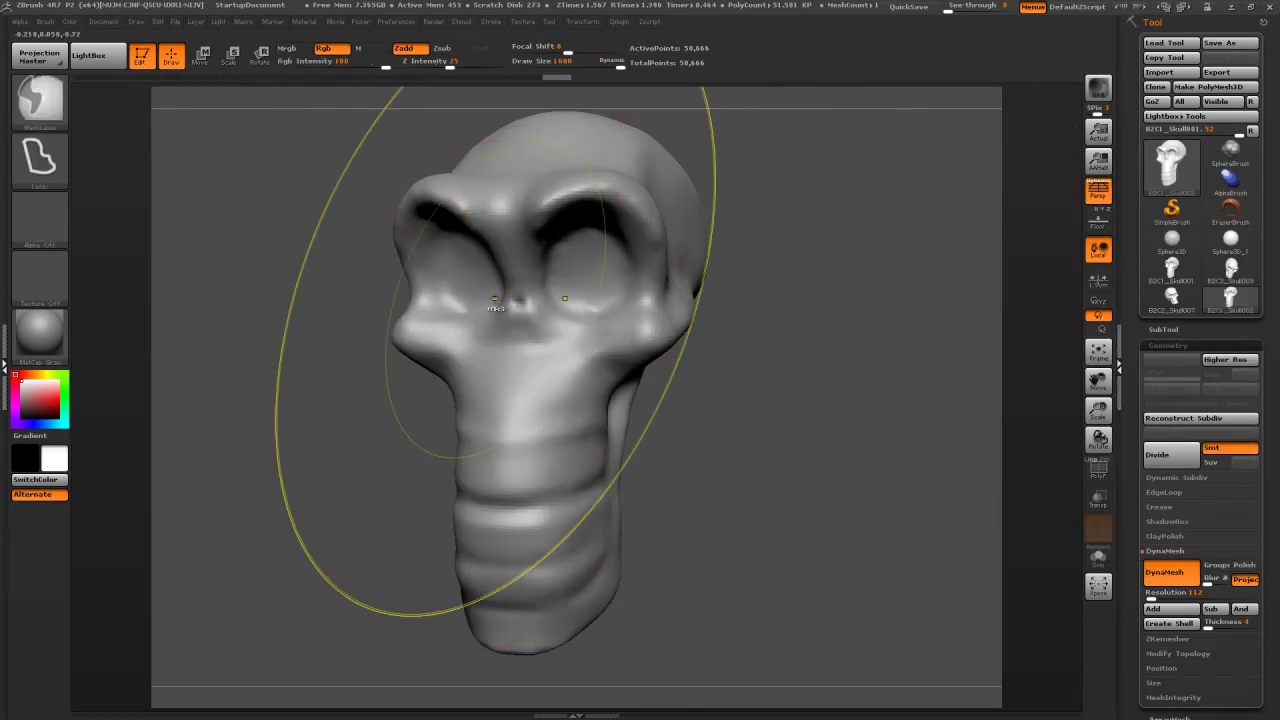
{"action": "key", "text": "ctrl+z"}
{"action": "key", "text": "s"}
{"action": "left_click_drag", "start_coordinate": [533, 312], "coordinate": [453, 300]}
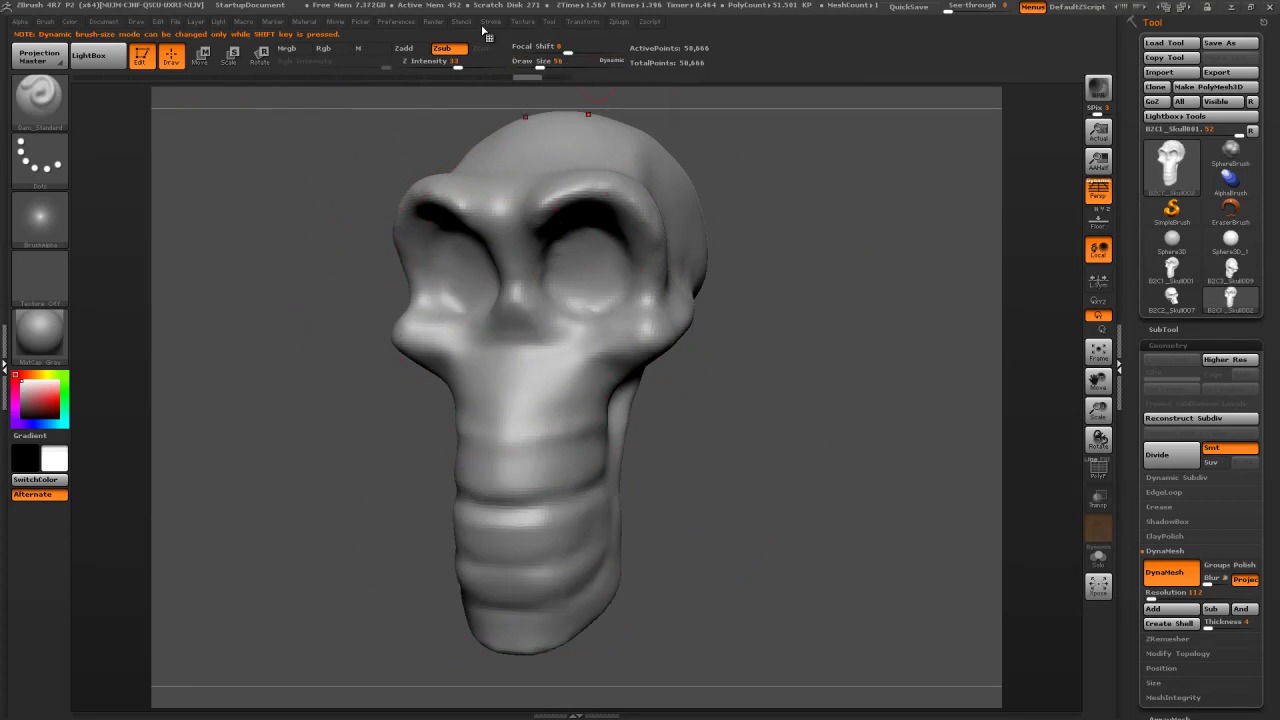
{"action": "left_click", "coordinate": [490, 22]}
{"action": "mouse_move", "coordinate": [886, 204]}
{"action": "left_mouse_down"}
{"action": "mouse_move", "coordinate": [930, 196]}
{"action": "mouse_move", "coordinate": [915, 200]}
{"action": "left_mouse_up"}
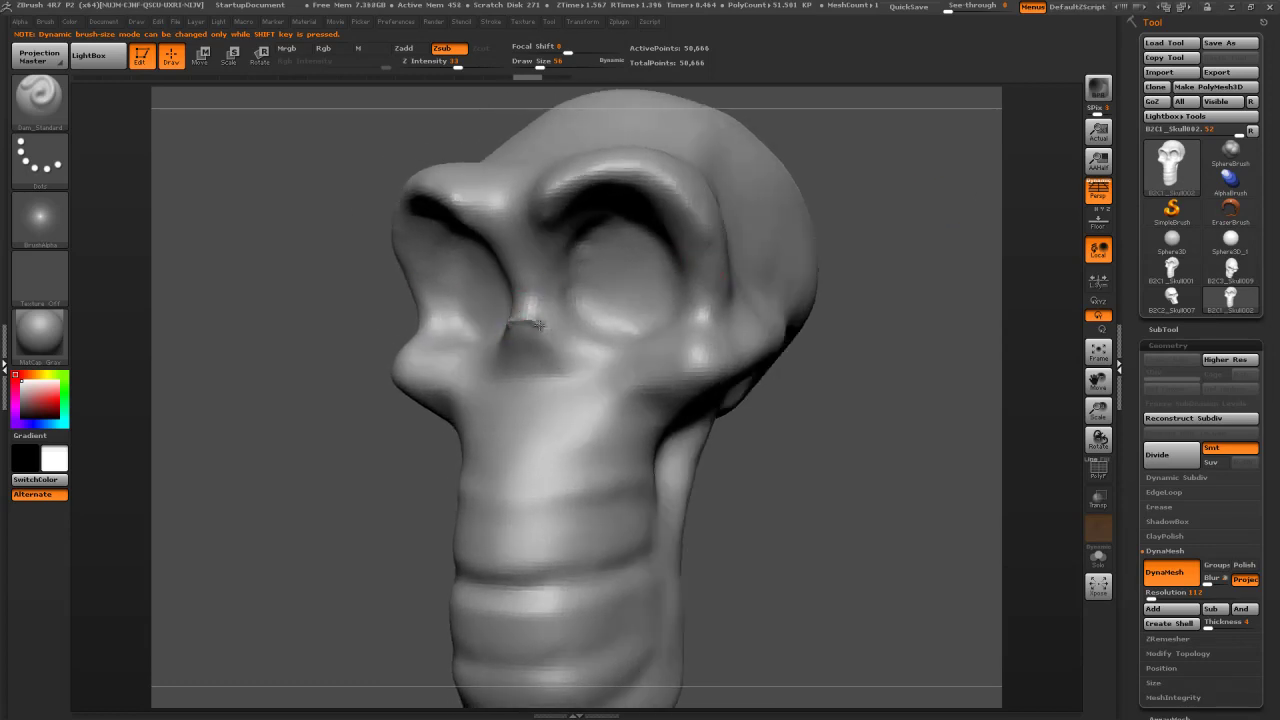
{"action": "mouse_move", "coordinate": [560, 356]}
{"action": "left_mouse_down"}
{"action": "mouse_move", "coordinate": [568, 370]}
{"action": "mouse_move", "coordinate": [508, 370]}
{"action": "left_mouse_up"}
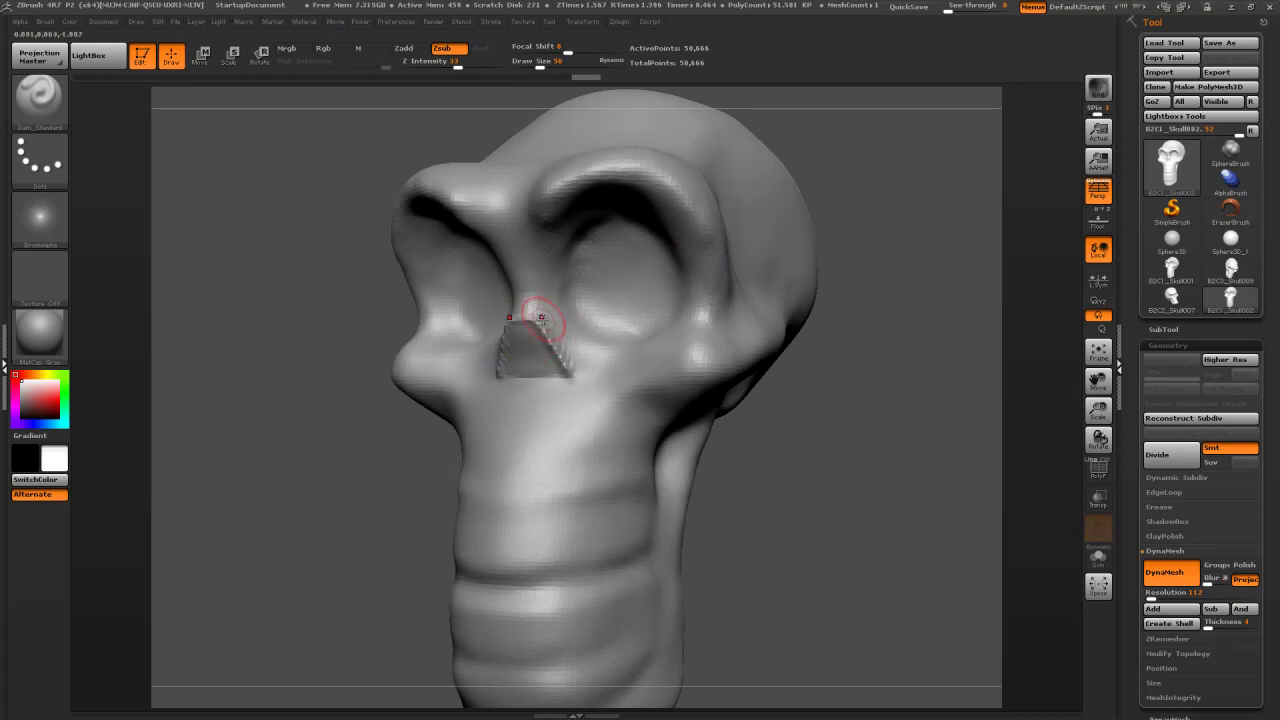
{"action": "key", "text": "shift"}
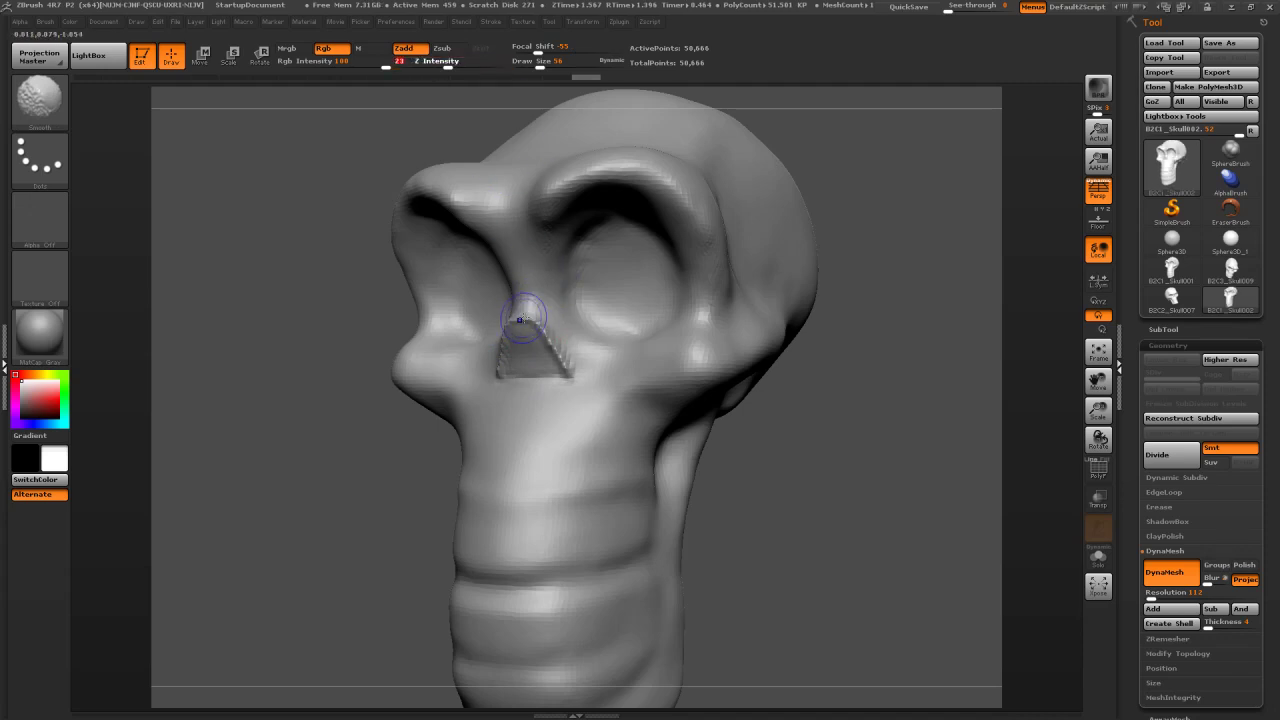
{"action": "mouse_move", "coordinate": [555, 342]}
{"action": "left_mouse_down", "text": "shift"}
{"action": "mouse_move", "coordinate": [551, 371]}
{"action": "mouse_move", "coordinate": [513, 372]}
{"action": "mouse_move", "coordinate": [519, 323]}
{"action": "mouse_move", "coordinate": [572, 370]}
{"action": "left_mouse_up", "text": "shift"}
{"action": "left_click_drag", "start_coordinate": [345, 275], "coordinate": [254, 283]}
{"action": "mouse_move", "coordinate": [548, 298]}
{"action": "left_mouse_down"}
{"action": "mouse_move", "coordinate": [566, 300]}
{"action": "mouse_move", "coordinate": [537, 300]}
{"action": "left_mouse_up"}
Carve along the upper and outer rims of the eye sockets with Dam_Standard and smooth the strokes
{"action": "left_click_drag", "start_coordinate": [310, 318], "coordinate": [441, 318]}
{"action": "left_click_drag", "start_coordinate": [890, 300], "coordinate": [857, 246]}
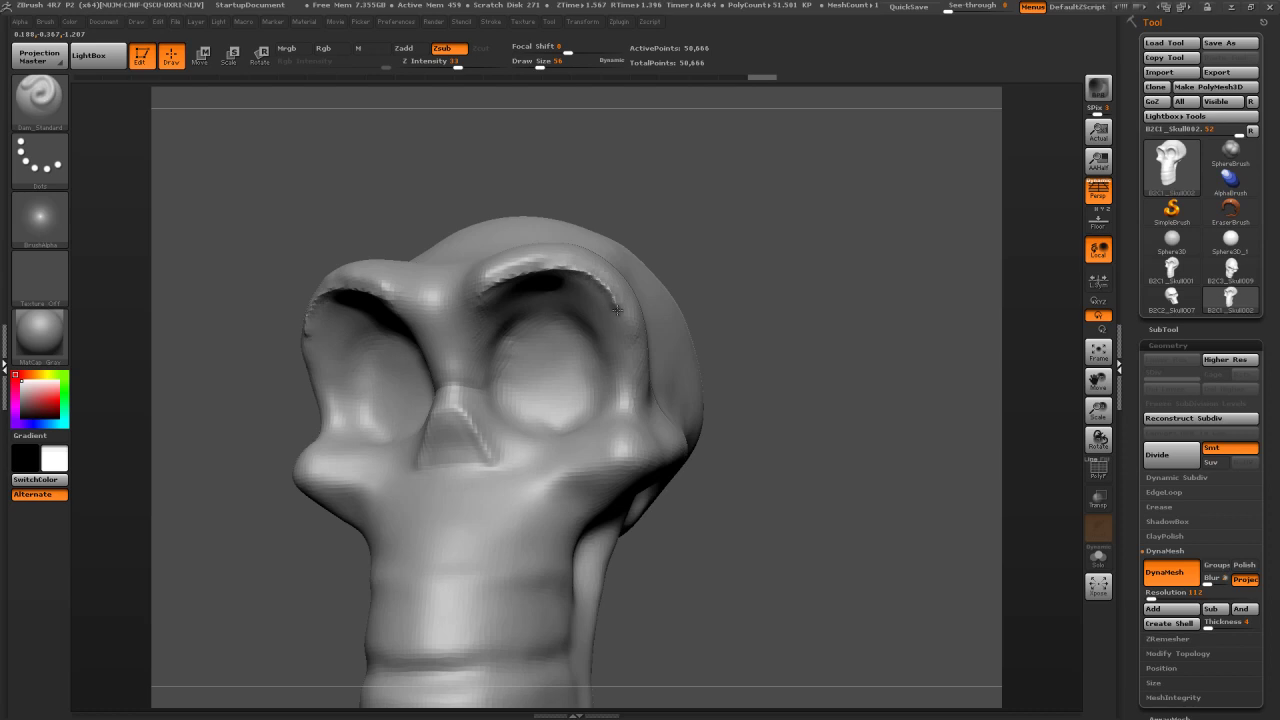
{"action": "left_click_drag", "start_coordinate": [618, 398], "coordinate": [620, 416]}
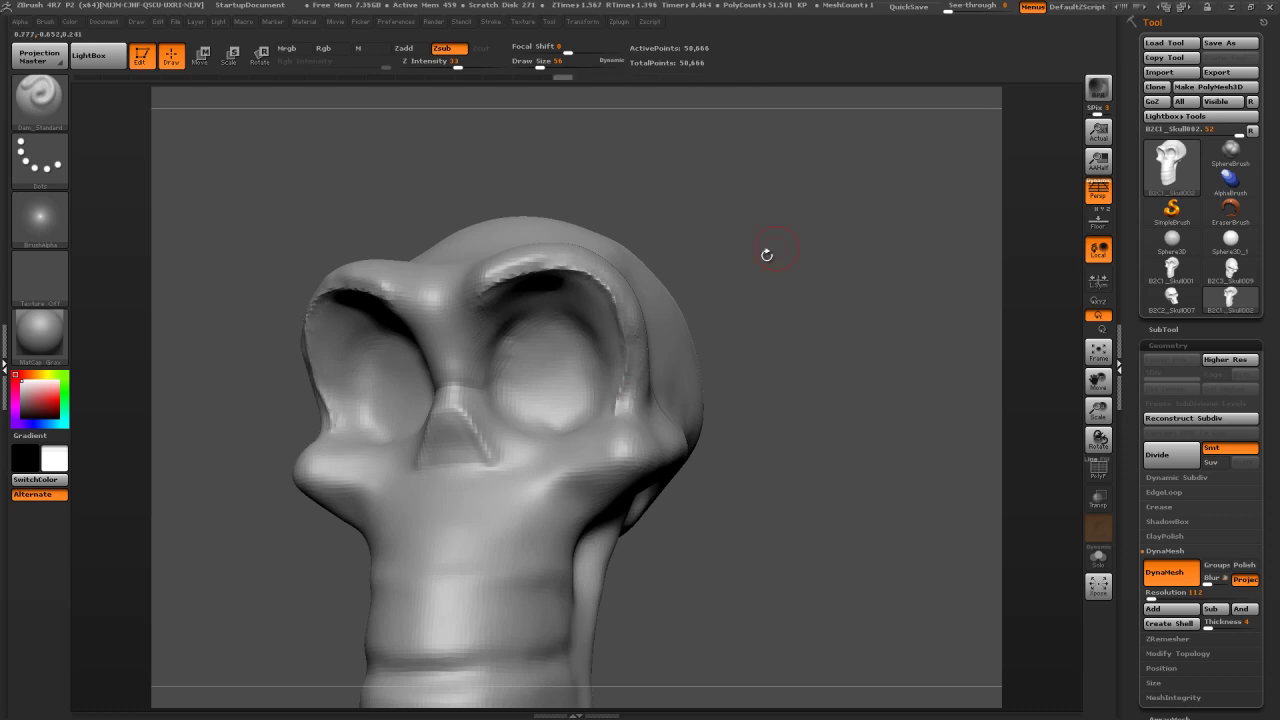
{"action": "left_click_drag", "start_coordinate": [700, 305], "coordinate": [760, 275]}
{"action": "left_click_drag", "start_coordinate": [490, 276], "coordinate": [534, 271], "text": "shift"}
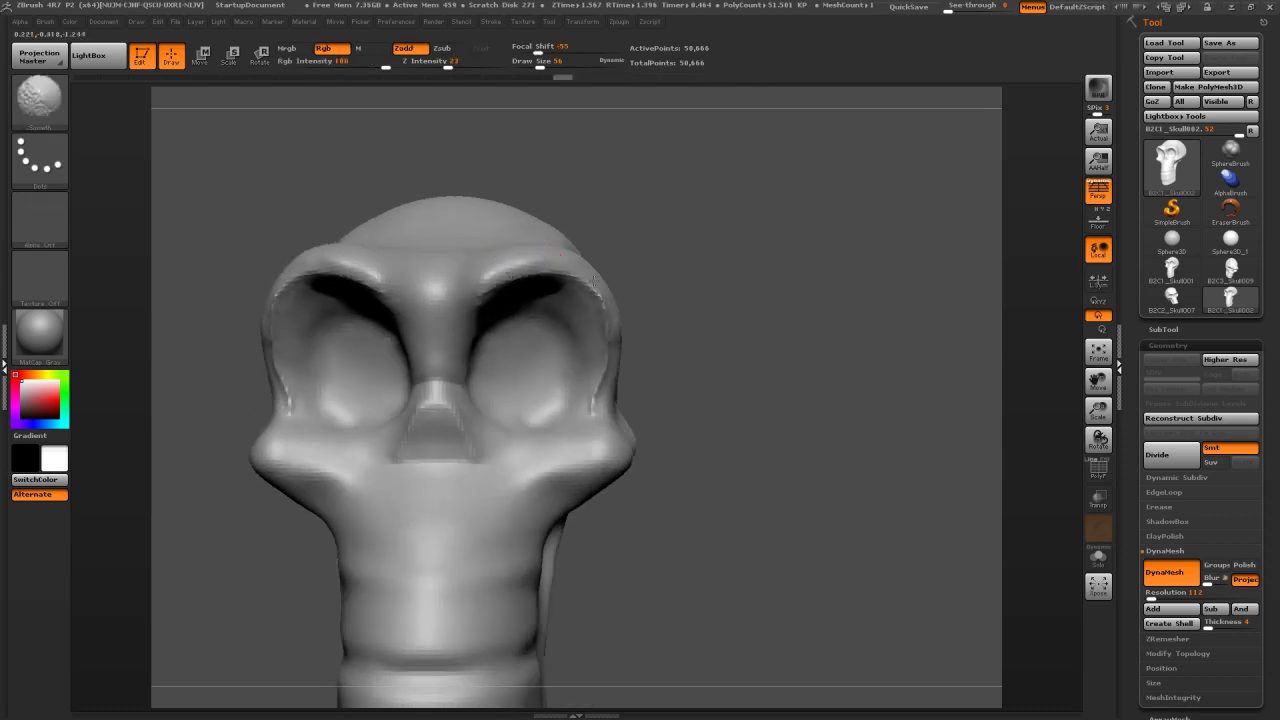
{"action": "left_click_drag", "start_coordinate": [610, 368], "coordinate": [596, 408], "text": "shift"}
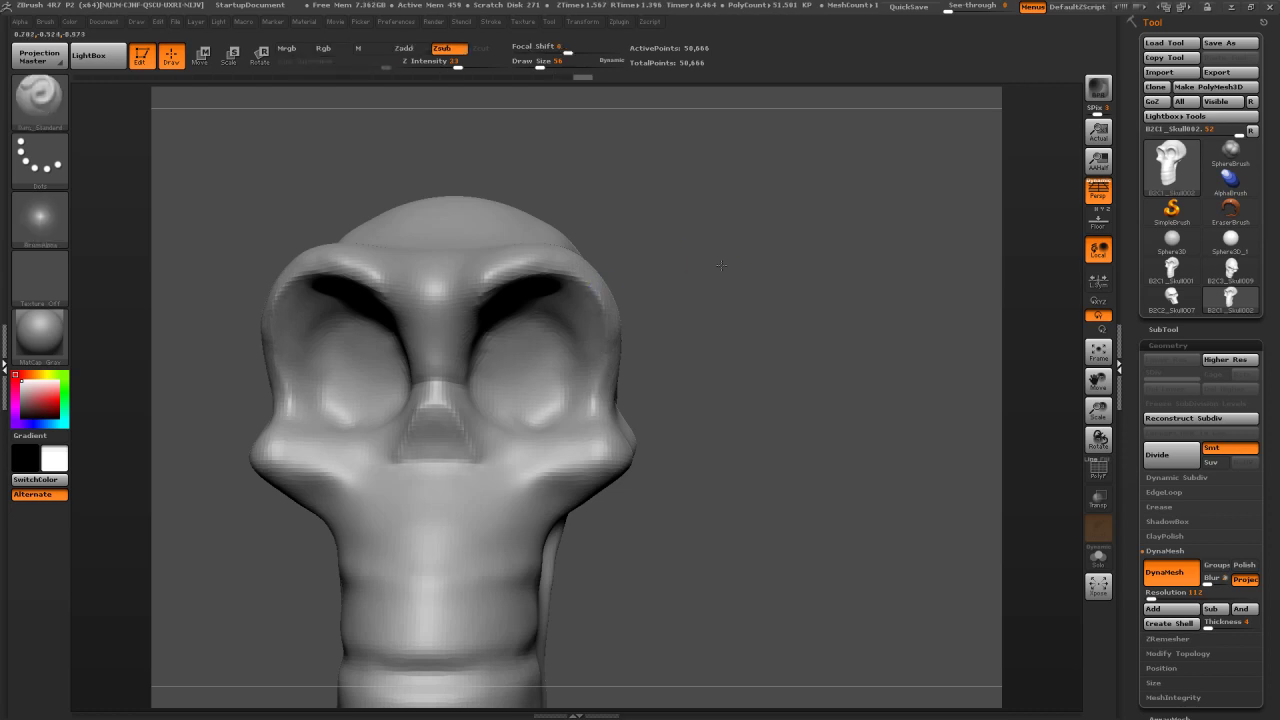
{"action": "left_click_drag", "start_coordinate": [706, 263], "coordinate": [672, 243]}
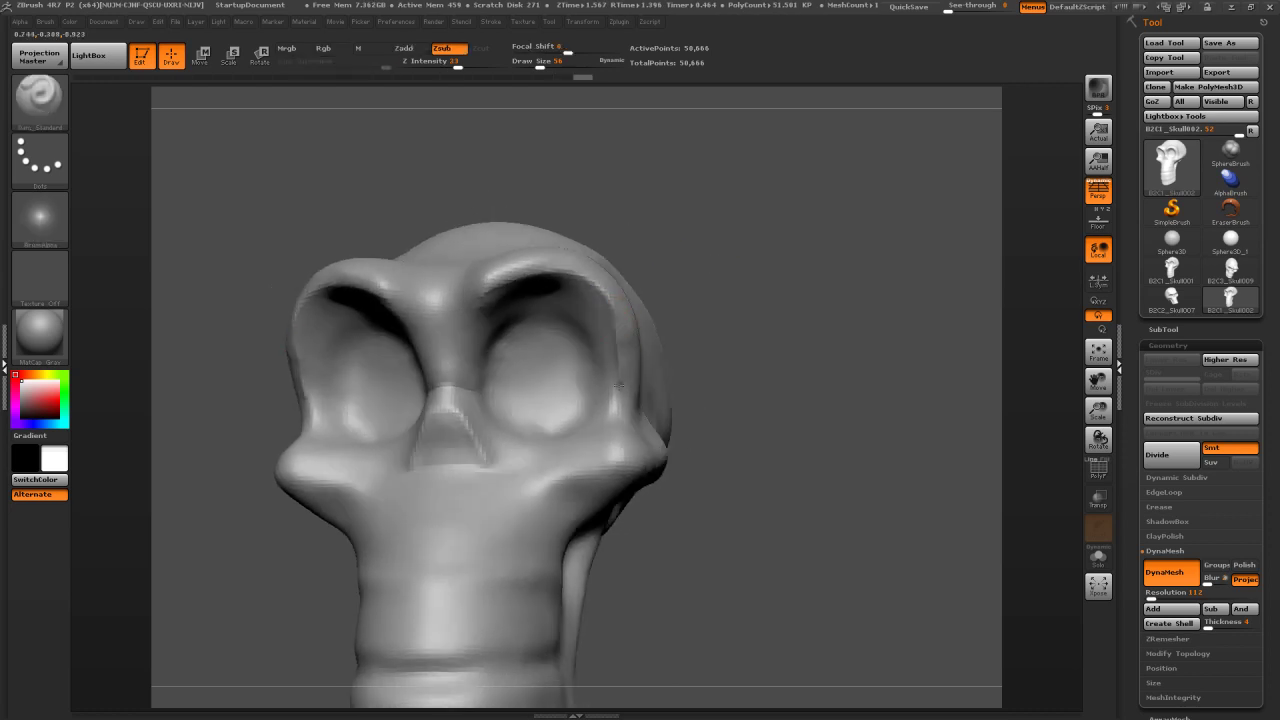
{"action": "left_click_drag", "start_coordinate": [623, 343], "coordinate": [616, 397], "text": "shift"}
Carve a groove along the top of the brow ridges down to the cheekbones and soften it with Smooth
{"action": "mouse_move", "coordinate": [738, 271]}
{"action": "left_mouse_down"}
{"action": "mouse_move", "coordinate": [790, 285]}
{"action": "mouse_move", "coordinate": [708, 318]}
{"action": "mouse_move", "coordinate": [724, 312]}
{"action": "left_mouse_up"}
{"action": "left_click_drag", "start_coordinate": [498, 216], "coordinate": [563, 263]}
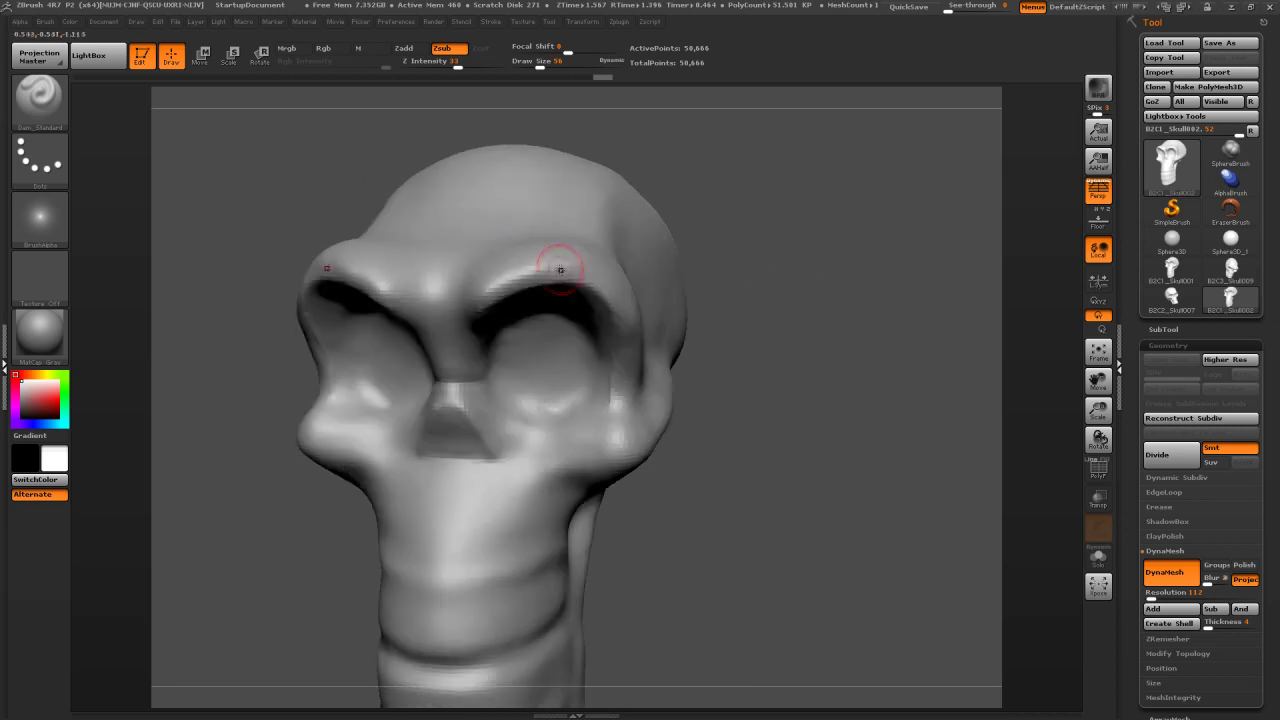
{"action": "left_click_drag", "start_coordinate": [482, 287], "coordinate": [539, 265]}
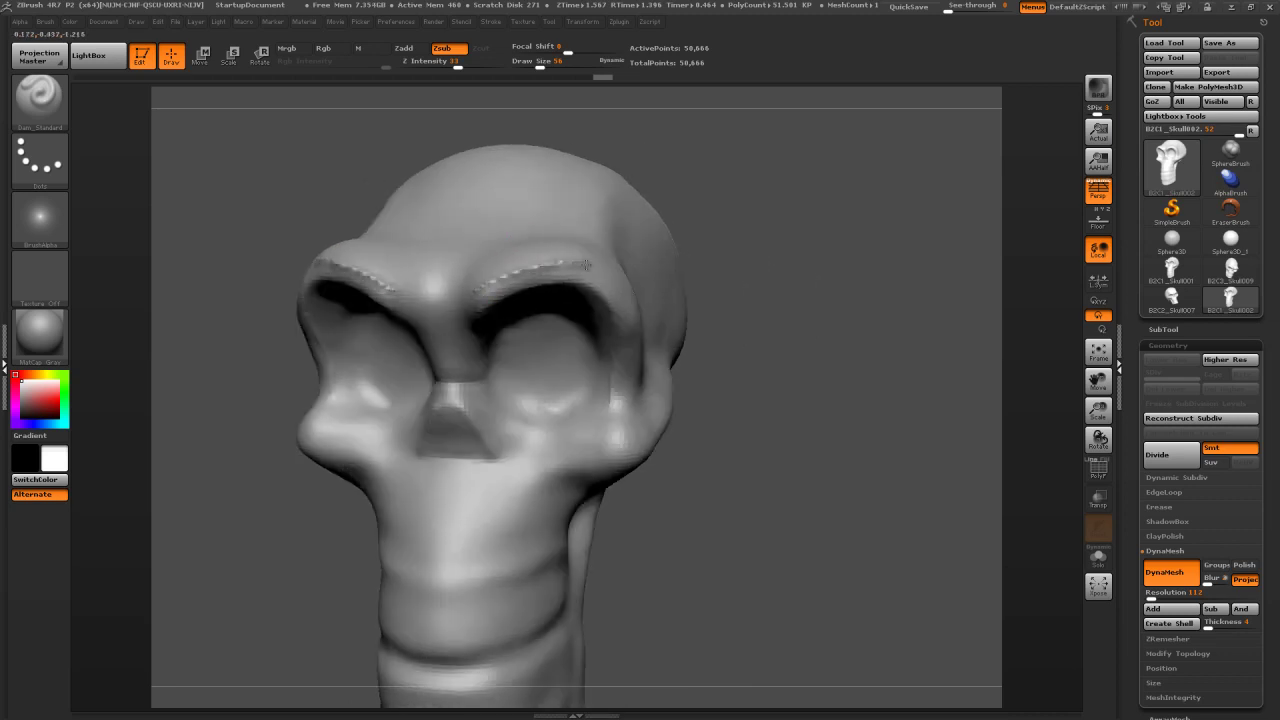
{"action": "left_click_drag", "start_coordinate": [790, 265], "coordinate": [702, 250]}
{"action": "mouse_move", "coordinate": [603, 276]}
{"action": "left_mouse_down", "text": "shift"}
{"action": "mouse_move", "coordinate": [543, 257]}
{"action": "mouse_move", "coordinate": [617, 316]}
{"action": "left_mouse_up", "text": "shift"}
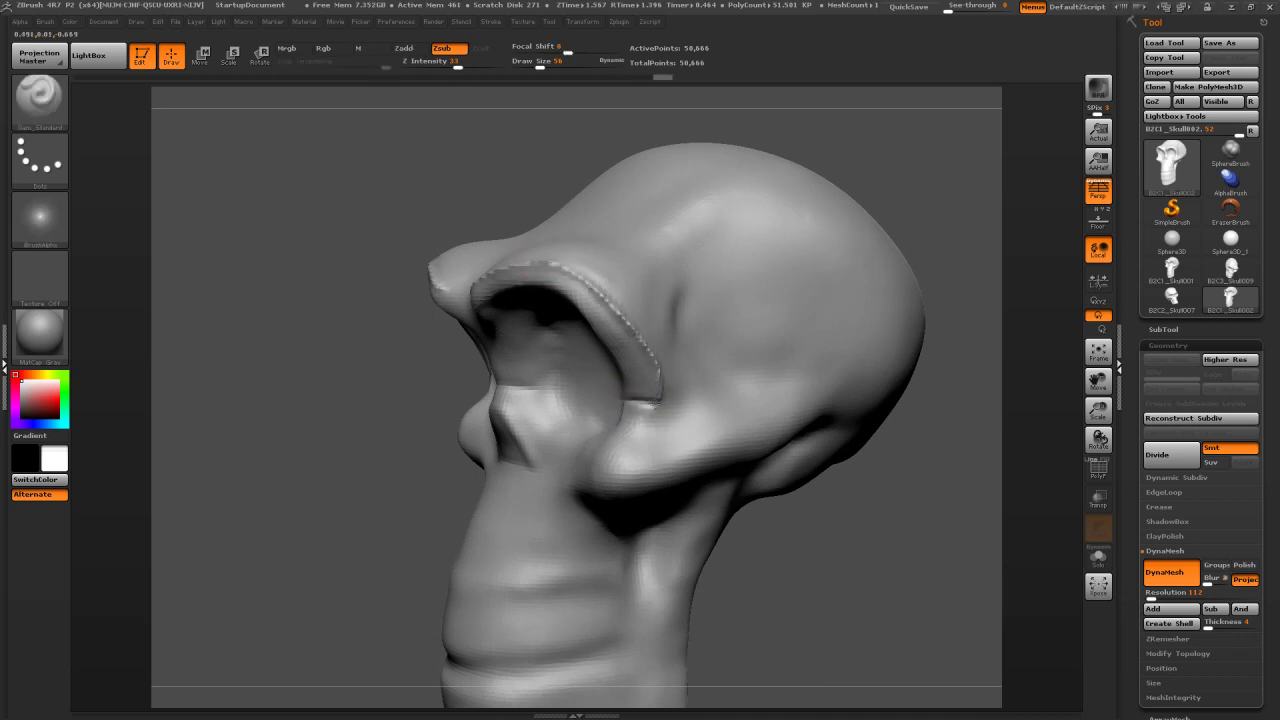
{"action": "left_click_drag", "start_coordinate": [631, 343], "coordinate": [555, 266], "text": "shift"}
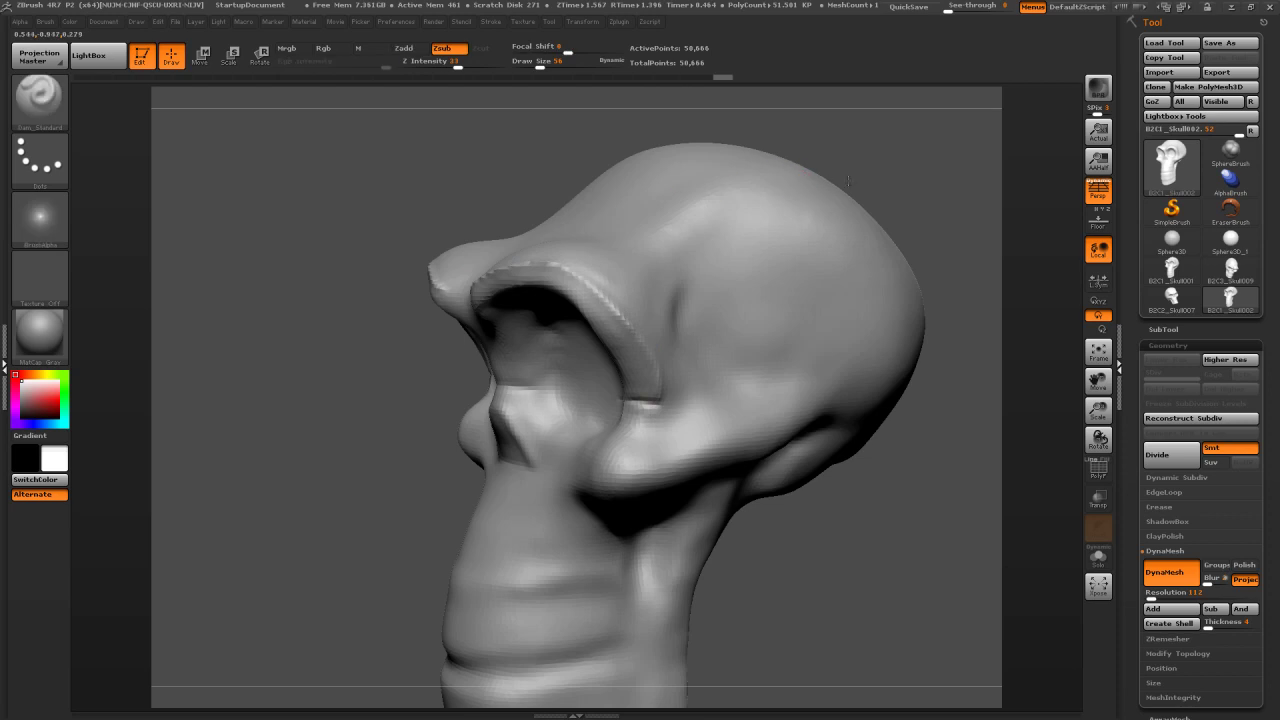
Carve frown creases between the brows above the nose bridge with Dam_Standard and smooth them
{"action": "mouse_move", "coordinate": [920, 171]}
{"action": "left_mouse_down"}
{"action": "mouse_move", "coordinate": [849, 271]}
{"action": "mouse_move", "coordinate": [866, 263]}
{"action": "left_mouse_up"}
{"action": "key", "text": "shift"}
{"action": "left_click_drag", "start_coordinate": [974, 191], "coordinate": [905, 250]}
{"action": "mouse_move", "coordinate": [741, 243]}
{"action": "left_mouse_down"}
{"action": "mouse_move", "coordinate": [739, 262]}
{"action": "mouse_move", "coordinate": [720, 266]}
{"action": "left_mouse_up"}
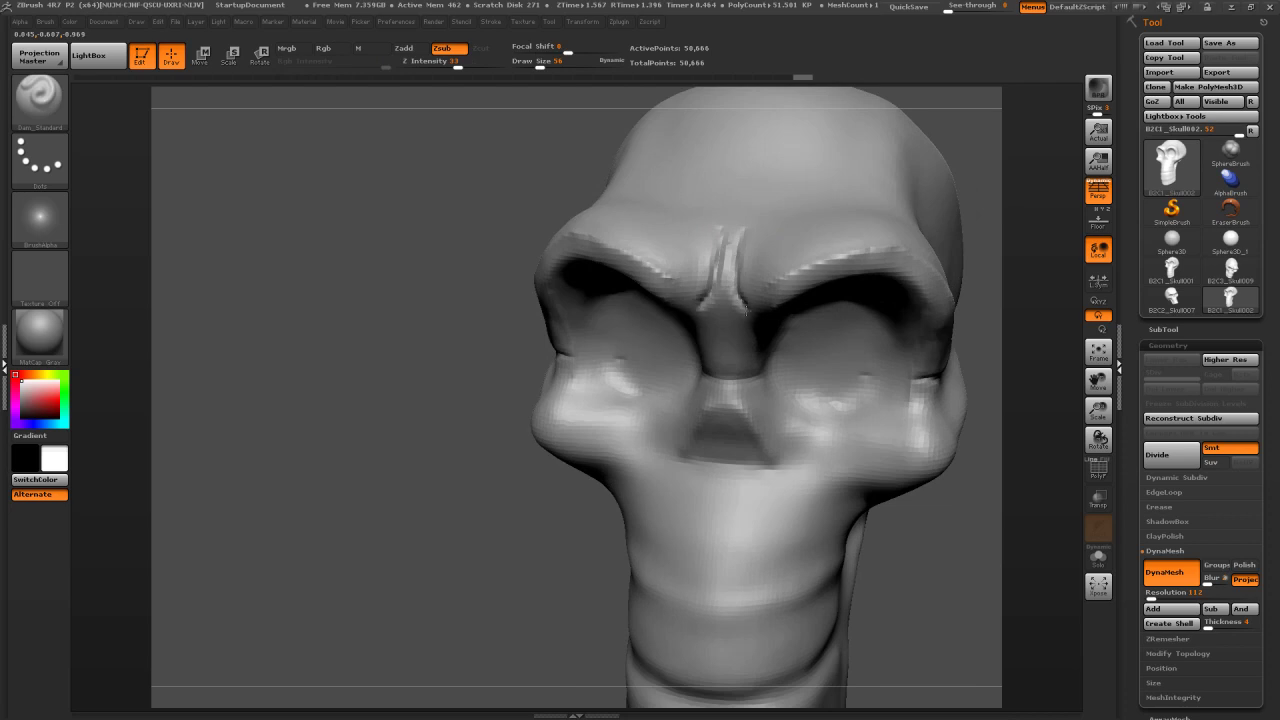
{"action": "mouse_move", "coordinate": [533, 208]}
{"action": "left_mouse_down"}
{"action": "mouse_move", "coordinate": [749, 251]}
{"action": "mouse_move", "coordinate": [797, 287]}
{"action": "left_mouse_up"}
{"action": "mouse_move", "coordinate": [754, 246]}
{"action": "left_mouse_down", "text": "shift"}
{"action": "mouse_move", "coordinate": [761, 298]}
{"action": "mouse_move", "coordinate": [777, 269]}
{"action": "left_mouse_up", "text": "shift"}
{"action": "left_click_drag", "start_coordinate": [971, 177], "coordinate": [966, 120]}
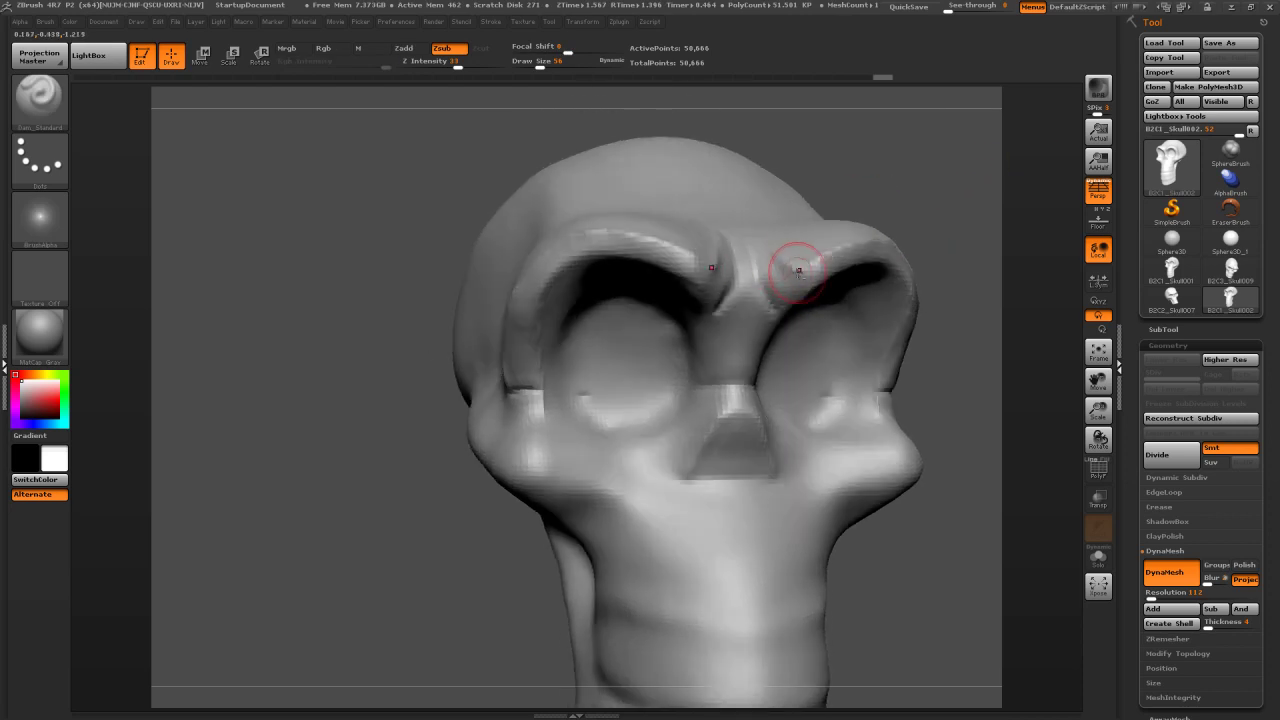
{"action": "left_click_drag", "start_coordinate": [760, 257], "coordinate": [773, 299], "text": "shift"}
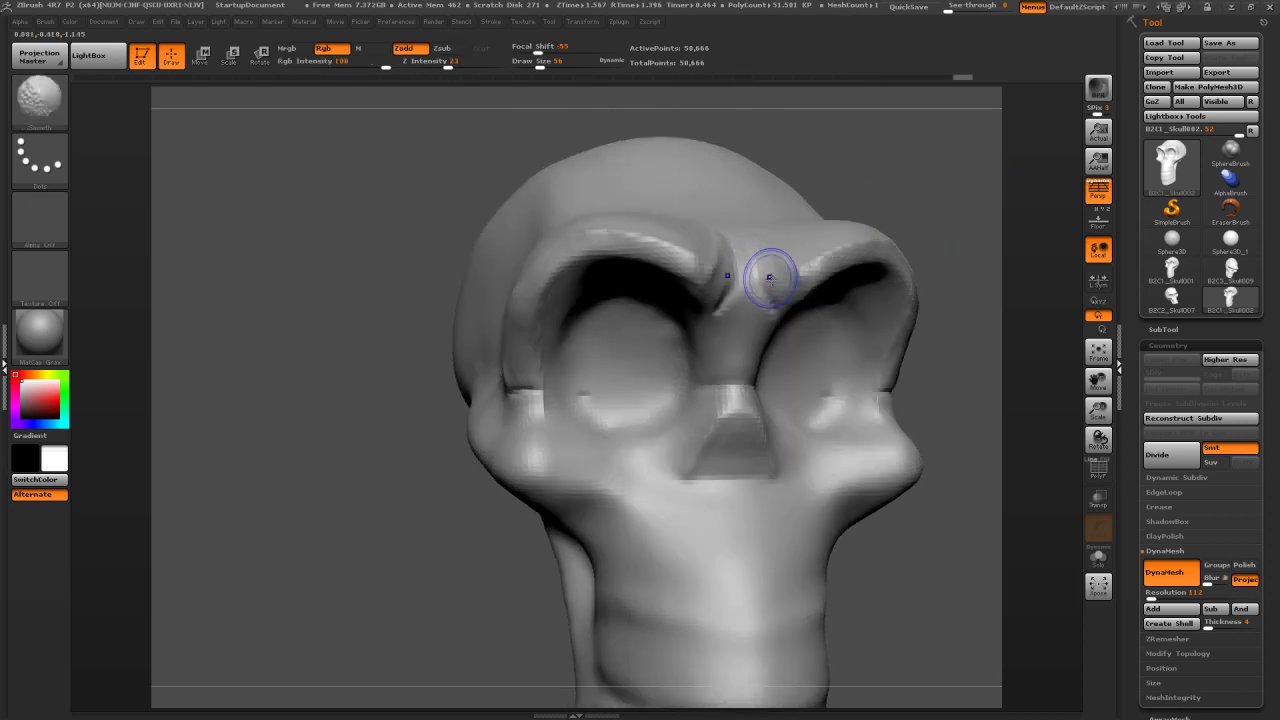
Refine and smooth the brow ridges and the outer edges of the eye sockets
{"action": "mouse_move", "coordinate": [962, 205]}
{"action": "left_mouse_down"}
{"action": "mouse_move", "coordinate": [815, 245]}
{"action": "mouse_move", "coordinate": [785, 220]}
{"action": "mouse_move", "coordinate": [810, 269]}
{"action": "left_mouse_up"}
{"action": "mouse_move", "coordinate": [467, 249]}
{"action": "left_mouse_down"}
{"action": "mouse_move", "coordinate": [580, 260]}
{"action": "mouse_move", "coordinate": [414, 265]}
{"action": "mouse_move", "coordinate": [409, 220]}
{"action": "left_mouse_up"}
{"action": "mouse_move", "coordinate": [500, 214]}
{"action": "left_mouse_down", "text": "alt"}
{"action": "mouse_move", "coordinate": [423, 225]}
{"action": "mouse_move", "coordinate": [423, 191]}
{"action": "left_mouse_up", "text": "alt"}
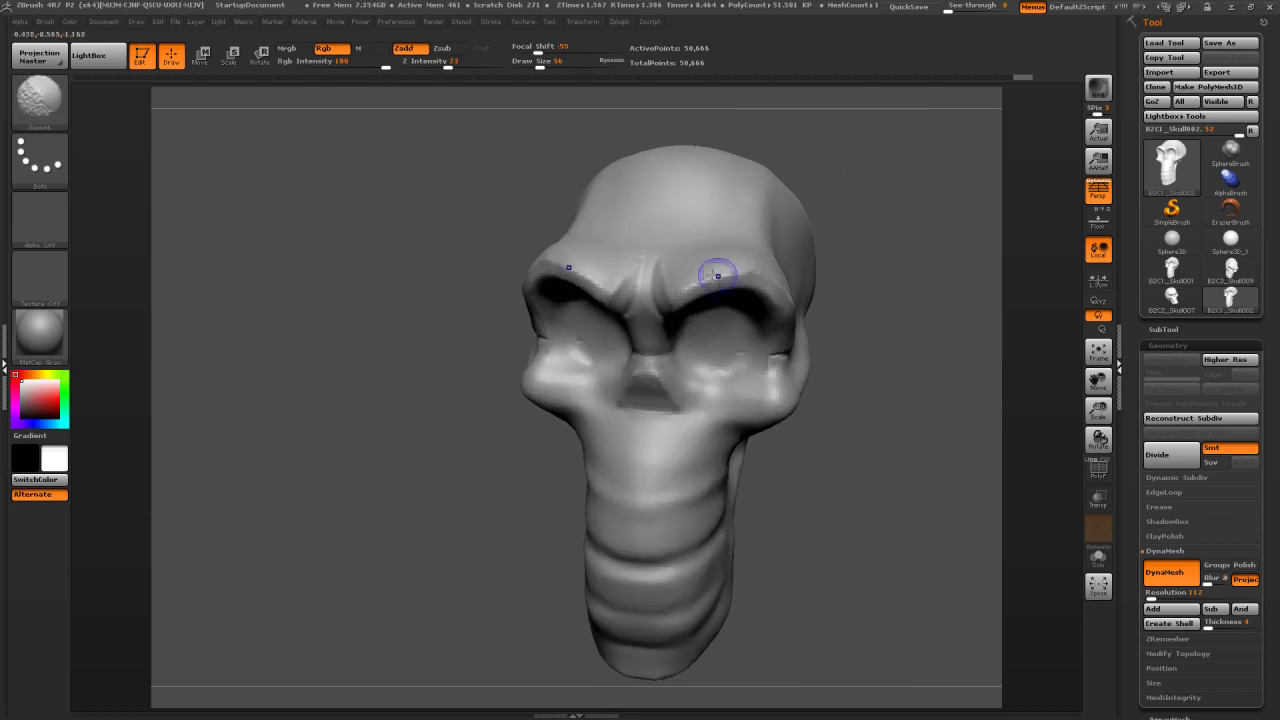
{"action": "mouse_move", "coordinate": [783, 321]}
{"action": "left_mouse_down", "text": "shift"}
{"action": "mouse_move", "coordinate": [792, 302]}
{"action": "mouse_move", "coordinate": [890, 250]}
{"action": "mouse_move", "coordinate": [960, 250]}
{"action": "left_mouse_up", "text": "shift"}
{"action": "mouse_move", "coordinate": [777, 300]}
{"action": "left_mouse_down"}
{"action": "mouse_move", "coordinate": [757, 357]}
{"action": "mouse_move", "coordinate": [730, 330]}
{"action": "left_mouse_up"}
{"action": "mouse_move", "coordinate": [831, 286]}
{"action": "left_mouse_down"}
{"action": "mouse_move", "coordinate": [721, 326]}
{"action": "mouse_move", "coordinate": [780, 366]}
{"action": "left_mouse_up"}
{"action": "left_click_drag", "start_coordinate": [845, 242], "coordinate": [925, 240]}
{"action": "mouse_move", "coordinate": [797, 309]}
{"action": "left_mouse_down", "text": "shift"}
{"action": "mouse_move", "coordinate": [783, 332]}
{"action": "mouse_move", "coordinate": [799, 334]}
{"action": "mouse_move", "coordinate": [788, 334]}
{"action": "left_mouse_up", "text": "shift"}
{"action": "mouse_move", "coordinate": [868, 300]}
{"action": "left_mouse_down"}
{"action": "mouse_move", "coordinate": [905, 335]}
{"action": "mouse_move", "coordinate": [872, 395]}
{"action": "left_mouse_up"}
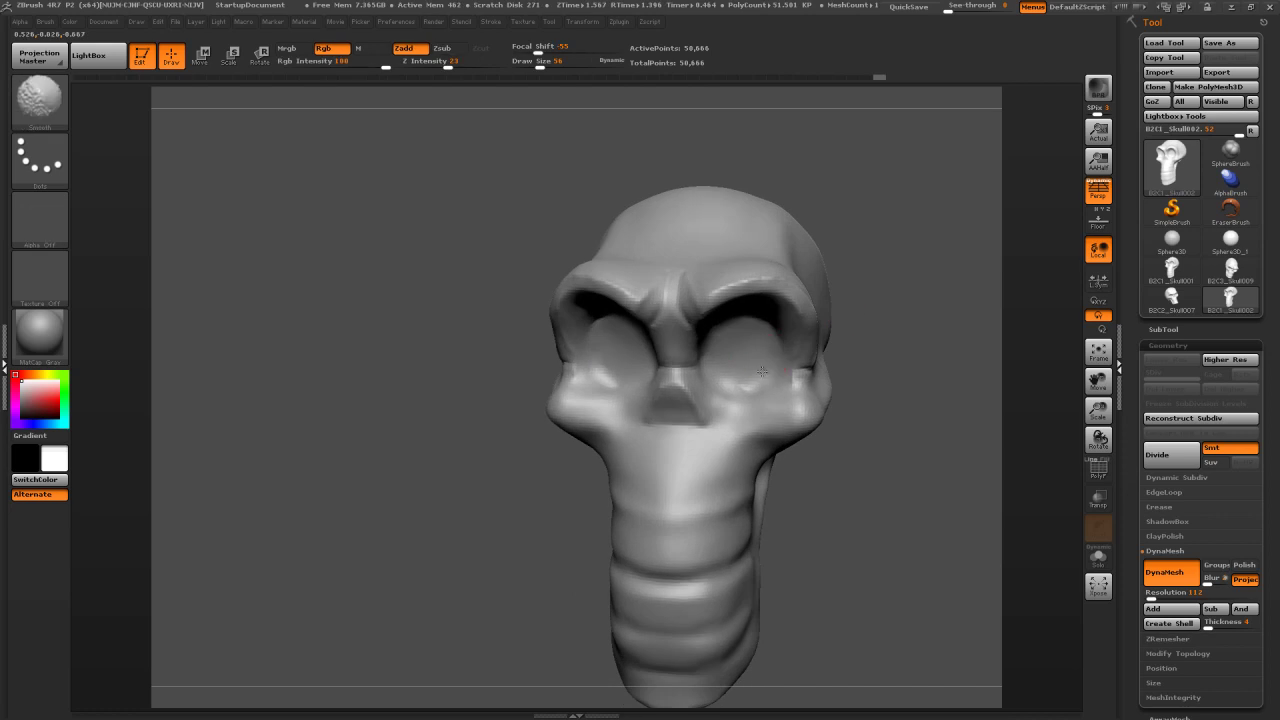
Carve the underside of the cheekbone from the skull's side to the upper jaw with Dam_Standard and smooth the edge
{"action": "left_click_drag", "start_coordinate": [917, 314], "coordinate": [754, 421]}
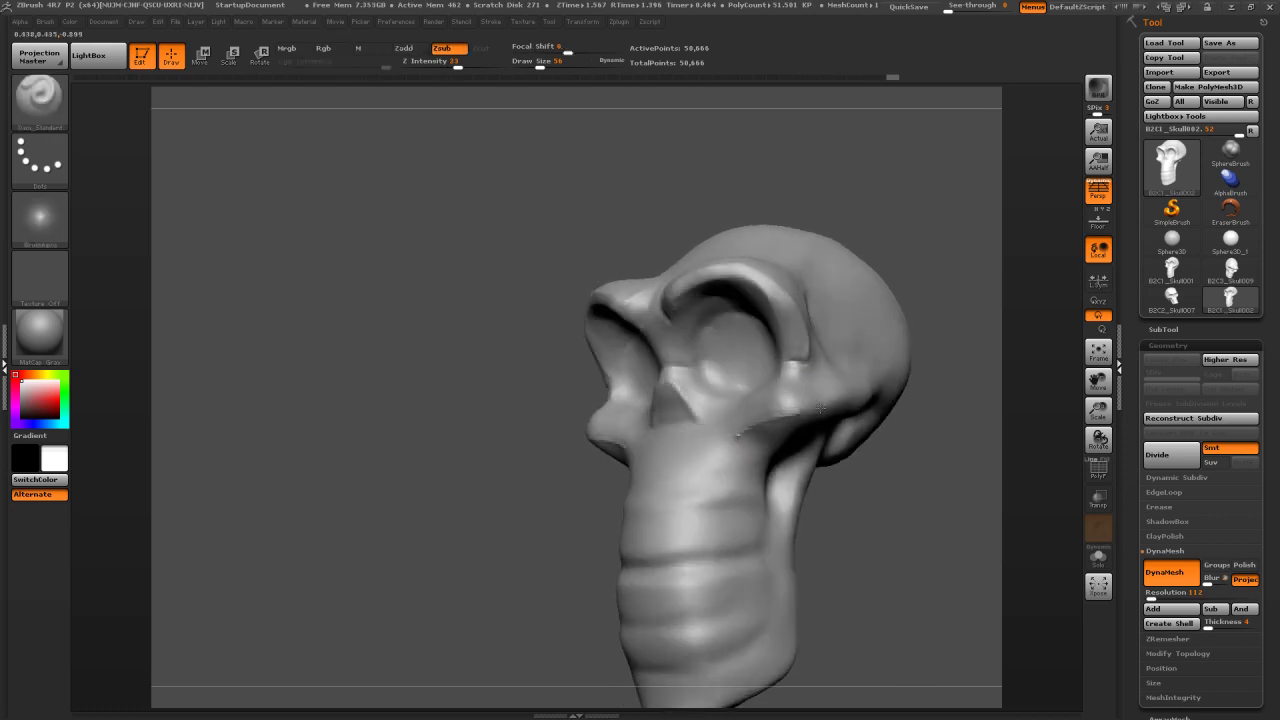
{"action": "left_click_drag", "start_coordinate": [977, 277], "coordinate": [864, 342]}
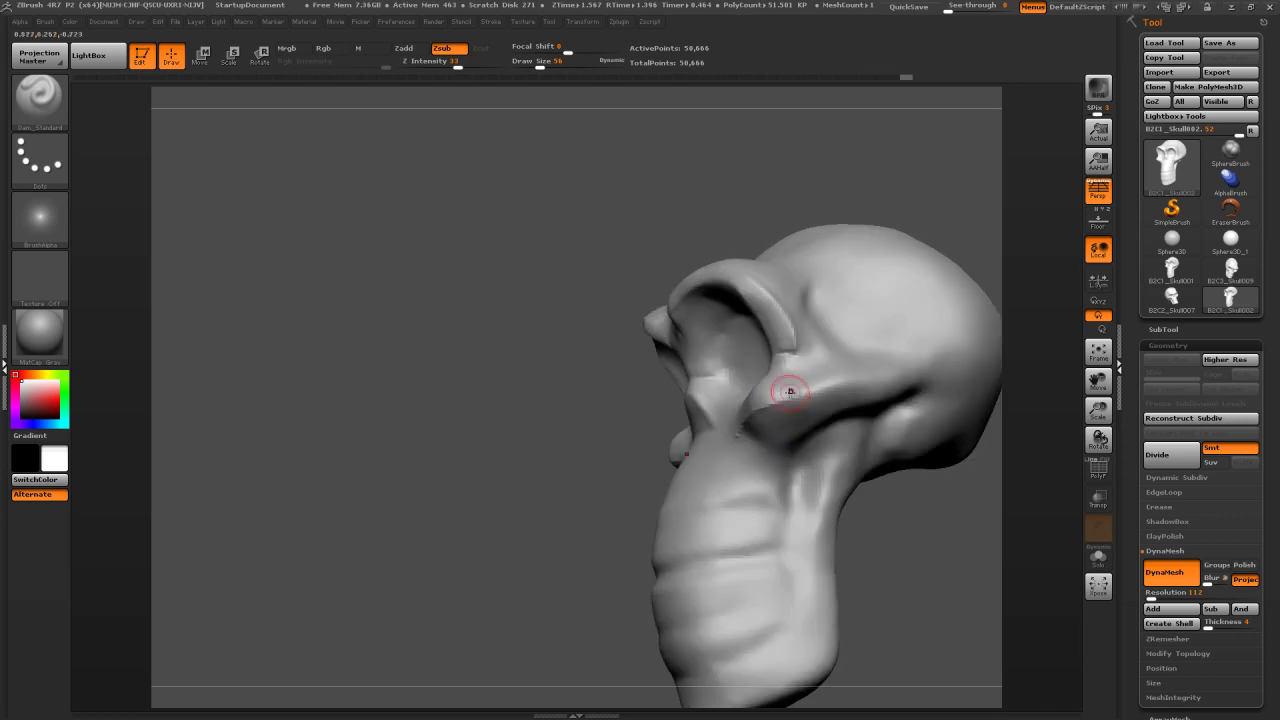
{"action": "left_click_drag", "start_coordinate": [943, 206], "coordinate": [970, 257]}
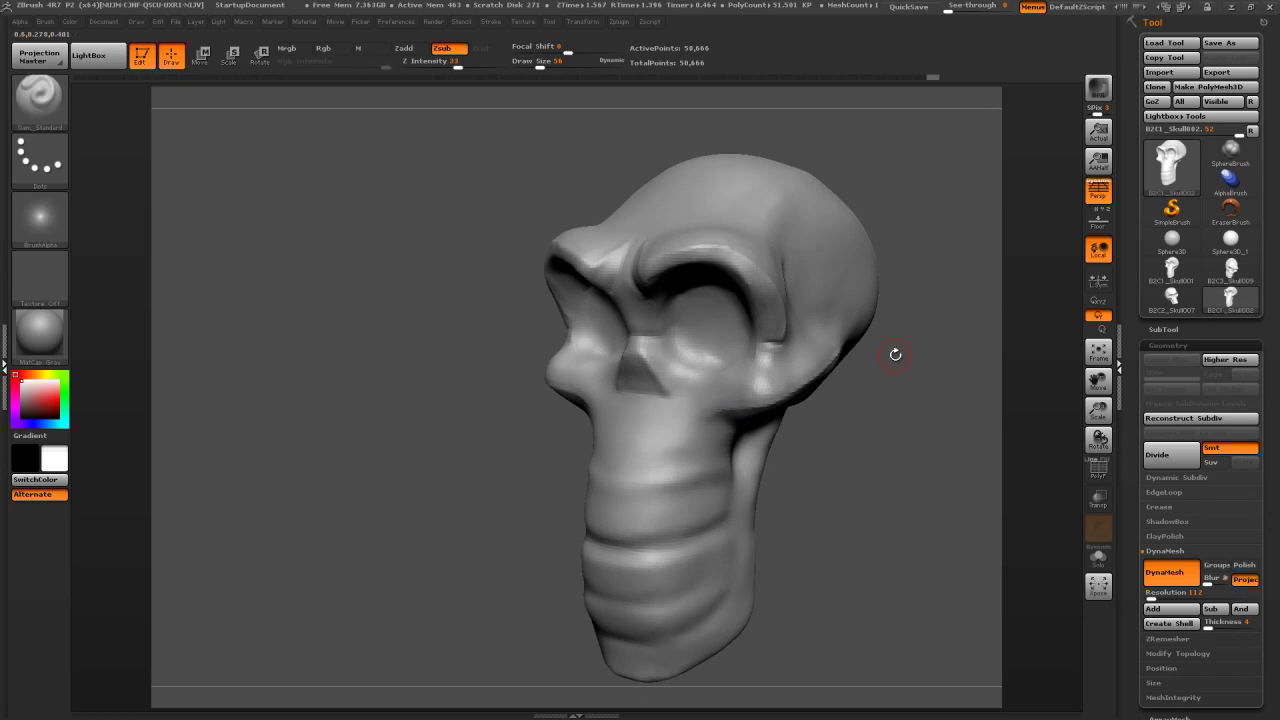
{"action": "left_click_drag", "start_coordinate": [929, 432], "coordinate": [727, 423]}
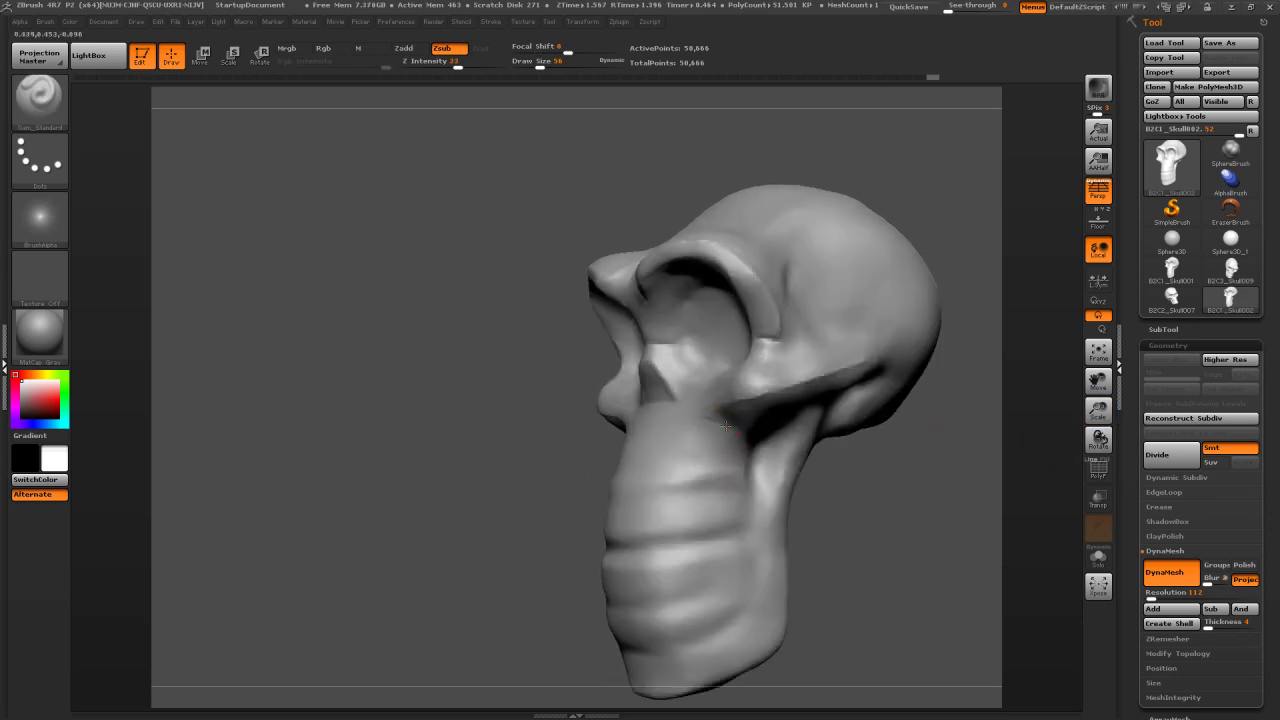
{"action": "key", "text": "shift"}
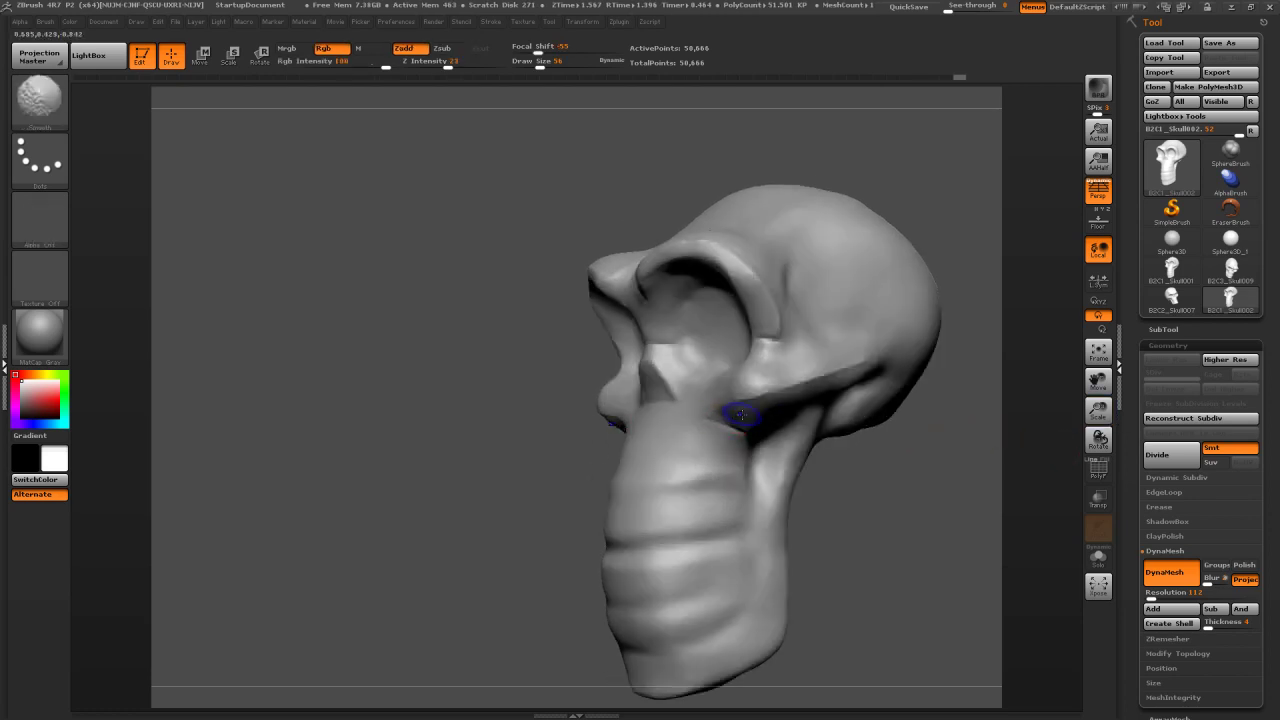
{"action": "left_click_drag", "start_coordinate": [760, 408], "coordinate": [795, 393], "text": "shift"}
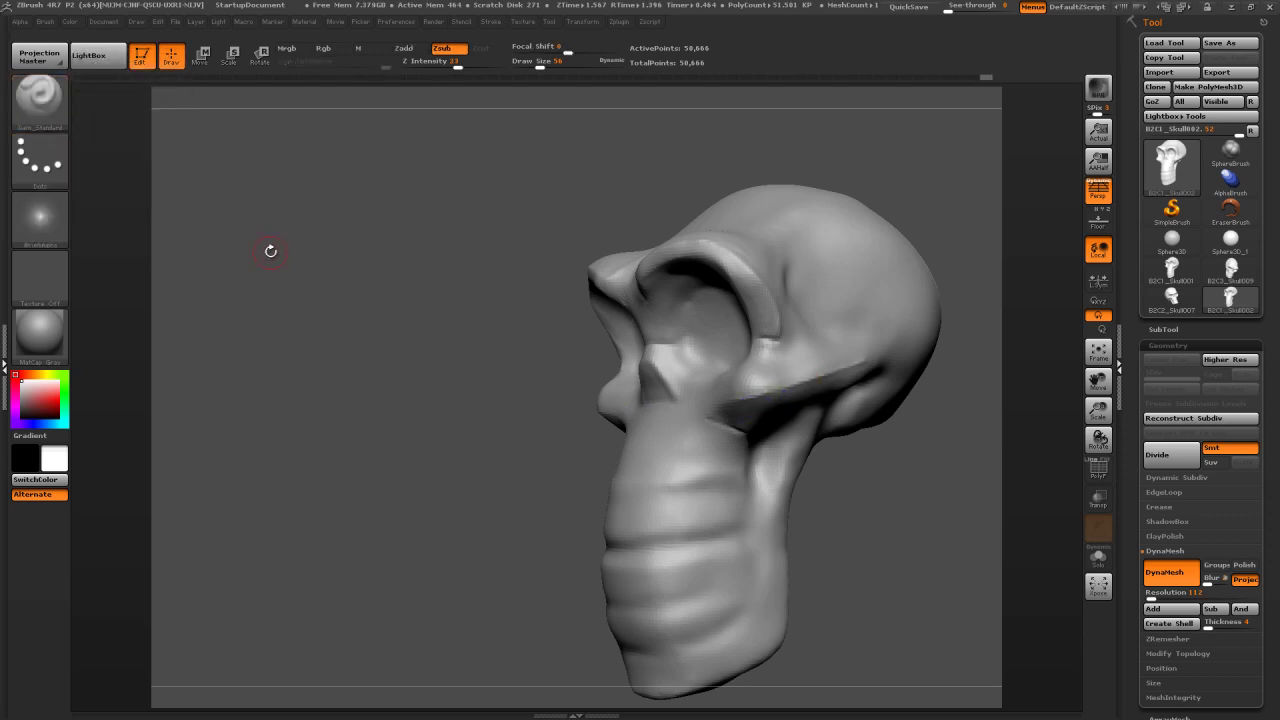
Set the Draw Size to 136, deepen the crease under the front of the cheekbone, and smooth it
{"action": "mouse_move", "coordinate": [418, 274]}
{"action": "left_mouse_down"}
{"action": "mouse_move", "coordinate": [510, 268]}
{"action": "mouse_move", "coordinate": [428, 265]}
{"action": "left_mouse_up"}
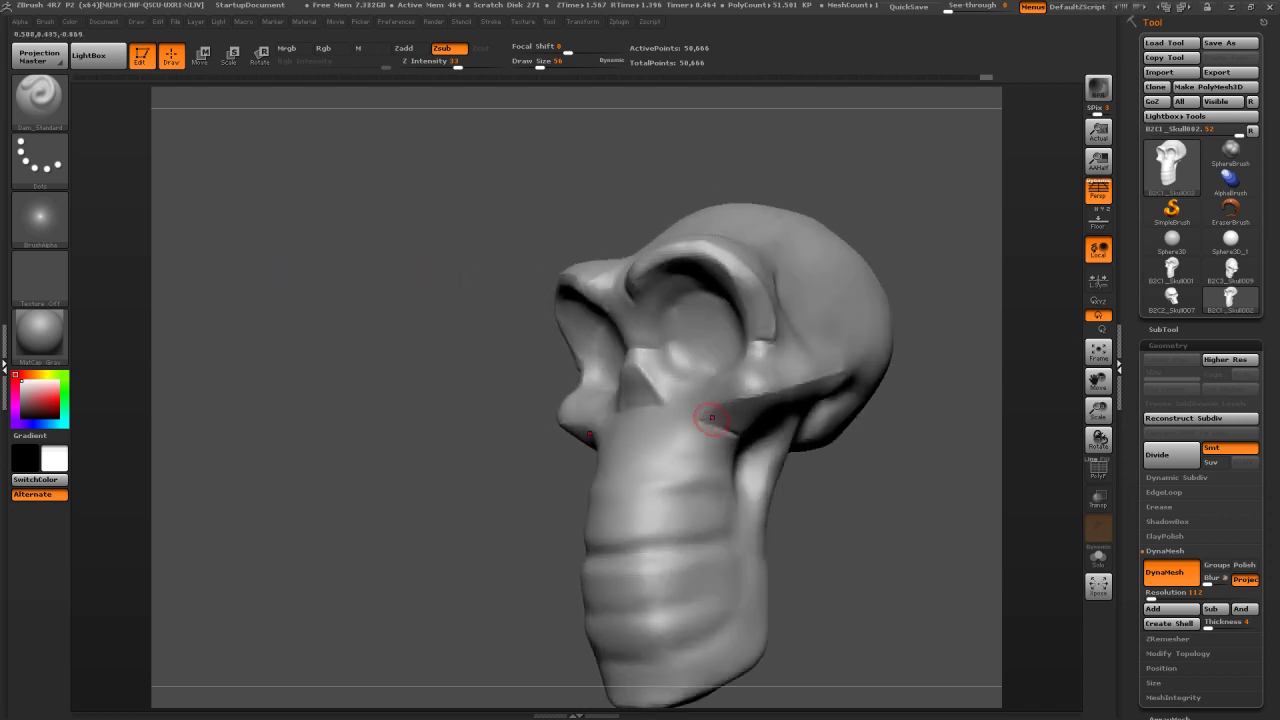
{"action": "key", "text": "s"}
{"action": "mouse_move", "coordinate": [706, 414]}
{"action": "left_mouse_down"}
{"action": "mouse_move", "coordinate": [720, 414]}
{"action": "mouse_move", "coordinate": [707, 420]}
{"action": "left_mouse_up"}
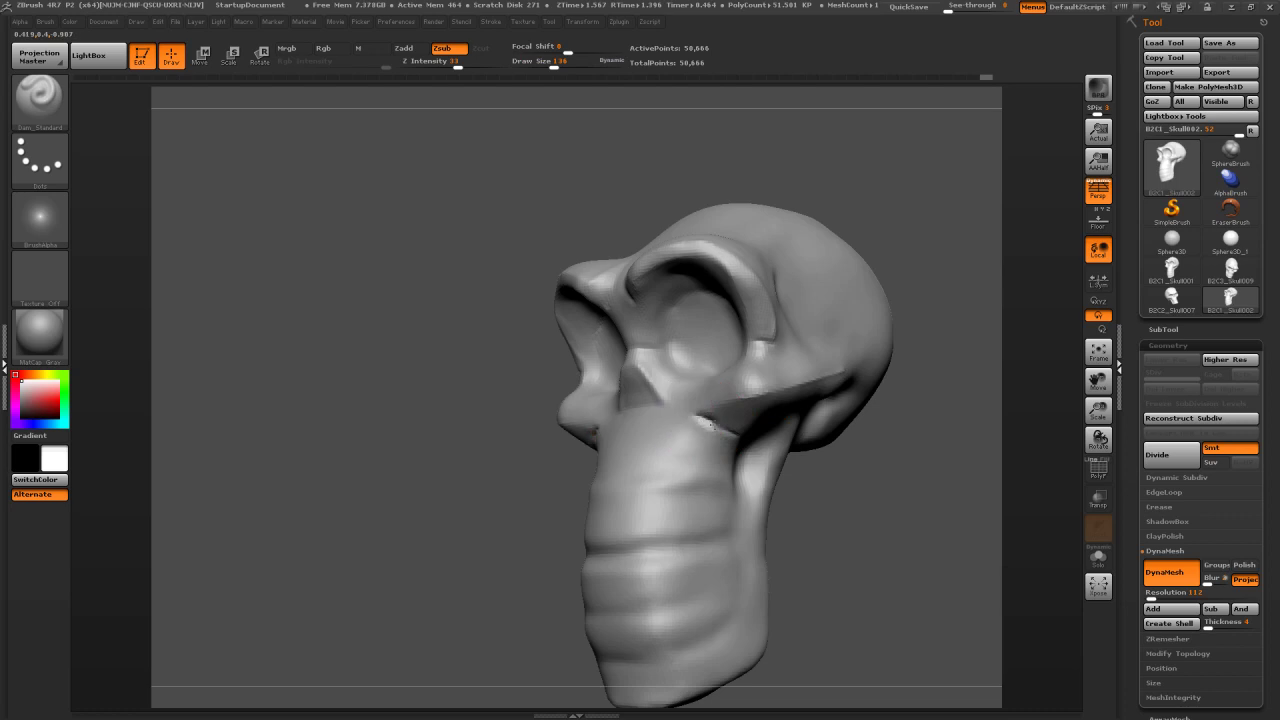
{"action": "key", "text": "shift"}
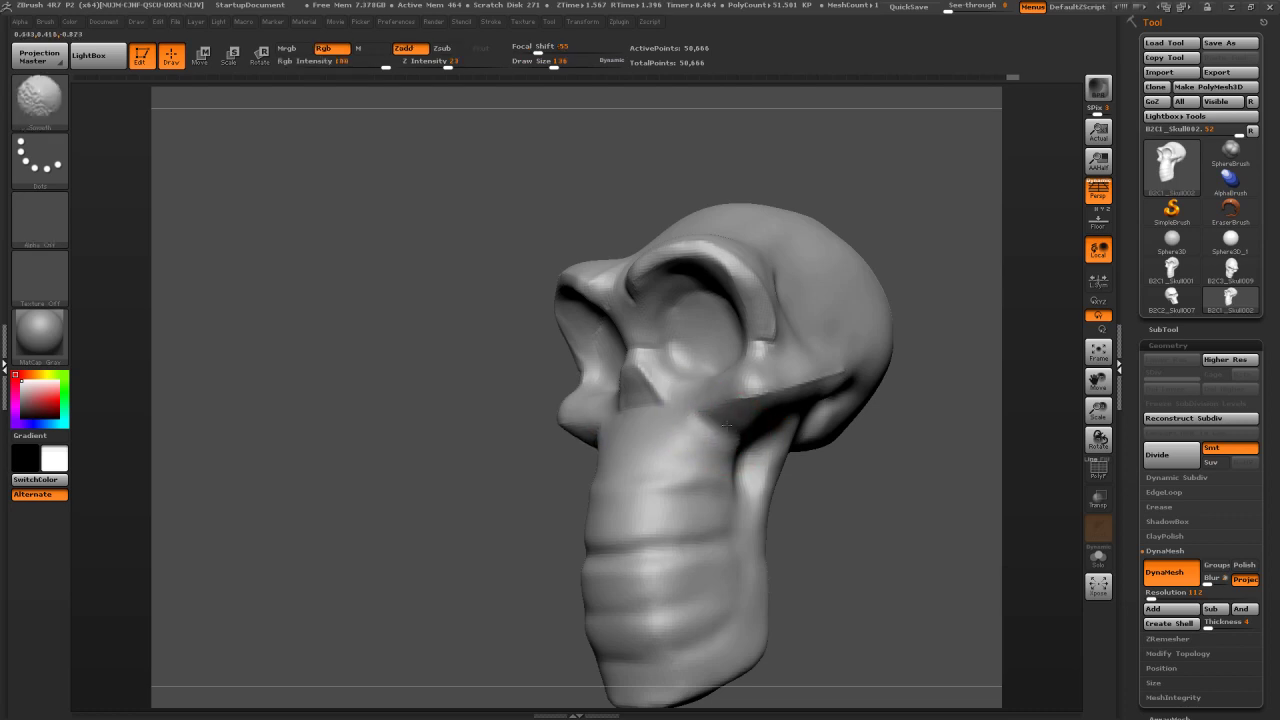
{"action": "left_click_drag", "start_coordinate": [698, 410], "coordinate": [777, 394]}
{"action": "key", "text": "shift"}
{"action": "mouse_move", "coordinate": [698, 410]}
{"action": "left_mouse_down", "text": "shift"}
{"action": "mouse_move", "coordinate": [730, 392]}
{"action": "mouse_move", "coordinate": [724, 422]}
{"action": "left_mouse_up", "text": "shift"}
Carve a horizontal groove across the upper jaw below the nose, extend it up the jaw's side, and smooth the corner
{"action": "mouse_move", "coordinate": [897, 277]}
{"action": "left_mouse_down"}
{"action": "mouse_move", "coordinate": [983, 223]}
{"action": "mouse_move", "coordinate": [943, 237]}
{"action": "left_mouse_up"}
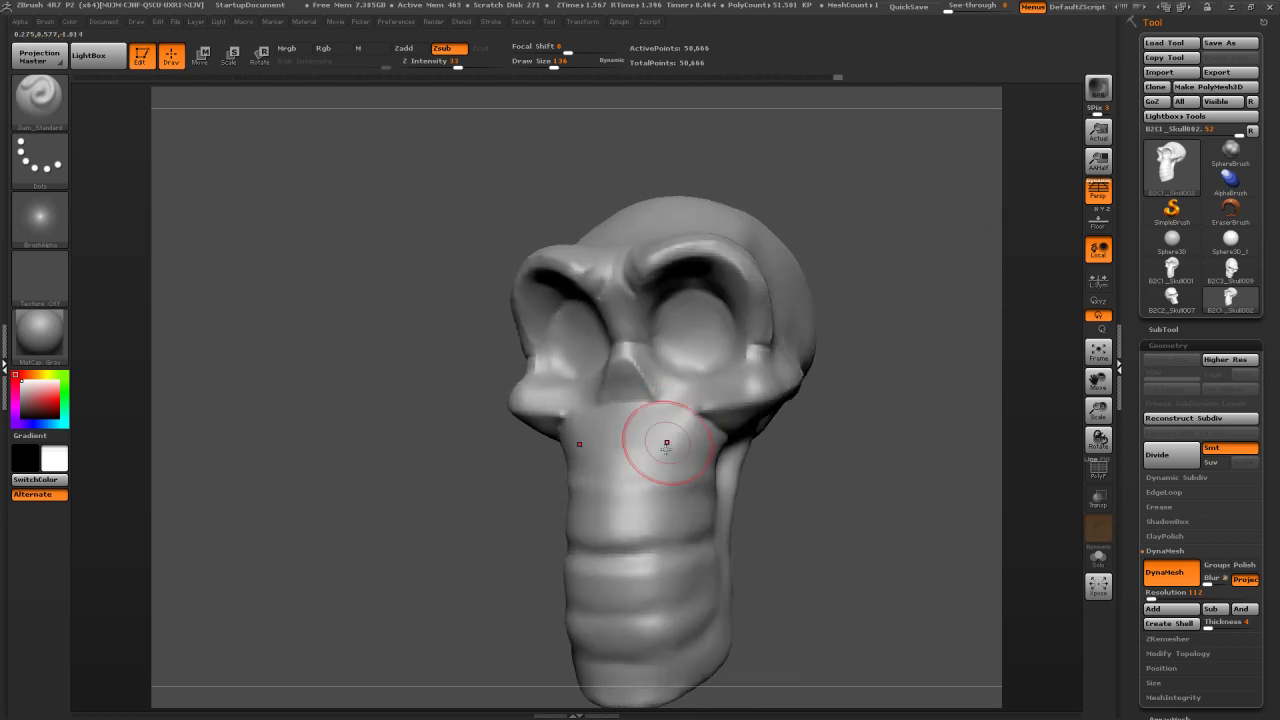
{"action": "left_click_drag", "start_coordinate": [572, 489], "coordinate": [675, 498]}
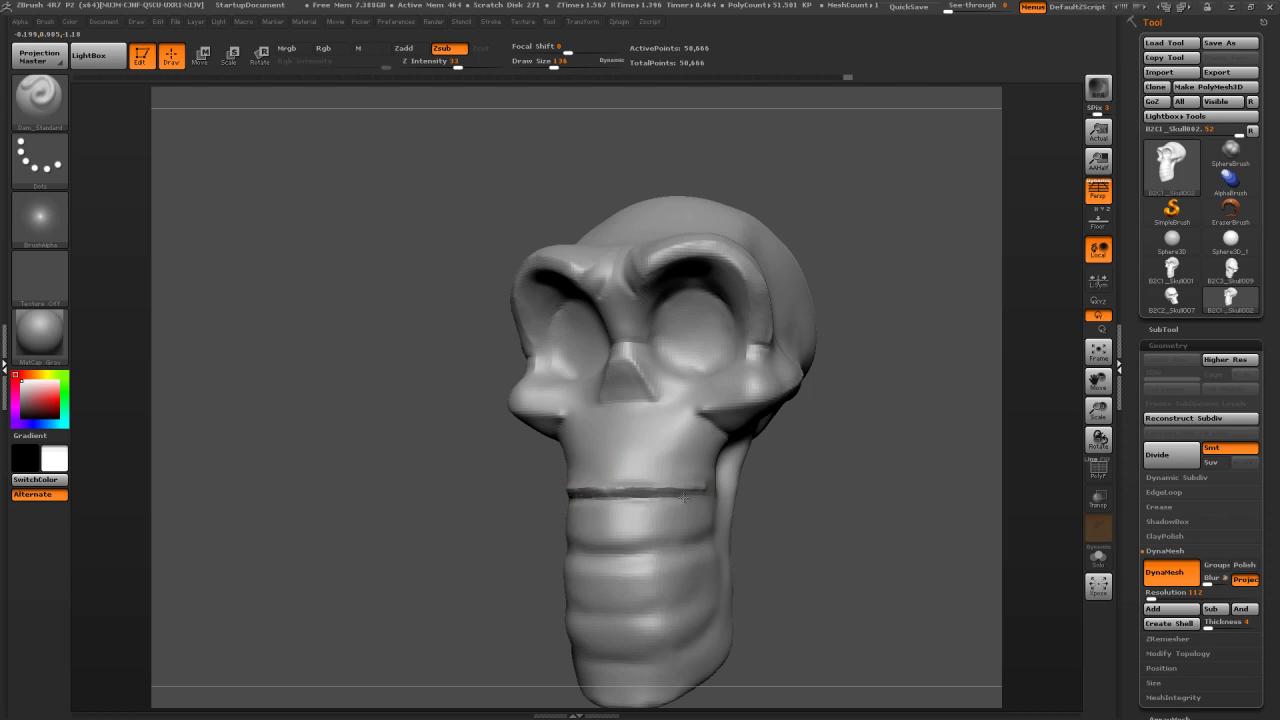
{"action": "left_click_drag", "start_coordinate": [890, 465], "coordinate": [704, 490]}
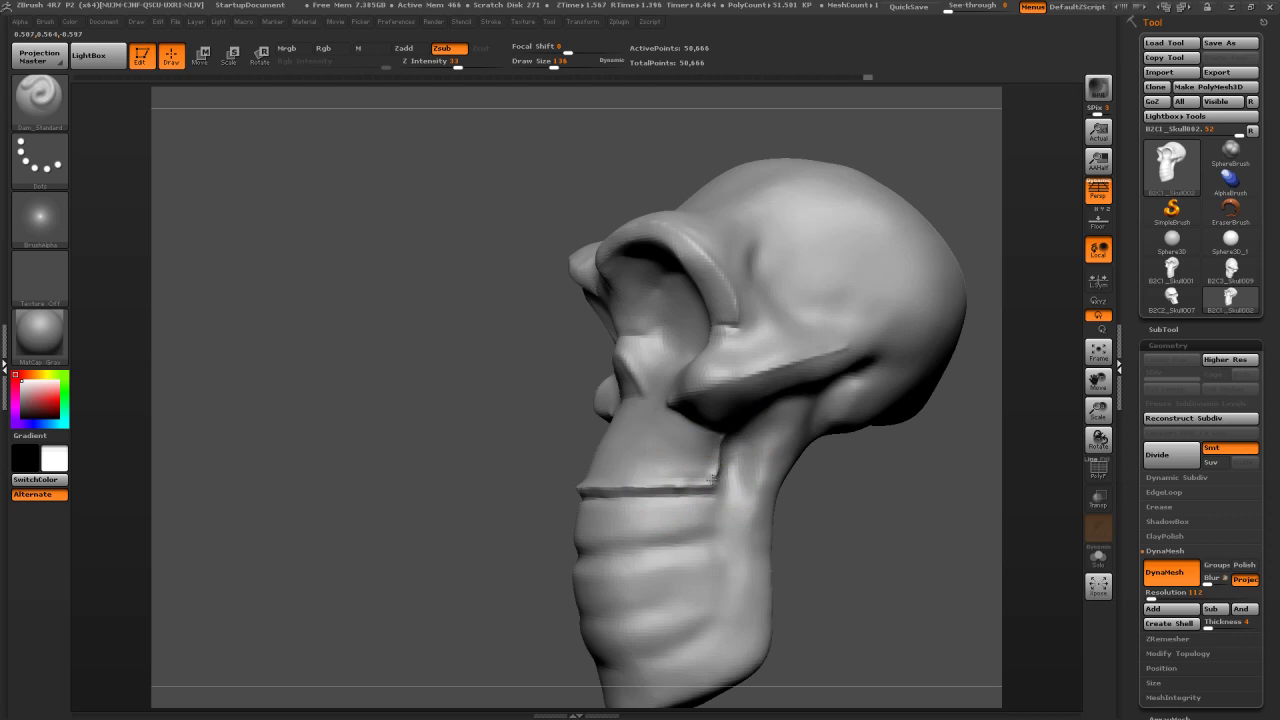
{"action": "key", "text": "shift"}
{"action": "left_click_drag", "start_coordinate": [714, 455], "coordinate": [720, 464], "text": "shift"}
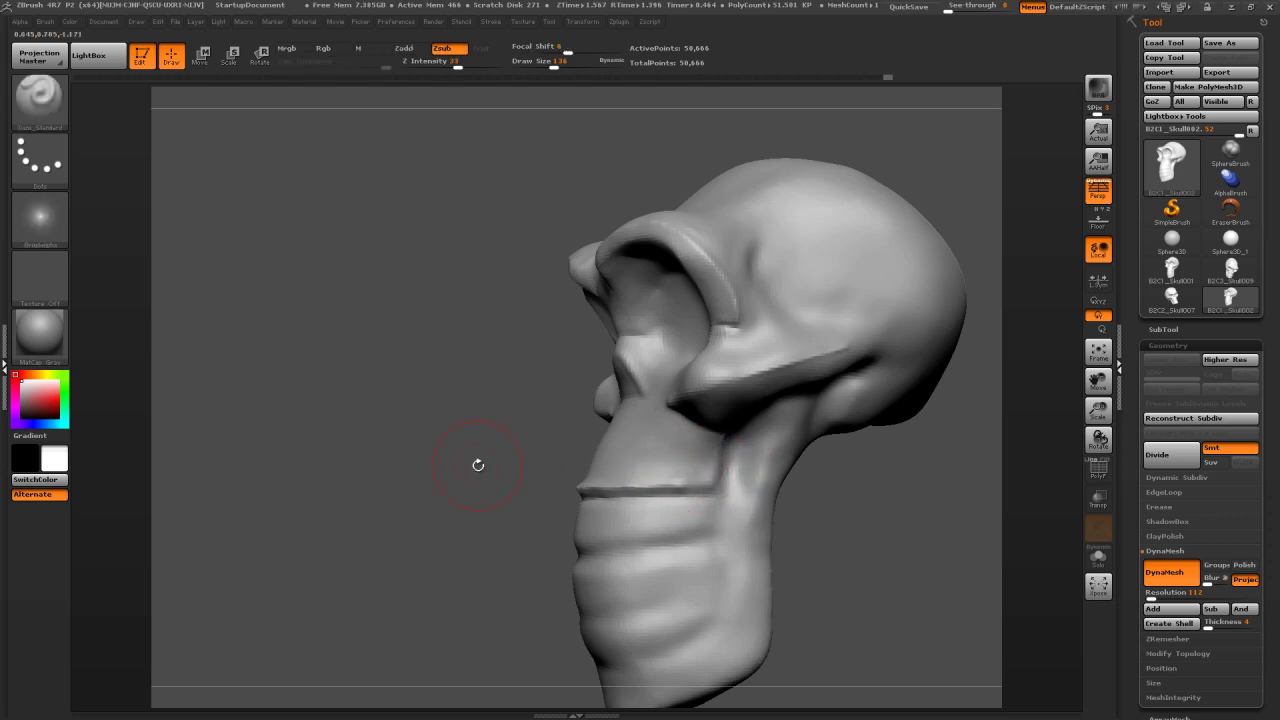
Set the Draw Size to 72, refine the vertical crease at the upper jaw's side, and soften the adjoining horizontal groove
{"action": "left_click_drag", "start_coordinate": [546, 461], "coordinate": [442, 460]}
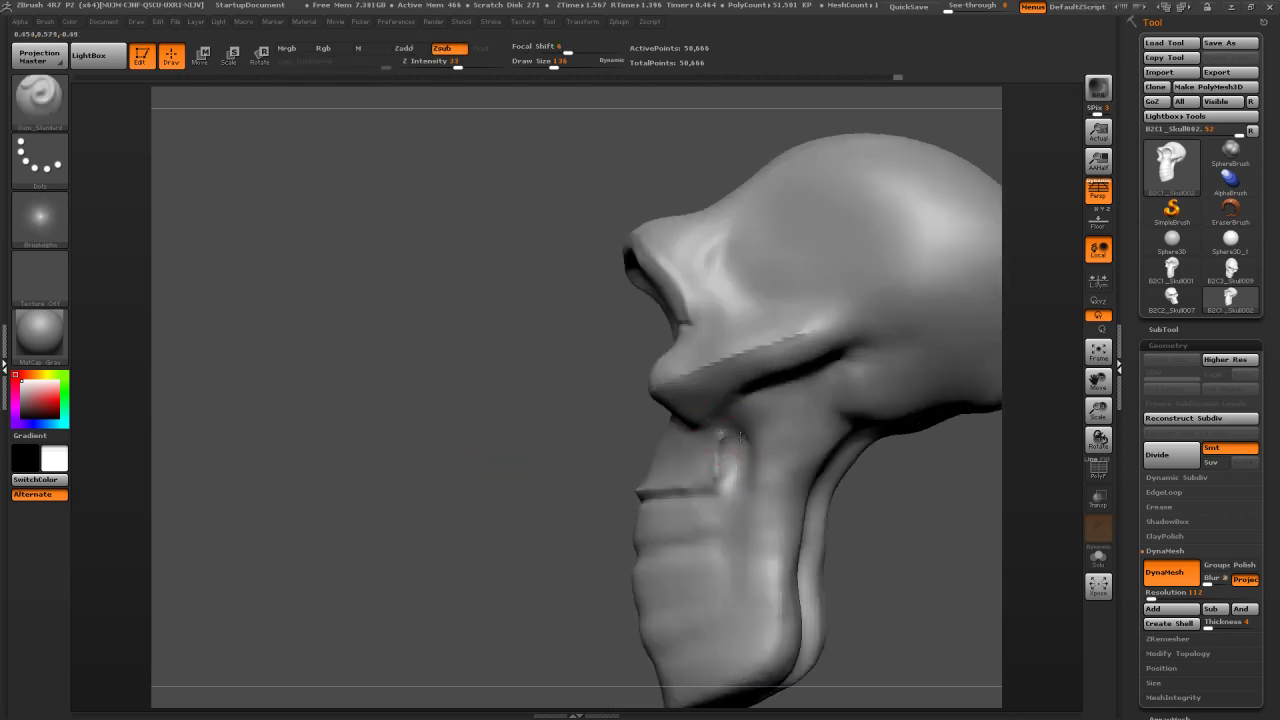
{"action": "key", "text": "s"}
{"action": "left_click_drag", "start_coordinate": [745, 464], "coordinate": [729, 463]}
{"action": "key", "text": "shift"}
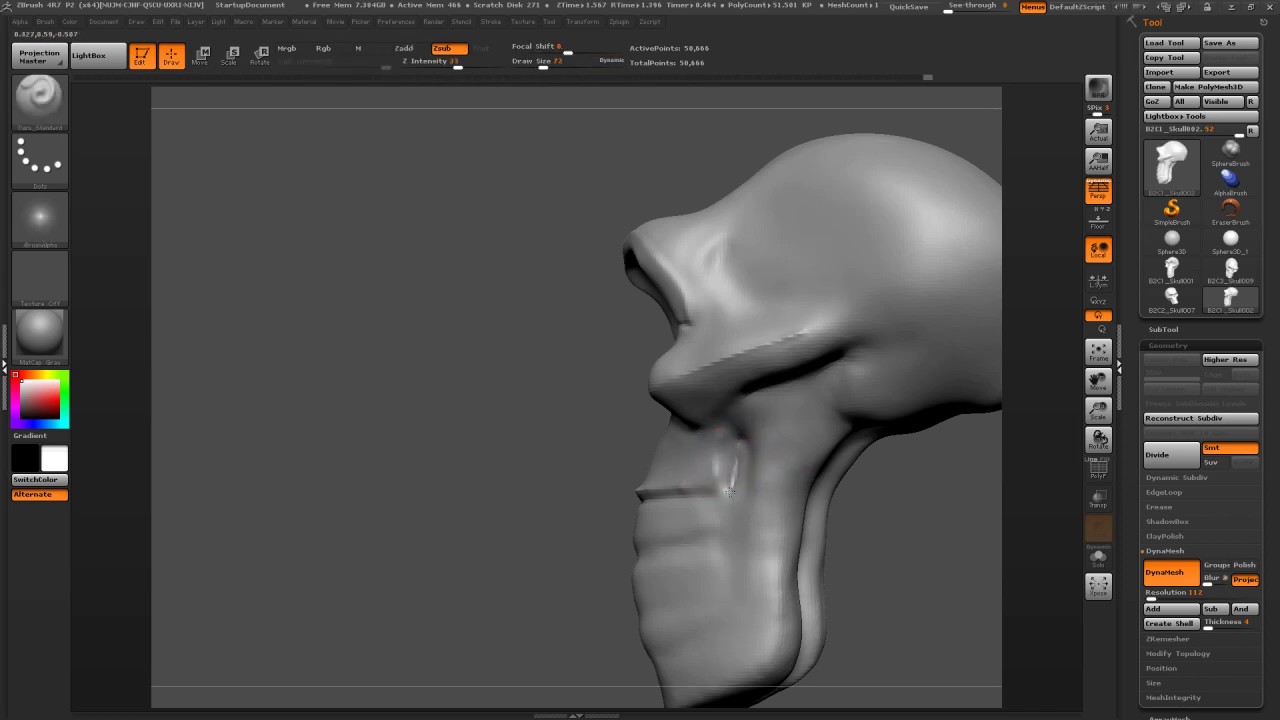
{"action": "left_click_drag", "start_coordinate": [614, 477], "coordinate": [677, 485]}
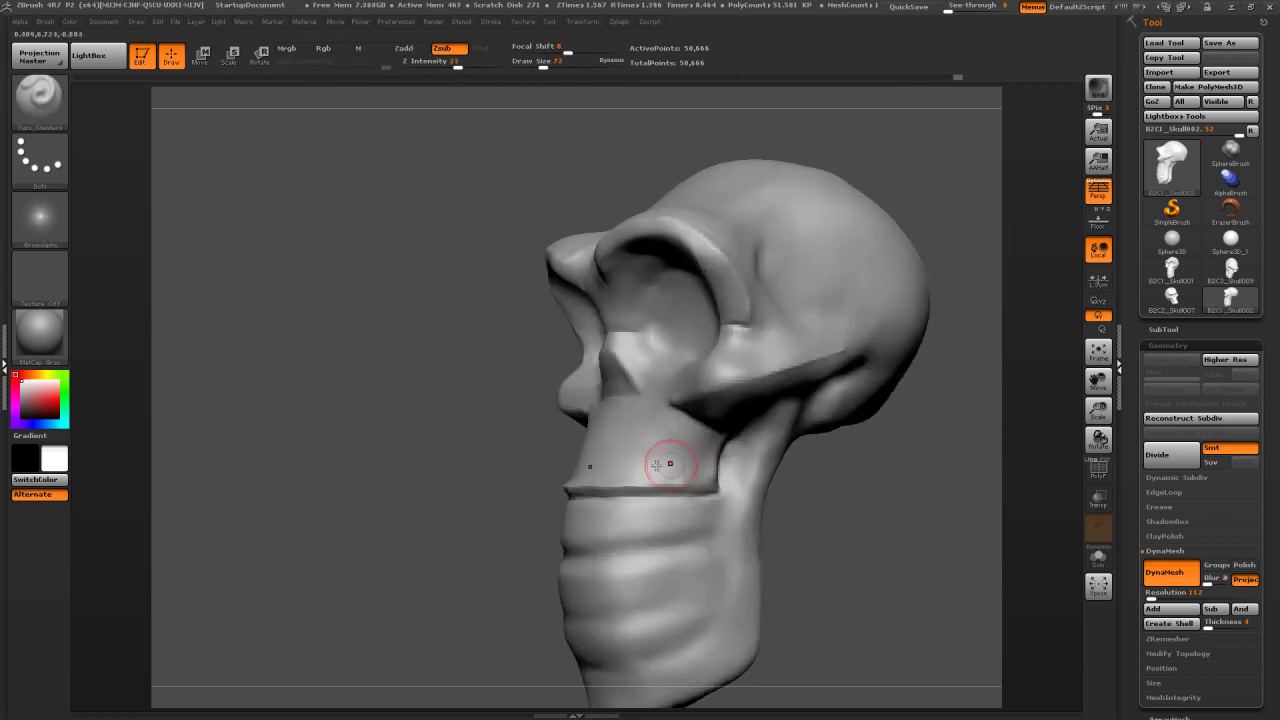
{"action": "key", "text": "shift"}
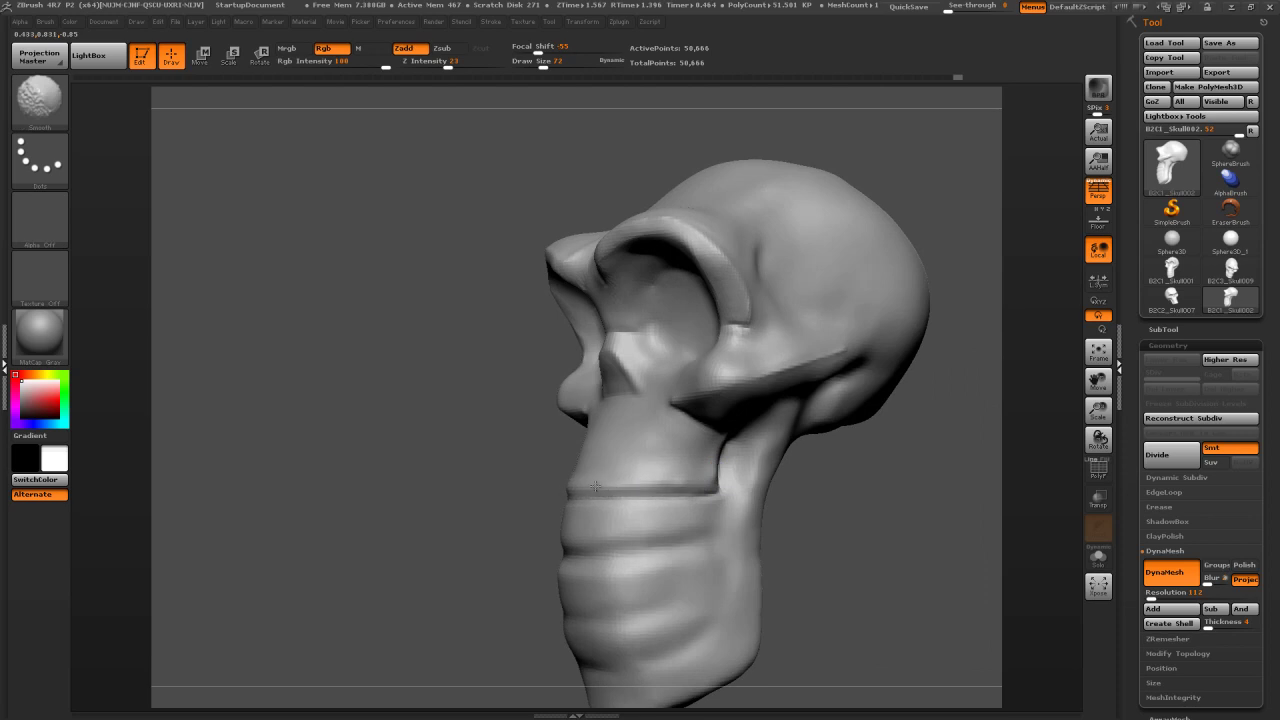
{"action": "mouse_move", "coordinate": [906, 483]}
{"action": "left_mouse_down", "text": "alt"}
{"action": "mouse_move", "coordinate": [889, 446]}
{"action": "mouse_move", "coordinate": [905, 448]}
{"action": "left_mouse_up", "text": "alt"}
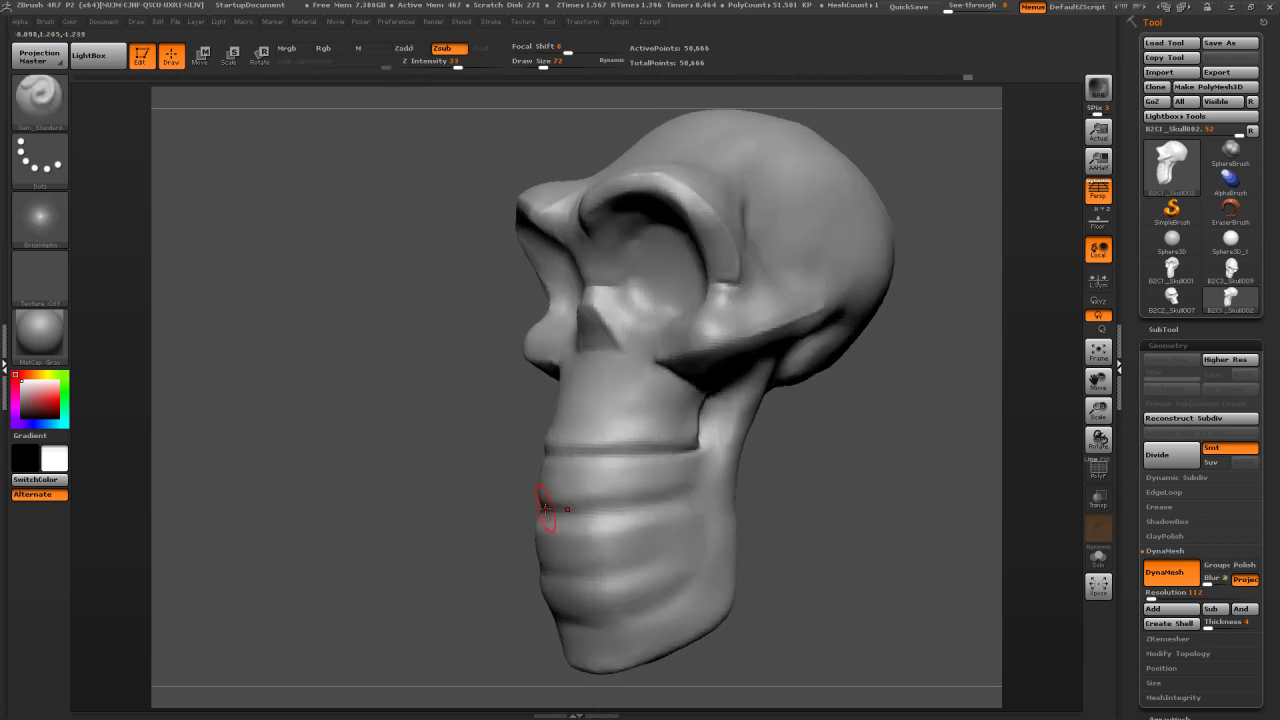
Carve a second sharp horizontal groove across the skull's muzzle, below the existing one, with the subtractive Dam_Standard brush
{"action": "key", "text": "shift"}
{"action": "left_click_drag", "start_coordinate": [891, 503], "coordinate": [817, 491]}
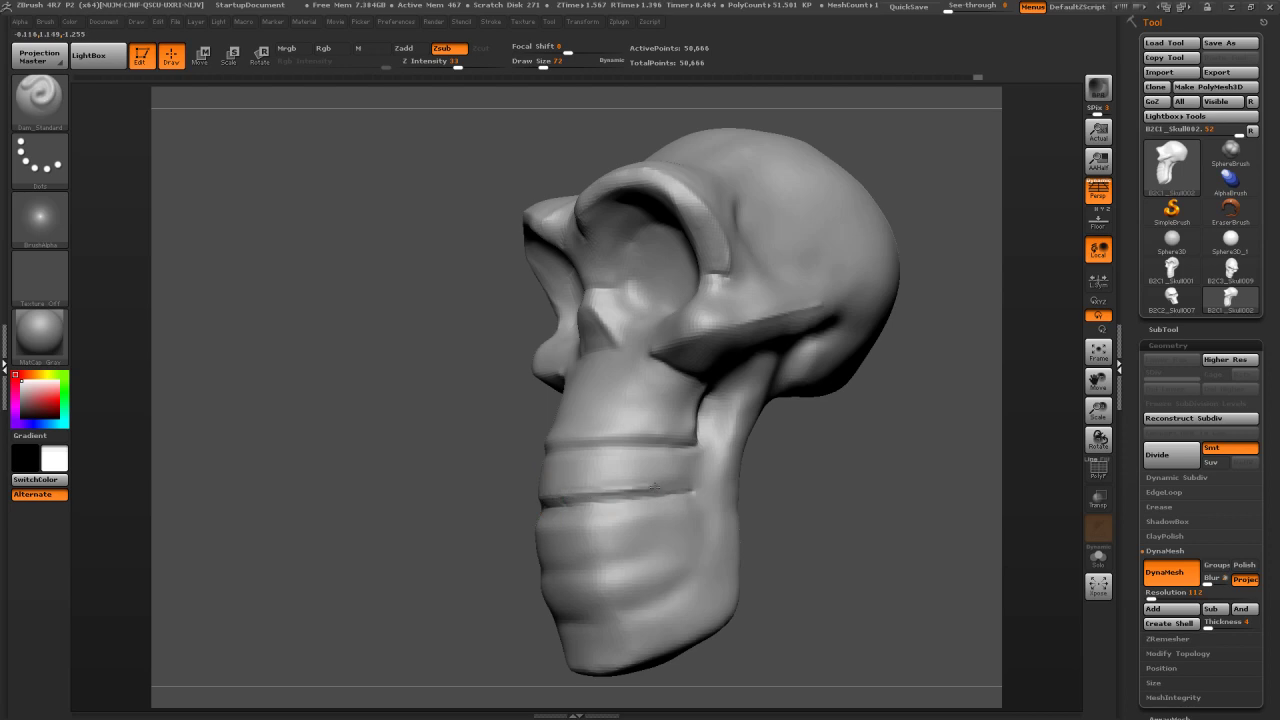
{"action": "left_click_drag", "start_coordinate": [850, 495], "coordinate": [770, 470]}
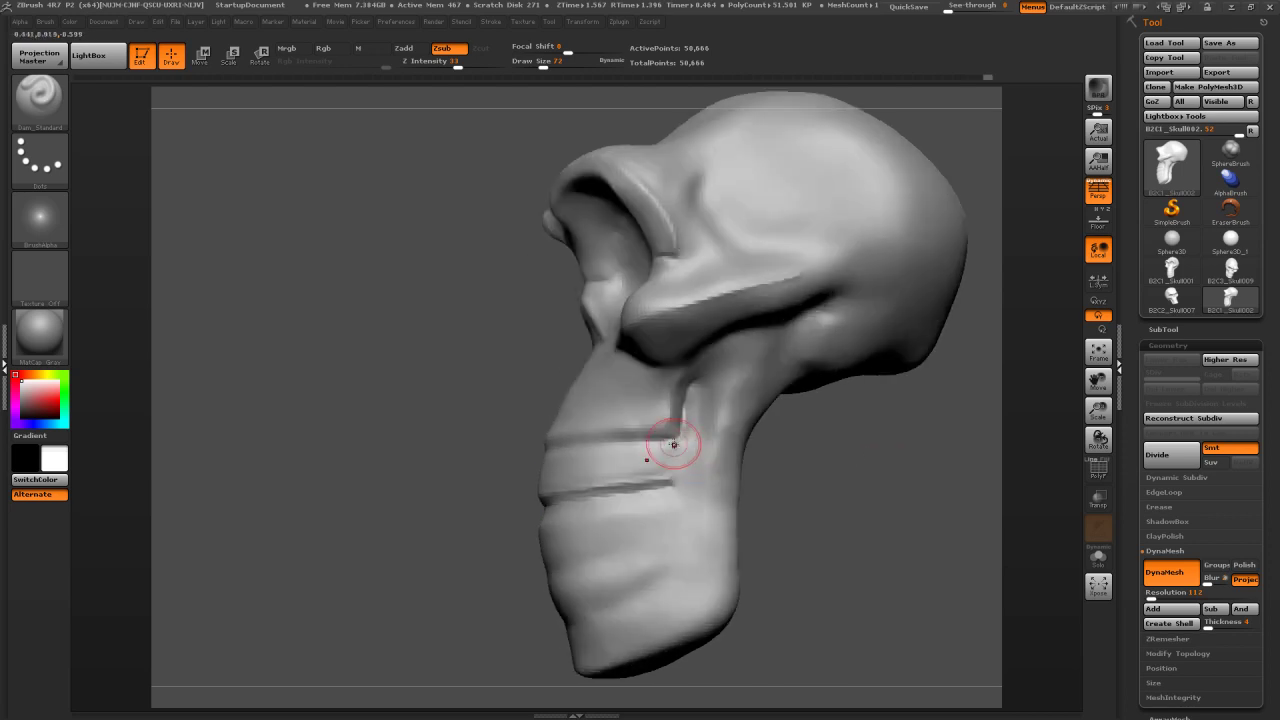
Join the rear ends of the two upper muzzle grooves with a vertical crease and smooth the lower rear corner
{"action": "key", "text": "shift"}
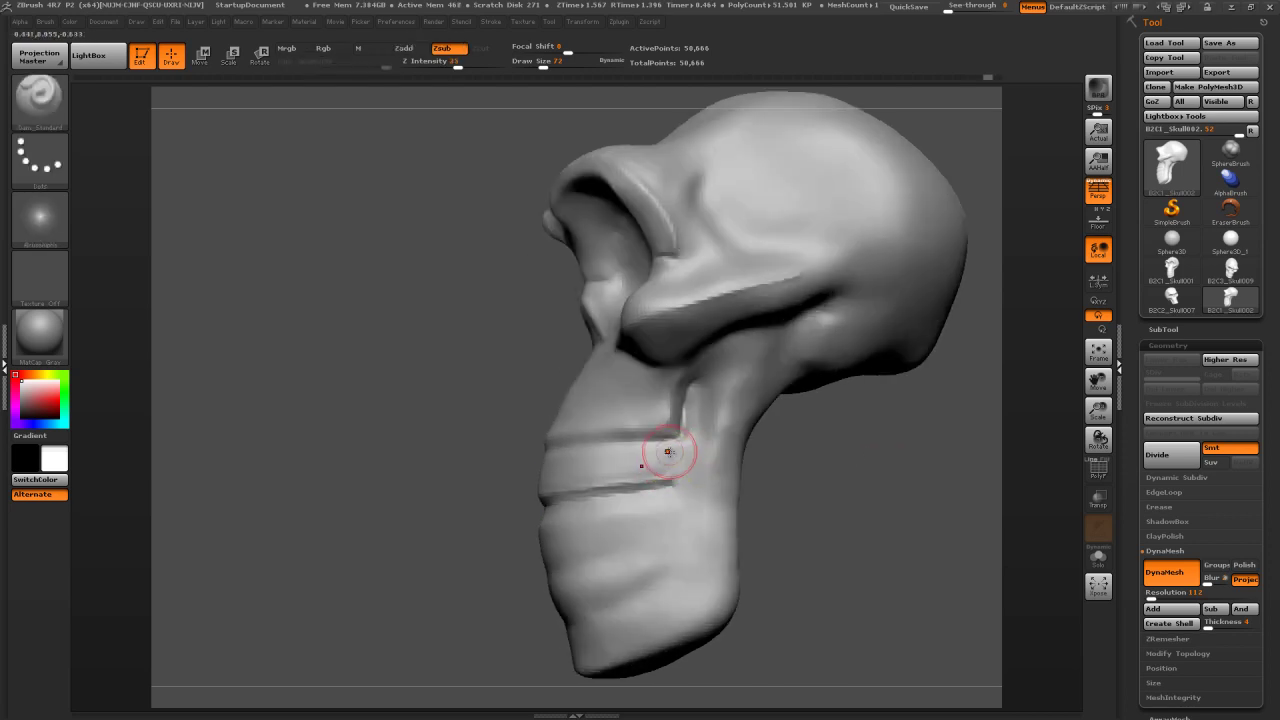
{"action": "key", "text": "ctrl+z"}
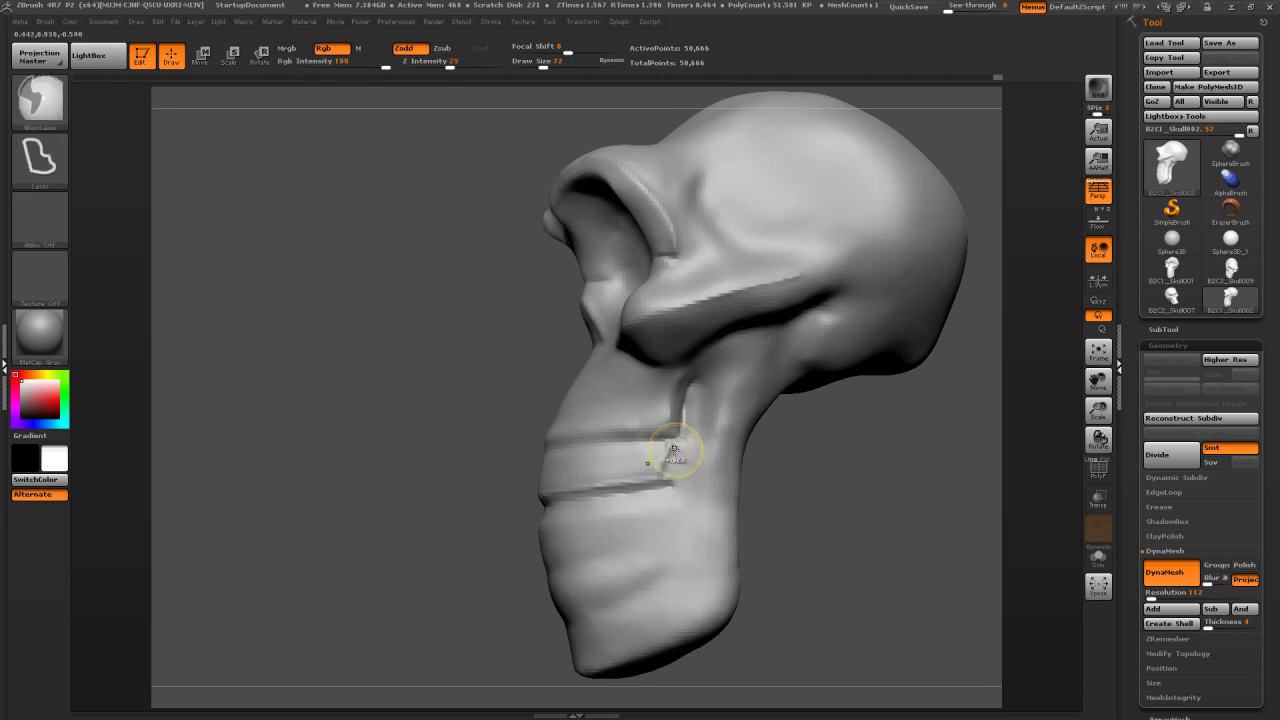
{"action": "mouse_move", "coordinate": [668, 438]}
{"action": "left_mouse_down"}
{"action": "mouse_move", "coordinate": [666, 466]}
{"action": "mouse_move", "coordinate": [680, 443]}
{"action": "left_mouse_up"}
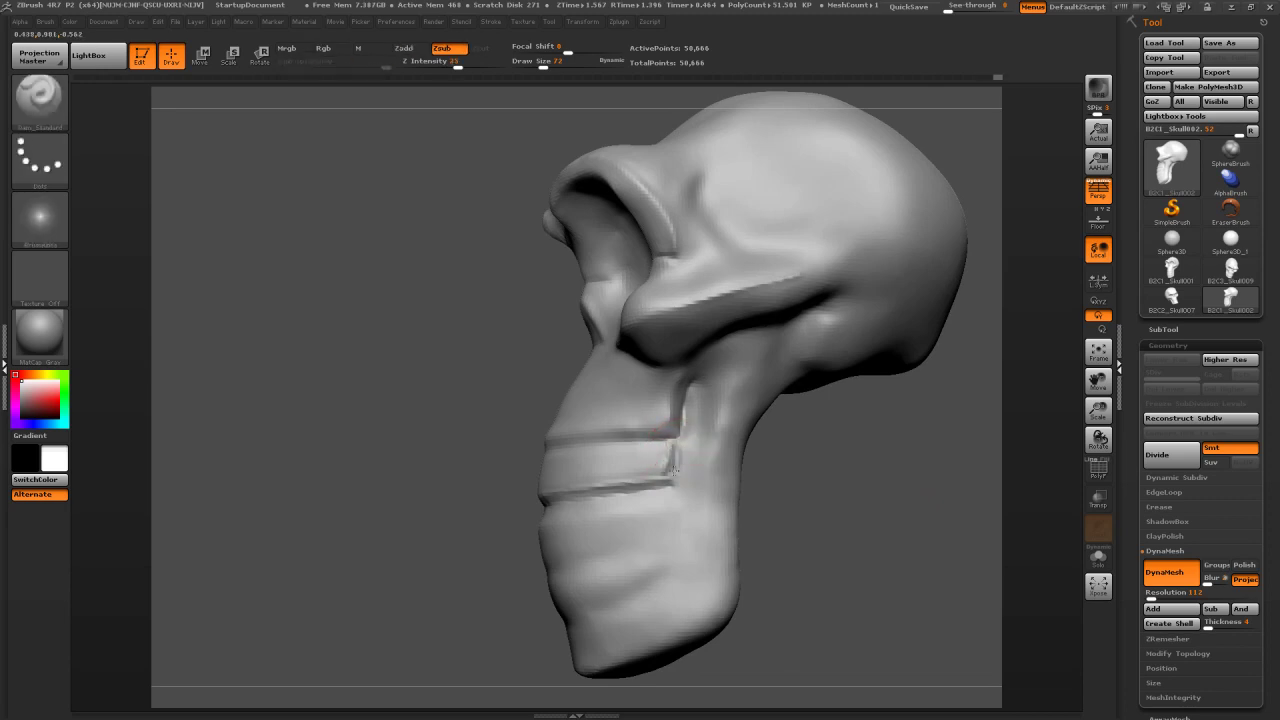
{"action": "key", "text": "shift"}
{"action": "left_click_drag", "start_coordinate": [863, 451], "coordinate": [833, 463]}
{"action": "key", "text": "shift"}
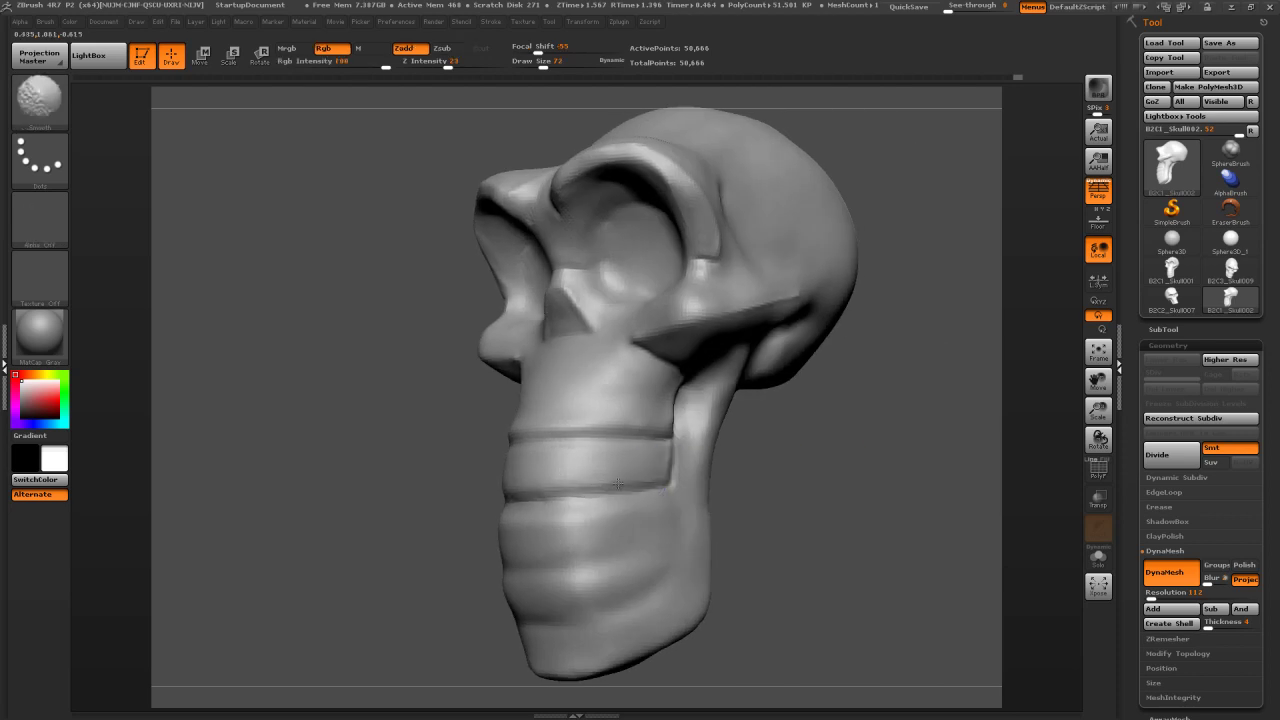
{"action": "left_click_drag", "start_coordinate": [668, 487], "coordinate": [650, 484], "text": "shift"}
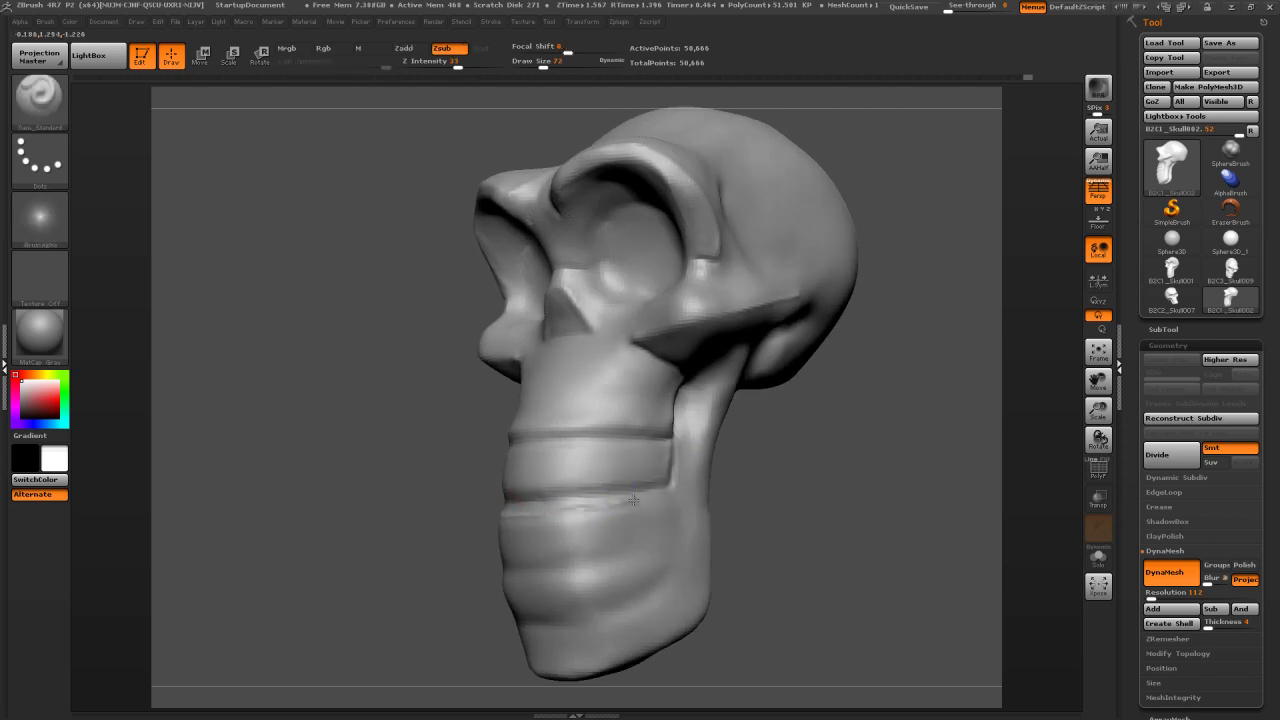
Refine and smooth the edge just below the second muzzle groove
{"action": "key", "text": "shift"}
{"action": "left_click_drag", "start_coordinate": [622, 506], "coordinate": [641, 499], "text": "shift"}
{"action": "mouse_move", "coordinate": [508, 518]}
{"action": "right_mouse_down", "text": "alt"}
{"action": "mouse_move", "coordinate": [572, 511]}
{"action": "mouse_move", "coordinate": [494, 522]}
{"action": "right_mouse_up", "text": "alt"}
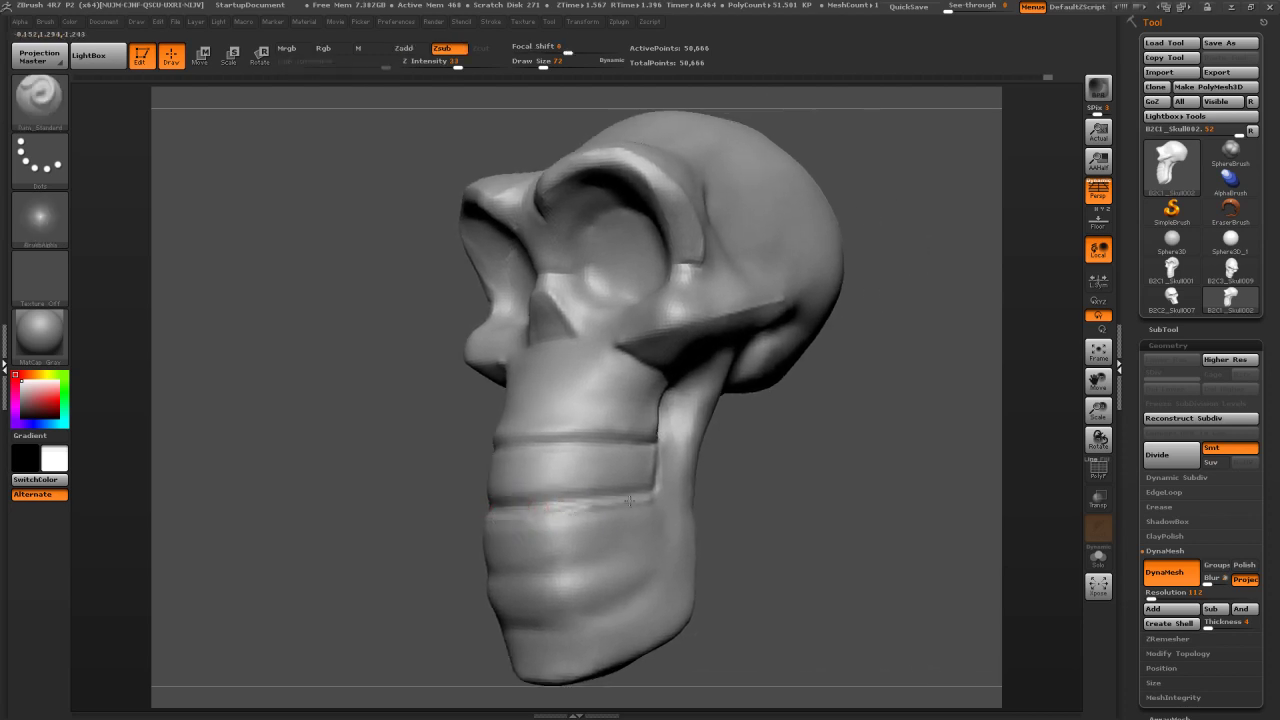
Carve a third groove across the lower muzzle, connect it to the second with a vertical rear crease, and smooth the result
{"action": "mouse_move", "coordinate": [700, 497]}
{"action": "left_mouse_down"}
{"action": "mouse_move", "coordinate": [756, 503]}
{"action": "mouse_move", "coordinate": [705, 510]}
{"action": "left_mouse_up"}
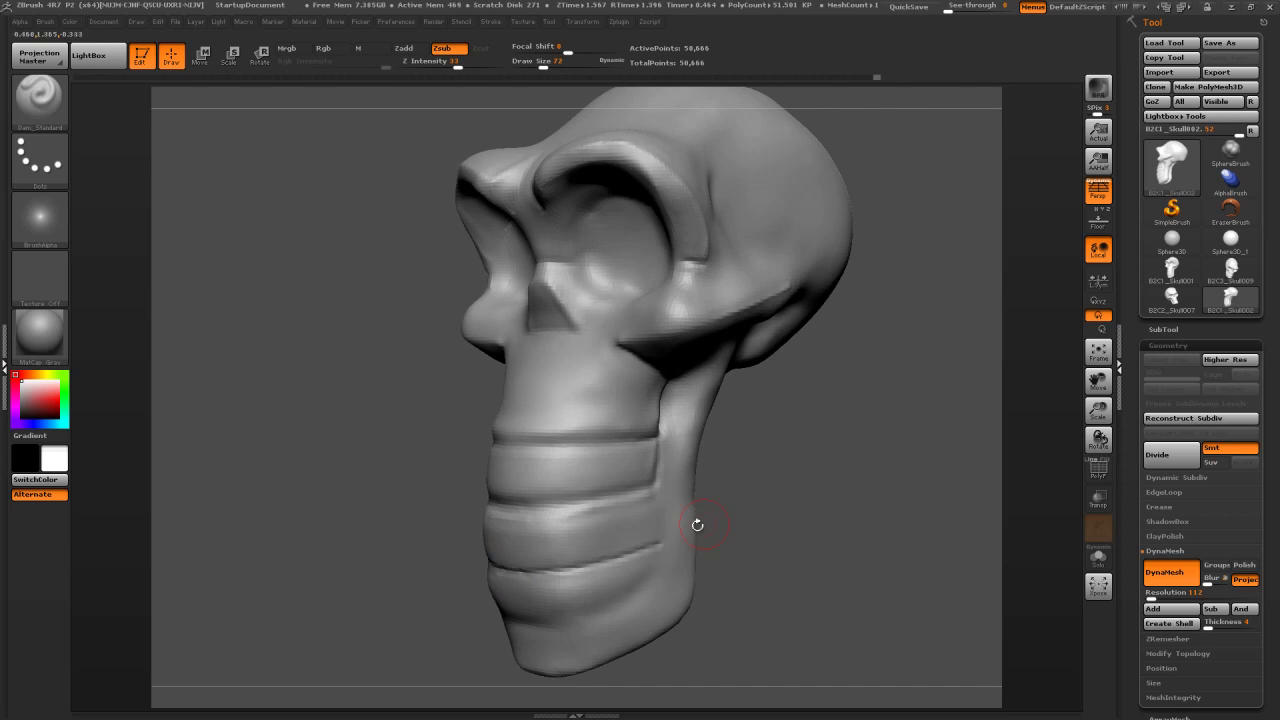
{"action": "left_click_drag", "start_coordinate": [702, 518], "coordinate": [763, 503]}
{"action": "left_click_drag", "start_coordinate": [660, 550], "coordinate": [514, 567]}
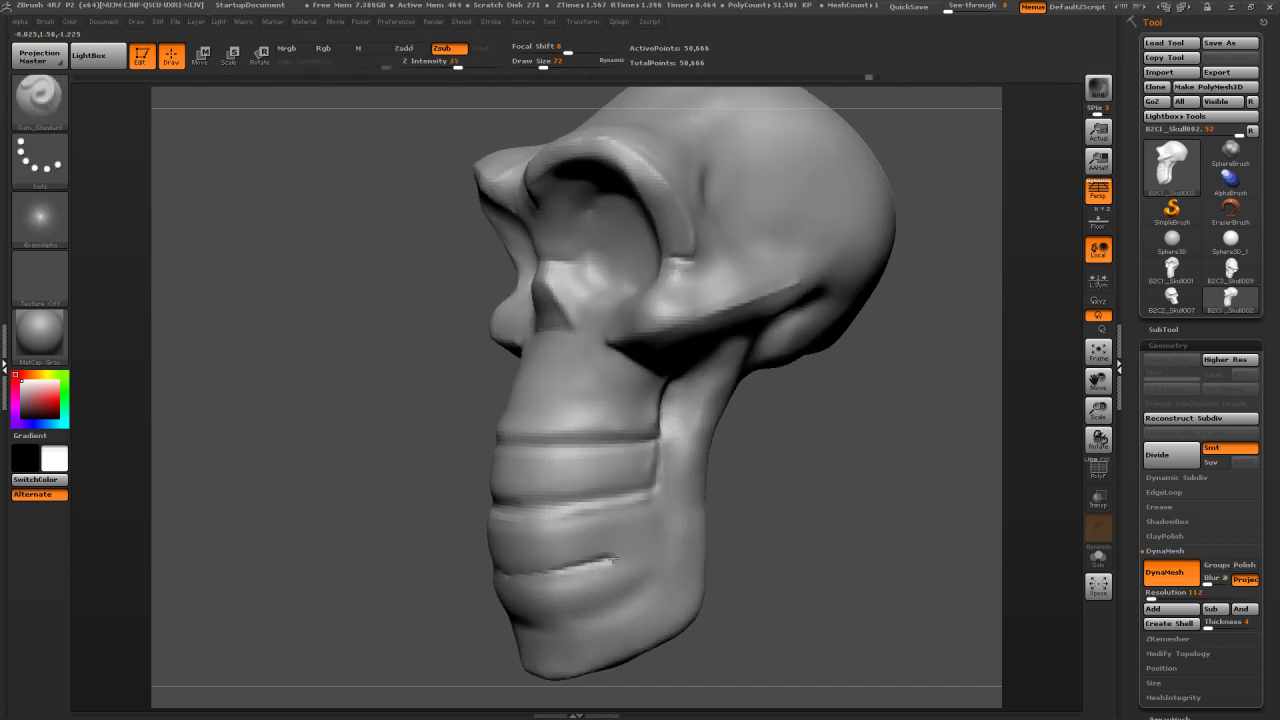
{"action": "mouse_move", "coordinate": [760, 509]}
{"action": "left_mouse_down"}
{"action": "mouse_move", "coordinate": [690, 510]}
{"action": "mouse_move", "coordinate": [651, 491]}
{"action": "mouse_move", "coordinate": [650, 540]}
{"action": "left_mouse_up"}
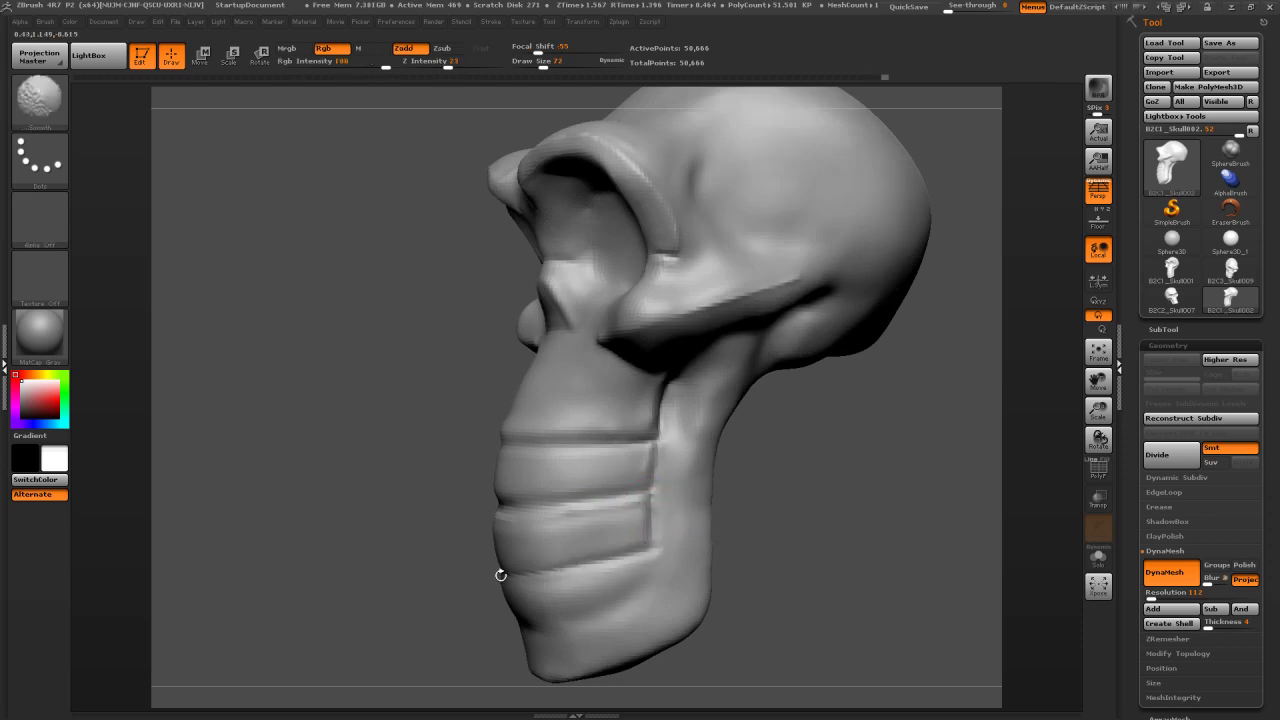
{"action": "mouse_move", "coordinate": [826, 489]}
{"action": "left_mouse_down"}
{"action": "mouse_move", "coordinate": [774, 503]}
{"action": "mouse_move", "coordinate": [806, 483]}
{"action": "mouse_move", "coordinate": [845, 485]}
{"action": "mouse_move", "coordinate": [780, 477]}
{"action": "mouse_move", "coordinate": [811, 497]}
{"action": "left_mouse_up"}
{"action": "key", "text": "shift"}
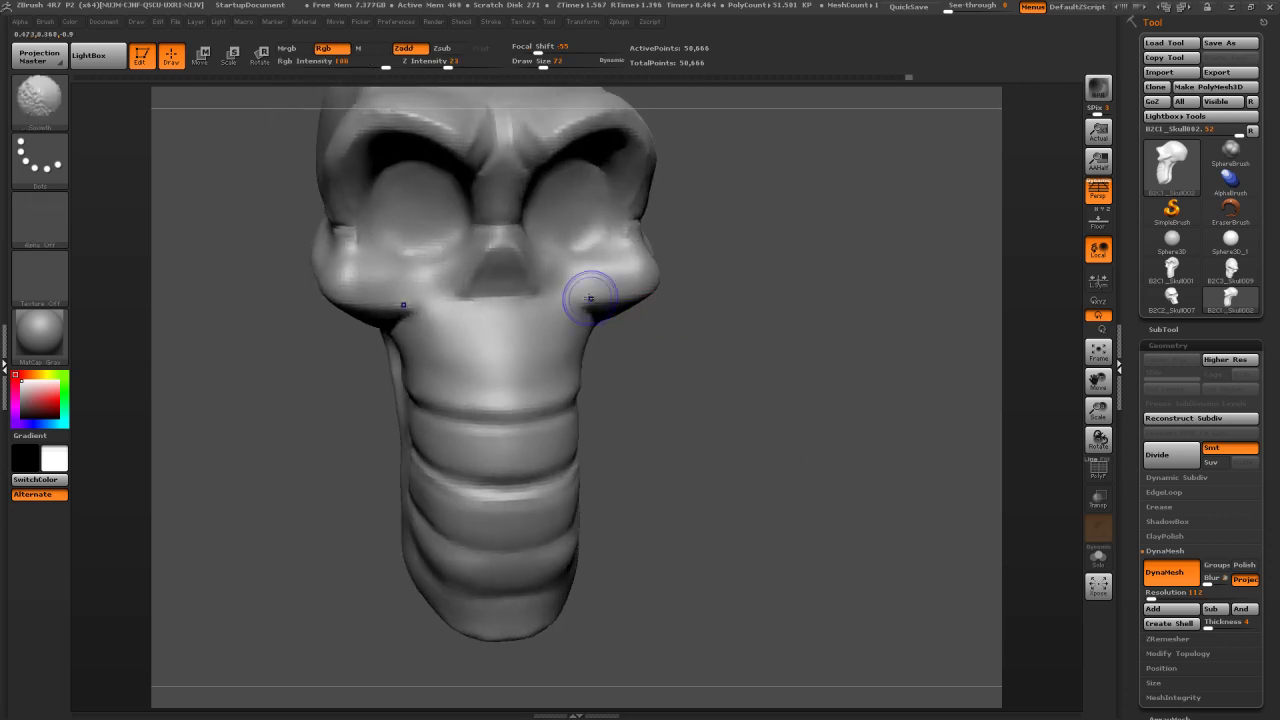
{"action": "mouse_move", "coordinate": [801, 387]}
{"action": "left_mouse_down"}
{"action": "mouse_move", "coordinate": [789, 384]}
{"action": "mouse_move", "coordinate": [796, 399]}
{"action": "left_mouse_up"}
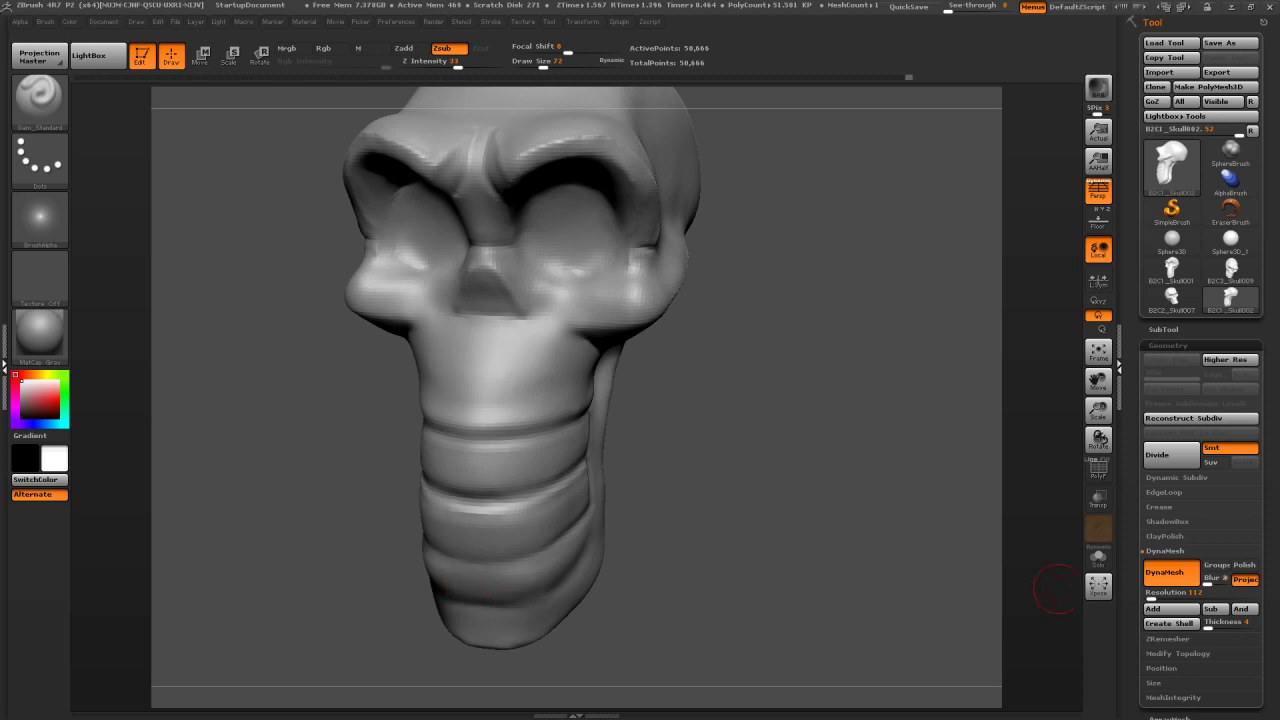
Switch to Chrome and search Google Images for "philippe faraut"
{"action": "key", "text": "super"}
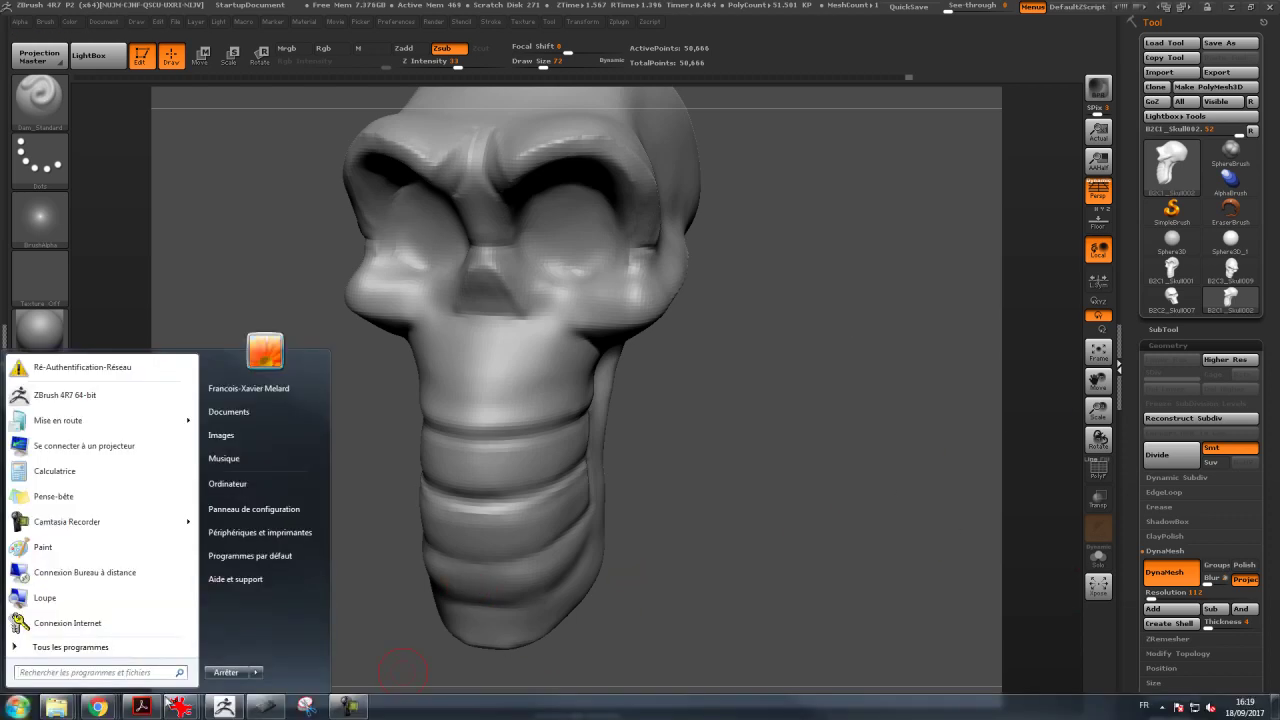
{"action": "left_click", "coordinate": [97, 707]}
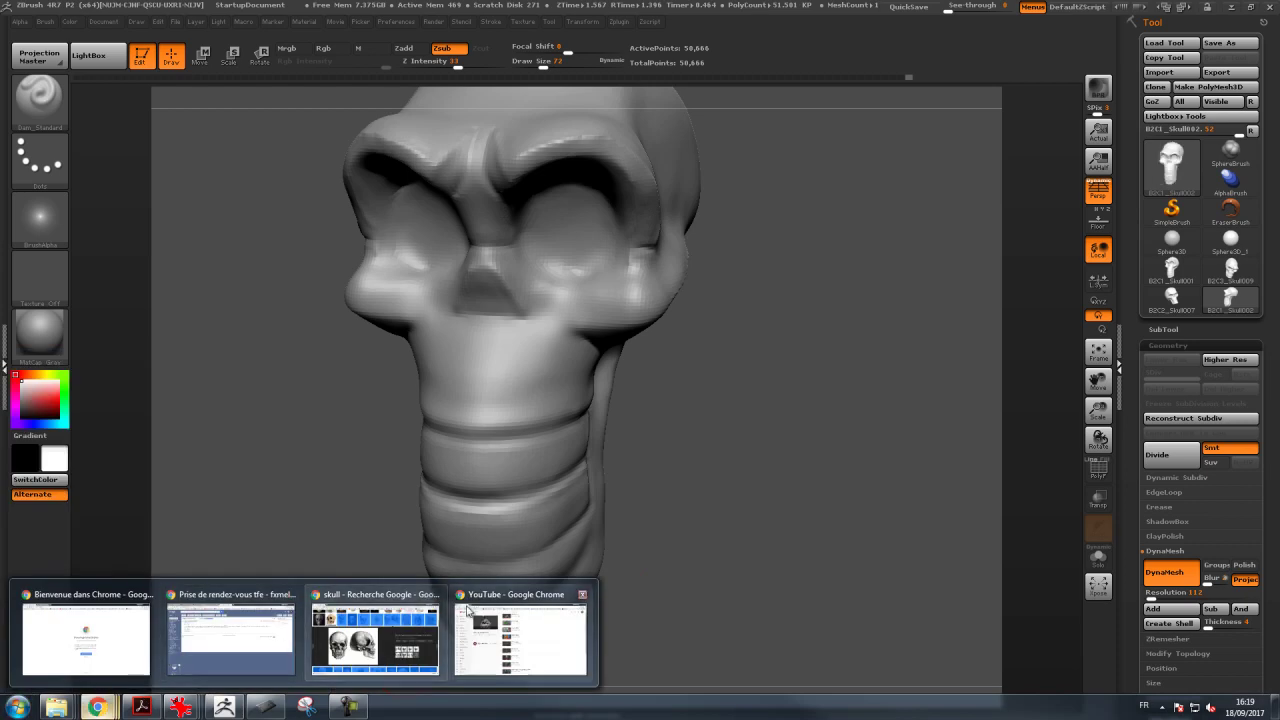
{"action": "mouse_move", "coordinate": [468, 610]}
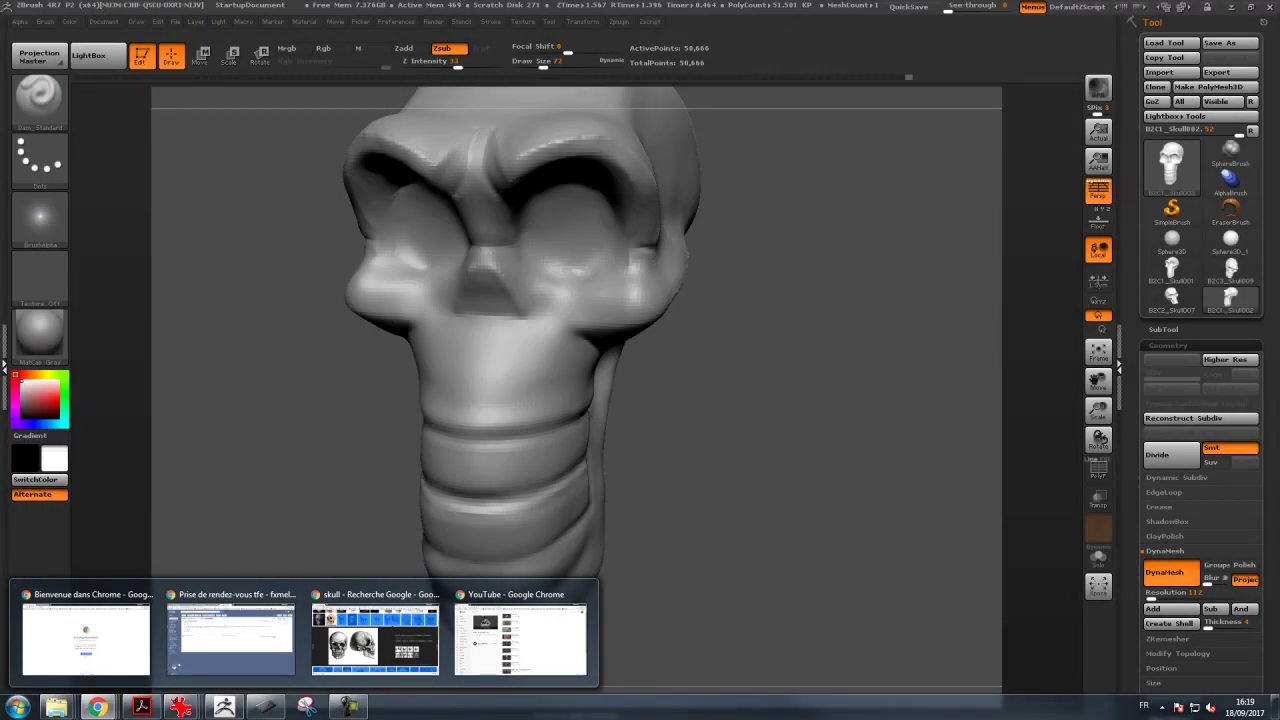
{"action": "left_click_drag", "start_coordinate": [1270, 34], "coordinate": [500, 2]}
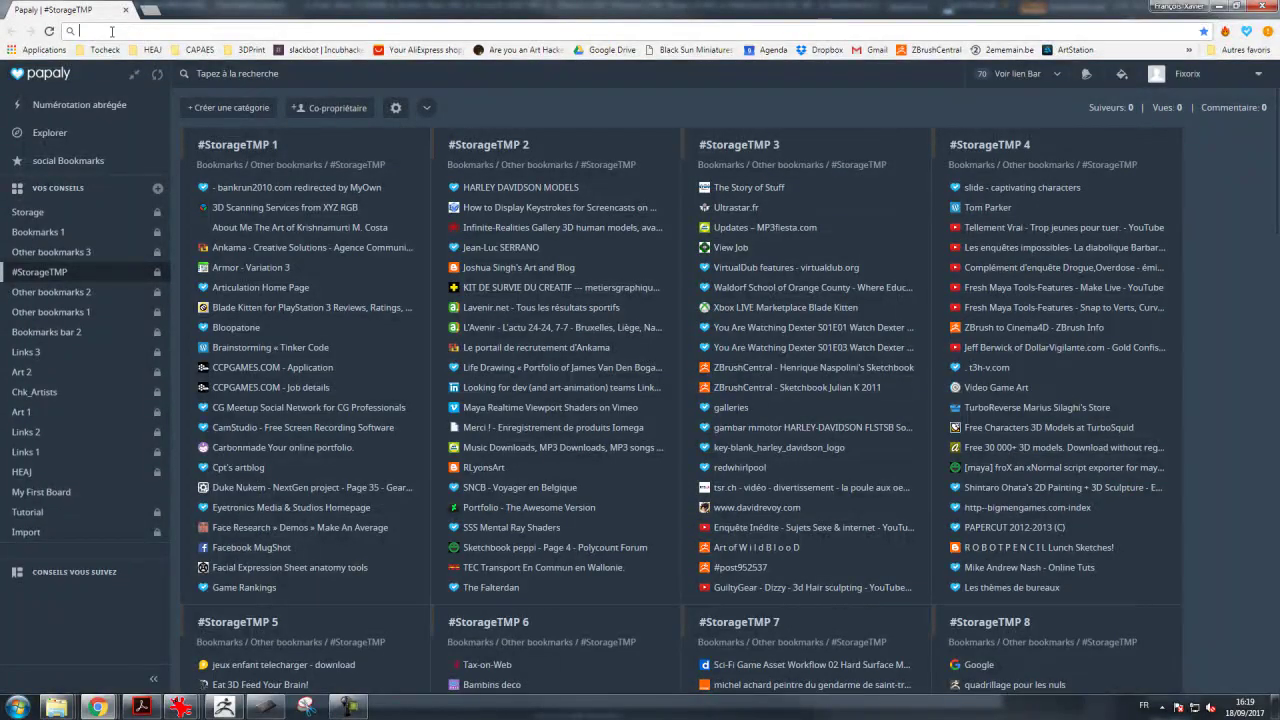
{"action": "type", "text": "phi"}
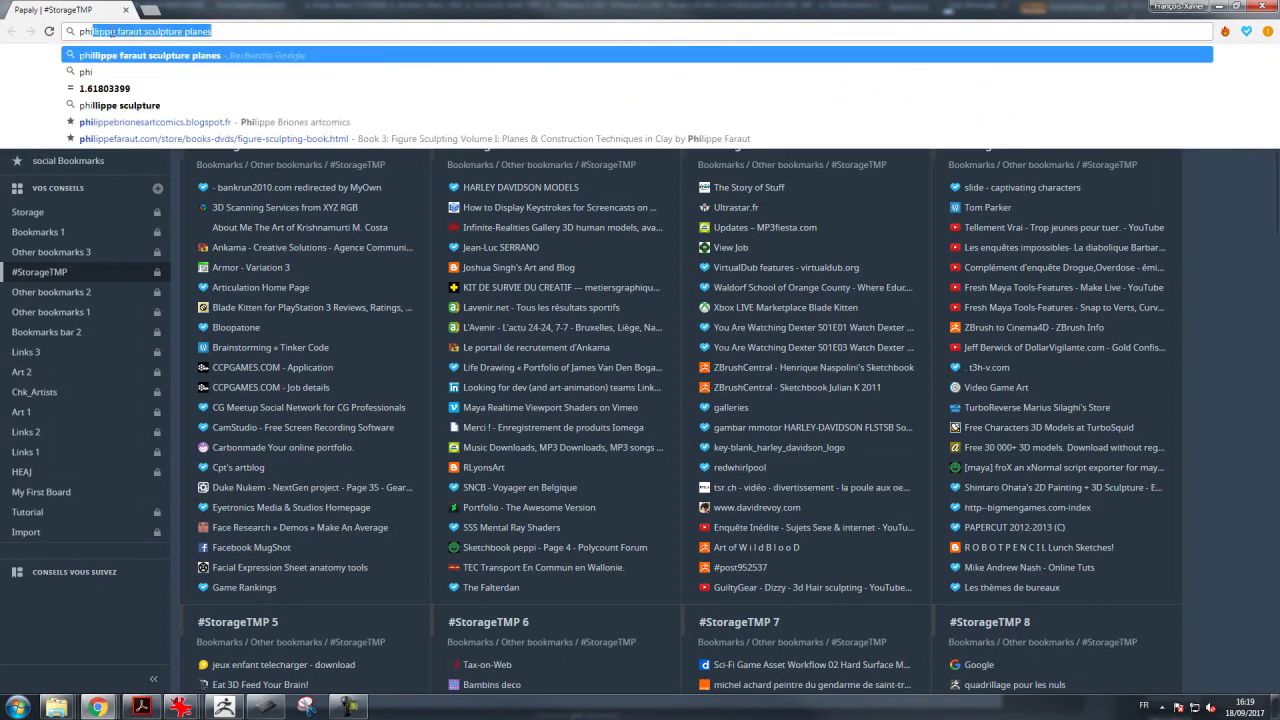
{"action": "type", "text": "lippe fara"}
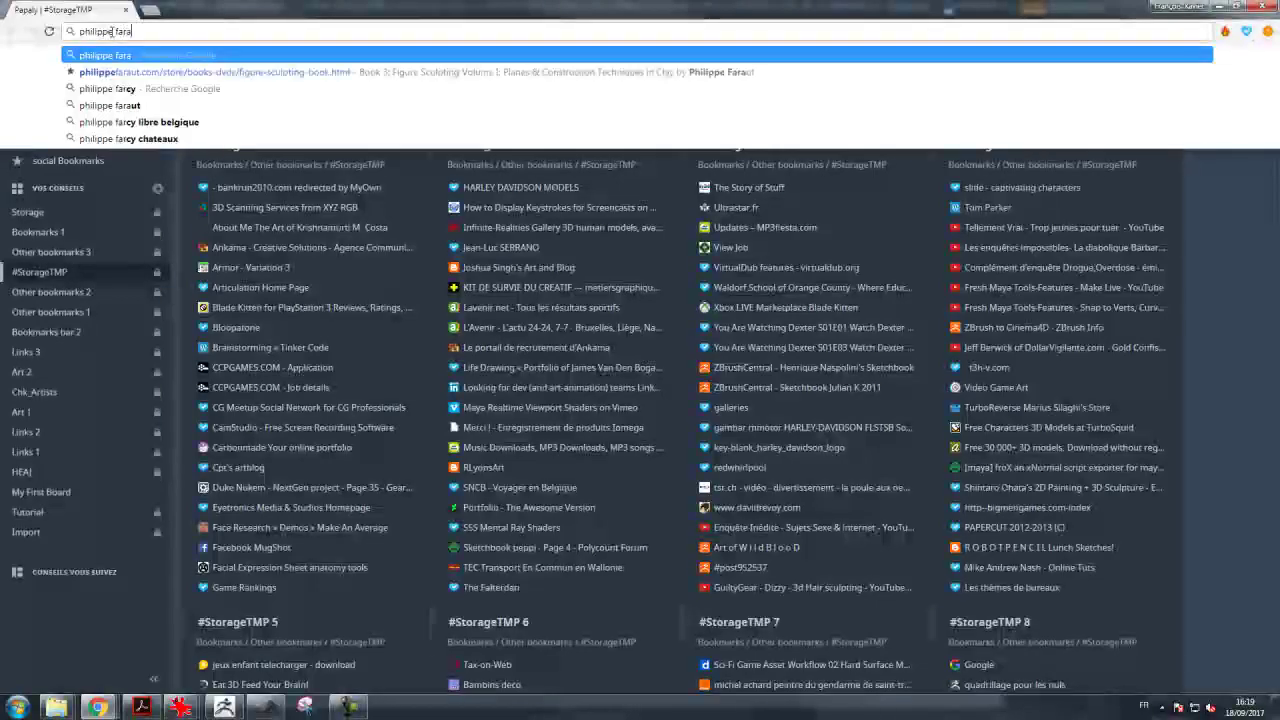
{"action": "type", "text": "ut"}
{"action": "key", "text": "Return"}
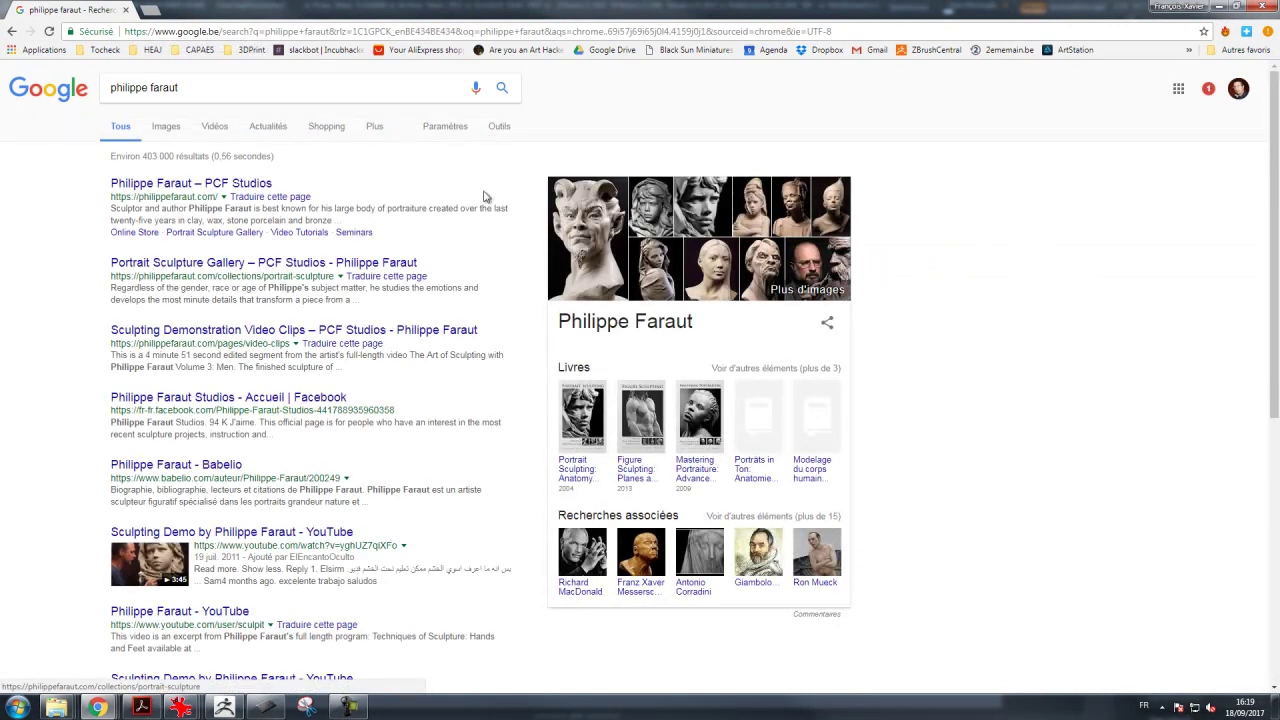
{"action": "left_click", "coordinate": [160, 128]}
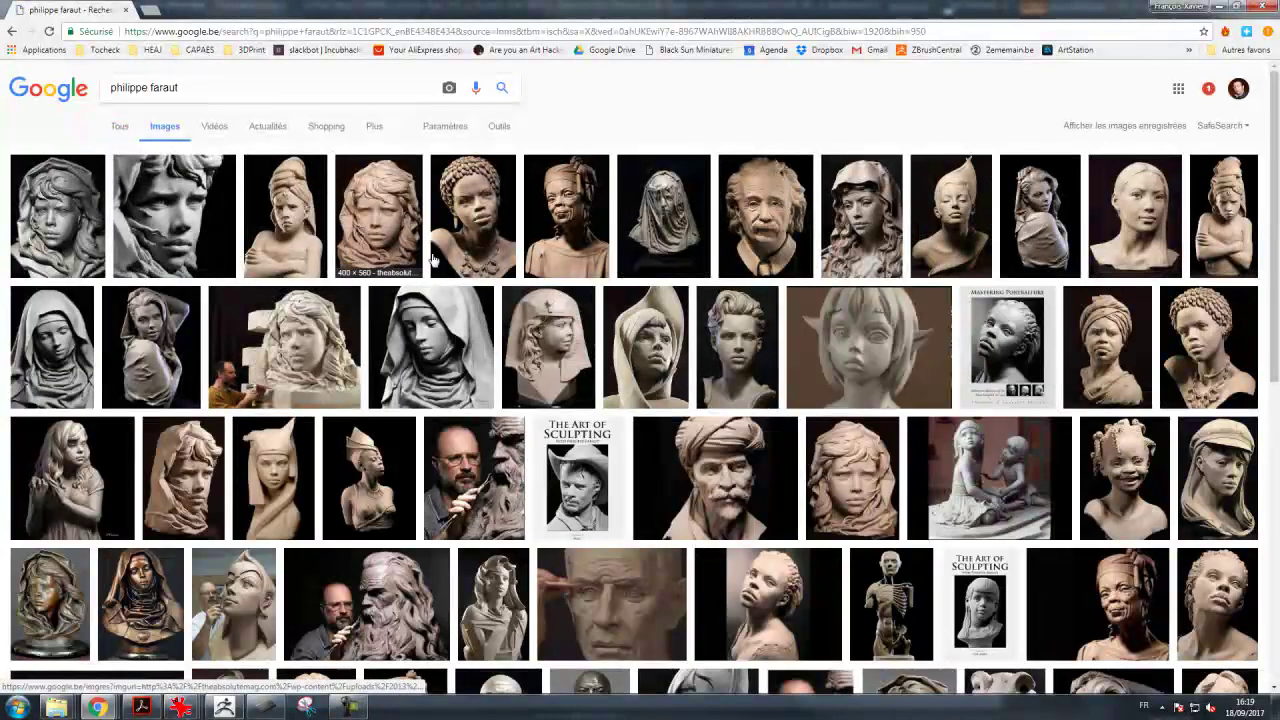
Preview the Einstein bust and the bust with the pointed hairstyle, and look through the other portrait sculptures
{"action": "left_click", "coordinate": [776, 226]}
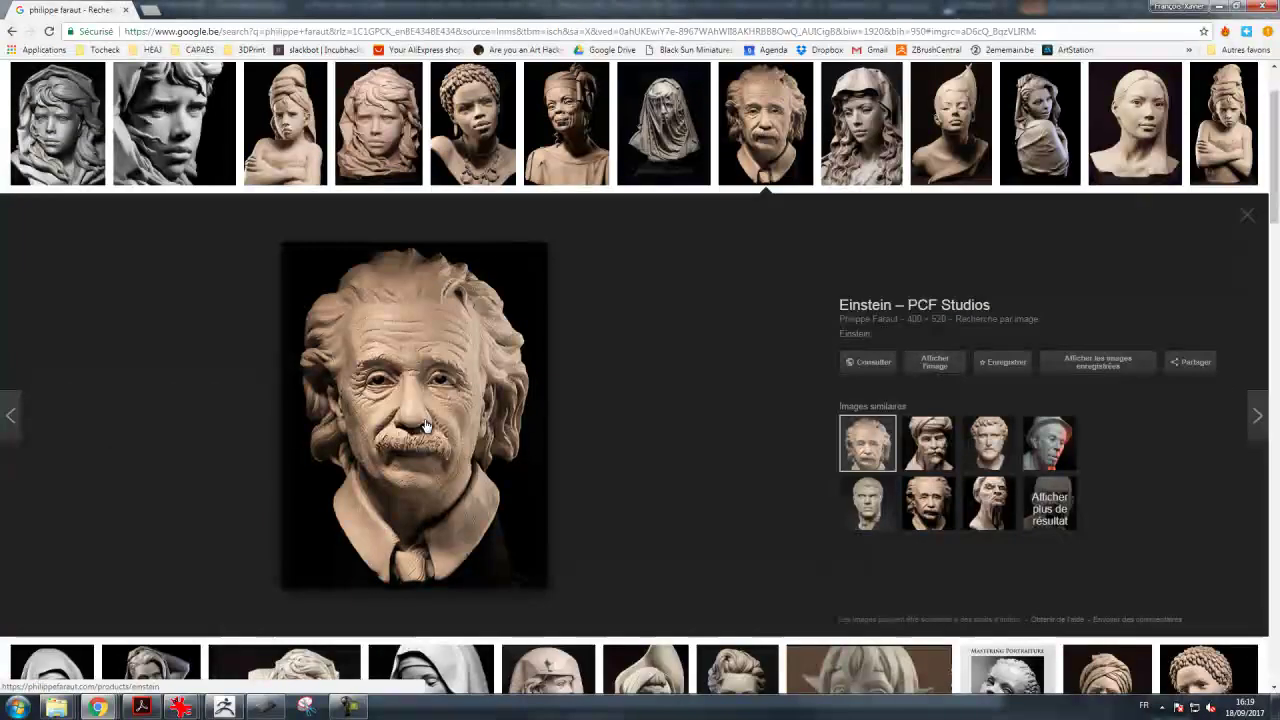
{"action": "left_click", "coordinate": [945, 104]}
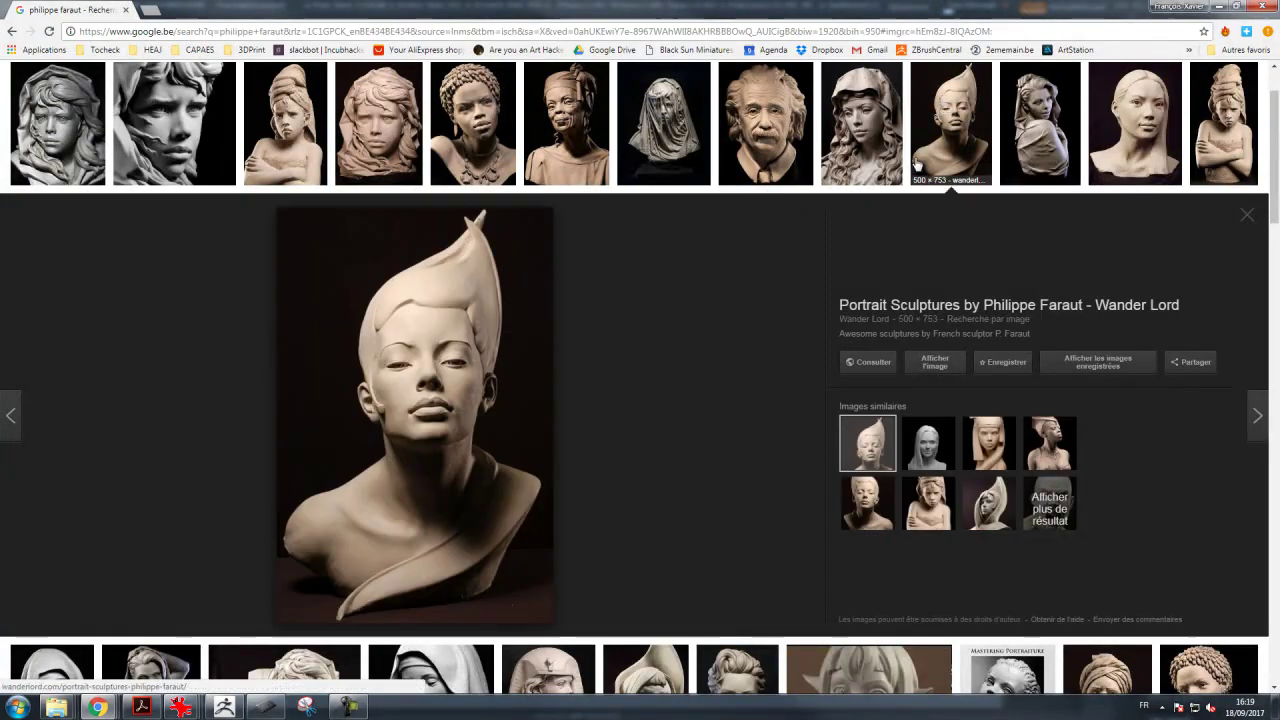
{"action": "scroll", "coordinate": [677, 372], "scroll_direction": "down", "scroll_amount": 2}
{"action": "scroll", "coordinate": [677, 378], "scroll_direction": "down", "scroll_amount": 3}
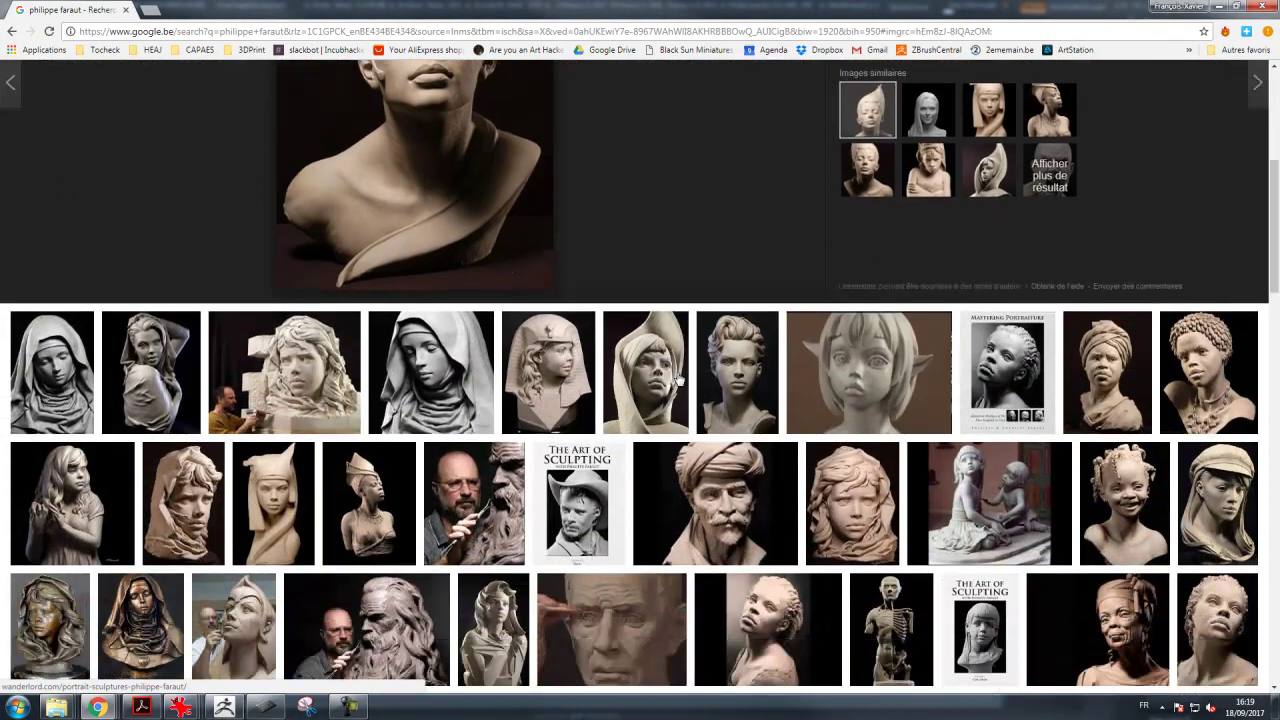
{"action": "scroll", "coordinate": [677, 378], "scroll_direction": "up", "scroll_amount": 5}
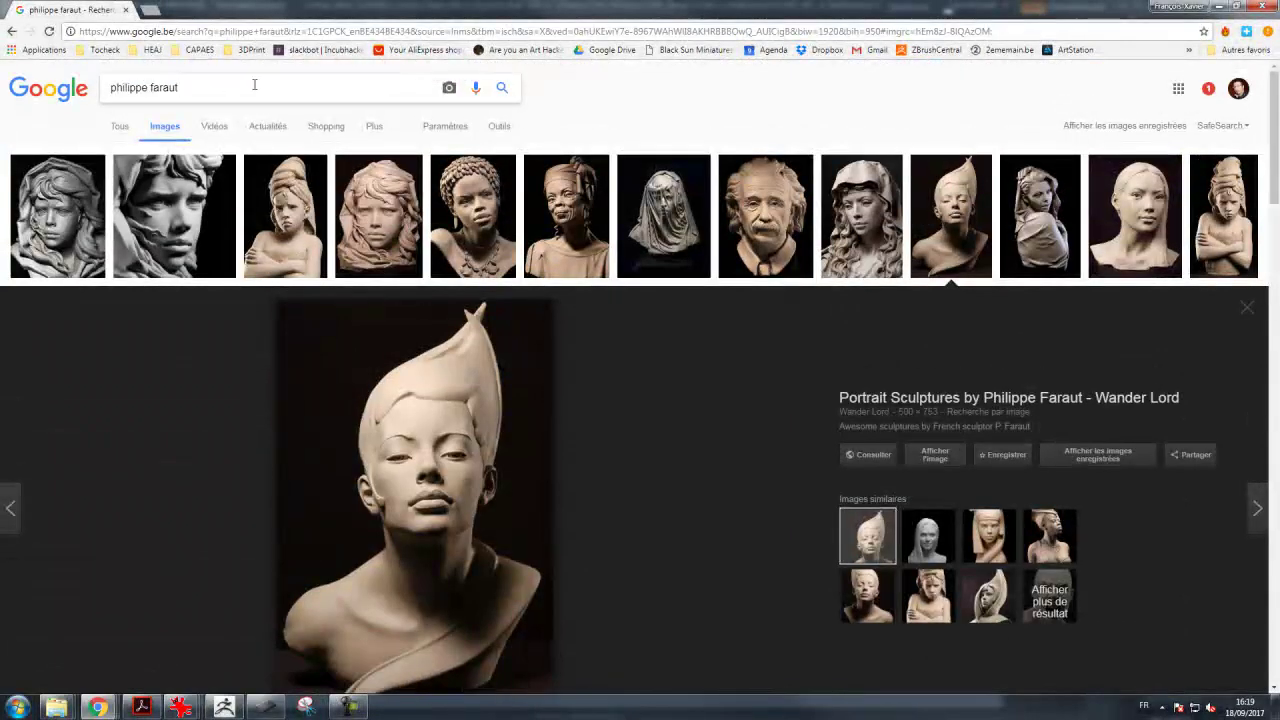
Search images for "philippe faraut plane" and preview the face planes model, the female planes head and the male planes torso
{"action": "type", "text": "plane"}
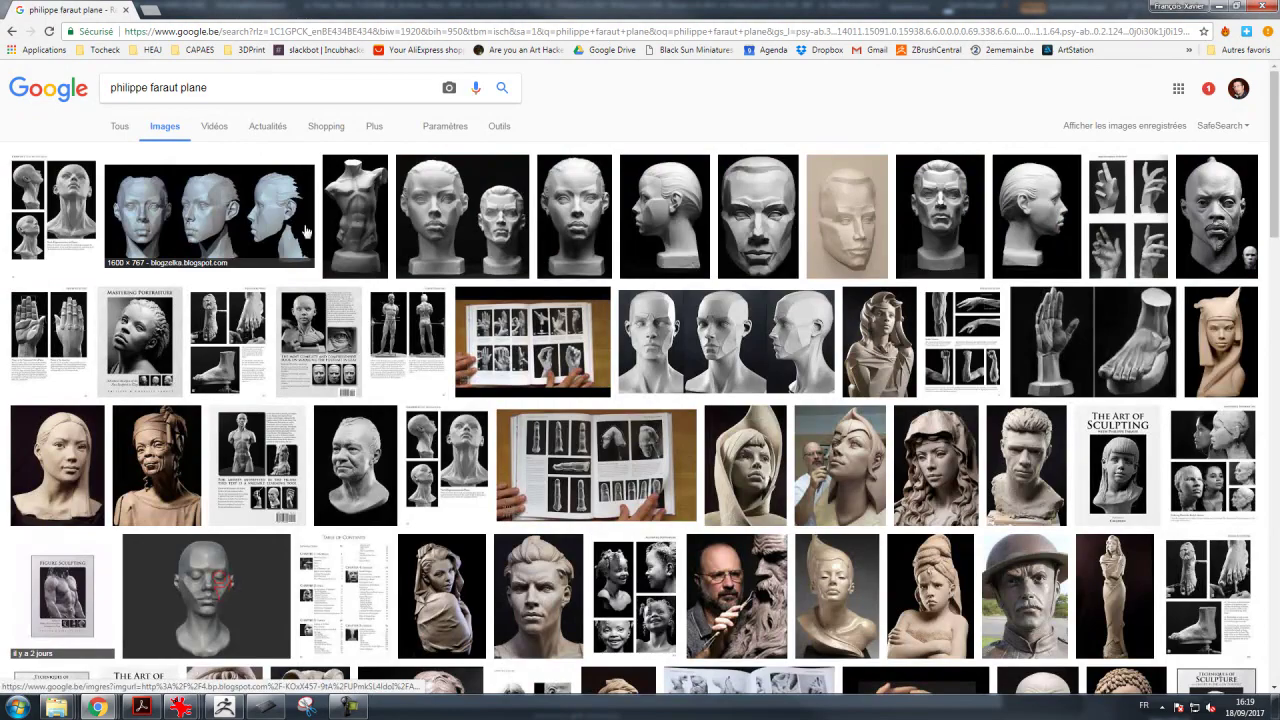
{"action": "left_click", "coordinate": [765, 225]}
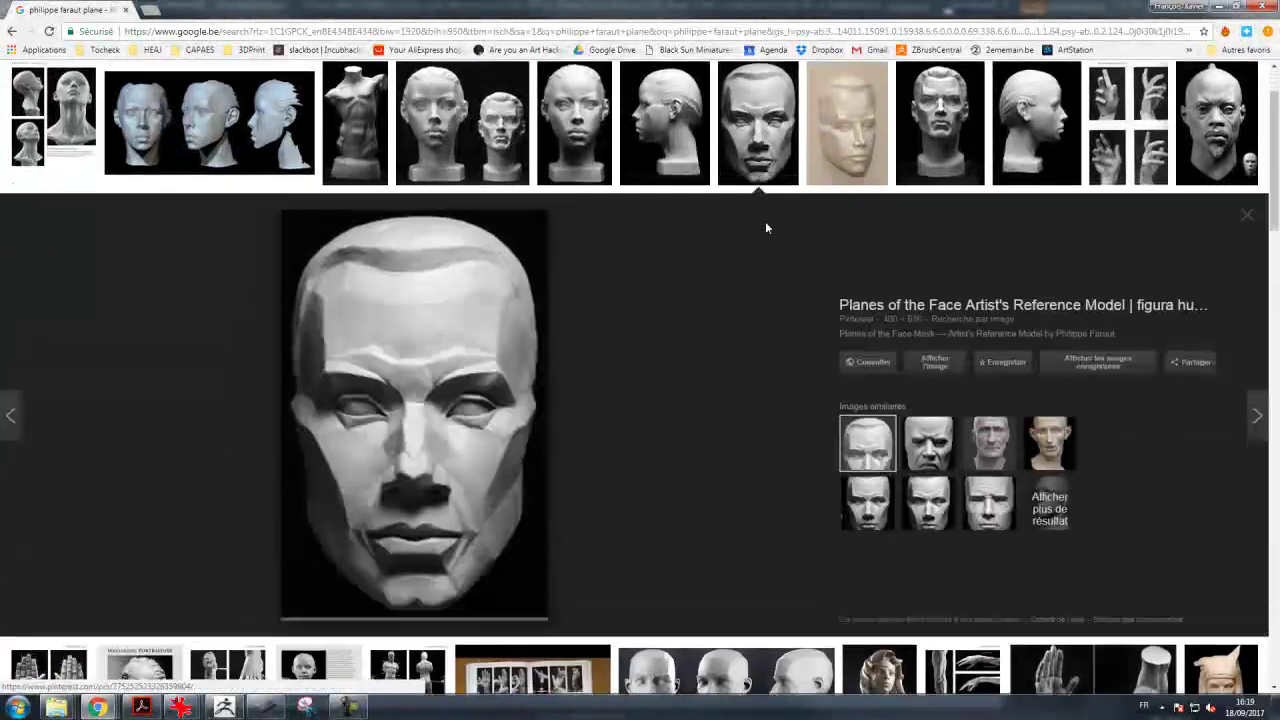
{"action": "left_click", "coordinate": [680, 150]}
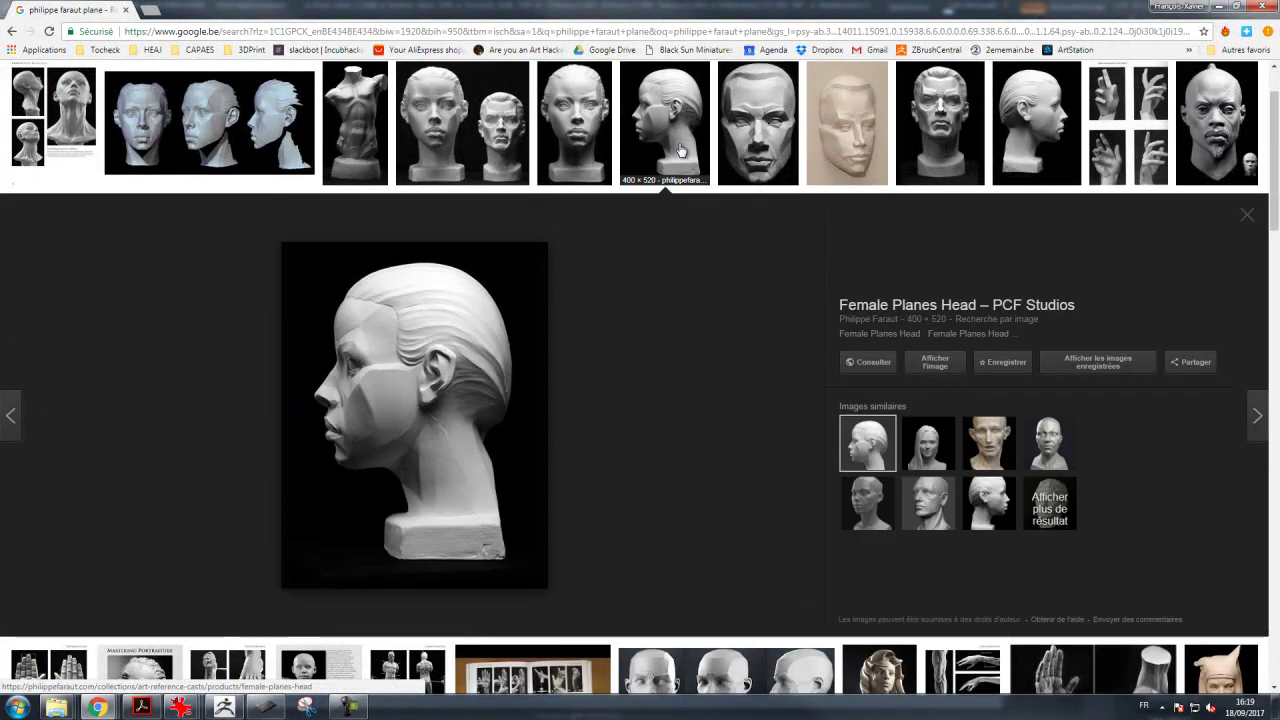
{"action": "left_click", "coordinate": [678, 146]}
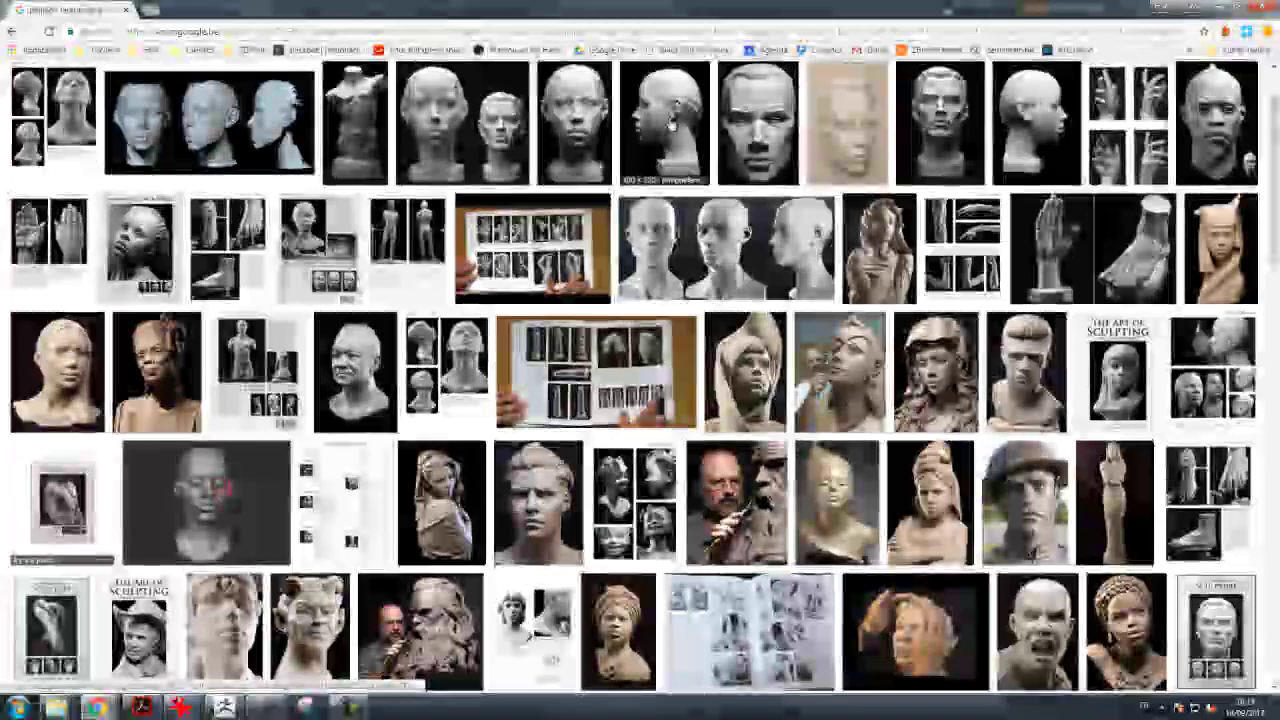
{"action": "left_click", "coordinate": [657, 97]}
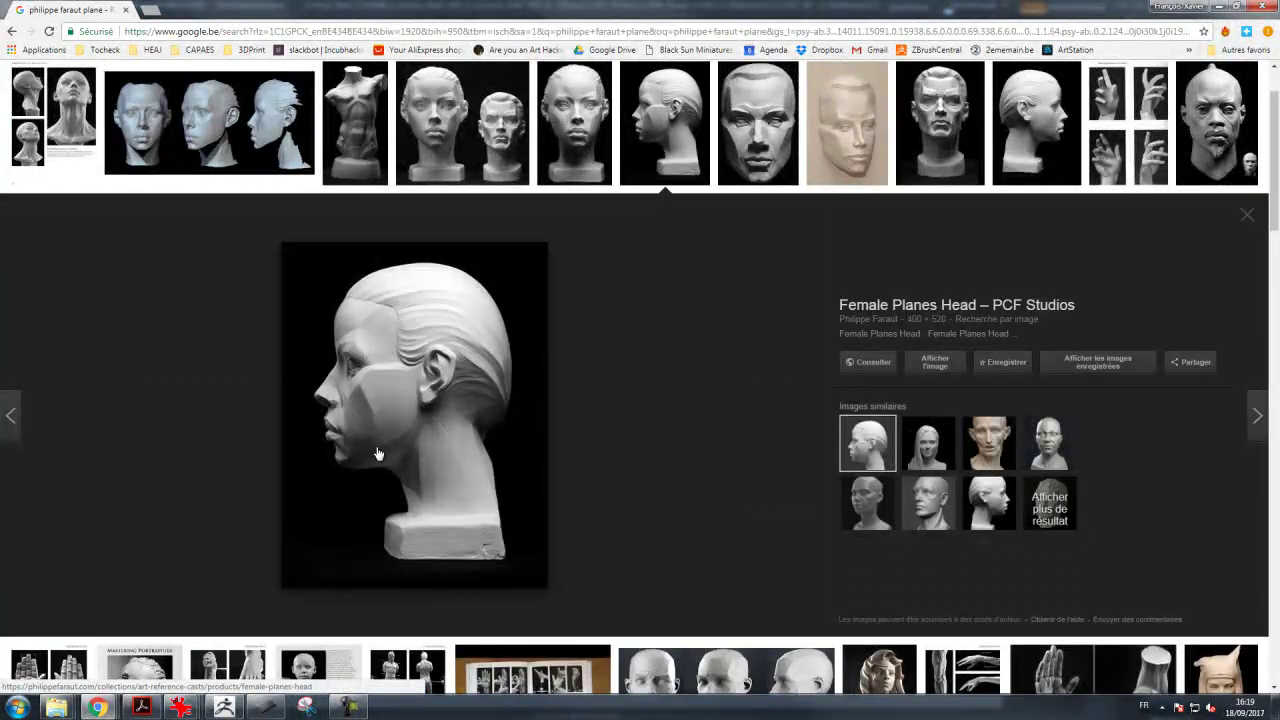
{"action": "left_click", "coordinate": [360, 155]}
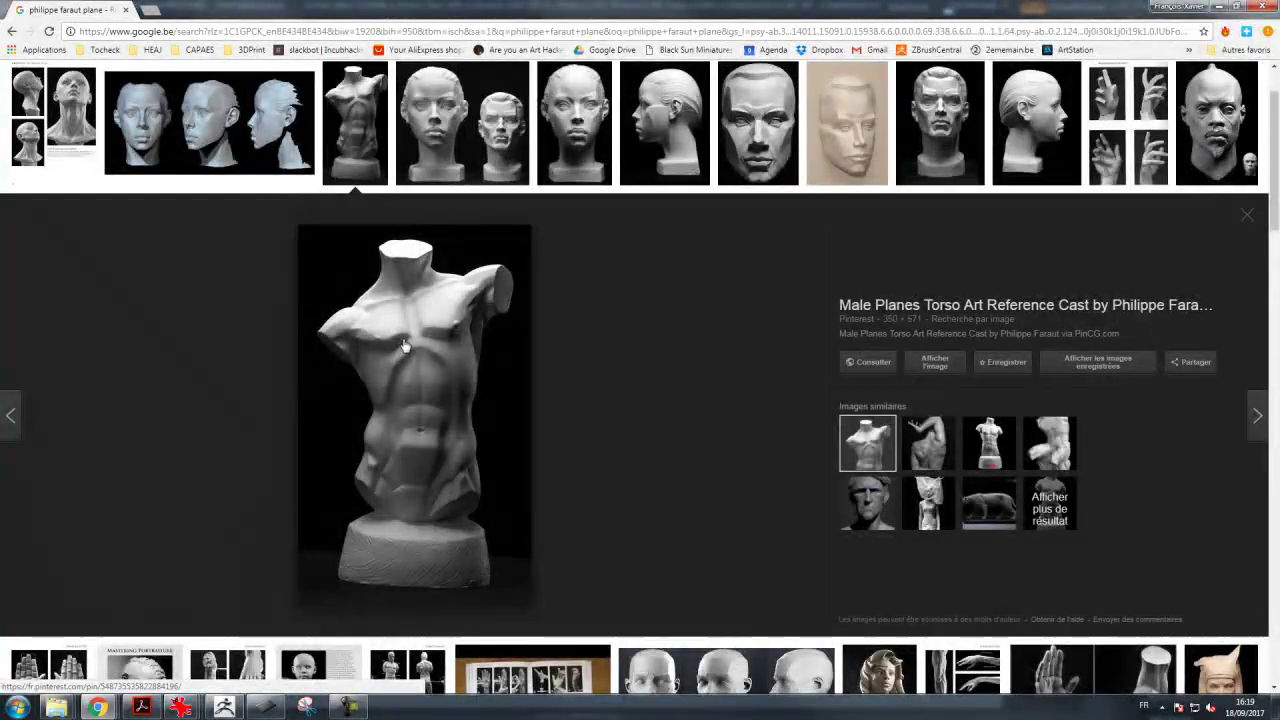
Browse further through the planes image results for more sculpture references
{"action": "scroll", "coordinate": [405, 346], "scroll_direction": "down", "scroll_amount": 5}
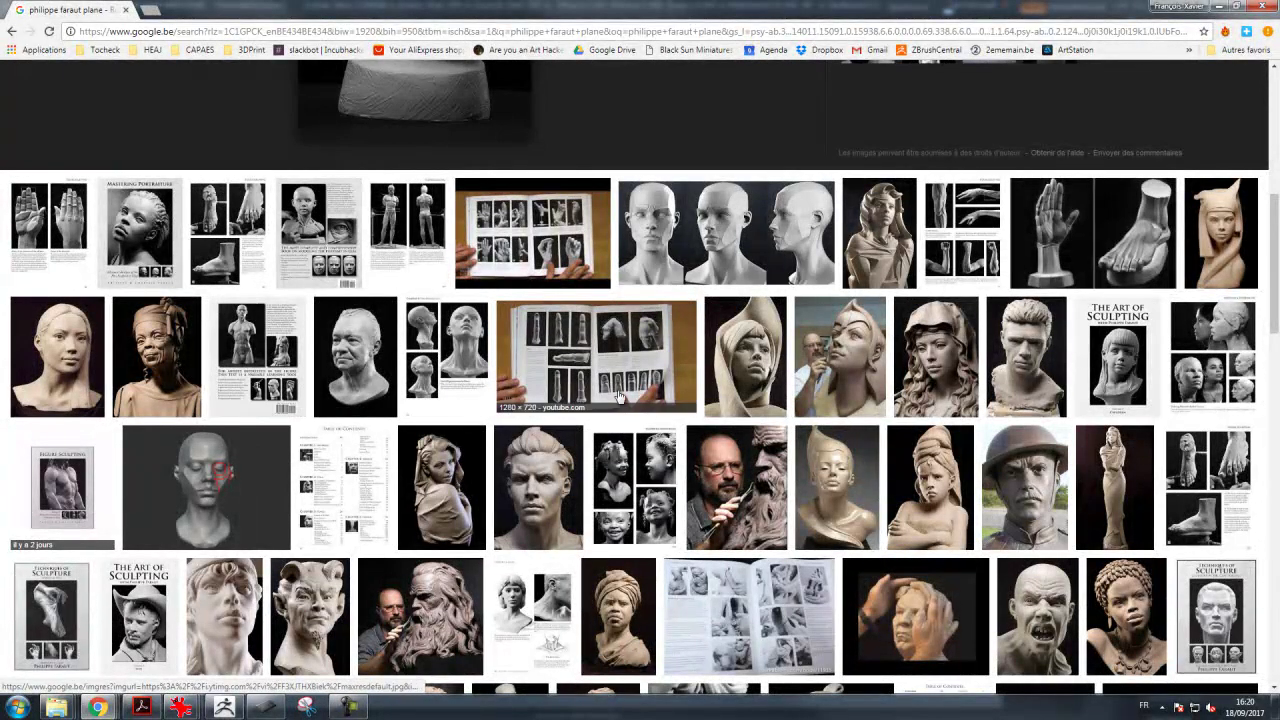
{"action": "scroll", "coordinate": [620, 398], "scroll_direction": "down", "scroll_amount": 2}
{"action": "scroll", "coordinate": [620, 398], "scroll_direction": "down", "scroll_amount": 4}
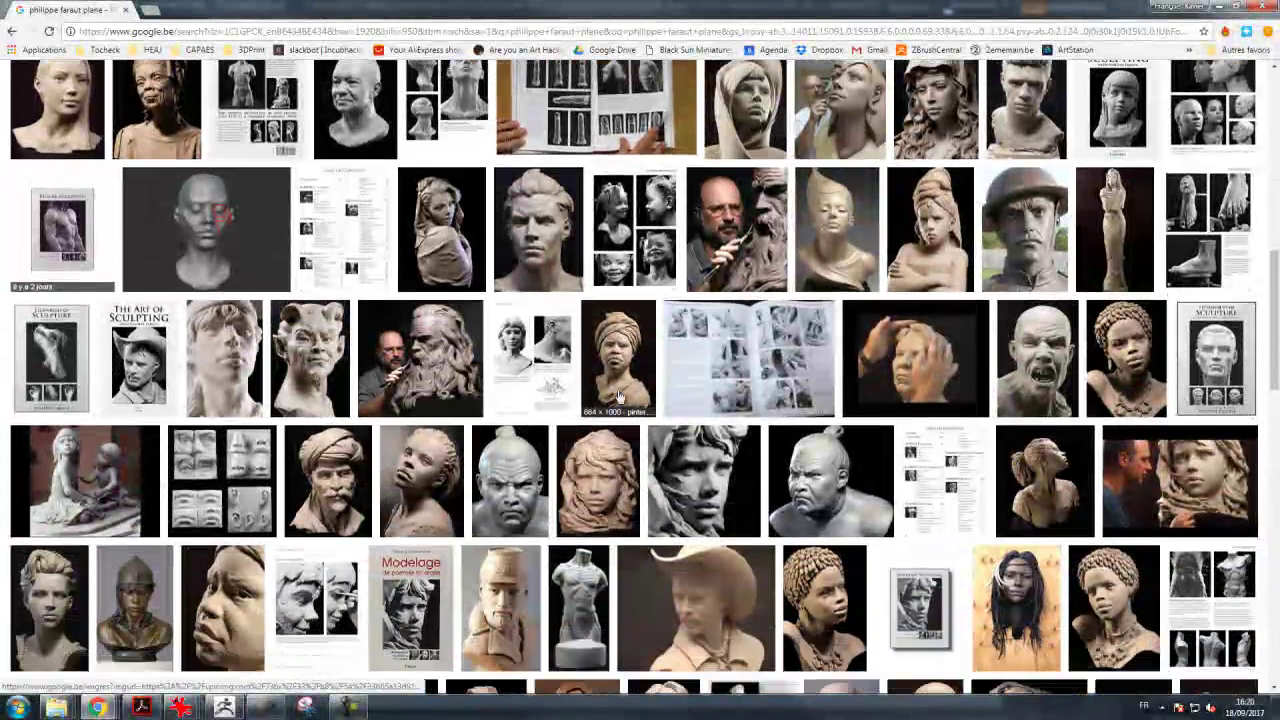
{"action": "scroll", "coordinate": [620, 398], "scroll_direction": "down", "scroll_amount": 2}
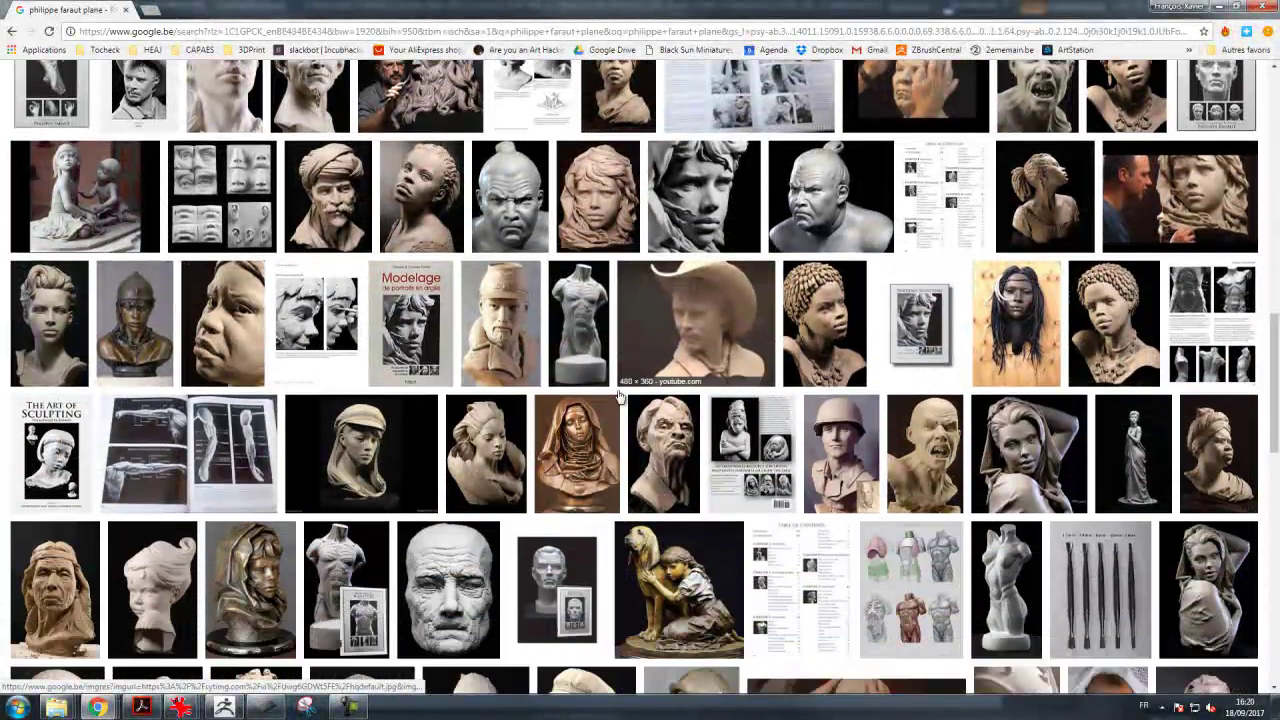
{"action": "scroll", "coordinate": [620, 398], "scroll_direction": "up", "scroll_amount": 5}
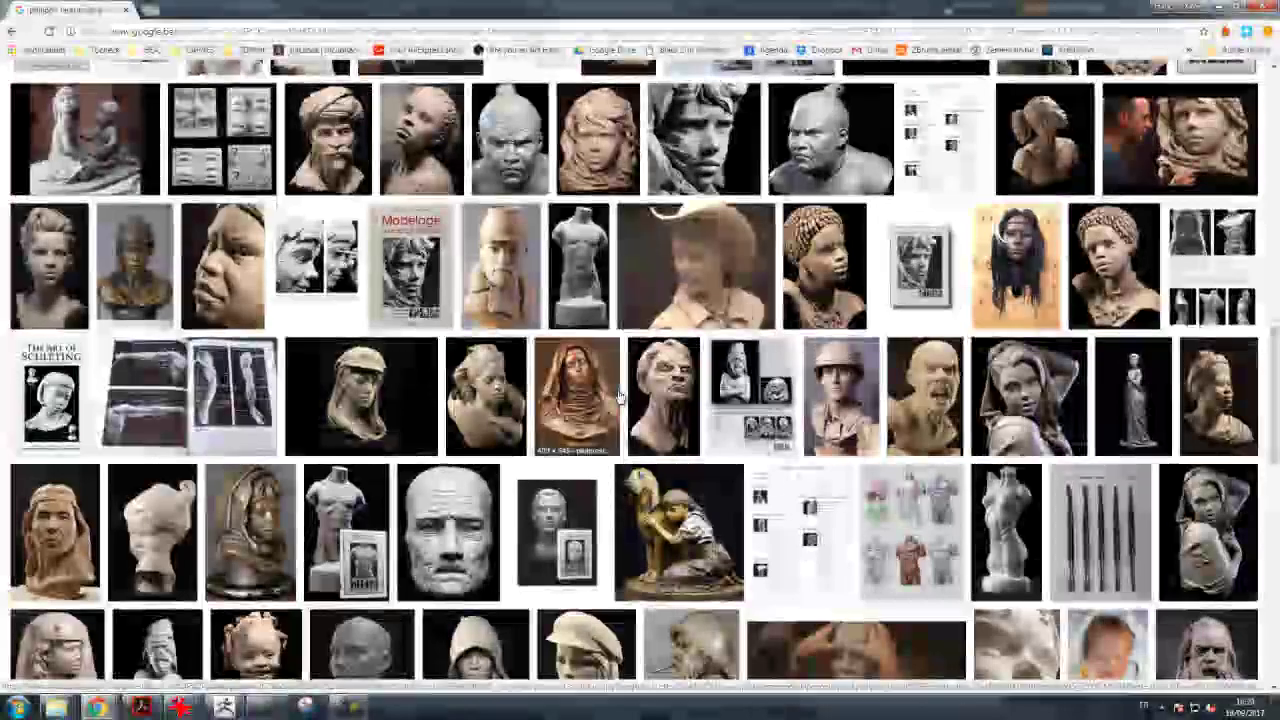
Preview the Figure Sculpting page with the standing male figure and look through more of the planes image results
{"action": "scroll", "coordinate": [619, 397], "scroll_direction": "up", "scroll_amount": 3}
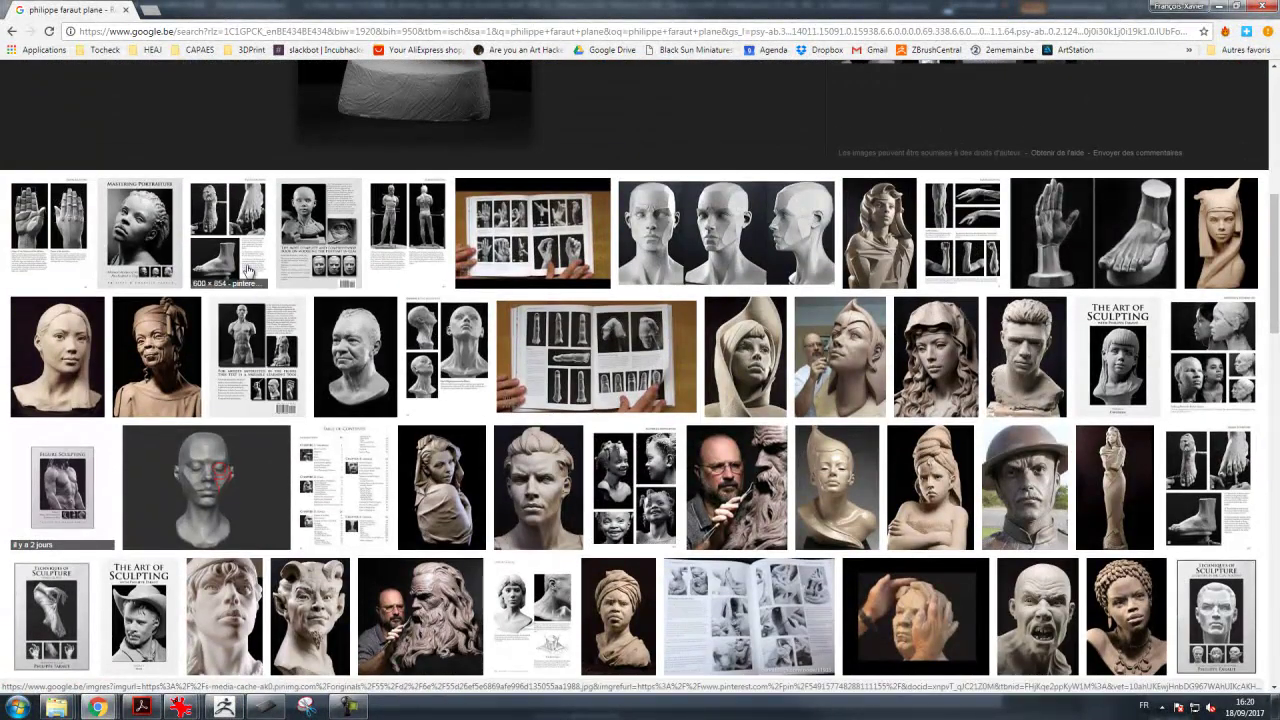
{"action": "left_click", "coordinate": [398, 226]}
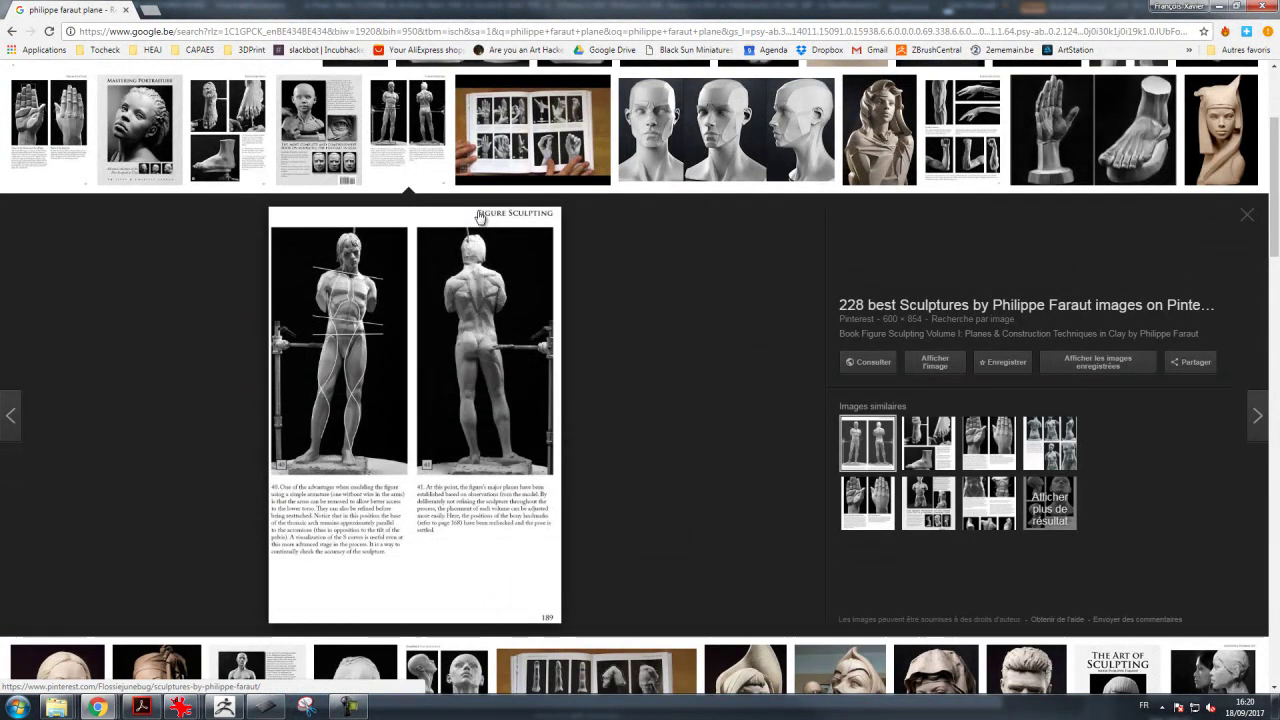
{"action": "scroll", "coordinate": [725, 192], "scroll_direction": "up", "scroll_amount": 2}
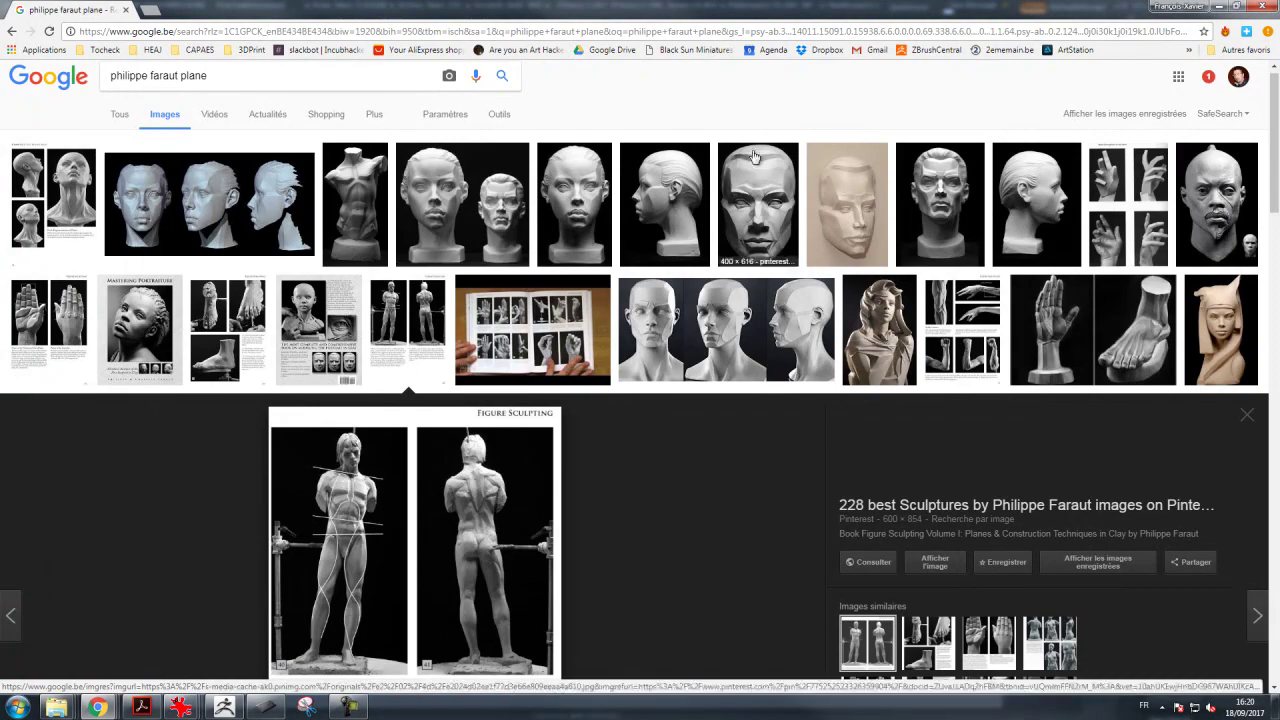
{"action": "scroll", "coordinate": [805, 158], "scroll_direction": "down", "scroll_amount": 2}
{"action": "scroll", "coordinate": [805, 158], "scroll_direction": "down", "scroll_amount": 3}
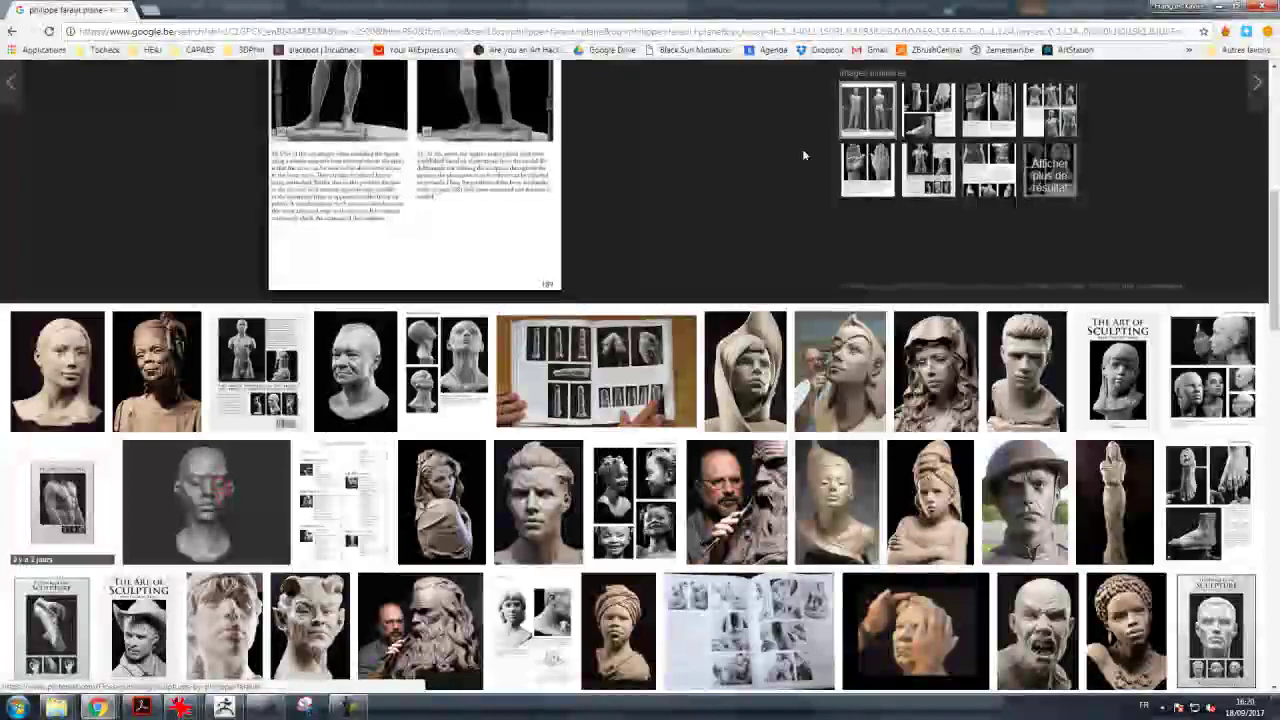
Switch back to ZBrush, then carve and smooth a vertical groove along the side of the jaw behind the muzzle blocks
{"action": "left_click", "coordinate": [1220, 8]}
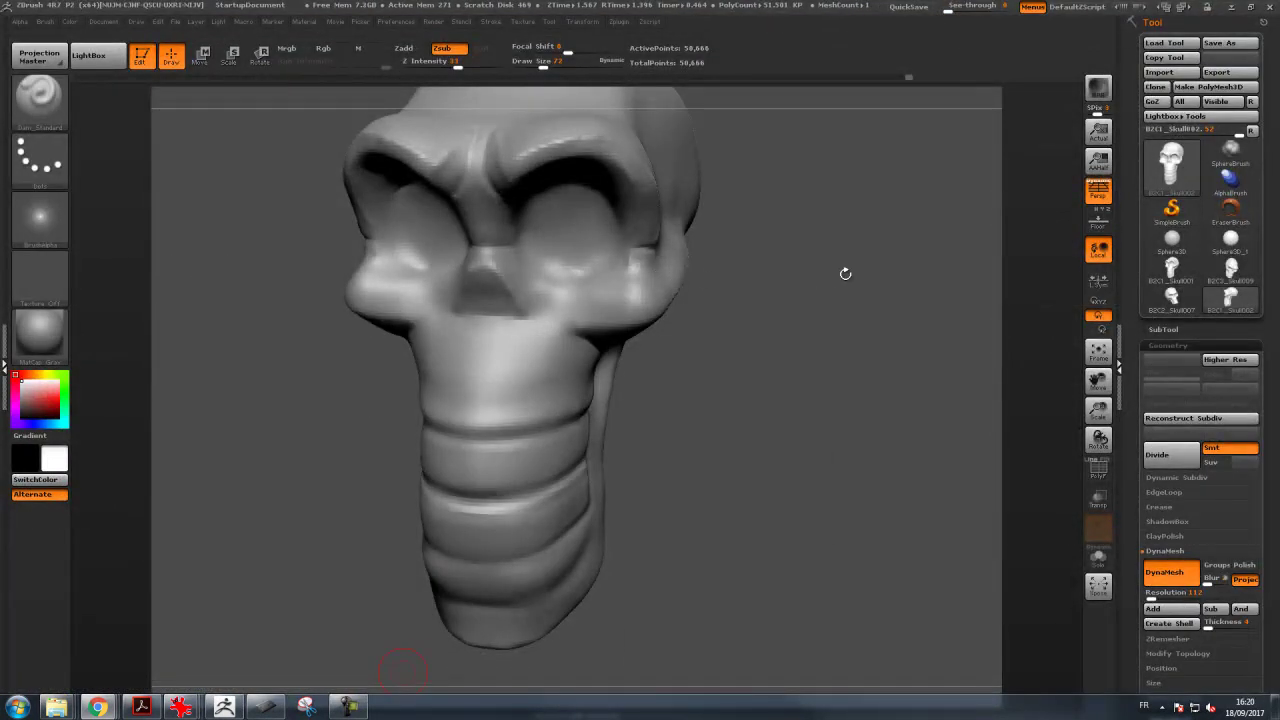
{"action": "left_click_drag", "start_coordinate": [844, 274], "coordinate": [895, 272]}
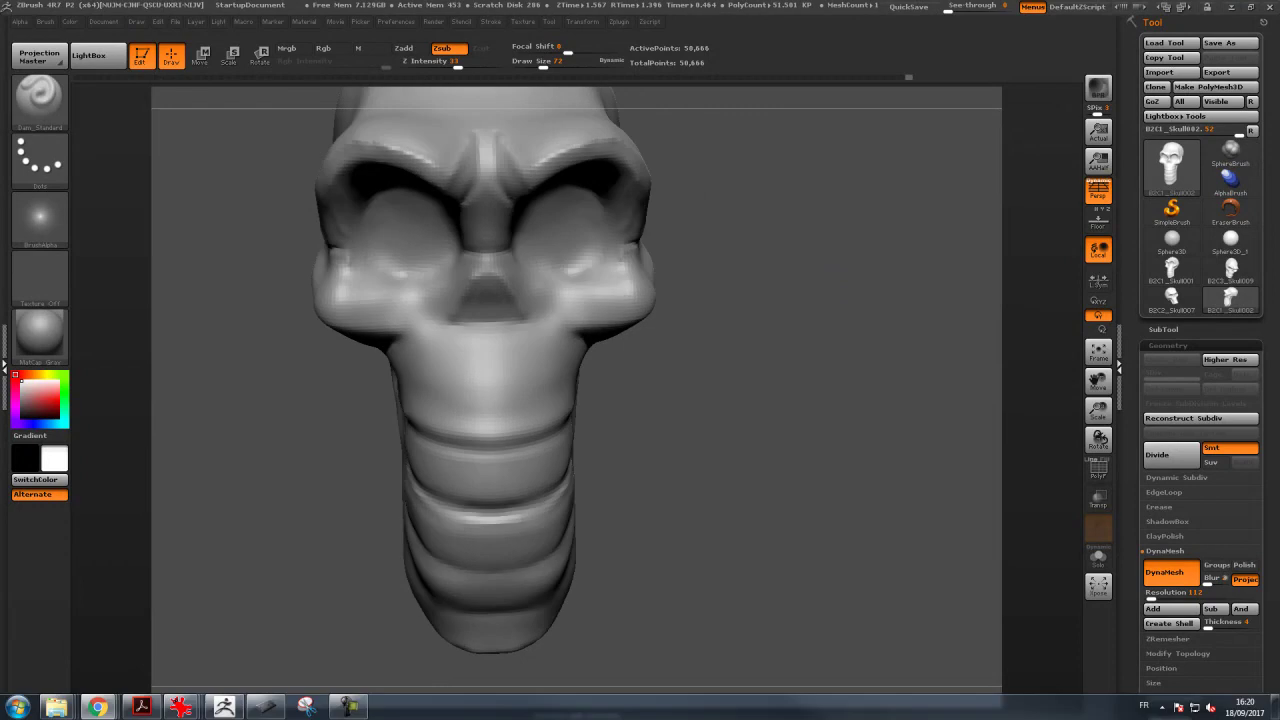
{"action": "left_click_drag", "start_coordinate": [699, 358], "coordinate": [664, 345]}
{"action": "left_click_drag", "start_coordinate": [941, 410], "coordinate": [657, 378]}
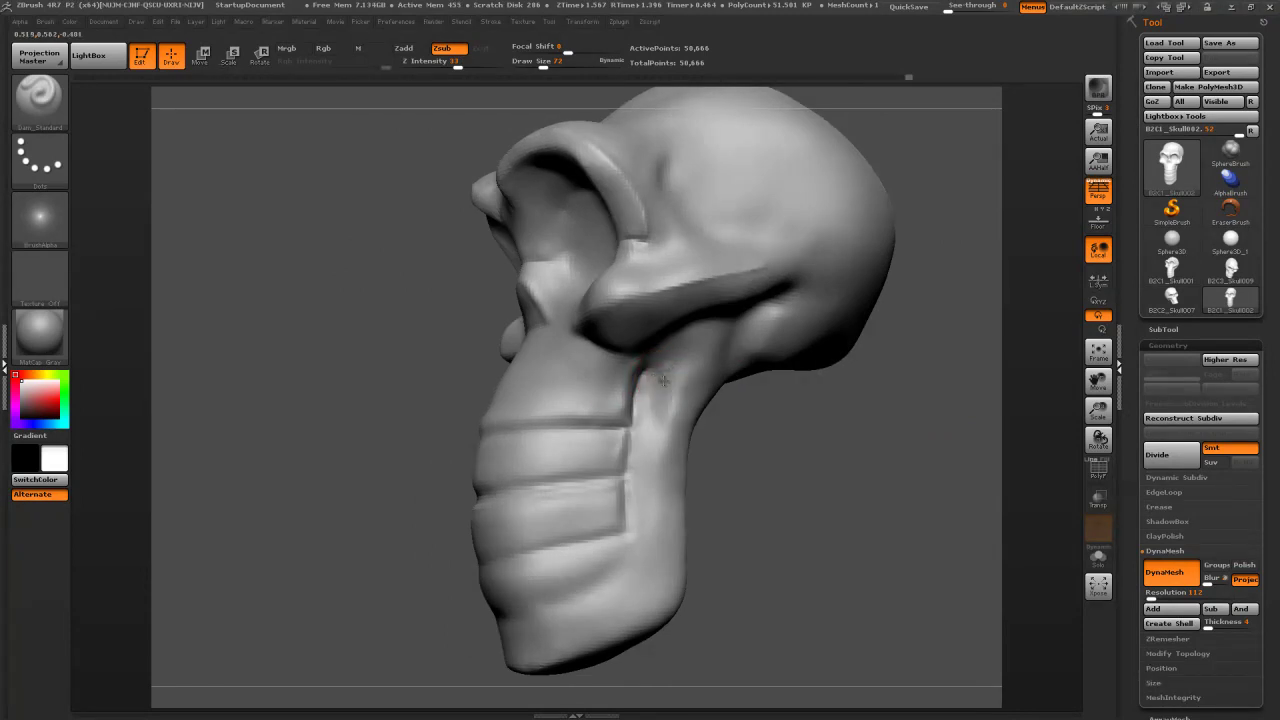
{"action": "left_click_drag", "start_coordinate": [665, 398], "coordinate": [648, 553]}
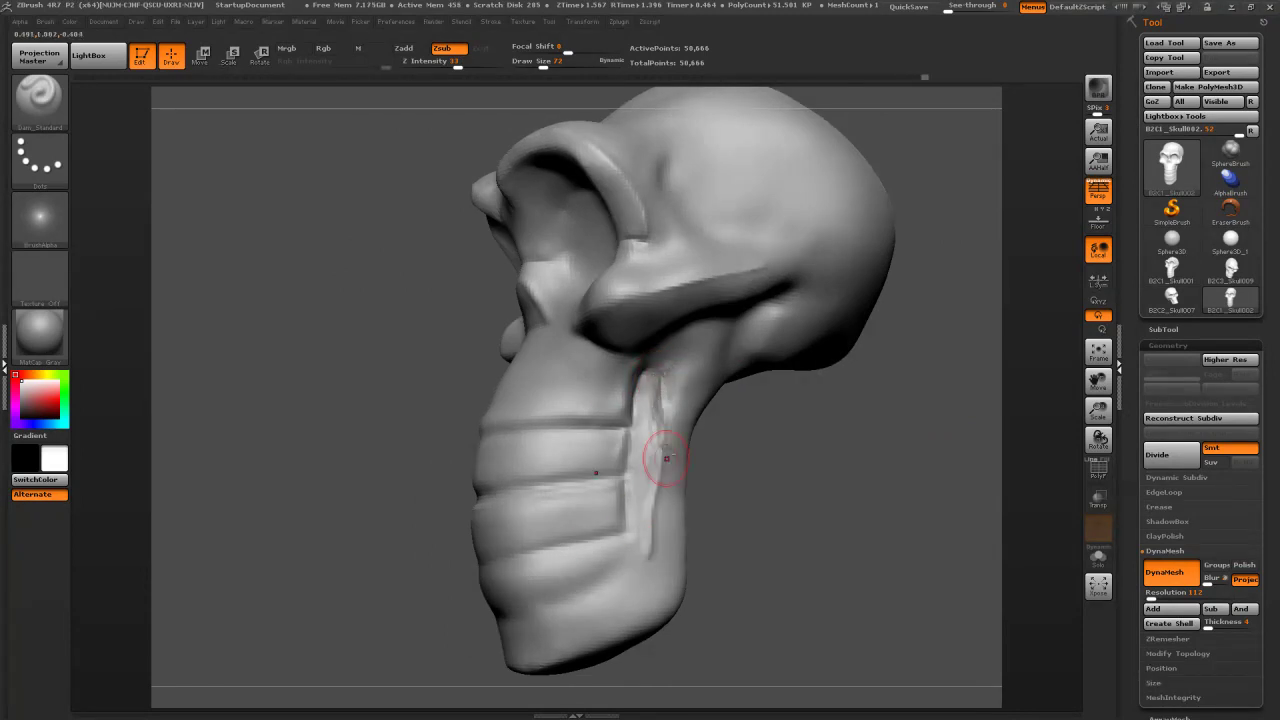
{"action": "left_click_drag", "start_coordinate": [668, 382], "coordinate": [648, 517], "text": "shift"}
Carve a groove across the lower muzzle just above the chin and soften its rear end
{"action": "mouse_move", "coordinate": [803, 483]}
{"action": "left_mouse_down"}
{"action": "mouse_move", "coordinate": [890, 486]}
{"action": "mouse_move", "coordinate": [834, 443]}
{"action": "mouse_move", "coordinate": [686, 497]}
{"action": "left_mouse_up"}
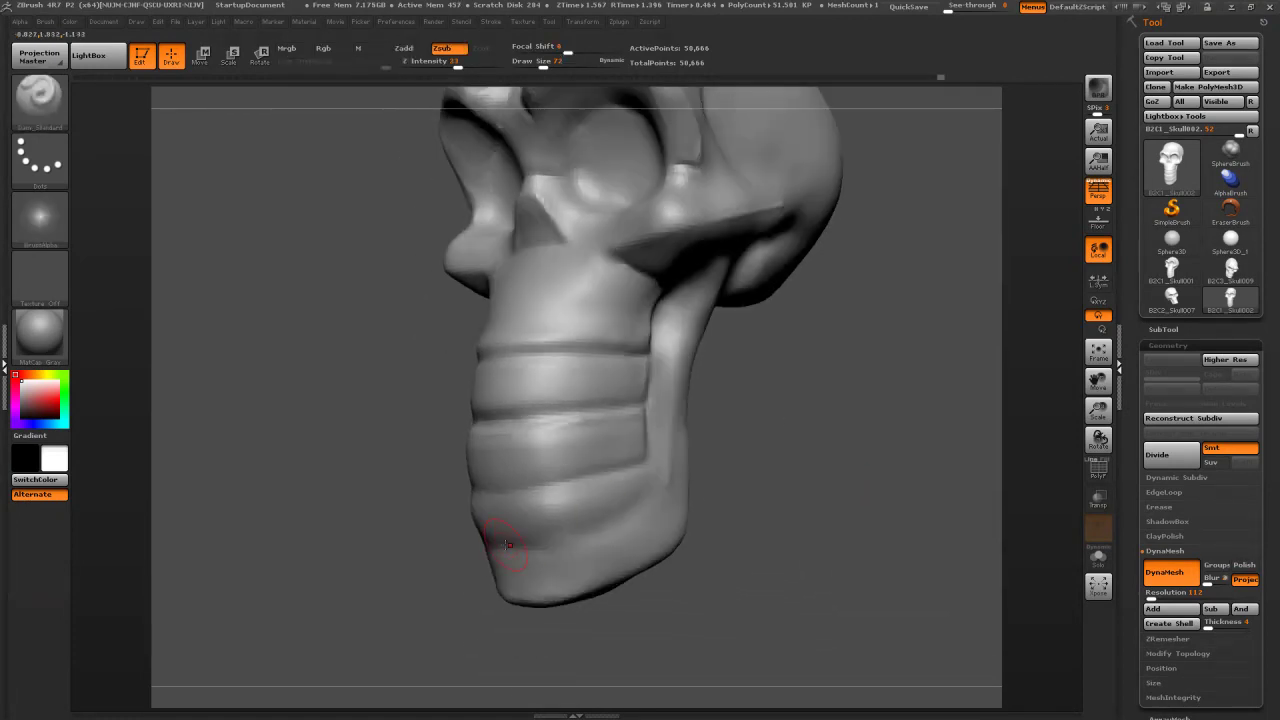
{"action": "mouse_move", "coordinate": [551, 543]}
{"action": "left_mouse_down"}
{"action": "mouse_move", "coordinate": [516, 545]}
{"action": "mouse_move", "coordinate": [614, 536]}
{"action": "mouse_move", "coordinate": [526, 541]}
{"action": "mouse_move", "coordinate": [562, 550]}
{"action": "mouse_move", "coordinate": [604, 522]}
{"action": "mouse_move", "coordinate": [500, 540]}
{"action": "left_mouse_up"}
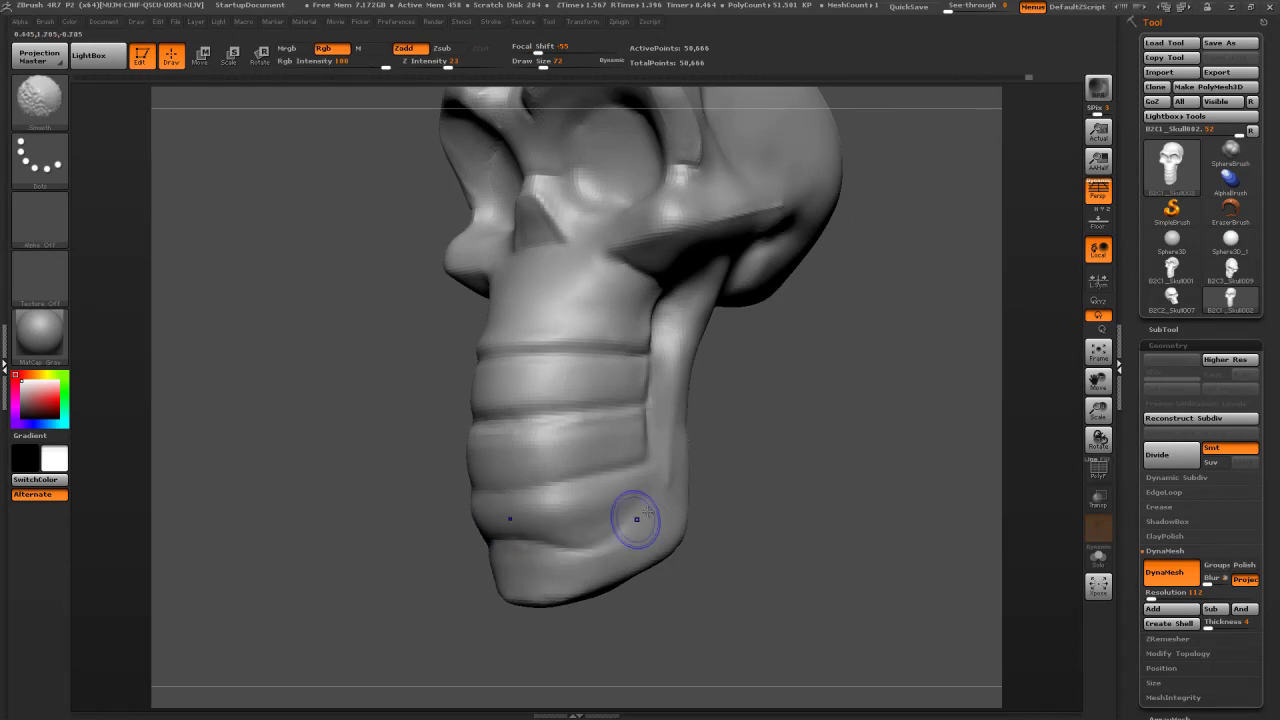
{"action": "left_click_drag", "start_coordinate": [801, 435], "coordinate": [715, 436]}
Carve a crease between the nose opening and the eye socket's lower rim, and smooth around the socket
{"action": "left_click_drag", "start_coordinate": [876, 398], "coordinate": [826, 363]}
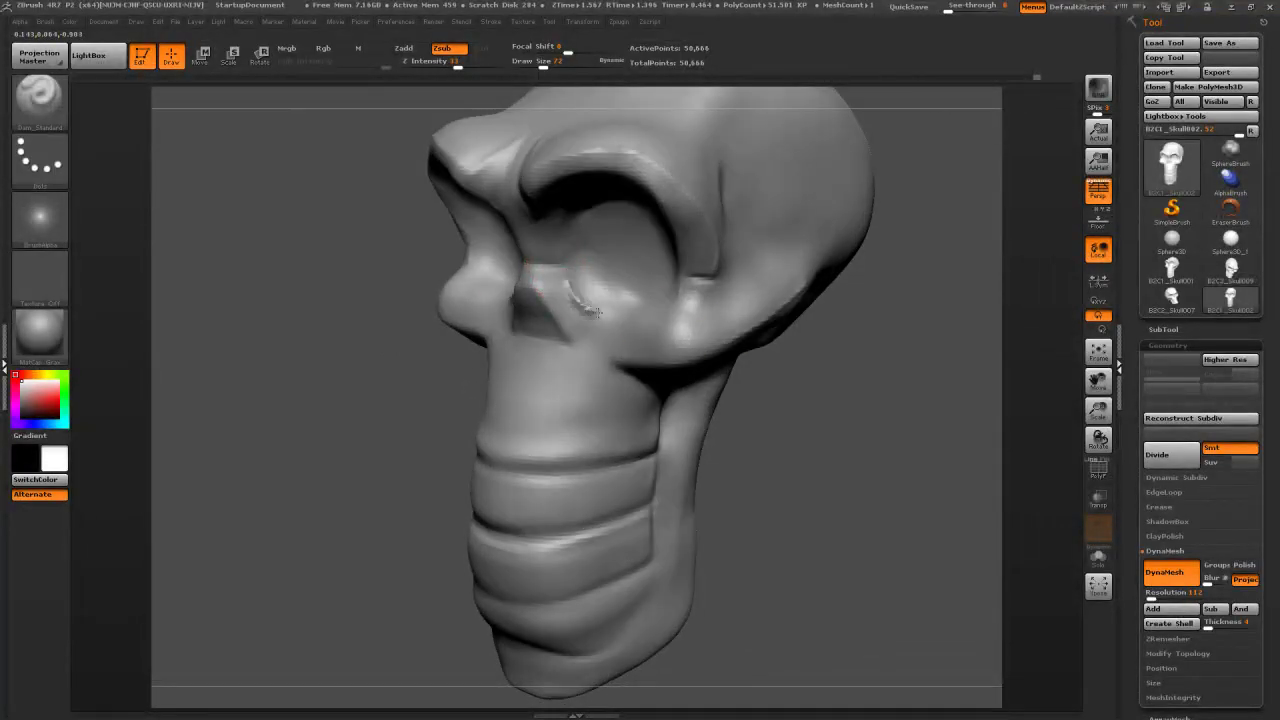
{"action": "mouse_move", "coordinate": [814, 426]}
{"action": "left_mouse_down"}
{"action": "mouse_move", "coordinate": [768, 336]}
{"action": "mouse_move", "coordinate": [762, 290]}
{"action": "left_mouse_up"}
{"action": "left_click_drag", "start_coordinate": [660, 283], "coordinate": [674, 286], "text": "shift"}
{"action": "mouse_move", "coordinate": [900, 296]}
{"action": "left_mouse_down"}
{"action": "mouse_move", "coordinate": [851, 282]}
{"action": "mouse_move", "coordinate": [842, 262]}
{"action": "left_mouse_up"}
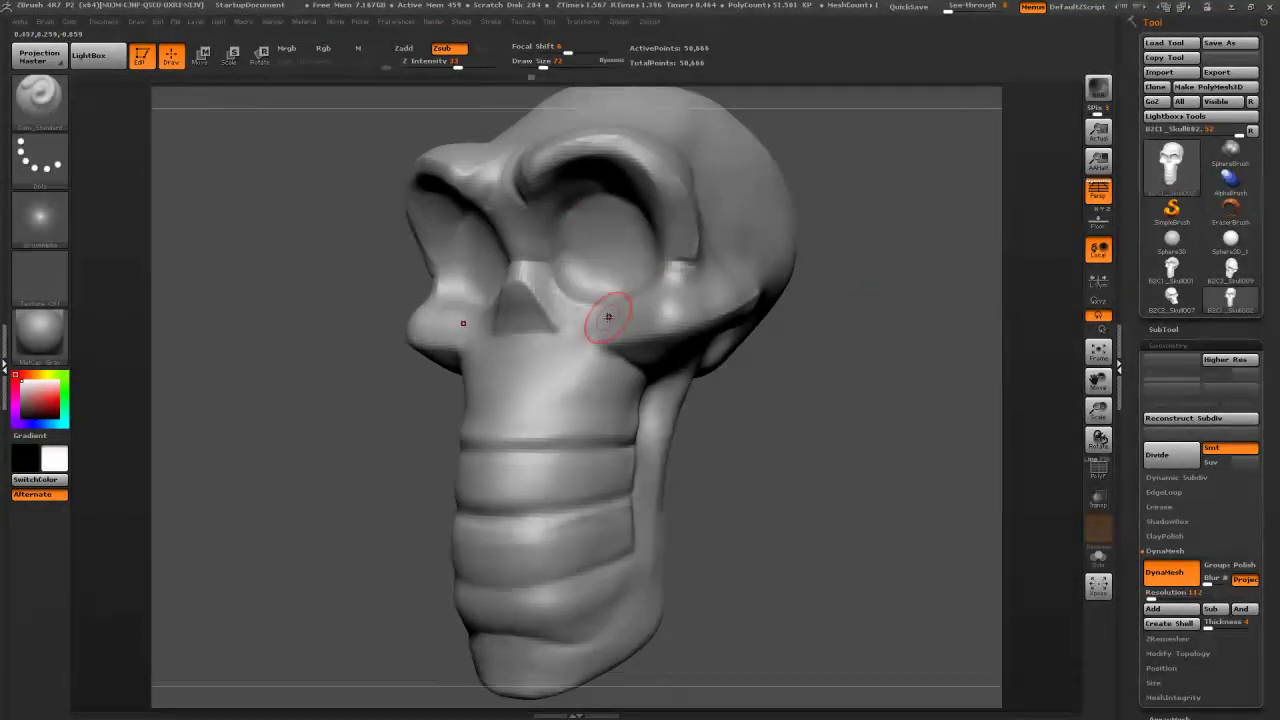
Select the TrimDynamic brush and raise its Z Intensity
{"action": "key", "text": "b"}
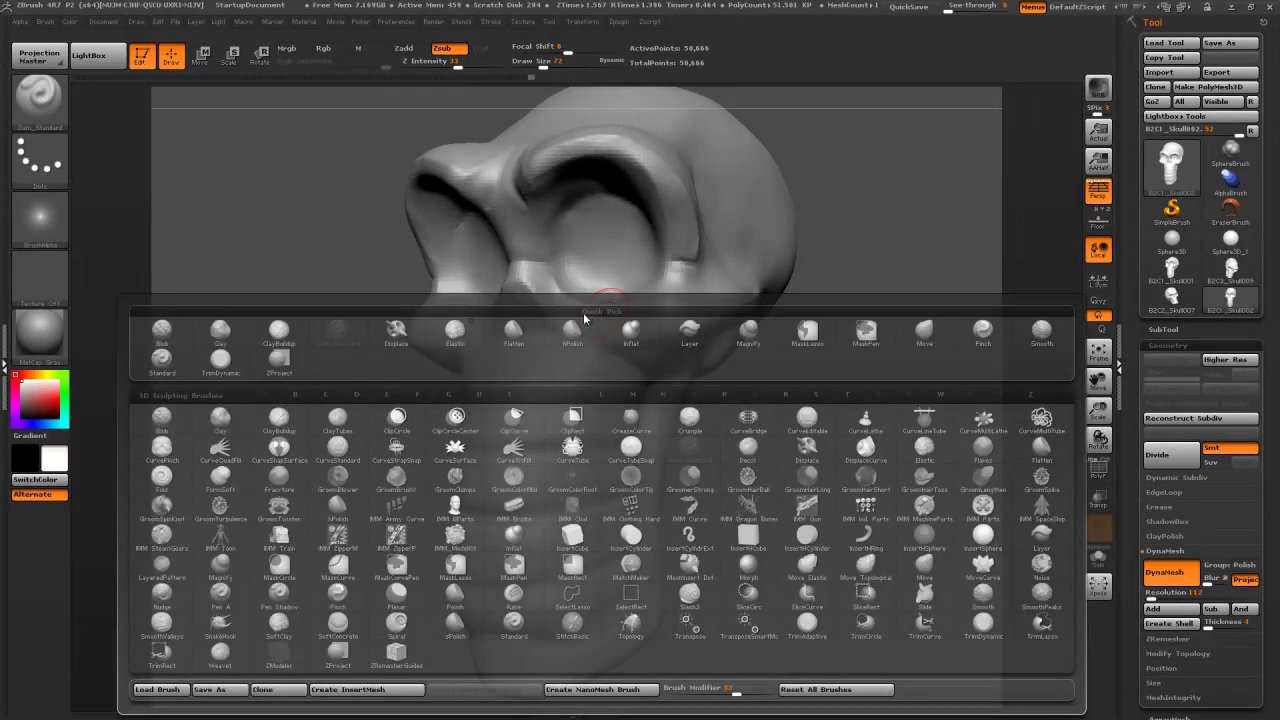
{"action": "key", "text": "t"}
{"action": "key", "text": "d"}
{"action": "mouse_move", "coordinate": [823, 357]}
{"action": "left_mouse_down"}
{"action": "mouse_move", "coordinate": [775, 362]}
{"action": "mouse_move", "coordinate": [805, 367]}
{"action": "left_mouse_up"}
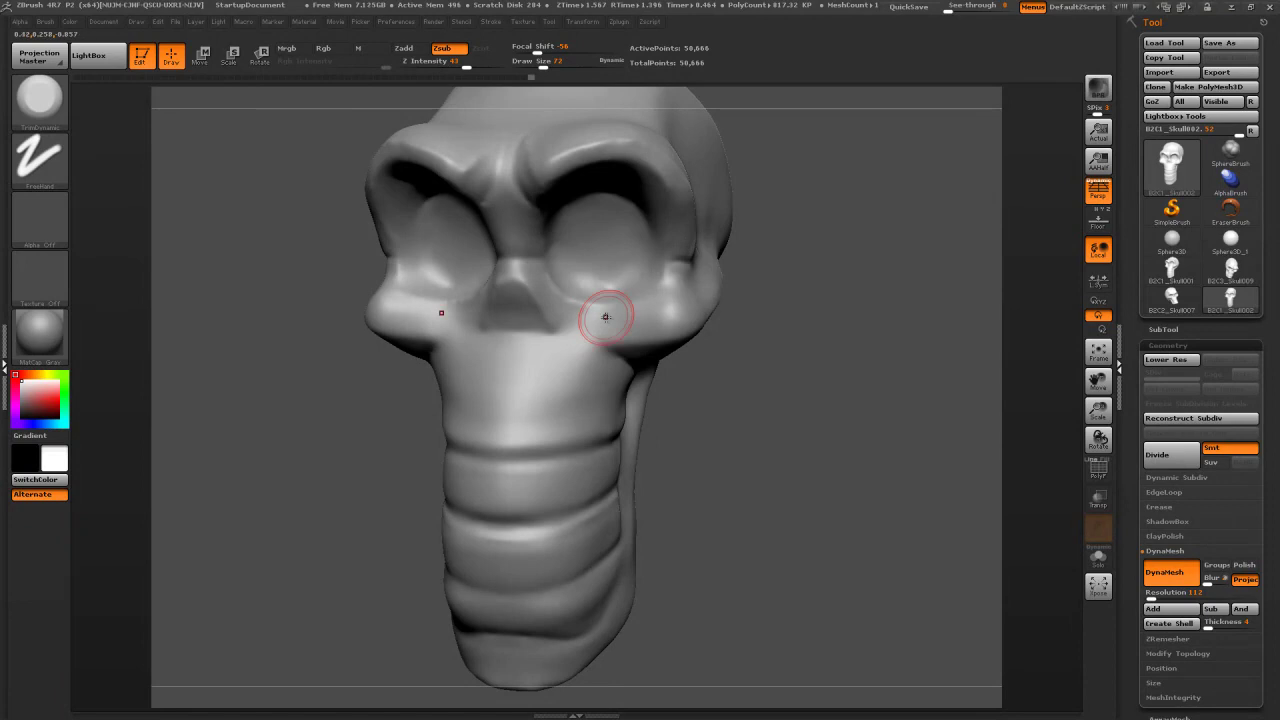
{"action": "left_click_drag", "start_coordinate": [466, 67], "coordinate": [485, 67]}
Enlarge the brush to a draw size of 155 and flatten a broad plane on the side of the cranium
{"action": "left_click_drag", "start_coordinate": [872, 230], "coordinate": [700, 242]}
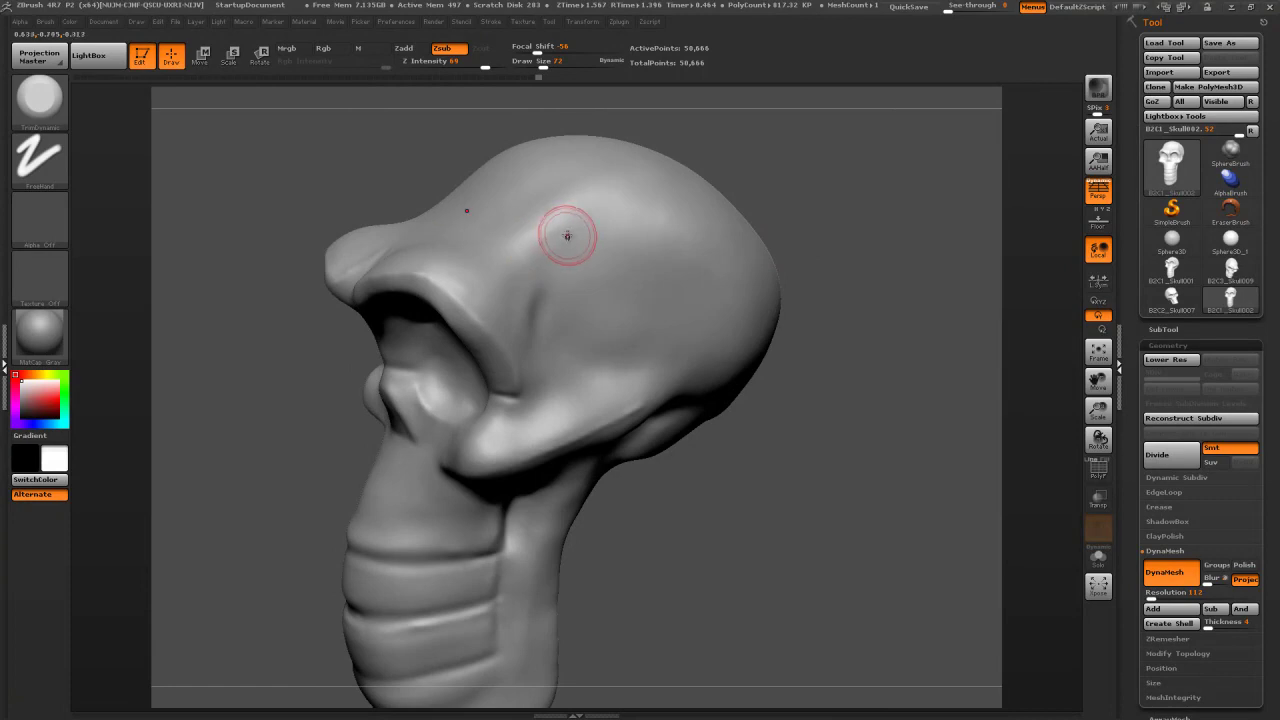
{"action": "key", "text": "s"}
{"action": "mouse_move", "coordinate": [556, 241]}
{"action": "left_mouse_down"}
{"action": "mouse_move", "coordinate": [570, 241]}
{"action": "mouse_move", "coordinate": [550, 253]}
{"action": "mouse_move", "coordinate": [631, 226]}
{"action": "mouse_move", "coordinate": [589, 240]}
{"action": "mouse_move", "coordinate": [689, 246]}
{"action": "mouse_move", "coordinate": [644, 229]}
{"action": "left_mouse_up"}
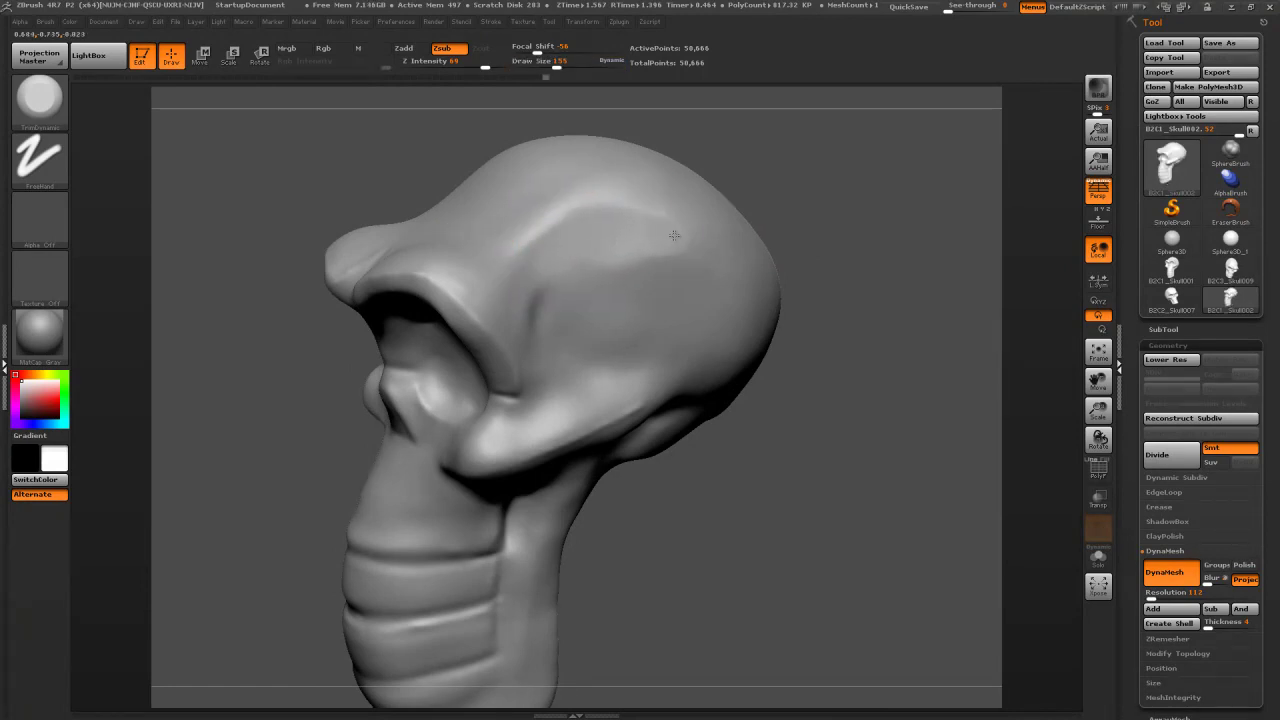
Show the Dynamic Subdiv settings and turn the smooth subdivision preview off
{"action": "left_click", "coordinate": [1176, 477]}
{"action": "key", "text": "shift+d"}
{"action": "key", "text": "shift+d"}
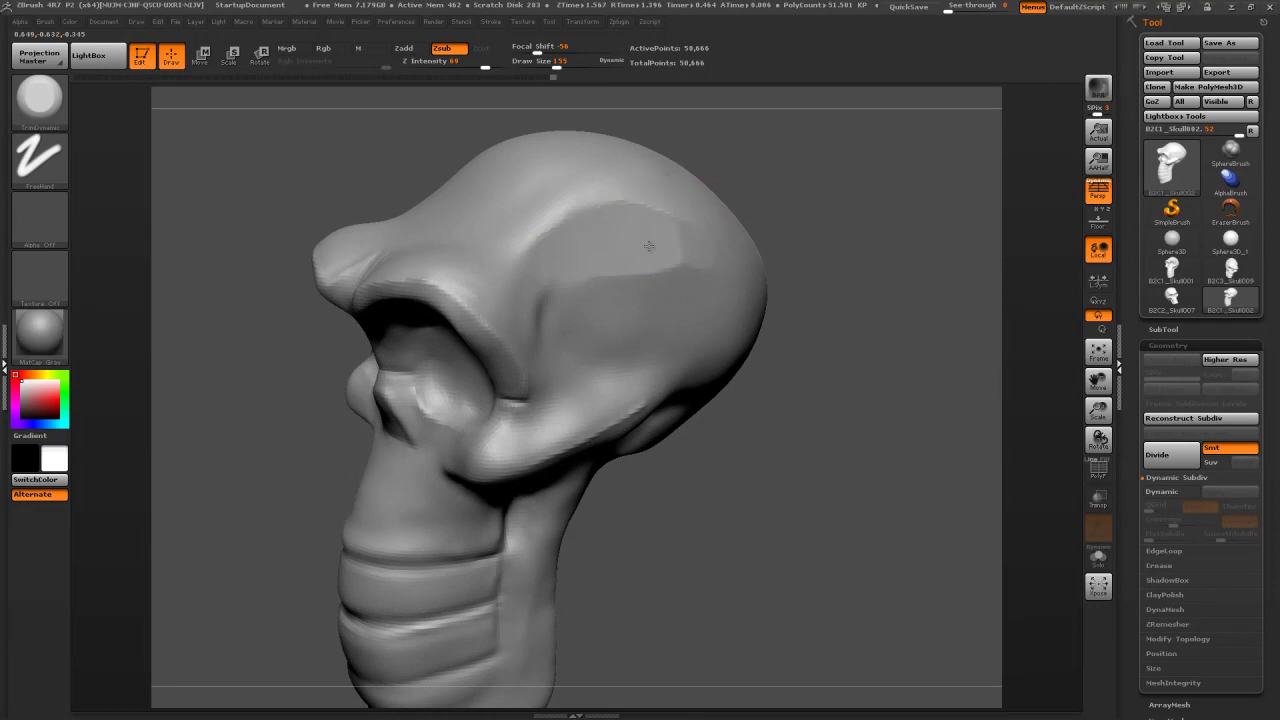
Refine the flattened temple plane with a smaller brush and smooth its surface
{"action": "key", "text": "s"}
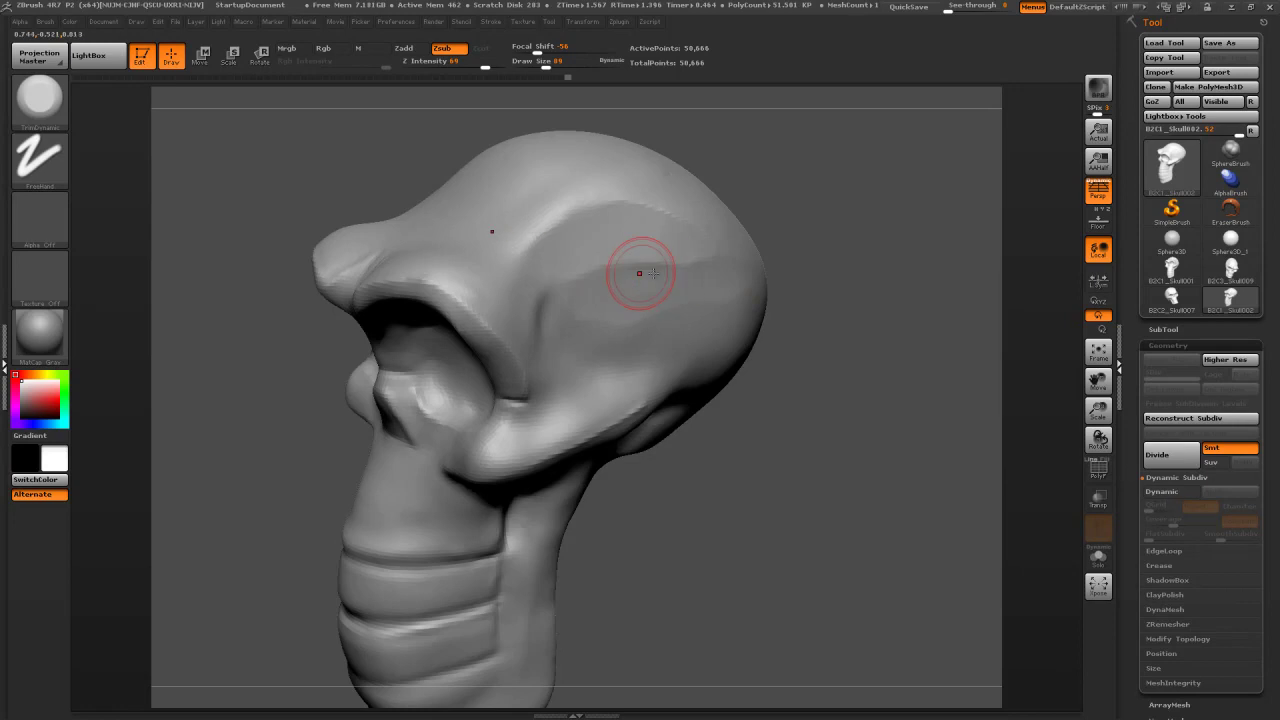
{"action": "key", "text": "shift"}
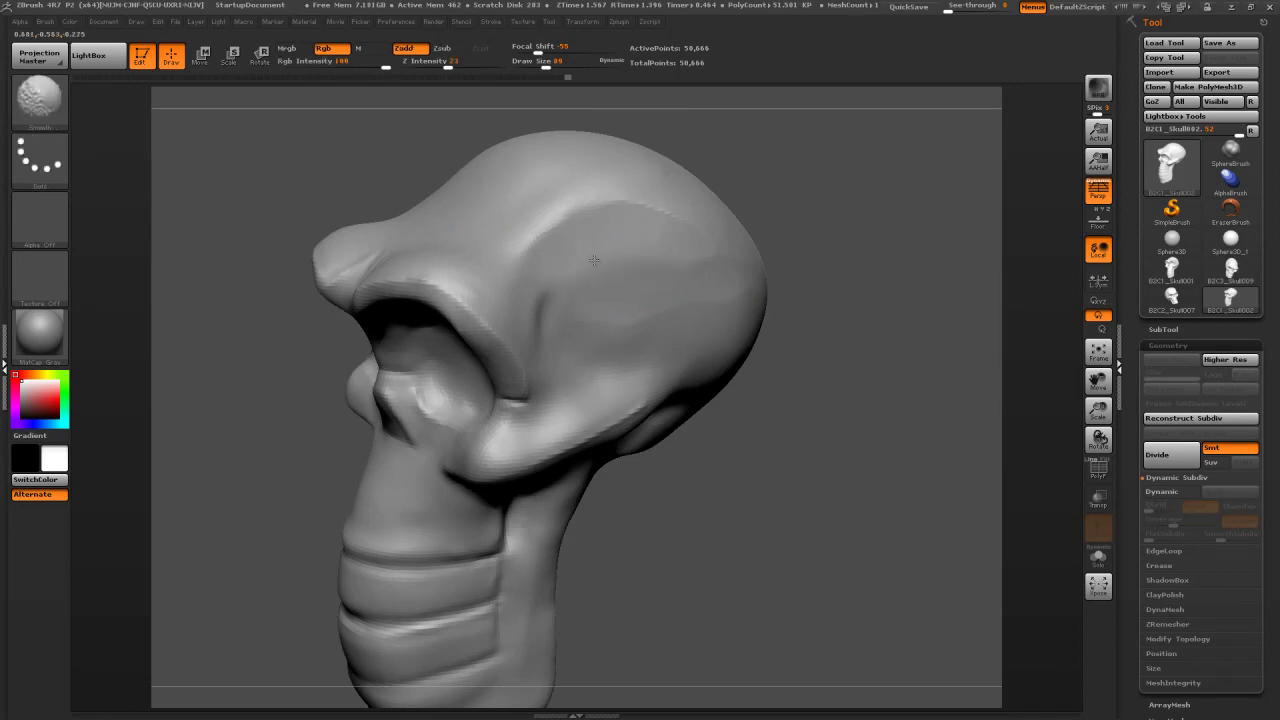
{"action": "right_click_drag", "start_coordinate": [697, 276], "coordinate": [760, 231]}
{"action": "left_click_drag", "start_coordinate": [650, 232], "coordinate": [571, 258], "text": "shift"}
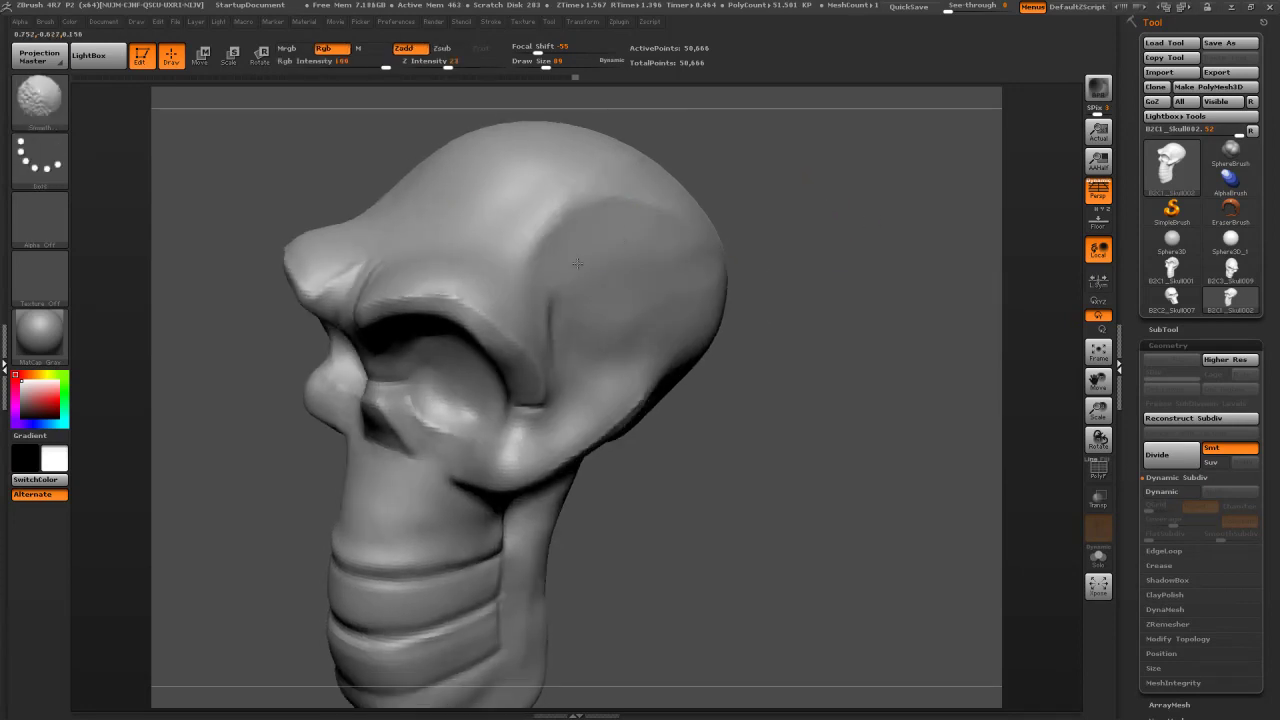
Flatten the front and outer corners of the brow ridges into clearer planes
{"action": "left_click_drag", "start_coordinate": [917, 209], "coordinate": [1010, 215]}
{"action": "left_click_drag", "start_coordinate": [467, 283], "coordinate": [552, 264]}
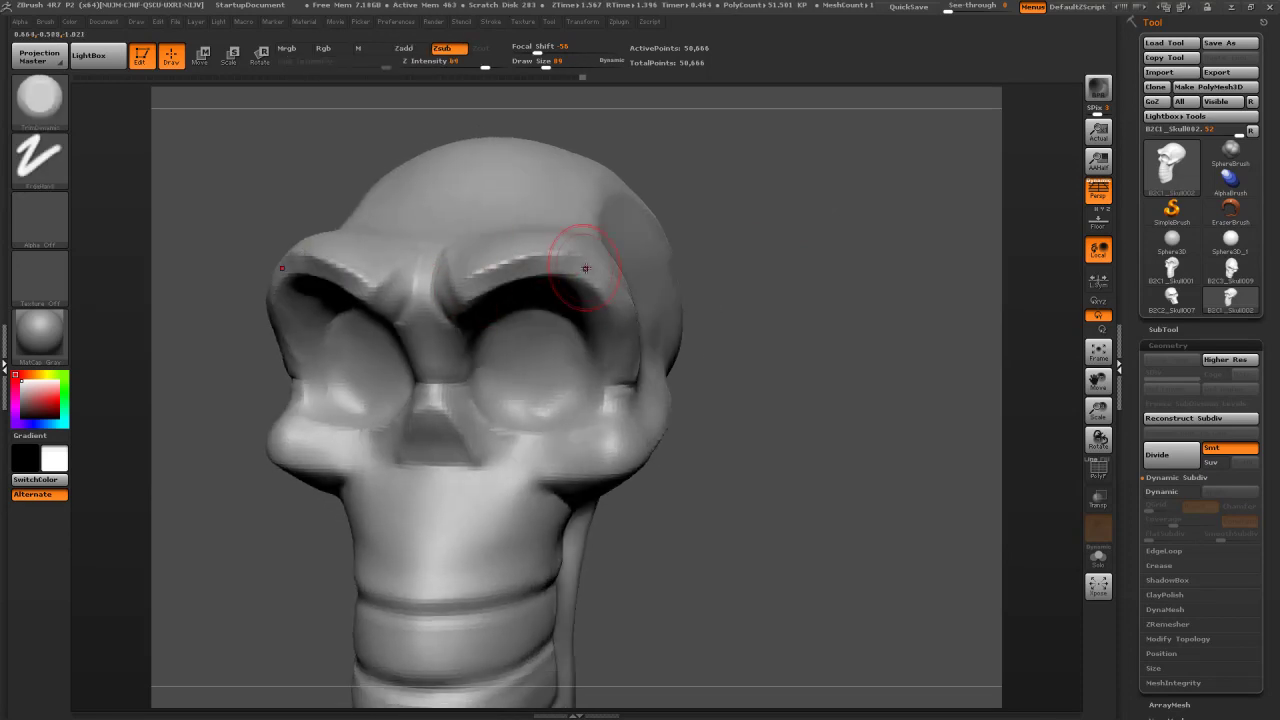
{"action": "mouse_move", "coordinate": [621, 299]}
{"action": "left_mouse_down"}
{"action": "mouse_move", "coordinate": [625, 319]}
{"action": "mouse_move", "coordinate": [575, 268]}
{"action": "mouse_move", "coordinate": [597, 280]}
{"action": "left_mouse_up"}
{"action": "mouse_move", "coordinate": [826, 229]}
{"action": "left_mouse_down"}
{"action": "mouse_move", "coordinate": [523, 243]}
{"action": "mouse_move", "coordinate": [548, 259]}
{"action": "left_mouse_up"}
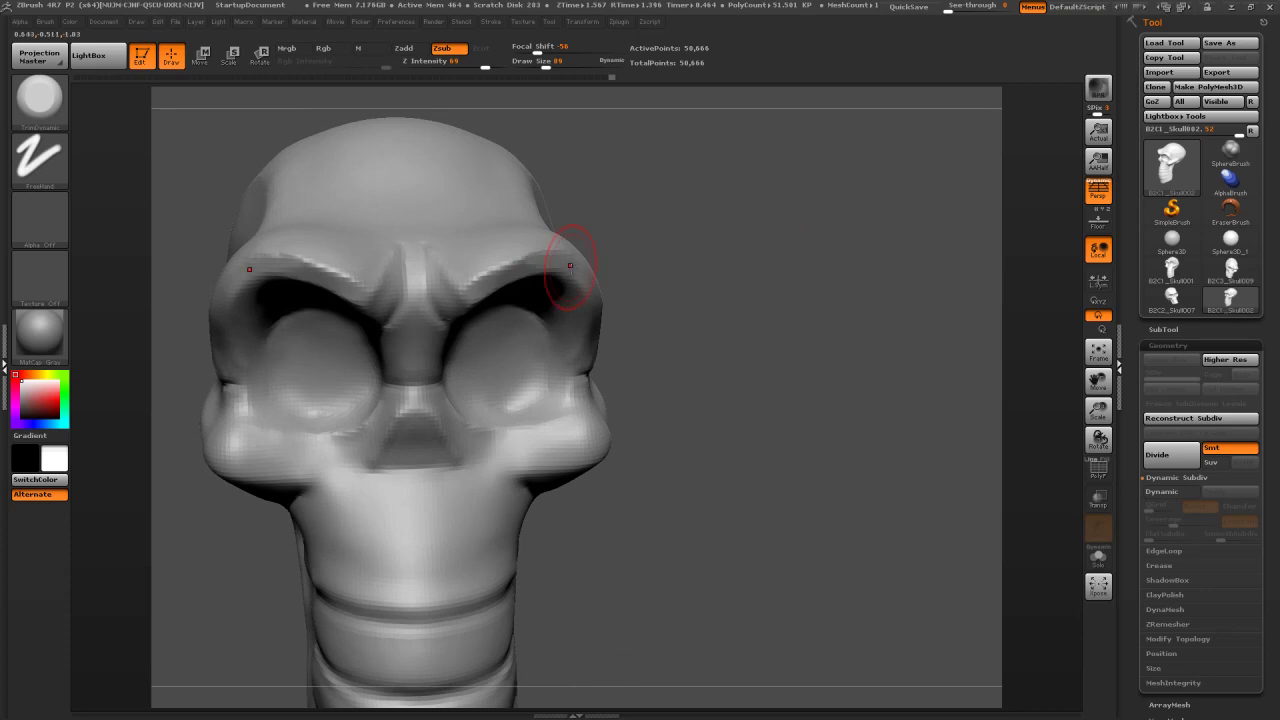
Flatten the underside and front faces of the cheekbones into distinct planes
{"action": "left_click_drag", "start_coordinate": [714, 223], "coordinate": [537, 300]}
{"action": "left_click_drag", "start_coordinate": [693, 355], "coordinate": [737, 457]}
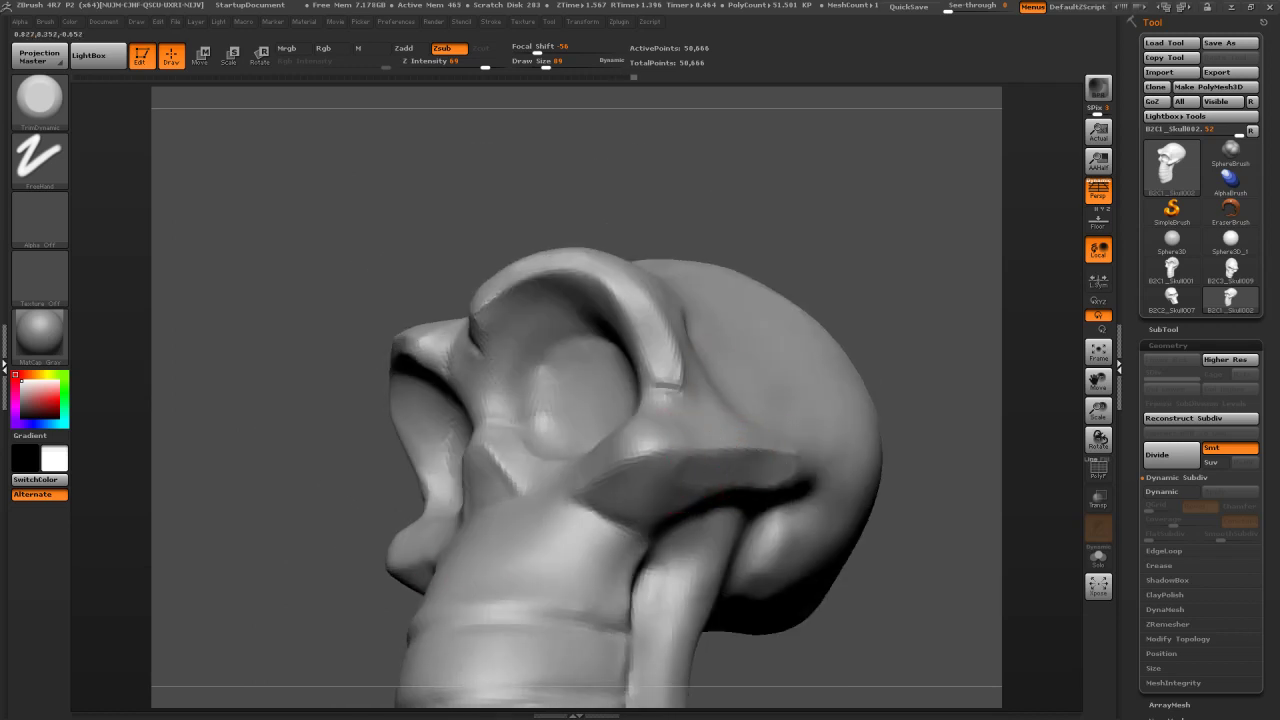
{"action": "key", "text": "shift"}
{"action": "right_click_drag", "start_coordinate": [668, 476], "coordinate": [588, 443]}
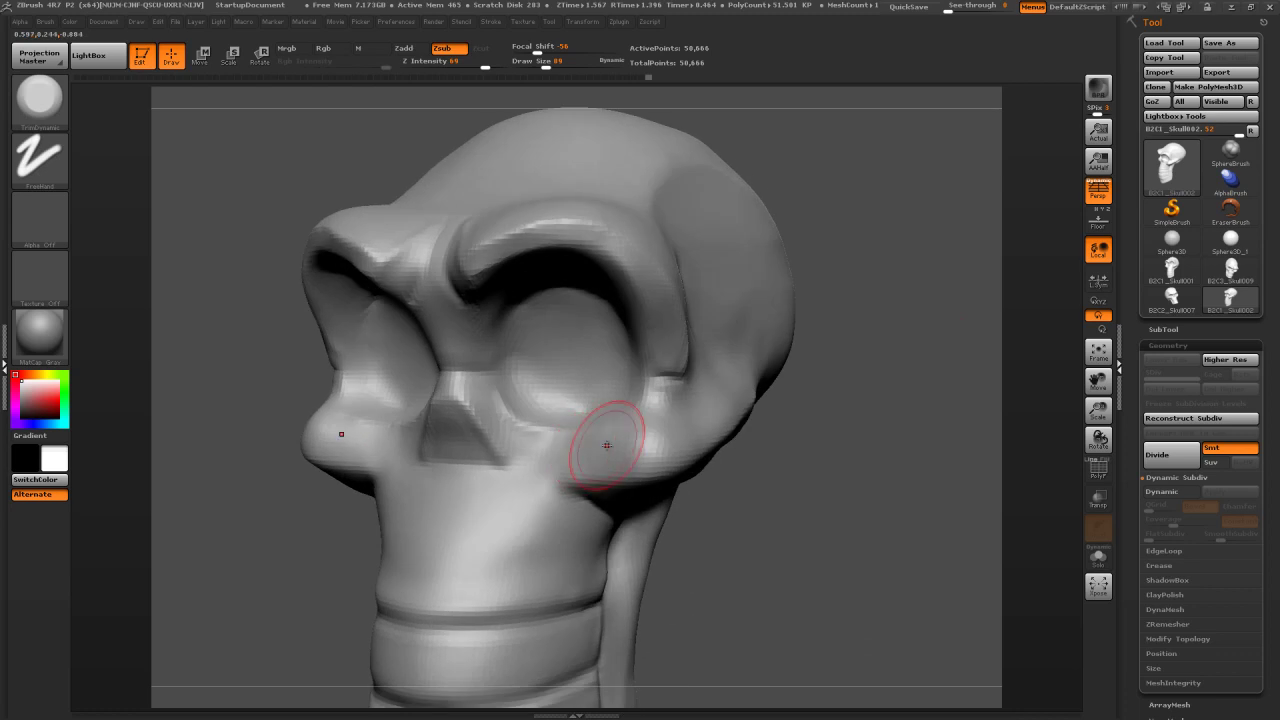
{"action": "left_click_drag", "start_coordinate": [651, 444], "coordinate": [653, 447]}
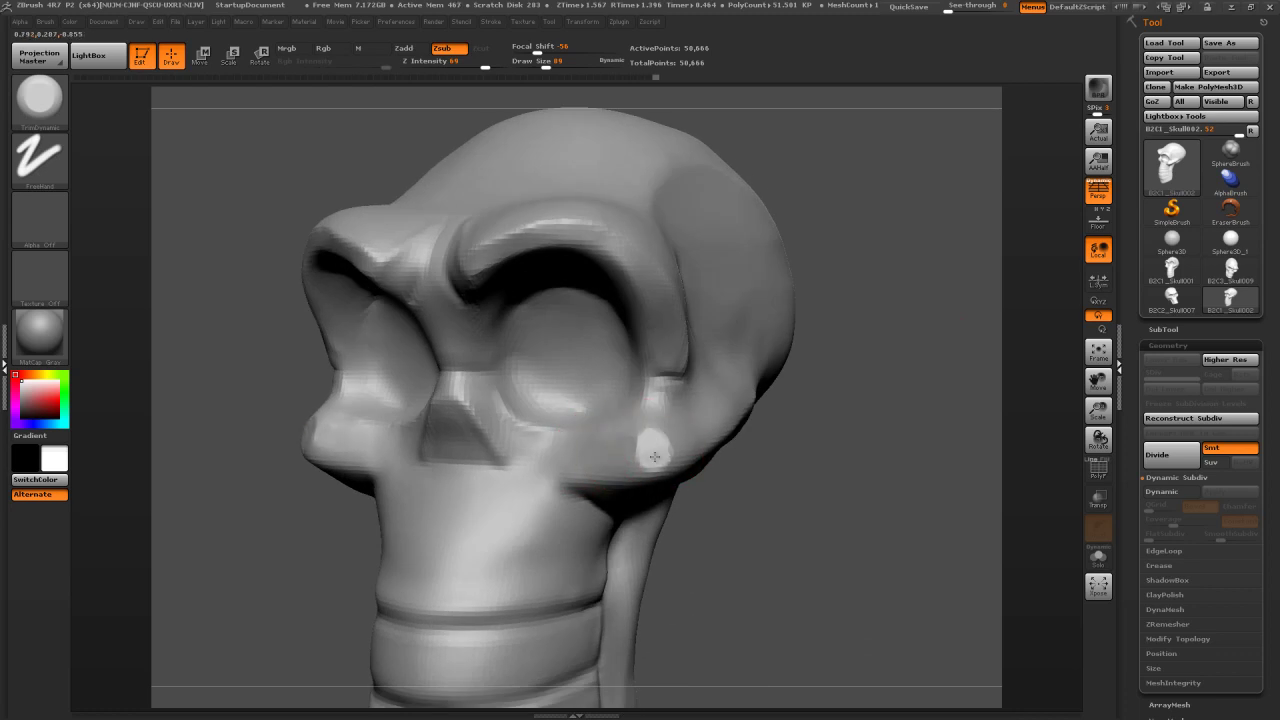
{"action": "right_click_drag", "start_coordinate": [679, 463], "coordinate": [753, 423]}
{"action": "left_click_drag", "start_coordinate": [700, 435], "coordinate": [658, 436]}
Enlarge the brush to a draw size of 122 and flatten the underside of the chin and lower jaw
{"action": "mouse_move", "coordinate": [585, 464]}
{"action": "right_mouse_down"}
{"action": "mouse_move", "coordinate": [957, 430]}
{"action": "mouse_move", "coordinate": [917, 380]}
{"action": "mouse_move", "coordinate": [985, 400]}
{"action": "mouse_move", "coordinate": [904, 411]}
{"action": "right_mouse_up"}
{"action": "mouse_move", "coordinate": [904, 411]}
{"action": "left_mouse_down"}
{"action": "mouse_move", "coordinate": [881, 463]}
{"action": "mouse_move", "coordinate": [590, 393]}
{"action": "mouse_move", "coordinate": [610, 335]}
{"action": "mouse_move", "coordinate": [600, 290]}
{"action": "left_mouse_up"}
{"action": "key", "text": "bracketright"}
{"action": "mouse_move", "coordinate": [757, 296]}
{"action": "left_mouse_down"}
{"action": "mouse_move", "coordinate": [817, 371]}
{"action": "mouse_move", "coordinate": [909, 286]}
{"action": "left_mouse_up"}
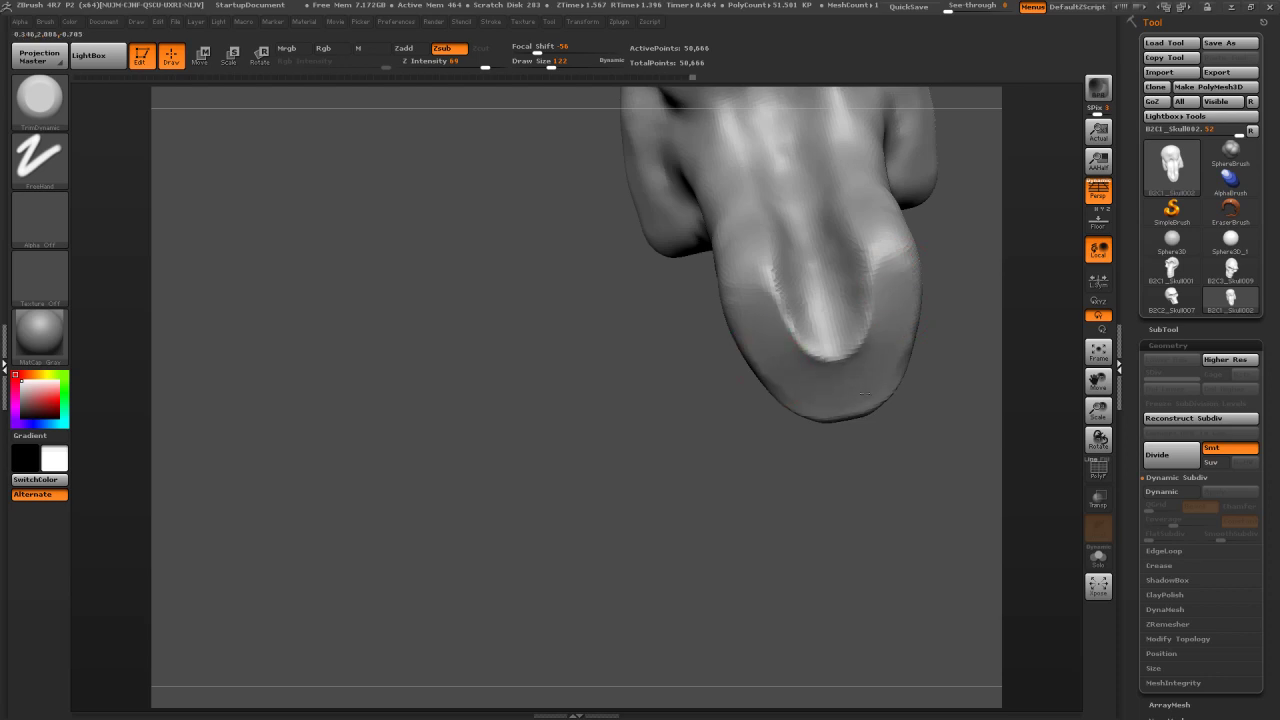
{"action": "left_click_drag", "start_coordinate": [655, 444], "coordinate": [777, 438]}
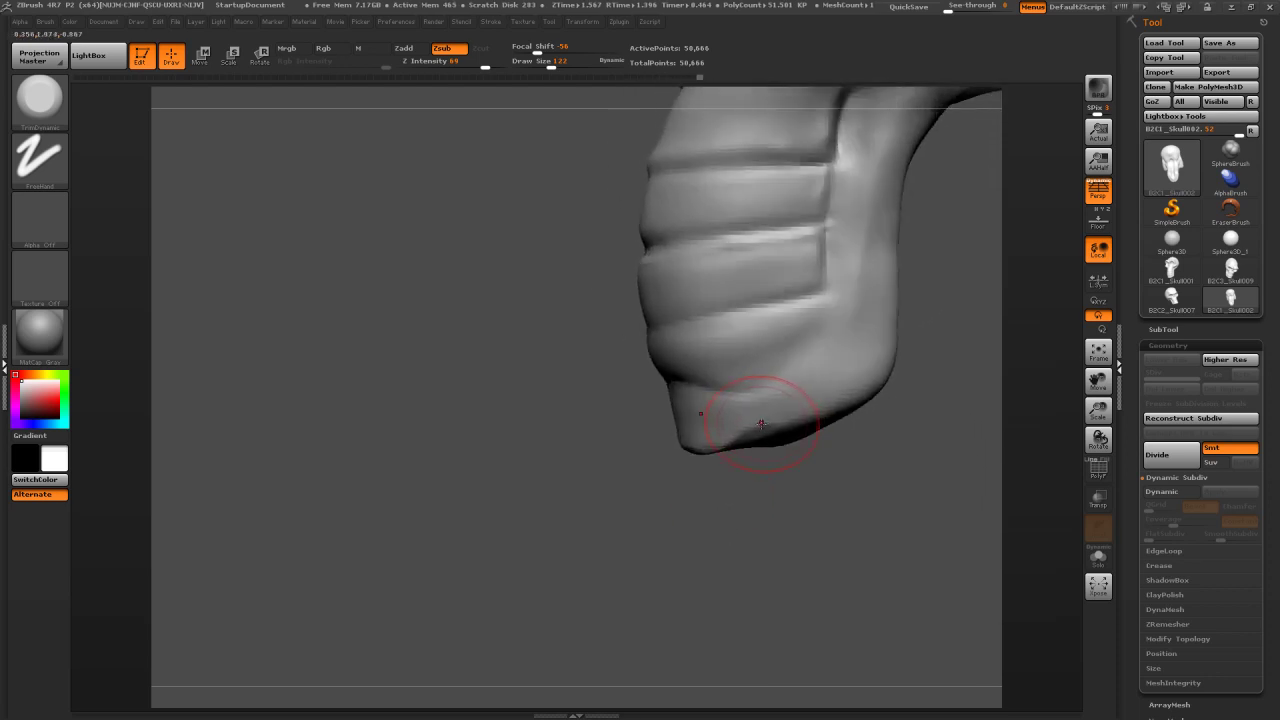
Reshape the lower edge of the chin with a slightly smaller Move brush and smooth it
{"action": "key", "text": "b"}
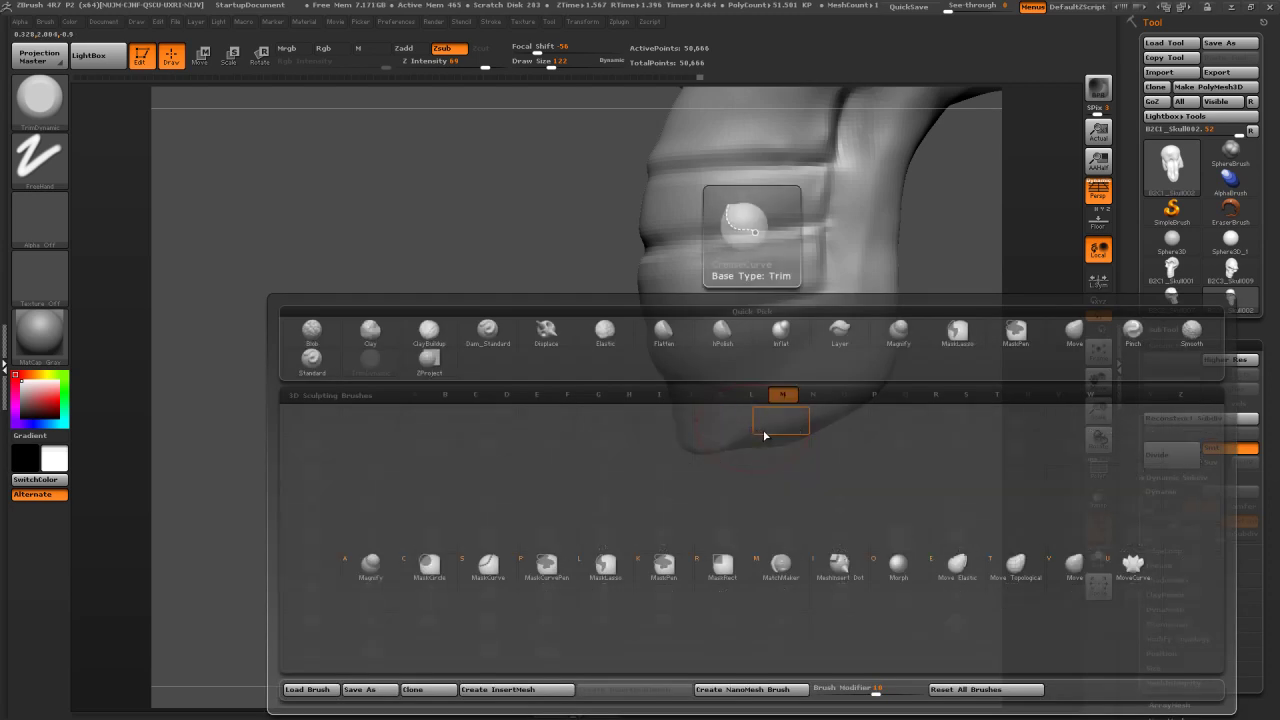
{"action": "key", "text": "m"}
{"action": "key", "text": "v"}
{"action": "key", "text": "s"}
{"action": "left_click_drag", "start_coordinate": [767, 428], "coordinate": [745, 428]}
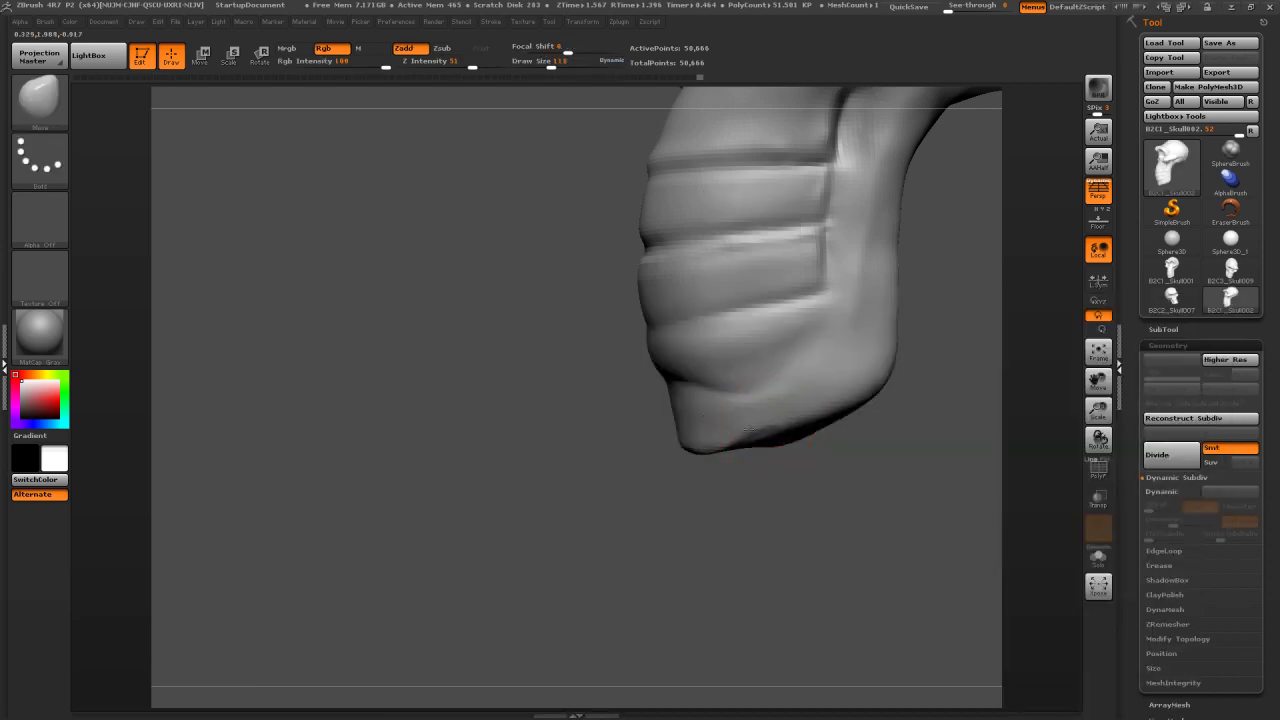
{"action": "left_click_drag", "start_coordinate": [766, 520], "coordinate": [790, 455]}
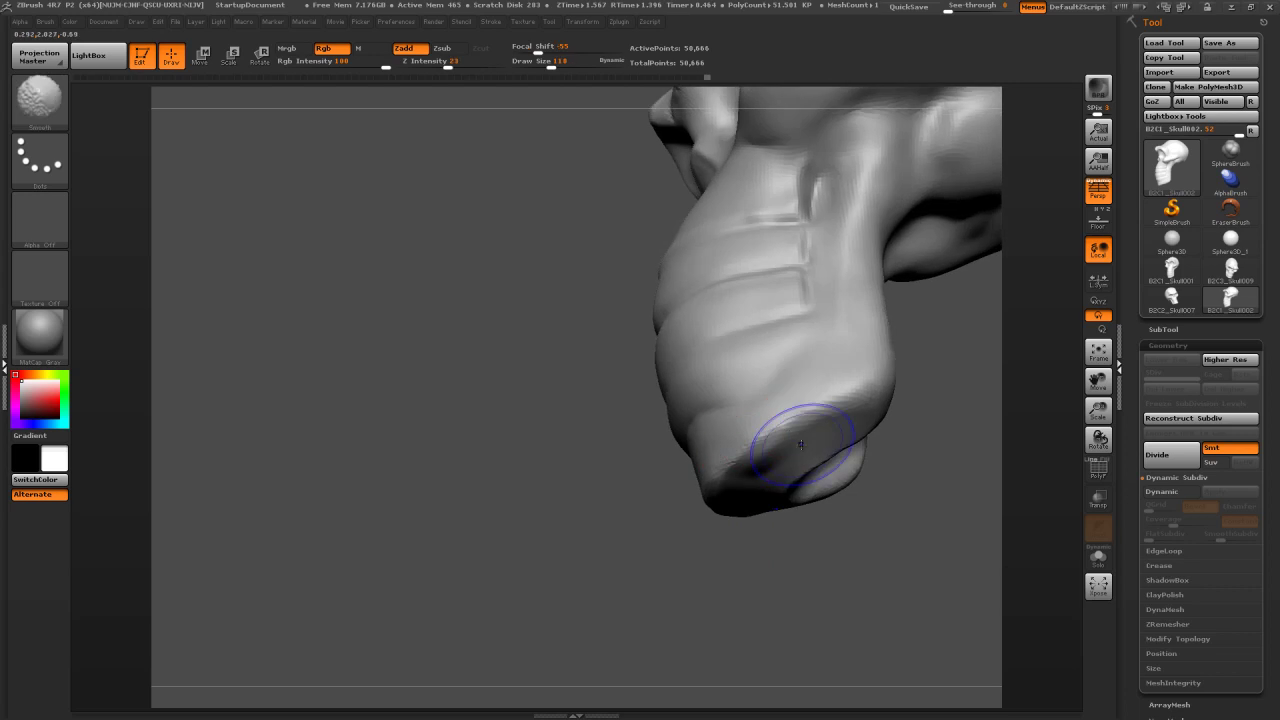
{"action": "key", "text": "shift"}
Switch back to TrimDynamic and flatten planes along the jaw's underside and the rear sides of the jaw
{"action": "key", "text": "b"}
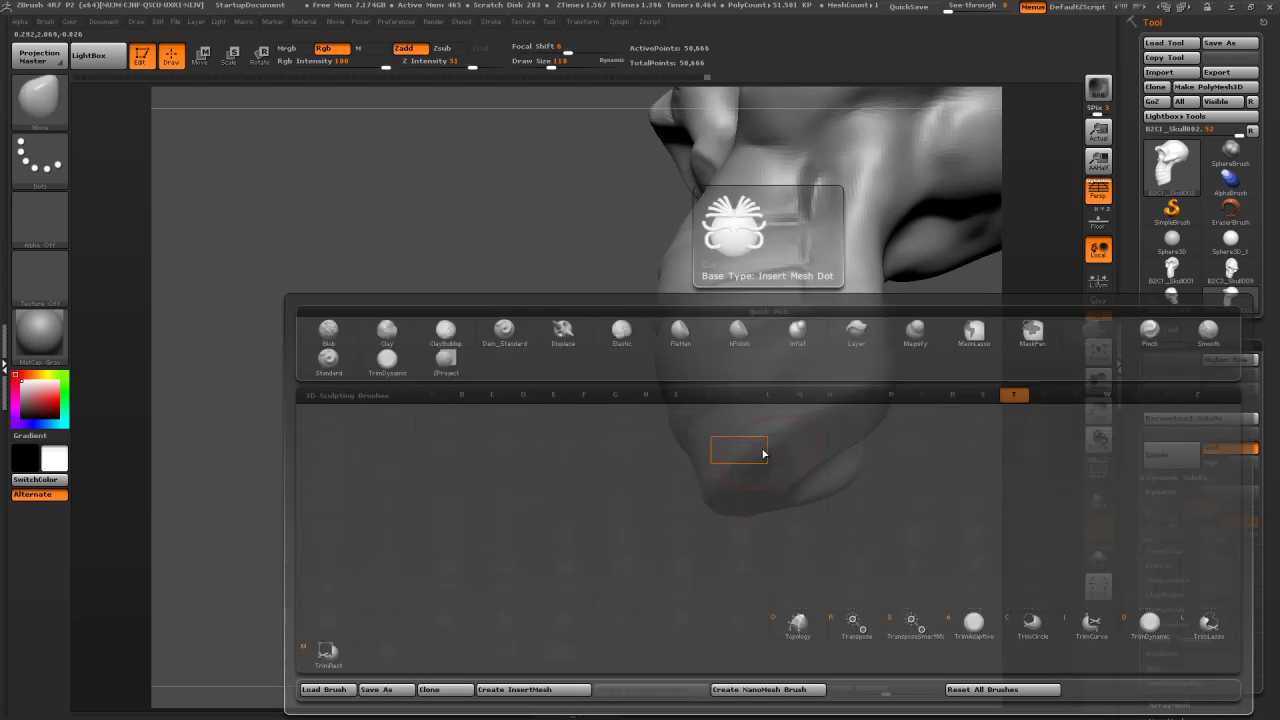
{"action": "key", "text": "t"}
{"action": "key", "text": "d"}
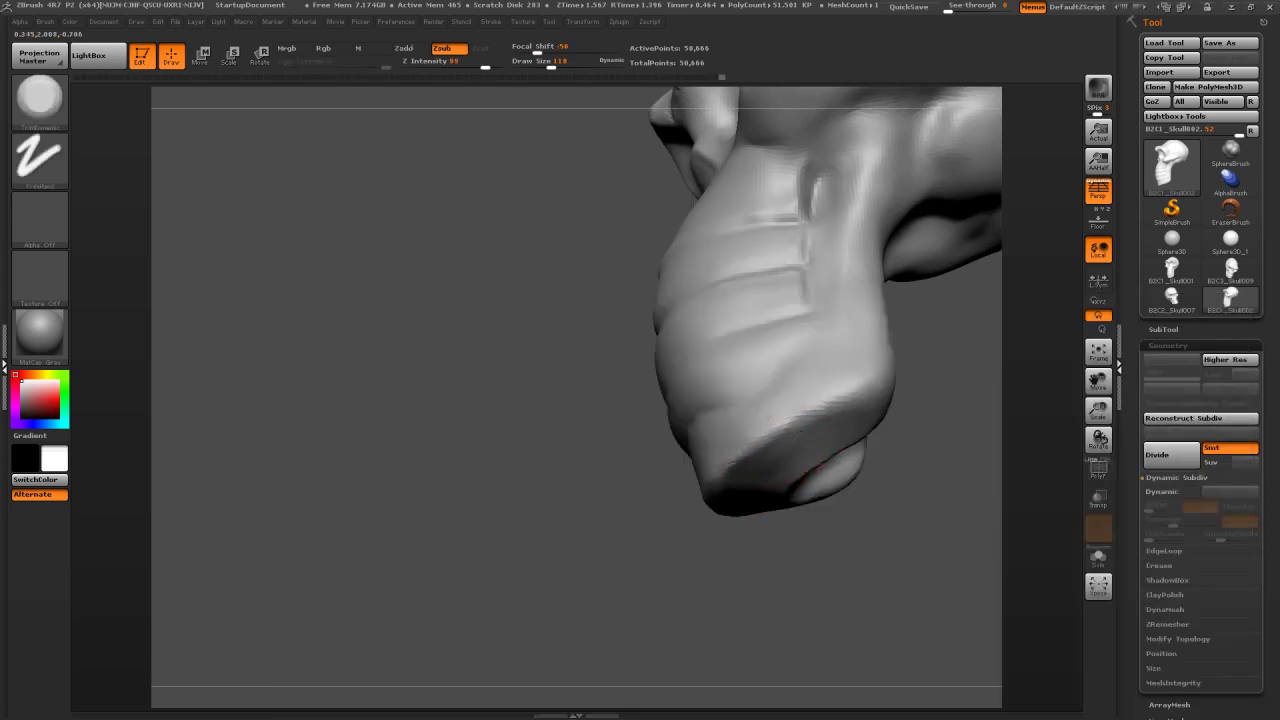
{"action": "mouse_move", "coordinate": [640, 531]}
{"action": "left_mouse_down"}
{"action": "mouse_move", "coordinate": [699, 486]}
{"action": "mouse_move", "coordinate": [720, 490]}
{"action": "mouse_move", "coordinate": [715, 570]}
{"action": "mouse_move", "coordinate": [676, 587]}
{"action": "mouse_move", "coordinate": [789, 577]}
{"action": "mouse_move", "coordinate": [815, 465]}
{"action": "mouse_move", "coordinate": [782, 518]}
{"action": "mouse_move", "coordinate": [709, 526]}
{"action": "mouse_move", "coordinate": [920, 505]}
{"action": "mouse_move", "coordinate": [920, 470]}
{"action": "left_mouse_up"}
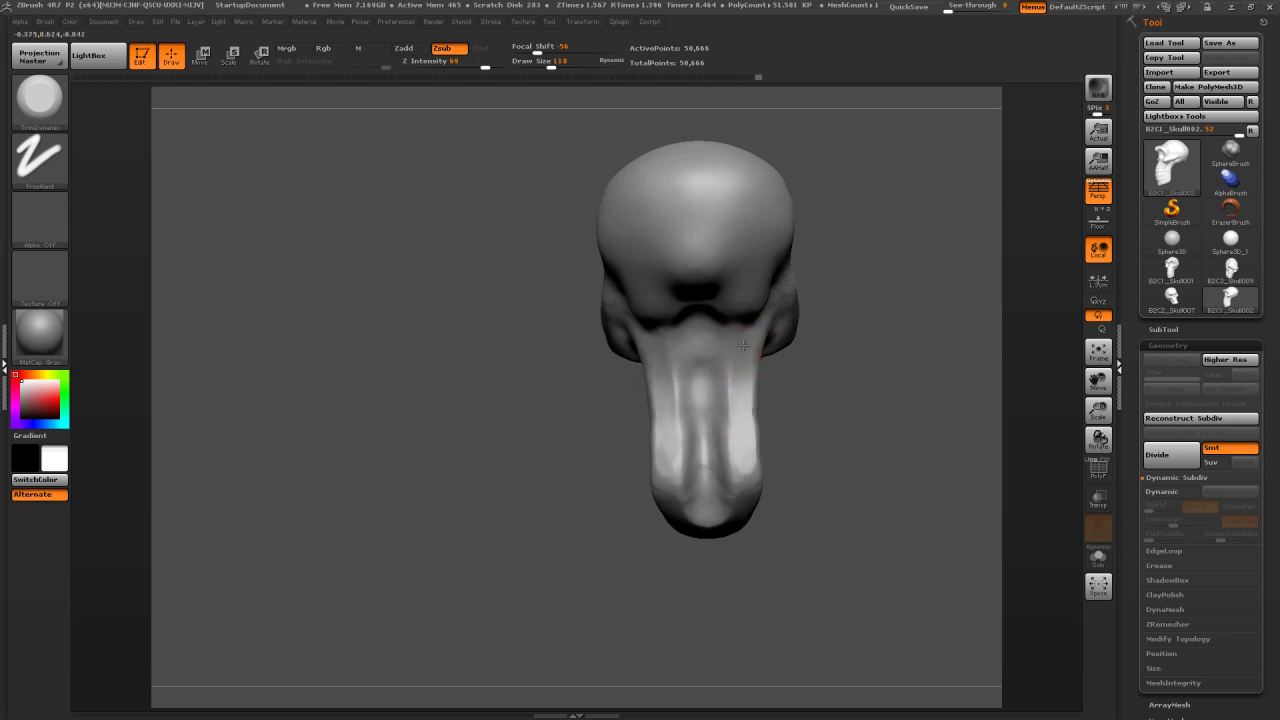
{"action": "left_click_drag", "start_coordinate": [799, 426], "coordinate": [760, 343]}
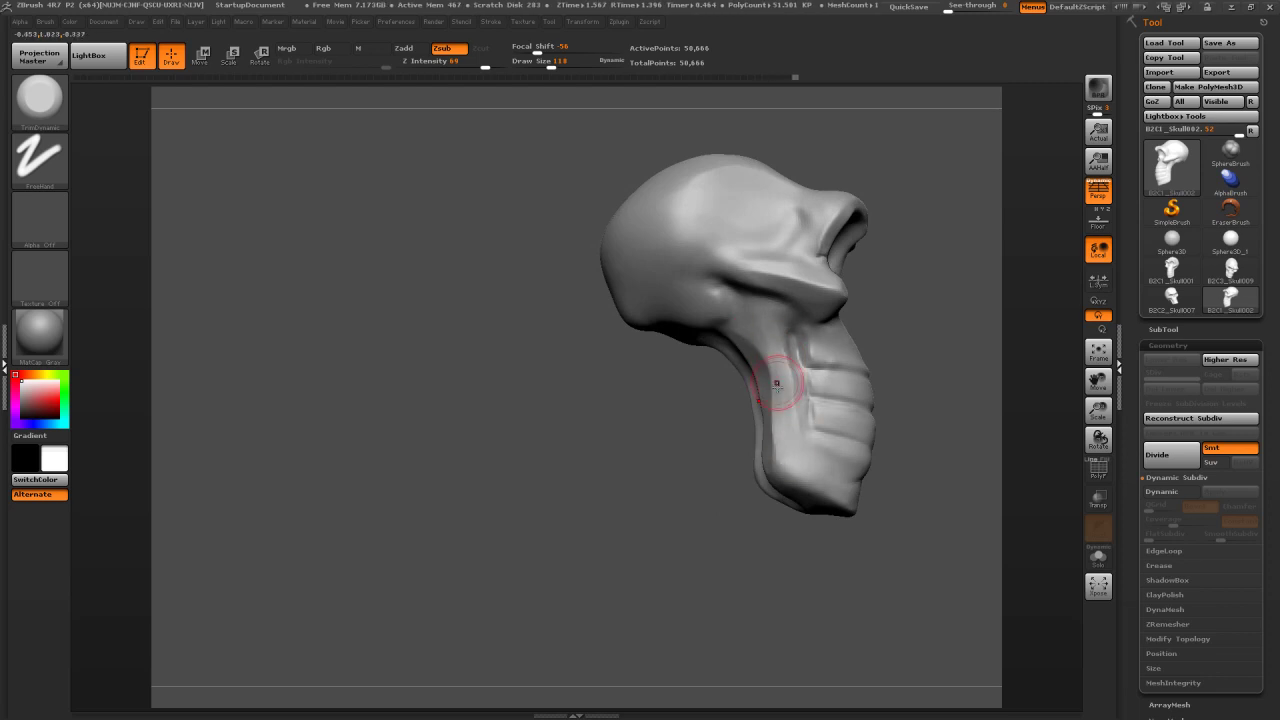
{"action": "left_click_drag", "start_coordinate": [777, 420], "coordinate": [747, 365]}
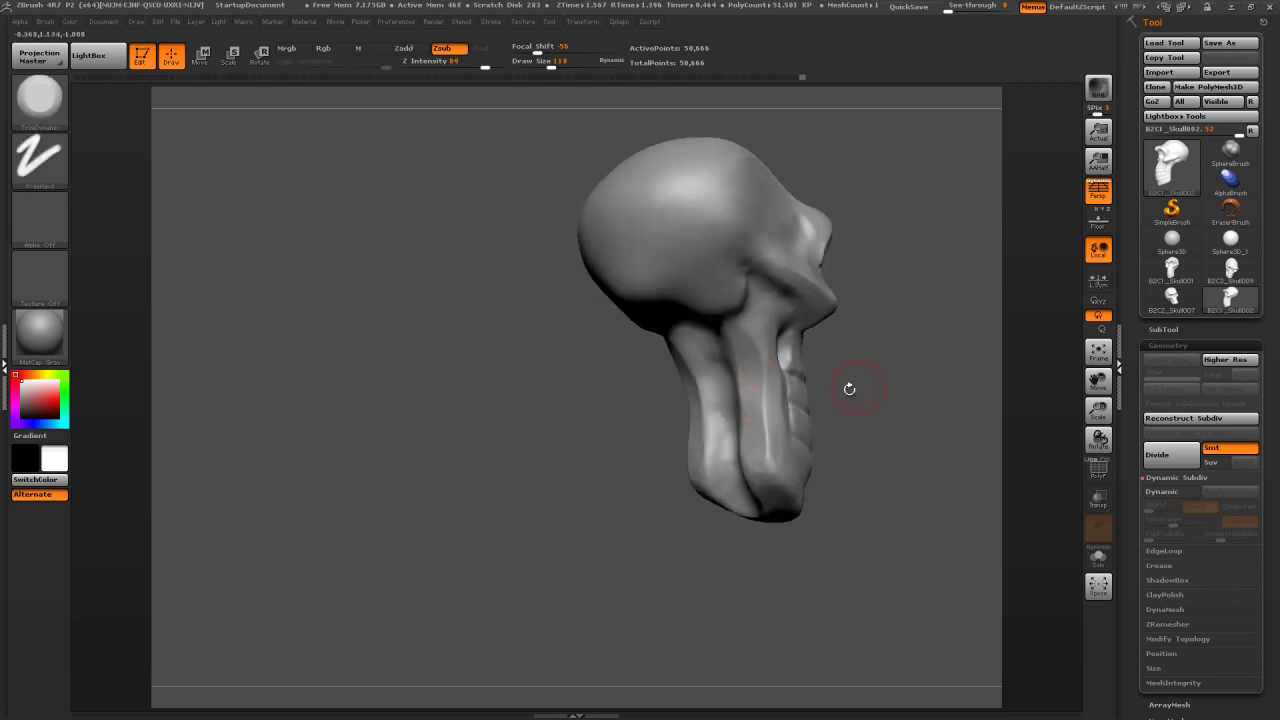
Reshape the rear edge of the jaw up to its junction with the cranium using an enlarged Move brush
{"action": "left_click_drag", "start_coordinate": [787, 423], "coordinate": [846, 366]}
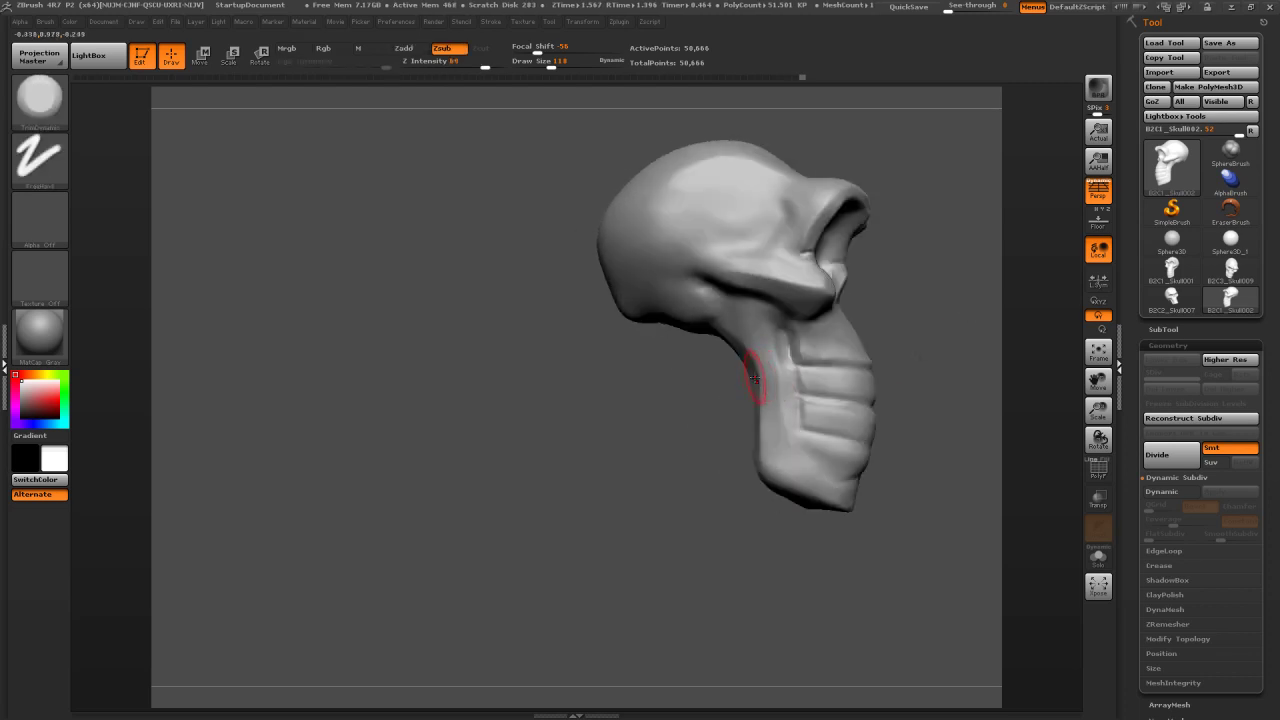
{"action": "key", "text": "b"}
{"action": "key", "text": "m"}
{"action": "key", "text": "v"}
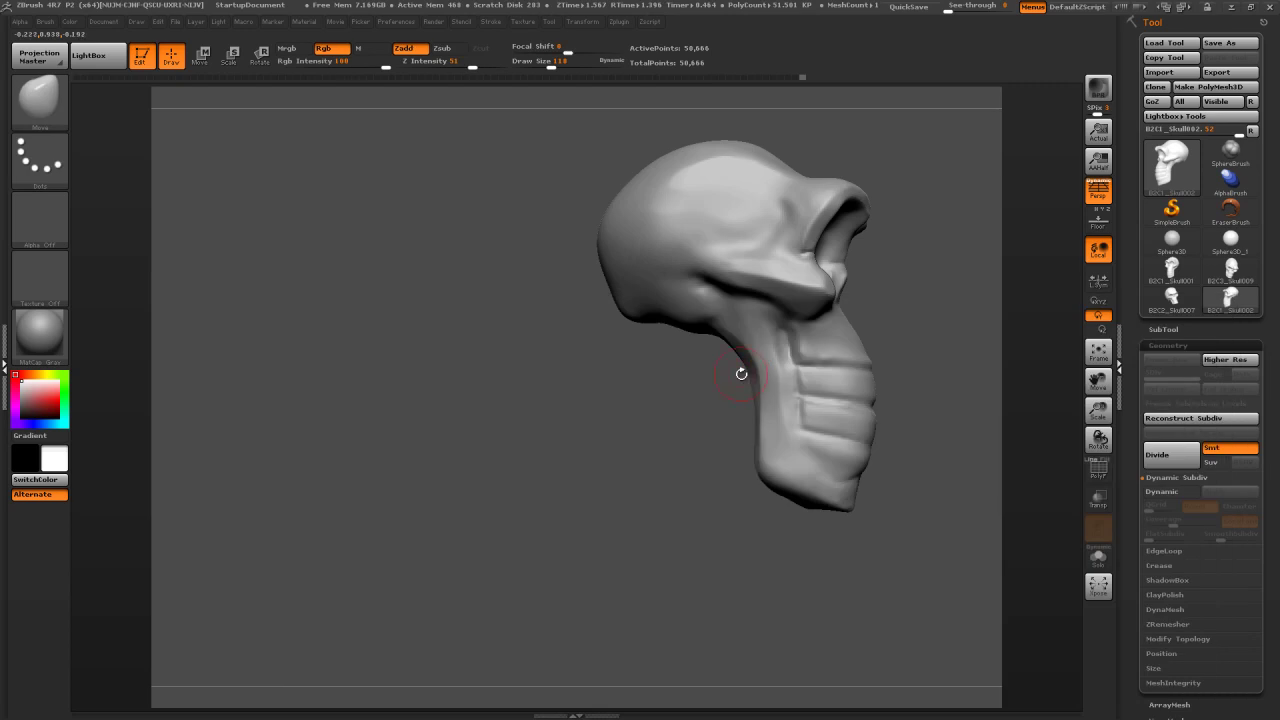
{"action": "key", "text": "s"}
{"action": "left_click_drag", "start_coordinate": [748, 362], "coordinate": [750, 362]}
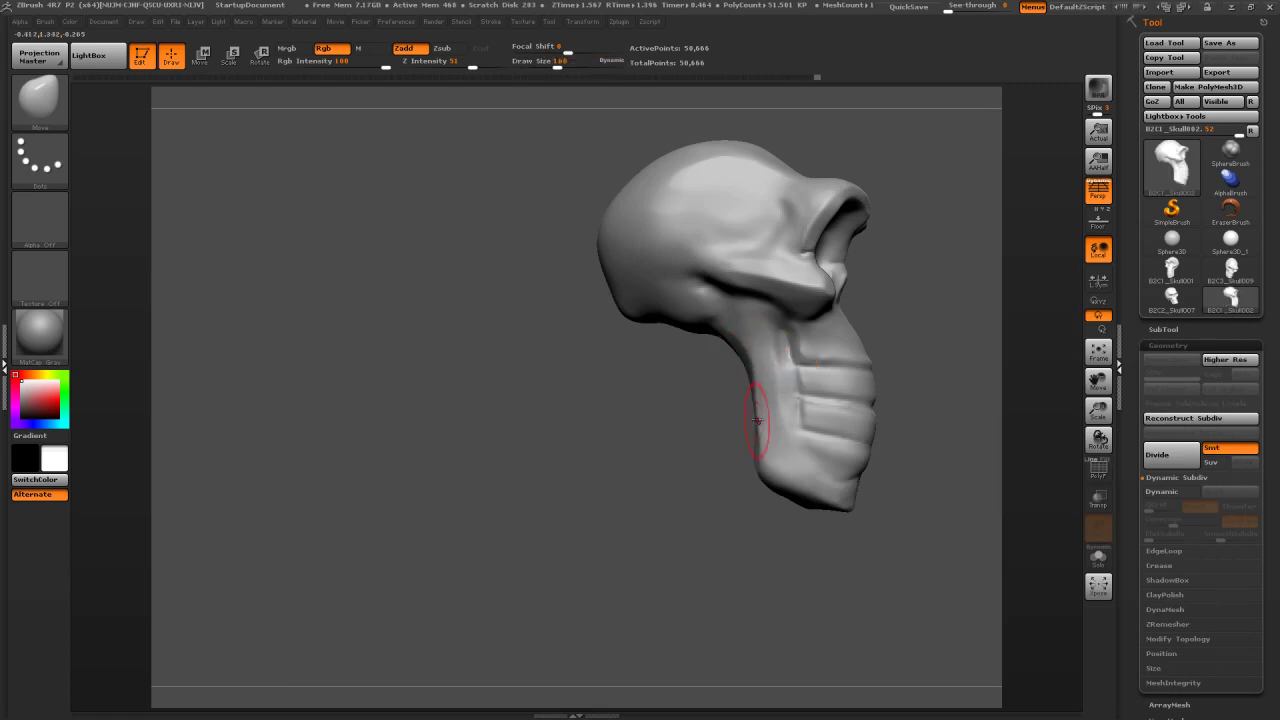
{"action": "mouse_move", "coordinate": [746, 443]}
{"action": "left_mouse_down"}
{"action": "mouse_move", "coordinate": [740, 366]}
{"action": "mouse_move", "coordinate": [664, 424]}
{"action": "left_mouse_up"}
{"action": "mouse_move", "coordinate": [748, 371]}
{"action": "right_mouse_down"}
{"action": "mouse_move", "coordinate": [740, 405]}
{"action": "mouse_move", "coordinate": [750, 318]}
{"action": "right_mouse_up"}
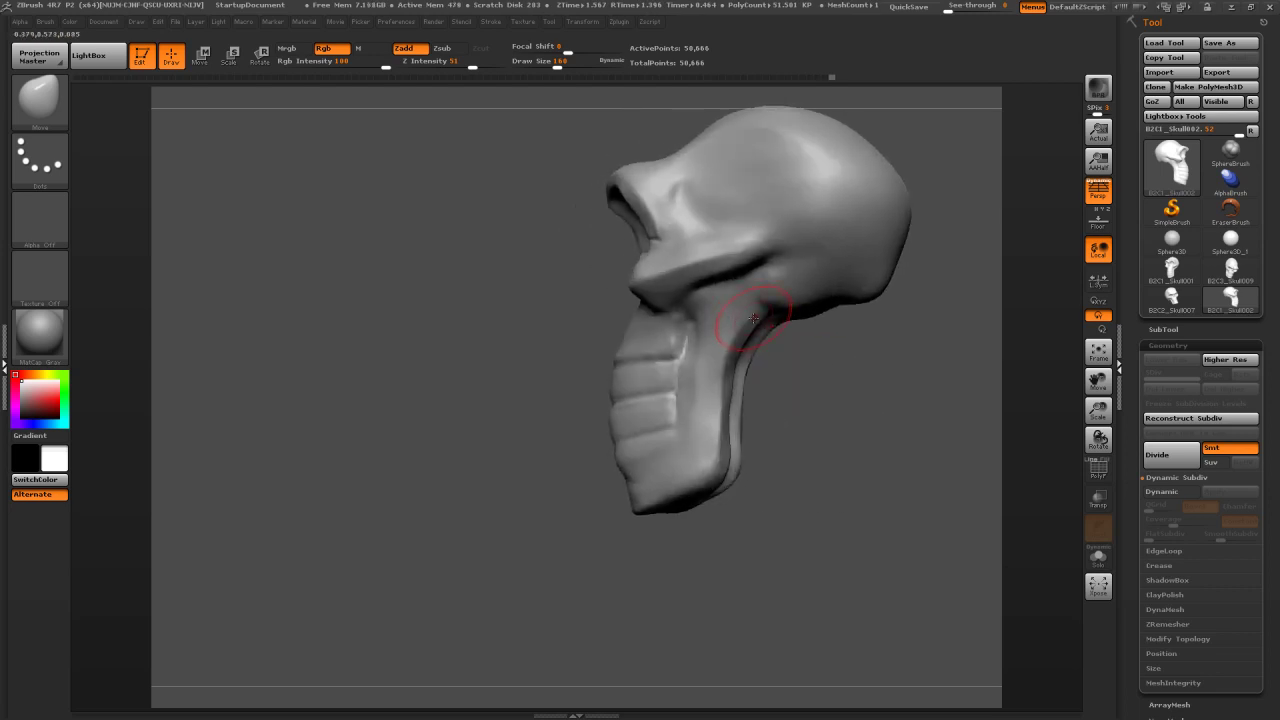
{"action": "key", "text": "s"}
{"action": "left_click_drag", "start_coordinate": [748, 315], "coordinate": [736, 312]}
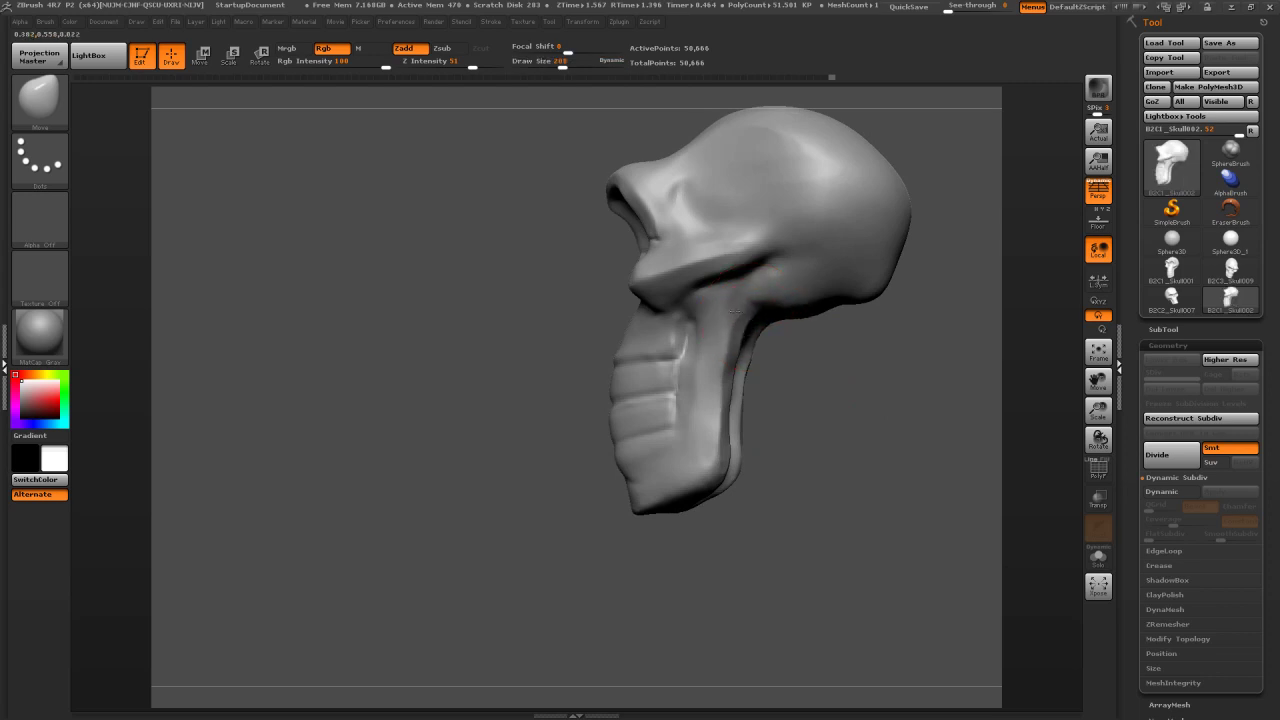
{"action": "right_click_drag", "start_coordinate": [735, 311], "coordinate": [800, 343]}
Set the draw size to 145 and smooth the recessed surface between the two rear jaw planes
{"action": "key", "text": "s"}
{"action": "left_click", "coordinate": [848, 335]}
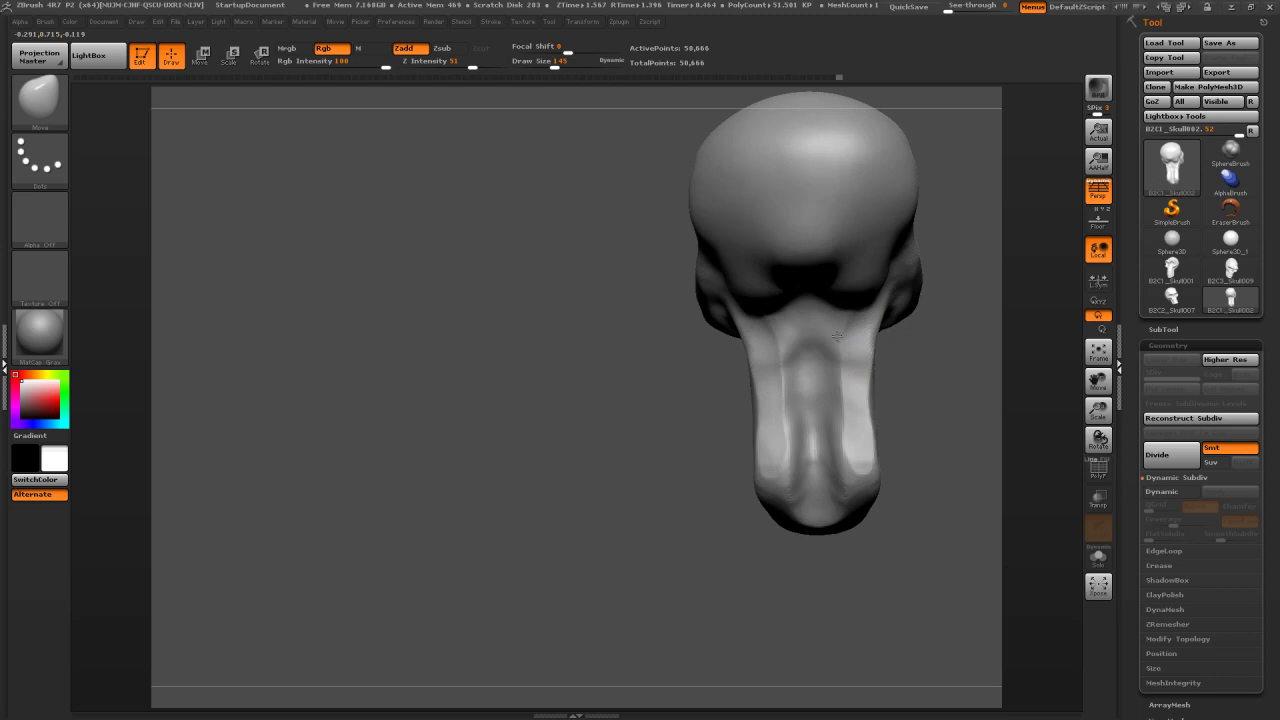
{"action": "key", "text": "shift"}
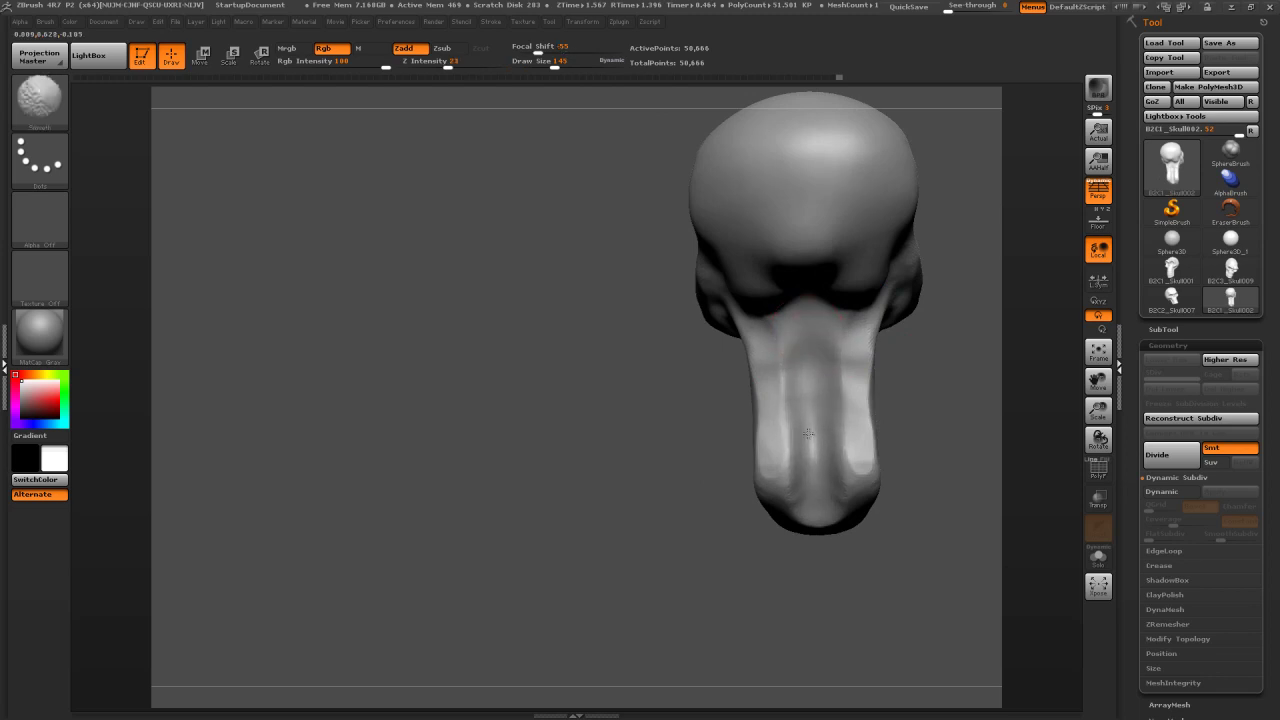
{"action": "mouse_move", "coordinate": [928, 390]}
{"action": "left_mouse_down"}
{"action": "mouse_move", "coordinate": [800, 370]}
{"action": "mouse_move", "coordinate": [953, 356]}
{"action": "left_mouse_up"}
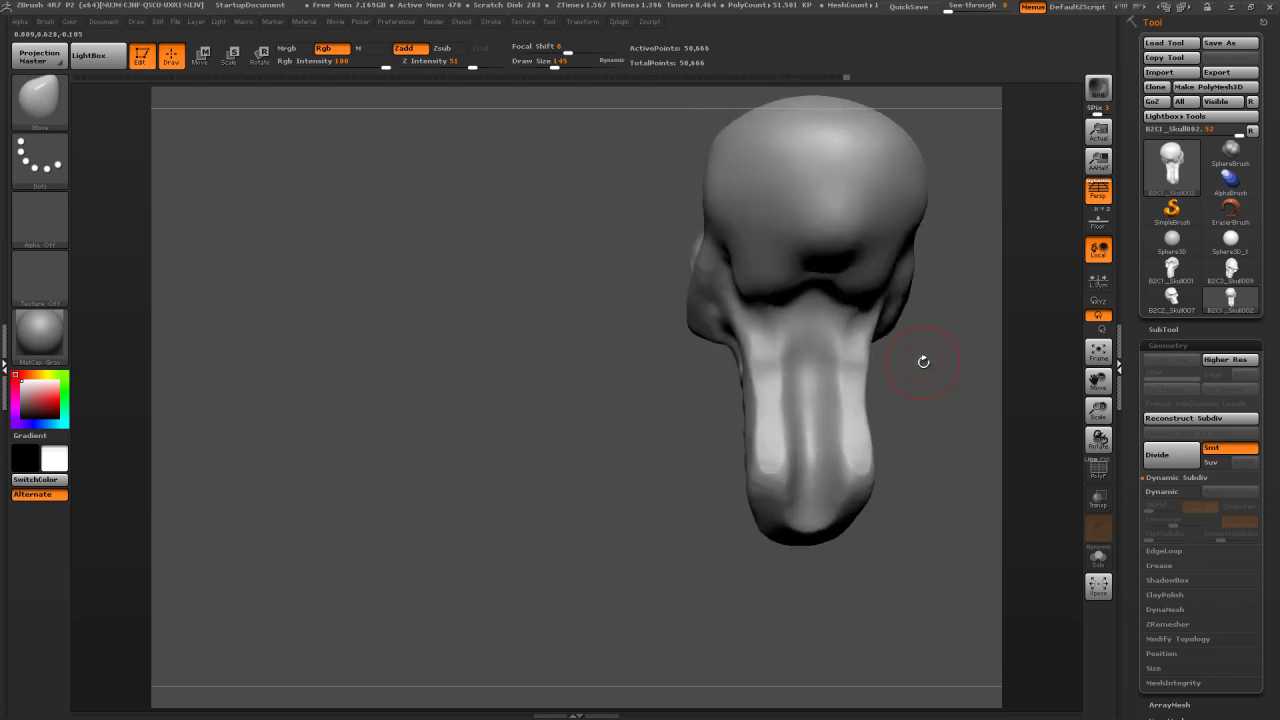
Carve grooves along the inner edges of both rear jaw planes with Dam_Standard at draw size 75
{"action": "key", "text": "b"}
{"action": "key", "text": "d"}
{"action": "key", "text": "s"}
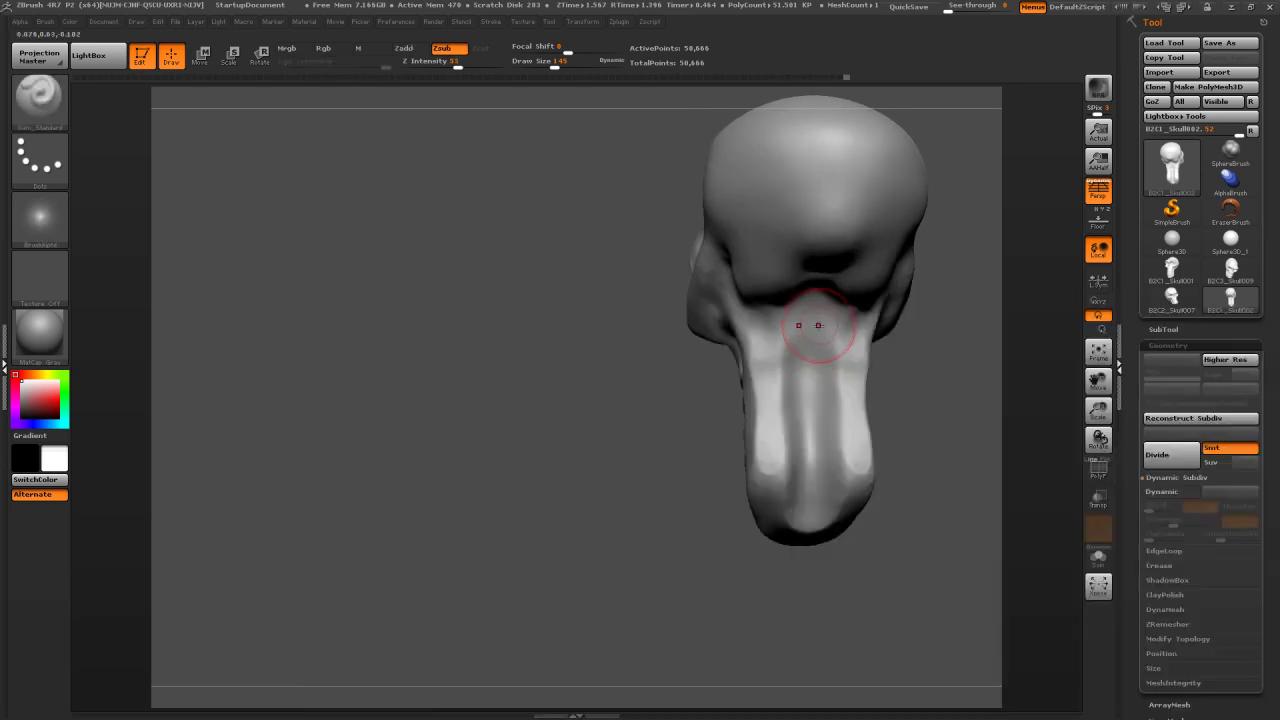
{"action": "key", "text": "s"}
{"action": "mouse_move", "coordinate": [847, 326]}
{"action": "left_mouse_down"}
{"action": "mouse_move", "coordinate": [835, 327]}
{"action": "mouse_move", "coordinate": [848, 444]}
{"action": "left_mouse_up"}
{"action": "left_click_drag", "start_coordinate": [816, 319], "coordinate": [813, 375]}
{"action": "key", "text": "ctrl+z"}
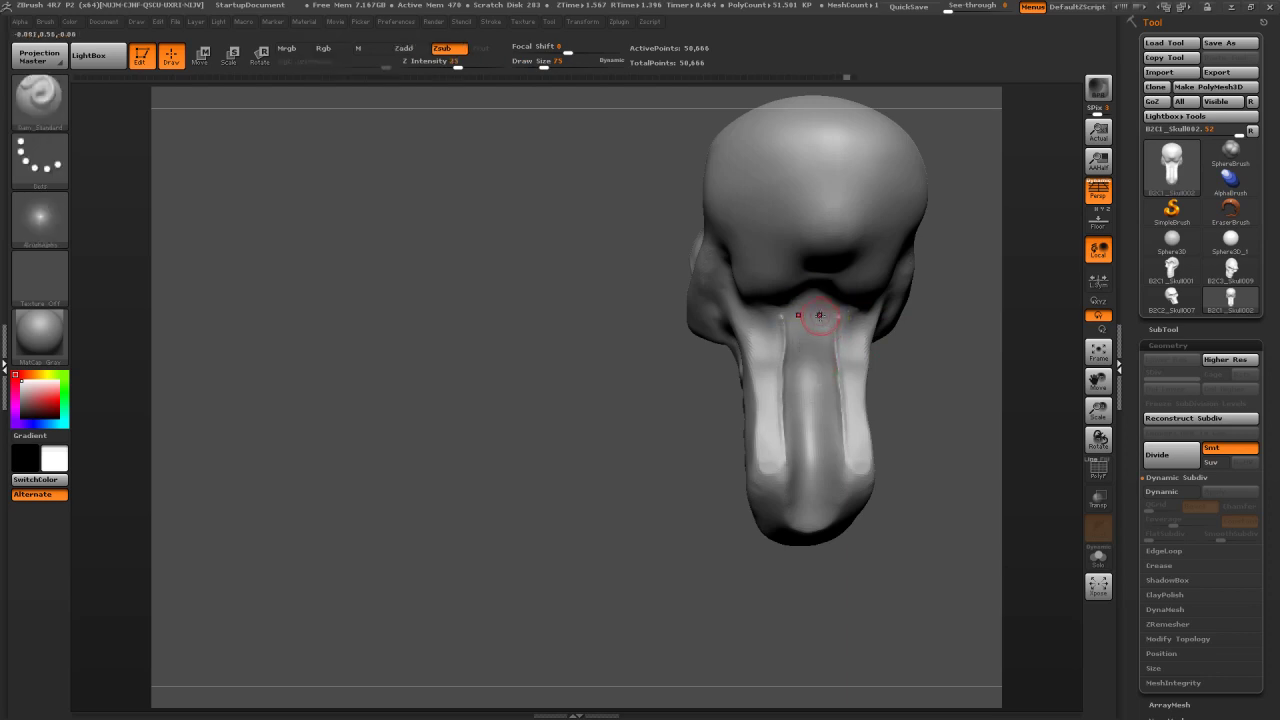
Carve symmetrical grooves along both sides of the central ridge on the back of the jaw, down towards the chin
{"action": "key", "text": "shift"}
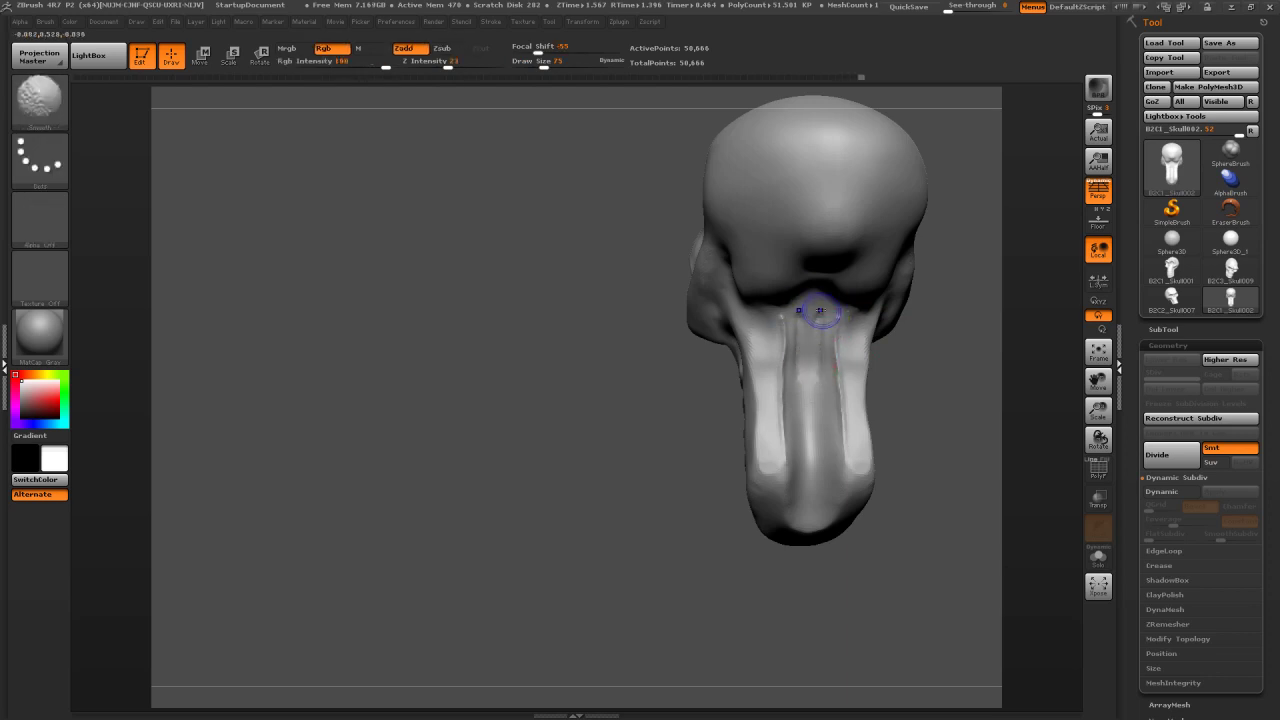
{"action": "left_click_drag", "start_coordinate": [820, 316], "coordinate": [824, 428]}
{"action": "left_click_drag", "start_coordinate": [819, 345], "coordinate": [832, 470]}
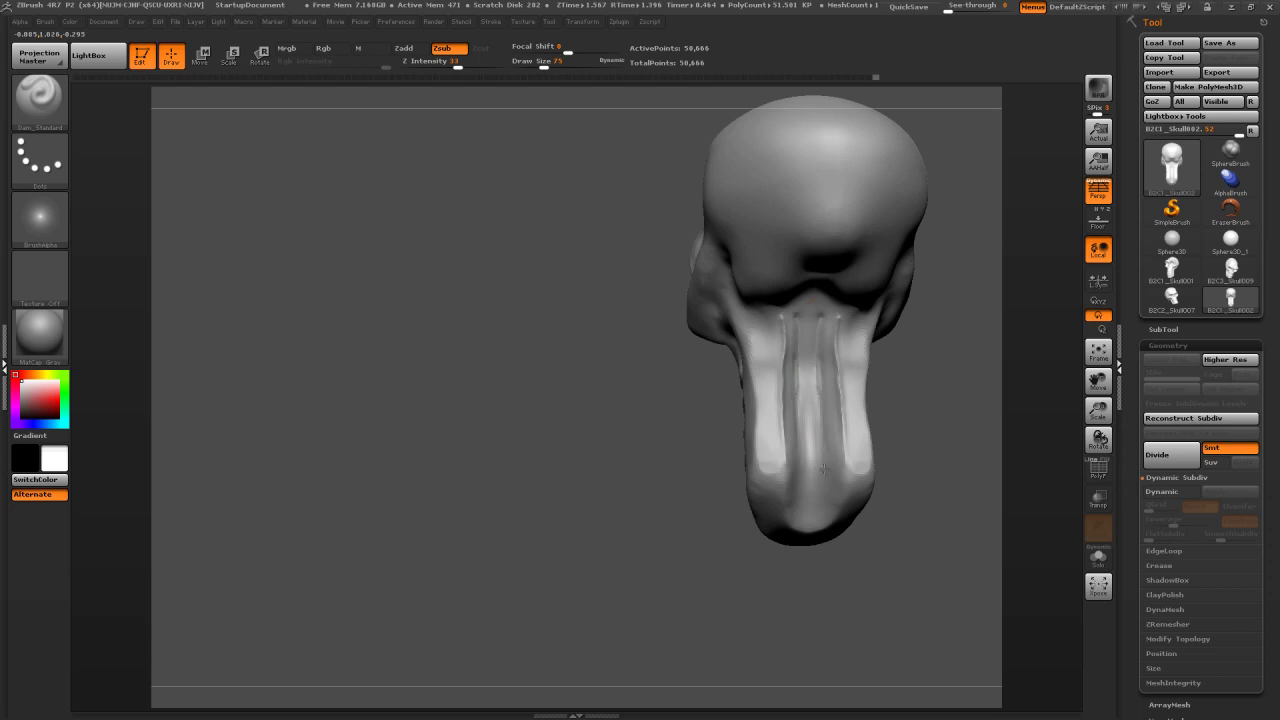
{"action": "left_click_drag", "start_coordinate": [818, 385], "coordinate": [822, 460]}
{"action": "key", "text": "shift"}
{"action": "left_click_drag", "start_coordinate": [977, 420], "coordinate": [823, 429]}
{"action": "key", "text": "alt"}
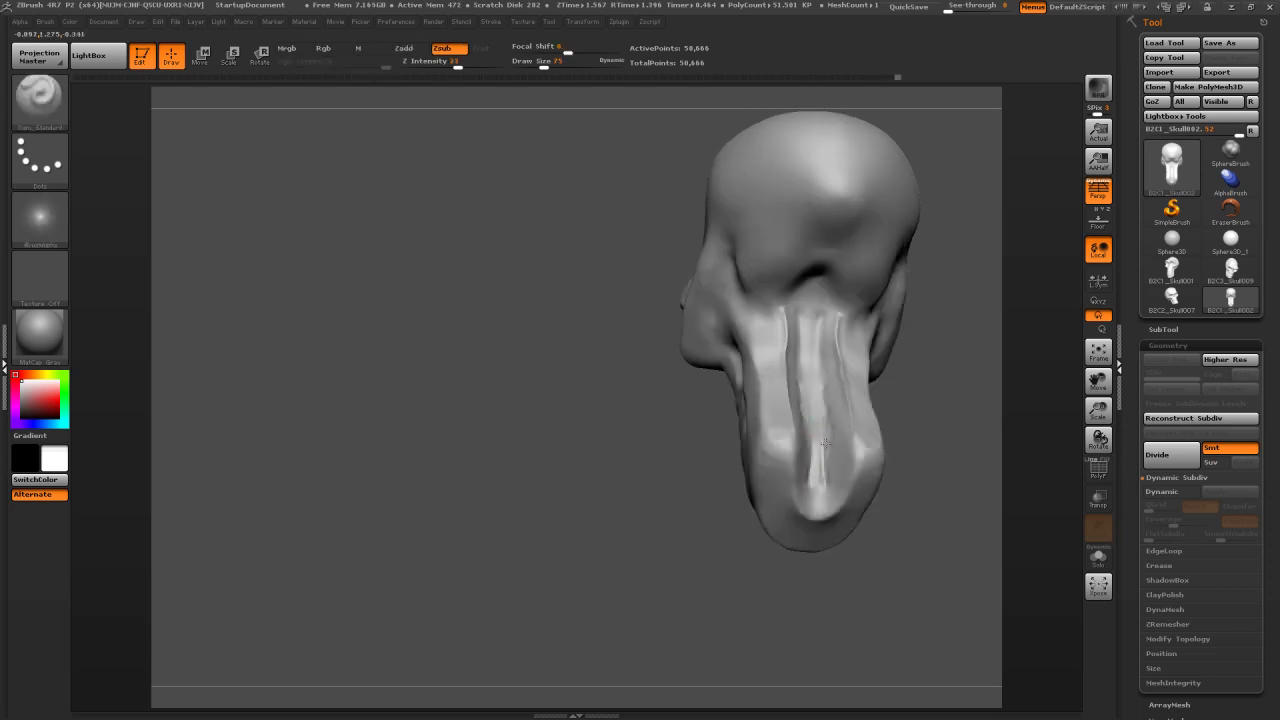
Smooth the central ridge and the carved grooves on the back of the jaw
{"action": "key", "text": "shift"}
{"action": "mouse_move", "coordinate": [829, 483]}
{"action": "left_mouse_down", "text": "shift"}
{"action": "mouse_move", "coordinate": [830, 436]}
{"action": "mouse_move", "coordinate": [817, 504]}
{"action": "mouse_move", "coordinate": [818, 455]}
{"action": "left_mouse_up", "text": "shift"}
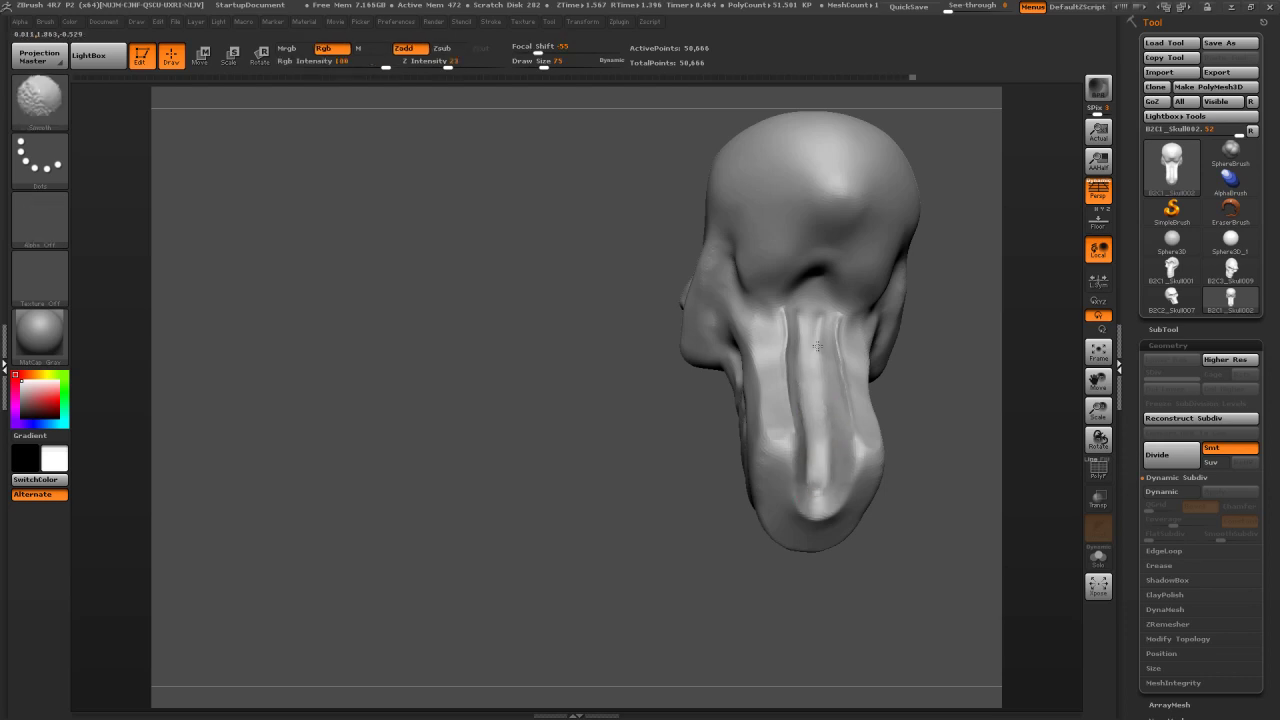
{"action": "right_click_drag", "start_coordinate": [815, 314], "coordinate": [846, 298]}
{"action": "left_click_drag", "start_coordinate": [849, 318], "coordinate": [866, 388], "text": "shift"}
{"action": "mouse_move", "coordinate": [953, 378]}
{"action": "left_mouse_down"}
{"action": "mouse_move", "coordinate": [885, 393]}
{"action": "mouse_move", "coordinate": [770, 385]}
{"action": "mouse_move", "coordinate": [895, 393]}
{"action": "mouse_move", "coordinate": [820, 378]}
{"action": "mouse_move", "coordinate": [866, 372]}
{"action": "left_mouse_up"}
Flatten the long rear plane of the jaw with TrimDynamic
{"action": "key", "text": "b"}
{"action": "key", "text": "t"}
{"action": "key", "text": "d"}
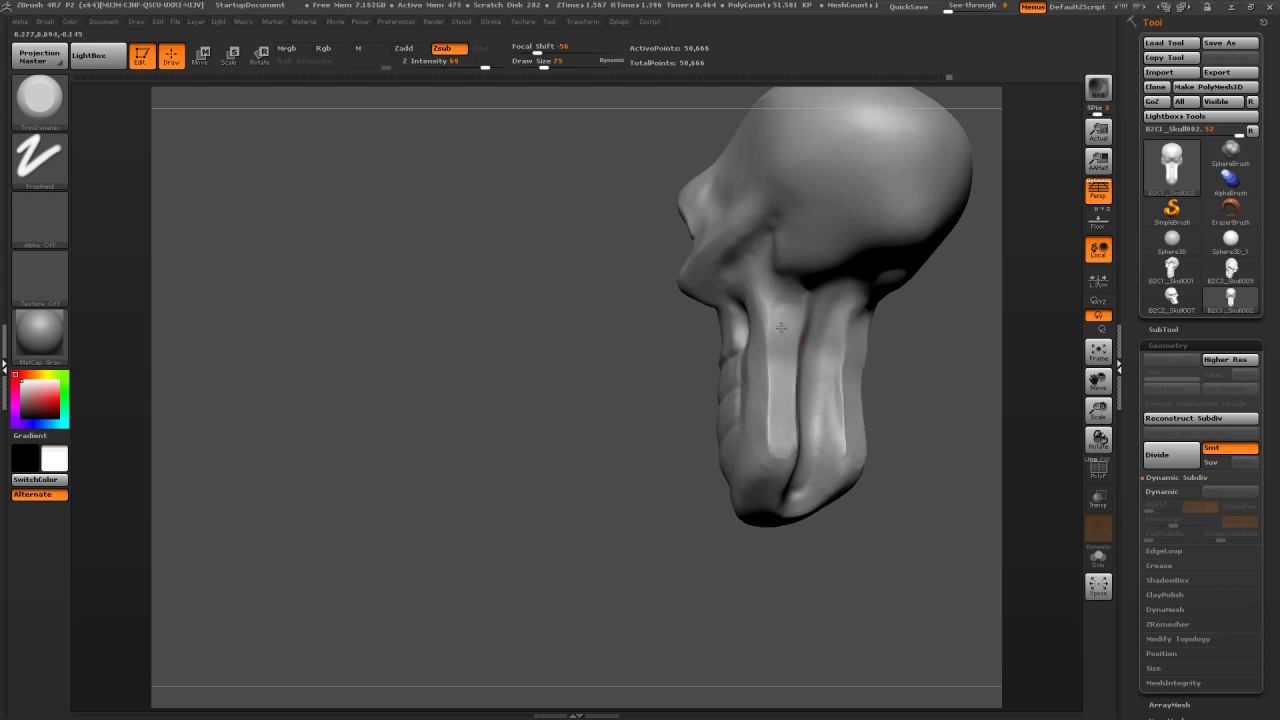
{"action": "left_click_drag", "start_coordinate": [776, 305], "coordinate": [782, 434]}
{"action": "left_click_drag", "start_coordinate": [979, 352], "coordinate": [1068, 343]}
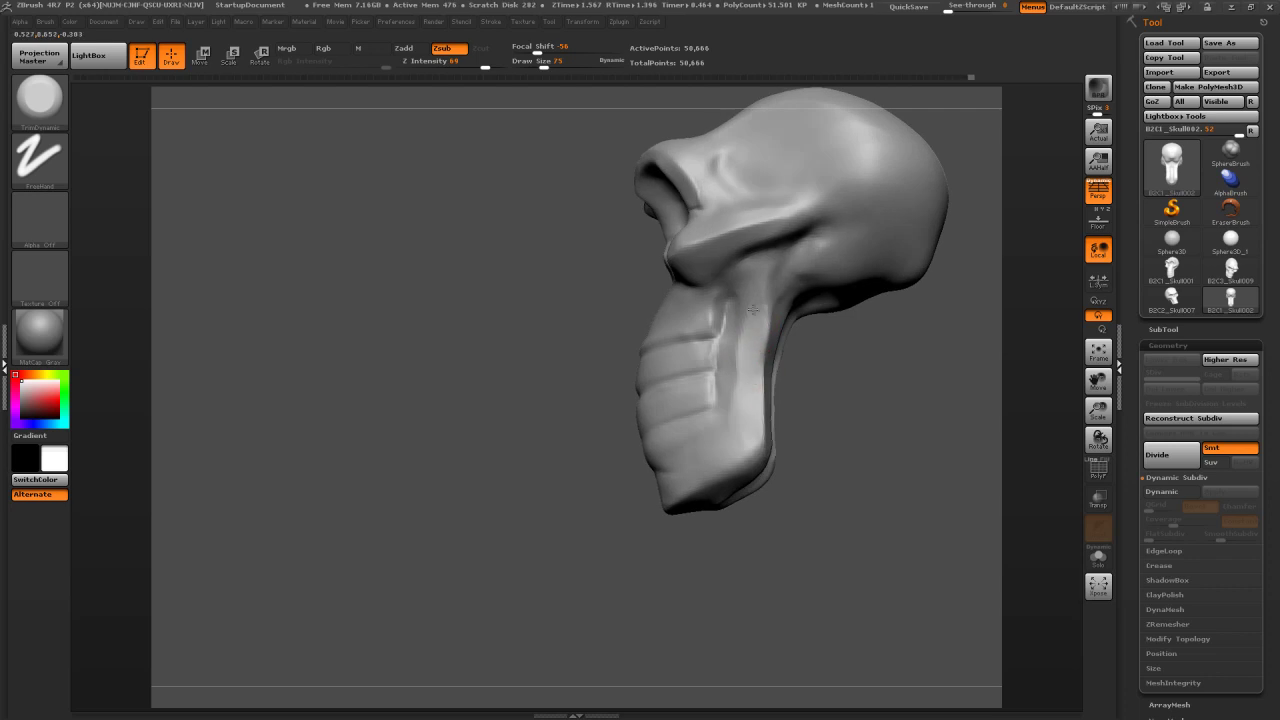
Flatten the lower rear corner and underside edge of the jaw, and lightly smooth them
{"action": "left_click_drag", "start_coordinate": [931, 374], "coordinate": [771, 412]}
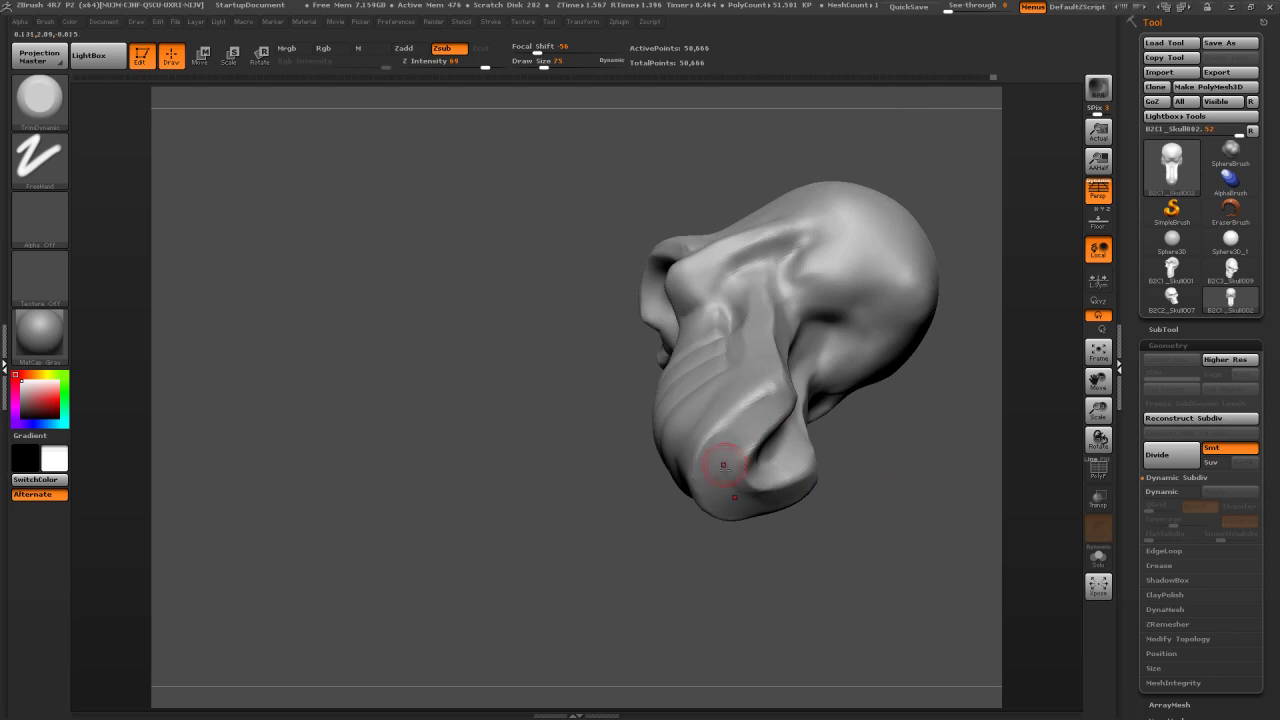
{"action": "mouse_move", "coordinate": [768, 419]}
{"action": "left_mouse_down"}
{"action": "mouse_move", "coordinate": [720, 432]}
{"action": "mouse_move", "coordinate": [817, 395]}
{"action": "left_mouse_up"}
{"action": "left_click_drag", "start_coordinate": [901, 396], "coordinate": [877, 458]}
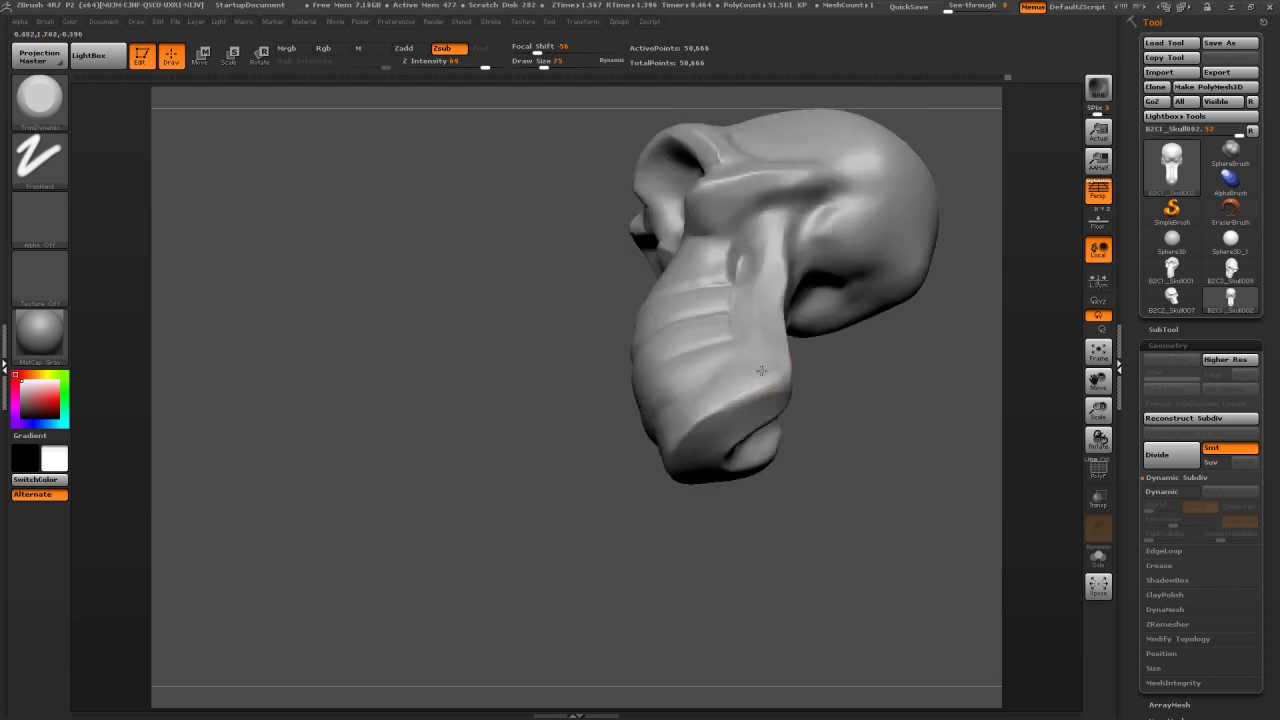
{"action": "key", "text": "shift"}
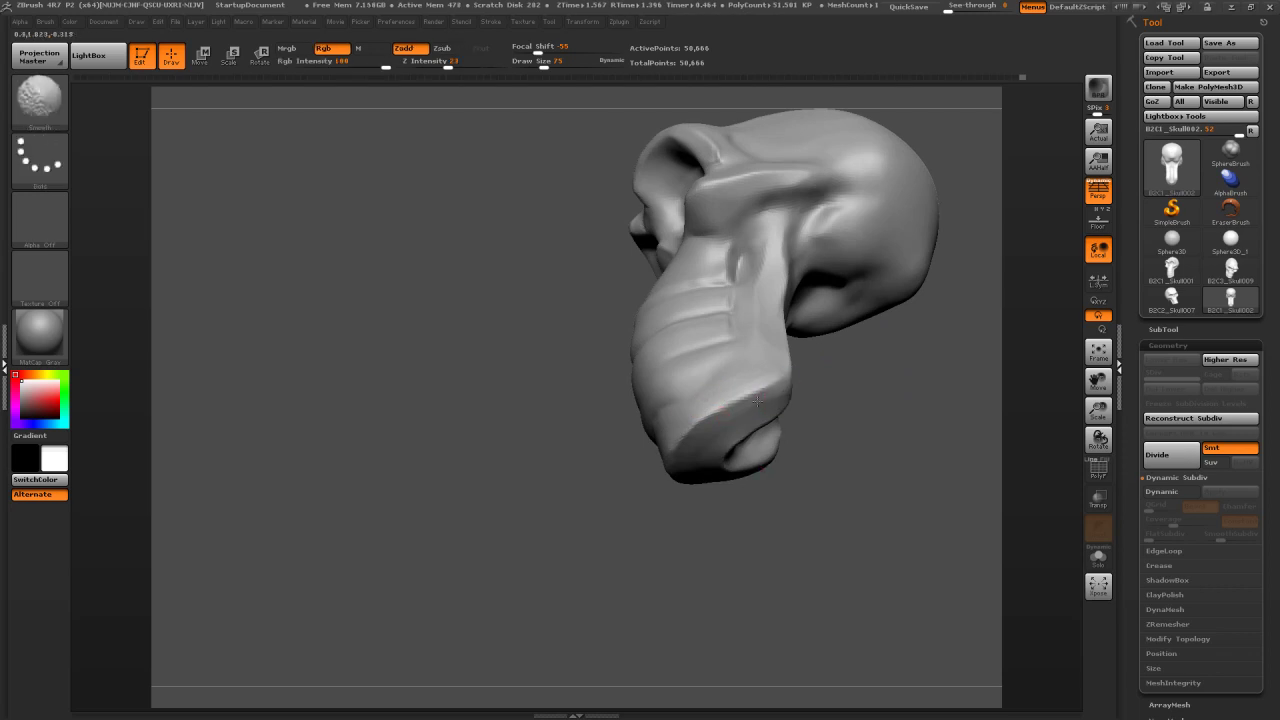
{"action": "mouse_move", "coordinate": [894, 366]}
{"action": "left_mouse_down"}
{"action": "mouse_move", "coordinate": [845, 418]}
{"action": "mouse_move", "coordinate": [802, 384]}
{"action": "left_mouse_up"}
Reshape the side and rear contour of the jaw with the Move brush at draw size 122, and smooth its upper part
{"action": "key", "text": "b"}
{"action": "key", "text": "m"}
{"action": "key", "text": "v"}
{"action": "key", "text": "s"}
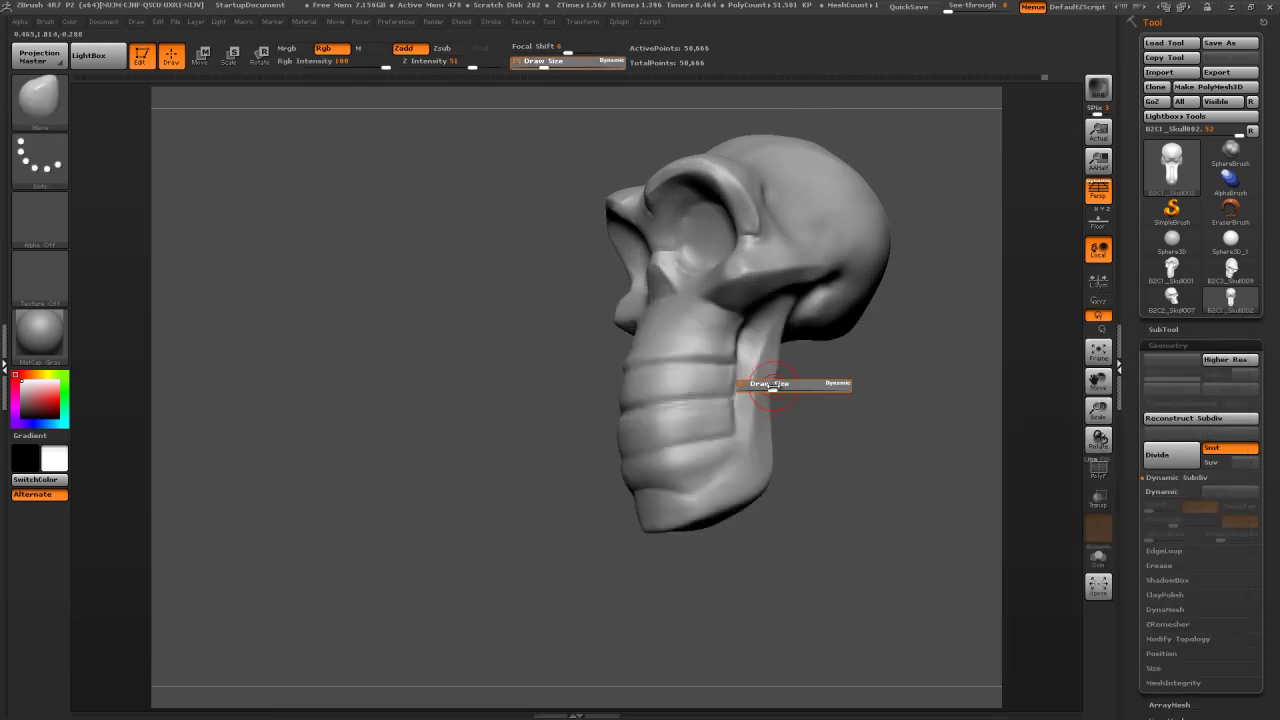
{"action": "left_click_drag", "start_coordinate": [769, 388], "coordinate": [779, 390]}
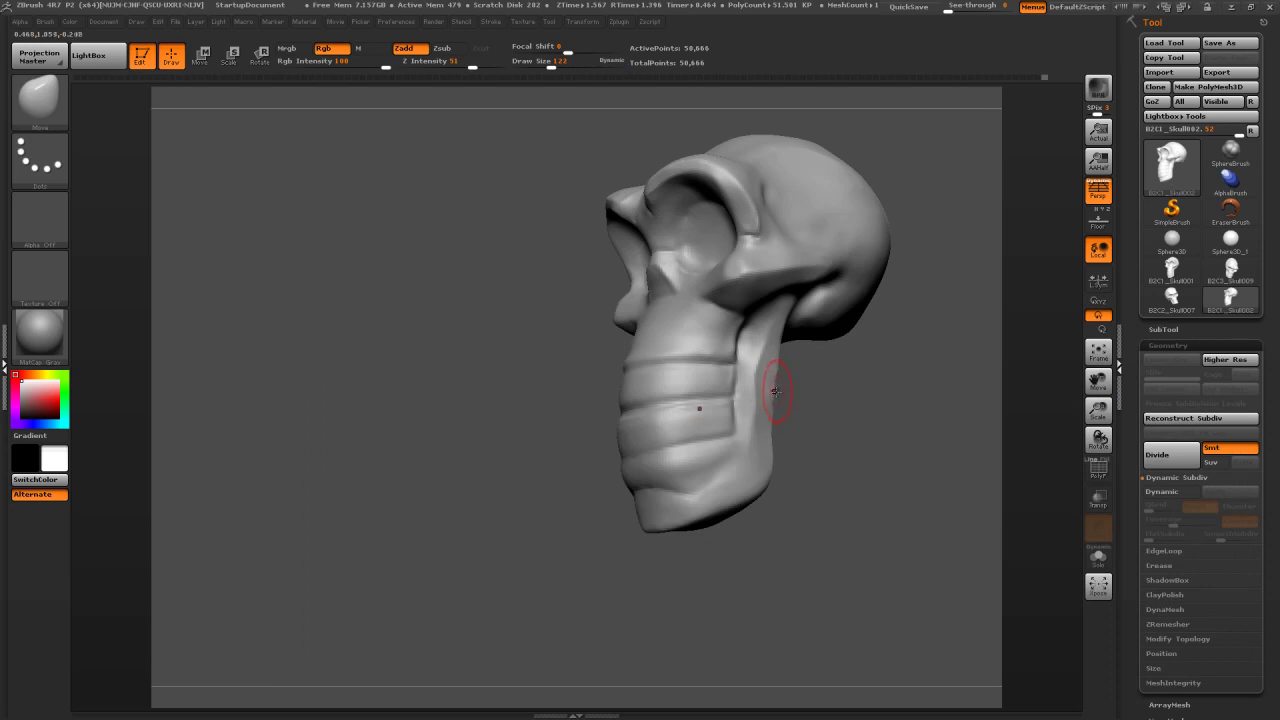
{"action": "left_click_drag", "start_coordinate": [752, 405], "coordinate": [778, 363]}
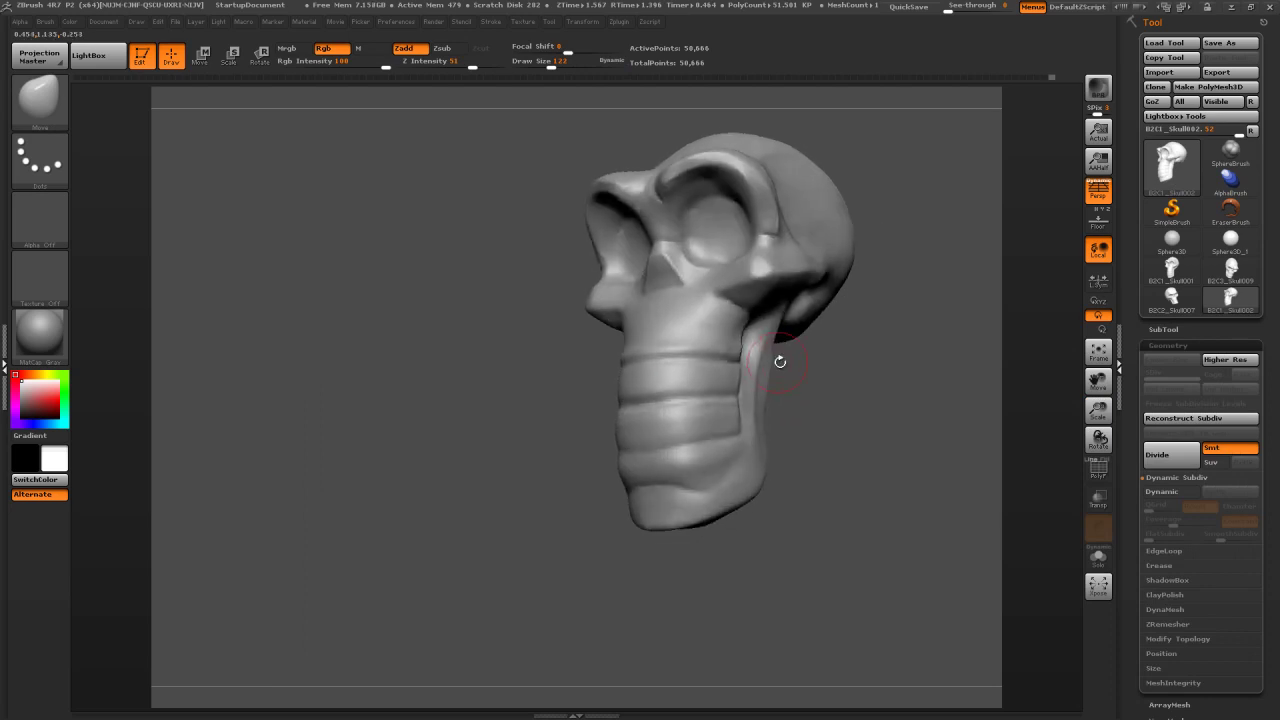
{"action": "left_click_drag", "start_coordinate": [768, 417], "coordinate": [738, 345]}
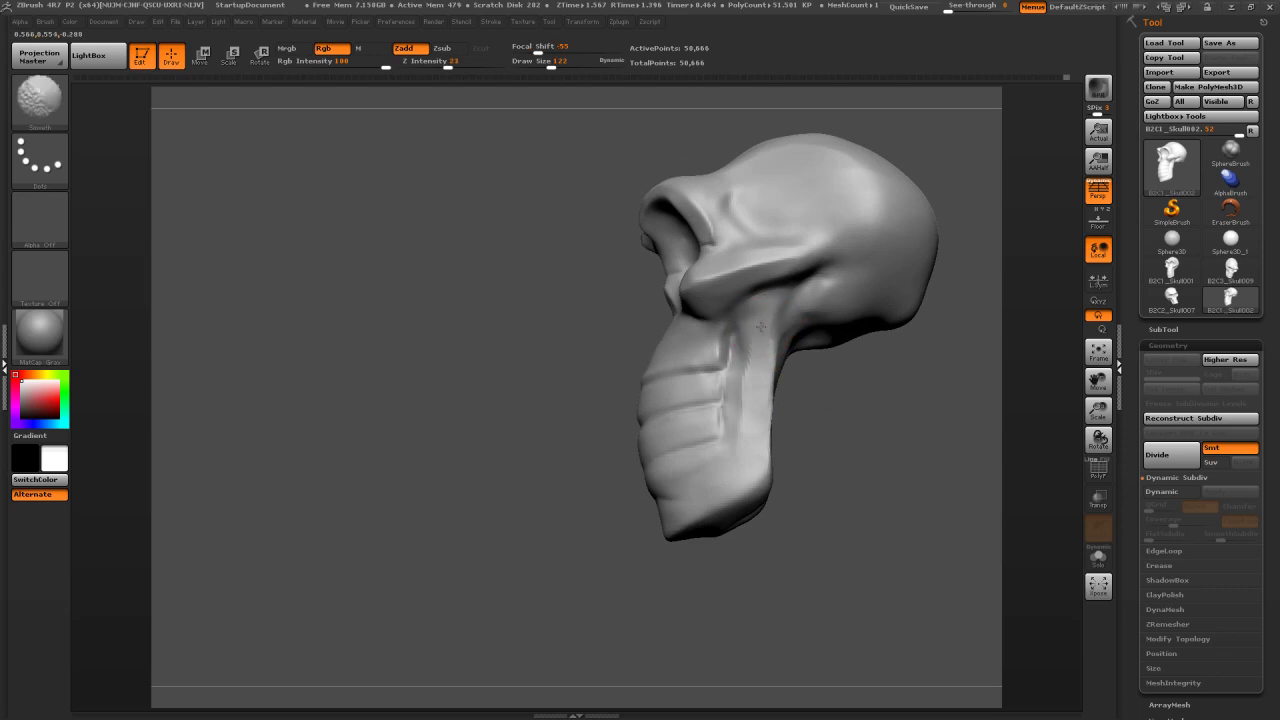
{"action": "mouse_move", "coordinate": [866, 400]}
{"action": "left_mouse_down"}
{"action": "mouse_move", "coordinate": [822, 385]}
{"action": "mouse_move", "coordinate": [886, 371]}
{"action": "mouse_move", "coordinate": [866, 417]}
{"action": "mouse_move", "coordinate": [870, 400]}
{"action": "left_mouse_up"}
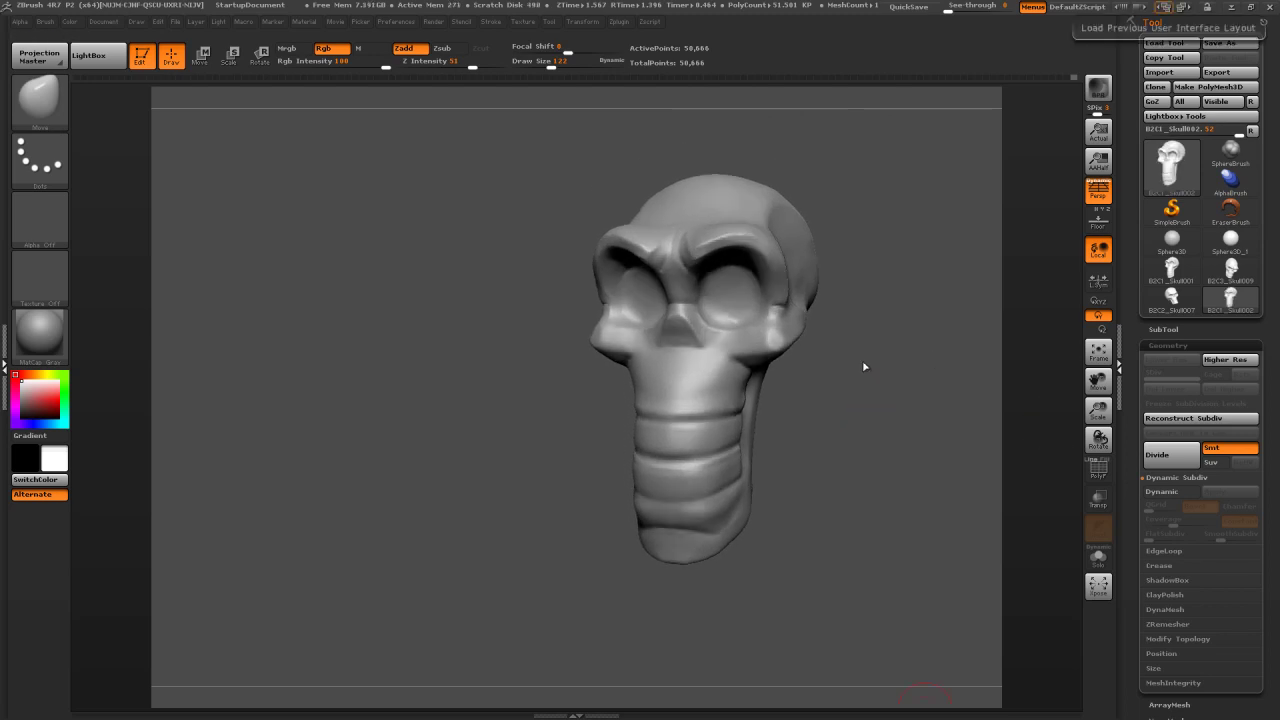
Carve a crease with Dam_Standard along the cranium's lower edge behind the cheekbone and soften it with smoothing
{"action": "left_click_drag", "start_coordinate": [862, 360], "coordinate": [741, 325]}
{"action": "key", "text": "b"}
{"action": "key", "text": "d"}
{"action": "key", "text": "s"}
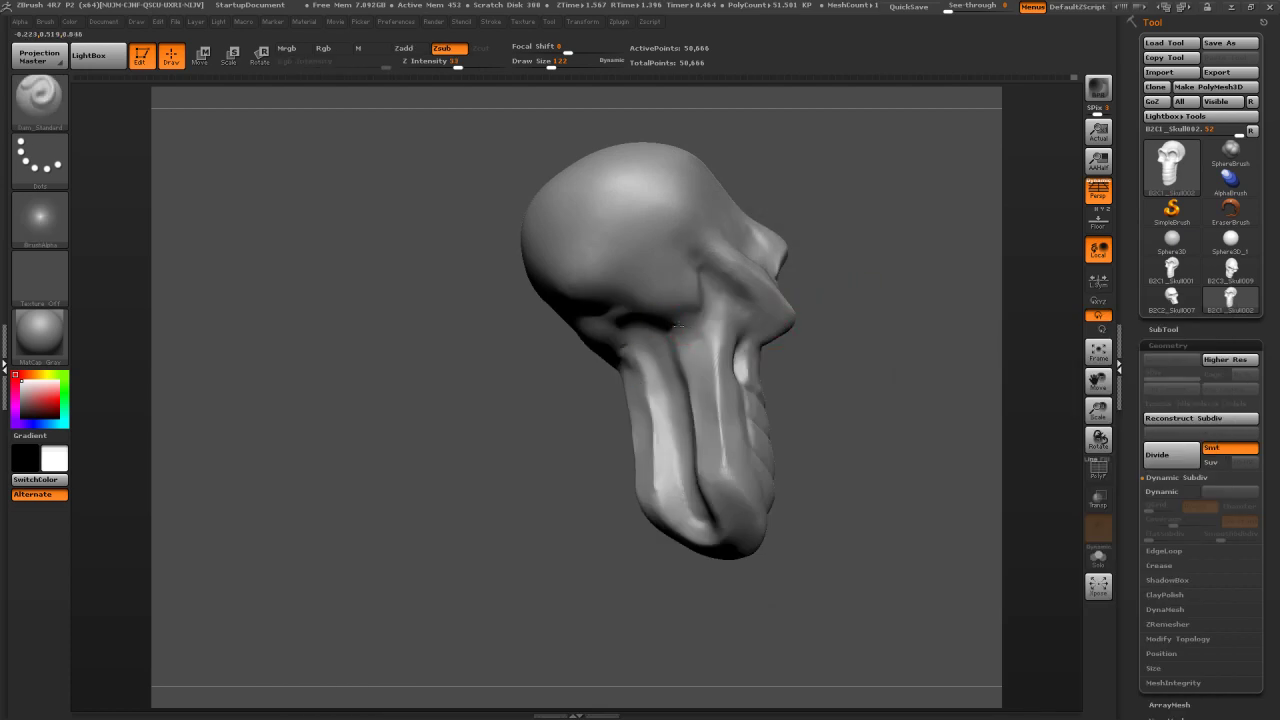
{"action": "key", "text": "shift"}
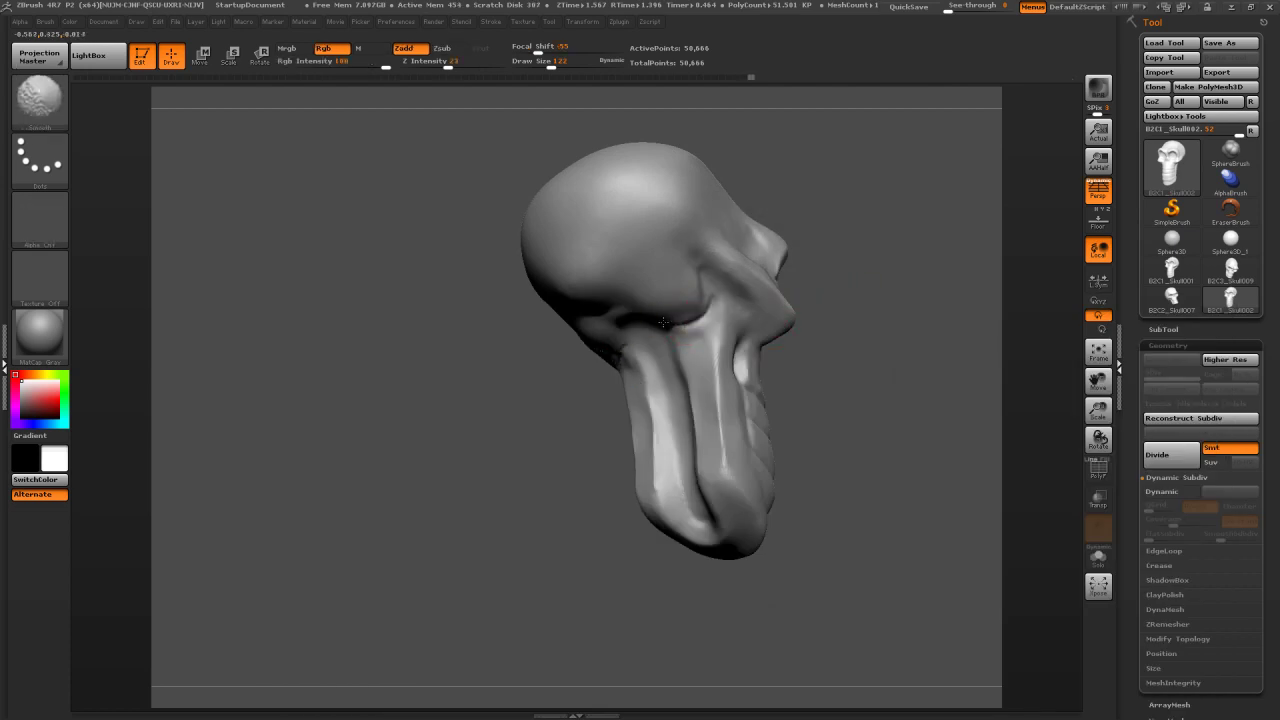
{"action": "mouse_move", "coordinate": [794, 259]}
{"action": "left_mouse_down", "text": "shift"}
{"action": "mouse_move", "coordinate": [660, 245]}
{"action": "mouse_move", "coordinate": [668, 258]}
{"action": "mouse_move", "coordinate": [694, 214]}
{"action": "mouse_move", "coordinate": [611, 262]}
{"action": "left_mouse_up", "text": "shift"}
{"action": "mouse_move", "coordinate": [780, 232]}
{"action": "left_mouse_down"}
{"action": "mouse_move", "coordinate": [1017, 194]}
{"action": "mouse_move", "coordinate": [946, 224]}
{"action": "mouse_move", "coordinate": [516, 305]}
{"action": "left_mouse_up"}
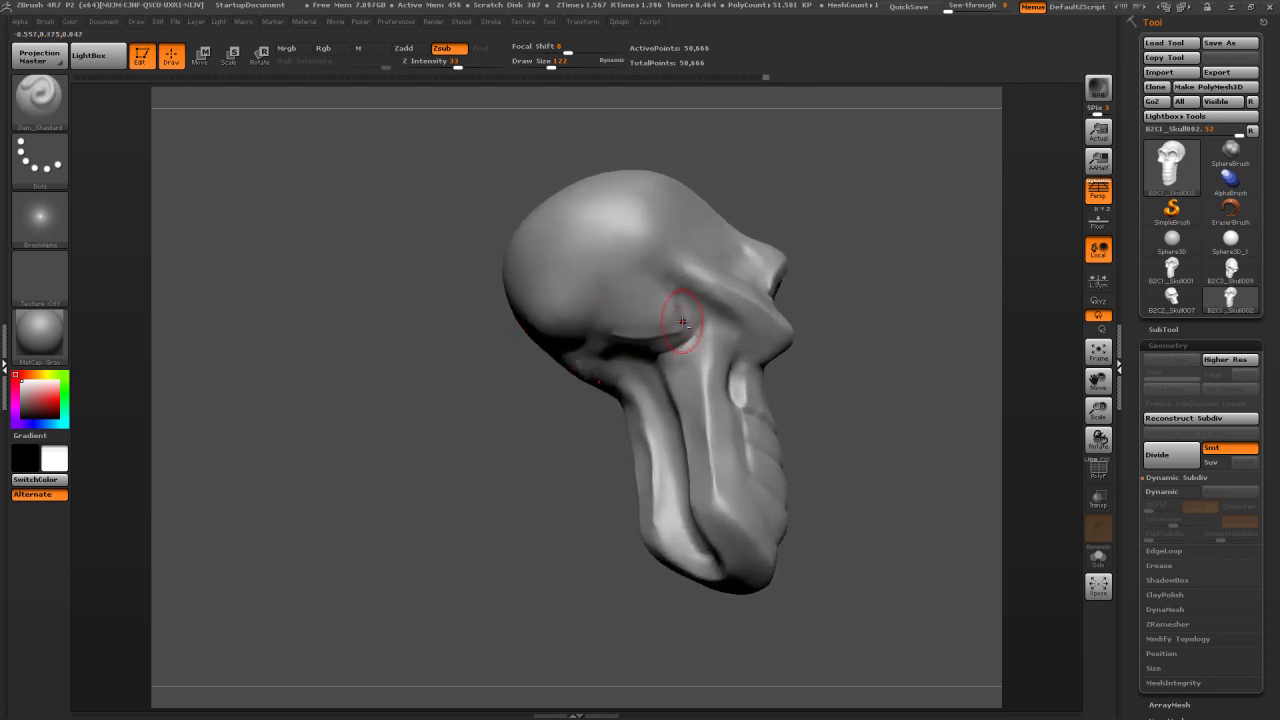
{"action": "mouse_move", "coordinate": [676, 308]}
{"action": "left_mouse_down"}
{"action": "mouse_move", "coordinate": [666, 297]}
{"action": "mouse_move", "coordinate": [679, 318]}
{"action": "mouse_move", "coordinate": [639, 336]}
{"action": "left_mouse_up"}
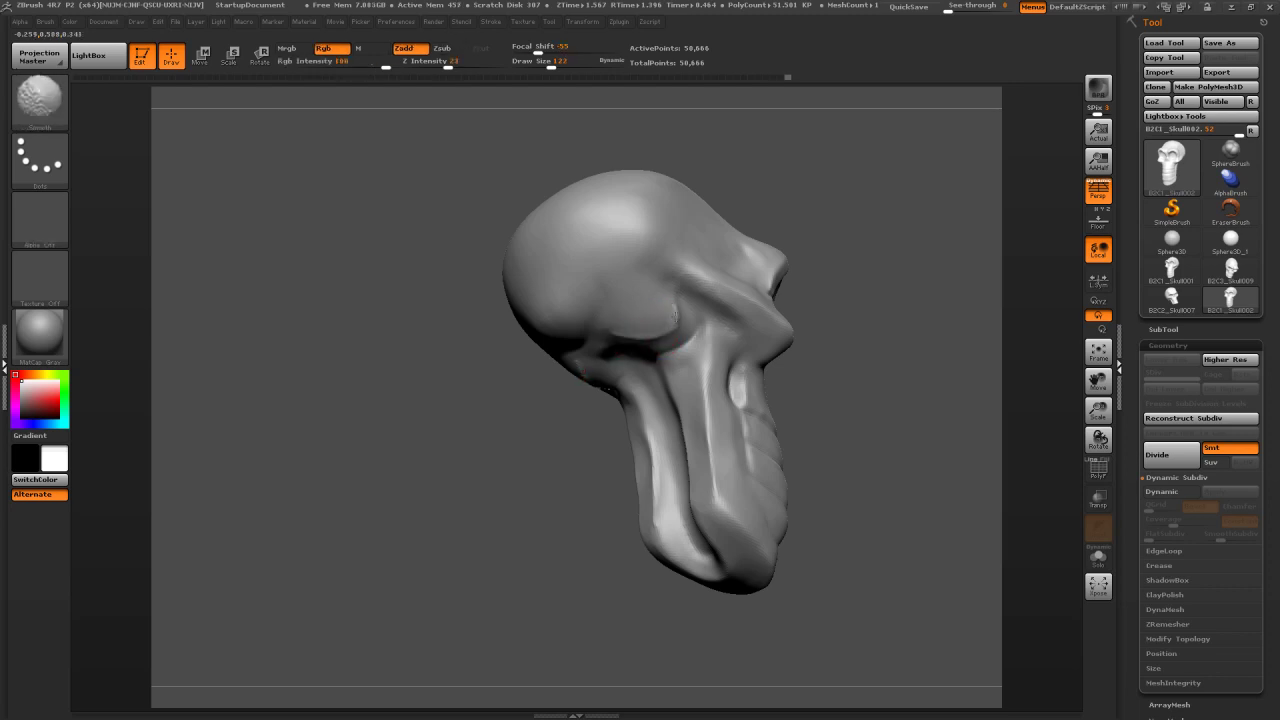
Carve a rounded hollow into the base of the cranium above the back of the jaw and smooth its rim
{"action": "mouse_move", "coordinate": [846, 240]}
{"action": "left_mouse_down"}
{"action": "mouse_move", "coordinate": [985, 148]}
{"action": "mouse_move", "coordinate": [970, 152]}
{"action": "left_mouse_up"}
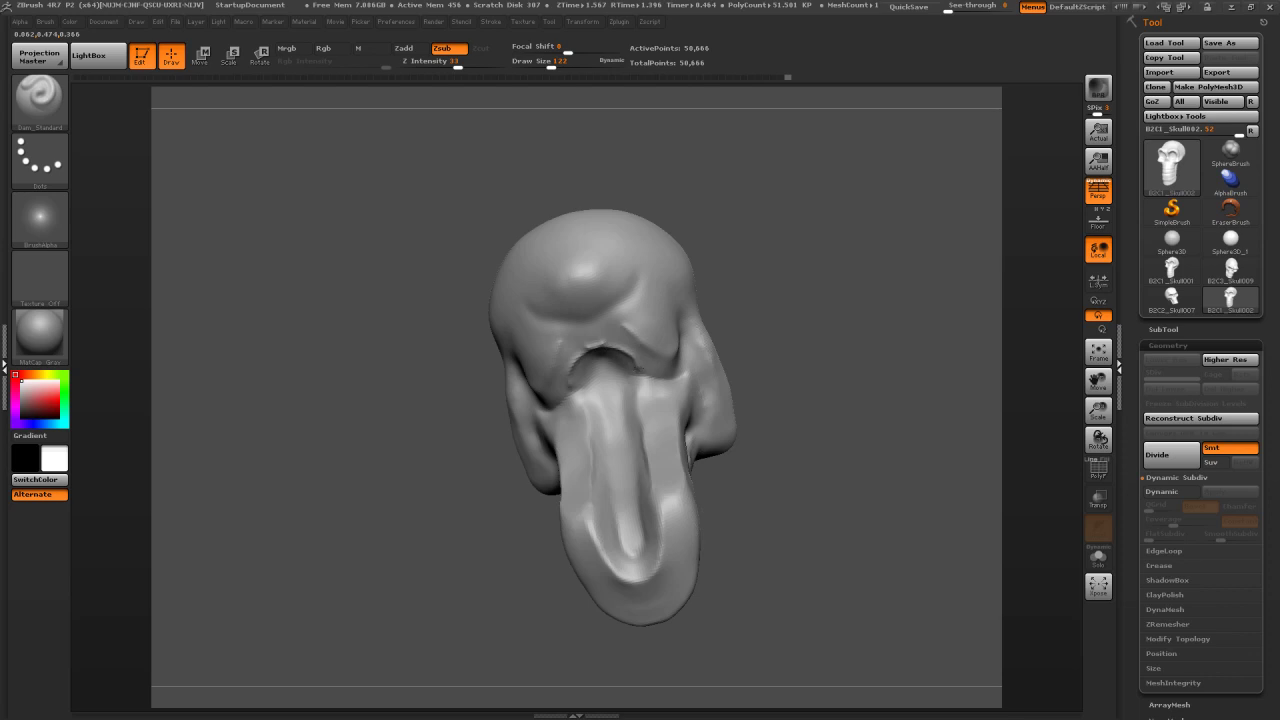
{"action": "left_click_drag", "start_coordinate": [729, 300], "coordinate": [610, 310]}
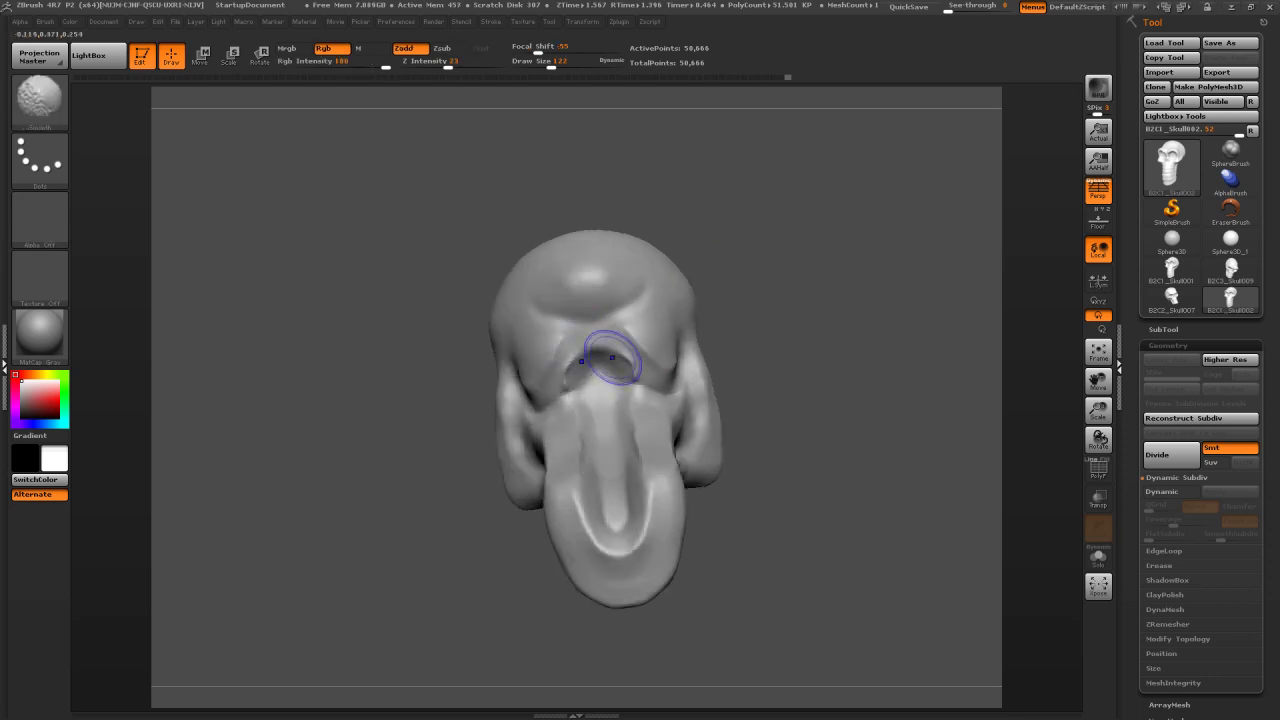
{"action": "mouse_move", "coordinate": [621, 372]}
{"action": "left_mouse_down"}
{"action": "mouse_move", "coordinate": [600, 403]}
{"action": "mouse_move", "coordinate": [612, 386]}
{"action": "mouse_move", "coordinate": [596, 378]}
{"action": "left_mouse_up"}
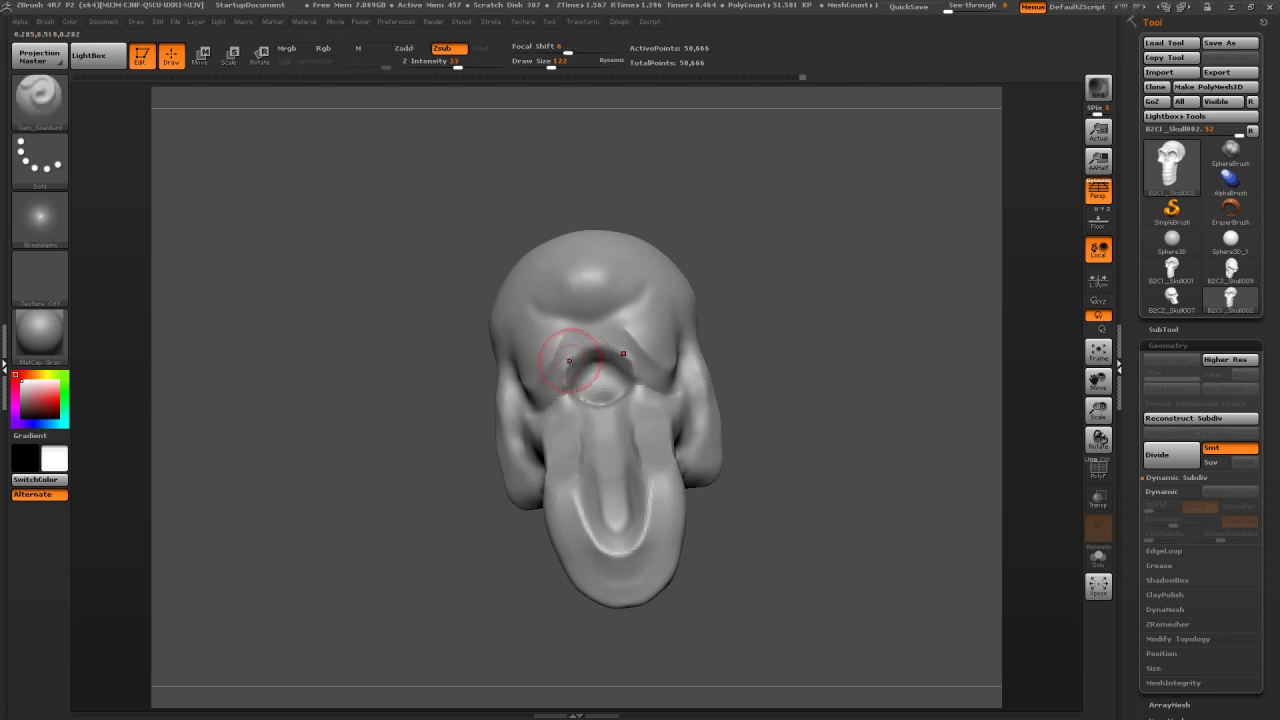
{"action": "key", "text": "shift"}
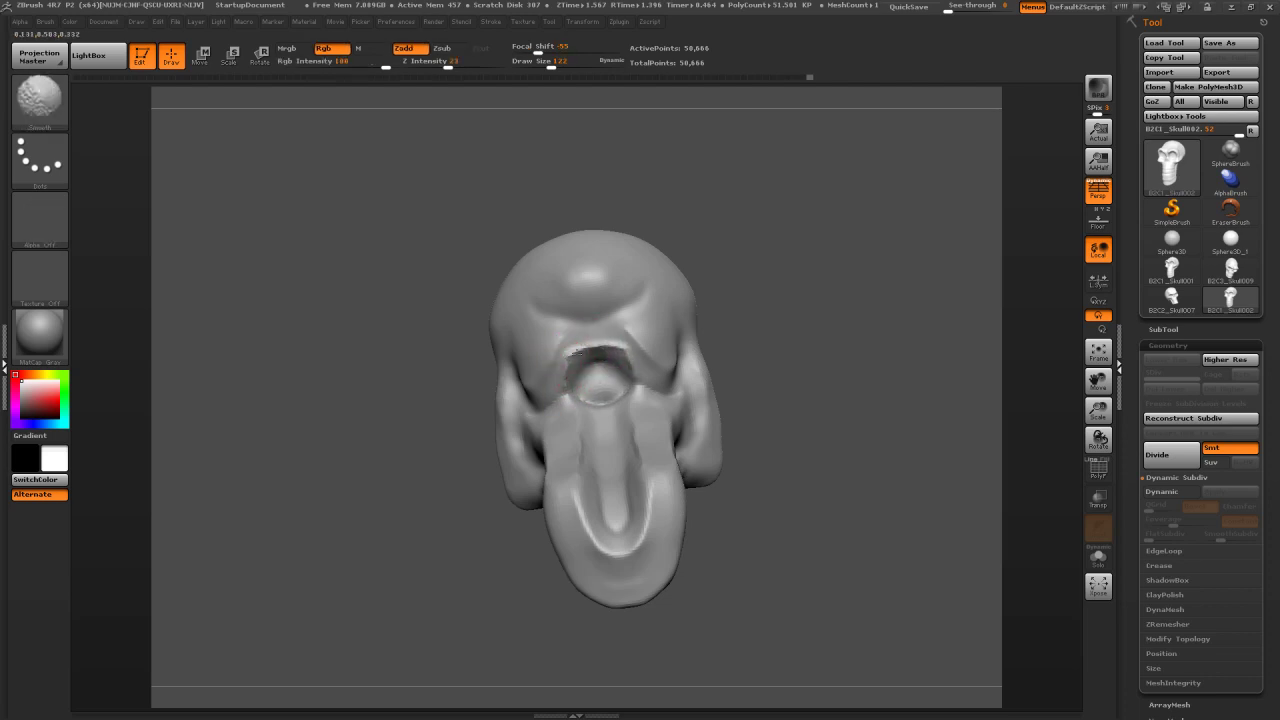
{"action": "key", "text": "alt"}
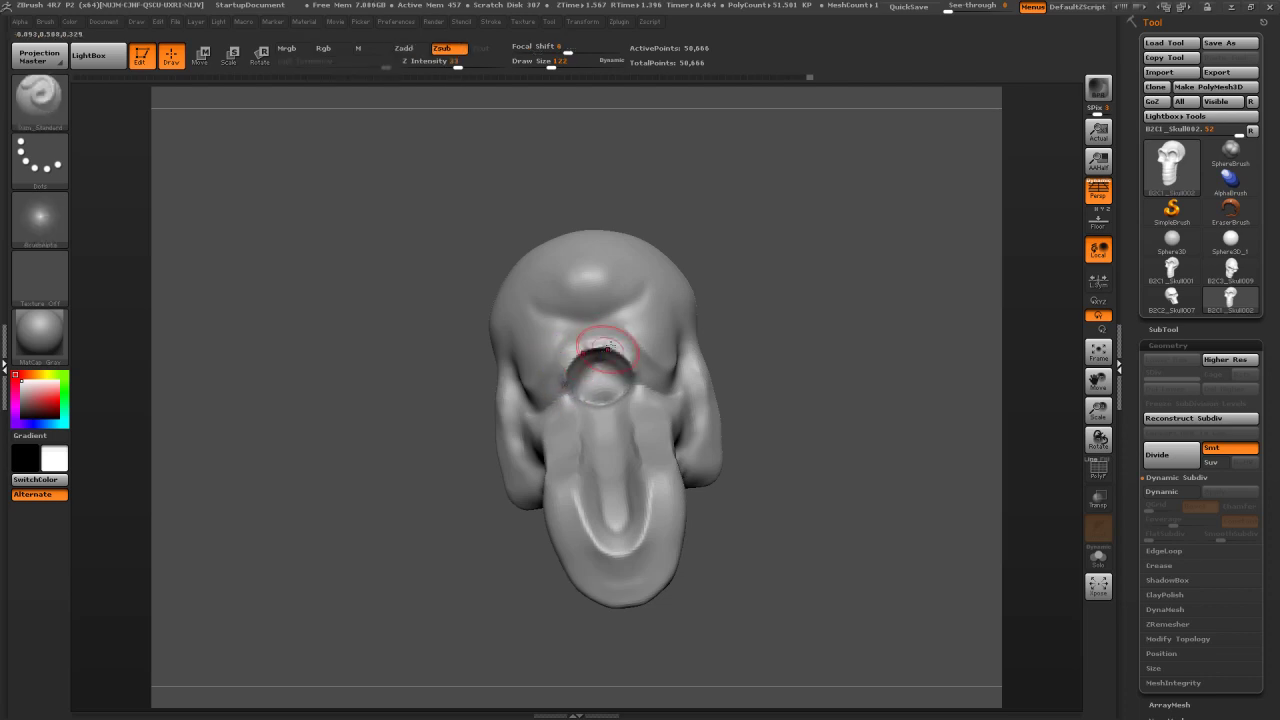
{"action": "key", "text": "shift"}
{"action": "left_click_drag", "start_coordinate": [866, 284], "coordinate": [856, 384]}
Reshape the junction between the skull-base hollow and the back of the jaw with the Move brush at draw size 122, and smooth it
{"action": "key", "text": "b"}
{"action": "key", "text": "m"}
{"action": "key", "text": "v"}
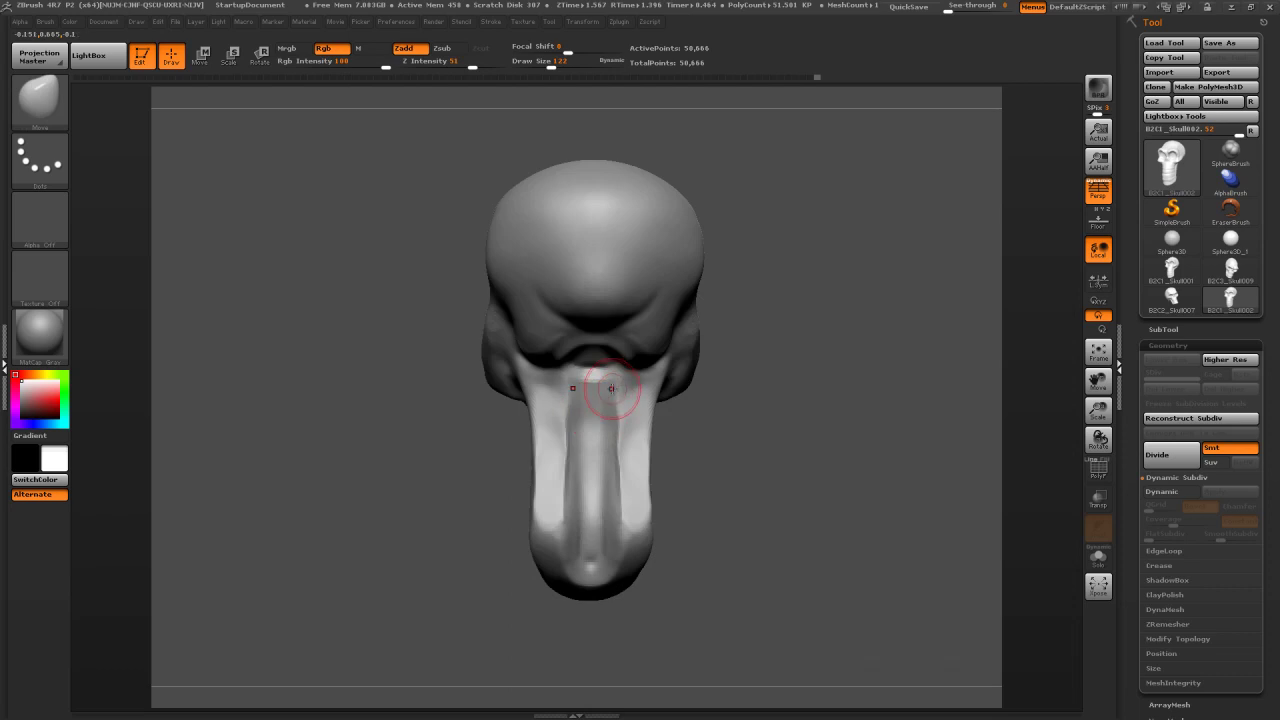
{"action": "left_click_drag", "start_coordinate": [742, 356], "coordinate": [884, 324]}
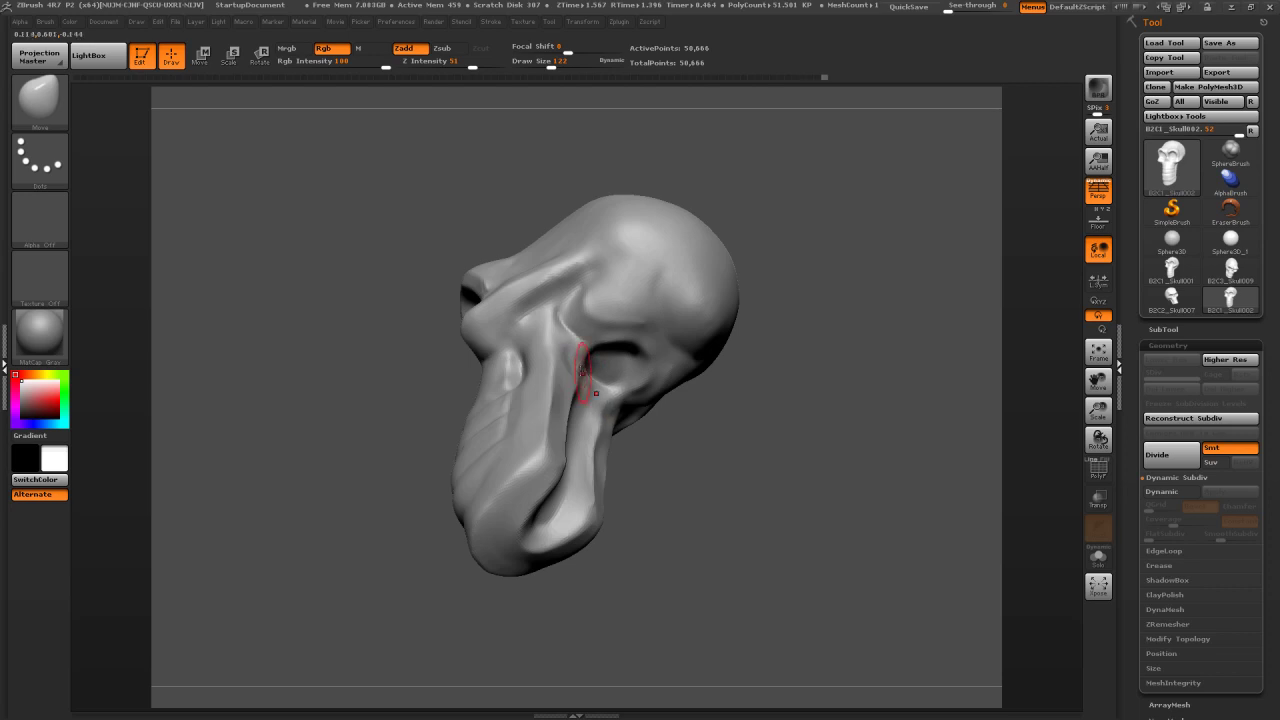
{"action": "left_click_drag", "start_coordinate": [790, 450], "coordinate": [550, 472]}
{"action": "left_click_drag", "start_coordinate": [478, 493], "coordinate": [672, 375]}
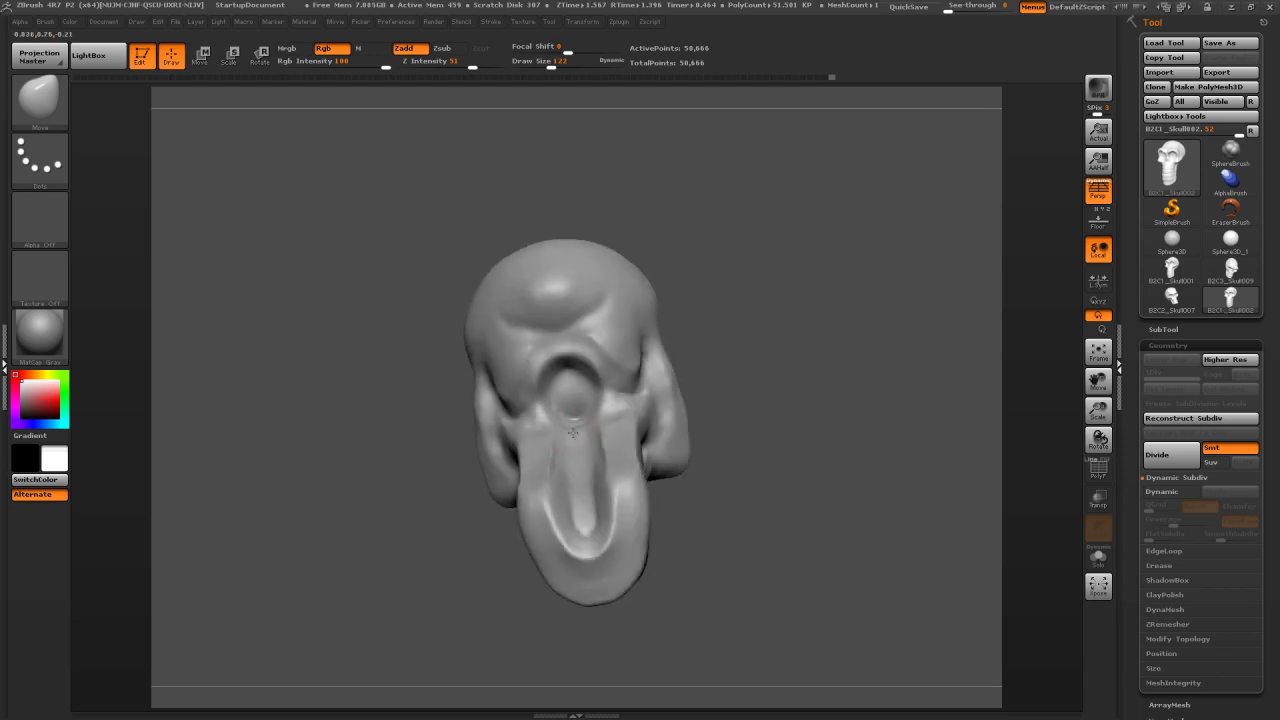
{"action": "left_click_drag", "start_coordinate": [573, 439], "coordinate": [582, 427]}
{"action": "key", "text": "shift"}
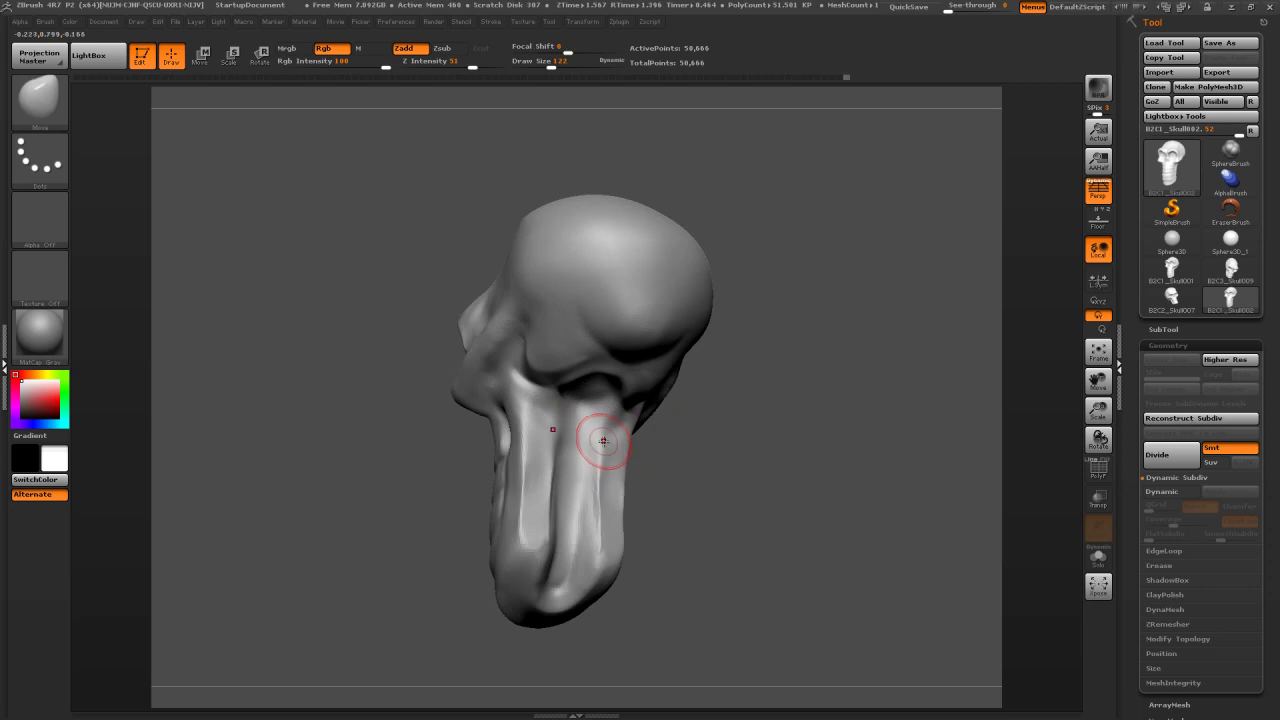
Carve creases with Dam_Standard at draw size 75 where the jaw's upper back meets the skull base, and soften them with smoothing
{"action": "key", "text": "b"}
{"action": "key", "text": "s"}
{"action": "key", "text": "t"}
{"action": "key", "text": "s"}
{"action": "left_click_drag", "start_coordinate": [619, 424], "coordinate": [612, 424]}
{"action": "left_click_drag", "start_coordinate": [925, 405], "coordinate": [716, 381]}
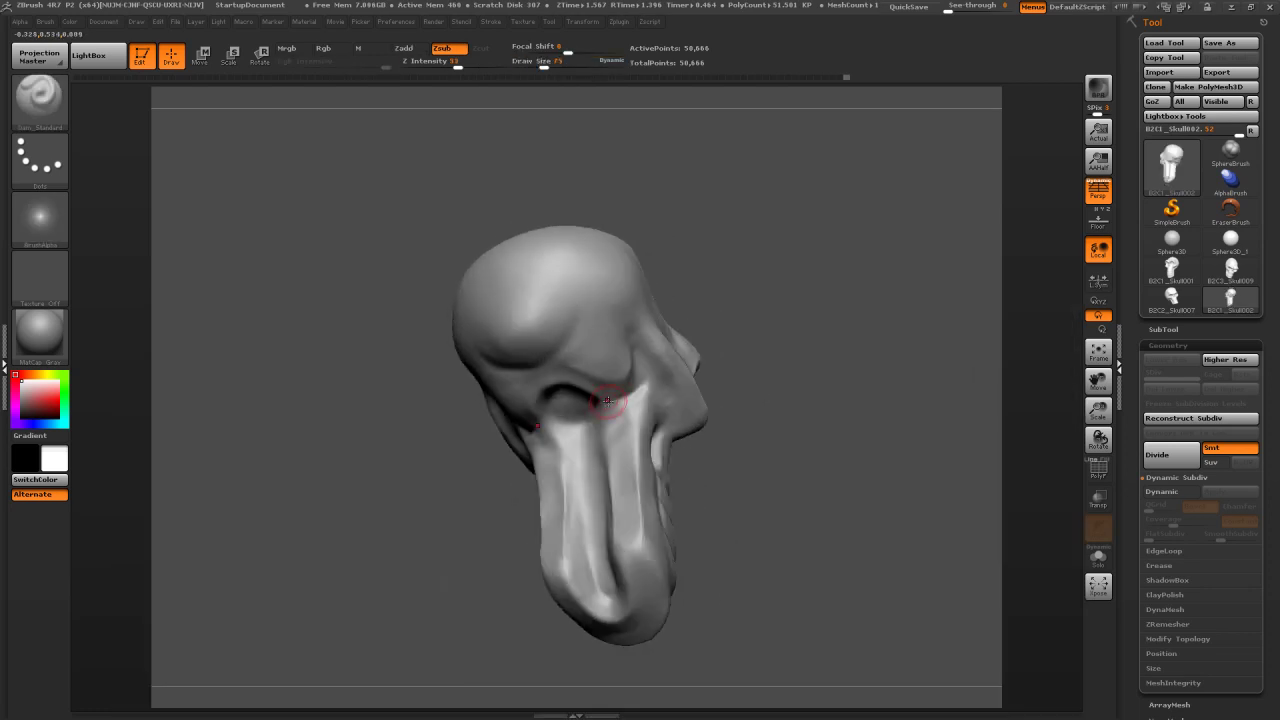
{"action": "left_click_drag", "start_coordinate": [632, 397], "coordinate": [642, 393]}
{"action": "mouse_move", "coordinate": [725, 366]}
{"action": "left_mouse_down"}
{"action": "mouse_move", "coordinate": [644, 397]}
{"action": "mouse_move", "coordinate": [646, 444]}
{"action": "left_mouse_up"}
{"action": "key", "text": "shift"}
{"action": "left_click_drag", "start_coordinate": [809, 320], "coordinate": [650, 340]}
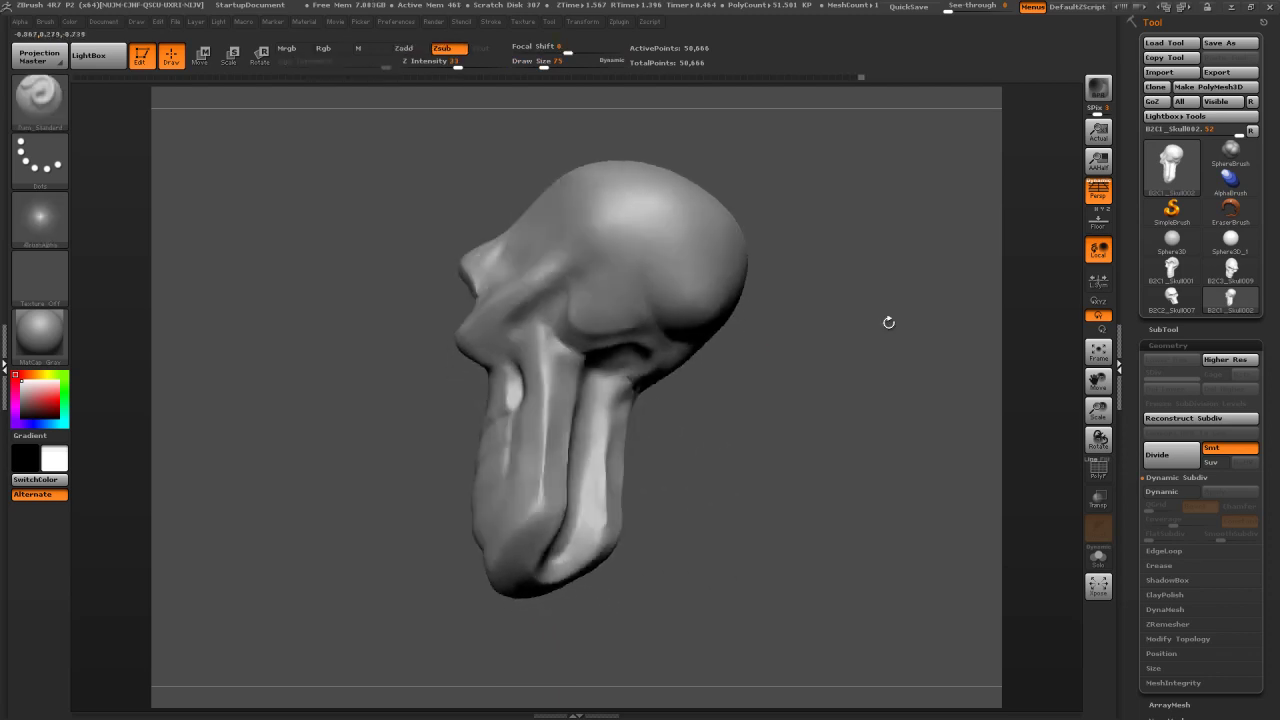
{"action": "key", "text": "shift"}
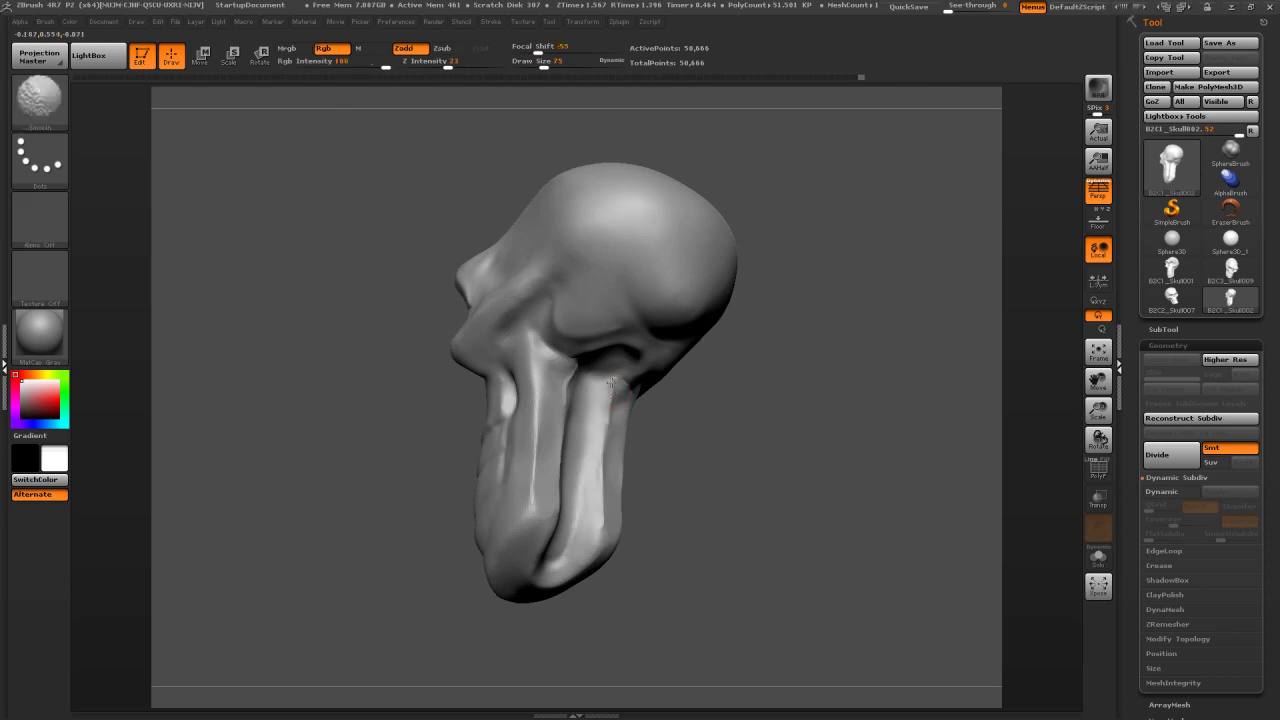
{"action": "mouse_move", "coordinate": [755, 401]}
{"action": "left_mouse_down"}
{"action": "mouse_move", "coordinate": [805, 360]}
{"action": "mouse_move", "coordinate": [732, 342]}
{"action": "mouse_move", "coordinate": [662, 408]}
{"action": "mouse_move", "coordinate": [589, 380]}
{"action": "left_mouse_up"}
Mask the front half of the skull and jaw, and reshape the unmasked skull base with the Move brush at draw size 175
{"action": "mouse_move", "coordinate": [612, 187]}
{"action": "left_mouse_down", "text": "ctrl"}
{"action": "mouse_move", "coordinate": [758, 200]}
{"action": "mouse_move", "coordinate": [622, 362]}
{"action": "mouse_move", "coordinate": [618, 472]}
{"action": "mouse_move", "coordinate": [770, 570]}
{"action": "left_mouse_up", "text": "ctrl"}
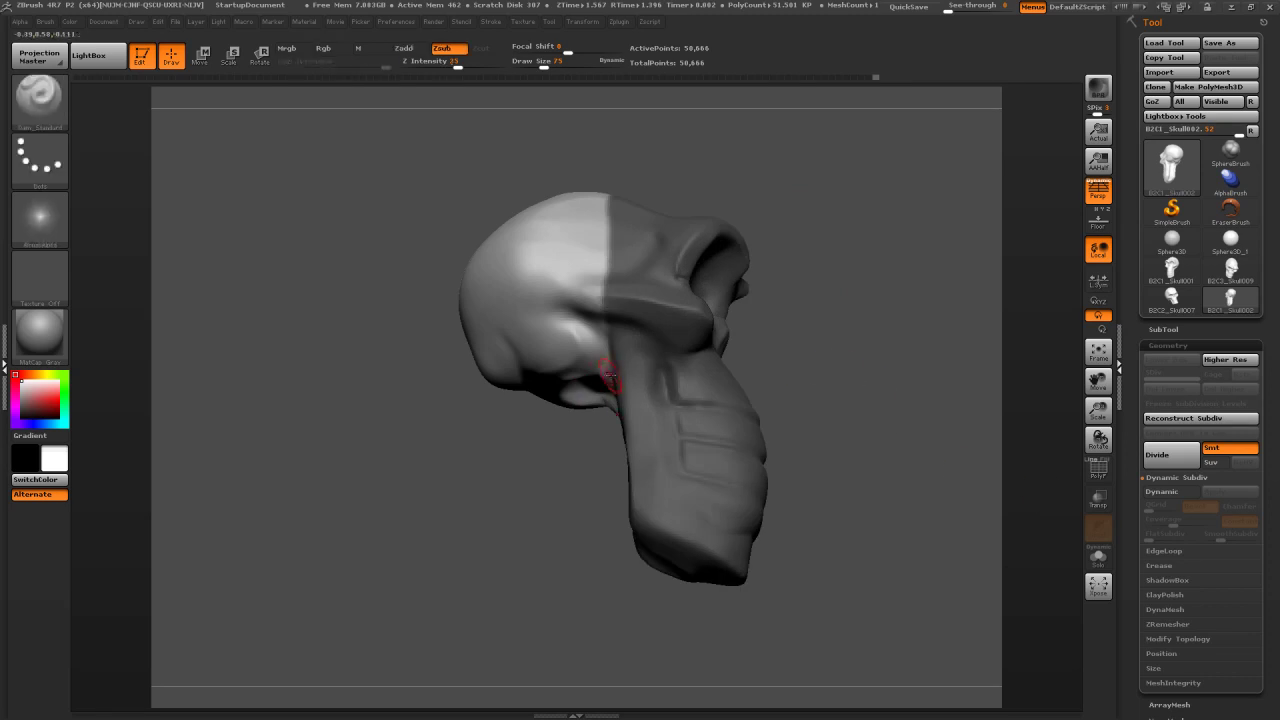
{"action": "key", "text": "b"}
{"action": "key", "text": "m"}
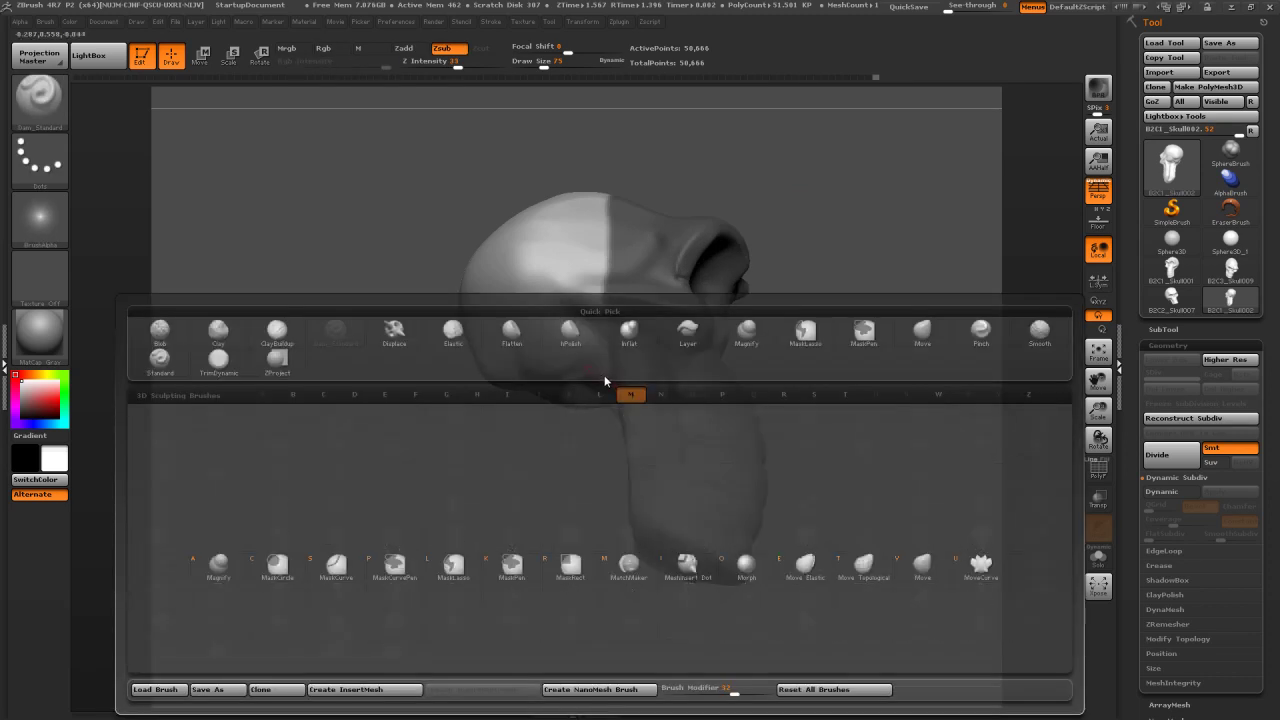
{"action": "key", "text": "v"}
{"action": "key", "text": "s"}
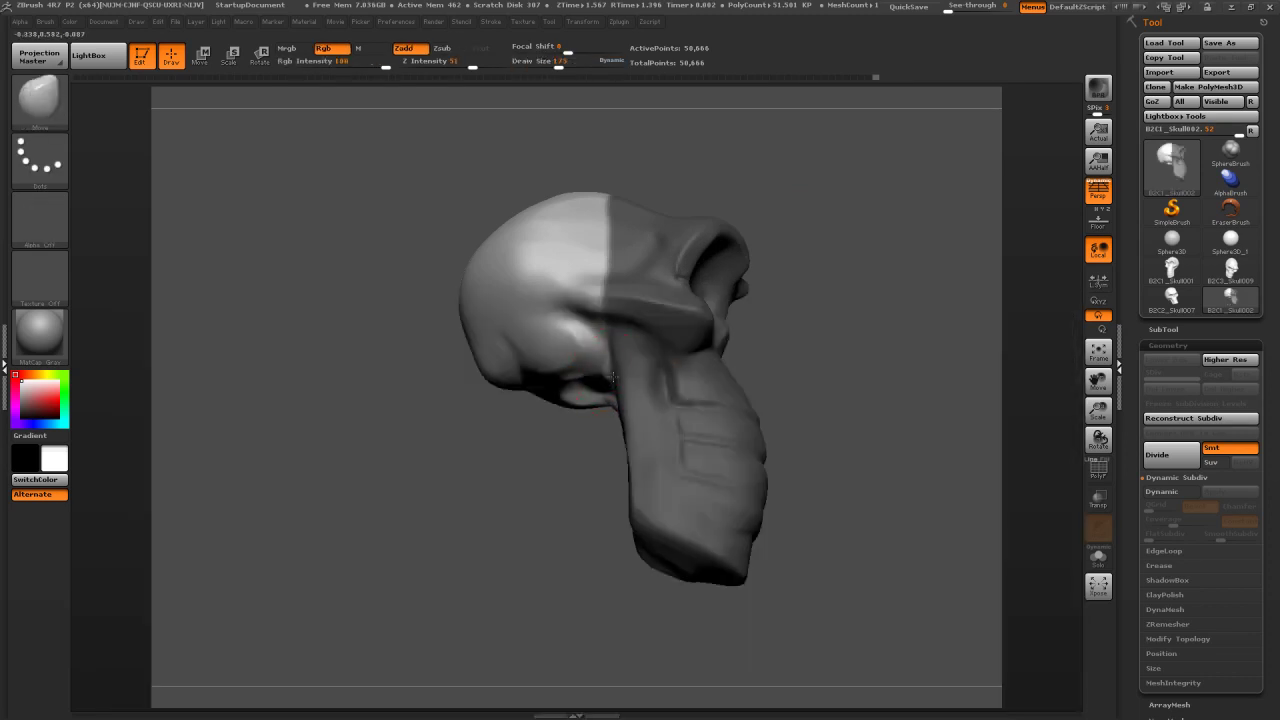
{"action": "left_click_drag", "start_coordinate": [526, 465], "coordinate": [590, 376]}
{"action": "left_click_drag", "start_coordinate": [852, 297], "coordinate": [673, 373]}
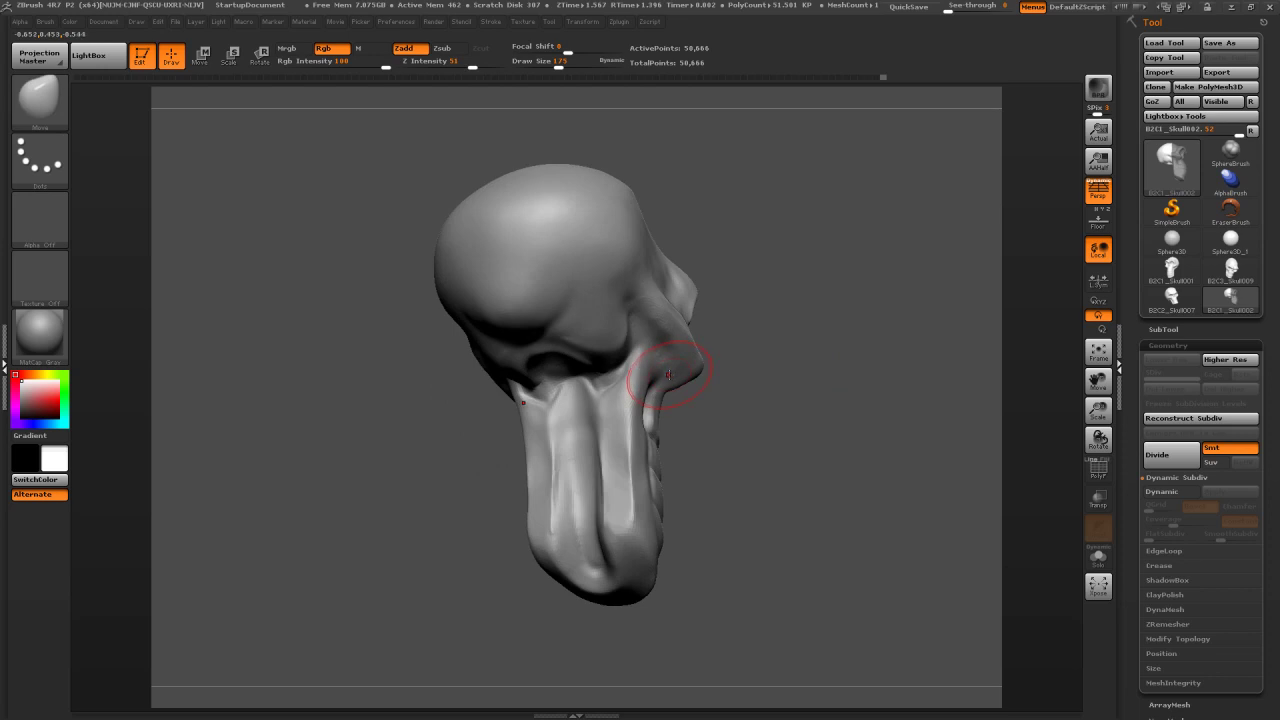
Flatten the jaw's upper rear ends beneath the skull base with TrimDynamic and smooth them
{"action": "key", "text": "b"}
{"action": "key", "text": "t"}
{"action": "key", "text": "d"}
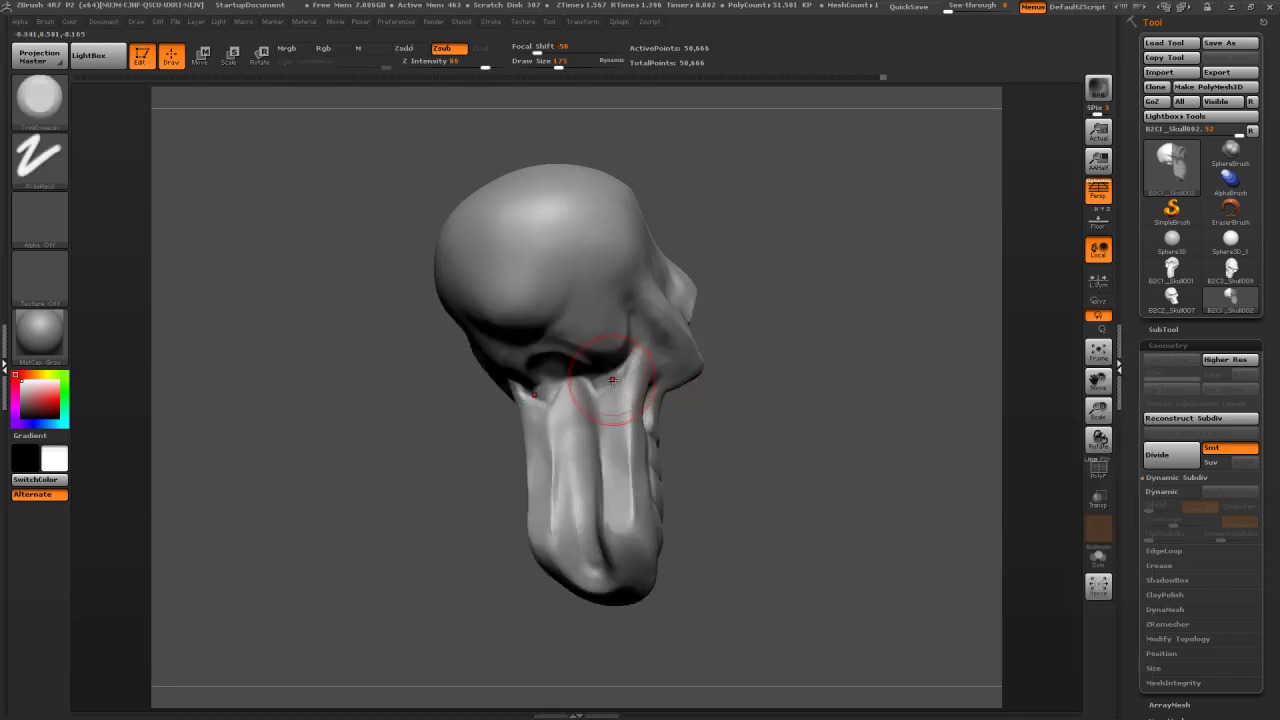
{"action": "key", "text": "s"}
{"action": "left_click_drag", "start_coordinate": [613, 378], "coordinate": [601, 379]}
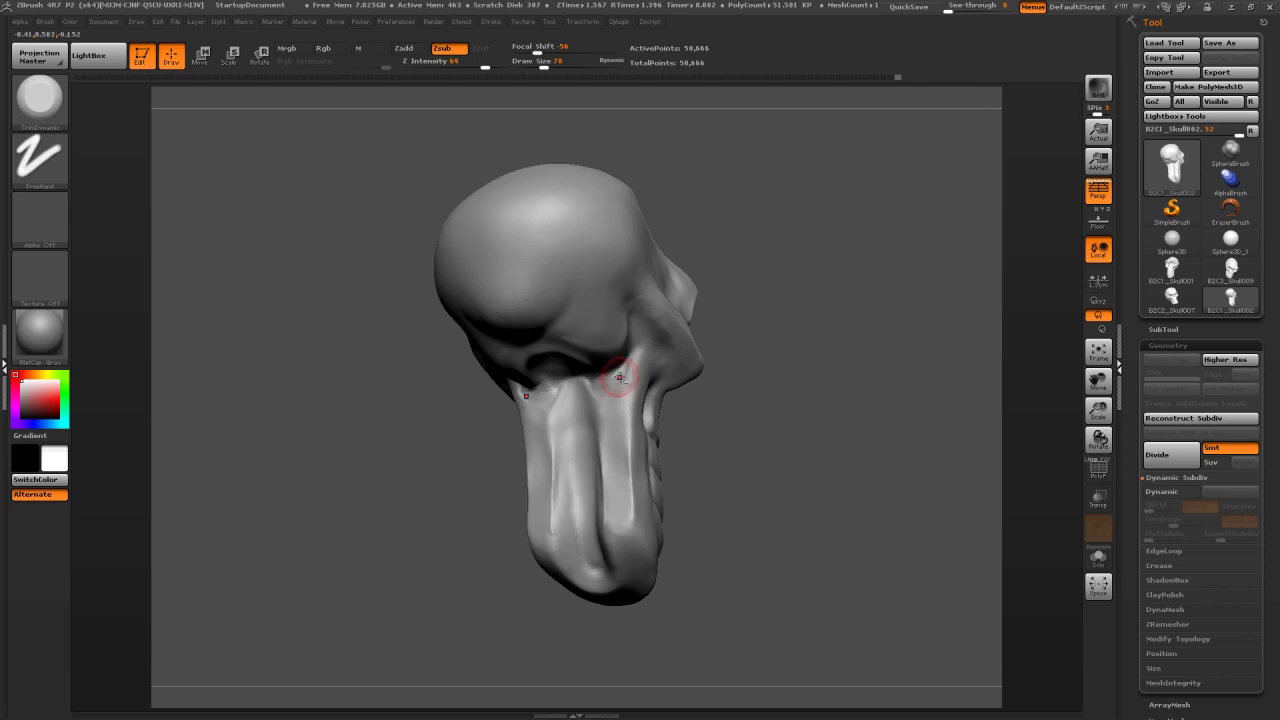
{"action": "mouse_move", "coordinate": [823, 340]}
{"action": "left_mouse_down"}
{"action": "mouse_move", "coordinate": [760, 345]}
{"action": "mouse_move", "coordinate": [829, 343]}
{"action": "left_mouse_up"}
{"action": "key", "text": "shift"}
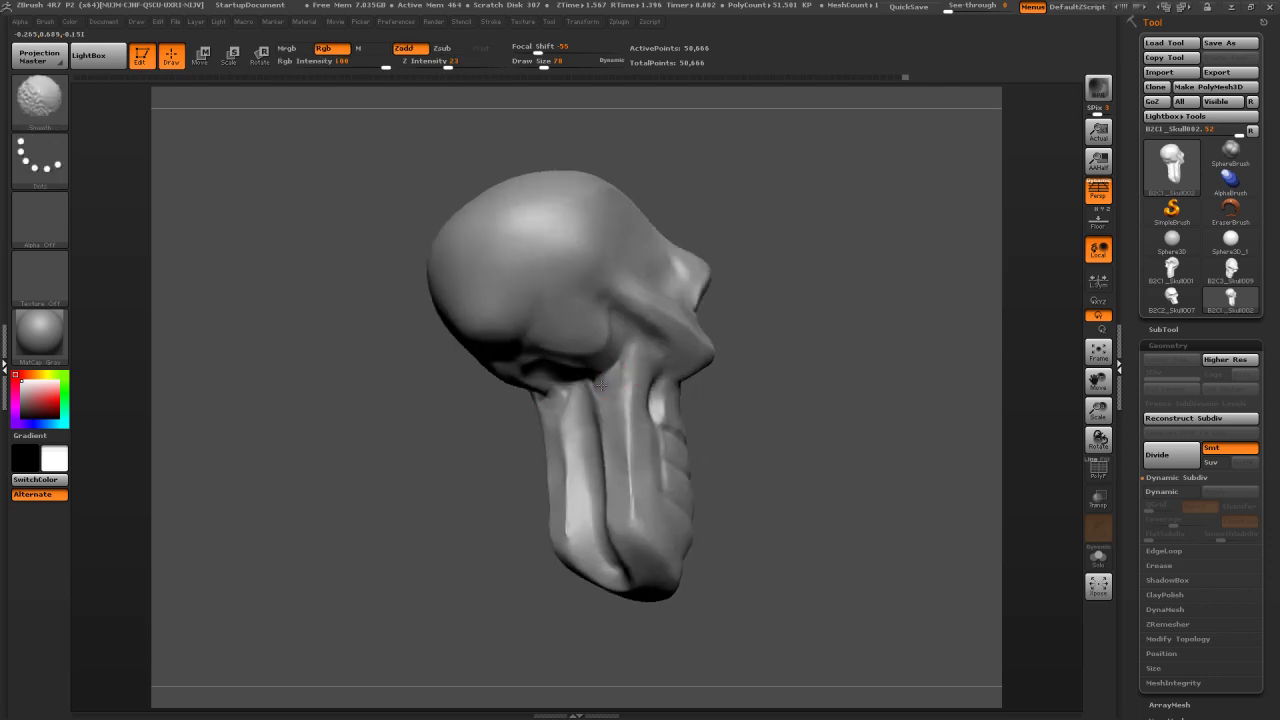
{"action": "left_click_drag", "start_coordinate": [609, 387], "coordinate": [620, 367], "text": "shift"}
Remesh the skull with DynaMesh, and flatten and smooth the back of the jaw up to its junction with the skull base
{"action": "mouse_move", "coordinate": [866, 302]}
{"action": "left_mouse_down", "text": "ctrl"}
{"action": "mouse_move", "coordinate": [785, 370]}
{"action": "mouse_move", "coordinate": [900, 393]}
{"action": "left_mouse_up", "text": "ctrl"}
{"action": "left_click_drag", "start_coordinate": [617, 383], "coordinate": [609, 380], "text": "shift"}
{"action": "left_click_drag", "start_coordinate": [806, 362], "coordinate": [834, 363]}
{"action": "left_click_drag", "start_coordinate": [582, 396], "coordinate": [572, 381], "text": "shift"}
{"action": "left_click_drag", "start_coordinate": [580, 460], "coordinate": [597, 390], "text": "shift"}
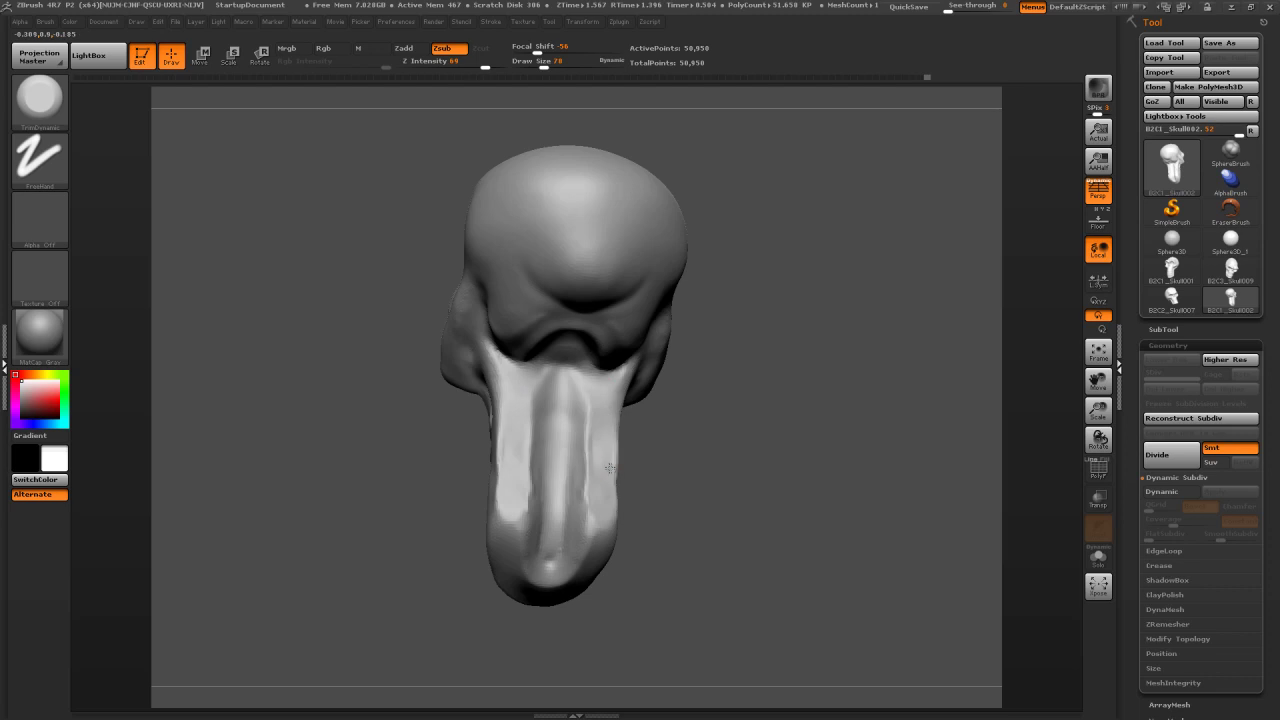
{"action": "mouse_move", "coordinate": [726, 420]}
{"action": "left_mouse_down"}
{"action": "mouse_move", "coordinate": [639, 439]}
{"action": "mouse_move", "coordinate": [764, 380]}
{"action": "left_mouse_up"}
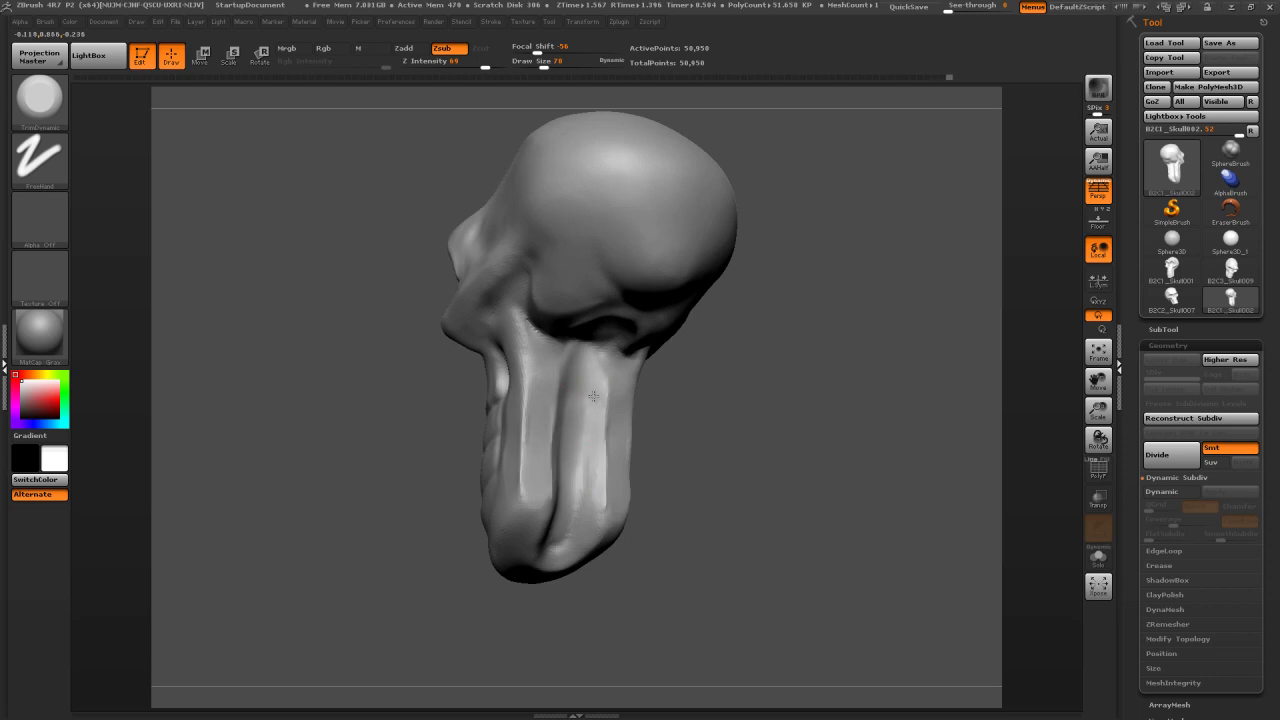
{"action": "left_click_drag", "start_coordinate": [643, 420], "coordinate": [645, 434], "text": "shift"}
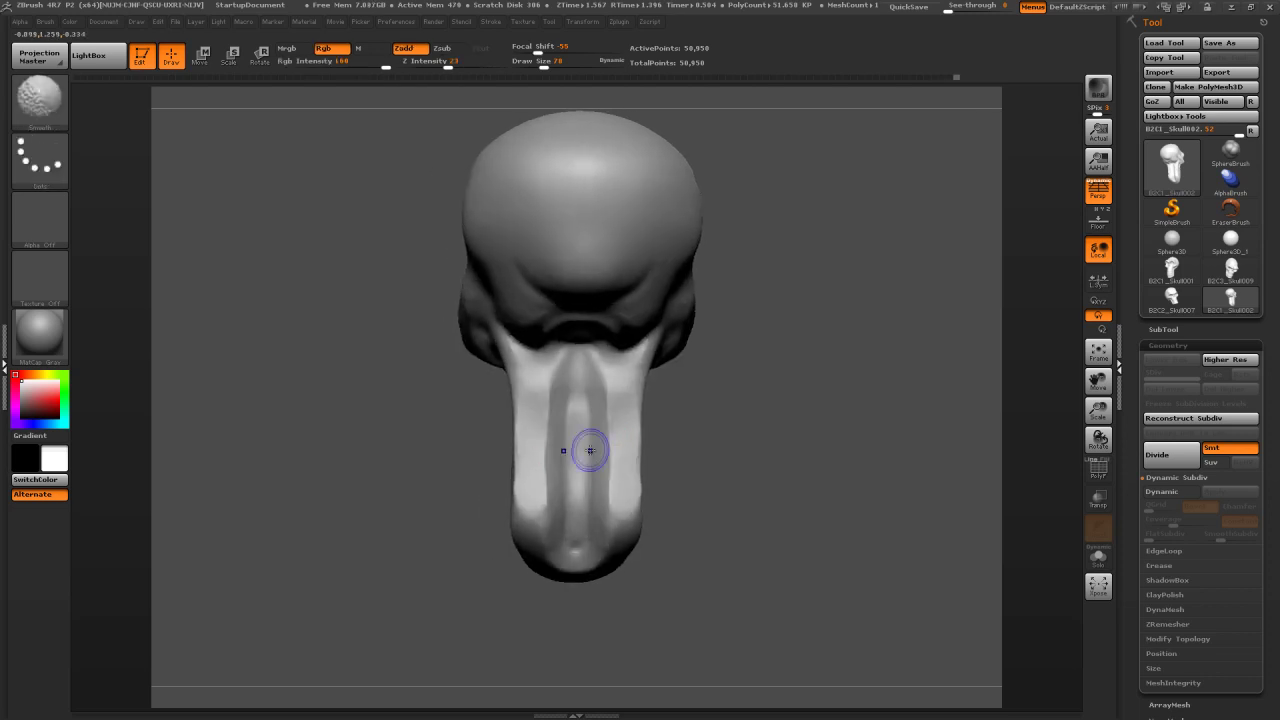
Flatten the temple plane behind the eye socket with TrimDynamic and smooth its transitions
{"action": "left_click_drag", "start_coordinate": [762, 454], "coordinate": [827, 428]}
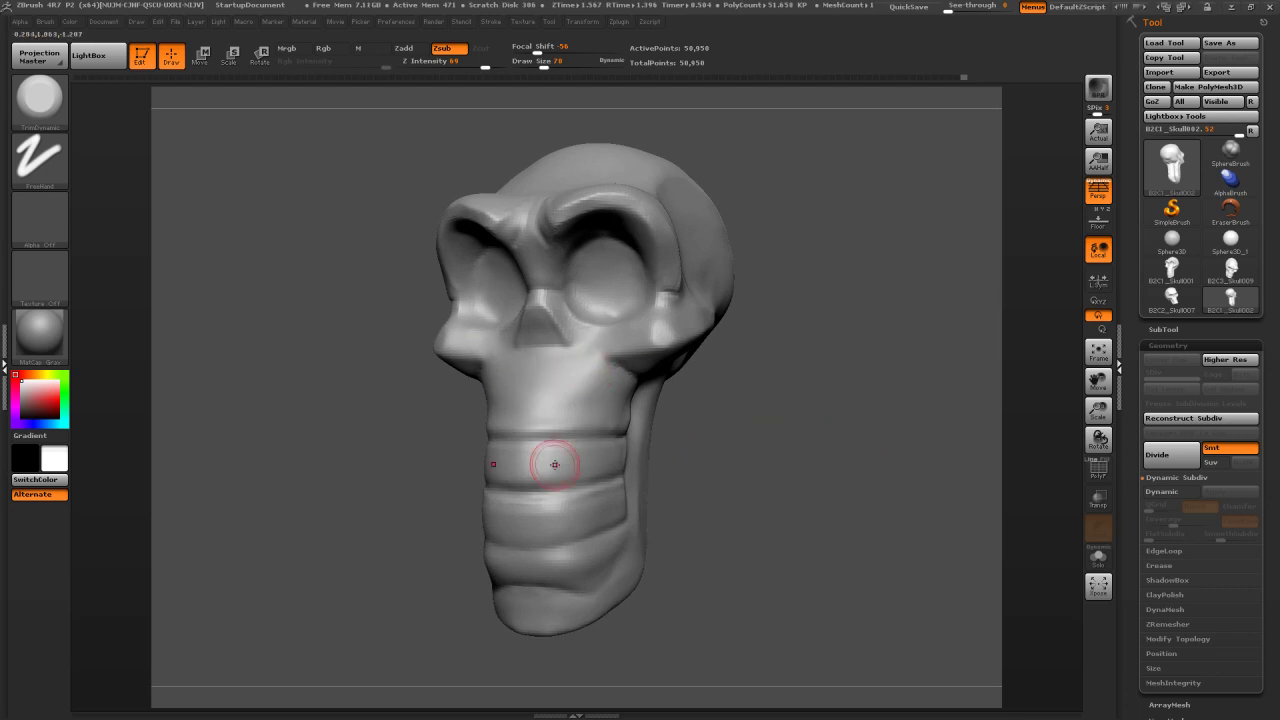
{"action": "left_click_drag", "start_coordinate": [785, 373], "coordinate": [667, 275]}
{"action": "key", "text": "shift"}
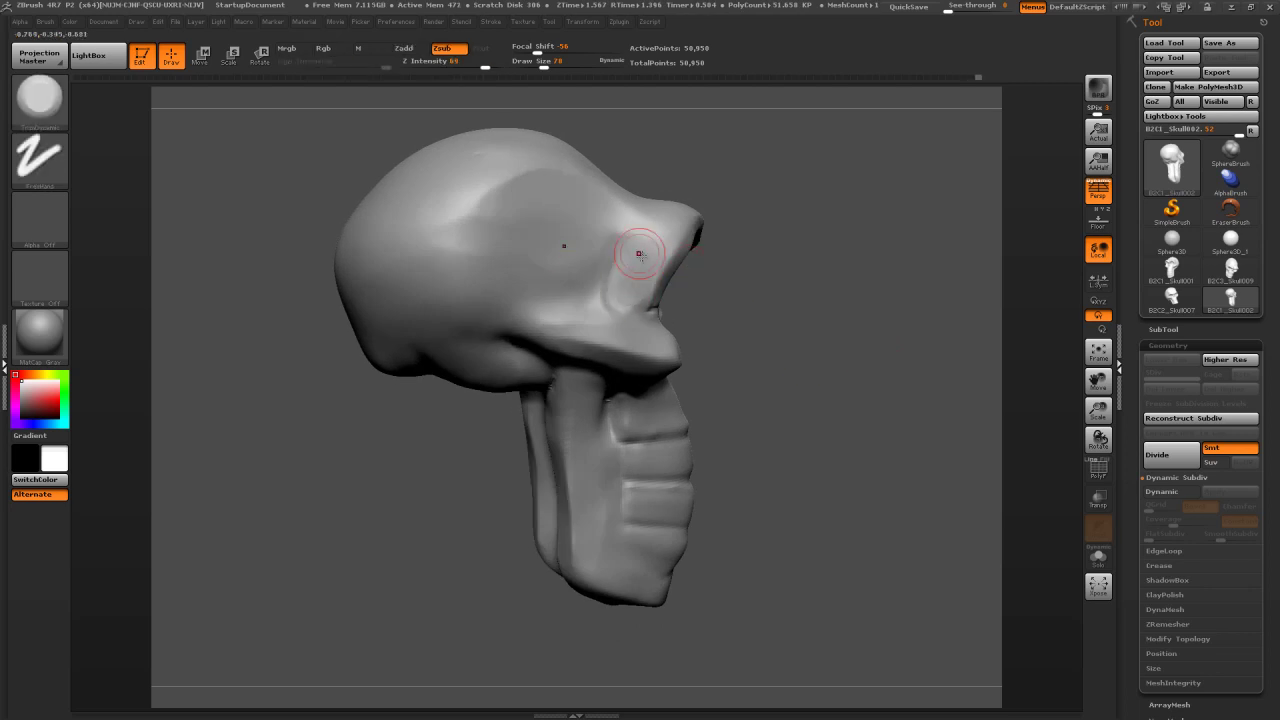
{"action": "key", "text": "shift"}
{"action": "mouse_move", "coordinate": [868, 261]}
{"action": "left_mouse_down"}
{"action": "mouse_move", "coordinate": [826, 264]}
{"action": "mouse_move", "coordinate": [818, 282]}
{"action": "mouse_move", "coordinate": [806, 266]}
{"action": "mouse_move", "coordinate": [791, 275]}
{"action": "mouse_move", "coordinate": [816, 266]}
{"action": "left_mouse_up"}
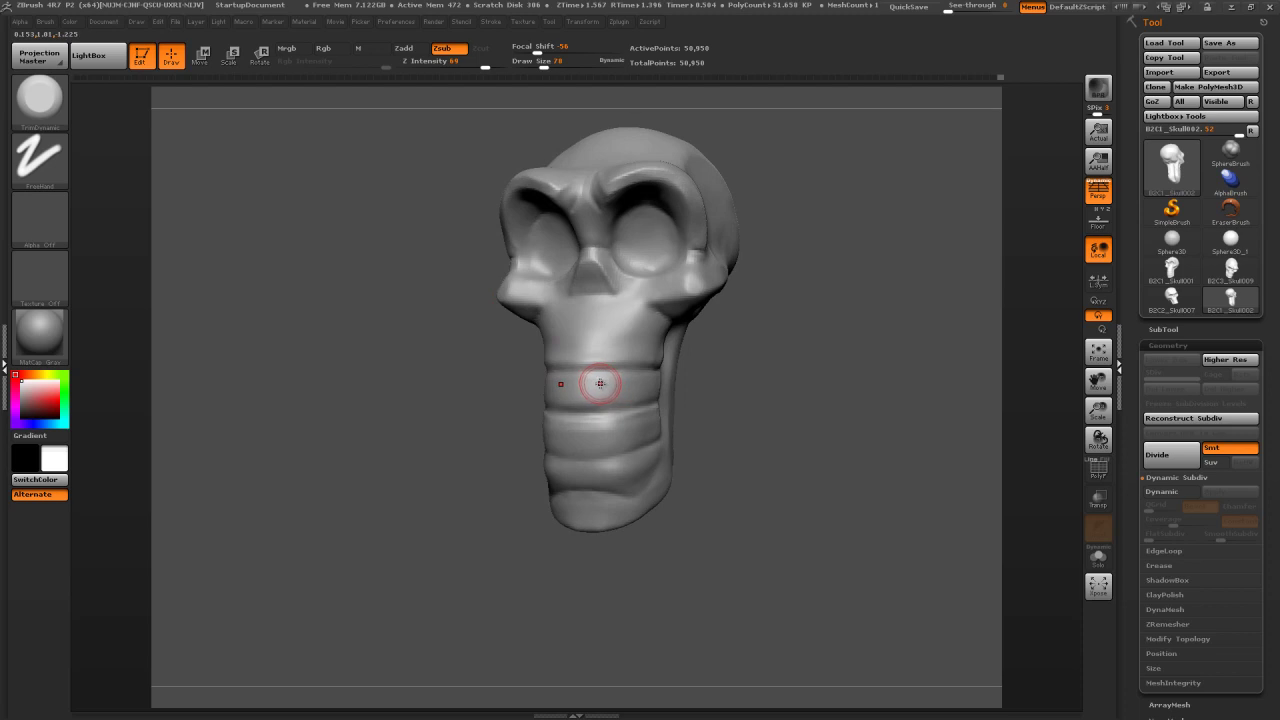
Build up rounded vertical tooth forms across the upper and lower tooth bands with a large Standard brush
{"action": "key", "text": "b"}
{"action": "key", "text": "s"}
{"action": "key", "text": "t"}
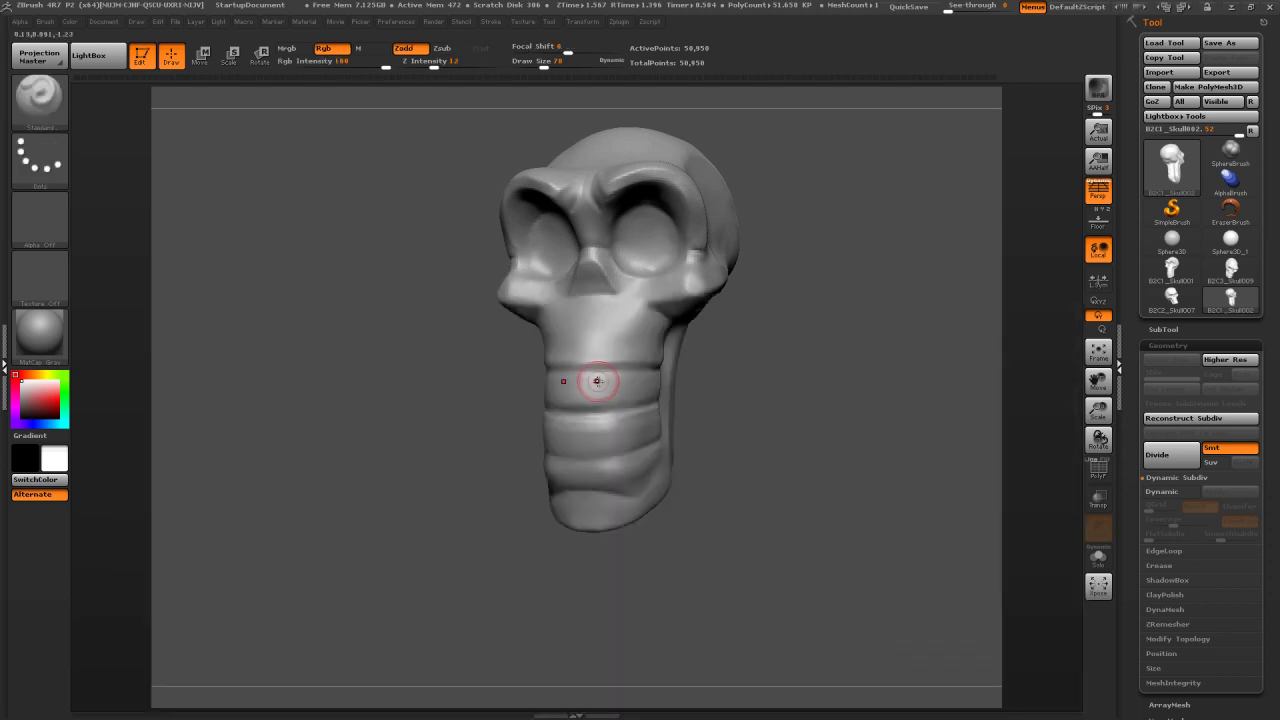
{"action": "key", "text": "s"}
{"action": "left_click_drag", "start_coordinate": [600, 369], "coordinate": [760, 344]}
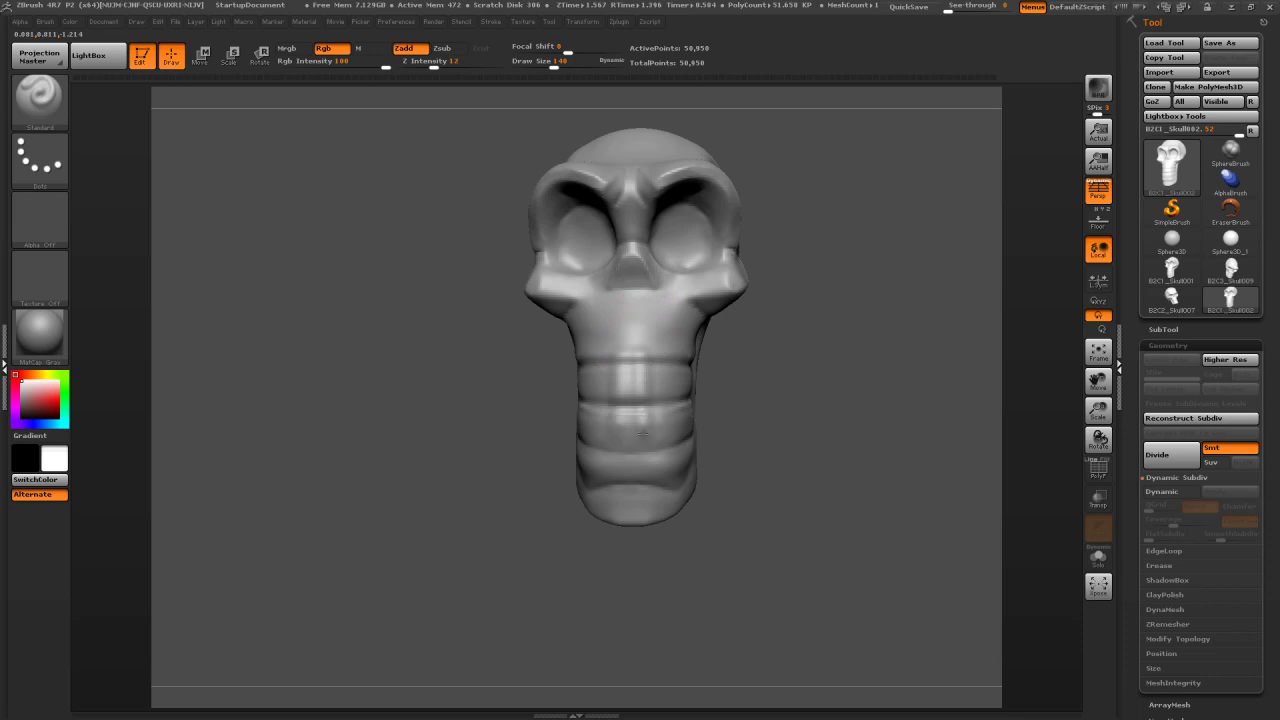
{"action": "left_click_drag", "start_coordinate": [804, 368], "coordinate": [663, 364]}
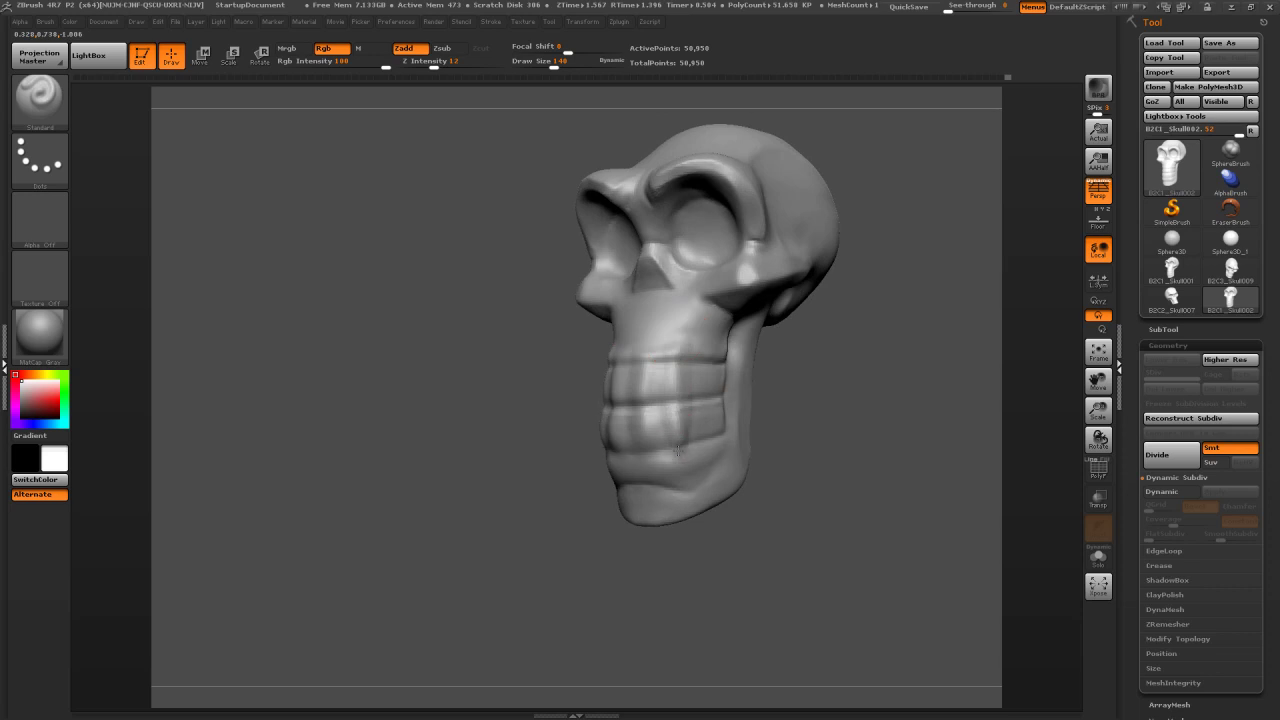
{"action": "mouse_move", "coordinate": [845, 332]}
{"action": "left_mouse_down"}
{"action": "mouse_move", "coordinate": [946, 347]}
{"action": "mouse_move", "coordinate": [860, 352]}
{"action": "left_mouse_up"}
{"action": "mouse_move", "coordinate": [701, 352]}
{"action": "left_mouse_down"}
{"action": "mouse_move", "coordinate": [700, 446]}
{"action": "mouse_move", "coordinate": [700, 382]}
{"action": "mouse_move", "coordinate": [706, 436]}
{"action": "mouse_move", "coordinate": [721, 357]}
{"action": "mouse_move", "coordinate": [722, 442]}
{"action": "mouse_move", "coordinate": [697, 446]}
{"action": "left_mouse_up"}
{"action": "mouse_move", "coordinate": [868, 371]}
{"action": "left_mouse_down"}
{"action": "mouse_move", "coordinate": [897, 371]}
{"action": "mouse_move", "coordinate": [860, 374]}
{"action": "left_mouse_up"}
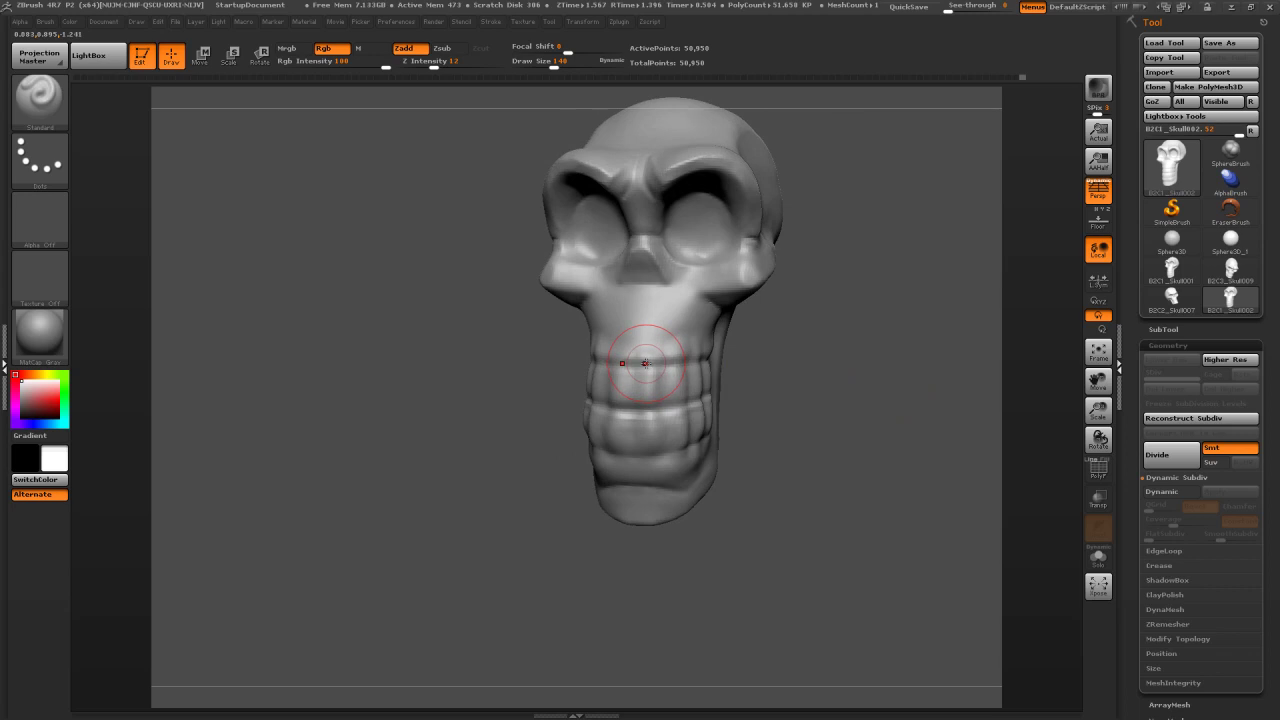
Carve the vertical gaps between the upper front teeth with a smaller Dam_Standard brush
{"action": "key", "text": "b"}
{"action": "key", "text": "d"}
{"action": "key", "text": "s"}
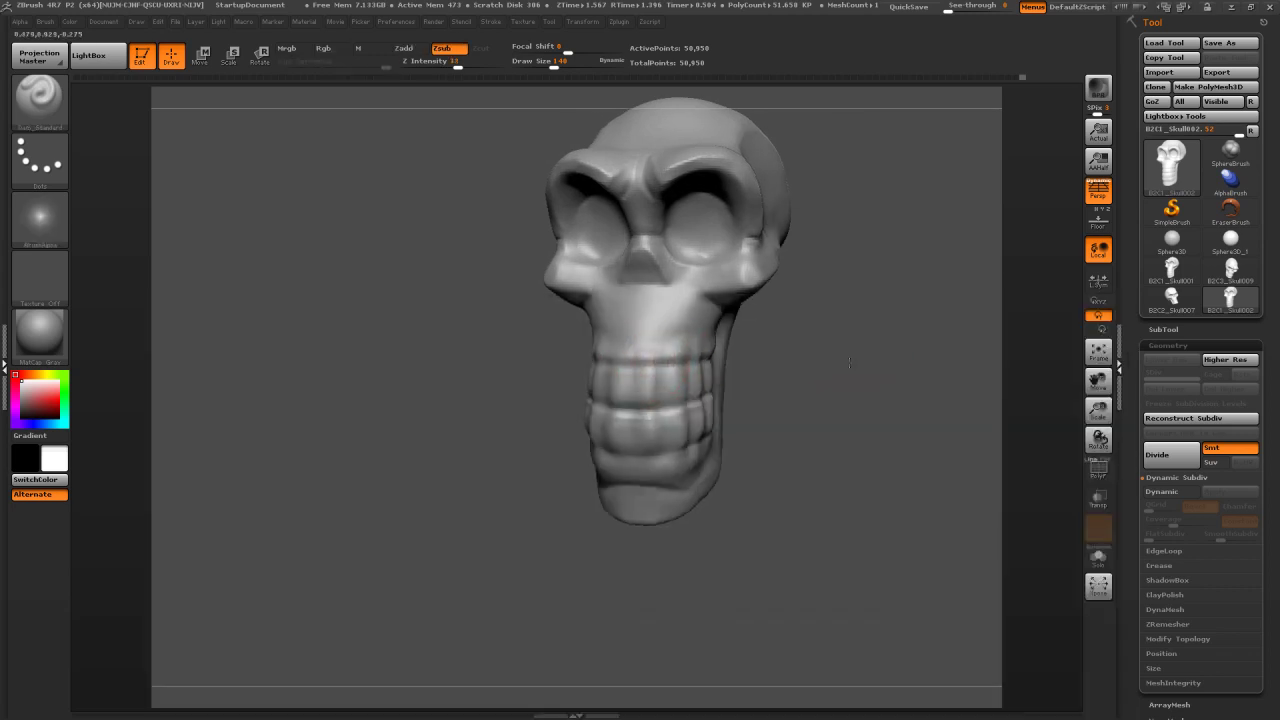
{"action": "left_click_drag", "start_coordinate": [852, 362], "coordinate": [840, 346]}
{"action": "key", "text": "s"}
{"action": "left_click_drag", "start_coordinate": [626, 354], "coordinate": [615, 353]}
{"action": "left_click_drag", "start_coordinate": [742, 336], "coordinate": [756, 330]}
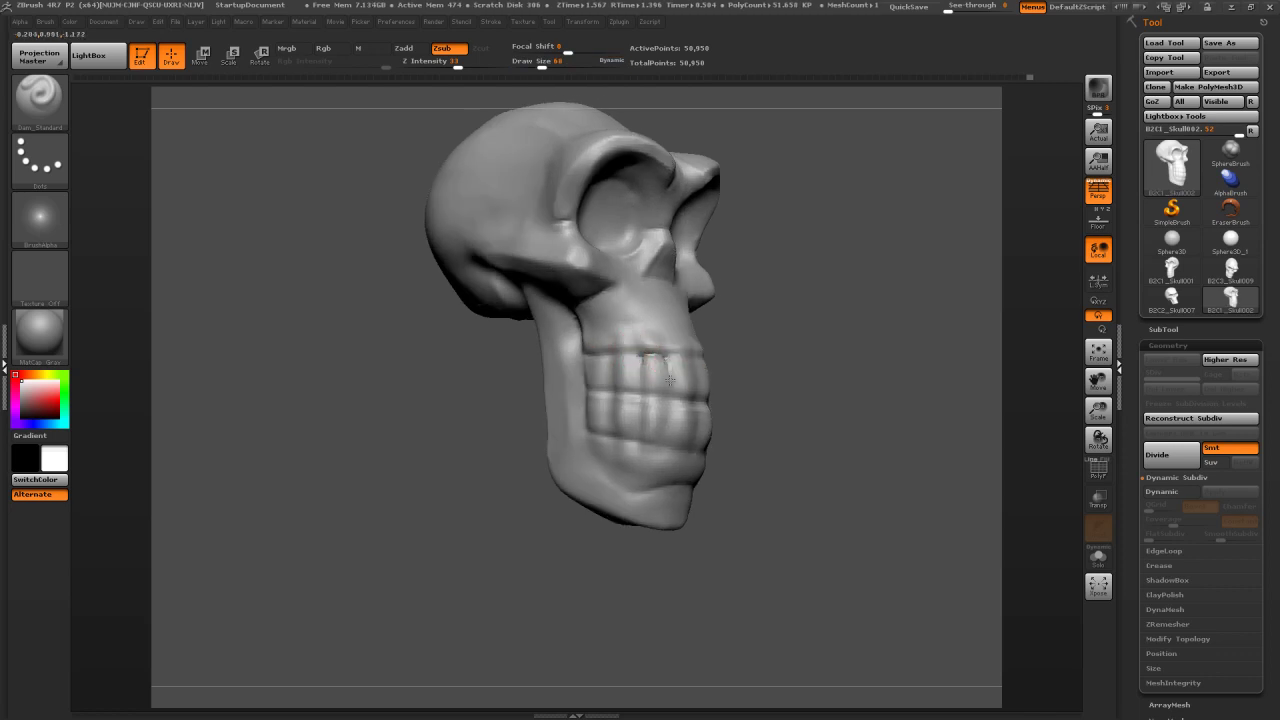
{"action": "left_click_drag", "start_coordinate": [839, 340], "coordinate": [816, 340]}
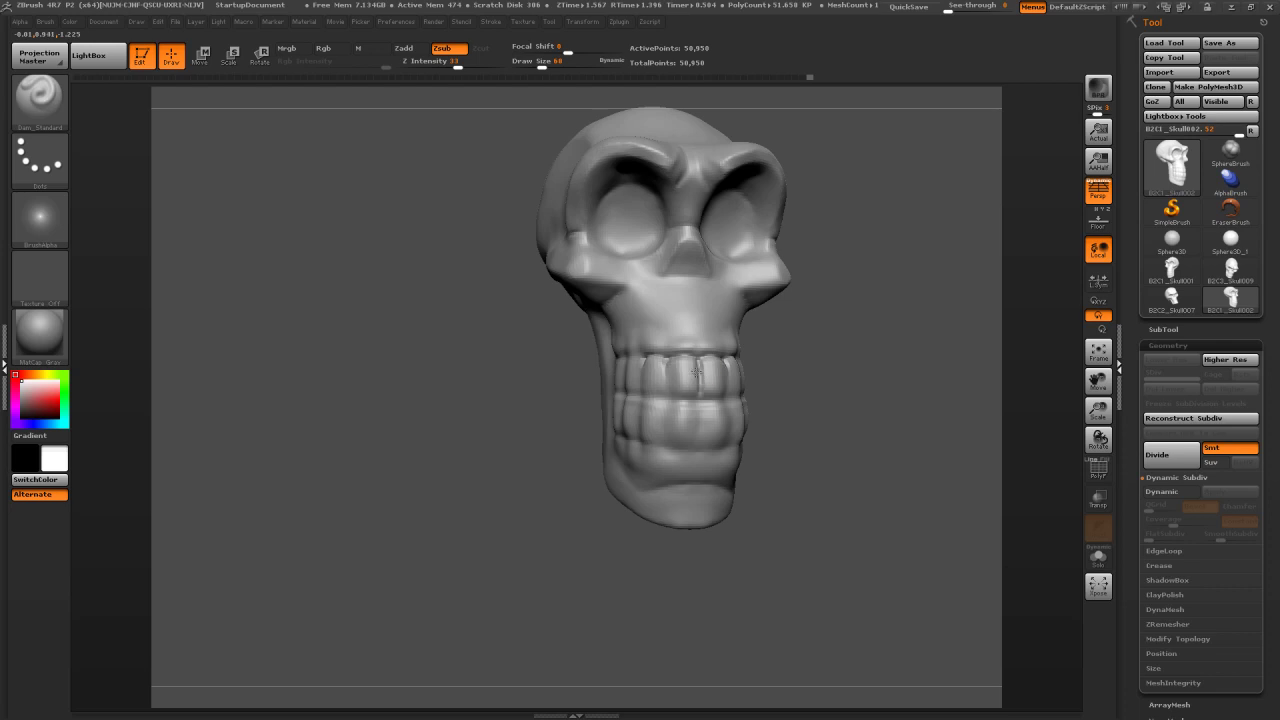
{"action": "left_click_drag", "start_coordinate": [825, 360], "coordinate": [726, 383]}
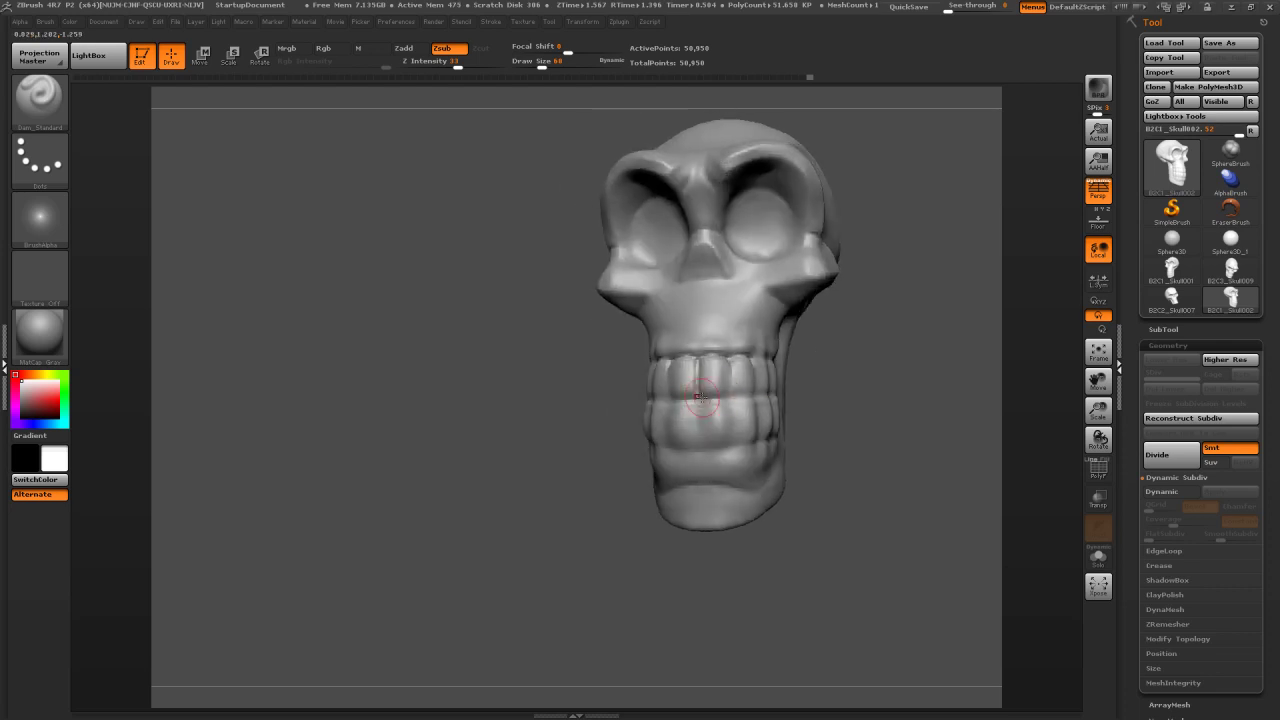
Deepen the gaps and biting edge of the upper front teeth with Dam_Standard, and smooth the tooth surfaces
{"action": "left_click_drag", "start_coordinate": [870, 372], "coordinate": [829, 371]}
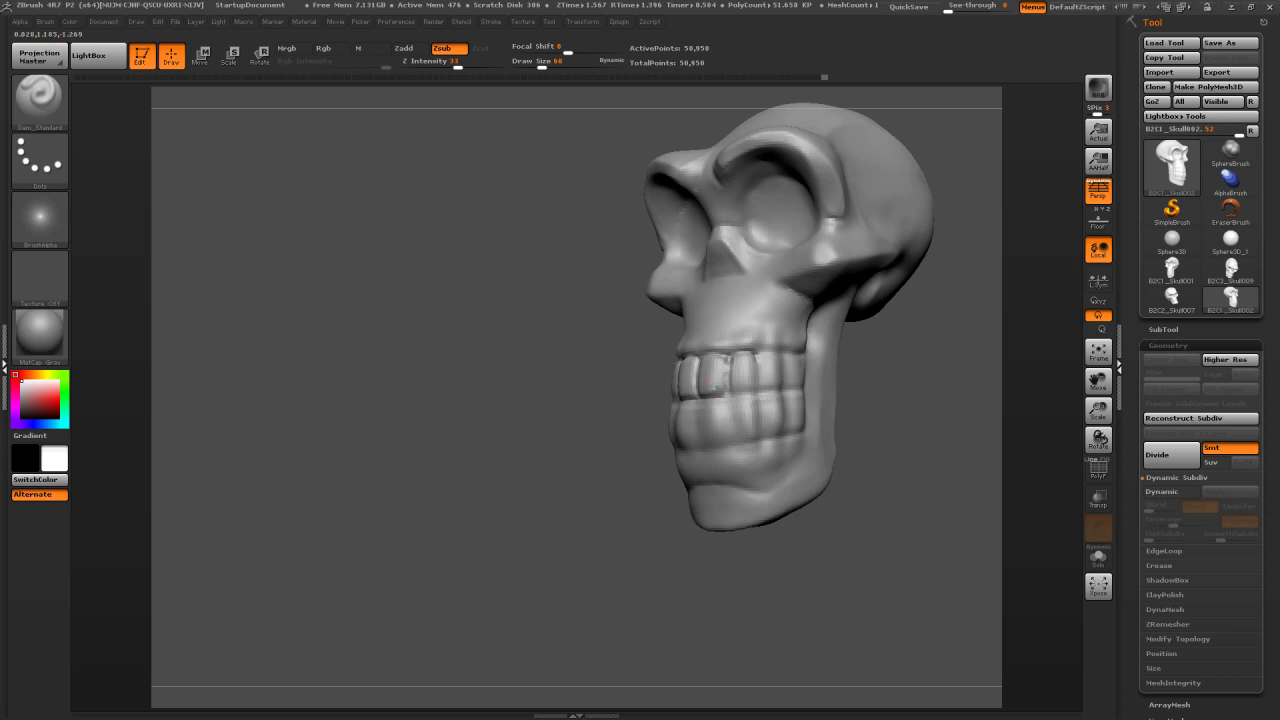
{"action": "left_click_drag", "start_coordinate": [885, 358], "coordinate": [960, 347]}
{"action": "key", "text": "shift"}
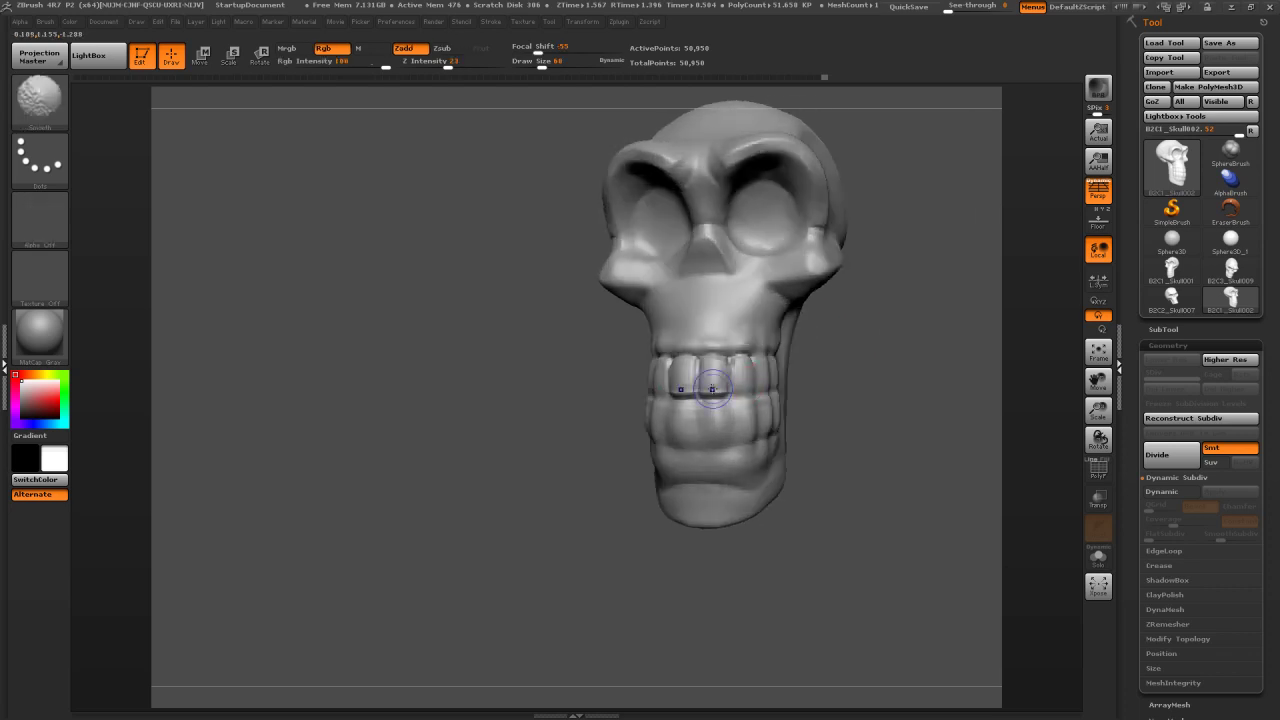
{"action": "mouse_move", "coordinate": [848, 382]}
{"action": "left_mouse_down"}
{"action": "mouse_move", "coordinate": [737, 369]}
{"action": "mouse_move", "coordinate": [734, 394]}
{"action": "left_mouse_up"}
{"action": "mouse_move", "coordinate": [883, 353]}
{"action": "left_mouse_down"}
{"action": "mouse_move", "coordinate": [914, 365]}
{"action": "mouse_move", "coordinate": [916, 488]}
{"action": "mouse_move", "coordinate": [993, 620]}
{"action": "mouse_move", "coordinate": [855, 362]}
{"action": "mouse_move", "coordinate": [763, 386]}
{"action": "mouse_move", "coordinate": [806, 377]}
{"action": "mouse_move", "coordinate": [820, 430]}
{"action": "mouse_move", "coordinate": [750, 445]}
{"action": "mouse_move", "coordinate": [802, 403]}
{"action": "mouse_move", "coordinate": [760, 423]}
{"action": "left_mouse_up"}
{"action": "mouse_move", "coordinate": [634, 394]}
{"action": "left_mouse_down", "text": "shift"}
{"action": "mouse_move", "coordinate": [626, 406]}
{"action": "mouse_move", "coordinate": [634, 395]}
{"action": "mouse_move", "coordinate": [652, 432]}
{"action": "mouse_move", "coordinate": [664, 426]}
{"action": "left_mouse_up", "text": "shift"}
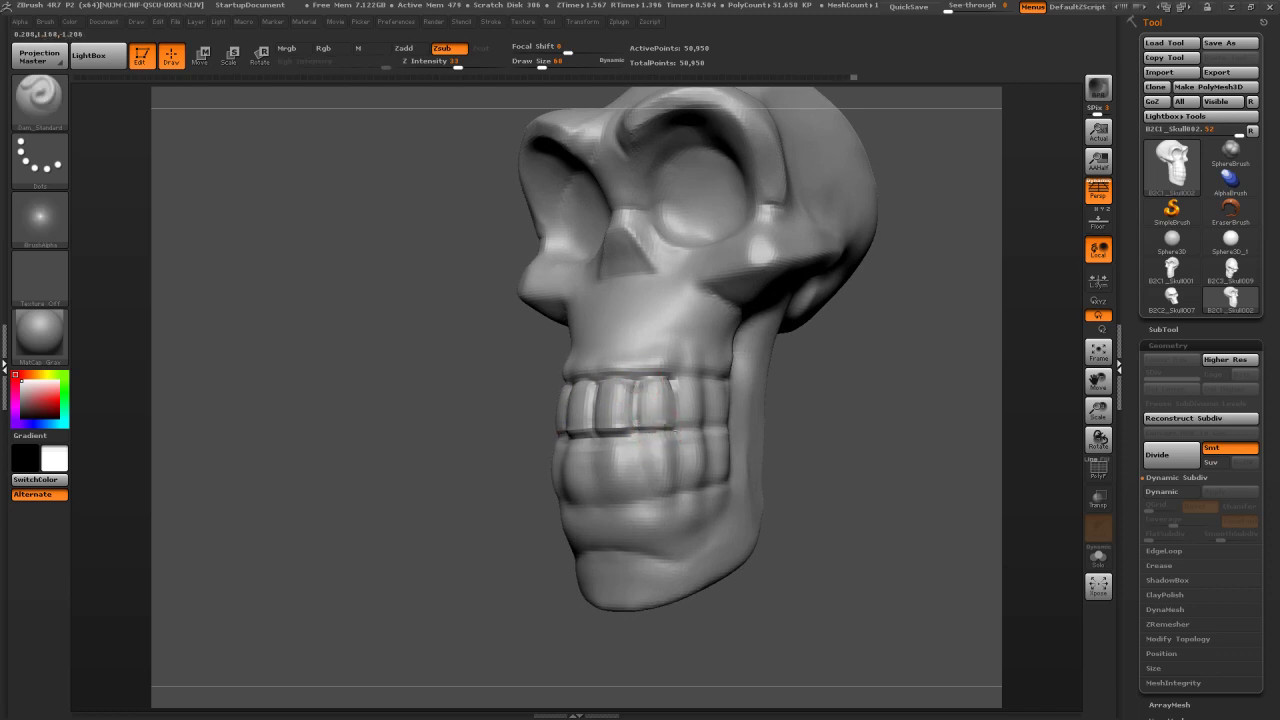
Carve the vertical gaps between the upper side teeth with Dam_Standard back to the last molar and smooth the carved edges
{"action": "left_click_drag", "start_coordinate": [809, 400], "coordinate": [802, 399]}
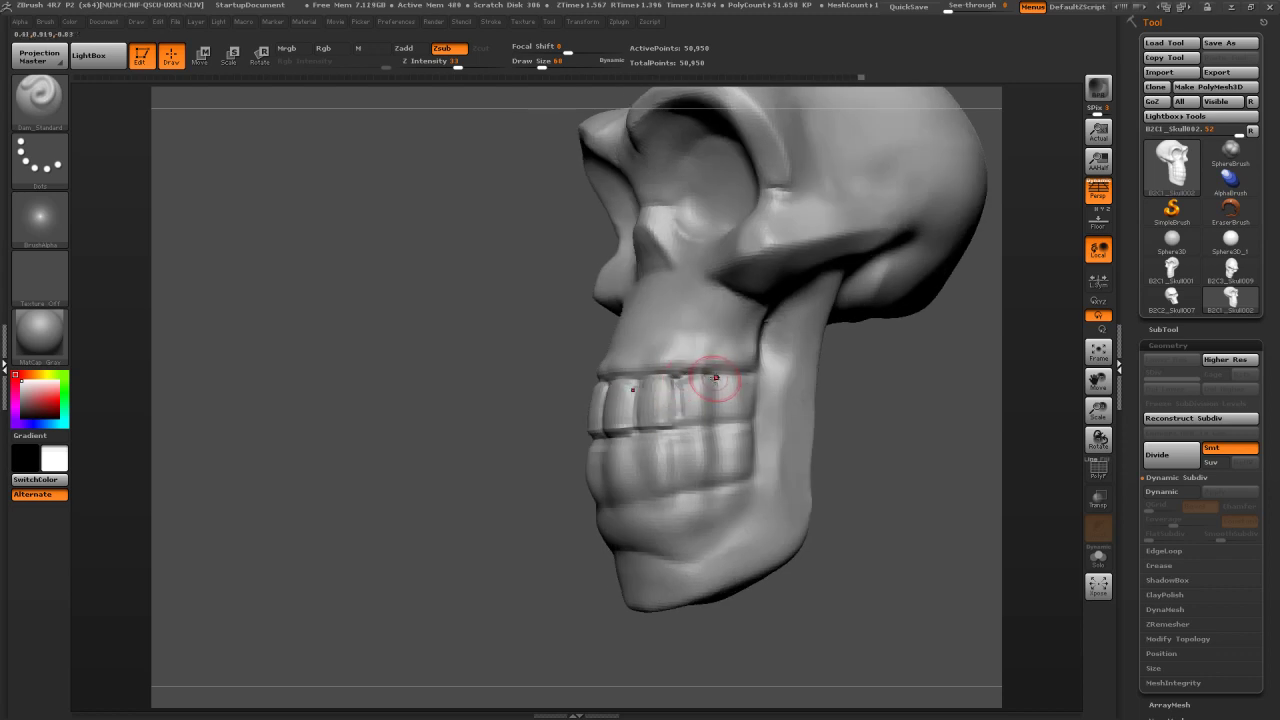
{"action": "left_click_drag", "start_coordinate": [713, 378], "coordinate": [709, 417]}
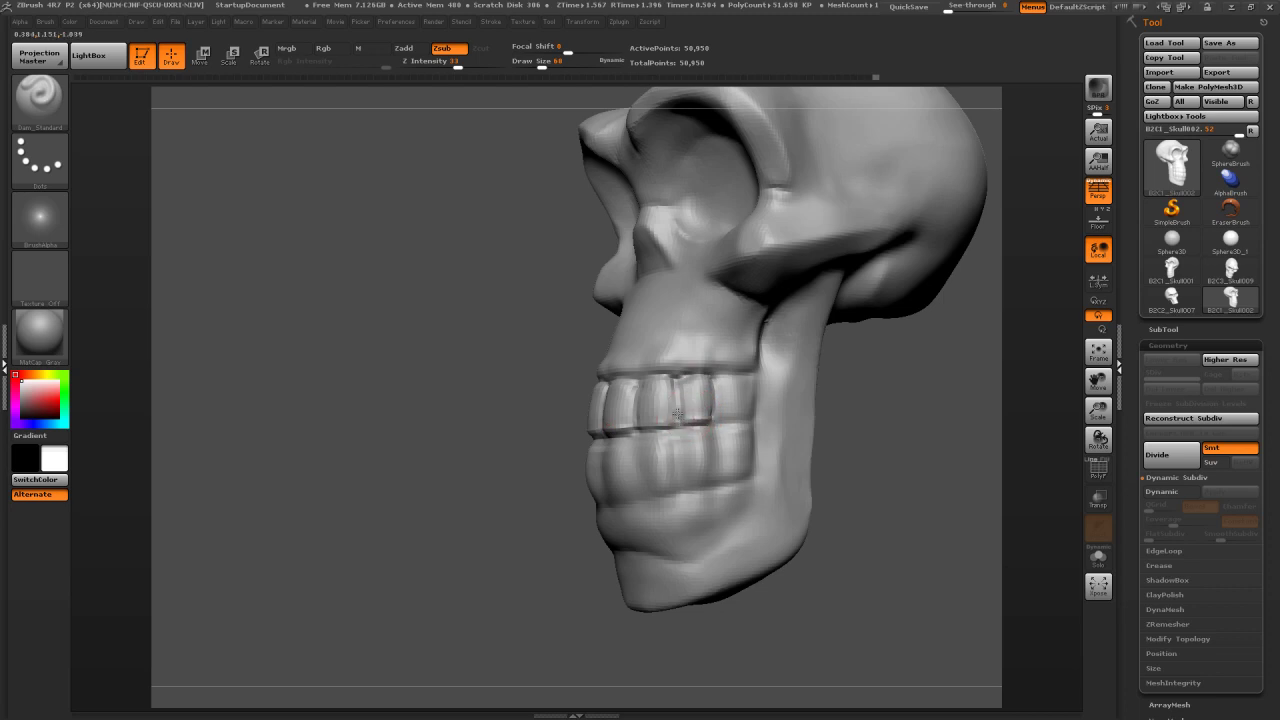
{"action": "key", "text": "shift"}
{"action": "left_click_drag", "start_coordinate": [675, 392], "coordinate": [677, 383], "text": "shift"}
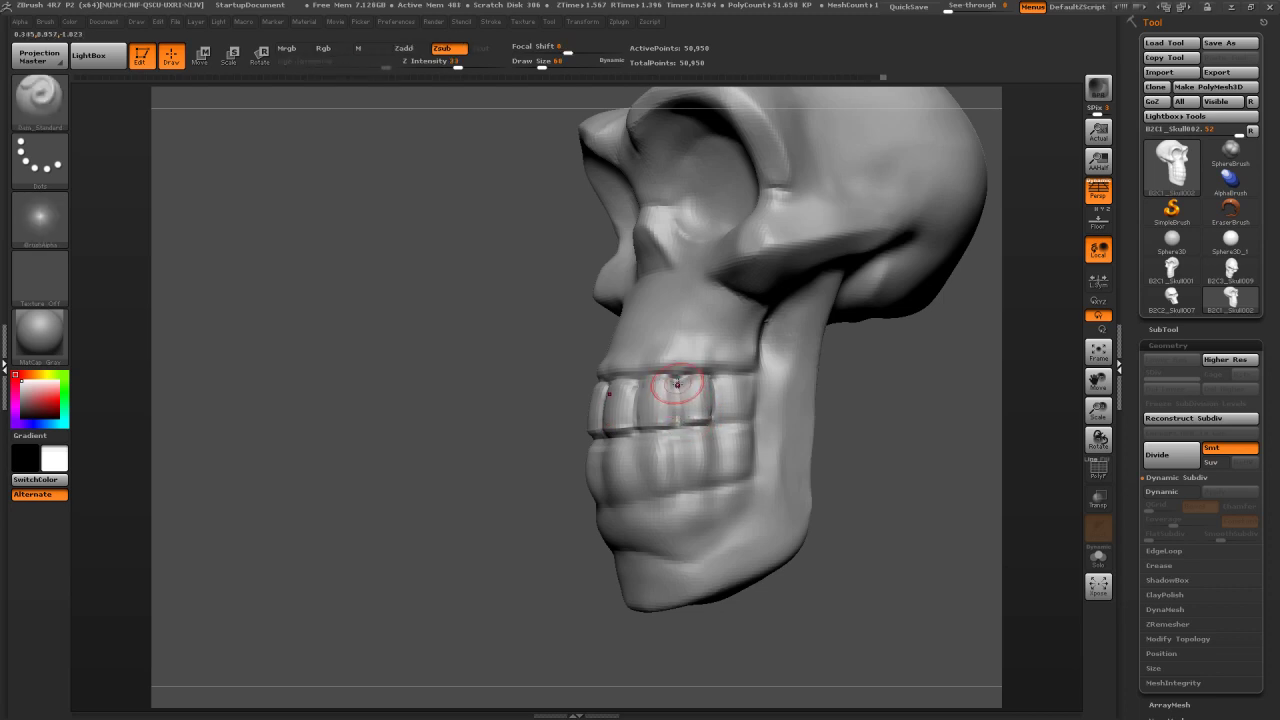
{"action": "mouse_move", "coordinate": [906, 372]}
{"action": "left_mouse_down"}
{"action": "mouse_move", "coordinate": [800, 380]}
{"action": "mouse_move", "coordinate": [715, 420]}
{"action": "left_mouse_up"}
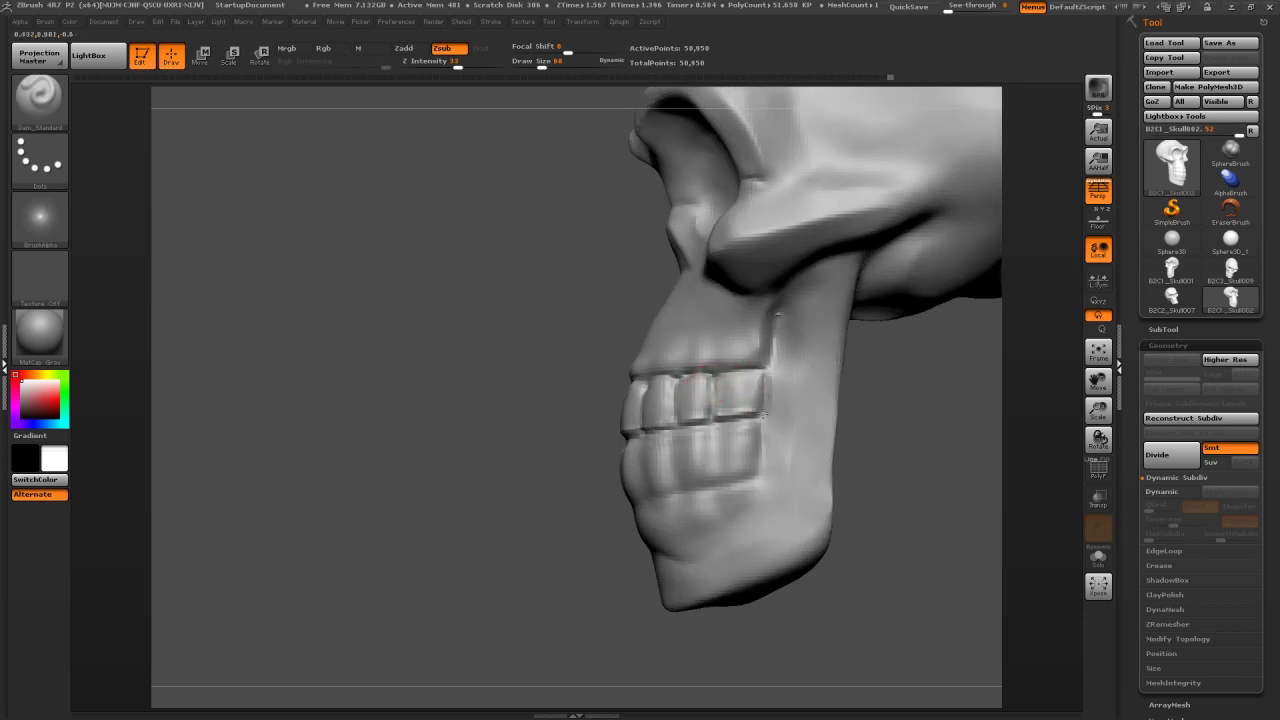
{"action": "left_click_drag", "start_coordinate": [764, 374], "coordinate": [765, 388]}
{"action": "left_click_drag", "start_coordinate": [765, 388], "coordinate": [760, 376], "text": "shift"}
Deepen the gum-line groove along the top of the upper teeth with Dam_Standard, from the front teeth around to the side
{"action": "left_click_drag", "start_coordinate": [370, 395], "coordinate": [512, 378]}
{"action": "left_click_drag", "start_coordinate": [612, 366], "coordinate": [698, 365]}
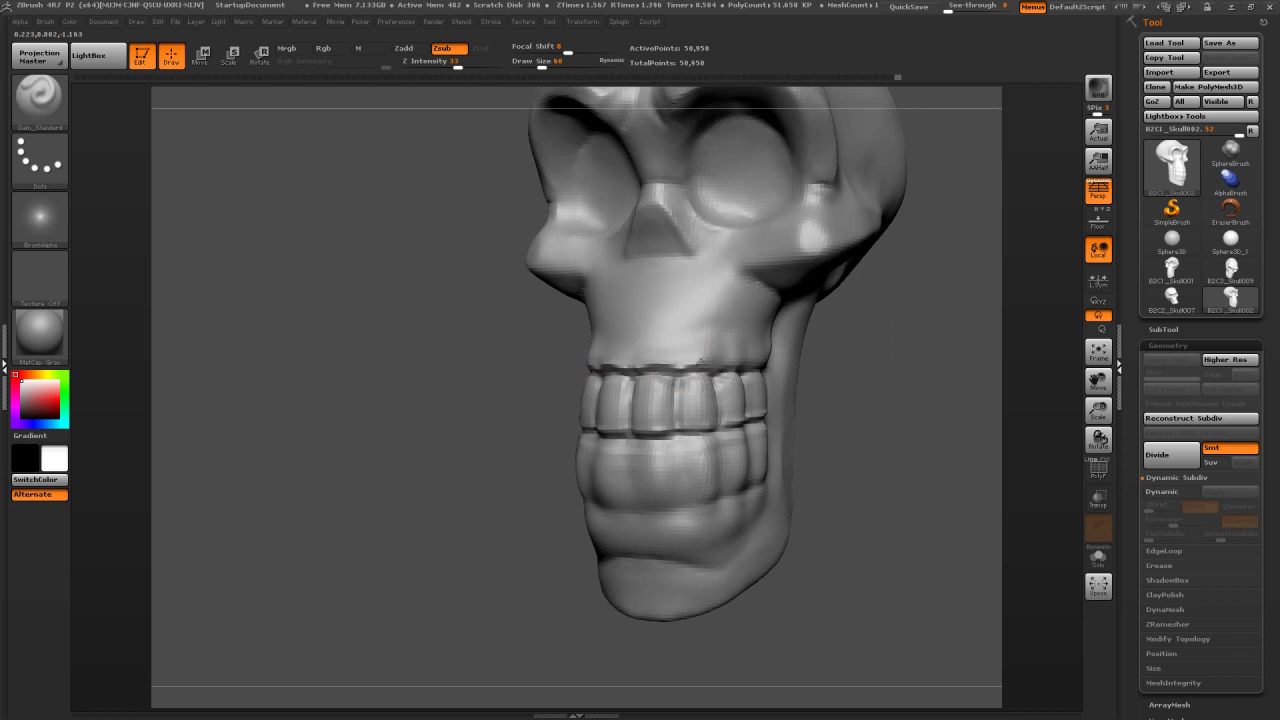
{"action": "left_click_drag", "start_coordinate": [861, 356], "coordinate": [778, 360]}
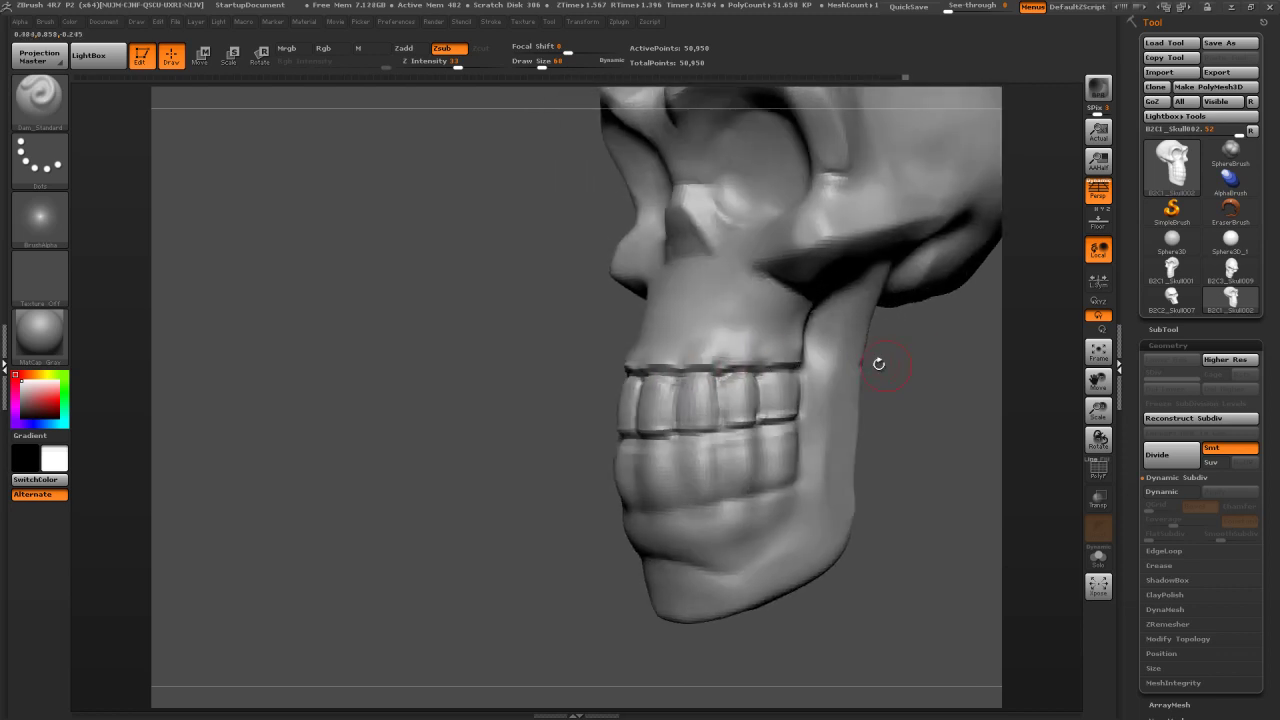
{"action": "left_click_drag", "start_coordinate": [946, 386], "coordinate": [744, 364], "text": "shift"}
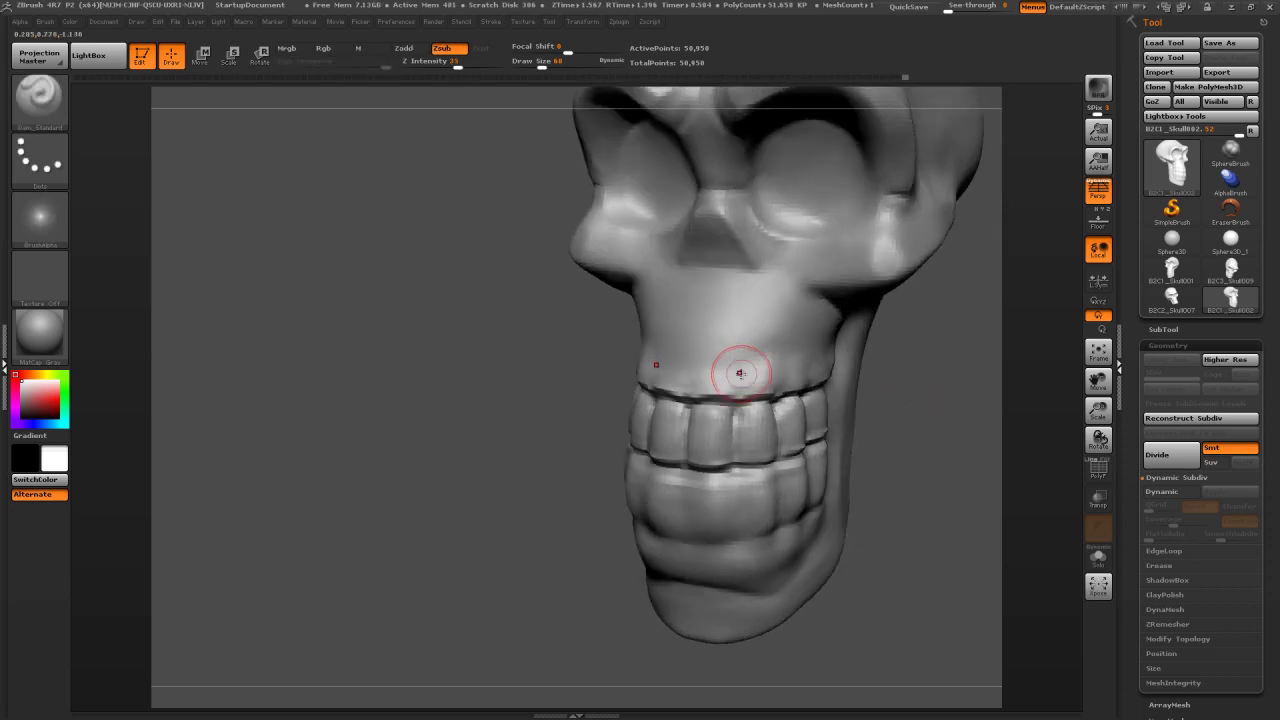
Carve short vertical root grooves into the upper jaw above the gaps between the upper teeth and soften them
{"action": "key", "text": "shift"}
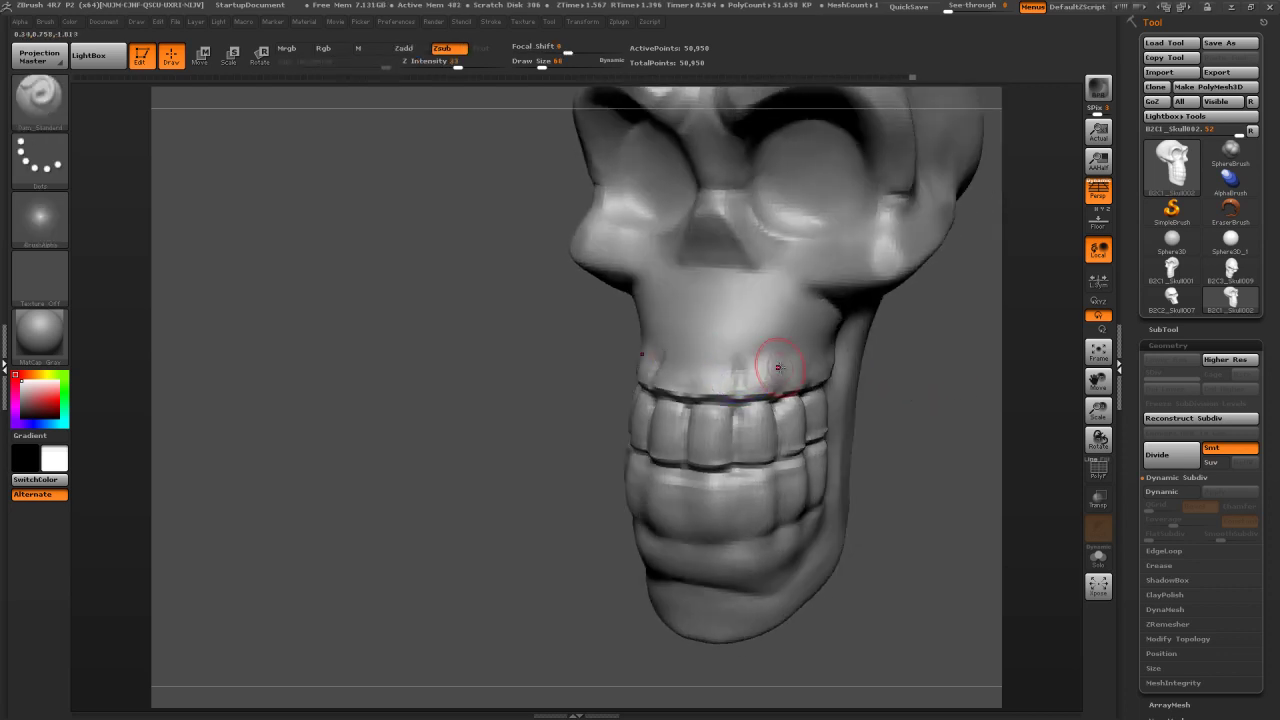
{"action": "mouse_move", "coordinate": [937, 374]}
{"action": "left_mouse_down"}
{"action": "mouse_move", "coordinate": [789, 366]}
{"action": "mouse_move", "coordinate": [790, 385]}
{"action": "mouse_move", "coordinate": [823, 363]}
{"action": "mouse_move", "coordinate": [771, 377]}
{"action": "left_mouse_up"}
{"action": "left_click_drag", "start_coordinate": [580, 372], "coordinate": [704, 372]}
{"action": "mouse_move", "coordinate": [537, 380]}
{"action": "left_mouse_down"}
{"action": "mouse_move", "coordinate": [466, 412]}
{"action": "mouse_move", "coordinate": [360, 410]}
{"action": "mouse_move", "coordinate": [420, 414]}
{"action": "mouse_move", "coordinate": [389, 421]}
{"action": "left_mouse_up"}
Carve the gap between the lower front teeth and their lower gum edge with Dam_Standard, undoing the first gum-edge stroke
{"action": "mouse_move", "coordinate": [909, 403]}
{"action": "left_mouse_down"}
{"action": "mouse_move", "coordinate": [766, 400]}
{"action": "mouse_move", "coordinate": [814, 437]}
{"action": "mouse_move", "coordinate": [816, 384]}
{"action": "mouse_move", "coordinate": [805, 384]}
{"action": "left_mouse_up"}
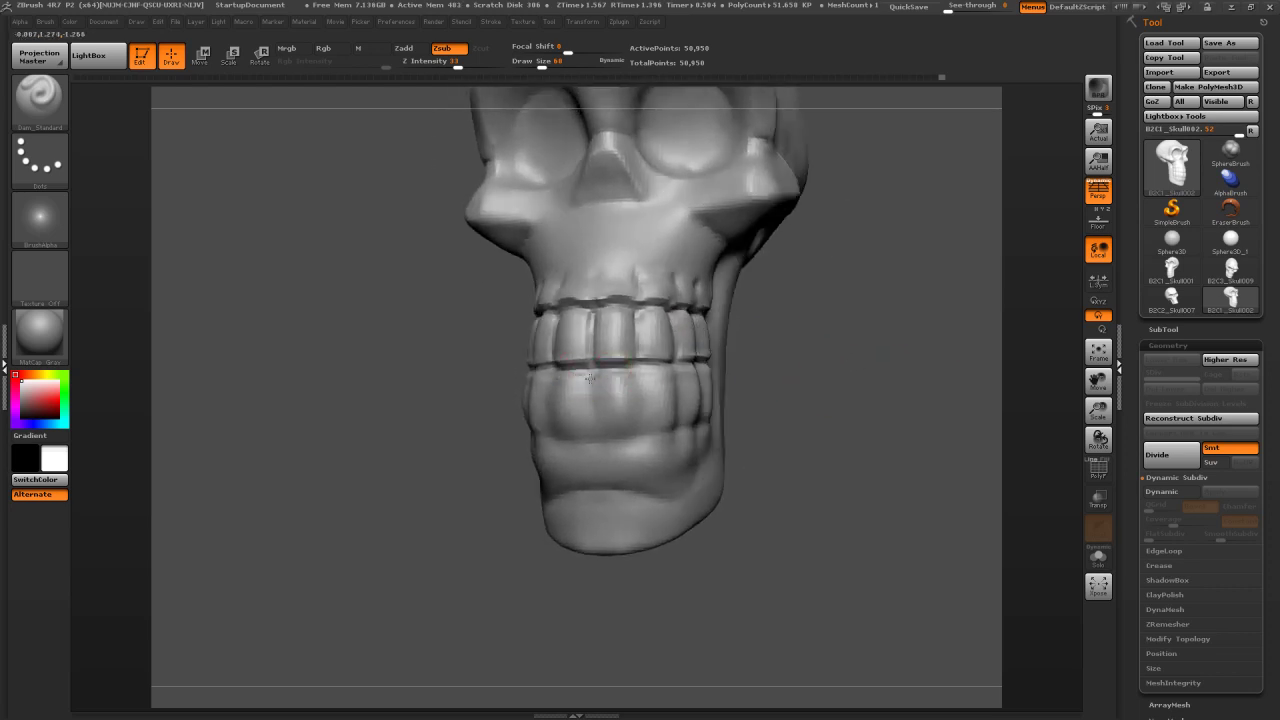
{"action": "left_click_drag", "start_coordinate": [606, 434], "coordinate": [619, 434]}
{"action": "key", "text": "ctrl+z"}
{"action": "left_click_drag", "start_coordinate": [591, 436], "coordinate": [590, 392]}
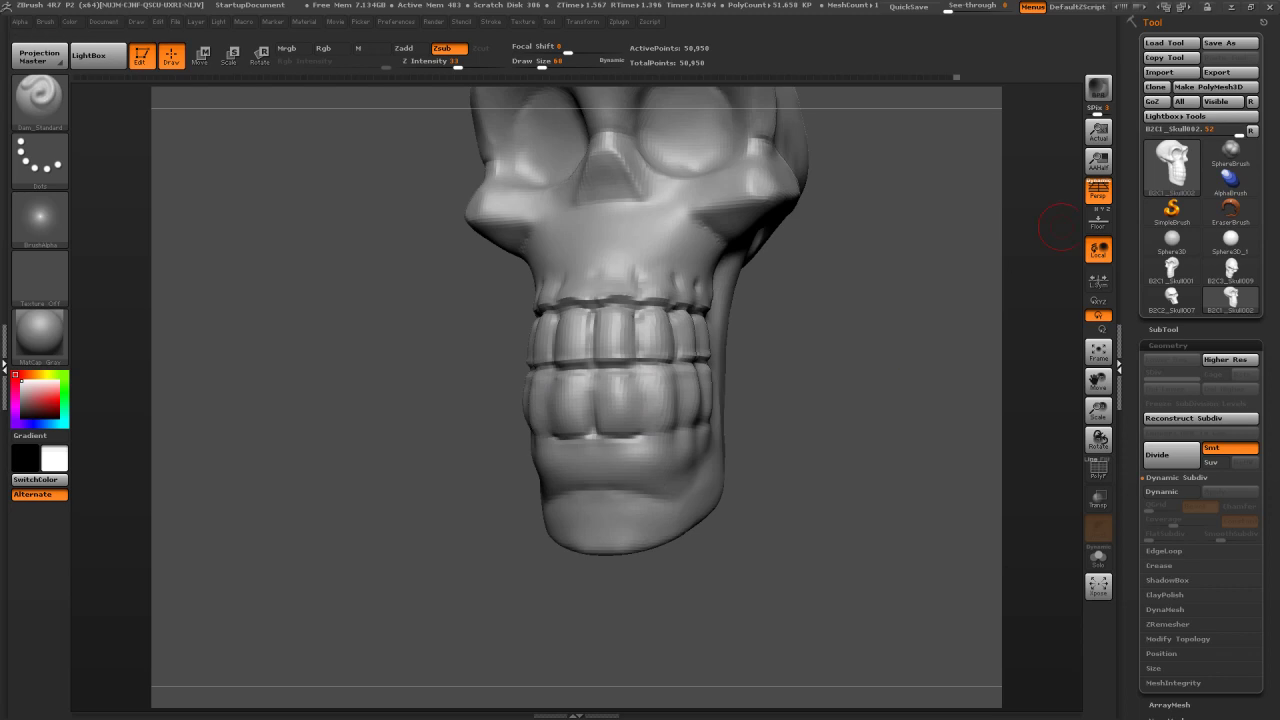
Open the front and side view skull reference image in IrfanView and move its window to the second monitor
{"action": "key", "text": "super"}
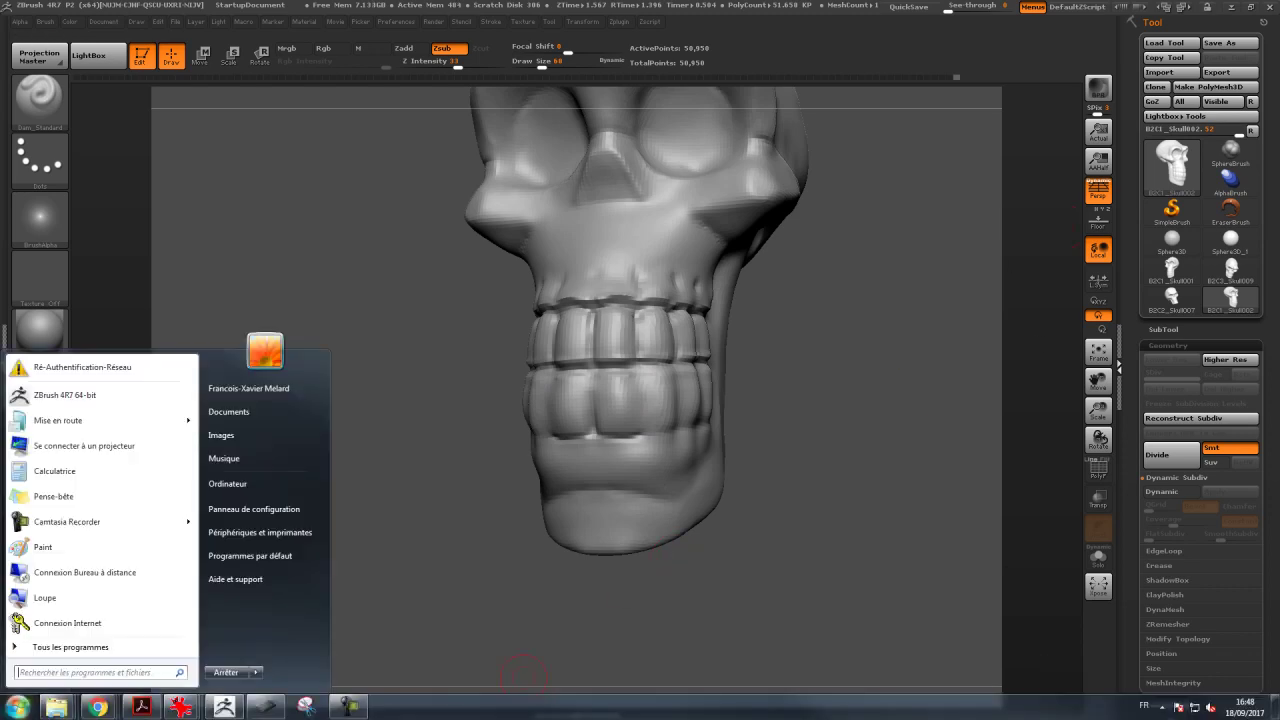
{"action": "left_click", "coordinate": [178, 706]}
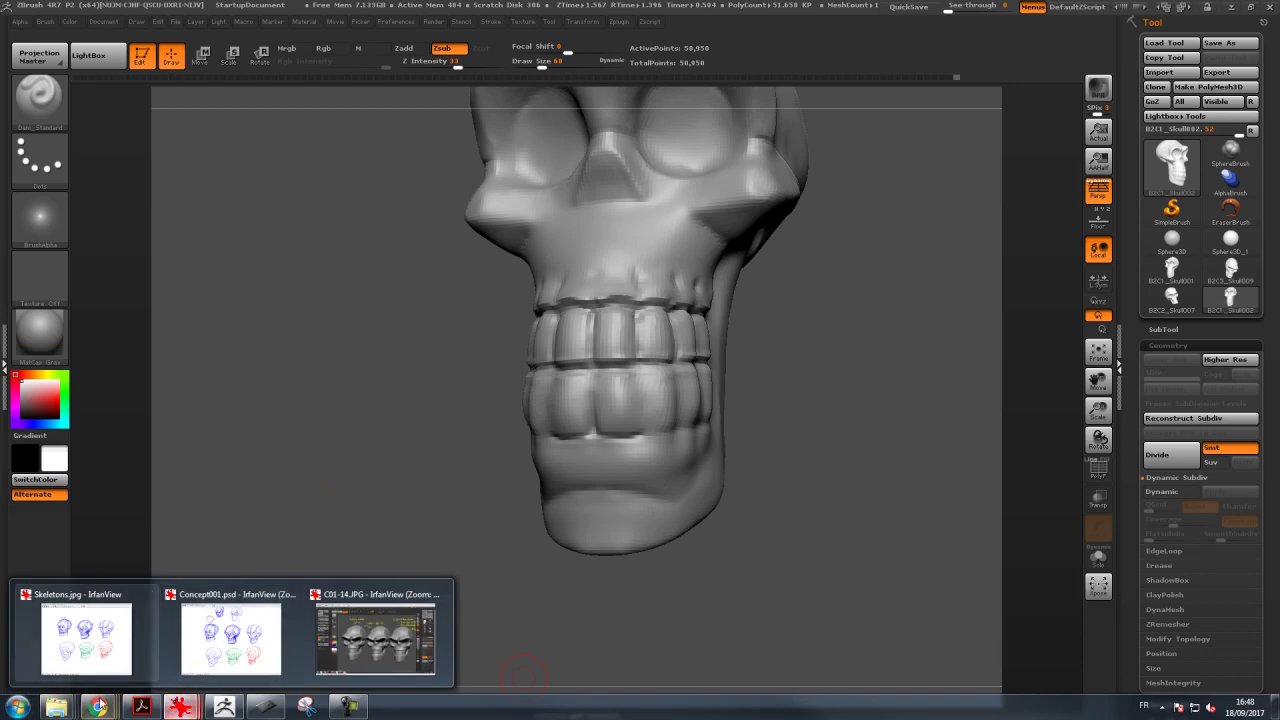
{"action": "mouse_move", "coordinate": [77, 695]}
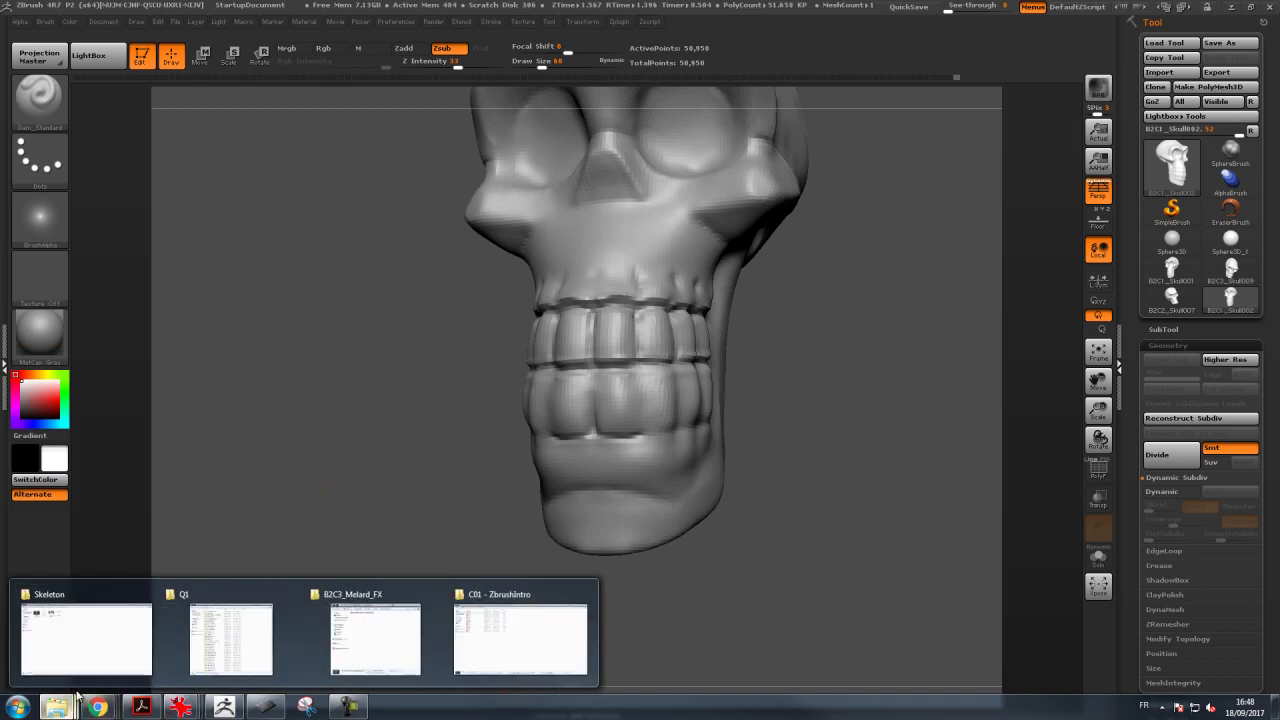
{"action": "left_click", "coordinate": [83, 643]}
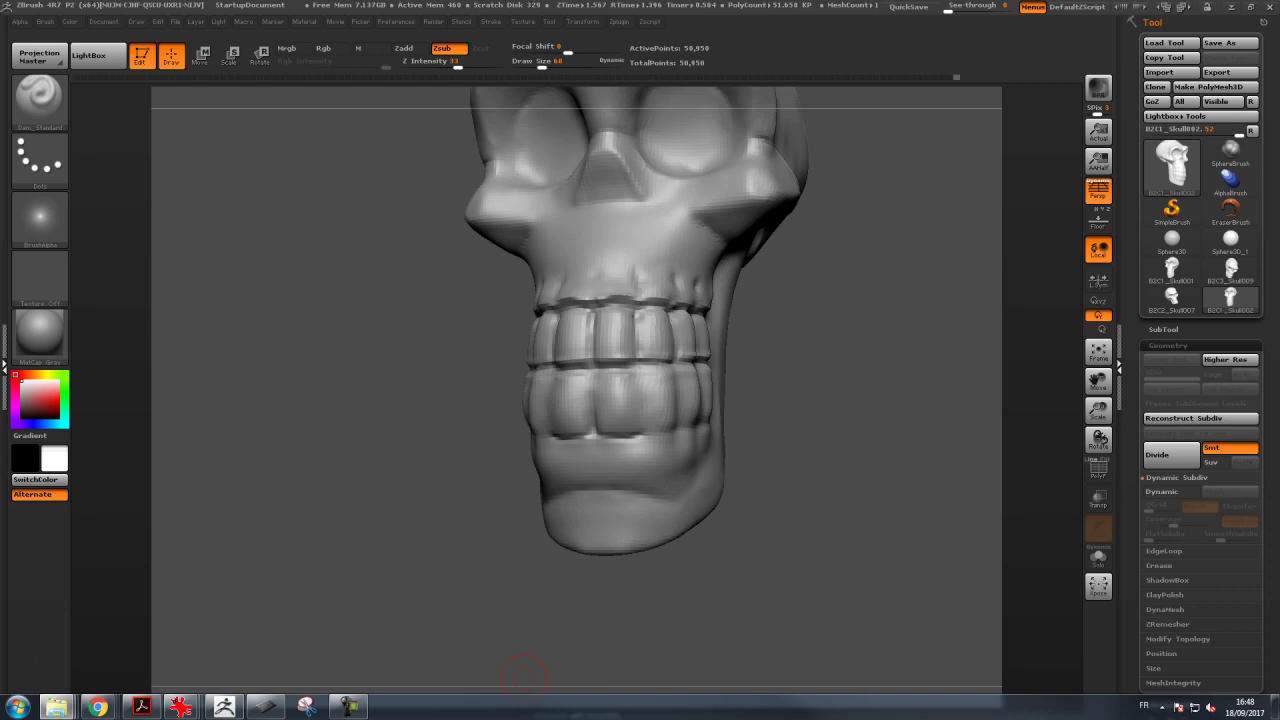
{"action": "left_click", "coordinate": [180, 706]}
{"action": "left_click_drag", "start_coordinate": [654, 152], "coordinate": [455, 158]}
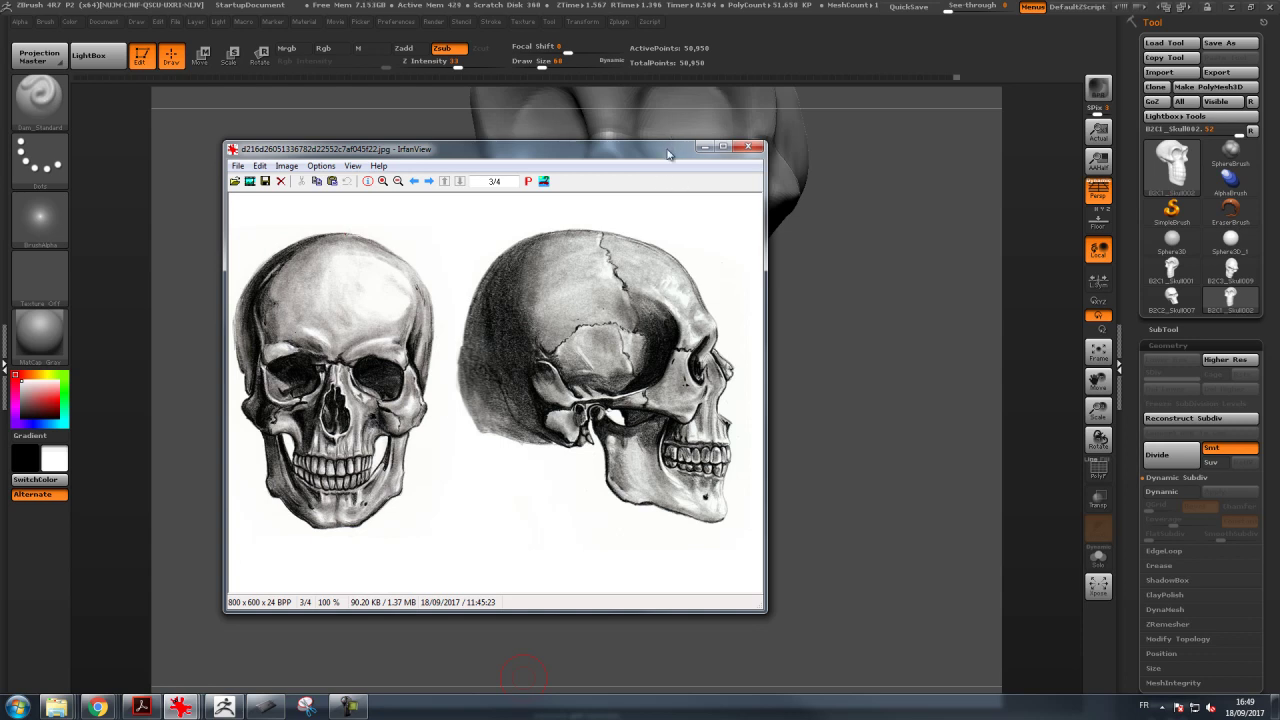
{"action": "left_click_drag", "start_coordinate": [637, 158], "coordinate": [1279, 156]}
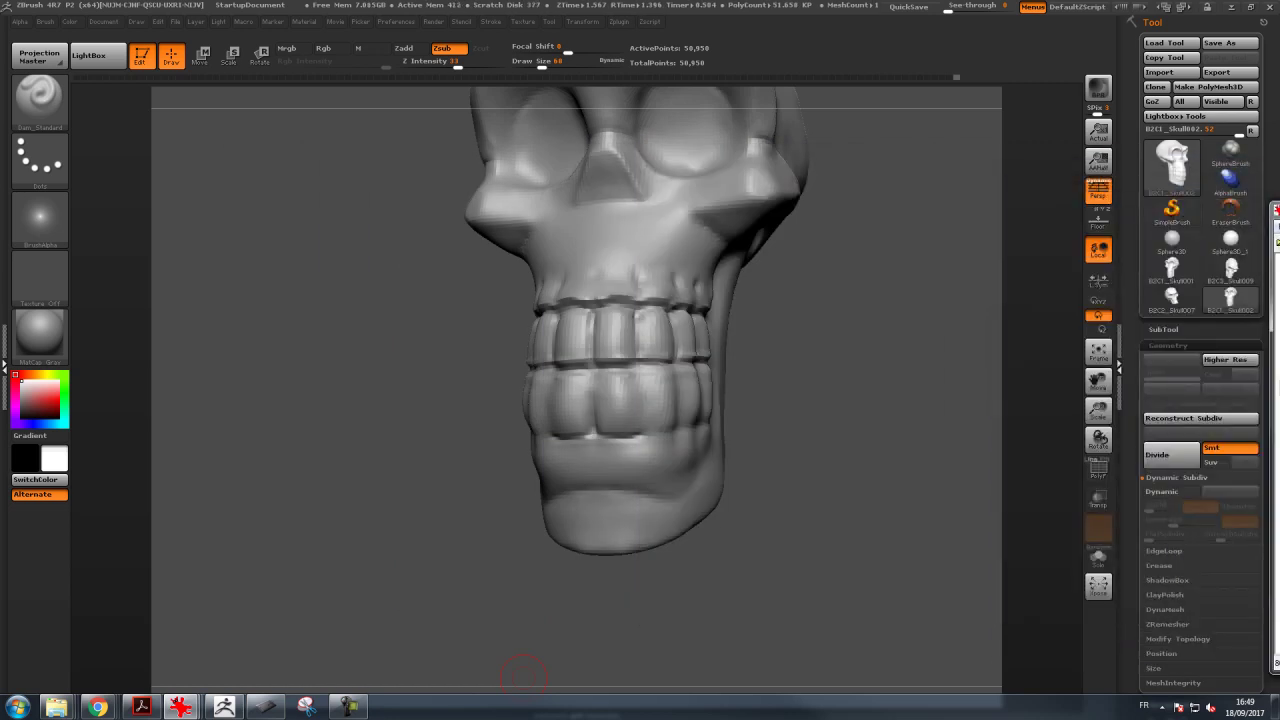
Carve the vertical gaps between the lower front teeth with Dam_Standard and continue separating them towards the side of the jaw
{"action": "left_click_drag", "start_coordinate": [785, 336], "coordinate": [795, 343]}
{"action": "left_click_drag", "start_coordinate": [940, 338], "coordinate": [882, 347]}
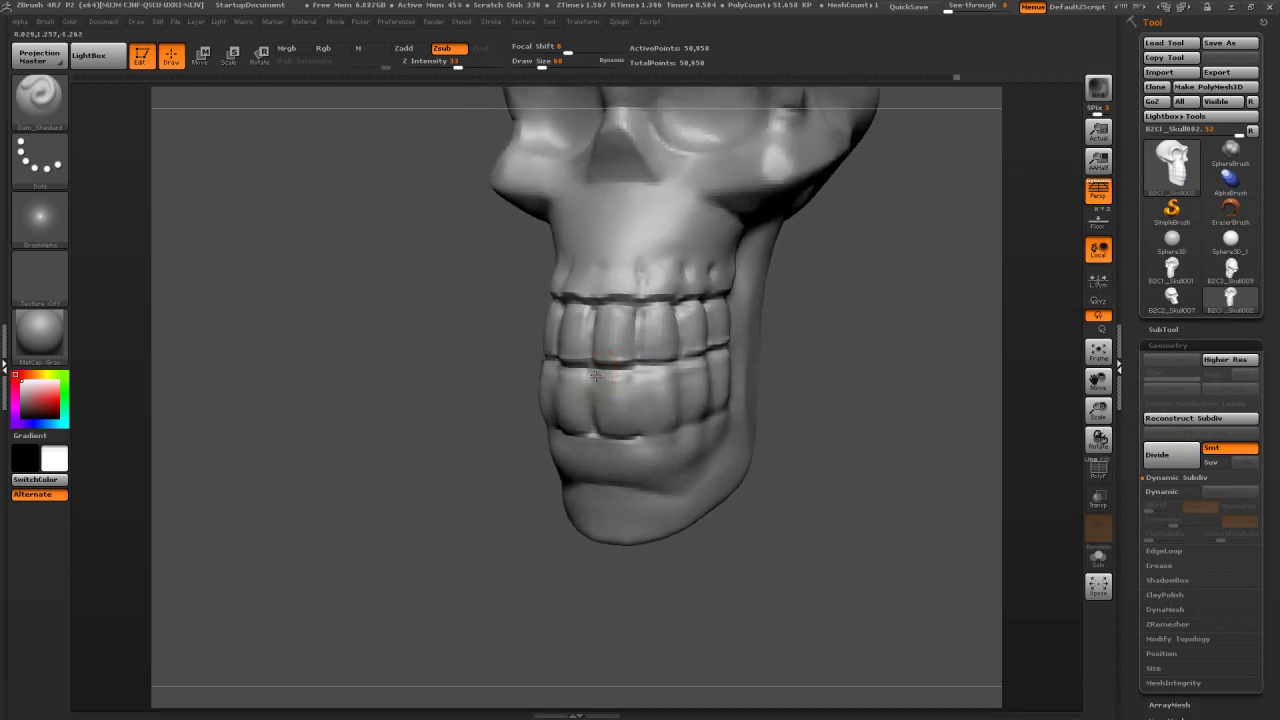
{"action": "left_click_drag", "start_coordinate": [832, 352], "coordinate": [614, 357], "text": "shift"}
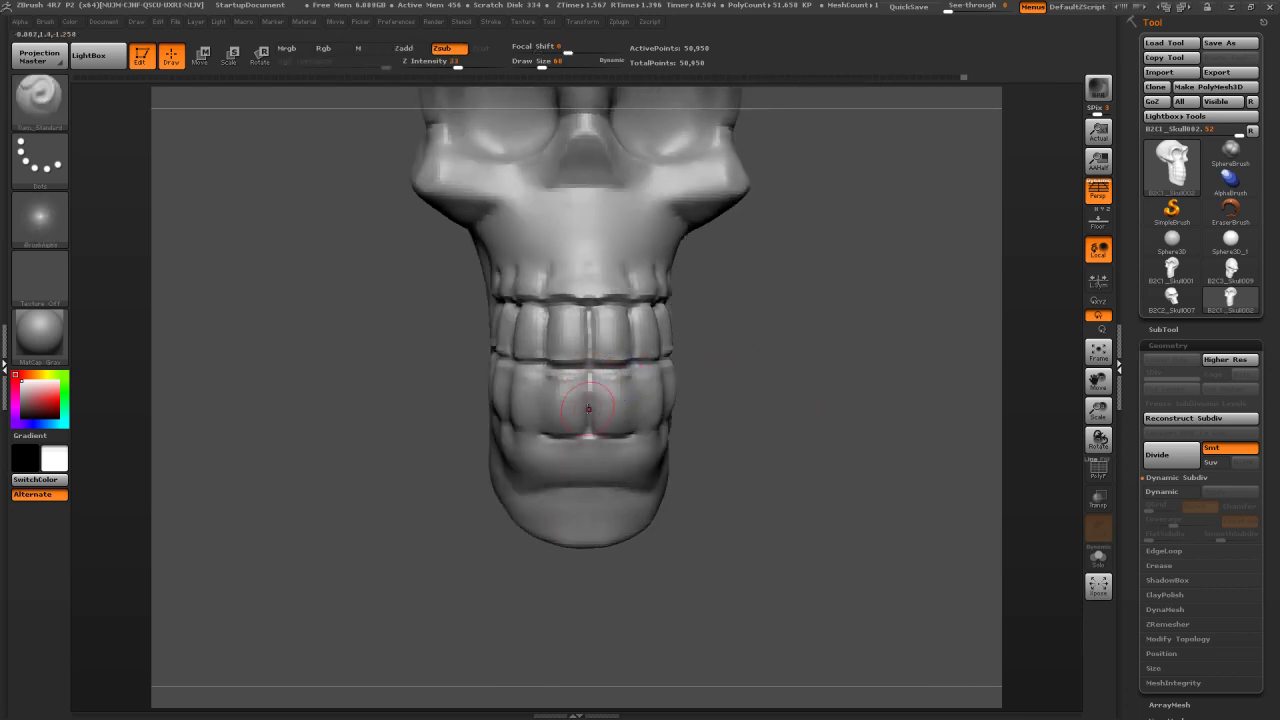
{"action": "left_click_drag", "start_coordinate": [826, 356], "coordinate": [708, 362]}
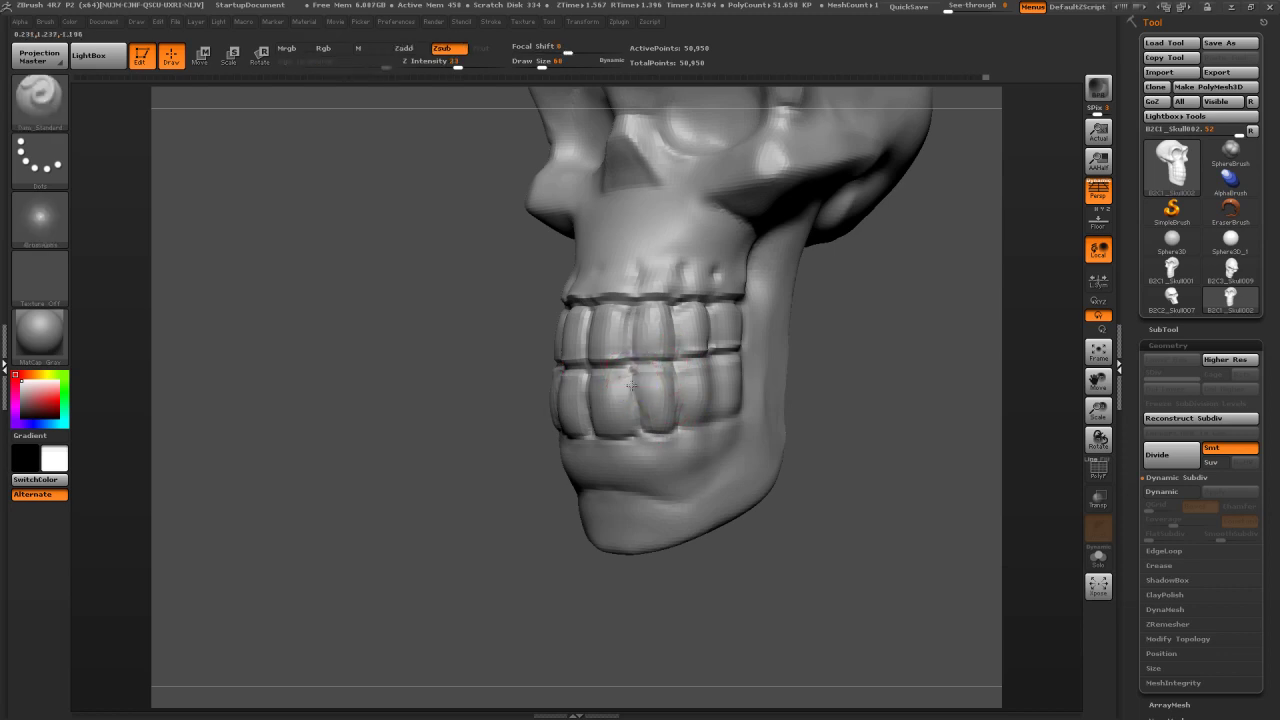
{"action": "left_click_drag", "start_coordinate": [886, 346], "coordinate": [800, 356]}
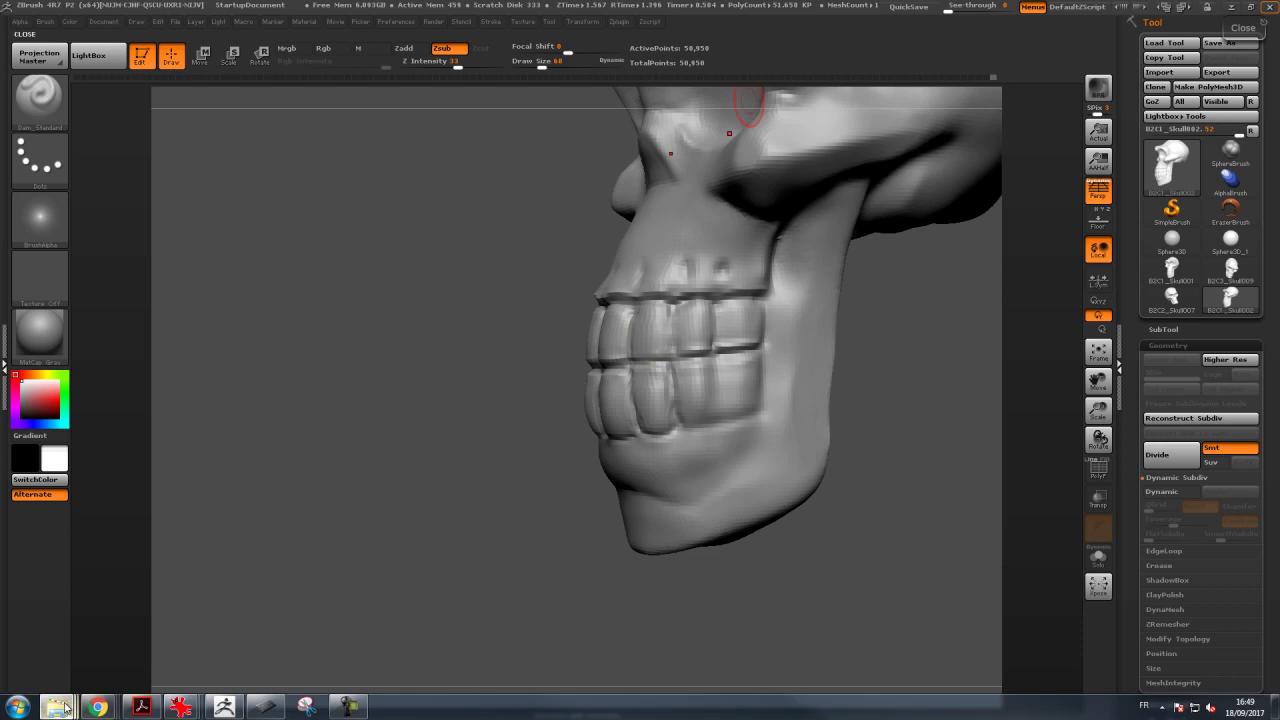
Switch to Windows Explorer, paste the copied skull reference image into the C01 - ZbrushIntro folder, and return to ZBrush
{"action": "mouse_move", "coordinate": [57, 706]}
{"action": "mouse_move", "coordinate": [218, 633]}
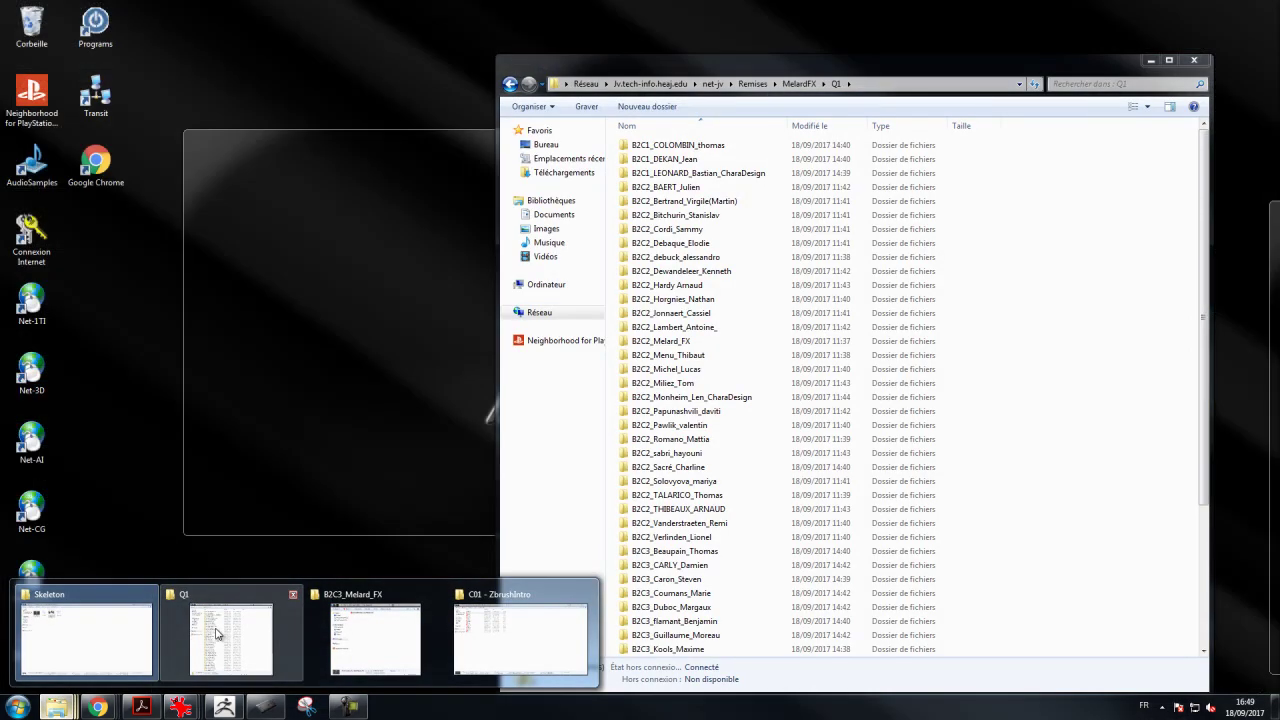
{"action": "mouse_move", "coordinate": [405, 632]}
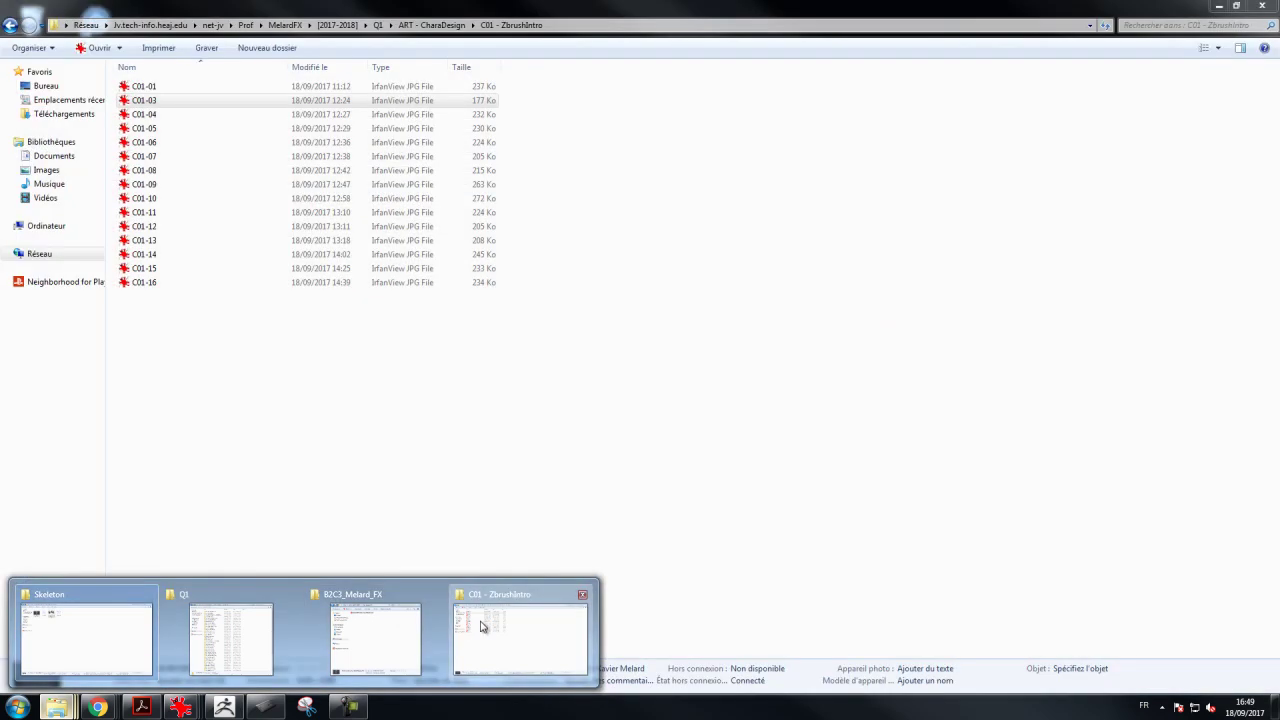
{"action": "left_click", "coordinate": [485, 628]}
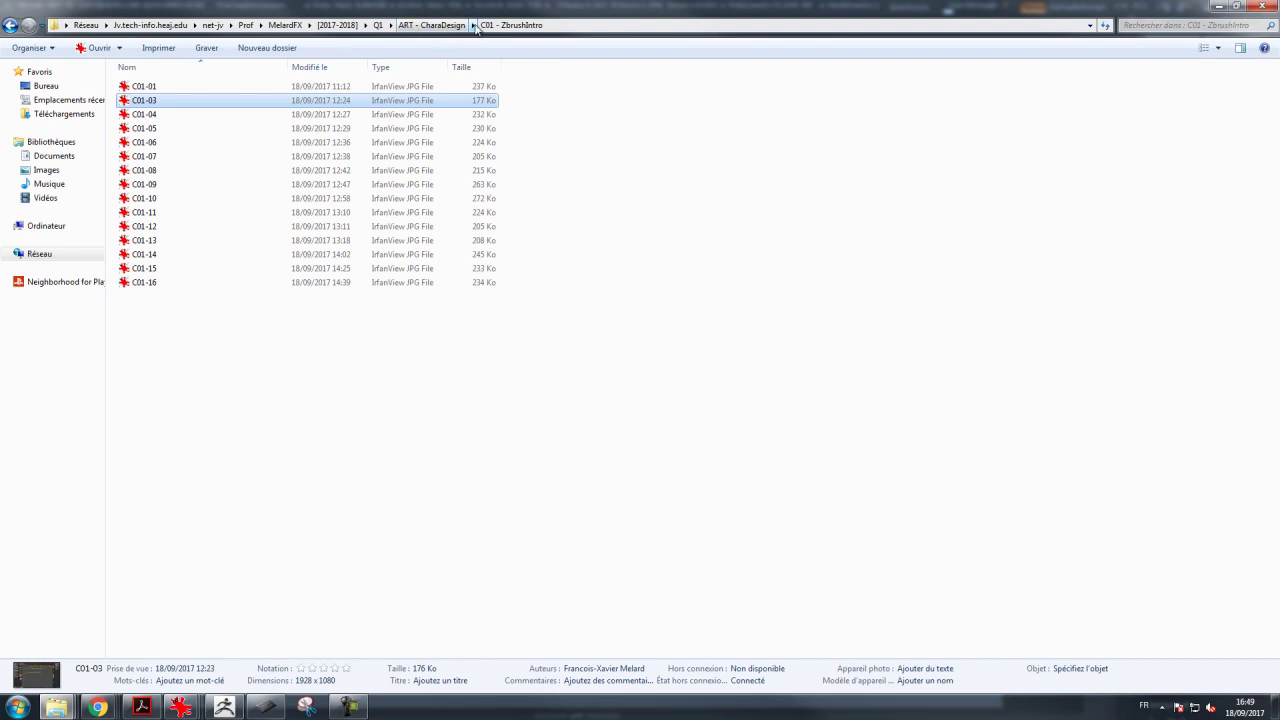
{"action": "left_click", "coordinate": [220, 349]}
{"action": "key", "text": "ctrl+v"}
{"action": "left_click", "coordinate": [183, 326]}
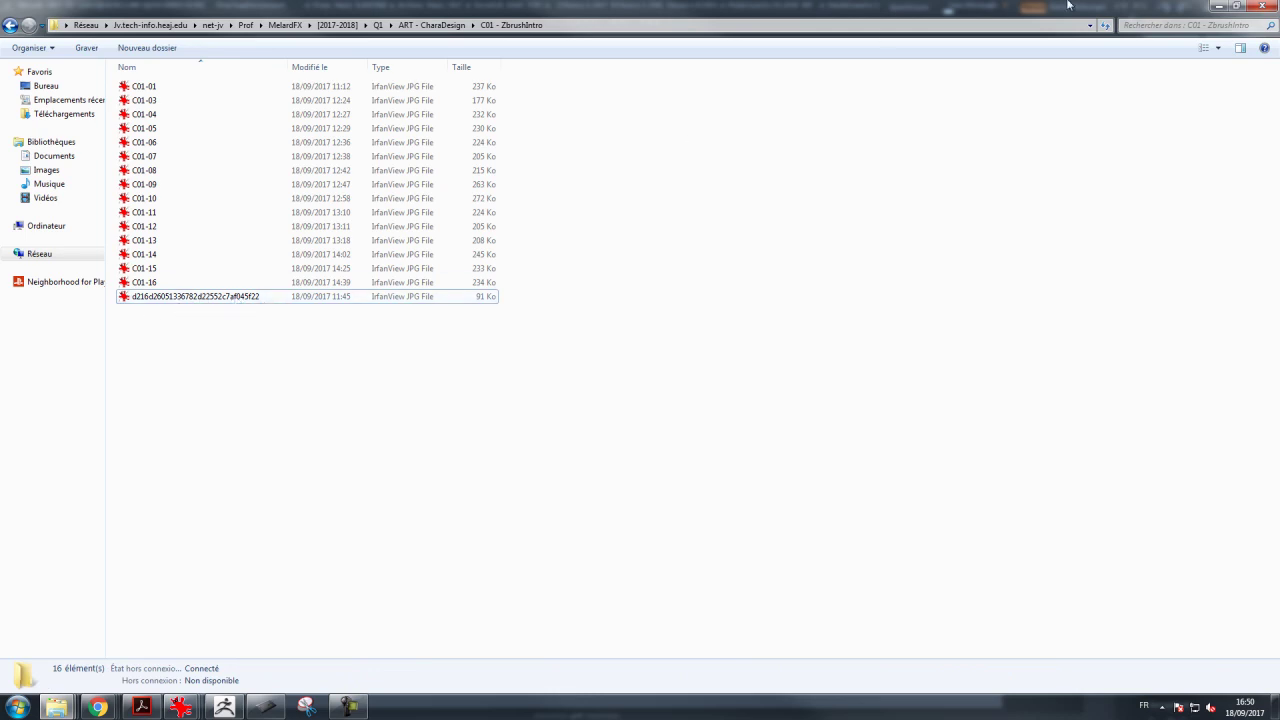
{"action": "left_click", "coordinate": [1217, 8]}
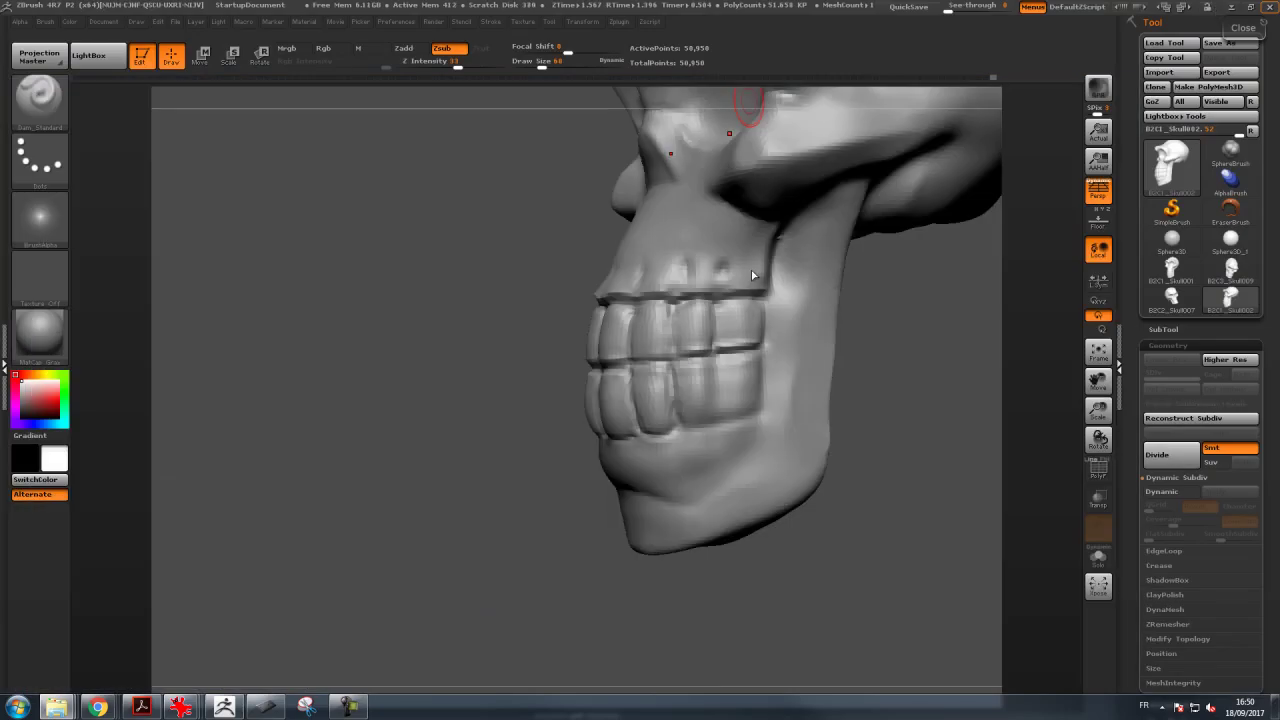
Carve the gaps and lower gum edge of the lower back teeth with Dam_Standard, and smooth the tooth surfaces
{"action": "left_click_drag", "start_coordinate": [390, 375], "coordinate": [415, 400]}
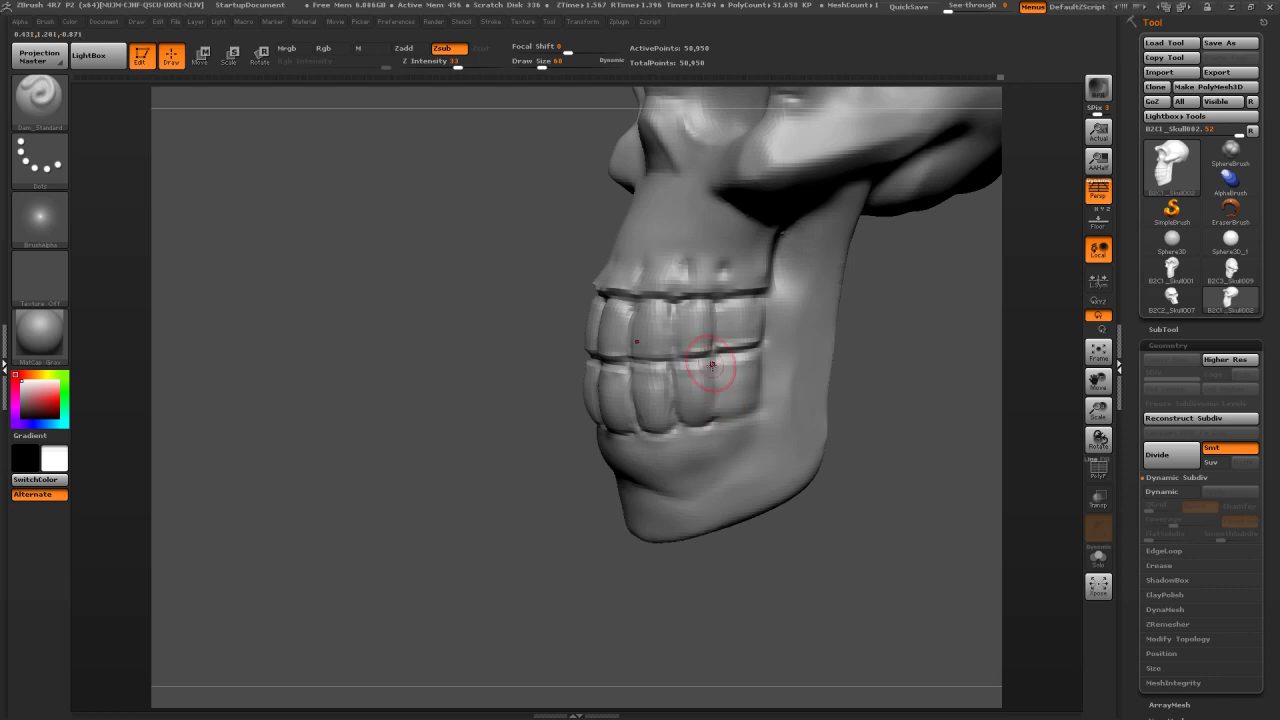
{"action": "left_click_drag", "start_coordinate": [453, 428], "coordinate": [385, 438]}
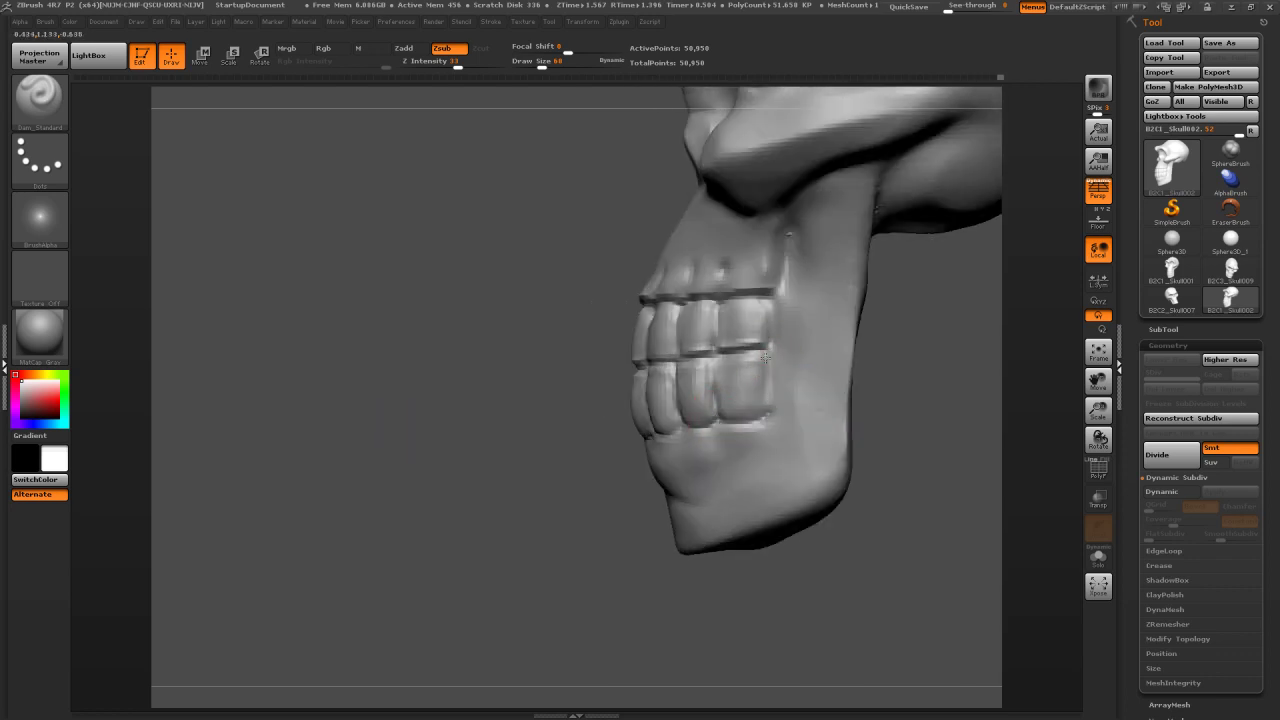
{"action": "key", "text": "shift"}
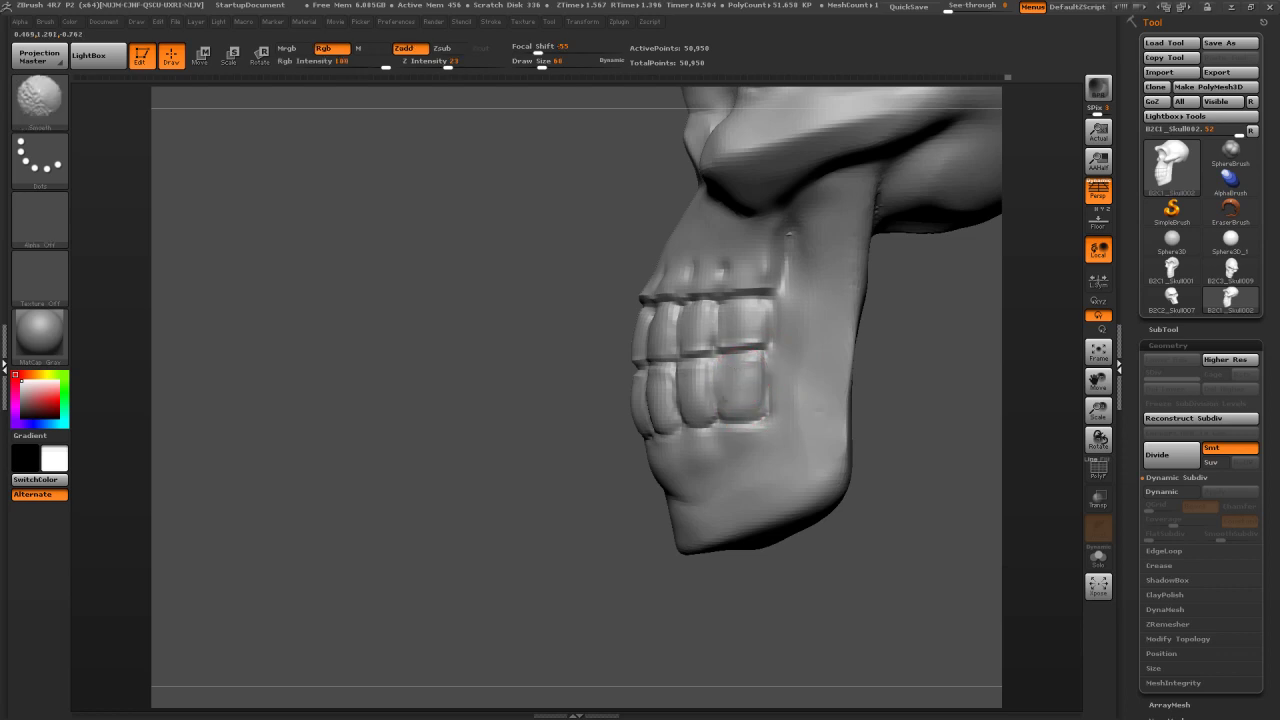
{"action": "left_click_drag", "start_coordinate": [714, 354], "coordinate": [714, 379]}
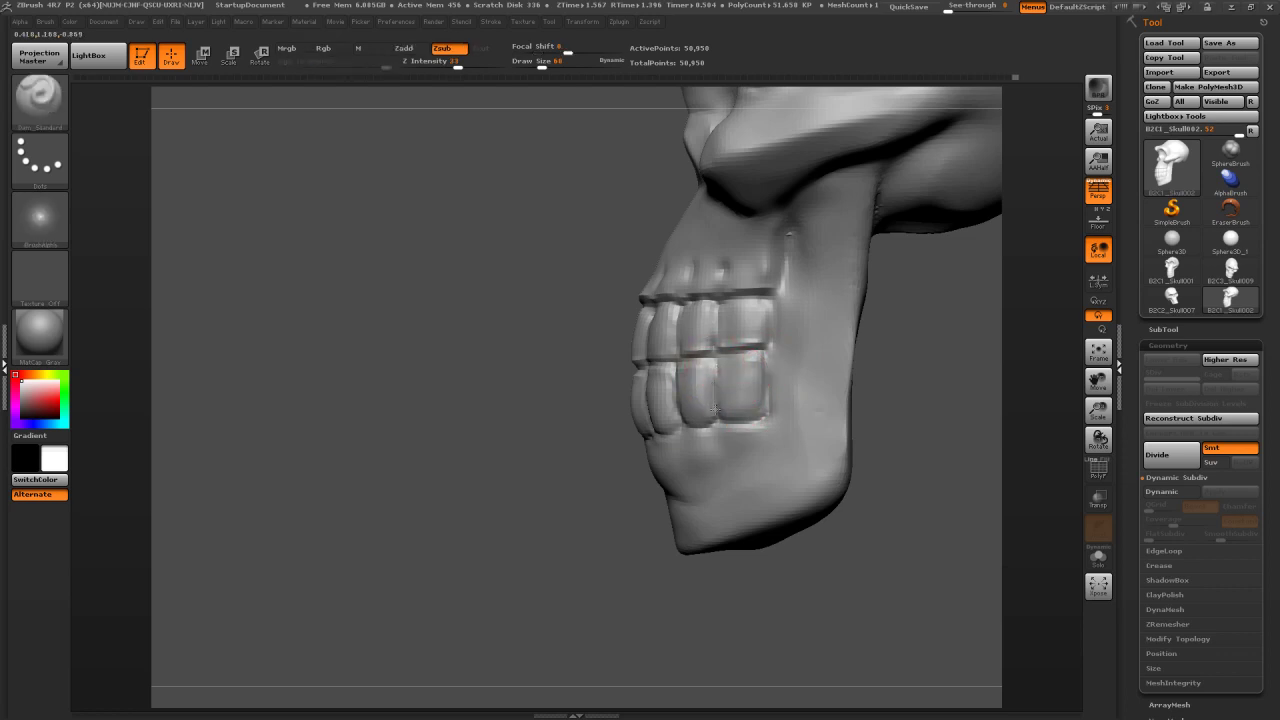
{"action": "left_click_drag", "start_coordinate": [457, 406], "coordinate": [488, 432]}
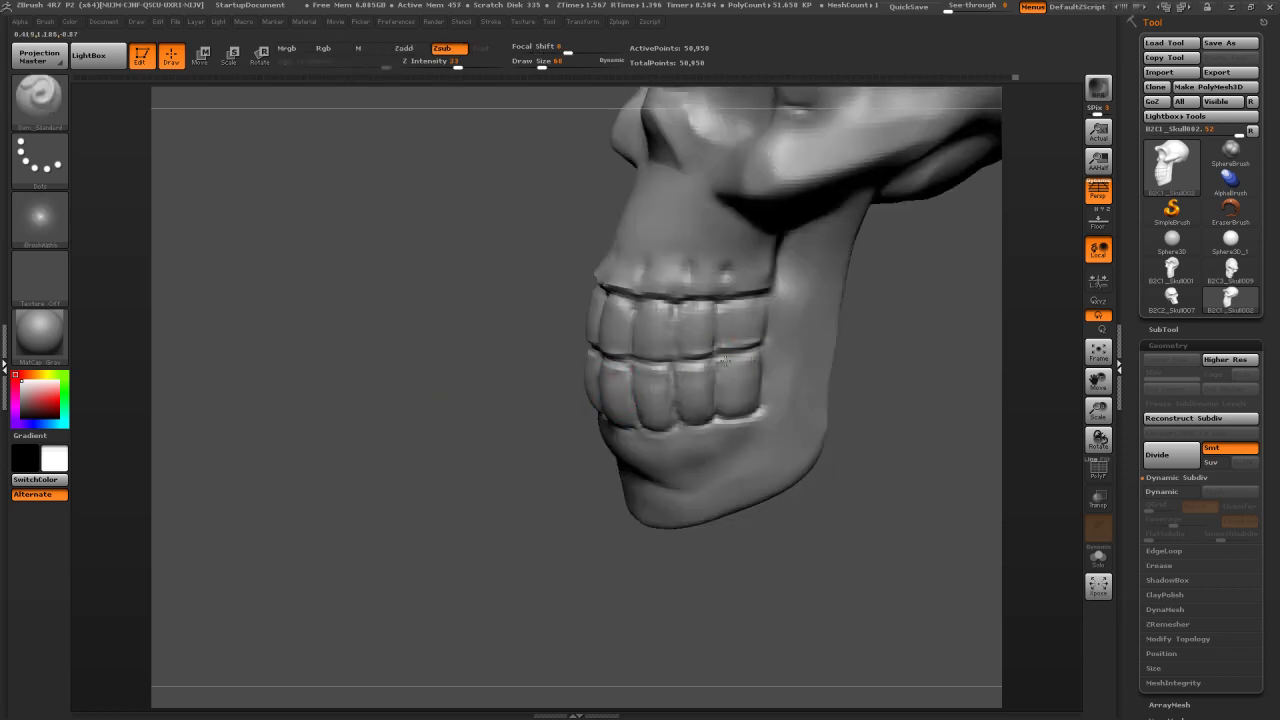
Carve short root grooves into the lower jaw beneath the lower teeth and smooth their ends
{"action": "mouse_move", "coordinate": [398, 450]}
{"action": "left_mouse_down"}
{"action": "mouse_move", "coordinate": [437, 424]}
{"action": "mouse_move", "coordinate": [520, 436]}
{"action": "mouse_move", "coordinate": [588, 468]}
{"action": "mouse_move", "coordinate": [550, 441]}
{"action": "mouse_move", "coordinate": [591, 450]}
{"action": "left_mouse_up"}
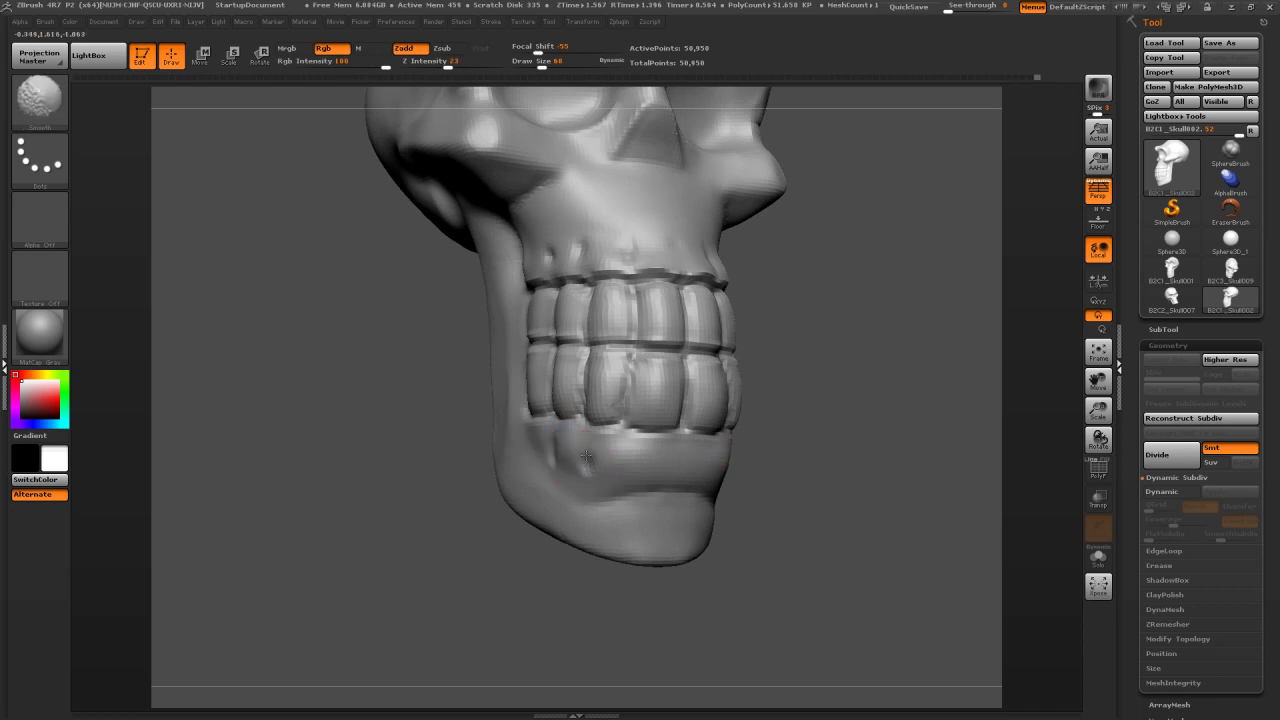
{"action": "mouse_move", "coordinate": [914, 449]}
{"action": "left_mouse_down"}
{"action": "mouse_move", "coordinate": [653, 442]}
{"action": "mouse_move", "coordinate": [651, 497]}
{"action": "mouse_move", "coordinate": [620, 495]}
{"action": "mouse_move", "coordinate": [664, 489]}
{"action": "left_mouse_up"}
{"action": "left_click_drag", "start_coordinate": [958, 430], "coordinate": [654, 368]}
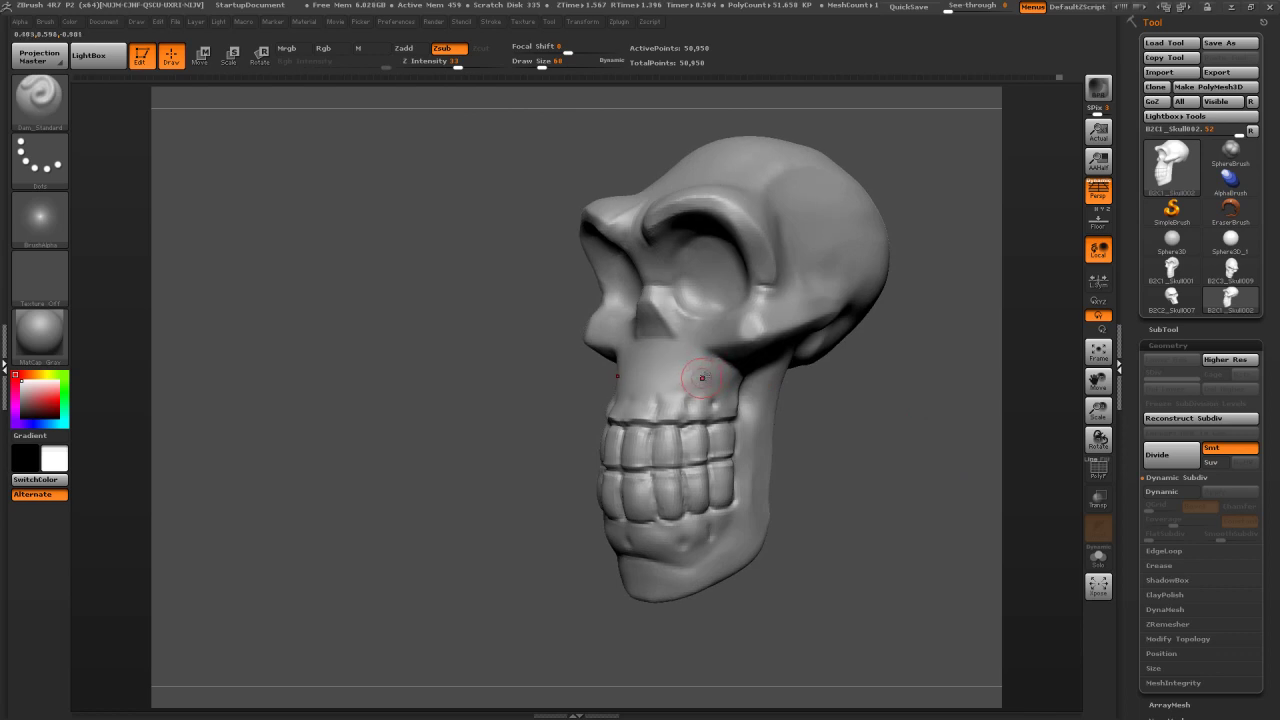
Extend the root grooves above the upper side teeth towards the cheekbone with Dam_Standard and smooth them into the upper jaw
{"action": "key", "text": "shift"}
{"action": "mouse_move", "coordinate": [695, 362]}
{"action": "left_mouse_down"}
{"action": "mouse_move", "coordinate": [686, 396]}
{"action": "mouse_move", "coordinate": [708, 391]}
{"action": "left_mouse_up"}
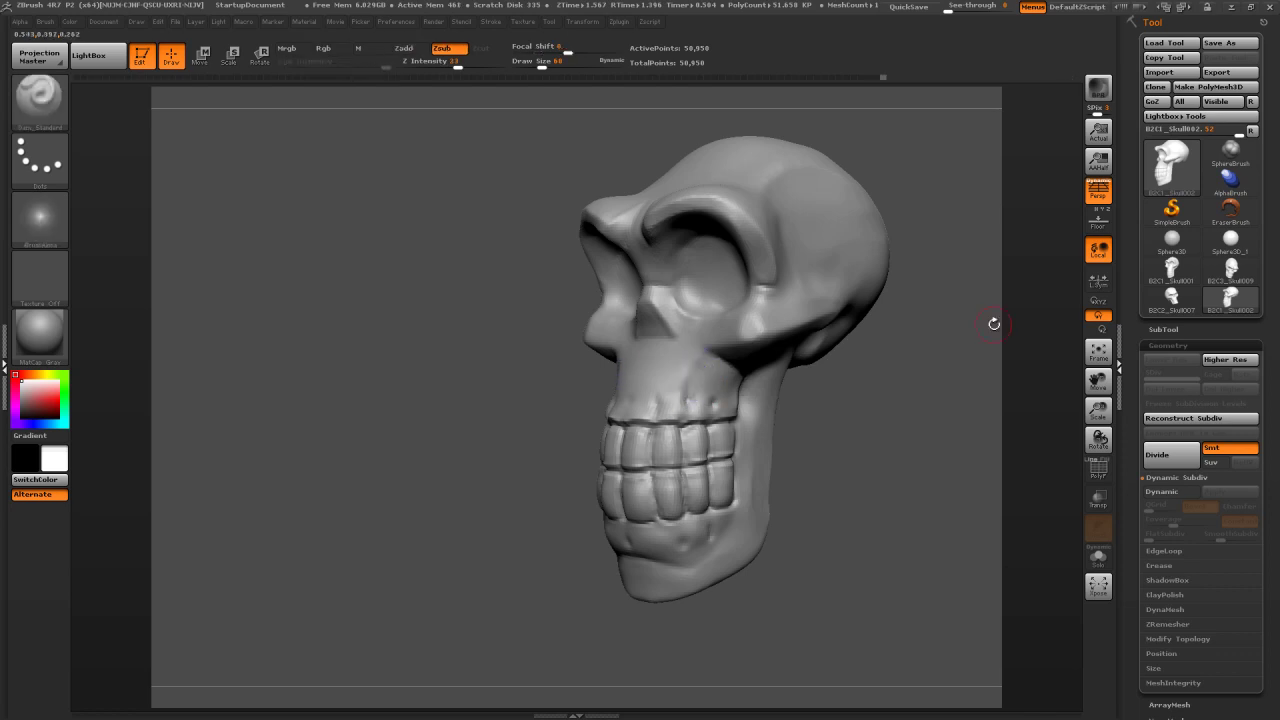
{"action": "left_click_drag", "start_coordinate": [272, 388], "coordinate": [735, 385]}
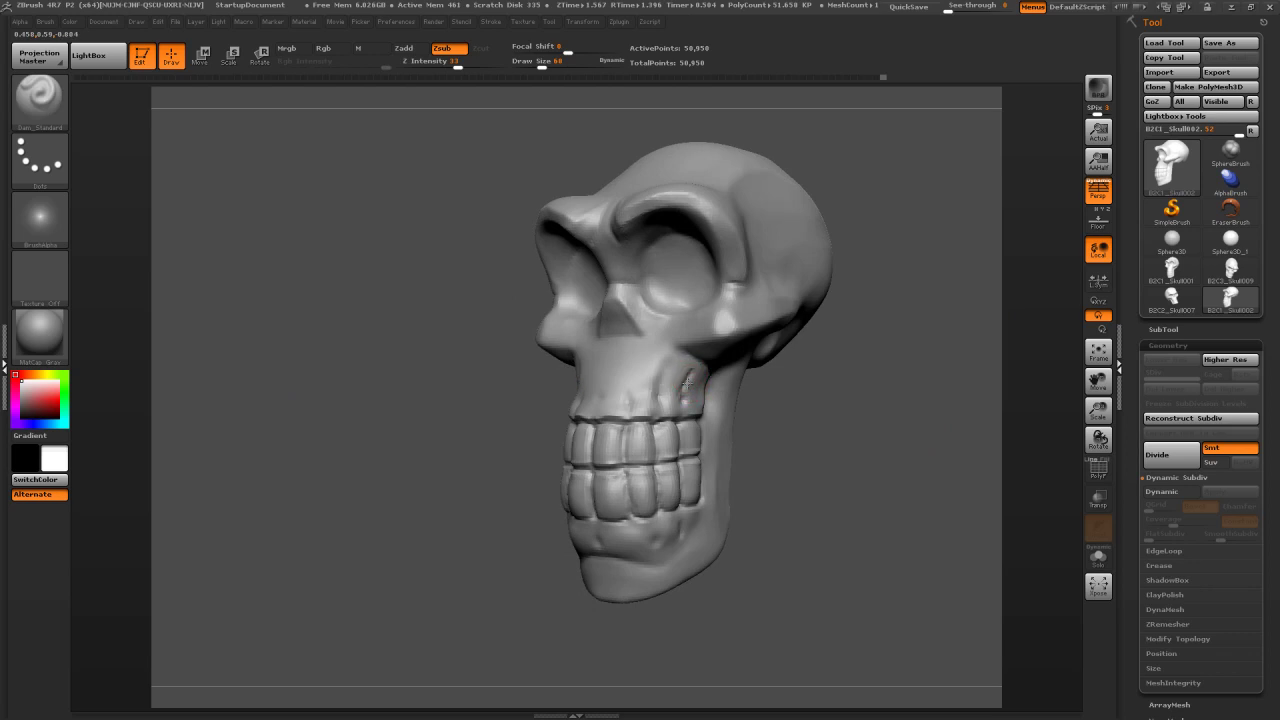
{"action": "key", "text": "shift"}
{"action": "left_click_drag", "start_coordinate": [706, 386], "coordinate": [755, 403]}
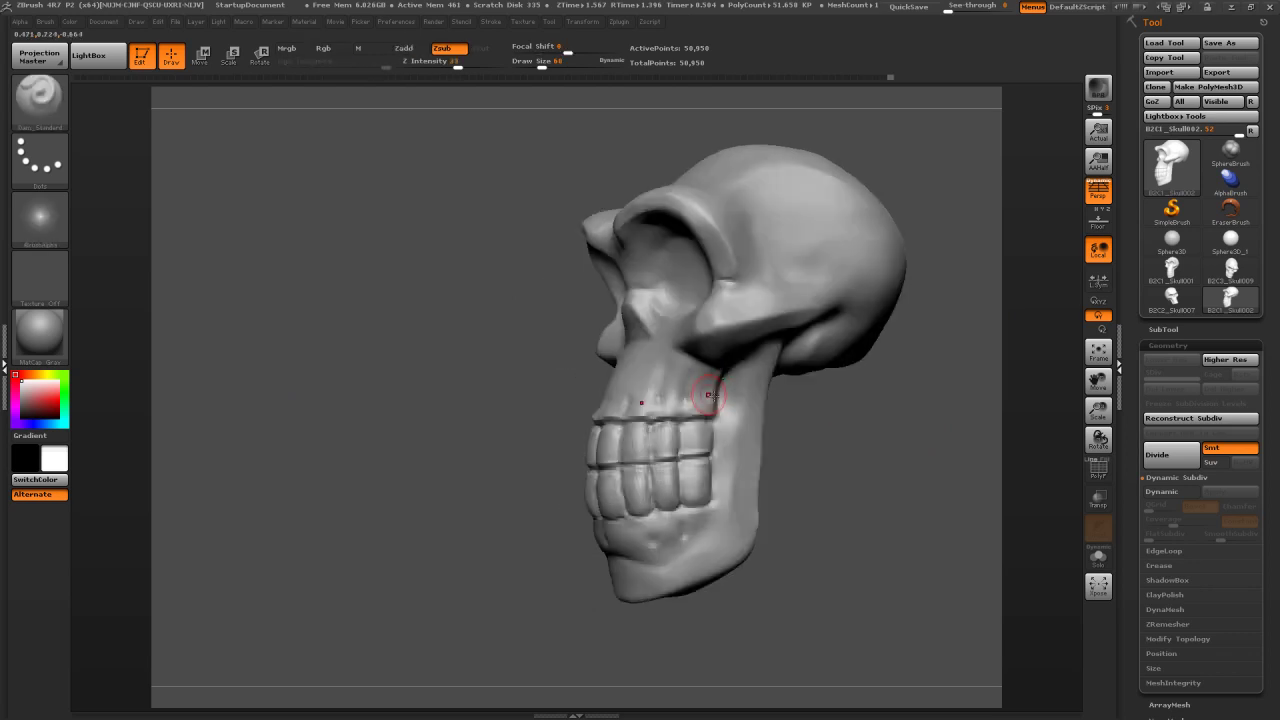
Smooth the root grooves on the upper jaw and around the chin below the lower teeth
{"action": "key", "text": "shift"}
{"action": "key", "text": "shift"}
{"action": "key", "text": "shift"}
{"action": "mouse_move", "coordinate": [806, 440]}
{"action": "left_mouse_down", "text": "shift"}
{"action": "mouse_move", "coordinate": [880, 436]}
{"action": "mouse_move", "coordinate": [862, 445]}
{"action": "mouse_move", "coordinate": [850, 545]}
{"action": "mouse_move", "coordinate": [884, 358]}
{"action": "mouse_move", "coordinate": [929, 425]}
{"action": "mouse_move", "coordinate": [847, 273]}
{"action": "mouse_move", "coordinate": [842, 410]}
{"action": "mouse_move", "coordinate": [832, 353]}
{"action": "mouse_move", "coordinate": [767, 369]}
{"action": "left_mouse_up", "text": "shift"}
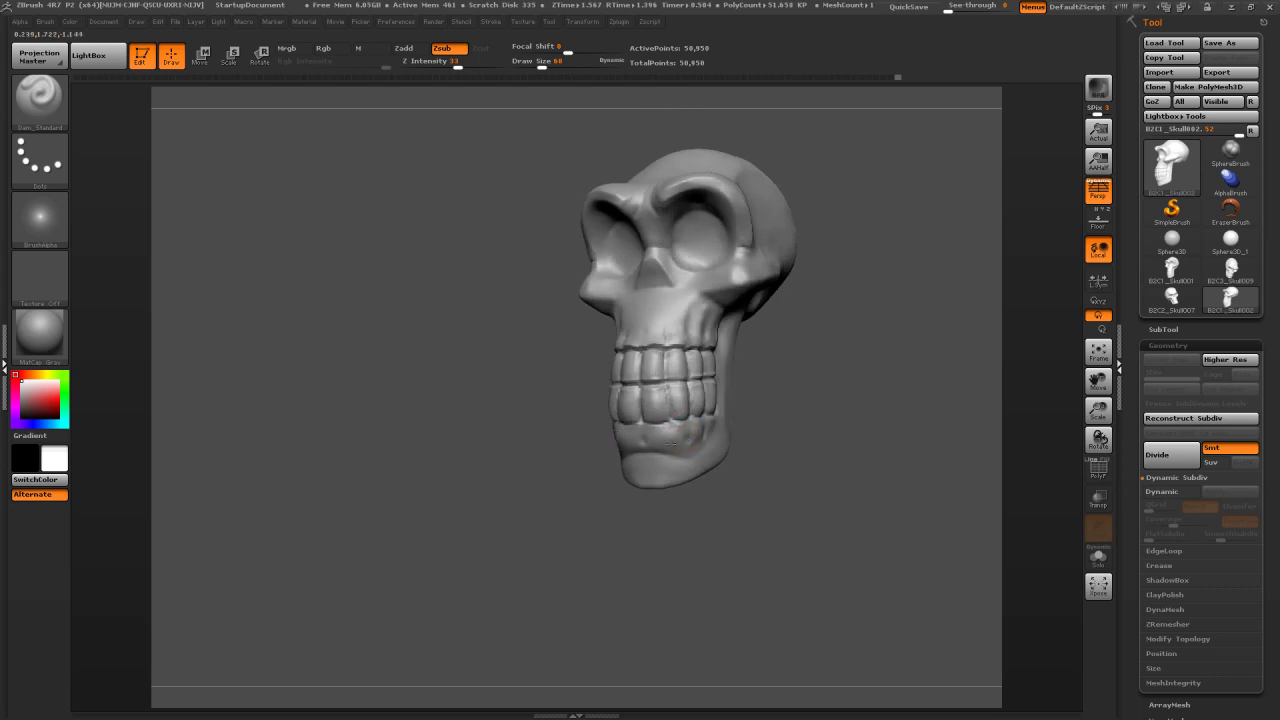
{"action": "key", "text": "shift"}
{"action": "key", "text": "shift"}
{"action": "left_click_drag", "start_coordinate": [668, 434], "coordinate": [670, 448], "text": "shift"}
{"action": "left_click_drag", "start_coordinate": [830, 420], "coordinate": [843, 423]}
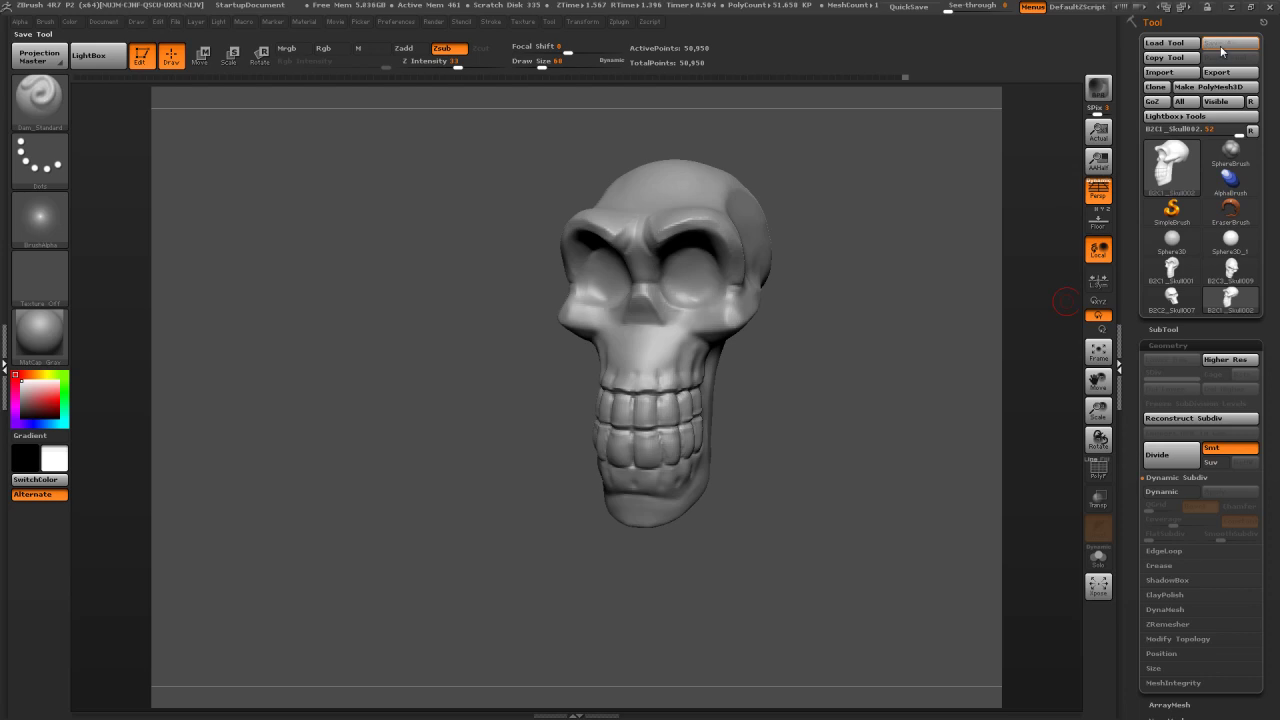
Save the skull tool as a new version named B2C1_Skull003.ZTL in the ART - CharaDesign folder
{"action": "left_click", "coordinate": [1221, 47]}
{"action": "left_click", "coordinate": [182, 217]}
{"action": "scroll", "coordinate": [182, 219], "scroll_direction": "down", "scroll_amount": 2}
{"action": "scroll", "coordinate": [183, 226], "scroll_direction": "up", "scroll_amount": 2}
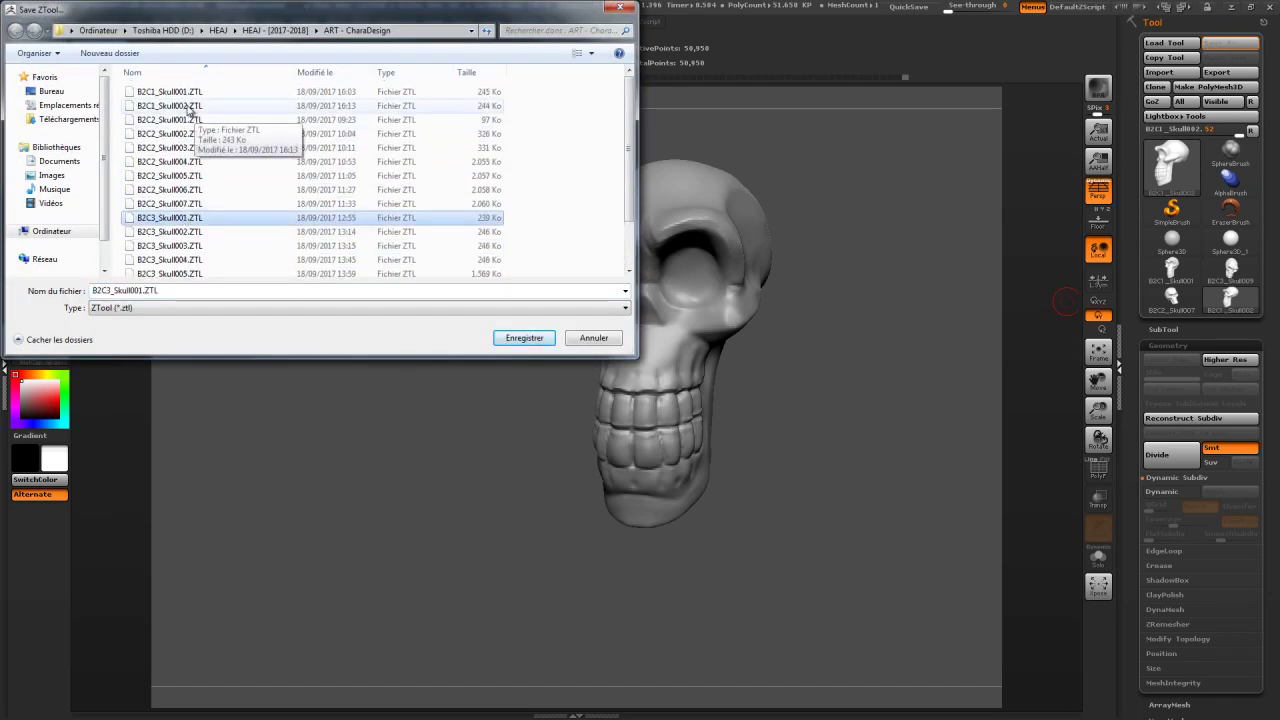
{"action": "left_click", "coordinate": [188, 108]}
{"action": "left_click", "coordinate": [146, 290]}
{"action": "left_click_drag", "start_coordinate": [139, 290], "coordinate": [175, 290]}
{"action": "type", "text": "3"}
{"action": "key", "text": "Return"}
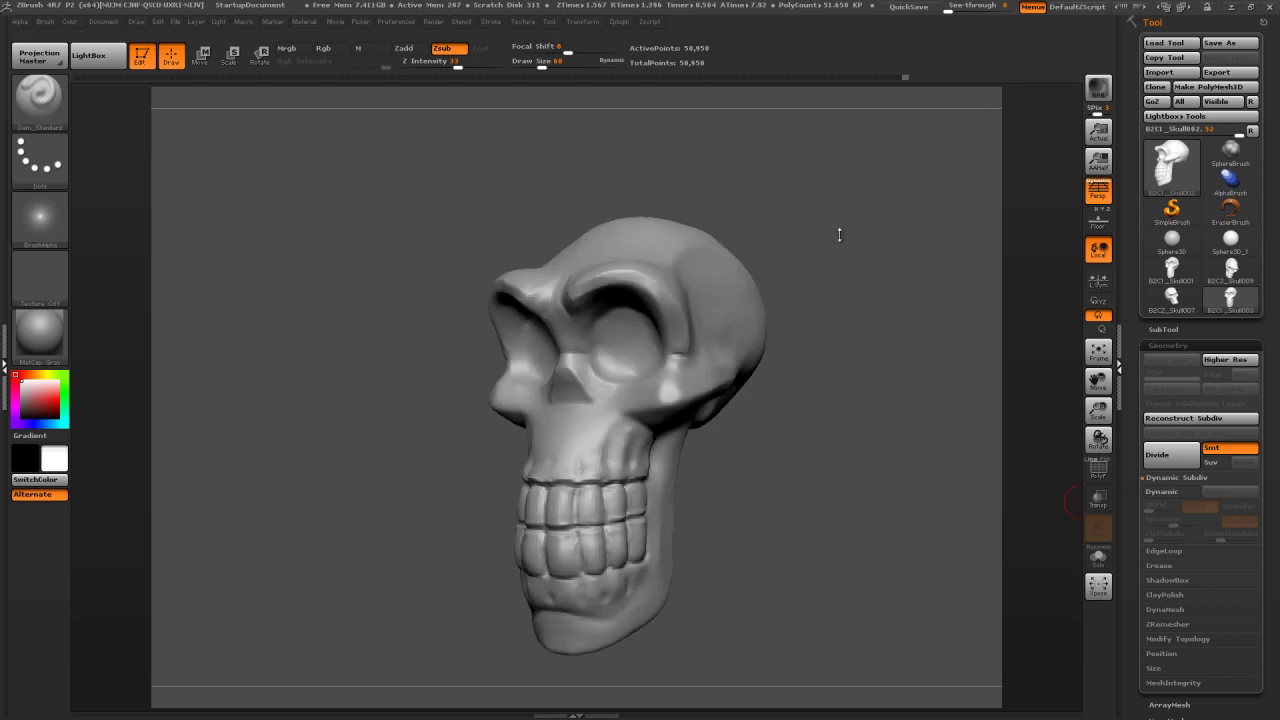
Carve the nasal cavity into the centre of the nose with Dam_Standard
{"action": "mouse_move", "coordinate": [838, 232]}
{"action": "left_mouse_down", "text": "shift"}
{"action": "mouse_move", "coordinate": [859, 237]}
{"action": "mouse_move", "coordinate": [860, 208]}
{"action": "left_mouse_up", "text": "shift"}
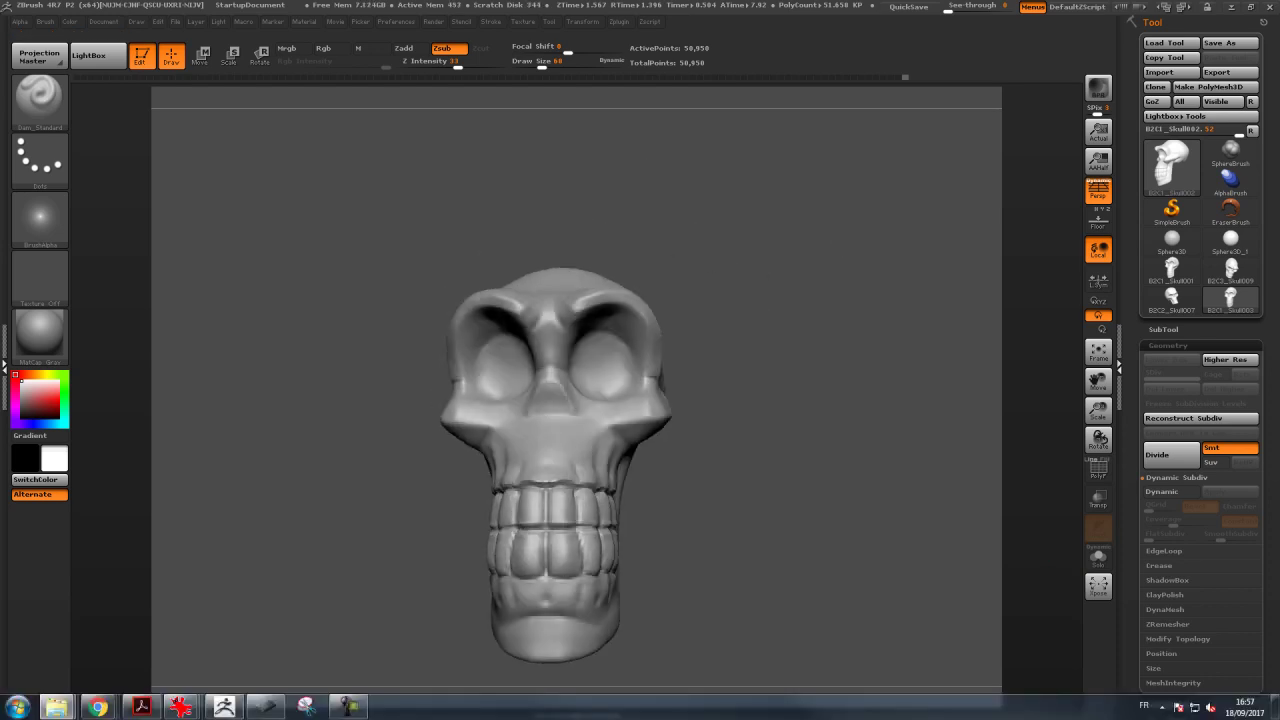
{"action": "left_click_drag", "start_coordinate": [703, 271], "coordinate": [928, 330]}
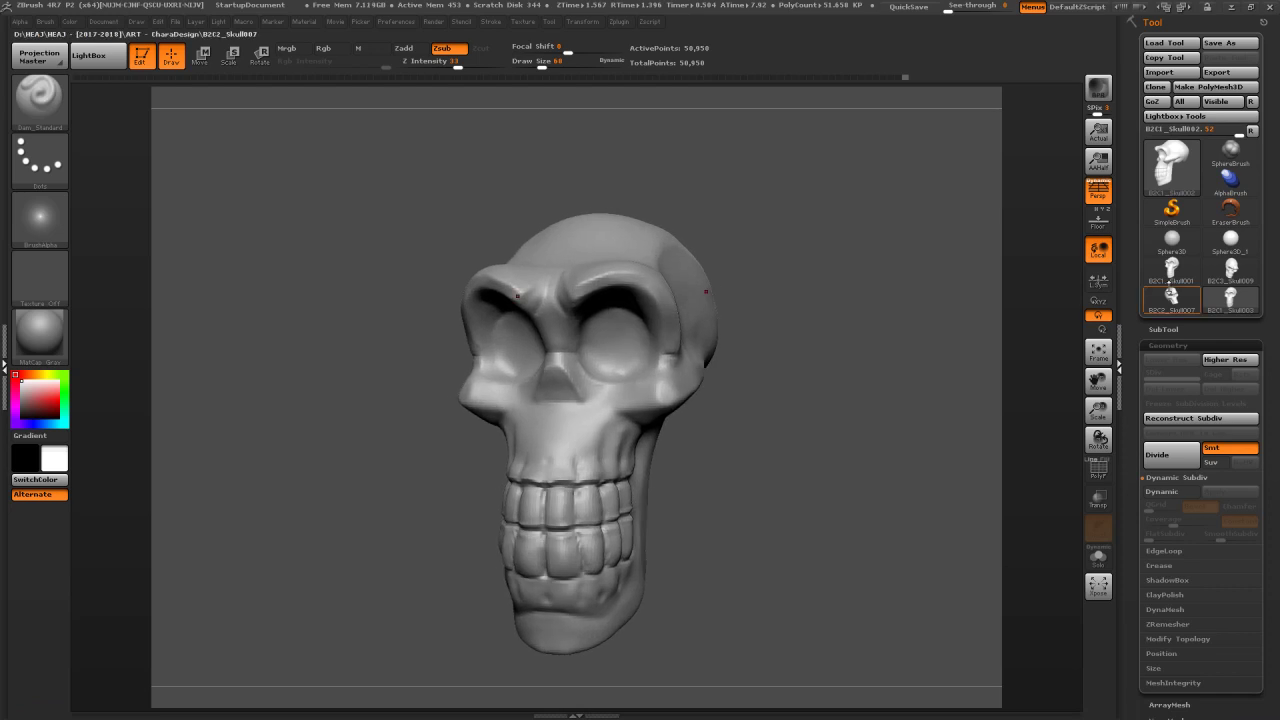
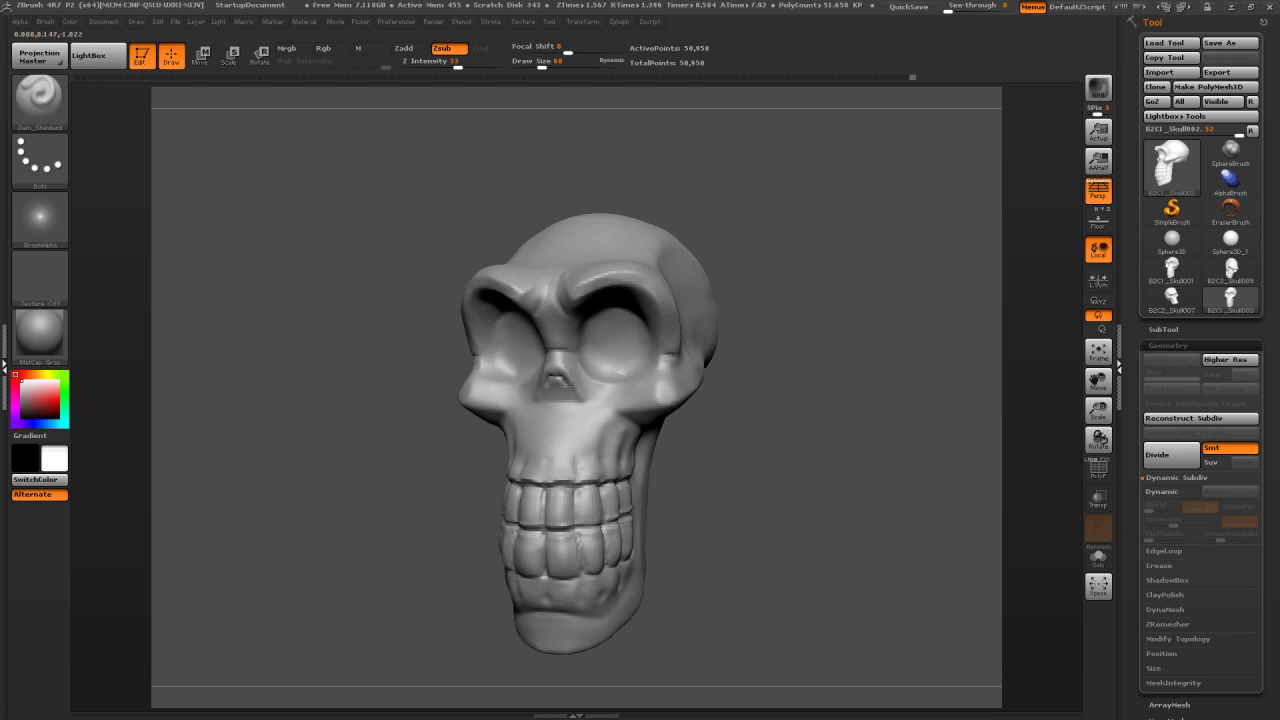
{"action": "left_click_drag", "start_coordinate": [975, 261], "coordinate": [841, 263]}
{"action": "mouse_move", "coordinate": [722, 334]}
{"action": "left_mouse_down"}
{"action": "mouse_move", "coordinate": [826, 306]}
{"action": "mouse_move", "coordinate": [805, 317]}
{"action": "left_mouse_up"}
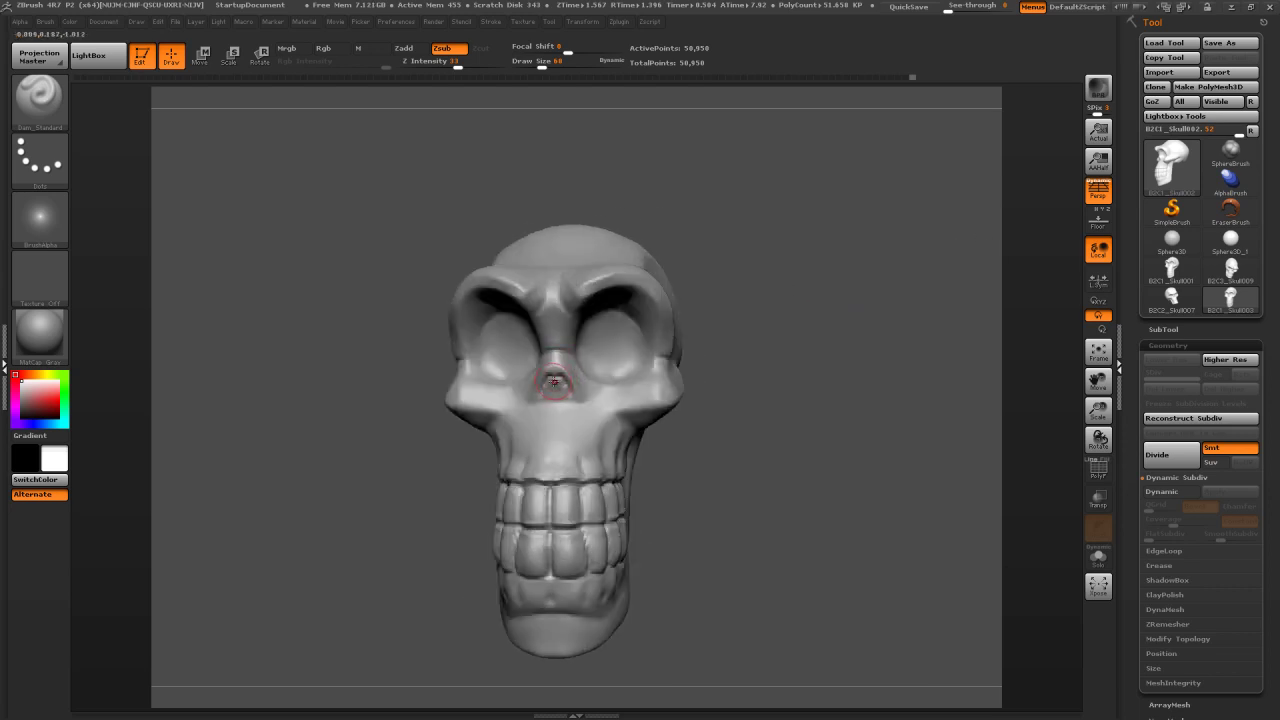
{"action": "key", "text": "b"}
{"action": "key", "text": "d"}
{"action": "key", "text": "s"}
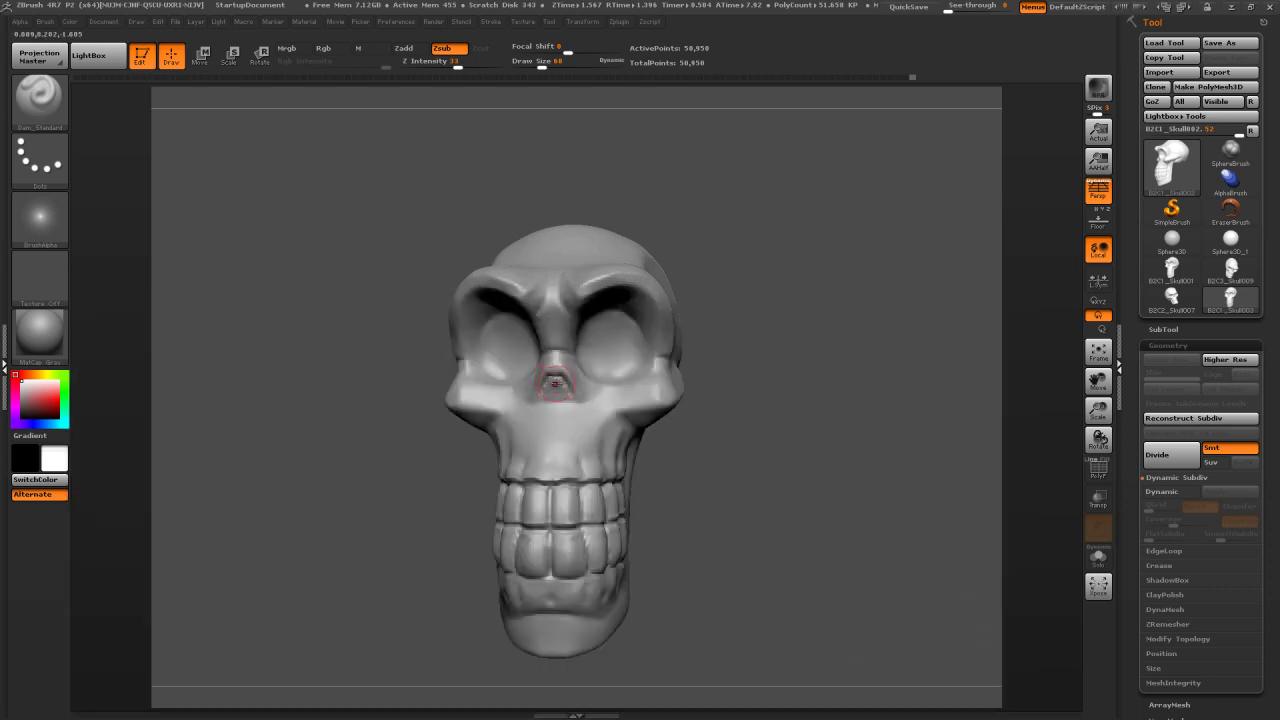
{"action": "left_click_drag", "start_coordinate": [556, 385], "coordinate": [554, 389]}
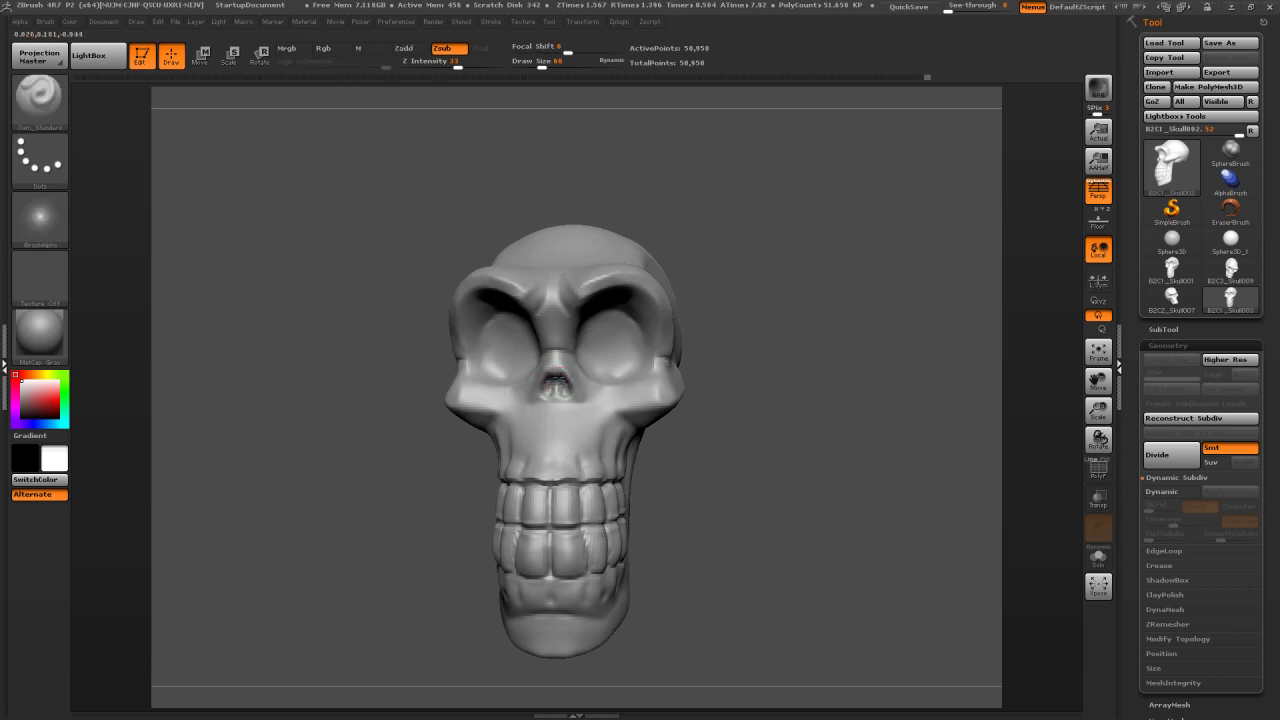
Smooth the surfaces beside the nasal opening and refine its side edge with Dam_Standard
{"action": "left_click_drag", "start_coordinate": [834, 207], "coordinate": [860, 308]}
{"action": "left_click_drag", "start_coordinate": [533, 358], "coordinate": [603, 378], "text": "shift"}
{"action": "left_click_drag", "start_coordinate": [900, 310], "coordinate": [830, 316]}
{"action": "mouse_move", "coordinate": [588, 384]}
{"action": "left_mouse_down"}
{"action": "mouse_move", "coordinate": [560, 385]}
{"action": "mouse_move", "coordinate": [584, 405]}
{"action": "mouse_move", "coordinate": [560, 358]}
{"action": "mouse_move", "coordinate": [599, 391]}
{"action": "left_mouse_up"}
{"action": "left_click_drag", "start_coordinate": [760, 352], "coordinate": [825, 318]}
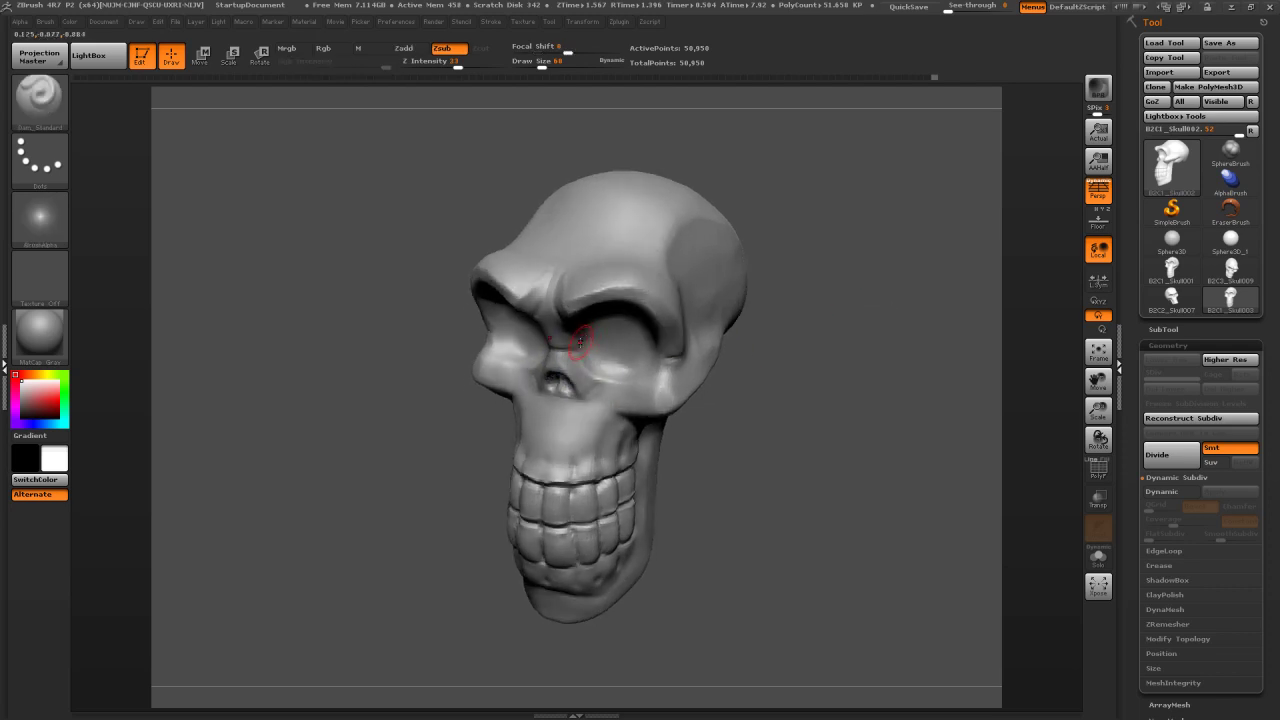
Carve a crease along the lower inside of the eye sockets with Dam_Standard and smooth it
{"action": "mouse_move", "coordinate": [595, 360]}
{"action": "left_mouse_down"}
{"action": "mouse_move", "coordinate": [658, 359]}
{"action": "mouse_move", "coordinate": [636, 366]}
{"action": "left_mouse_up"}
{"action": "left_click_drag", "start_coordinate": [828, 311], "coordinate": [618, 350]}
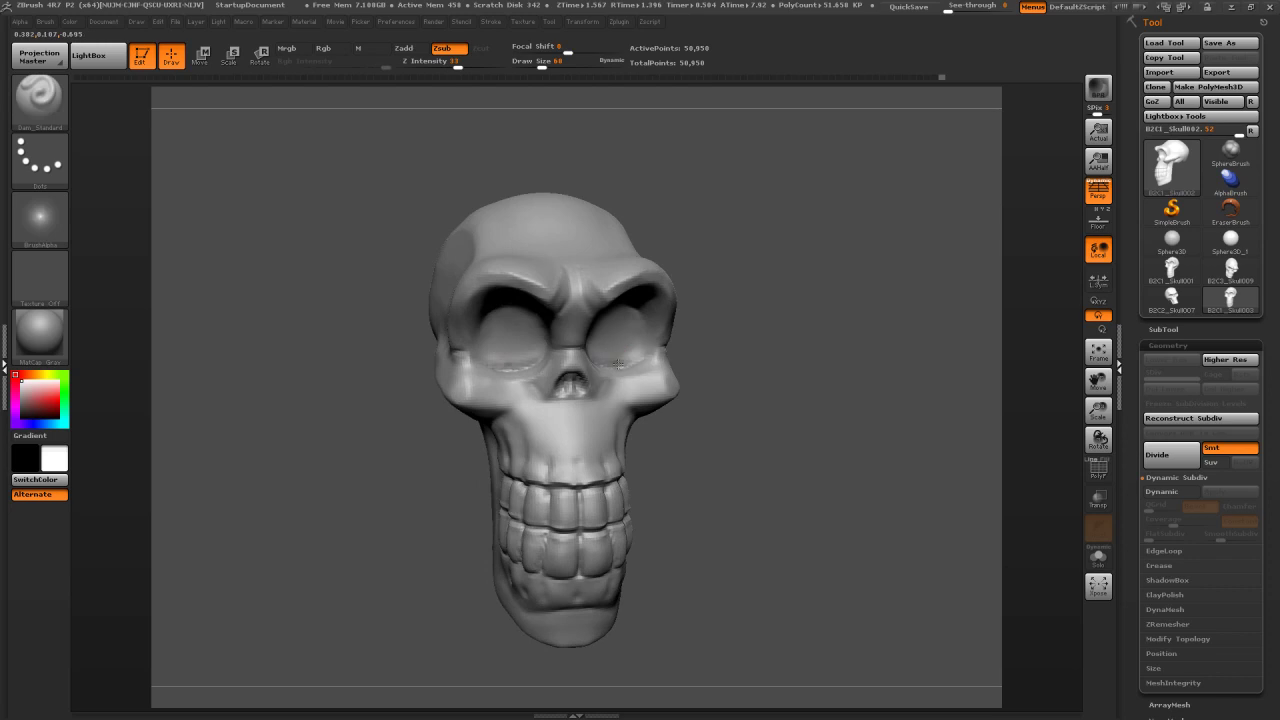
{"action": "key", "text": "shift"}
{"action": "left_click_drag", "start_coordinate": [830, 305], "coordinate": [632, 277]}
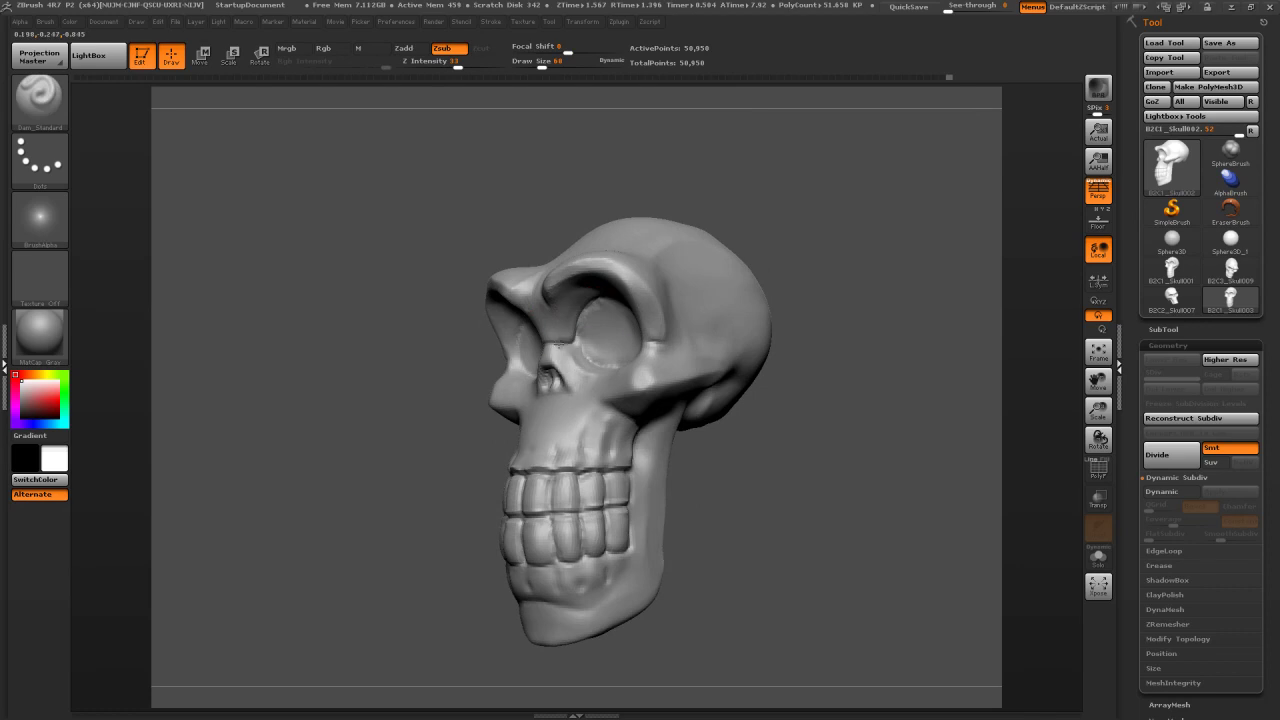
{"action": "left_click_drag", "start_coordinate": [769, 257], "coordinate": [611, 326], "text": "shift"}
{"action": "mouse_move", "coordinate": [712, 306]}
{"action": "left_mouse_down"}
{"action": "mouse_move", "coordinate": [803, 294]}
{"action": "mouse_move", "coordinate": [890, 330]}
{"action": "mouse_move", "coordinate": [835, 335]}
{"action": "left_mouse_up"}
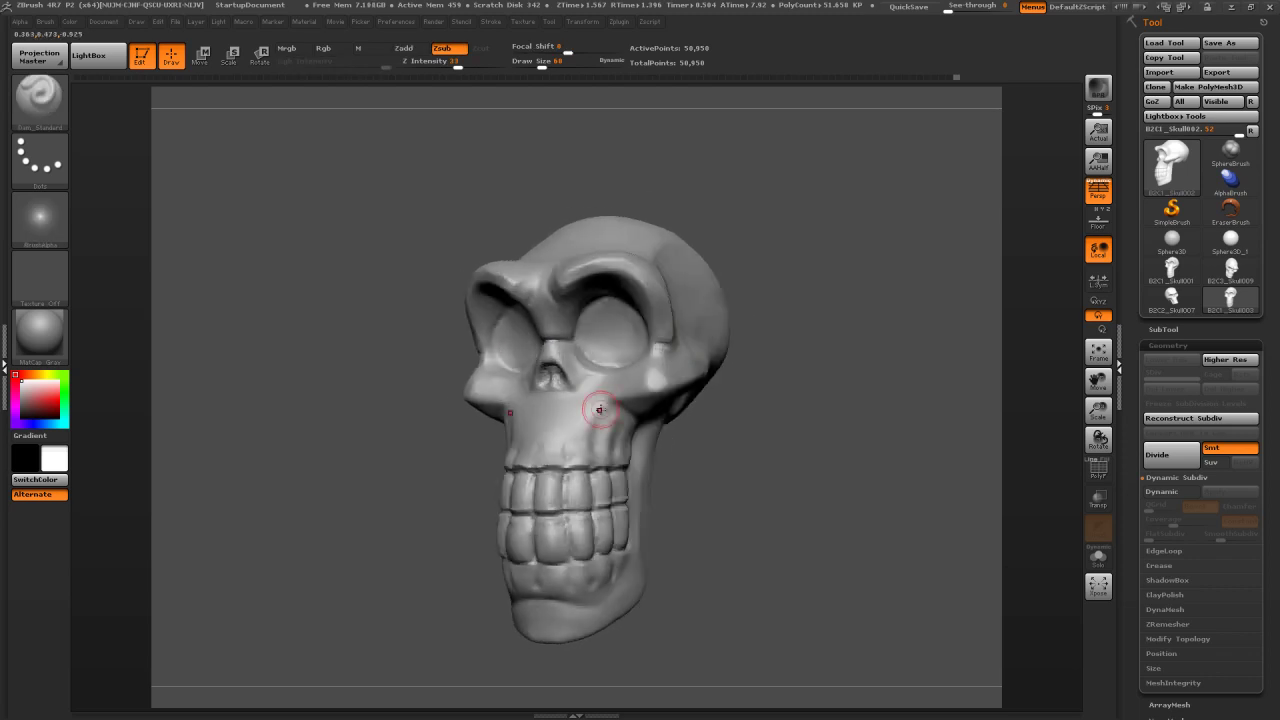
Carve a groove into the upper jaw below the cheekbone and smooth it towards the side teeth
{"action": "left_click_drag", "start_coordinate": [601, 431], "coordinate": [601, 412]}
{"action": "left_click_drag", "start_coordinate": [601, 412], "coordinate": [586, 437], "text": "shift"}
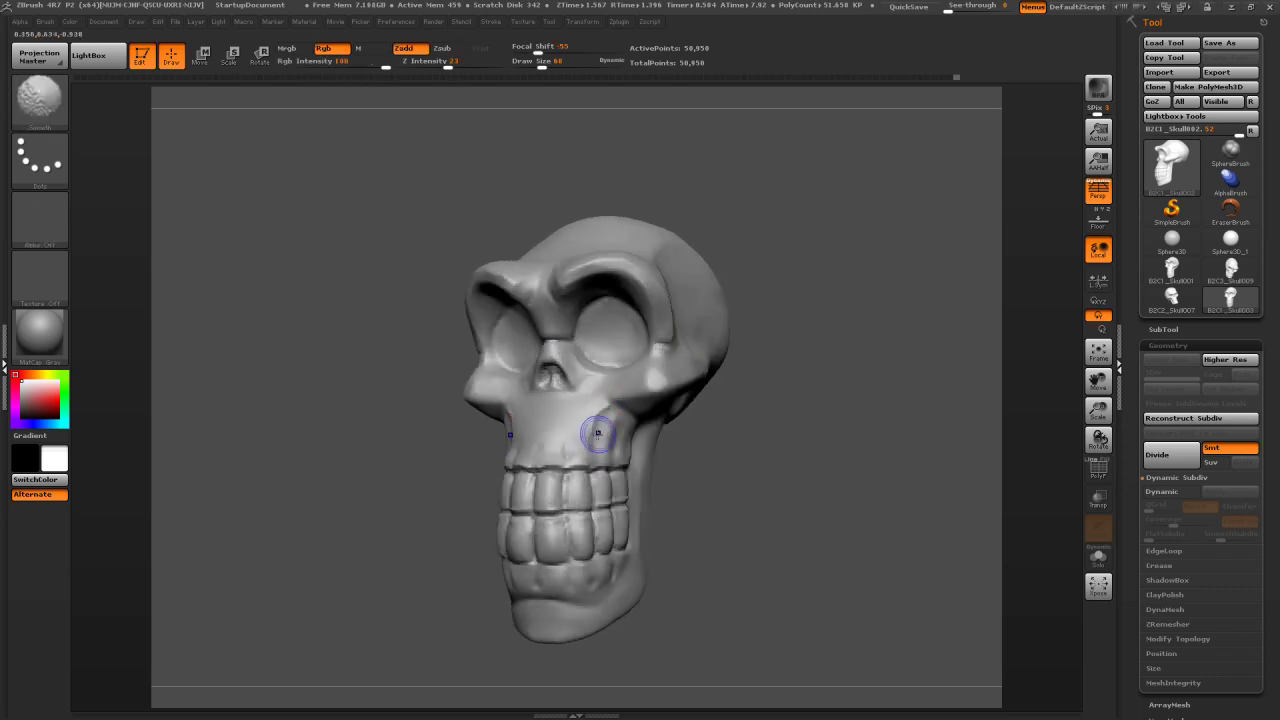
{"action": "left_click_drag", "start_coordinate": [745, 395], "coordinate": [719, 385]}
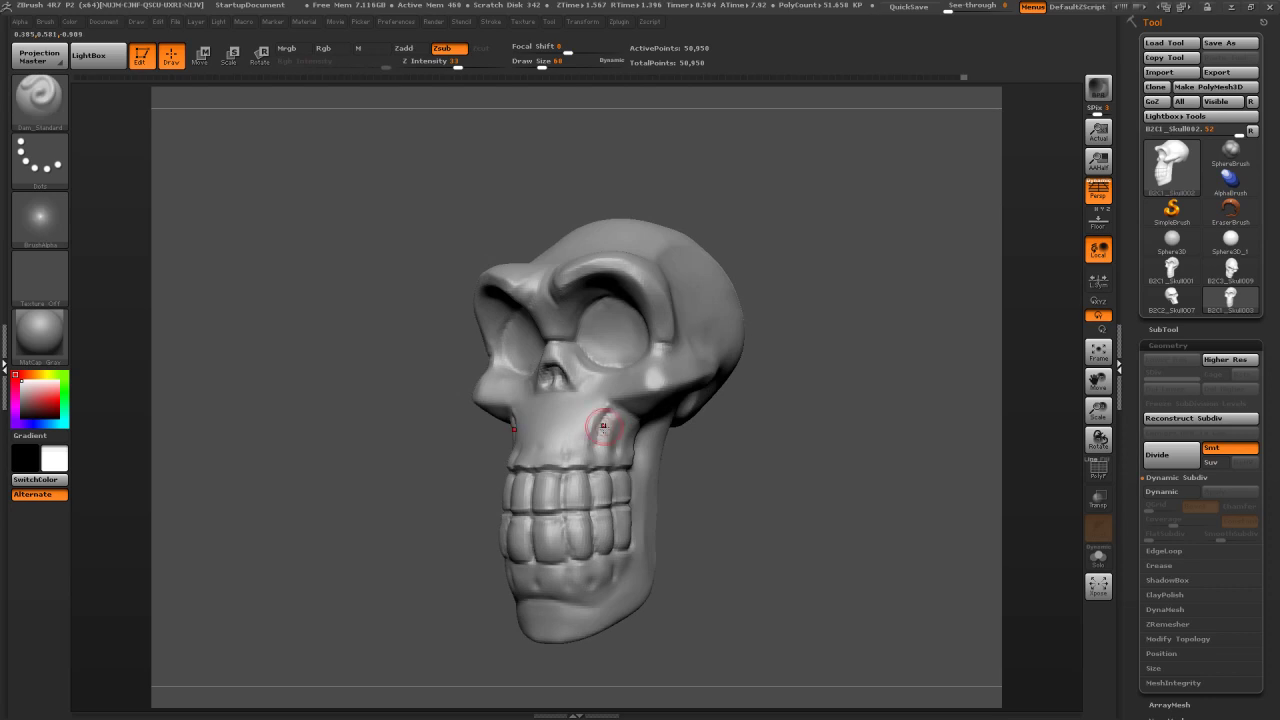
{"action": "mouse_move", "coordinate": [598, 433]}
{"action": "left_mouse_down", "text": "shift"}
{"action": "mouse_move", "coordinate": [609, 408]}
{"action": "mouse_move", "coordinate": [600, 420]}
{"action": "mouse_move", "coordinate": [611, 412]}
{"action": "mouse_move", "coordinate": [634, 437]}
{"action": "left_mouse_up", "text": "shift"}
Add volume to the rear jaw branch beside the back teeth with the Standard brush and smooth it
{"action": "mouse_move", "coordinate": [750, 405]}
{"action": "left_mouse_down"}
{"action": "mouse_move", "coordinate": [622, 408]}
{"action": "mouse_move", "coordinate": [773, 408]}
{"action": "mouse_move", "coordinate": [746, 420]}
{"action": "mouse_move", "coordinate": [725, 470]}
{"action": "mouse_move", "coordinate": [663, 483]}
{"action": "left_mouse_up"}
{"action": "key", "text": "b"}
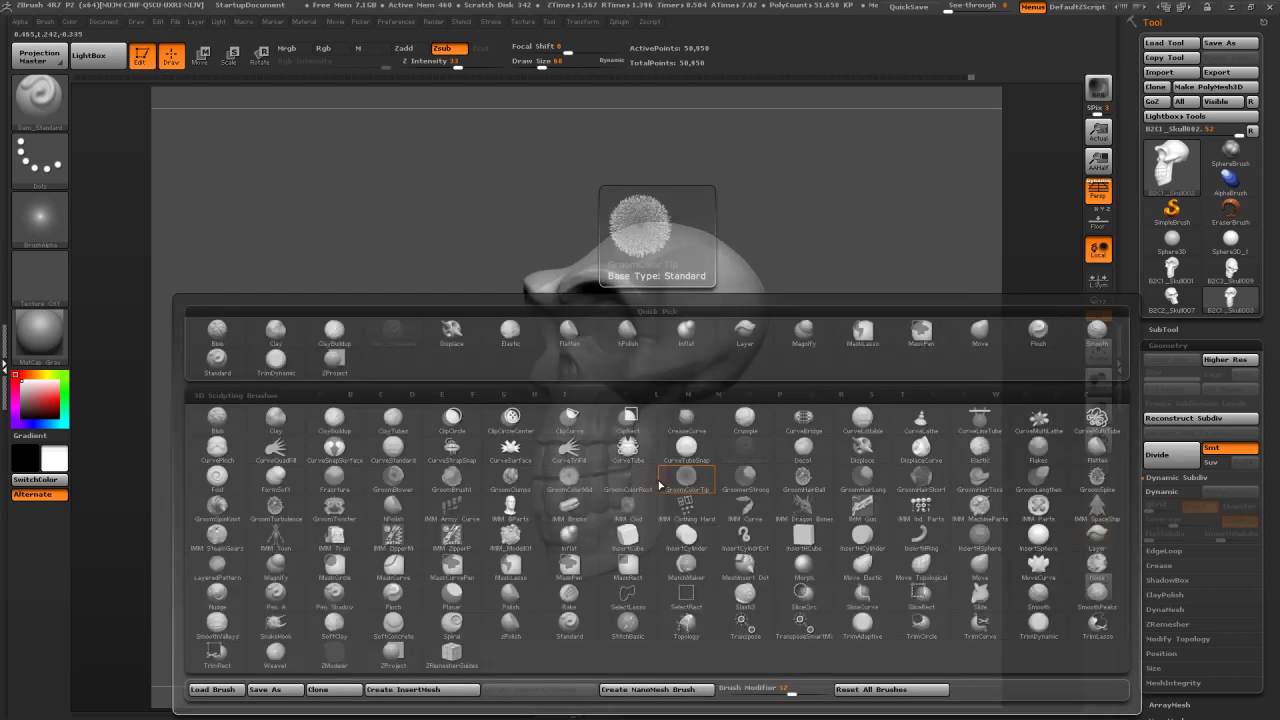
{"action": "key", "text": "s"}
{"action": "key", "text": "l"}
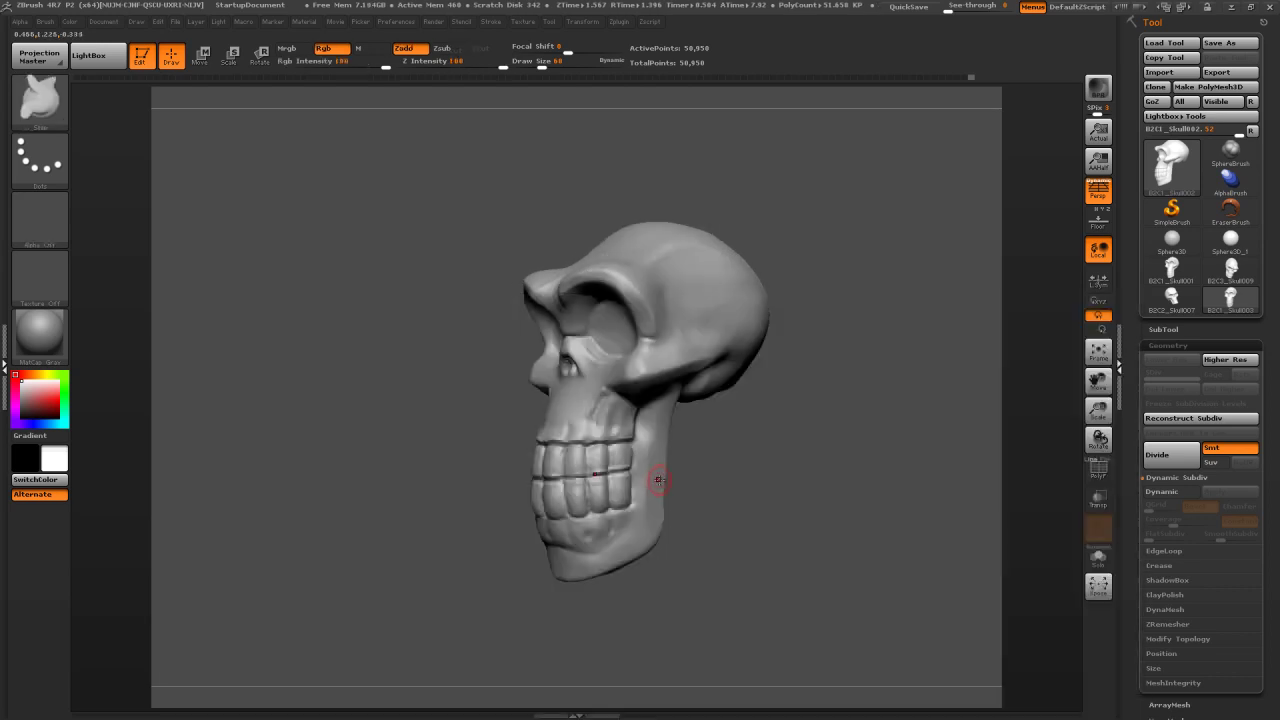
{"action": "key", "text": "b"}
{"action": "key", "text": "s"}
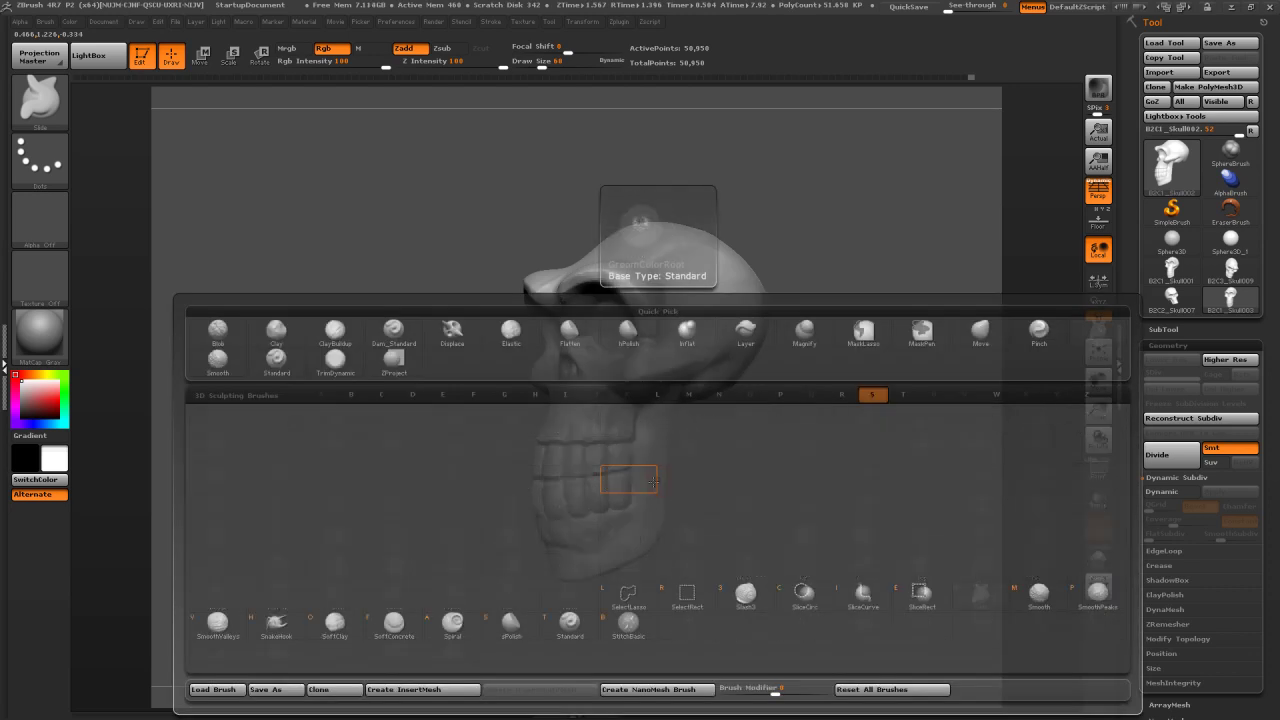
{"action": "key", "text": "t"}
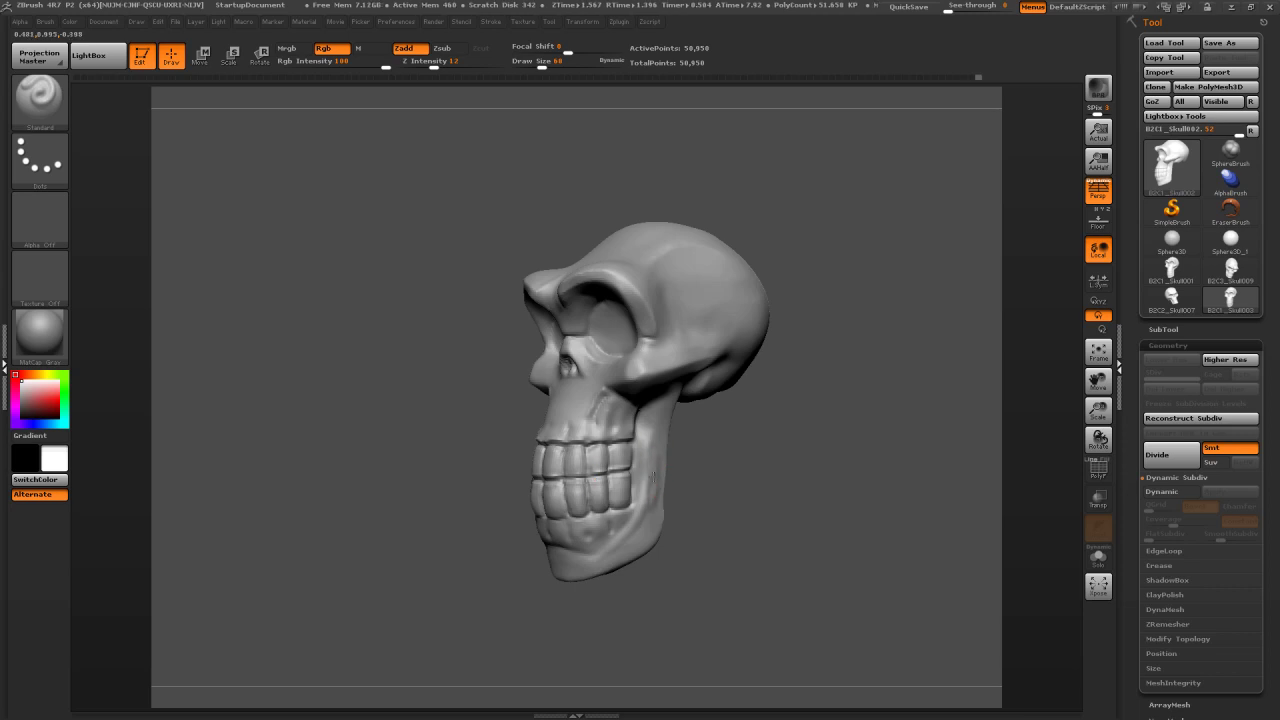
{"action": "key", "text": "shift"}
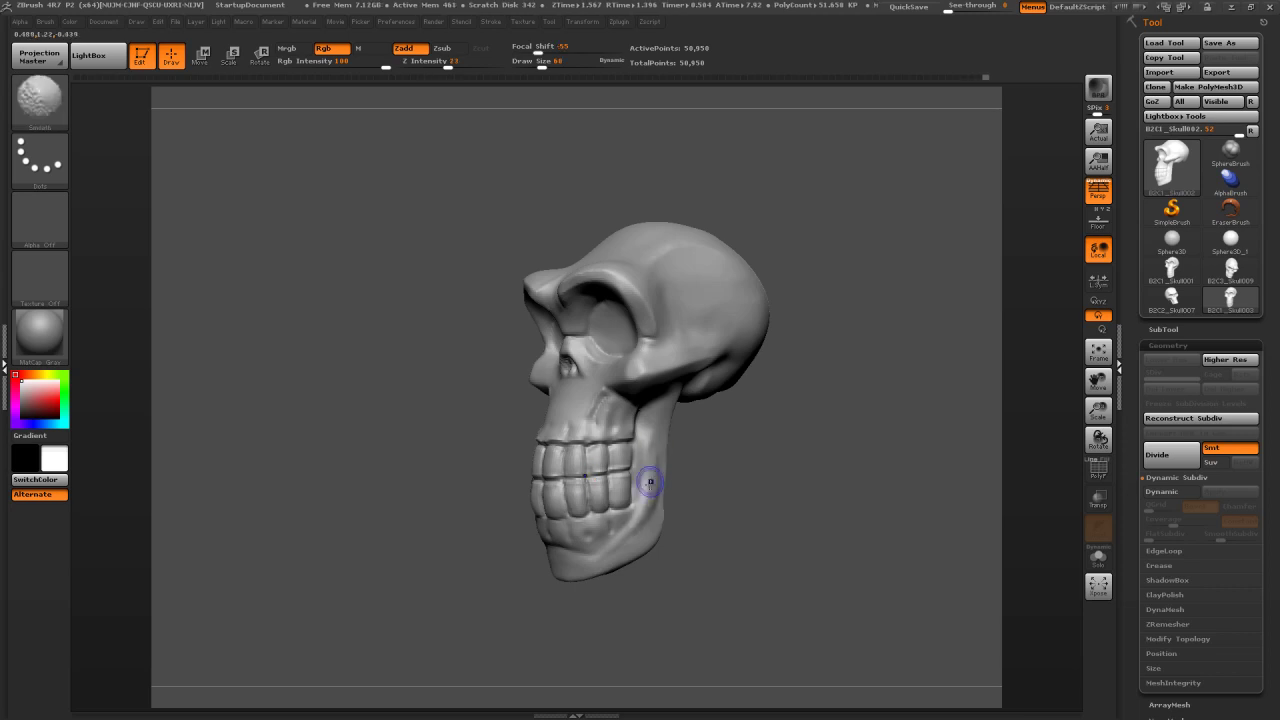
{"action": "mouse_move", "coordinate": [690, 535]}
{"action": "left_mouse_down"}
{"action": "mouse_move", "coordinate": [815, 495]}
{"action": "mouse_move", "coordinate": [710, 460]}
{"action": "mouse_move", "coordinate": [662, 488]}
{"action": "left_mouse_up"}
Carve a crease down the rear jaw branch to the jaw corner with Dam_Standard and smooth it
{"action": "key", "text": "b"}
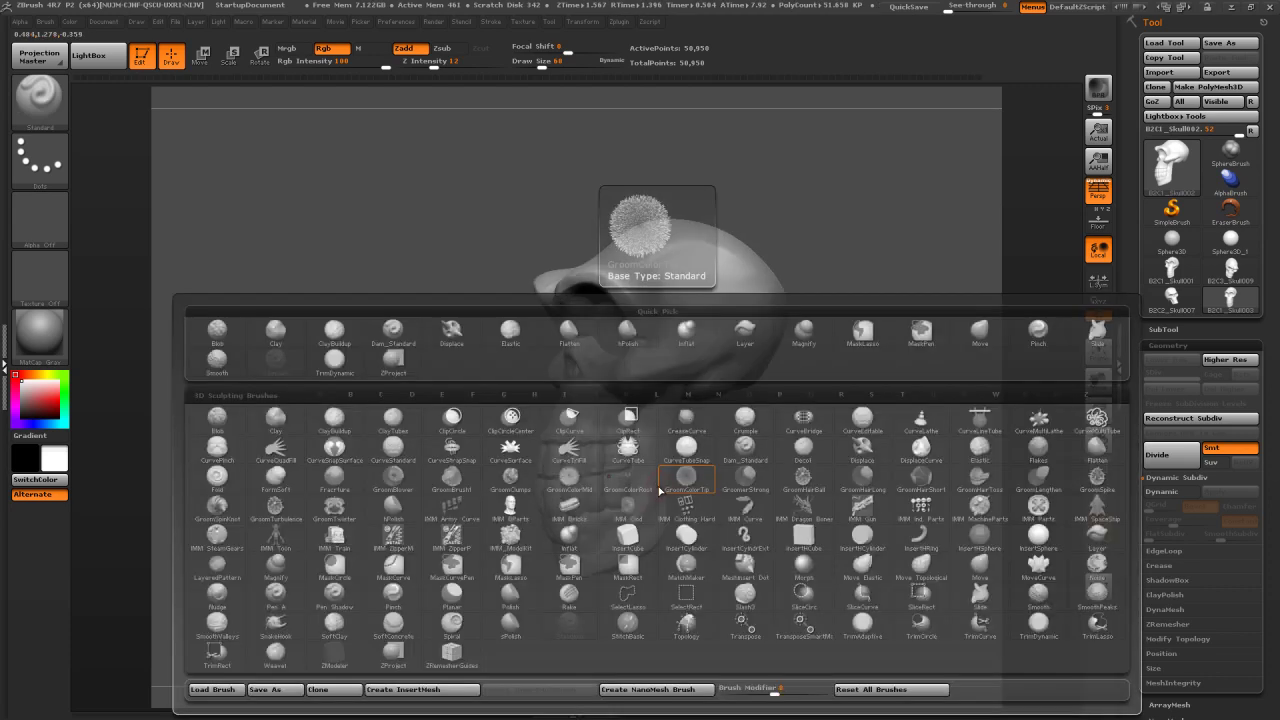
{"action": "key", "text": "d"}
{"action": "key", "text": "s"}
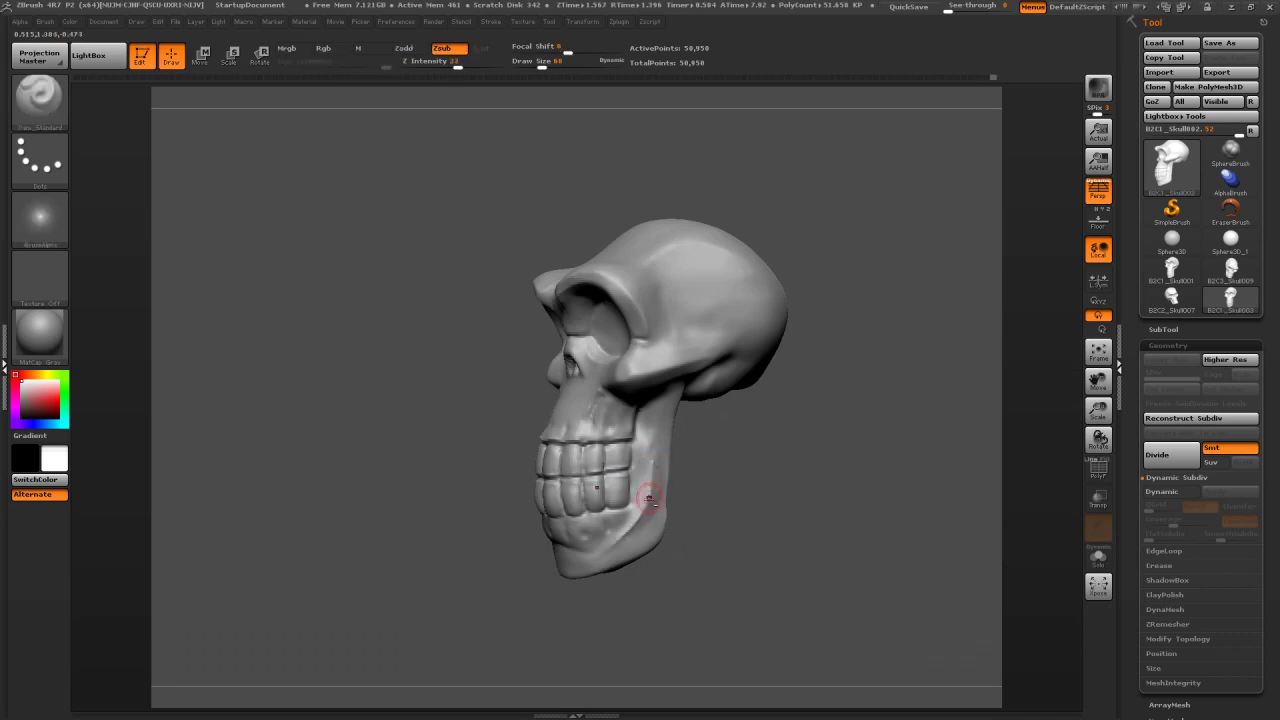
{"action": "mouse_move", "coordinate": [651, 458]}
{"action": "left_mouse_down", "text": "shift"}
{"action": "mouse_move", "coordinate": [657, 497]}
{"action": "mouse_move", "coordinate": [689, 468]}
{"action": "left_mouse_up", "text": "shift"}
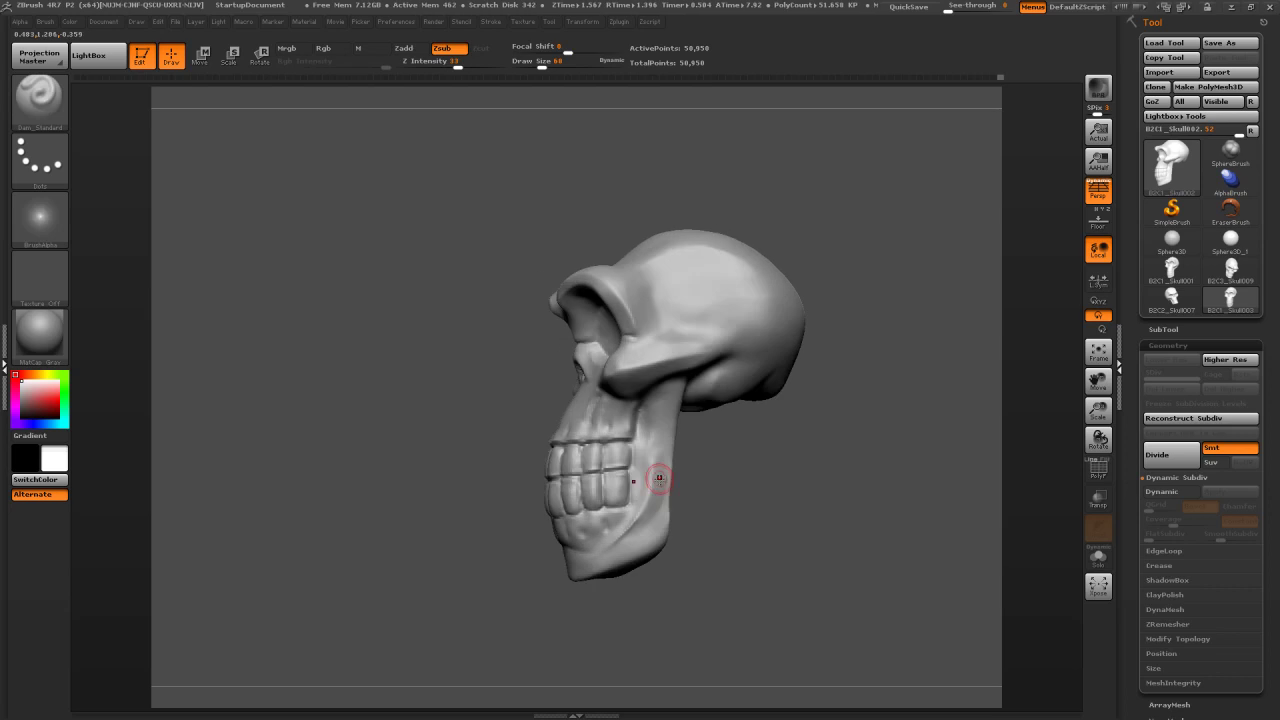
{"action": "key", "text": "shift"}
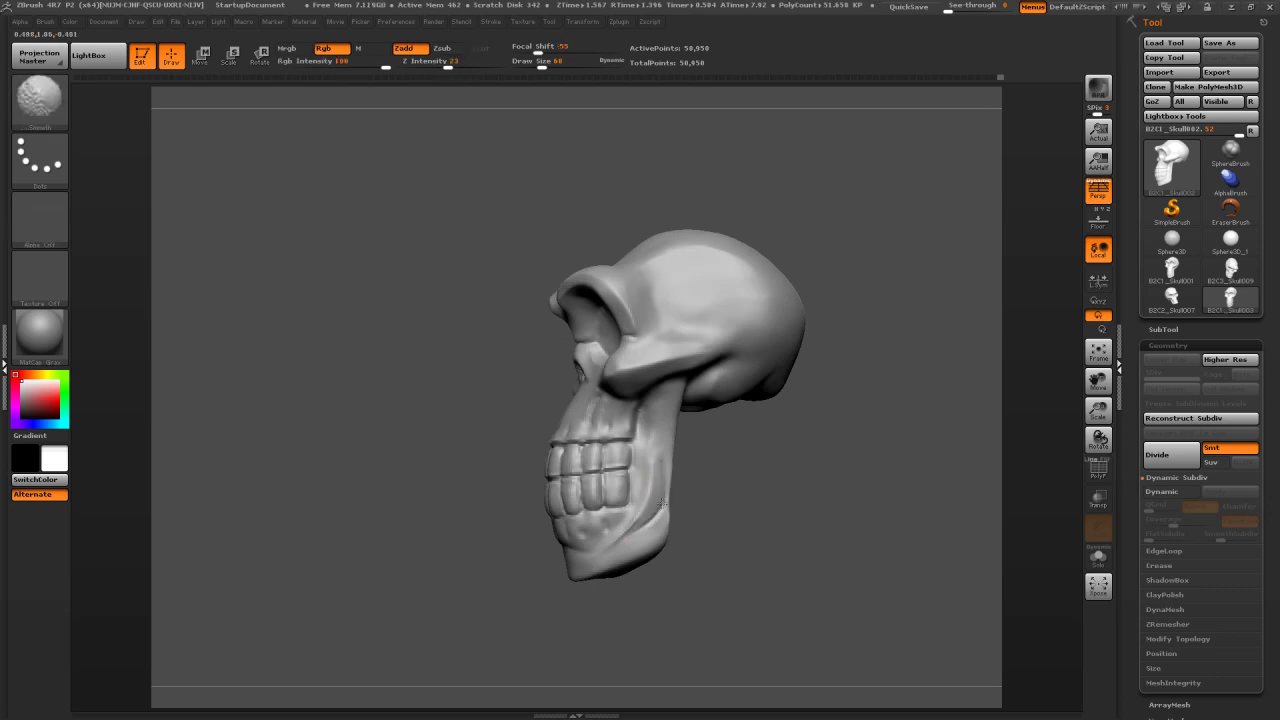
Carve a groove between the back teeth and the rear jaw branch up under the cheekbone, and smooth it
{"action": "left_click_drag", "start_coordinate": [715, 421], "coordinate": [642, 418]}
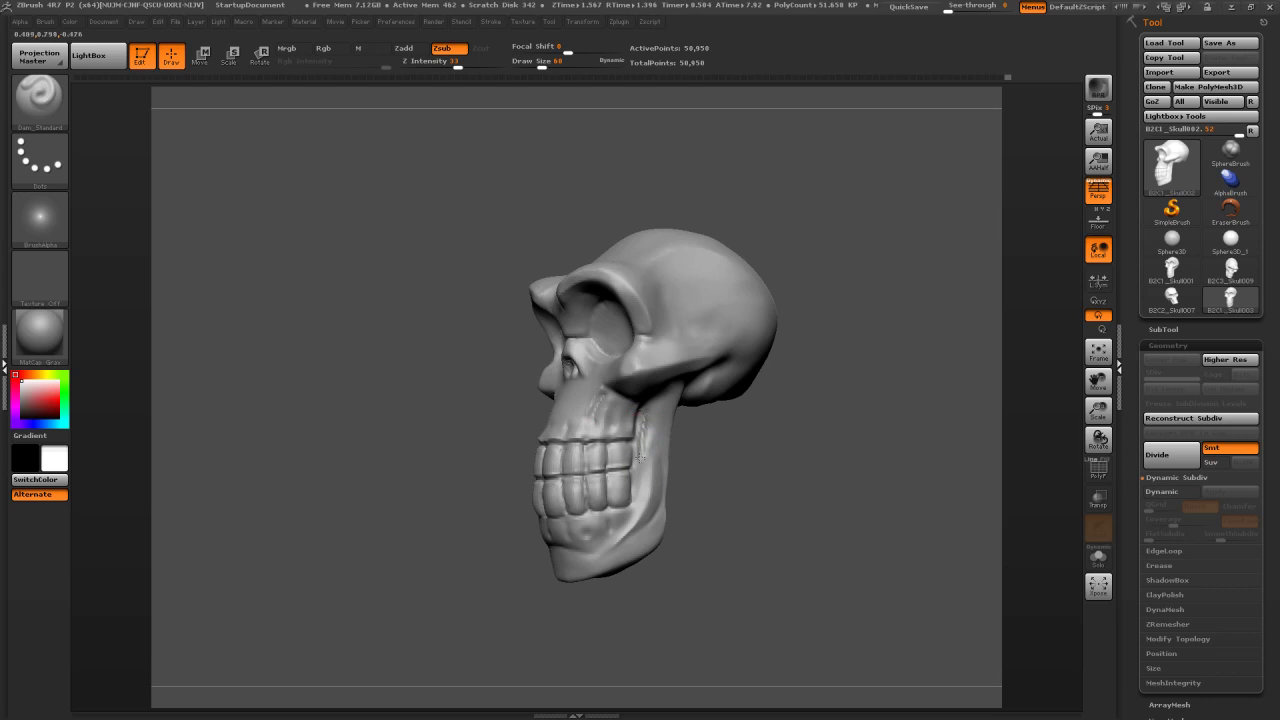
{"action": "left_click_drag", "start_coordinate": [640, 452], "coordinate": [641, 470]}
{"action": "left_click_drag", "start_coordinate": [643, 417], "coordinate": [644, 465], "text": "shift"}
{"action": "left_click_drag", "start_coordinate": [776, 466], "coordinate": [784, 414]}
{"action": "left_click_drag", "start_coordinate": [655, 390], "coordinate": [651, 392], "text": "shift"}
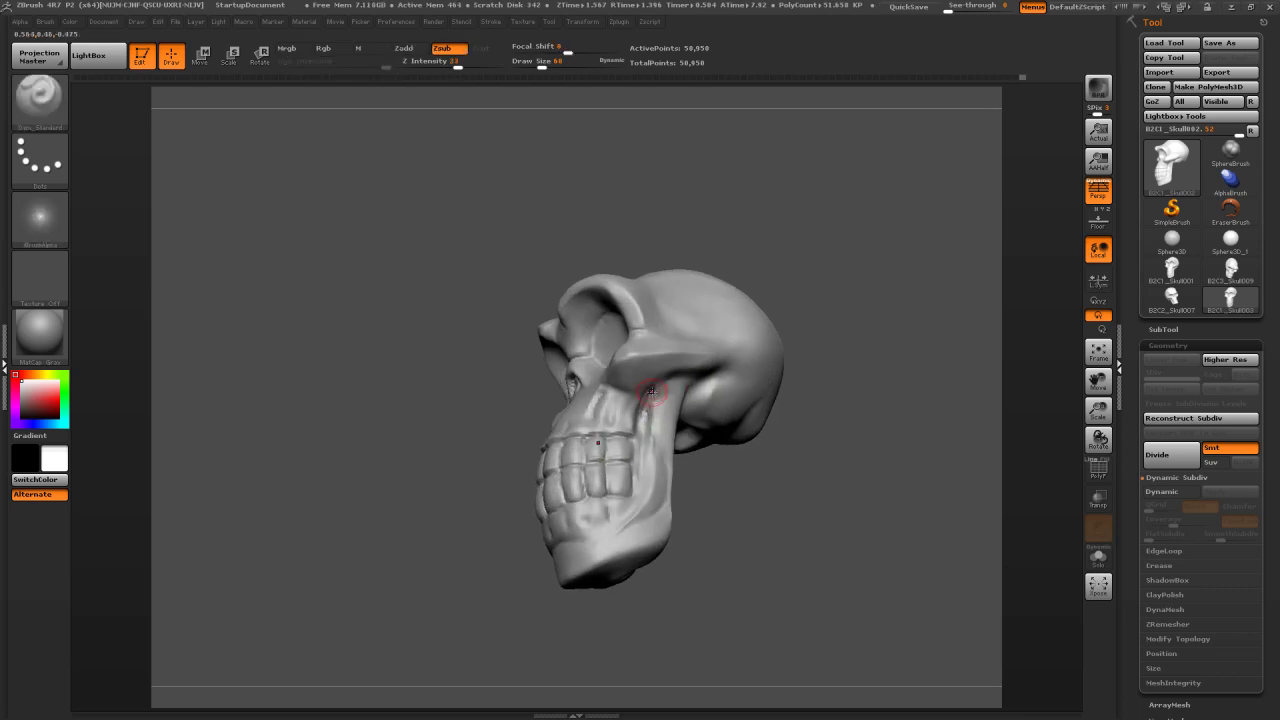
{"action": "key", "text": "shift"}
{"action": "key", "text": "shift"}
{"action": "mouse_move", "coordinate": [800, 416]}
{"action": "left_mouse_down"}
{"action": "mouse_move", "coordinate": [774, 449]}
{"action": "mouse_move", "coordinate": [795, 444]}
{"action": "mouse_move", "coordinate": [700, 460]}
{"action": "mouse_move", "coordinate": [875, 465]}
{"action": "mouse_move", "coordinate": [816, 455]}
{"action": "left_mouse_up"}
{"action": "key", "text": "shift"}
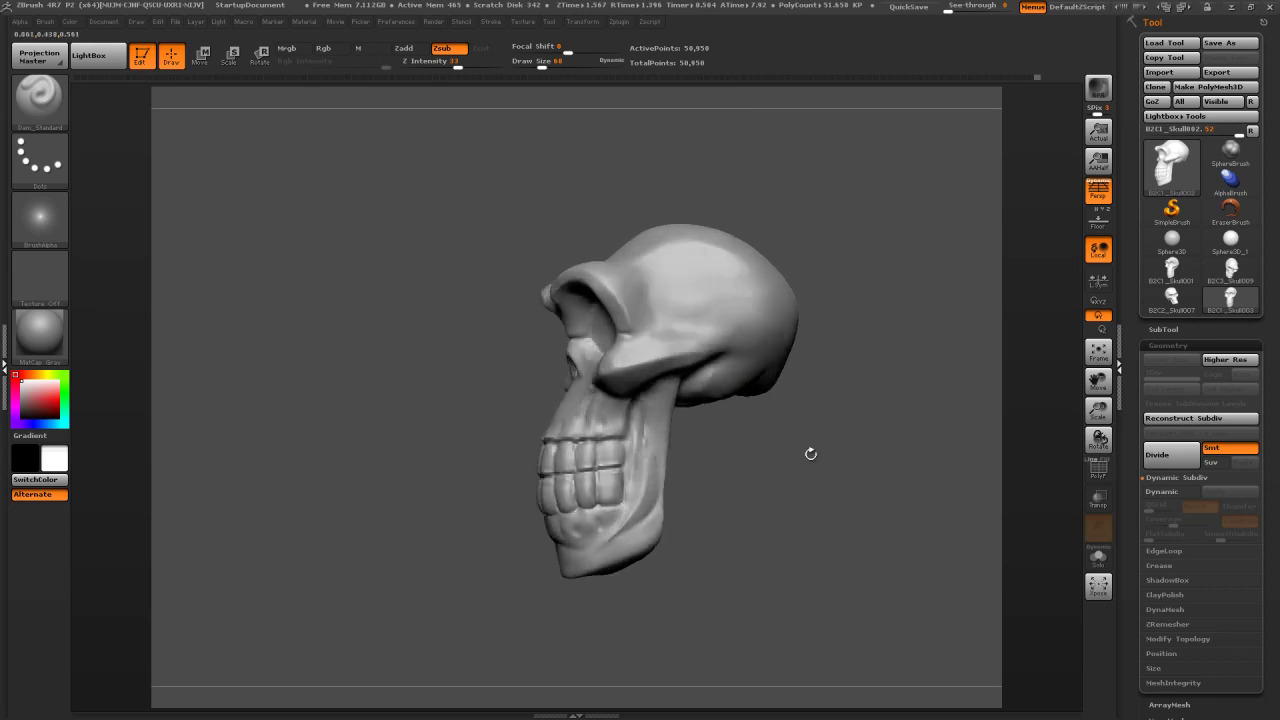
Mask the strip behind the back teeth with MaskPen, soften the mask and invert it
{"action": "key", "text": "ctrl"}
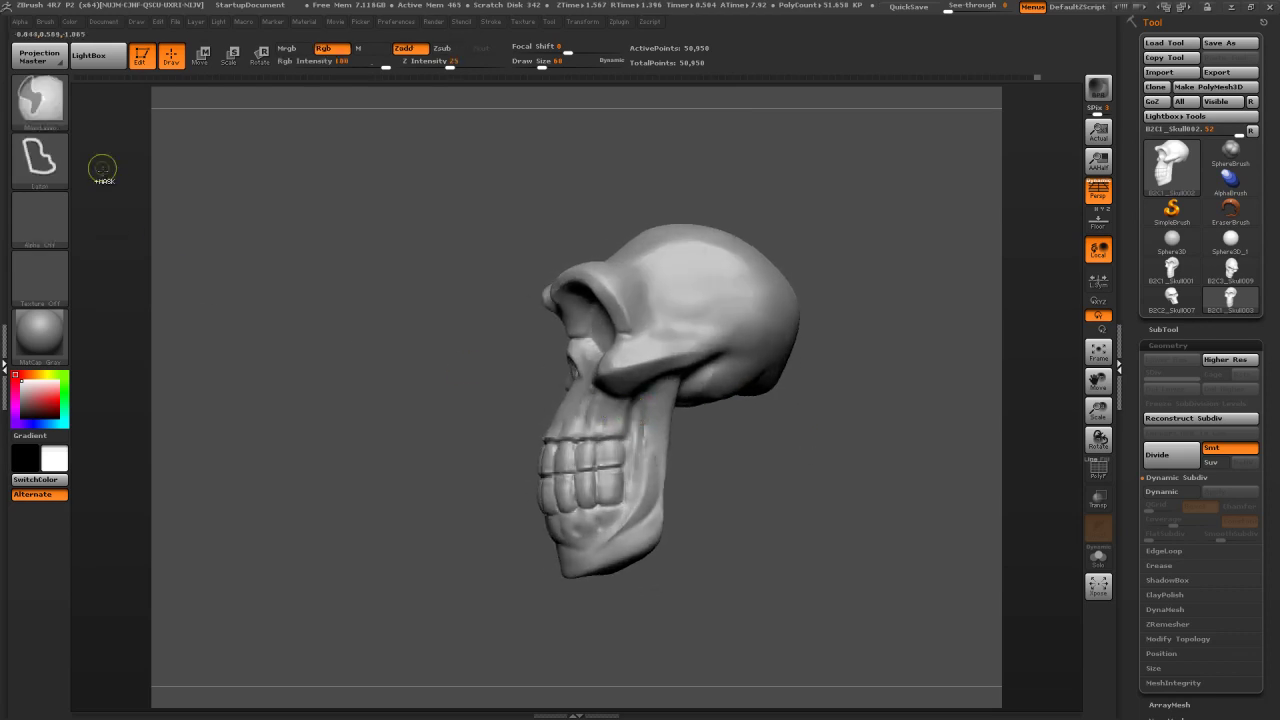
{"action": "left_click", "coordinate": [40, 100], "text": "ctrl"}
{"action": "left_click", "coordinate": [175, 112]}
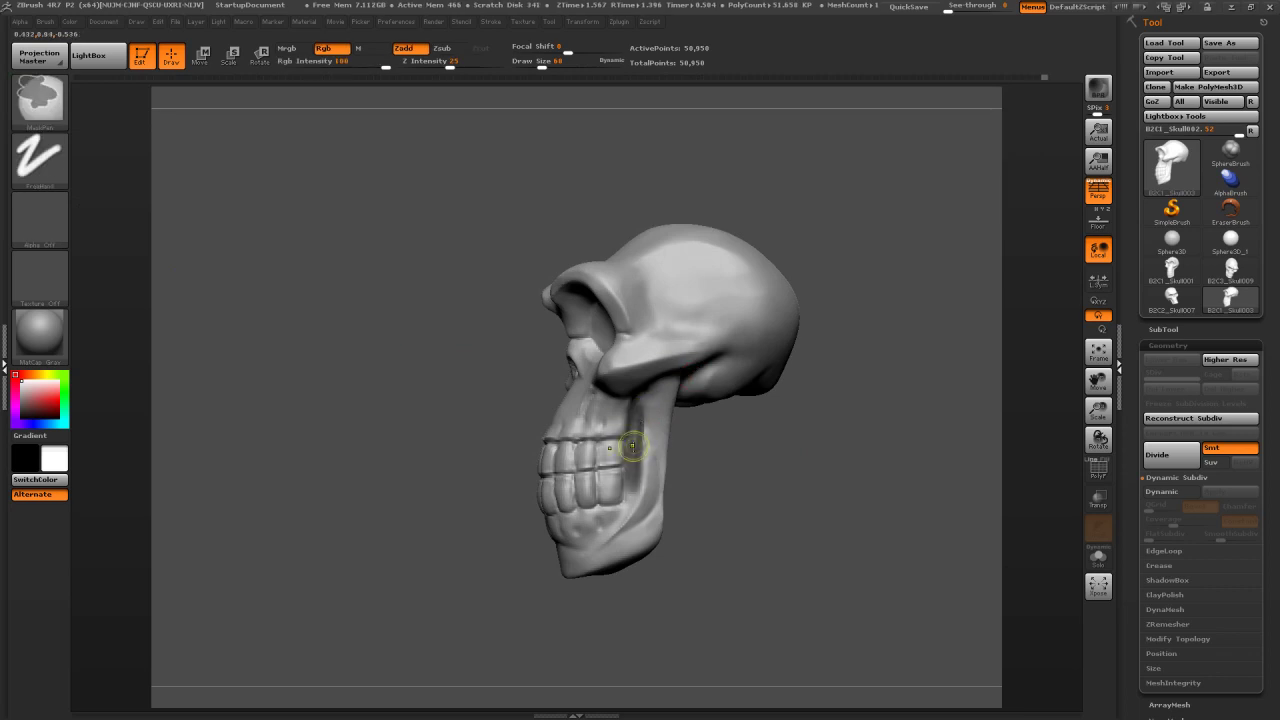
{"action": "left_click_drag", "start_coordinate": [737, 446], "coordinate": [783, 457]}
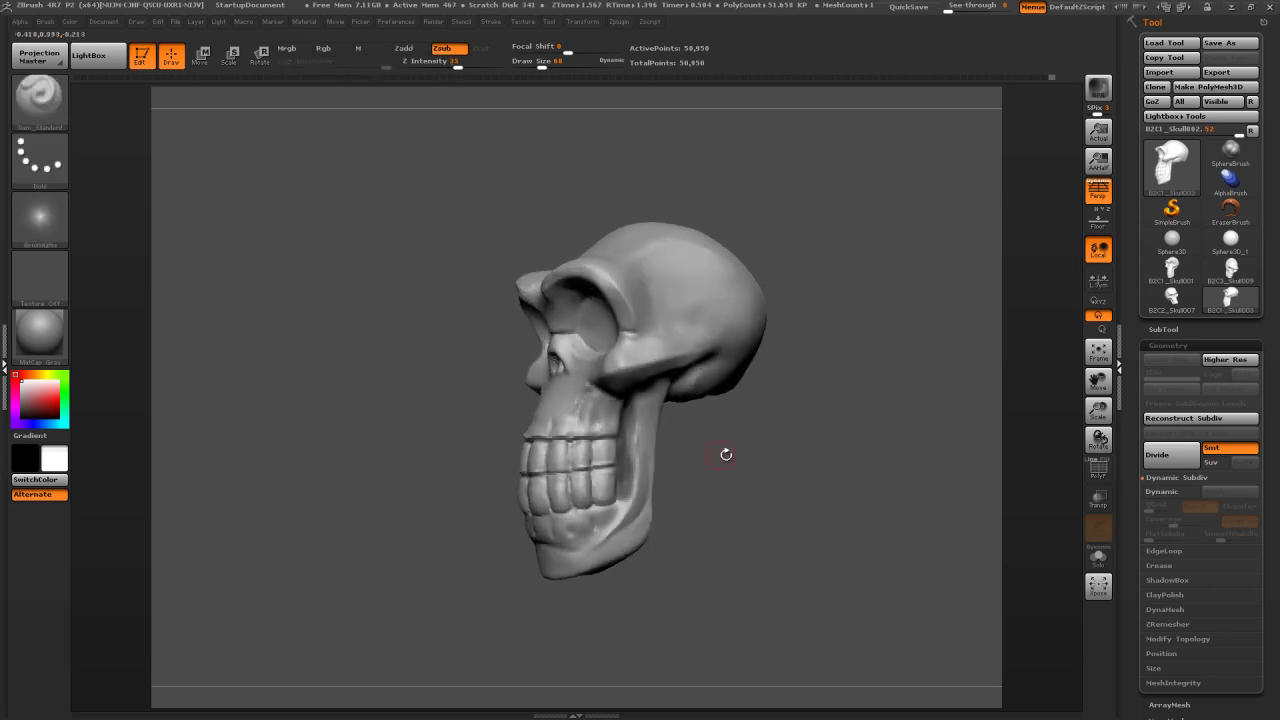
{"action": "left_click_drag", "start_coordinate": [638, 462], "coordinate": [629, 498], "text": "ctrl"}
{"action": "left_click", "coordinate": [629, 498], "text": "ctrl"}
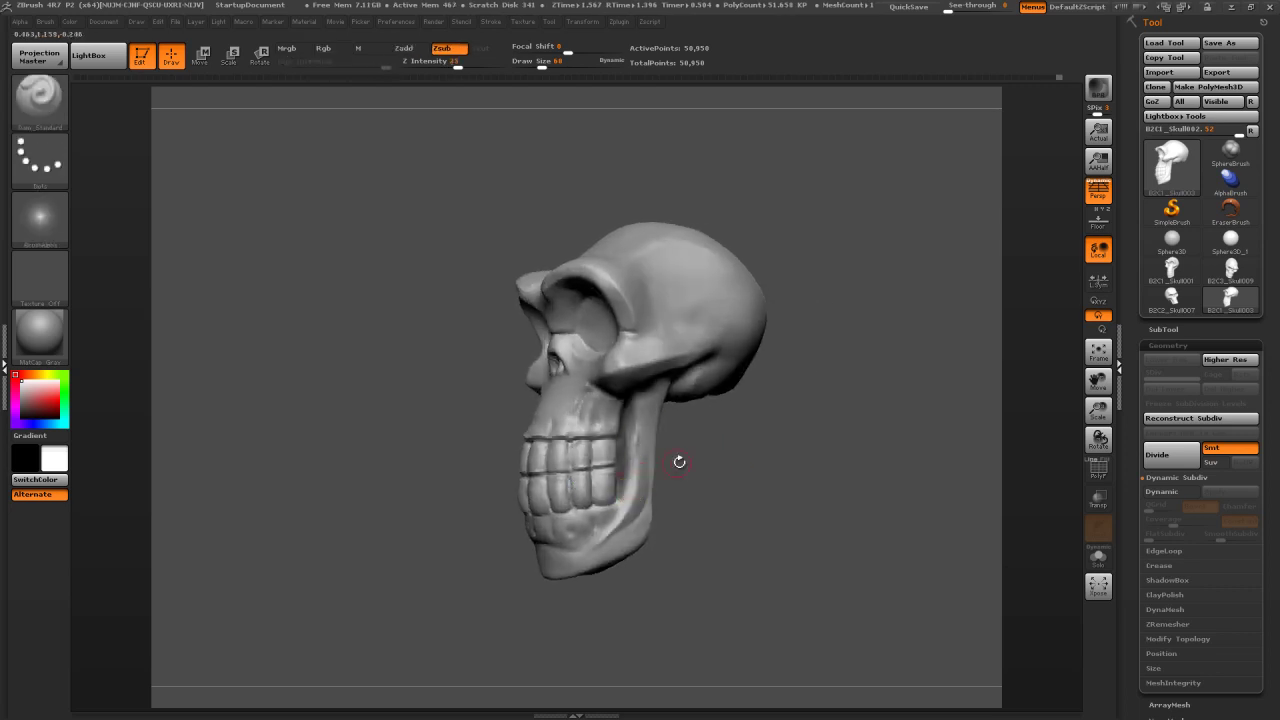
{"action": "left_click", "coordinate": [722, 452], "text": "ctrl"}
Push the unmasked strip behind the back teeth inward with the Move brush, and remesh the skull with the mask cleared
{"action": "left_click_drag", "start_coordinate": [726, 451], "coordinate": [772, 453]}
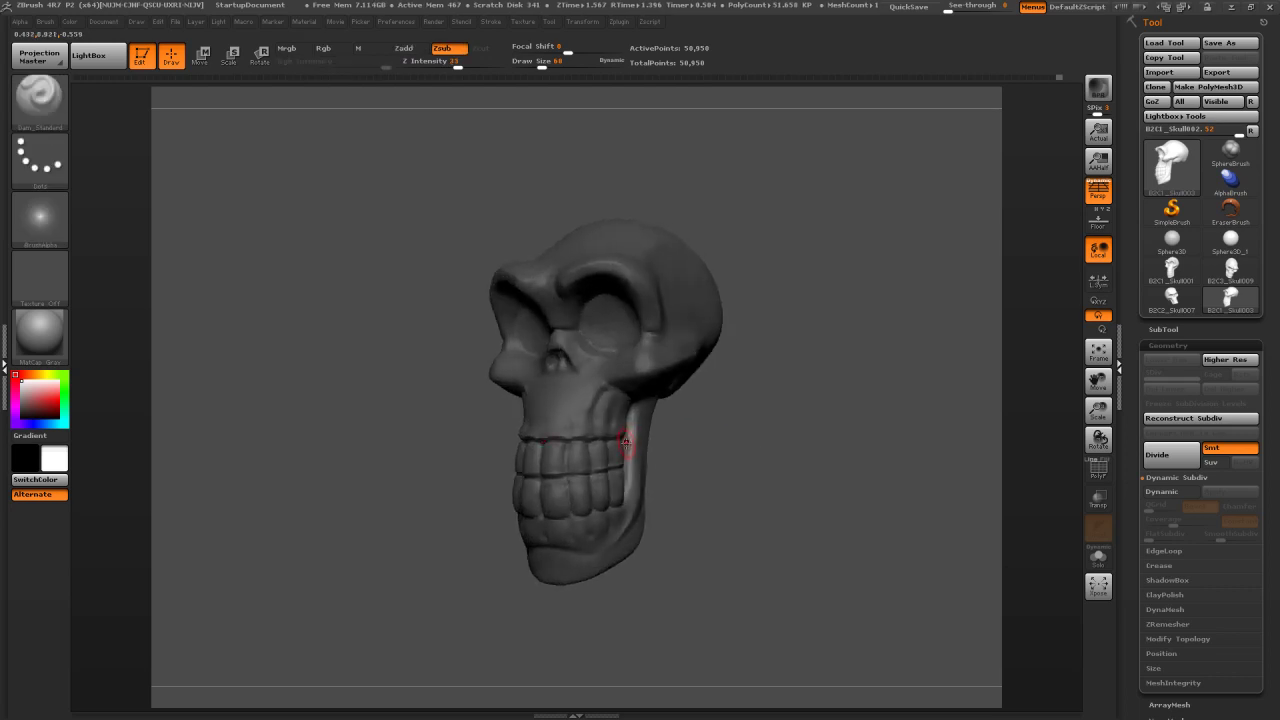
{"action": "key", "text": "b"}
{"action": "key", "text": "m"}
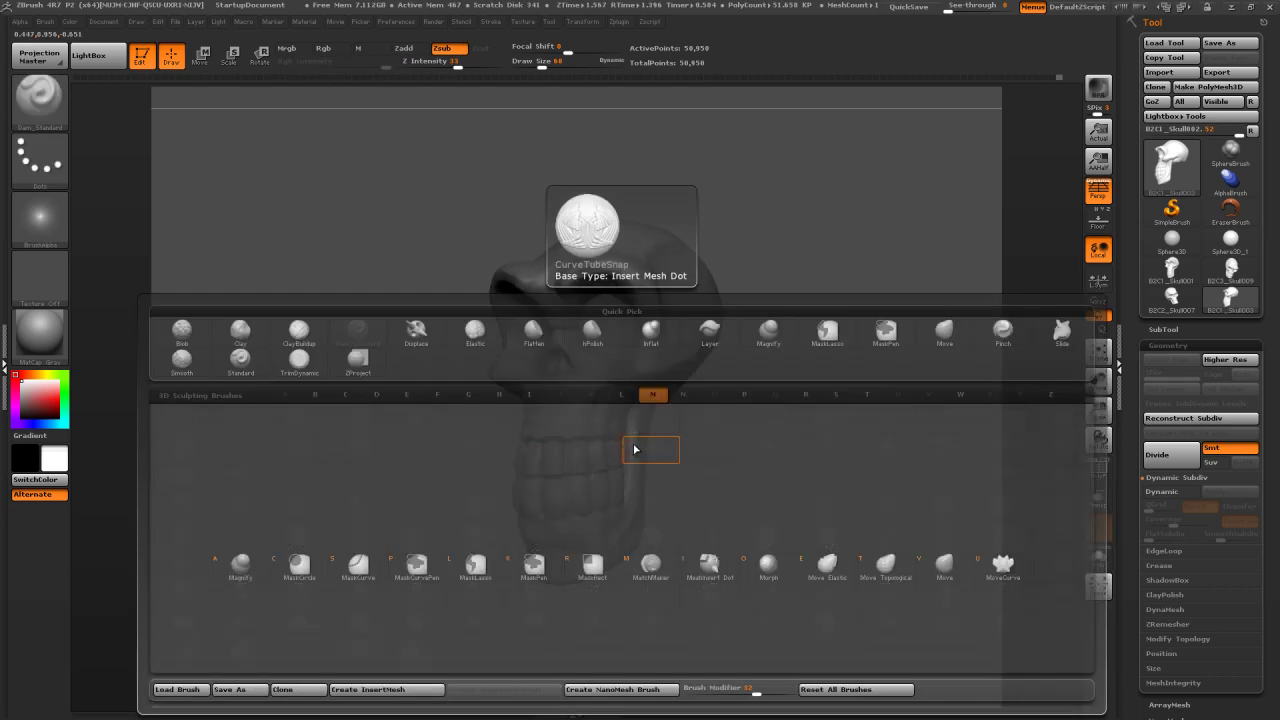
{"action": "key", "text": "v"}
{"action": "key", "text": "s"}
{"action": "mouse_move", "coordinate": [612, 443]}
{"action": "left_mouse_down"}
{"action": "mouse_move", "coordinate": [666, 443]}
{"action": "mouse_move", "coordinate": [640, 456]}
{"action": "left_mouse_up"}
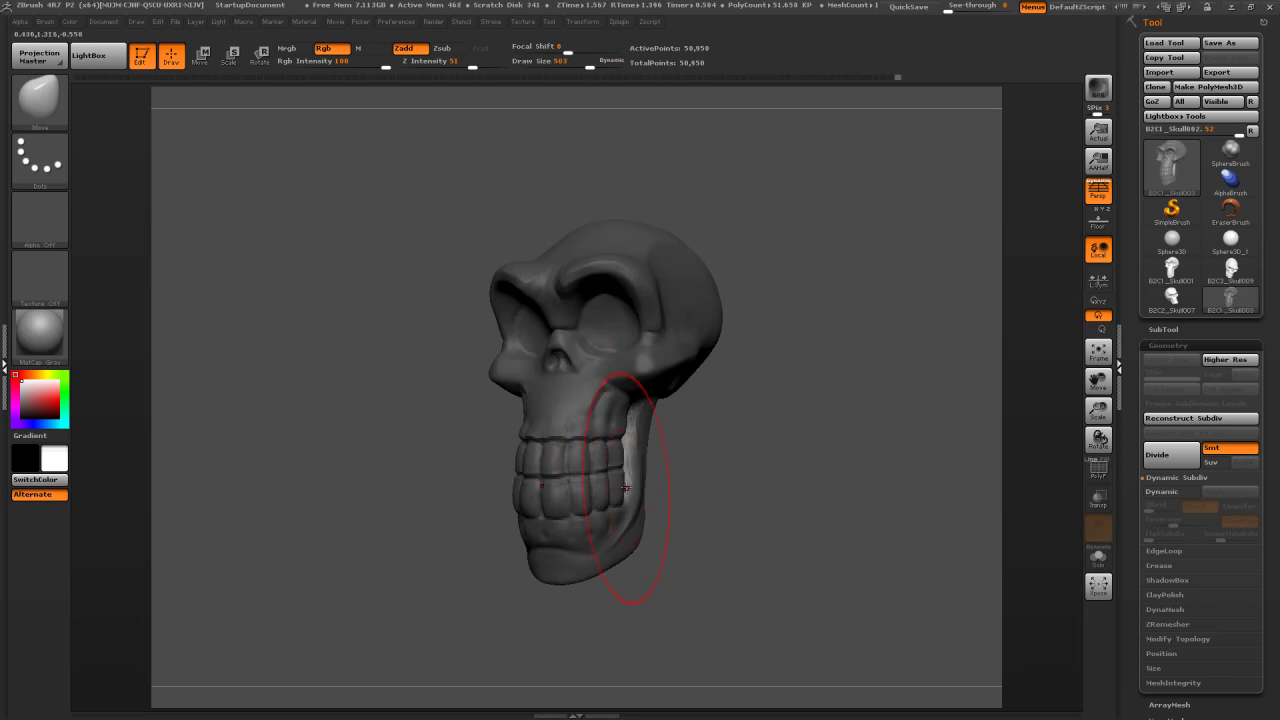
{"action": "mouse_move", "coordinate": [730, 464]}
{"action": "left_mouse_down"}
{"action": "mouse_move", "coordinate": [585, 464]}
{"action": "mouse_move", "coordinate": [799, 465]}
{"action": "mouse_move", "coordinate": [753, 468]}
{"action": "left_mouse_up"}
{"action": "mouse_move", "coordinate": [832, 469]}
{"action": "left_mouse_down"}
{"action": "mouse_move", "coordinate": [750, 462]}
{"action": "mouse_move", "coordinate": [726, 438]}
{"action": "left_mouse_up"}
{"action": "key", "text": "s"}
{"action": "key", "text": "shift"}
{"action": "mouse_move", "coordinate": [727, 482]}
{"action": "left_mouse_down"}
{"action": "mouse_move", "coordinate": [860, 449]}
{"action": "mouse_move", "coordinate": [843, 406]}
{"action": "mouse_move", "coordinate": [817, 413]}
{"action": "mouse_move", "coordinate": [838, 403]}
{"action": "left_mouse_up"}
{"action": "left_click_drag", "start_coordinate": [866, 290], "coordinate": [809, 248]}
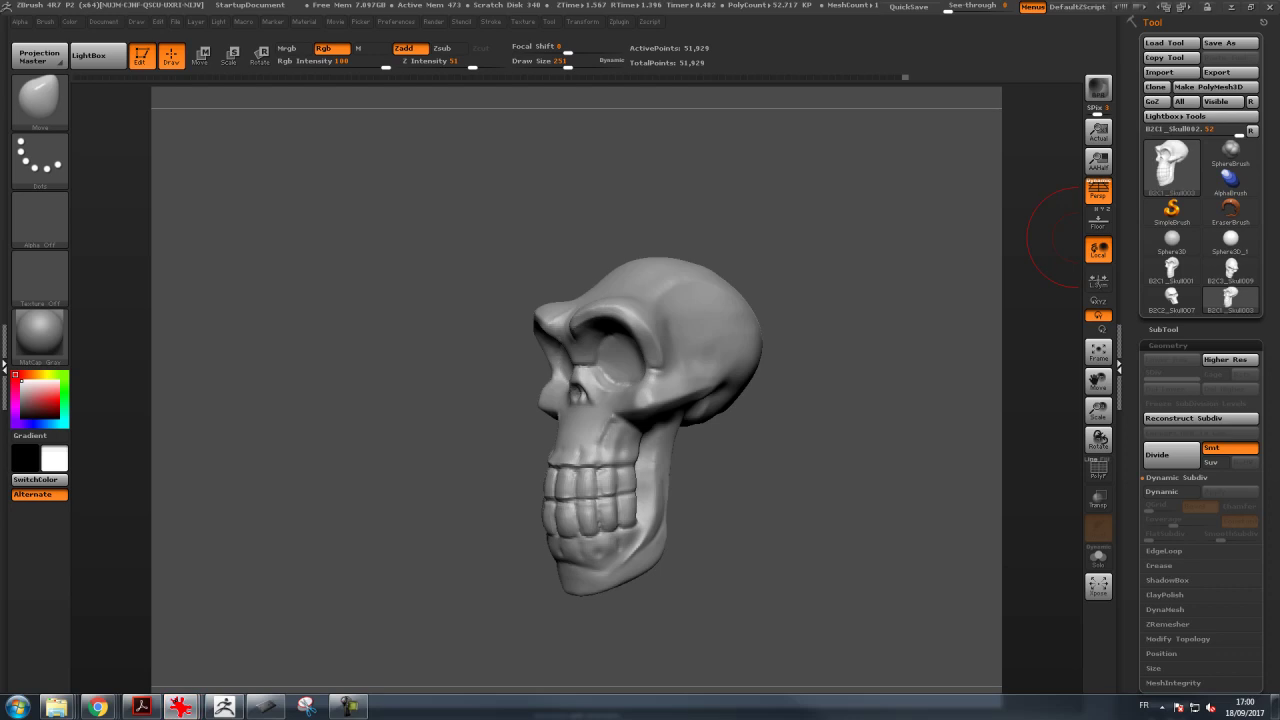
Carve frown creases rising from the nose bridge over the brows with Dam_Standard at draw size 122, and smooth them
{"action": "right_click_drag", "start_coordinate": [691, 309], "coordinate": [670, 365]}
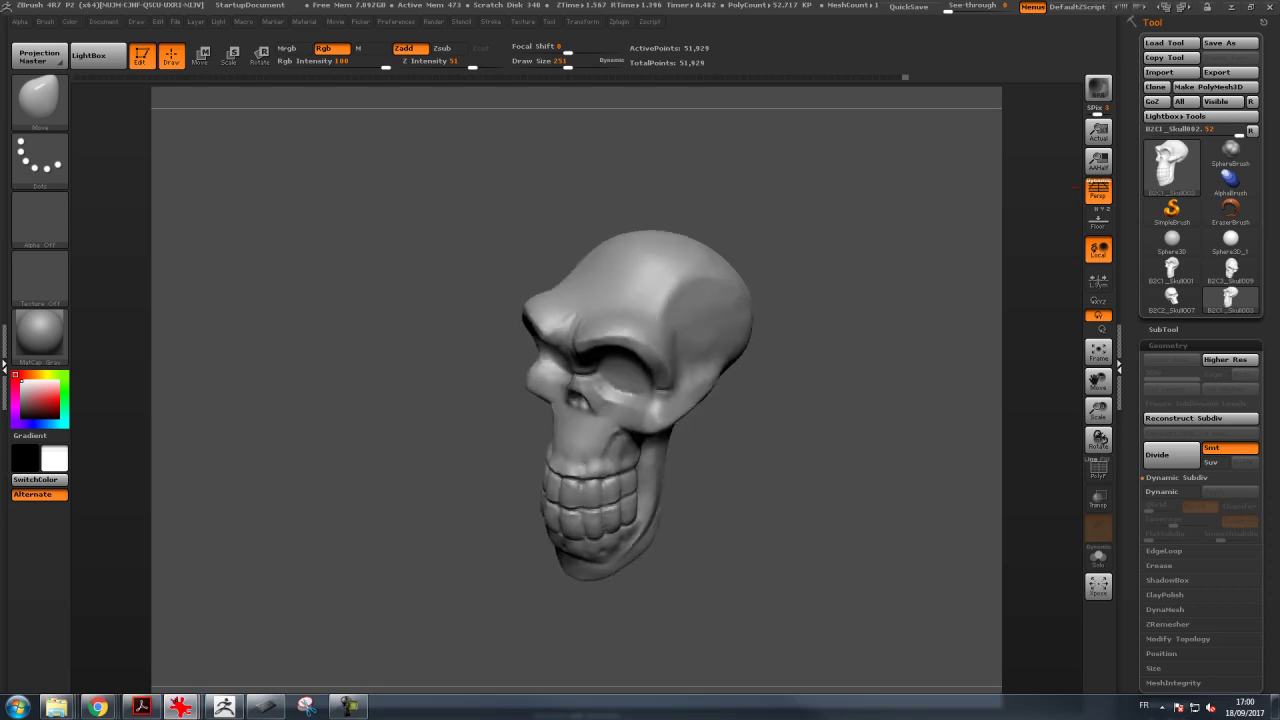
{"action": "left_click", "coordinate": [60, 96]}
{"action": "left_click", "coordinate": [623, 142]}
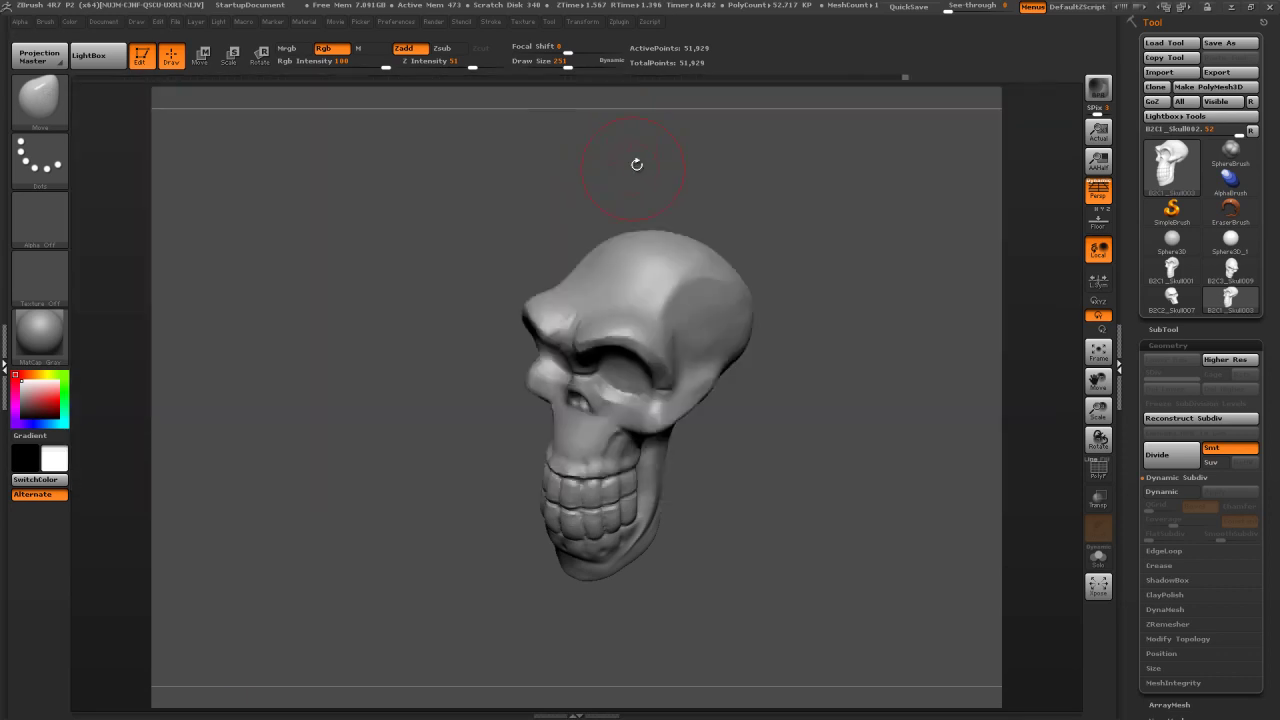
{"action": "left_click_drag", "start_coordinate": [346, 323], "coordinate": [366, 331]}
{"action": "key", "text": "b"}
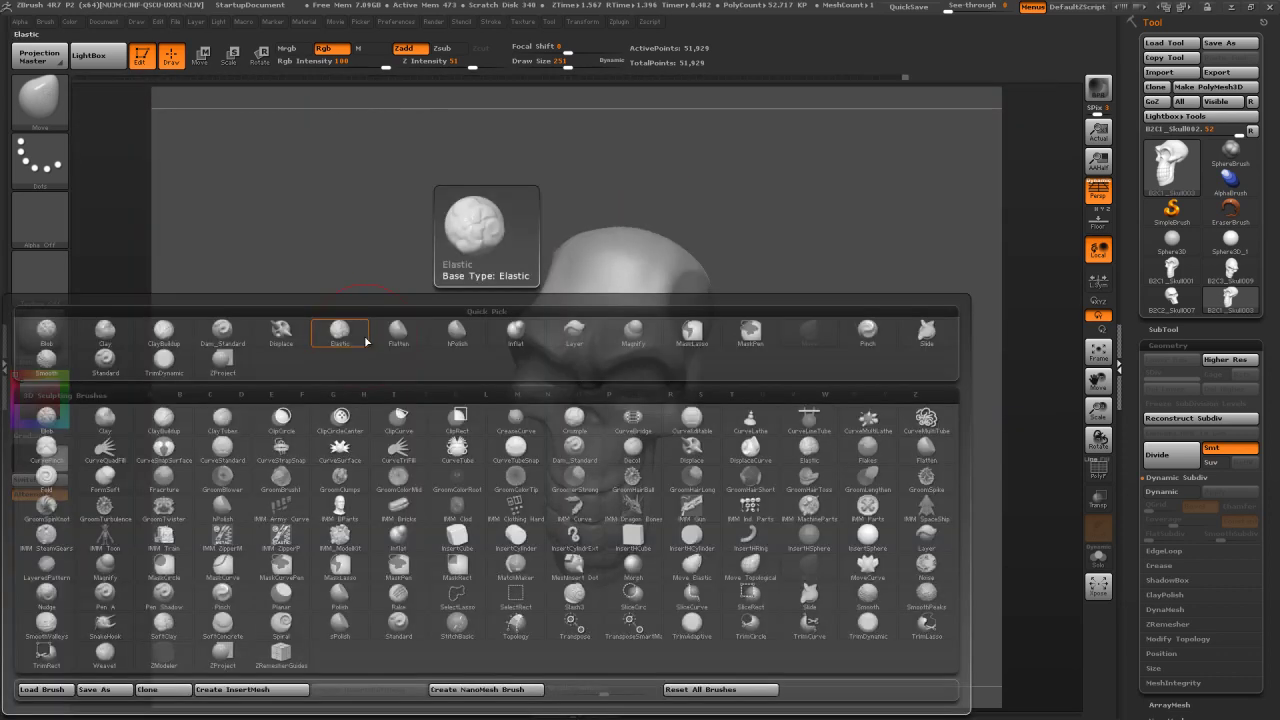
{"action": "key", "text": "d"}
{"action": "key", "text": "s"}
{"action": "left_click_drag", "start_coordinate": [759, 282], "coordinate": [750, 340]}
{"action": "mouse_move", "coordinate": [607, 356]}
{"action": "left_mouse_down"}
{"action": "mouse_move", "coordinate": [626, 350]}
{"action": "mouse_move", "coordinate": [631, 340]}
{"action": "mouse_move", "coordinate": [610, 342]}
{"action": "mouse_move", "coordinate": [634, 326]}
{"action": "mouse_move", "coordinate": [608, 344]}
{"action": "mouse_move", "coordinate": [643, 305]}
{"action": "mouse_move", "coordinate": [637, 325]}
{"action": "left_mouse_up"}
{"action": "key", "text": "ctrl+z"}
{"action": "key", "text": "s"}
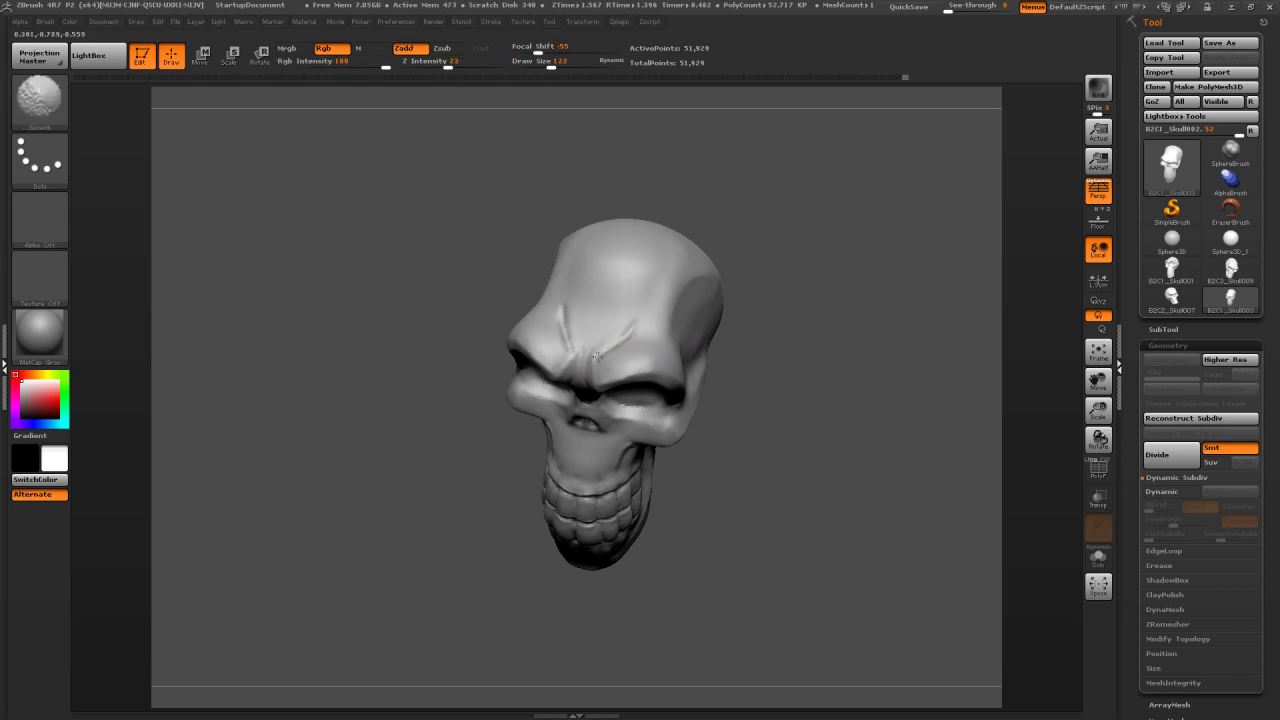
{"action": "key", "text": "ctrl"}
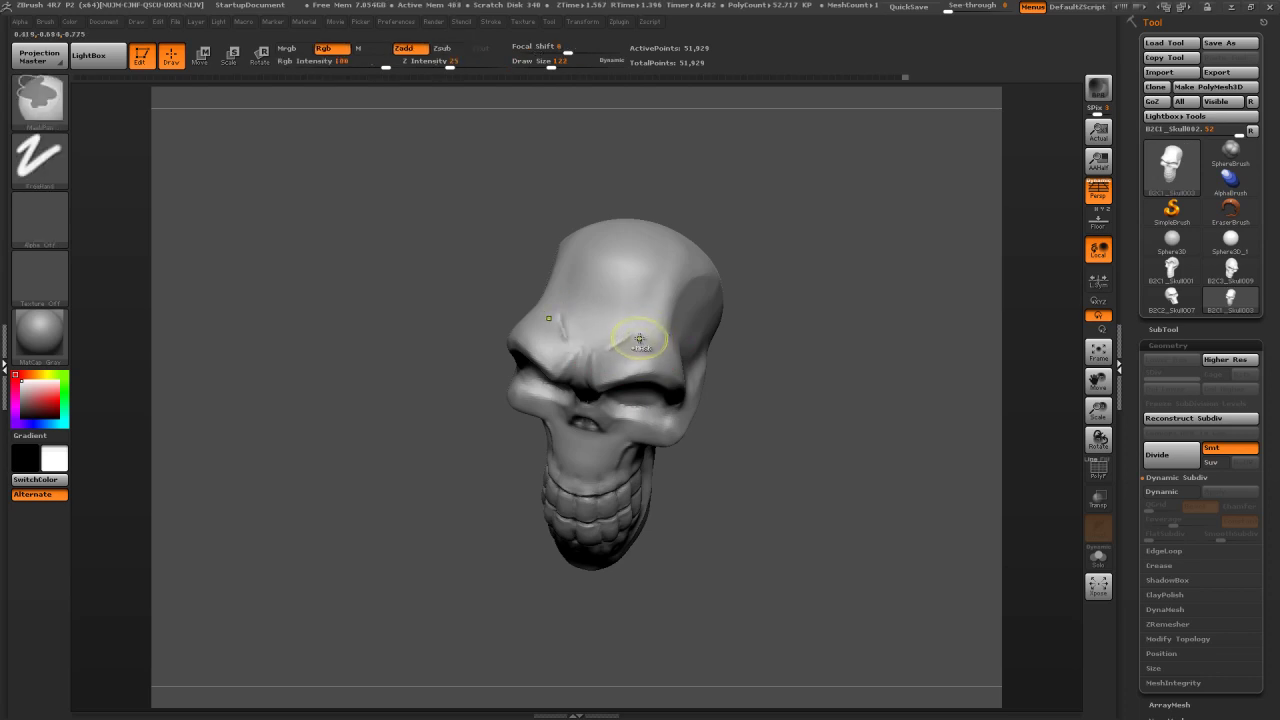
{"action": "key", "text": "ctrl"}
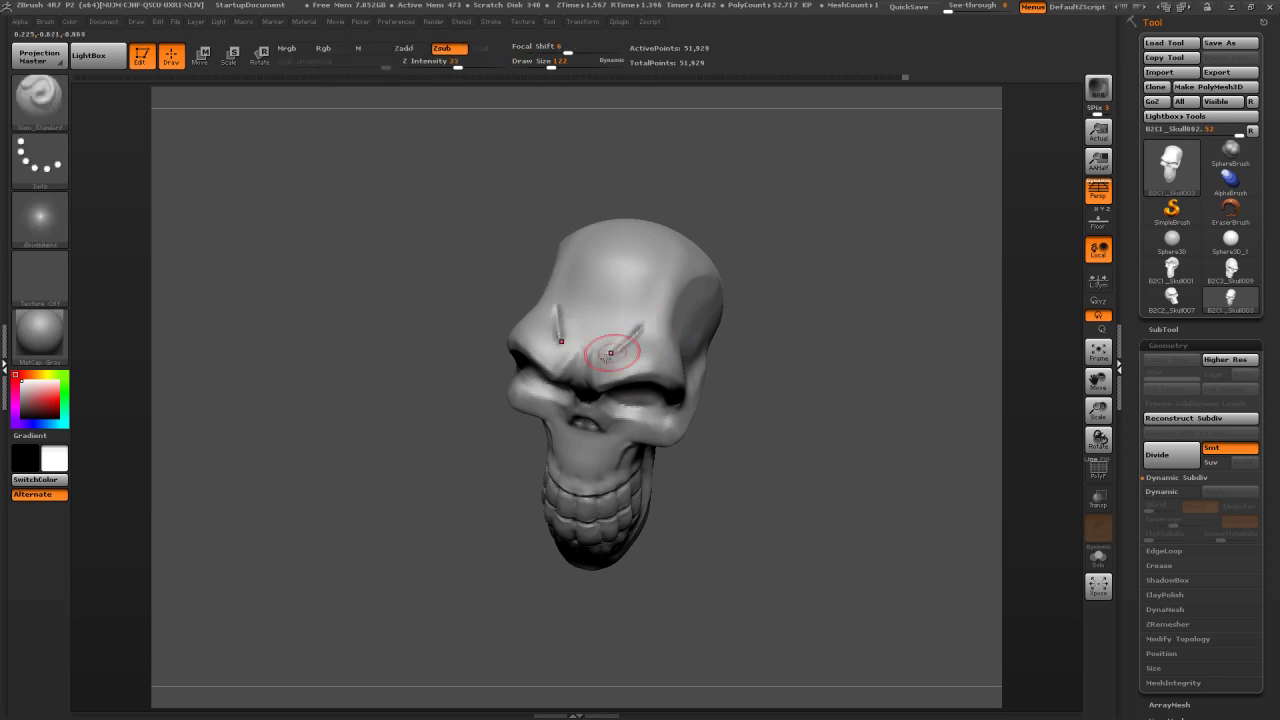
{"action": "left_click_drag", "start_coordinate": [605, 357], "coordinate": [603, 361], "text": "shift"}
Carve the temple line from the outer brow around the side of the cranium with Dam_Standard and smooth it
{"action": "left_click_drag", "start_coordinate": [697, 324], "coordinate": [814, 266]}
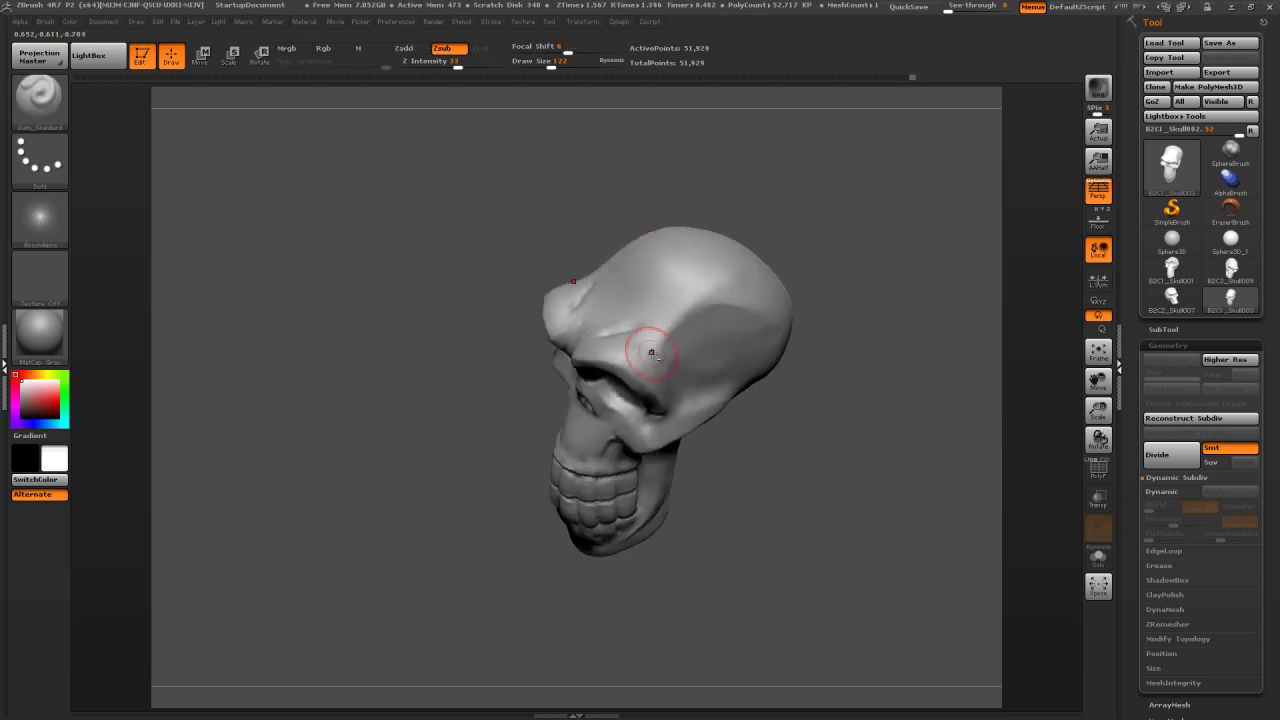
{"action": "key", "text": "shift"}
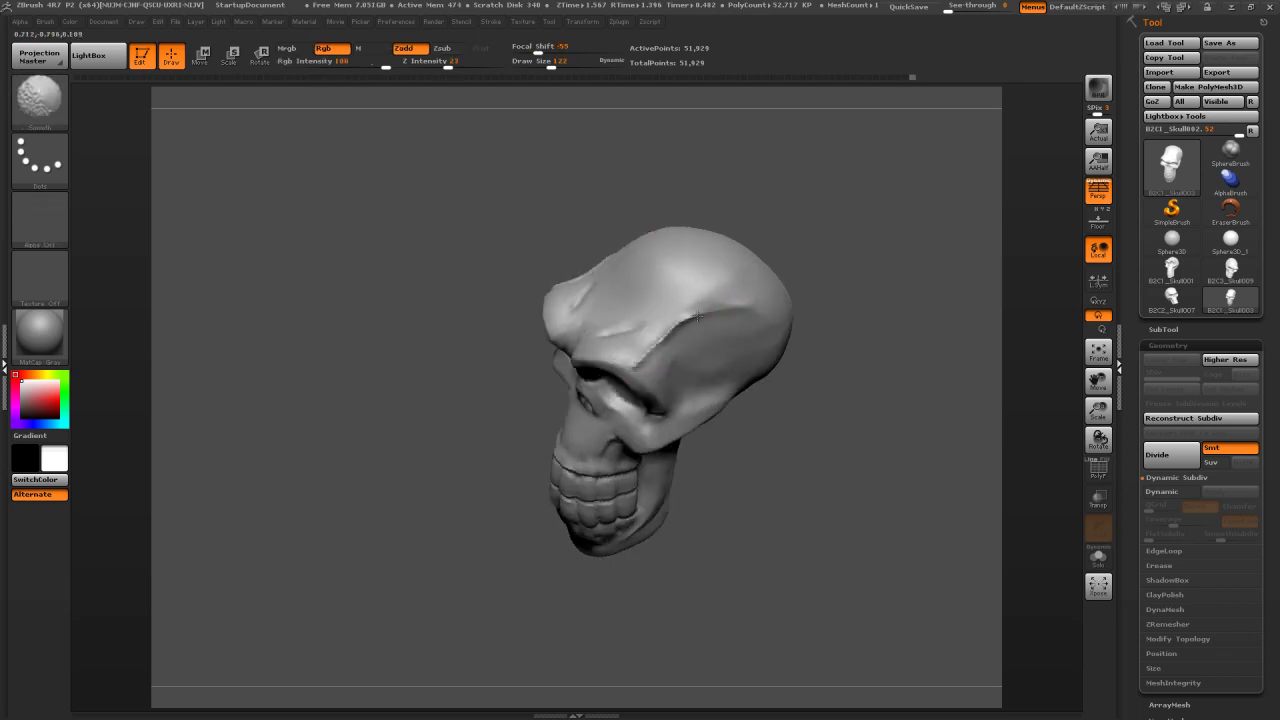
{"action": "left_click_drag", "start_coordinate": [642, 358], "coordinate": [662, 340], "text": "shift"}
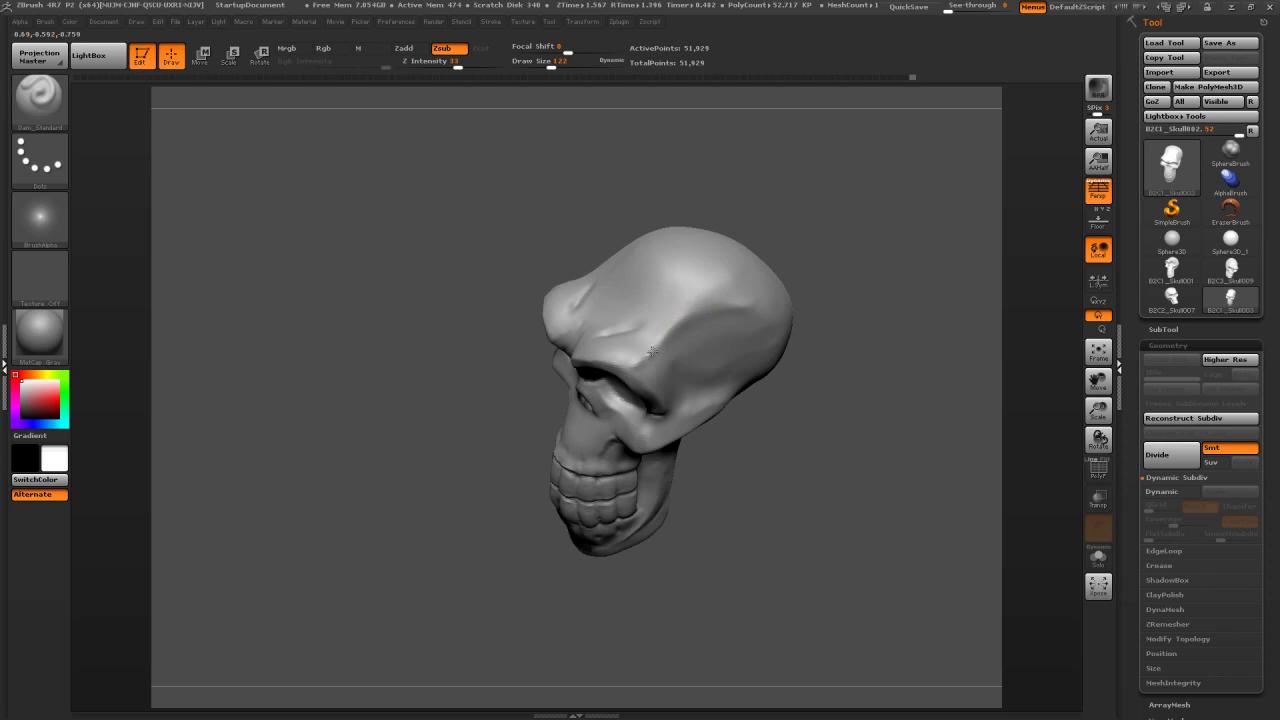
{"action": "key", "text": "shift"}
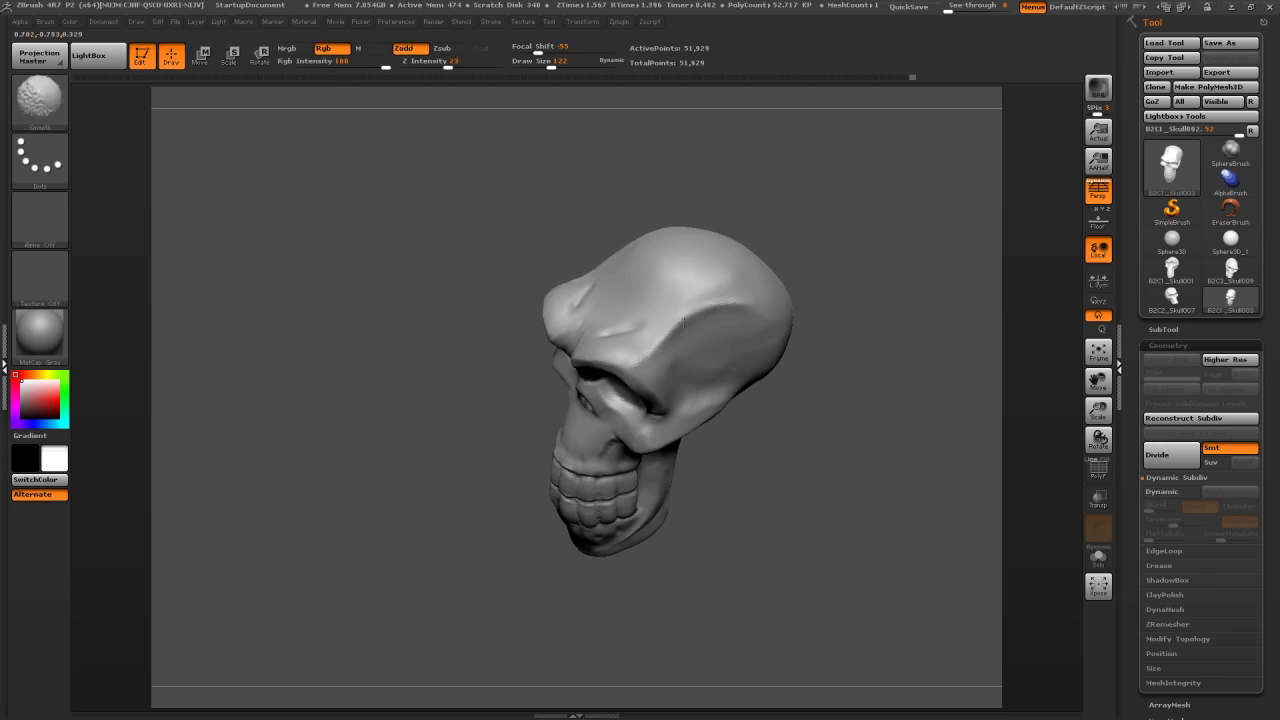
{"action": "left_click_drag", "start_coordinate": [894, 251], "coordinate": [709, 337]}
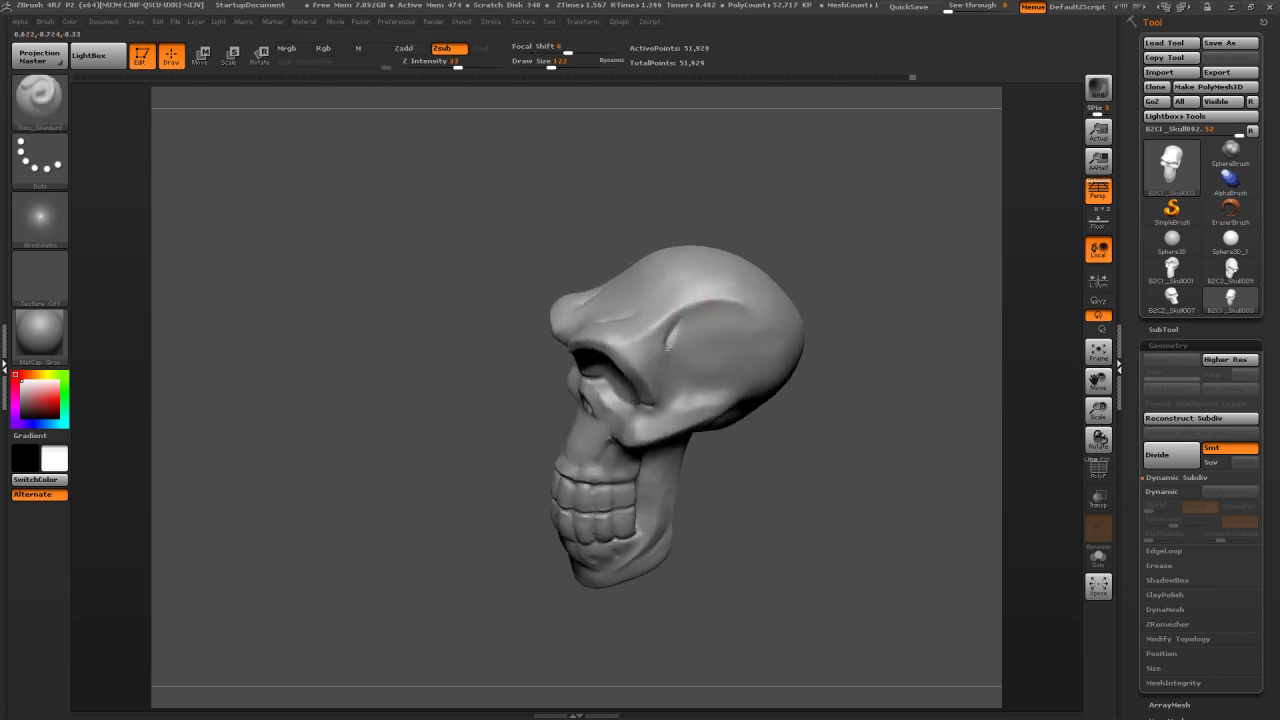
{"action": "key", "text": "shift"}
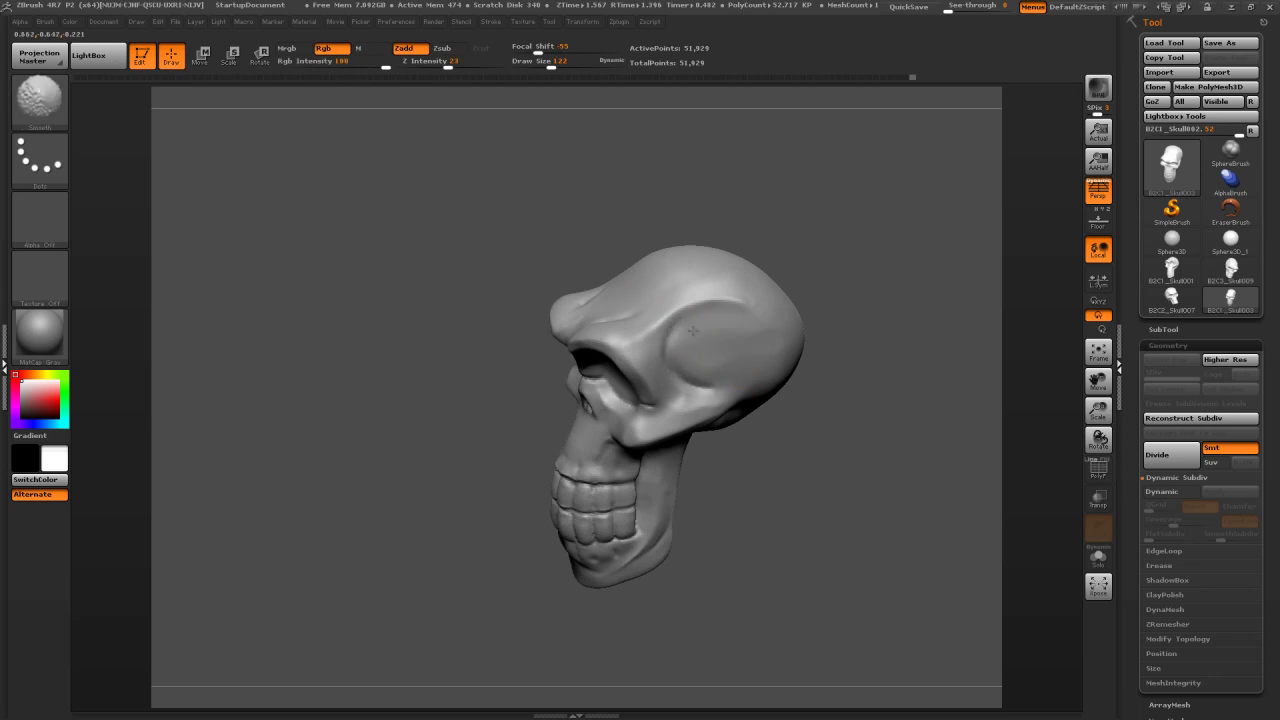
{"action": "left_click_drag", "start_coordinate": [945, 200], "coordinate": [772, 218]}
{"action": "left_click_drag", "start_coordinate": [676, 355], "coordinate": [667, 328]}
{"action": "left_click_drag", "start_coordinate": [776, 355], "coordinate": [738, 360]}
{"action": "key", "text": "shift"}
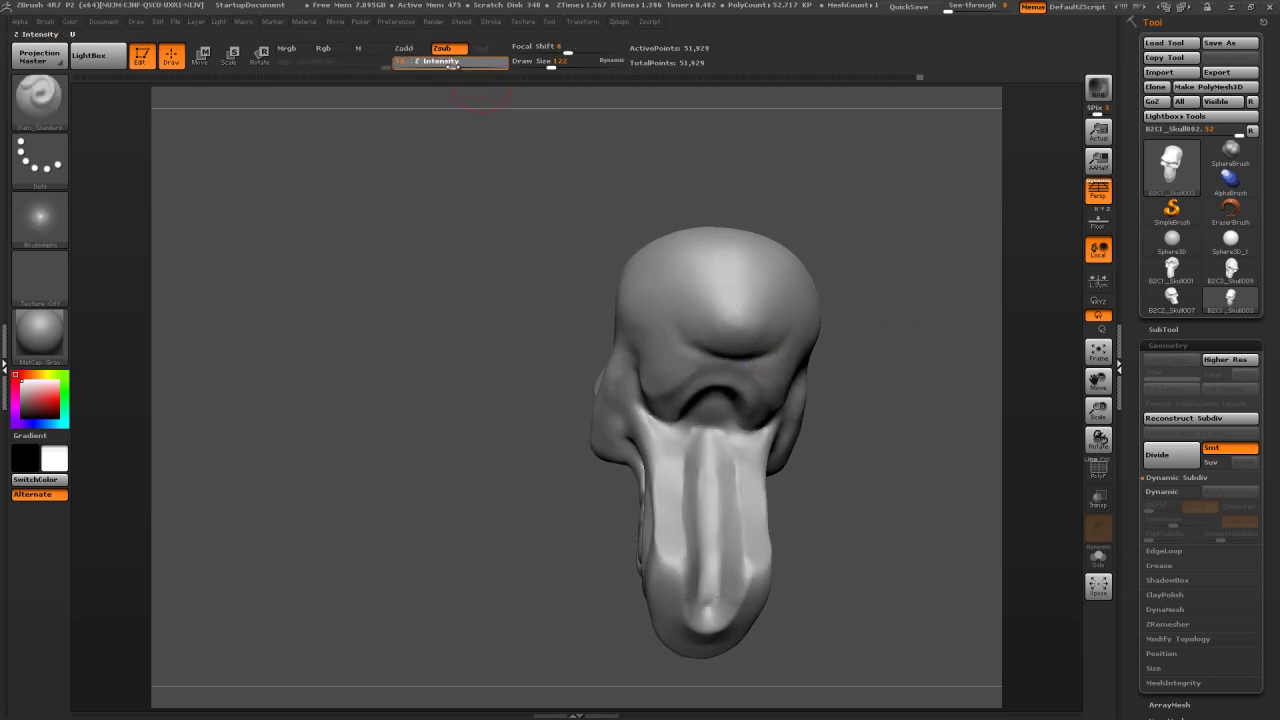
Carve light creases under the eye sockets with Dam_Standard at Z Intensity 21, reducing the draw size to 45 for the cheek grooves
{"action": "mouse_move", "coordinate": [1006, 160]}
{"action": "left_mouse_down"}
{"action": "mouse_move", "coordinate": [1042, 149]}
{"action": "mouse_move", "coordinate": [1031, 206]}
{"action": "mouse_move", "coordinate": [908, 194]}
{"action": "mouse_move", "coordinate": [777, 219]}
{"action": "left_mouse_up"}
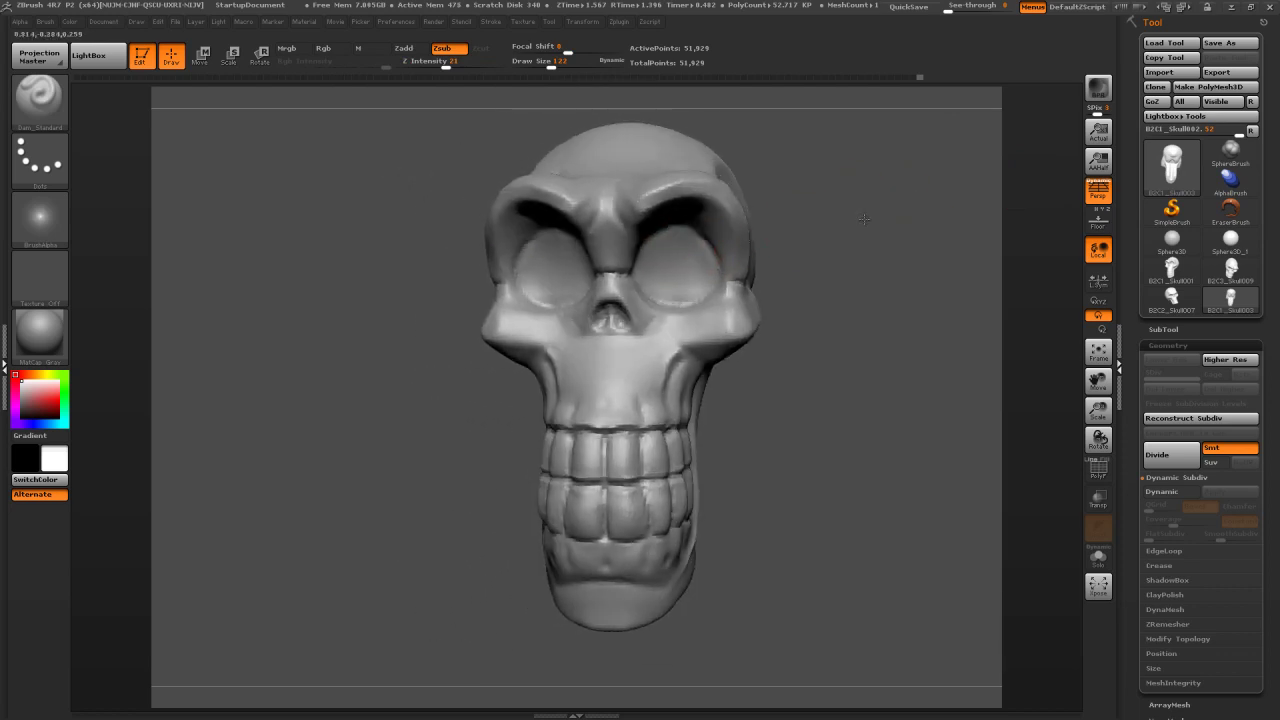
{"action": "left_click_drag", "start_coordinate": [770, 300], "coordinate": [915, 302]}
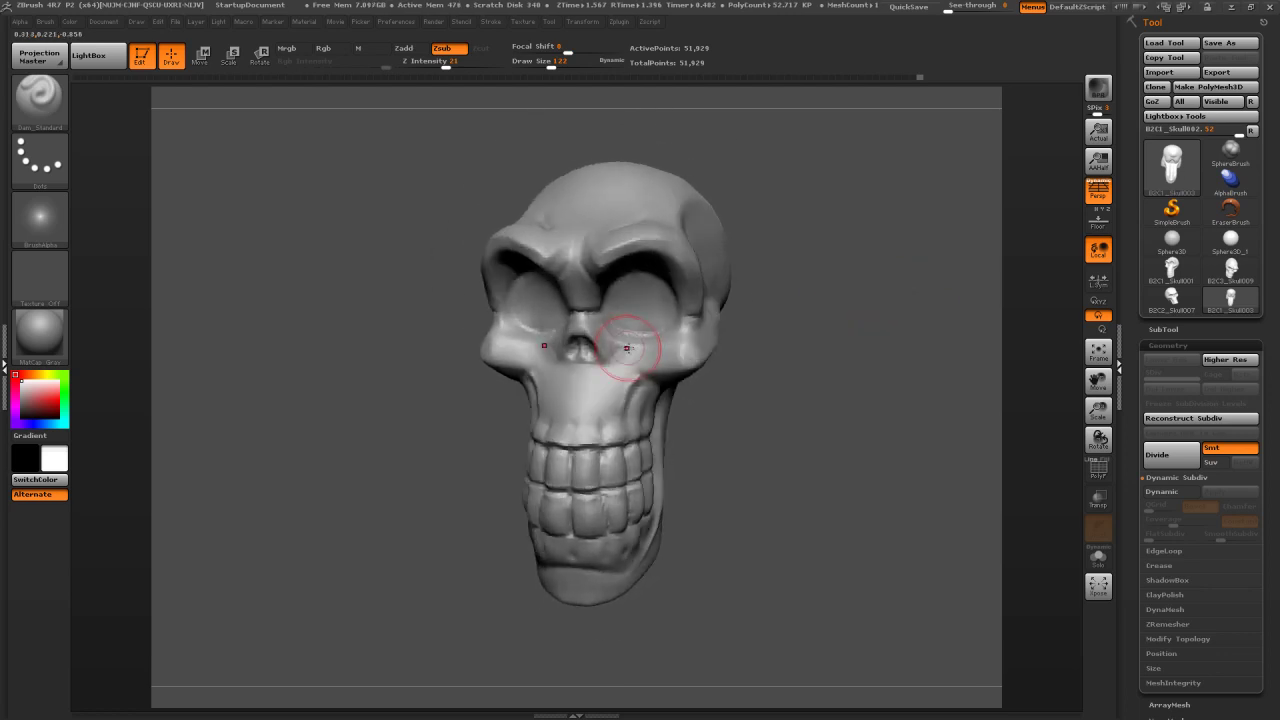
{"action": "key", "text": "s"}
{"action": "mouse_move", "coordinate": [660, 370]}
{"action": "left_mouse_down"}
{"action": "mouse_move", "coordinate": [645, 371]}
{"action": "mouse_move", "coordinate": [622, 420]}
{"action": "left_mouse_up"}
Carve and smooth the crease along the lower jaw below the back teeth, and cut a short vertical cleft in the chin
{"action": "mouse_move", "coordinate": [806, 346]}
{"action": "left_mouse_down"}
{"action": "mouse_move", "coordinate": [817, 337]}
{"action": "mouse_move", "coordinate": [792, 337]}
{"action": "left_mouse_up"}
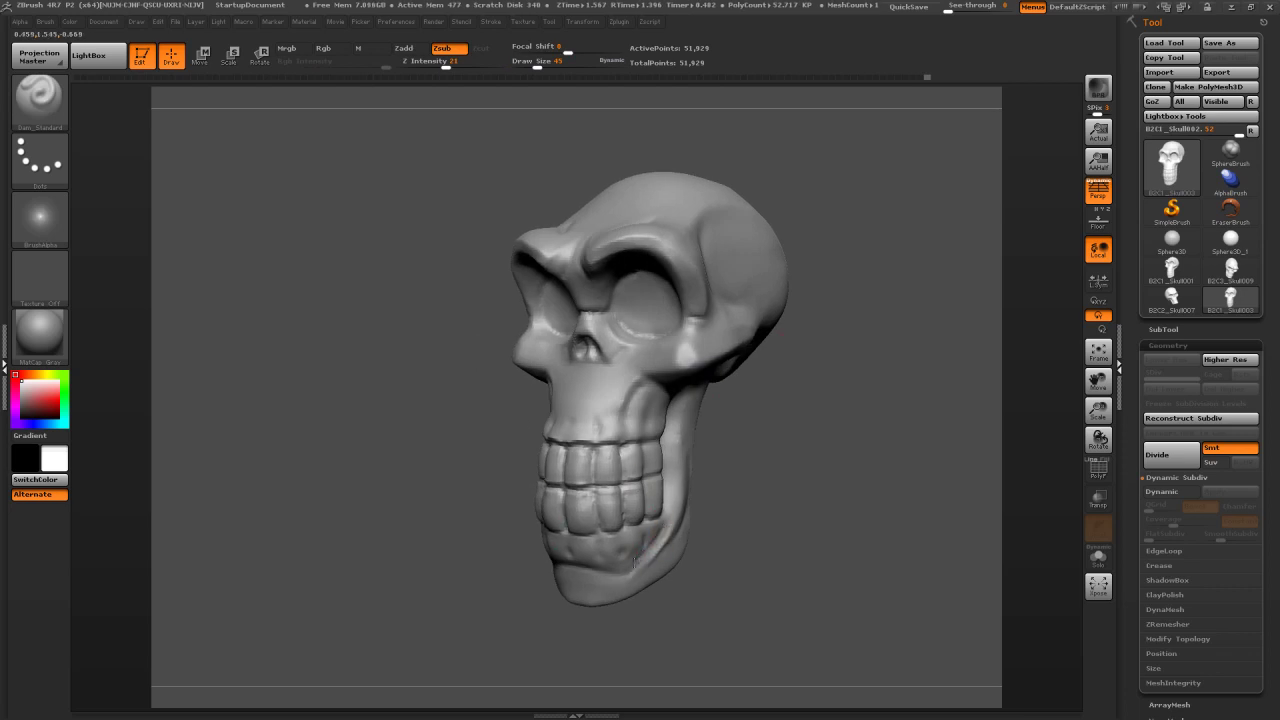
{"action": "left_click_drag", "start_coordinate": [649, 553], "coordinate": [652, 550], "text": "shift"}
{"action": "key", "text": "shift"}
{"action": "key", "text": "alt"}
{"action": "mouse_move", "coordinate": [787, 465]}
{"action": "left_mouse_down"}
{"action": "mouse_move", "coordinate": [799, 463]}
{"action": "mouse_move", "coordinate": [645, 562]}
{"action": "left_mouse_up"}
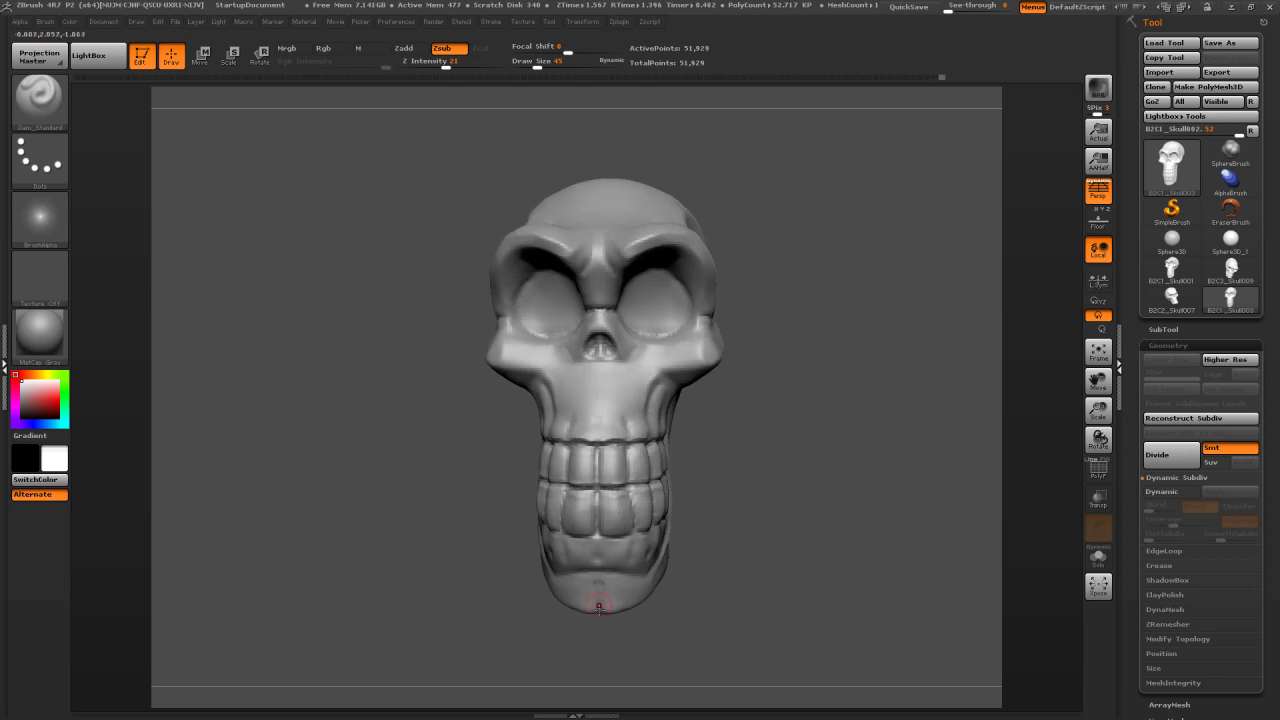
{"action": "left_click_drag", "start_coordinate": [588, 612], "coordinate": [830, 358]}
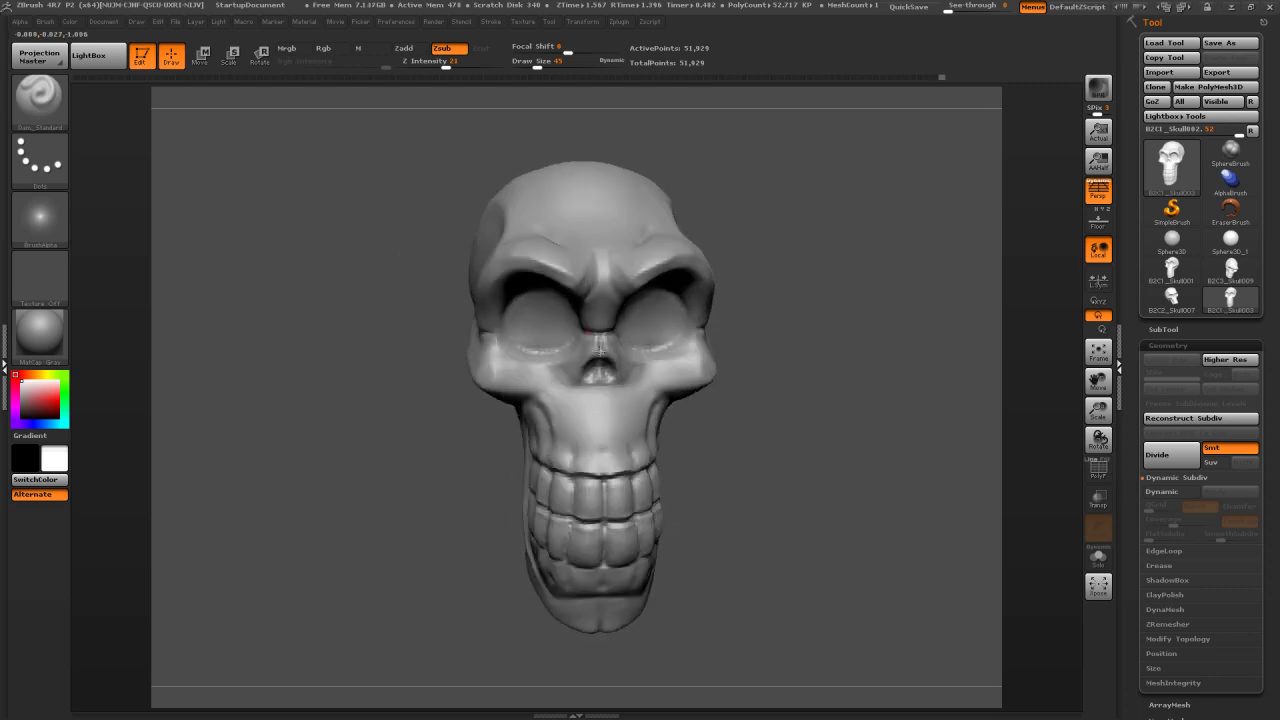
Sharpen the lower rim and corners of the nasal cavity with Dam_Standard and smooth the surrounding surface
{"action": "mouse_move", "coordinate": [821, 288]}
{"action": "left_mouse_down"}
{"action": "mouse_move", "coordinate": [722, 290]}
{"action": "mouse_move", "coordinate": [811, 257]}
{"action": "mouse_move", "coordinate": [834, 263]}
{"action": "mouse_move", "coordinate": [750, 290]}
{"action": "mouse_move", "coordinate": [808, 304]}
{"action": "left_mouse_up"}
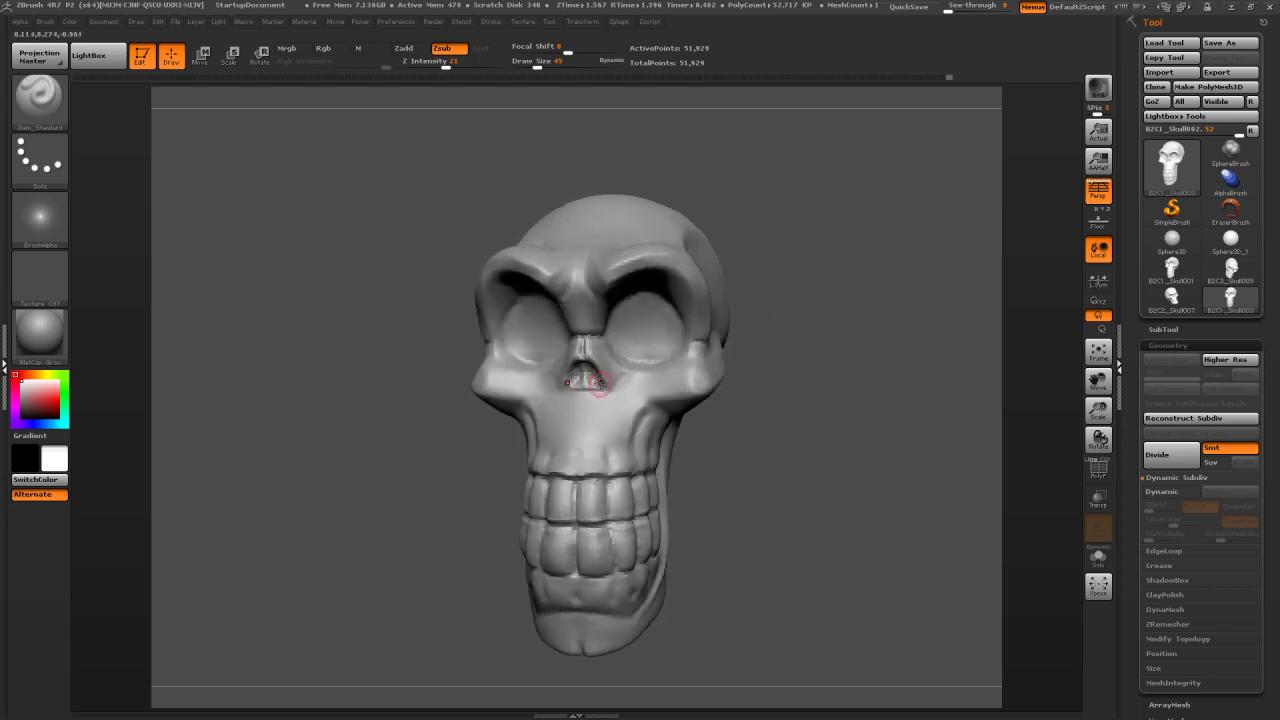
{"action": "mouse_move", "coordinate": [618, 378]}
{"action": "left_mouse_down"}
{"action": "mouse_move", "coordinate": [583, 396]}
{"action": "mouse_move", "coordinate": [620, 386]}
{"action": "left_mouse_up"}
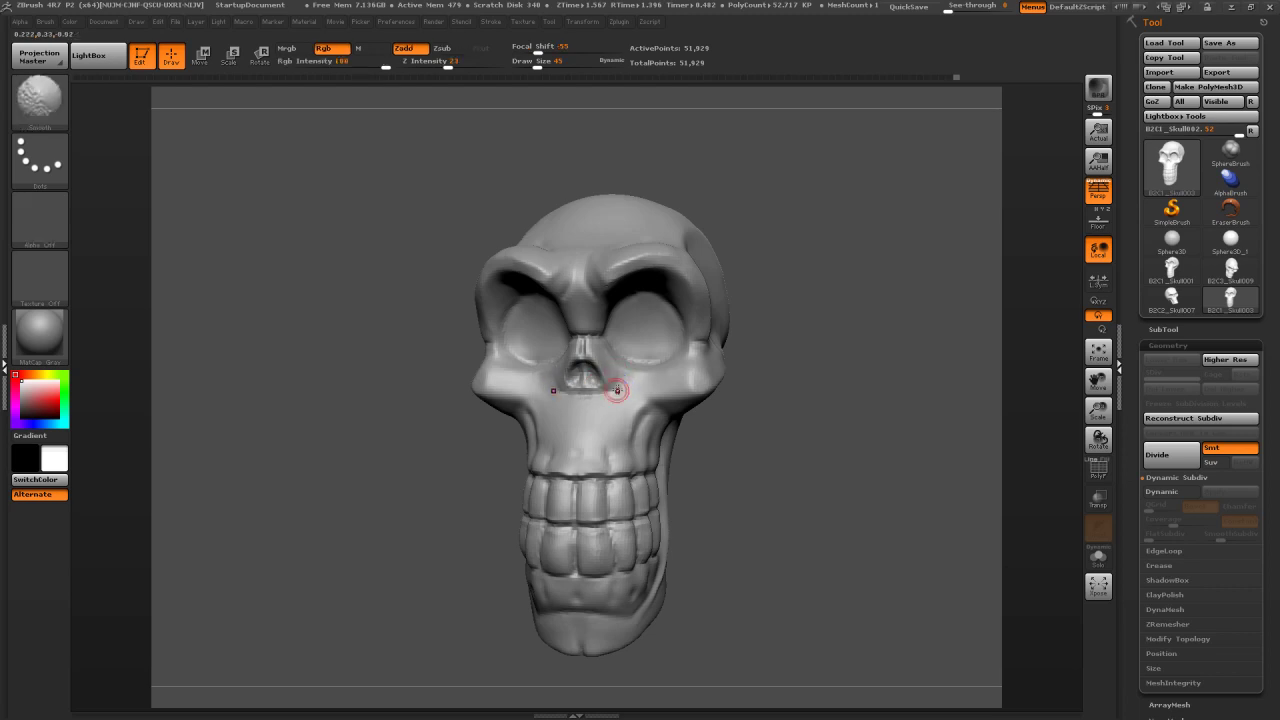
{"action": "mouse_move", "coordinate": [735, 408]}
{"action": "left_mouse_down"}
{"action": "mouse_move", "coordinate": [960, 402]}
{"action": "mouse_move", "coordinate": [797, 414]}
{"action": "mouse_move", "coordinate": [805, 397]}
{"action": "mouse_move", "coordinate": [809, 409]}
{"action": "mouse_move", "coordinate": [793, 403]}
{"action": "left_mouse_up"}
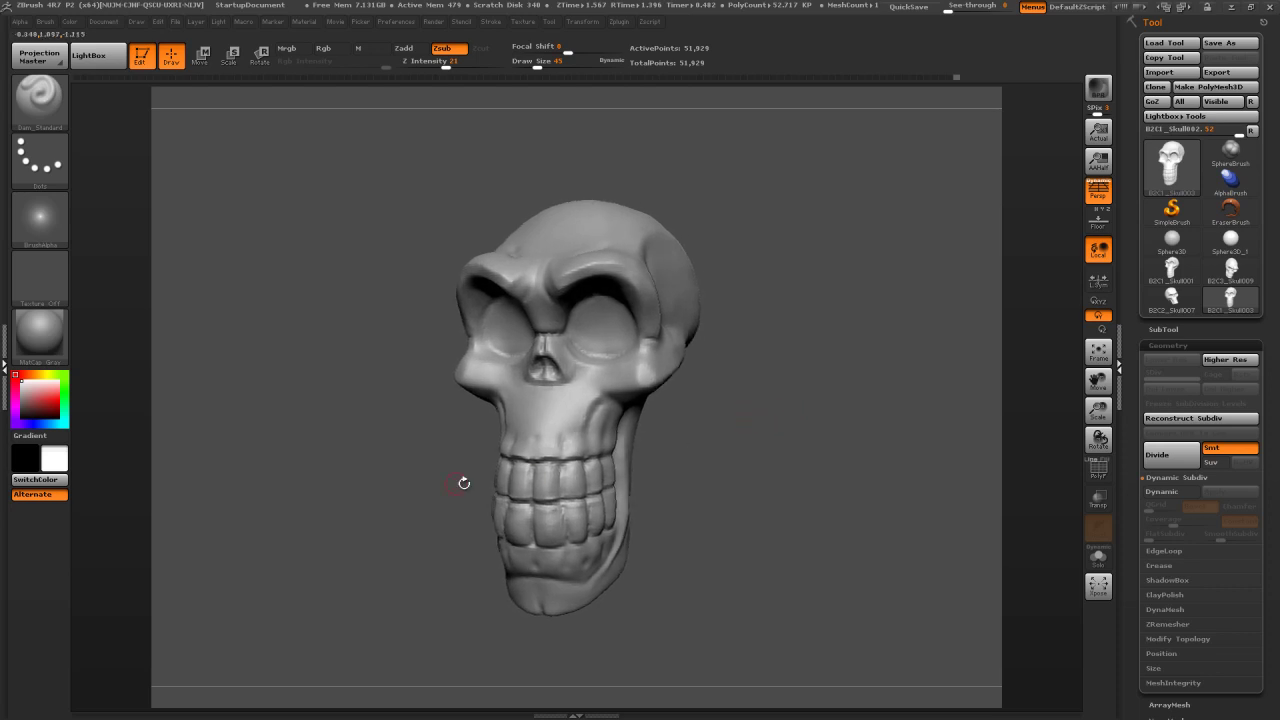
{"action": "left_click_drag", "start_coordinate": [843, 385], "coordinate": [829, 383]}
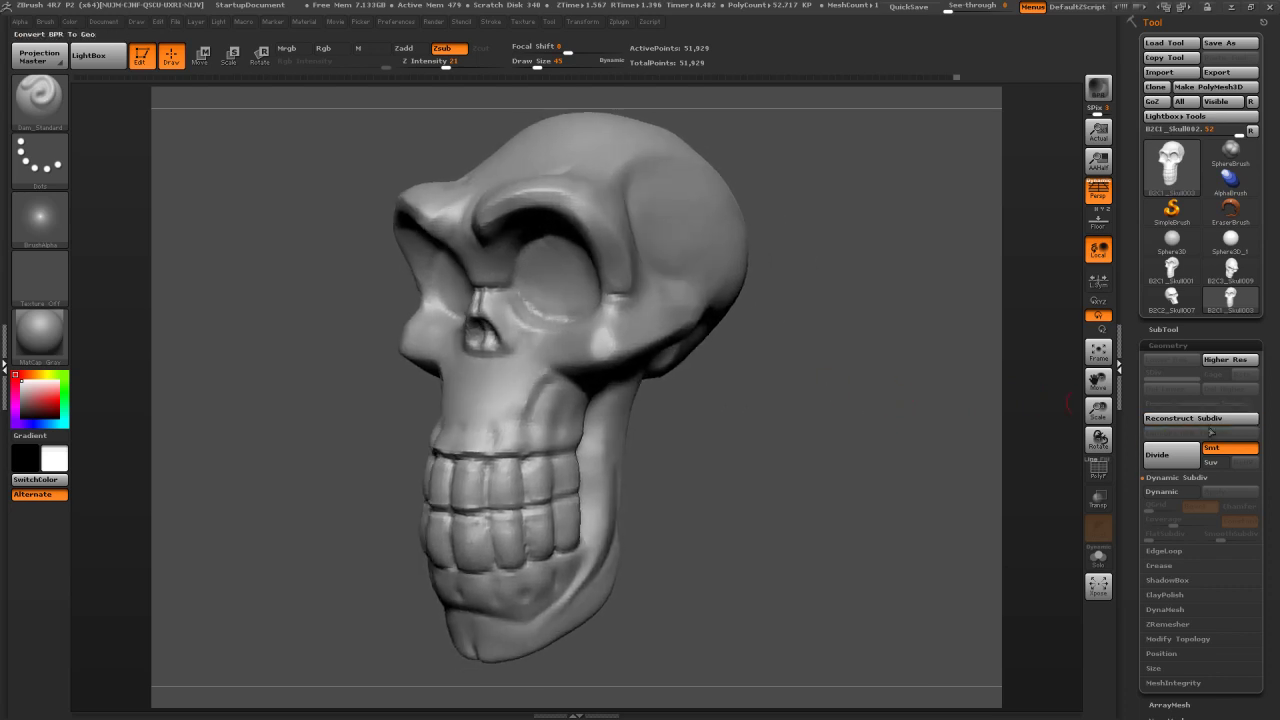
Subdivide the skull twice and remesh it with DynaMesh at resolution 224 with Project enabled
{"action": "left_click", "coordinate": [1172, 464]}
{"action": "left_click", "coordinate": [1172, 461]}
{"action": "left_click", "coordinate": [1165, 609]}
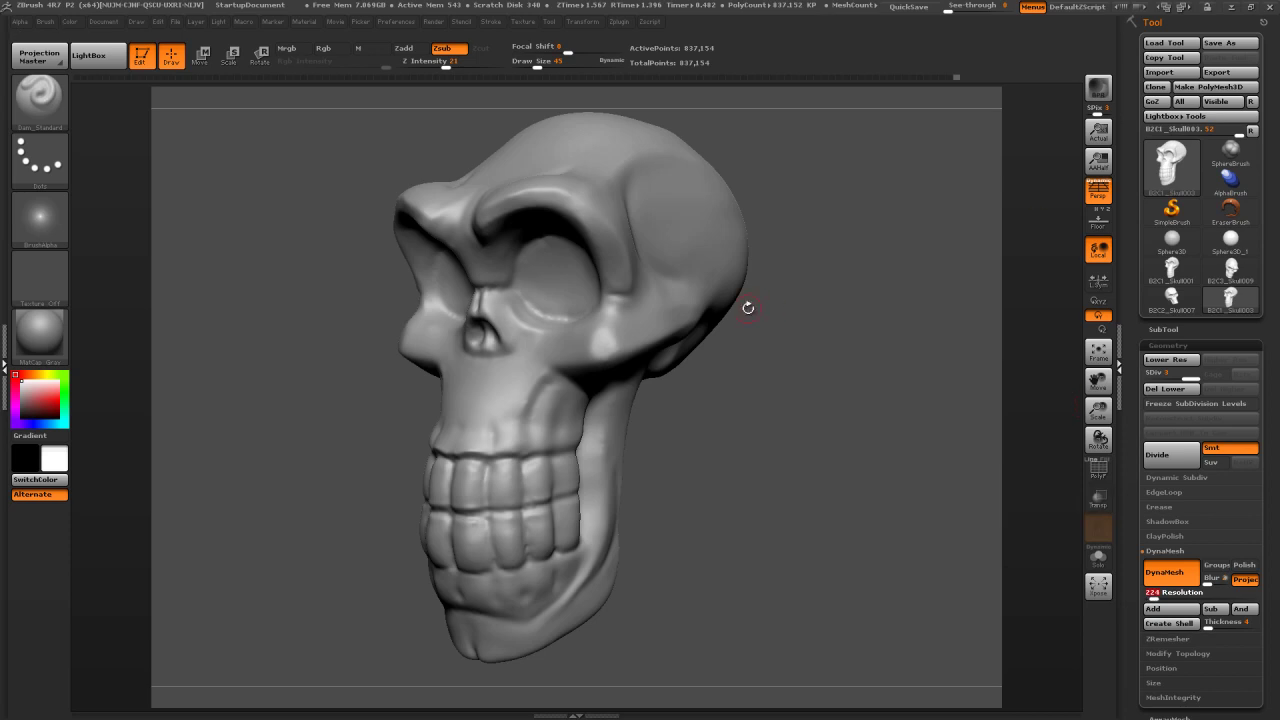
{"action": "key", "text": "ctrl"}
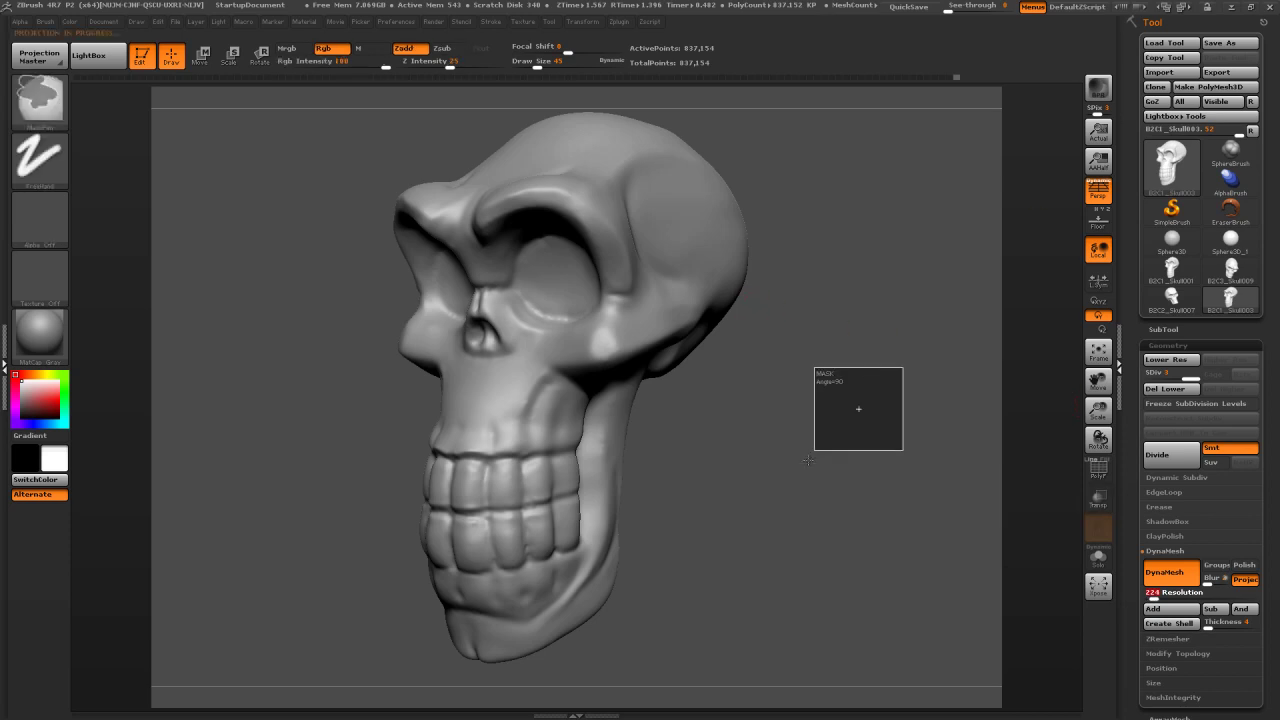
{"action": "key", "text": "shift+d"}
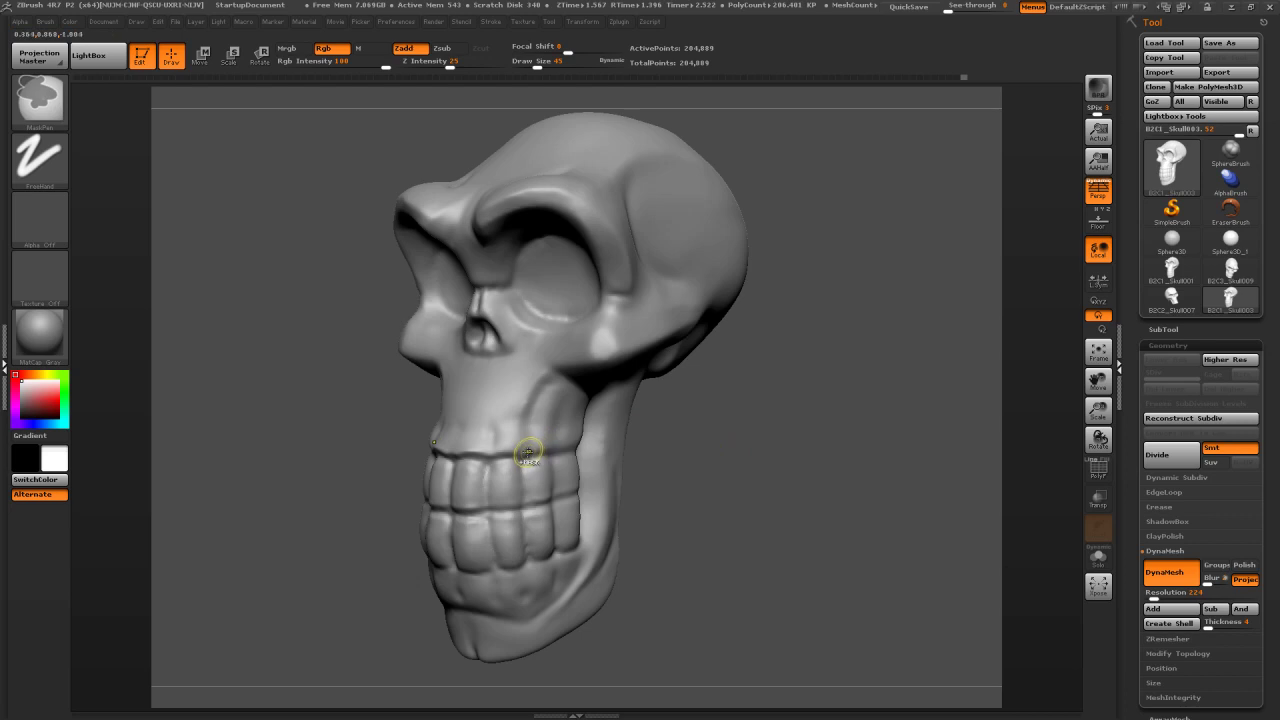
Save the project under the file name ZBrushProject
{"action": "key", "text": "ctrl+s"}
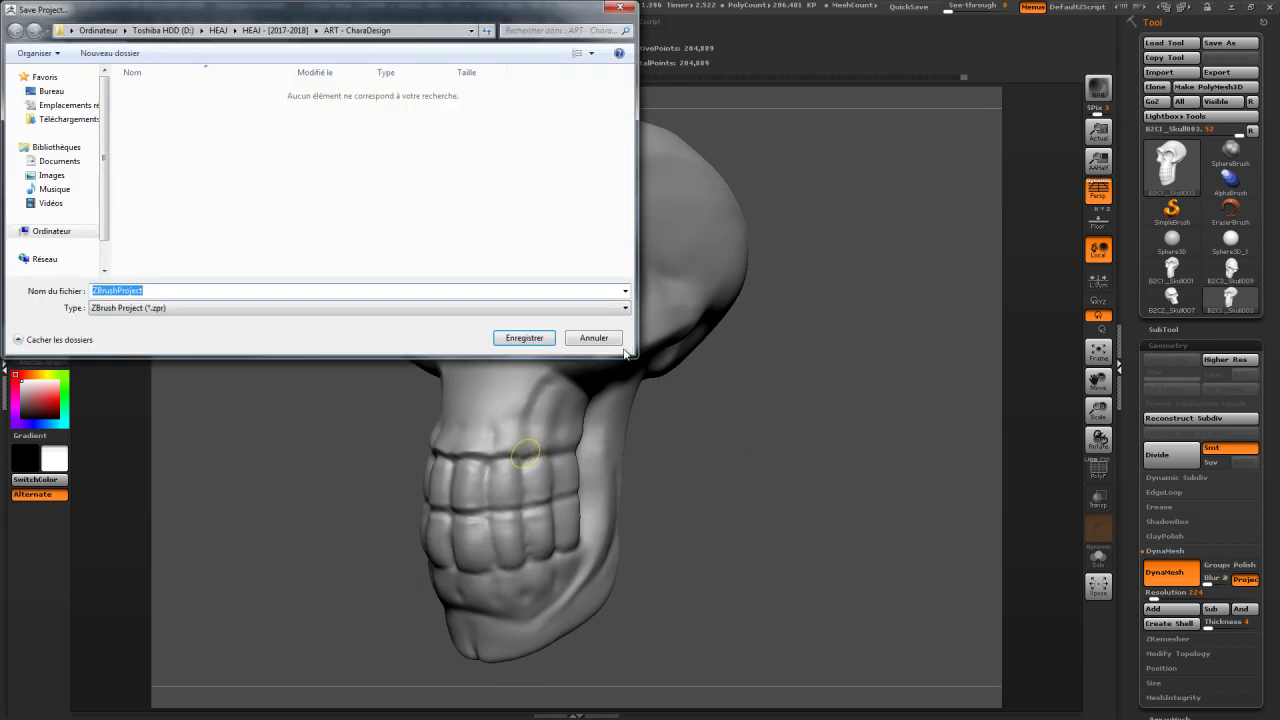
{"action": "key", "text": "Return"}
Refine the grooves around the two upper front teeth on the subdivided mesh with Dam_Standard at Z Intensity 8
{"action": "mouse_move", "coordinate": [698, 426]}
{"action": "left_mouse_down", "text": "shift"}
{"action": "mouse_move", "coordinate": [760, 428]}
{"action": "mouse_move", "coordinate": [695, 450]}
{"action": "mouse_move", "coordinate": [725, 357]}
{"action": "mouse_move", "coordinate": [466, 286]}
{"action": "mouse_move", "coordinate": [517, 313]}
{"action": "left_mouse_up", "text": "shift"}
{"action": "key", "text": "ctrl+z"}
{"action": "left_click_drag", "start_coordinate": [440, 63], "coordinate": [427, 62]}
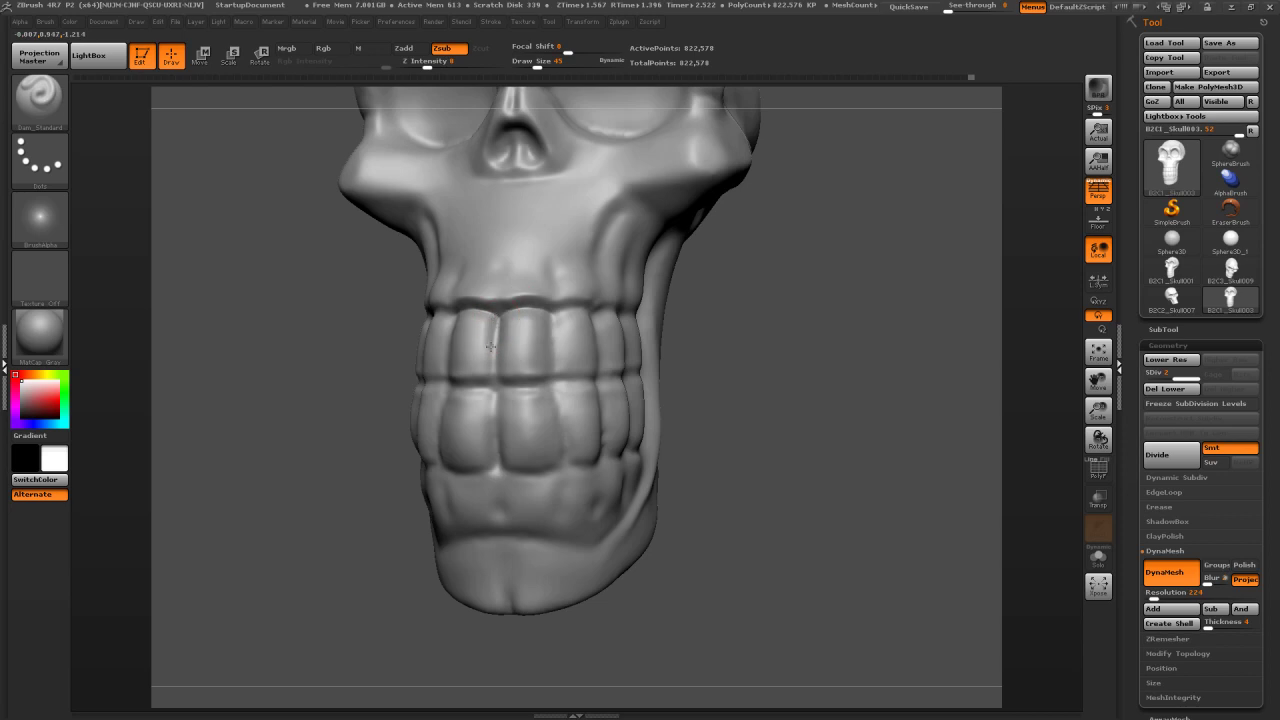
{"action": "mouse_move", "coordinate": [497, 324]}
{"action": "left_mouse_down"}
{"action": "mouse_move", "coordinate": [494, 374]}
{"action": "mouse_move", "coordinate": [544, 386]}
{"action": "left_mouse_up"}
{"action": "right_click_drag", "start_coordinate": [610, 389], "coordinate": [552, 384]}
{"action": "left_click_drag", "start_coordinate": [557, 316], "coordinate": [554, 354]}
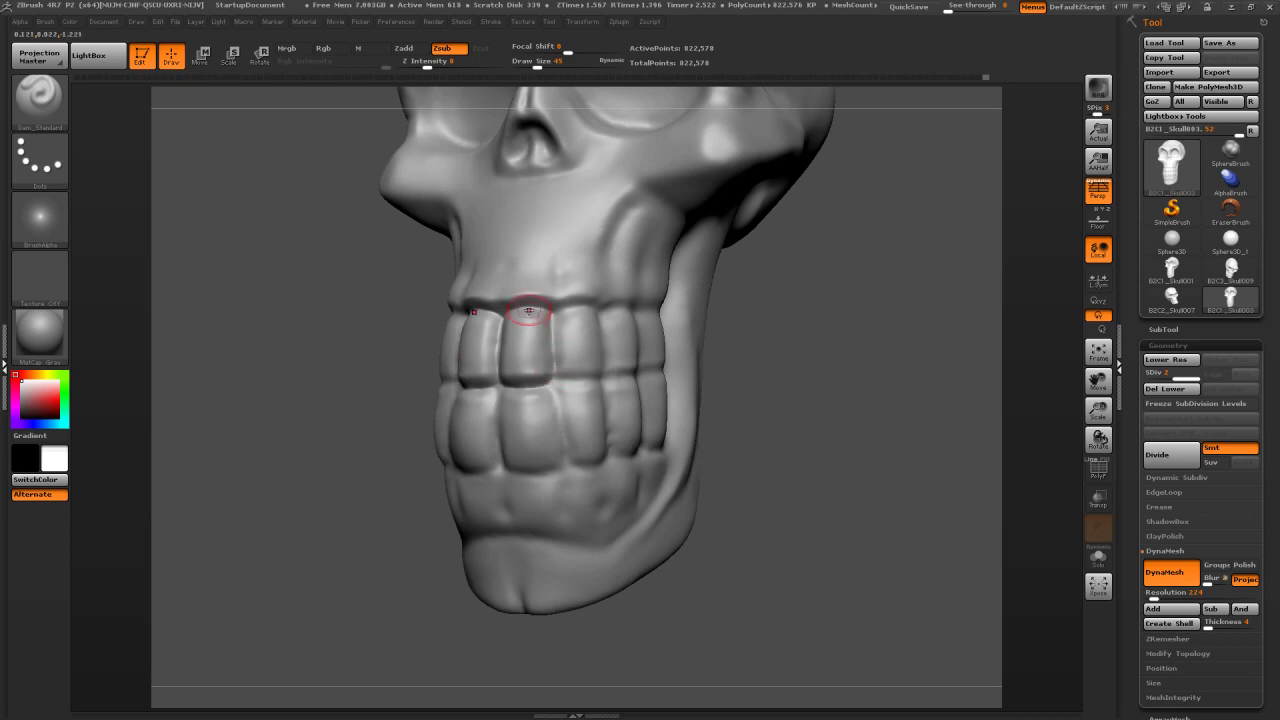
{"action": "key", "text": "shift"}
{"action": "left_click_drag", "start_coordinate": [725, 334], "coordinate": [834, 334]}
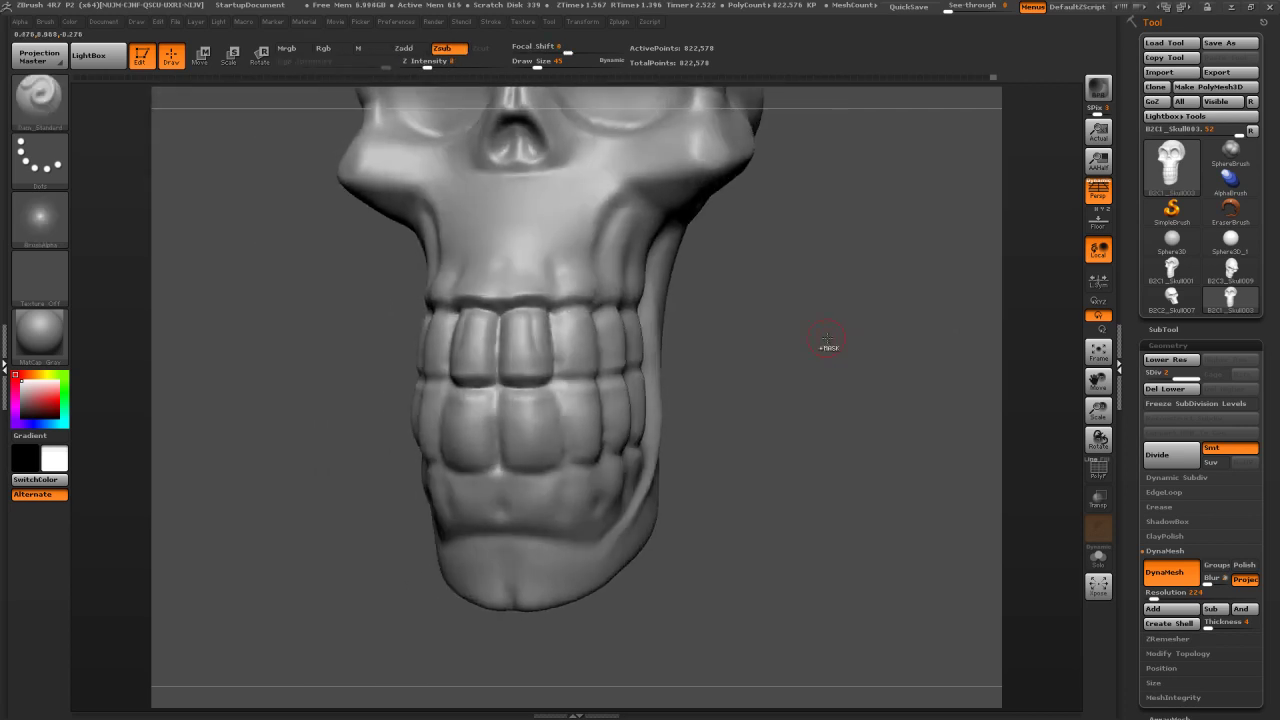
Sharpen the grooves around the upper side teeth and their biting edges with Dam_Standard, ending at Draw Size 37
{"action": "key", "text": "ctrl"}
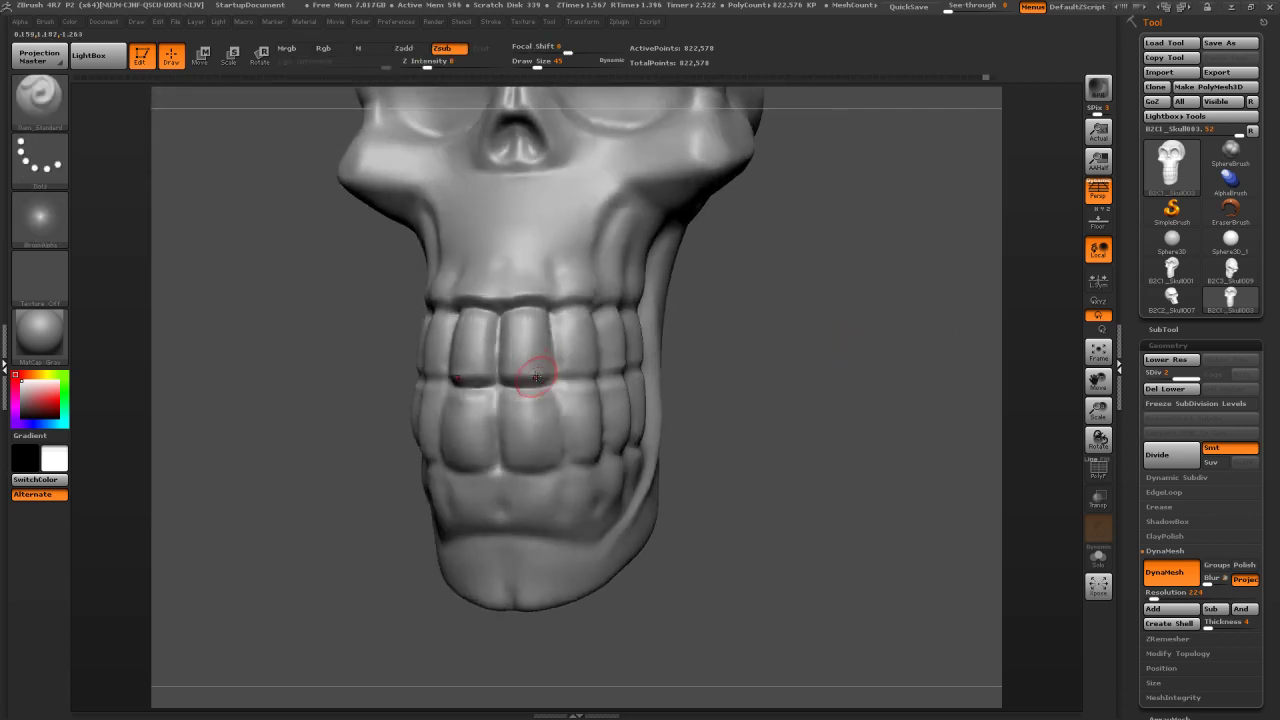
{"action": "left_click_drag", "start_coordinate": [809, 307], "coordinate": [705, 307]}
{"action": "key", "text": "s"}
{"action": "left_click_drag", "start_coordinate": [580, 310], "coordinate": [566, 308]}
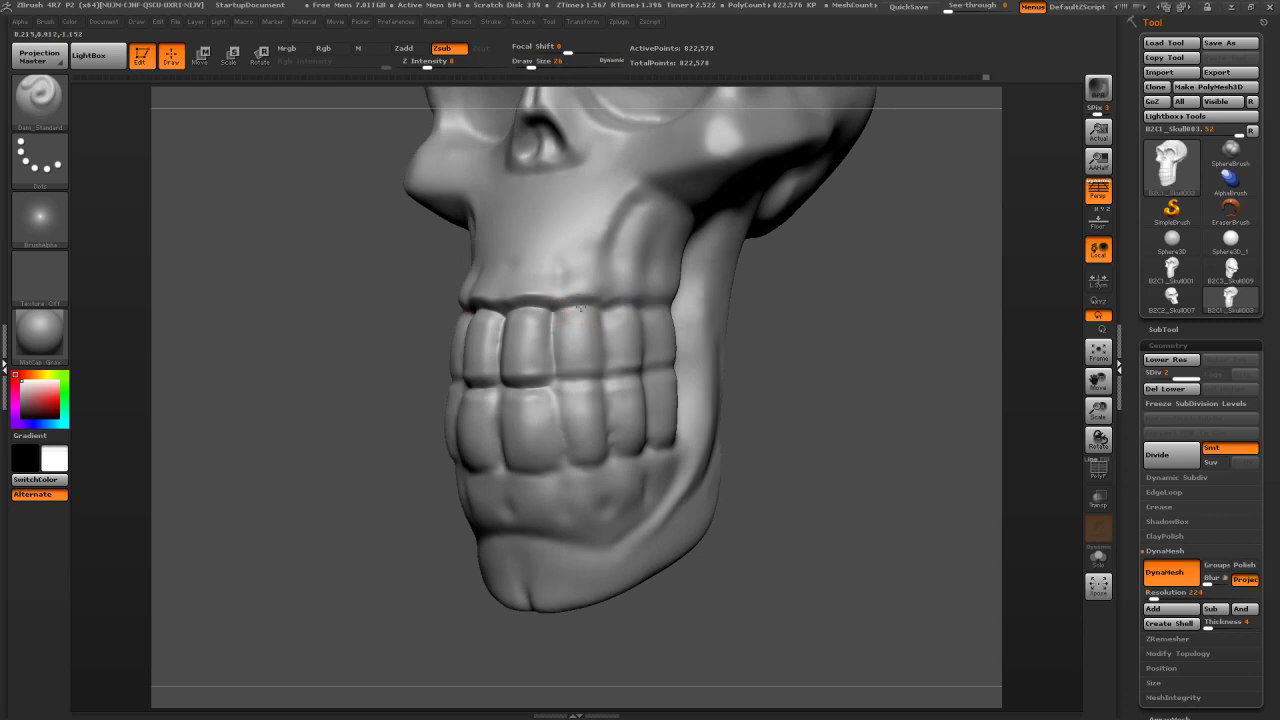
{"action": "key", "text": "s"}
{"action": "left_click_drag", "start_coordinate": [564, 363], "coordinate": [576, 384]}
{"action": "left_click_drag", "start_coordinate": [558, 386], "coordinate": [590, 382]}
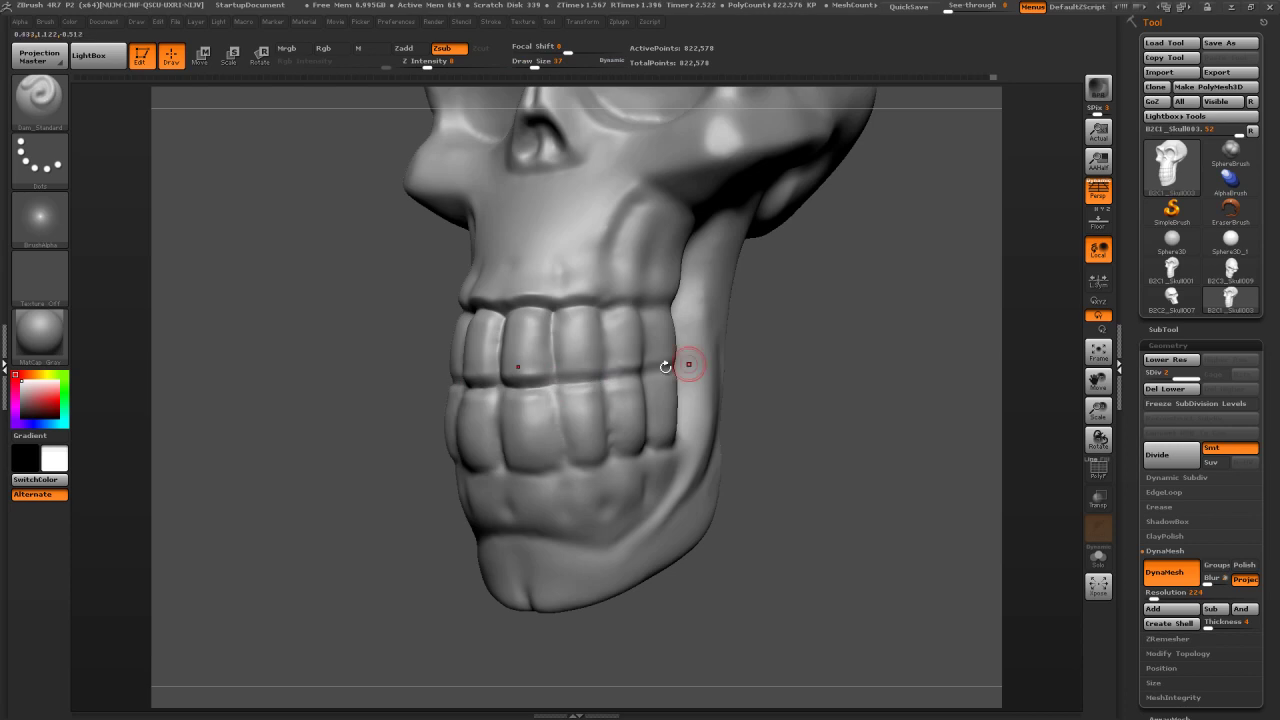
{"action": "left_click_drag", "start_coordinate": [800, 345], "coordinate": [721, 344]}
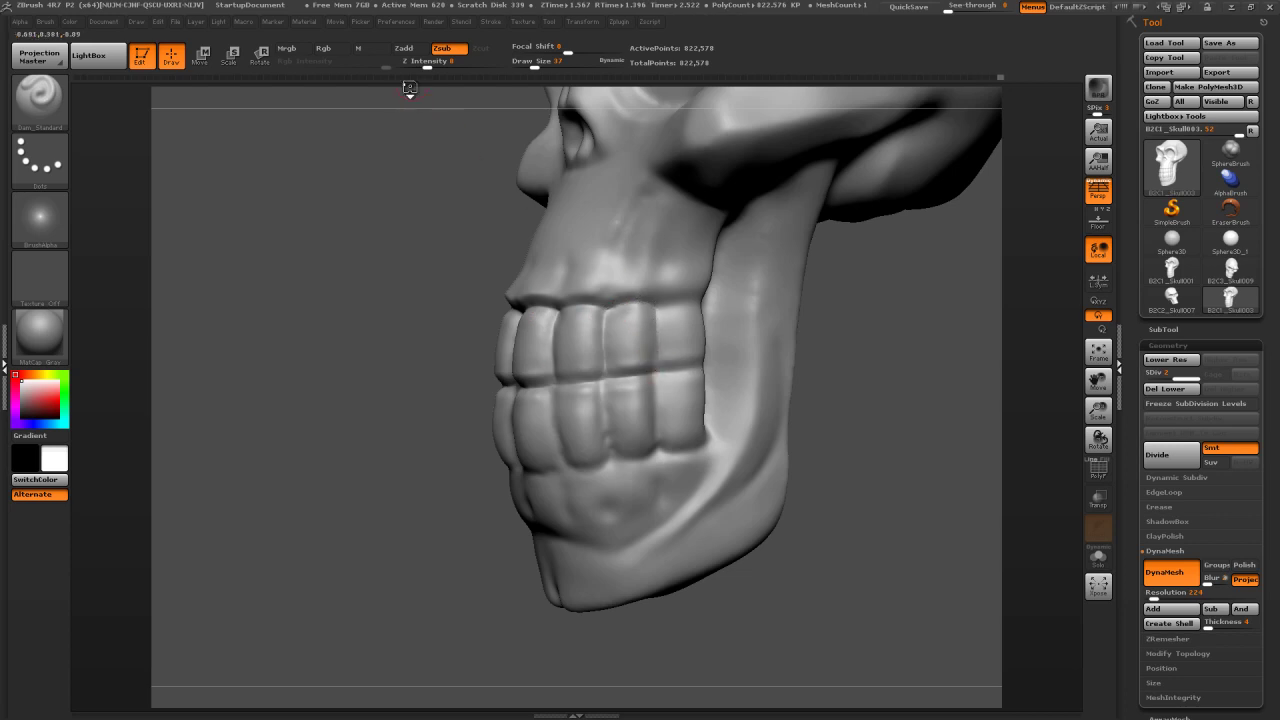
Deepen the grooves between the lower teeth with Dam_Standard at Z Intensity 10 and smooth the groove beside the lower front tooth
{"action": "left_click_drag", "start_coordinate": [428, 66], "coordinate": [442, 66]}
{"action": "left_click_drag", "start_coordinate": [600, 386], "coordinate": [604, 412]}
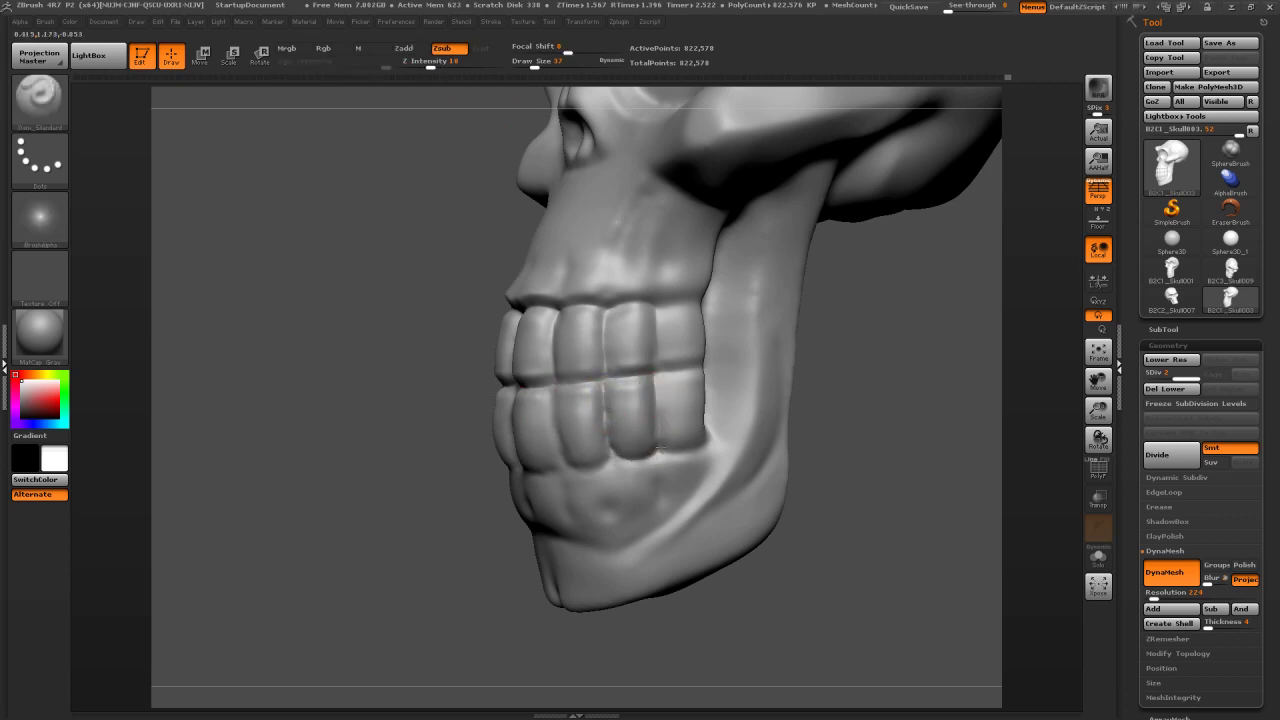
{"action": "left_click_drag", "start_coordinate": [829, 372], "coordinate": [950, 372]}
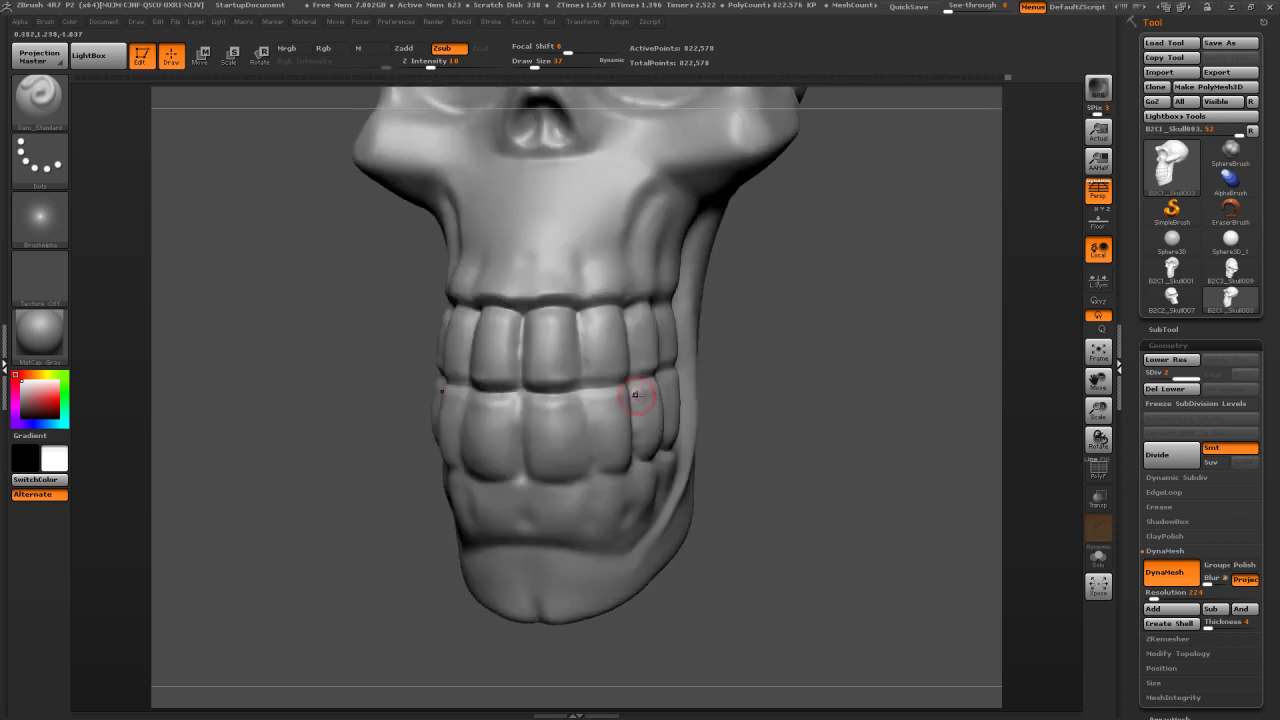
{"action": "left_click_drag", "start_coordinate": [583, 406], "coordinate": [589, 455]}
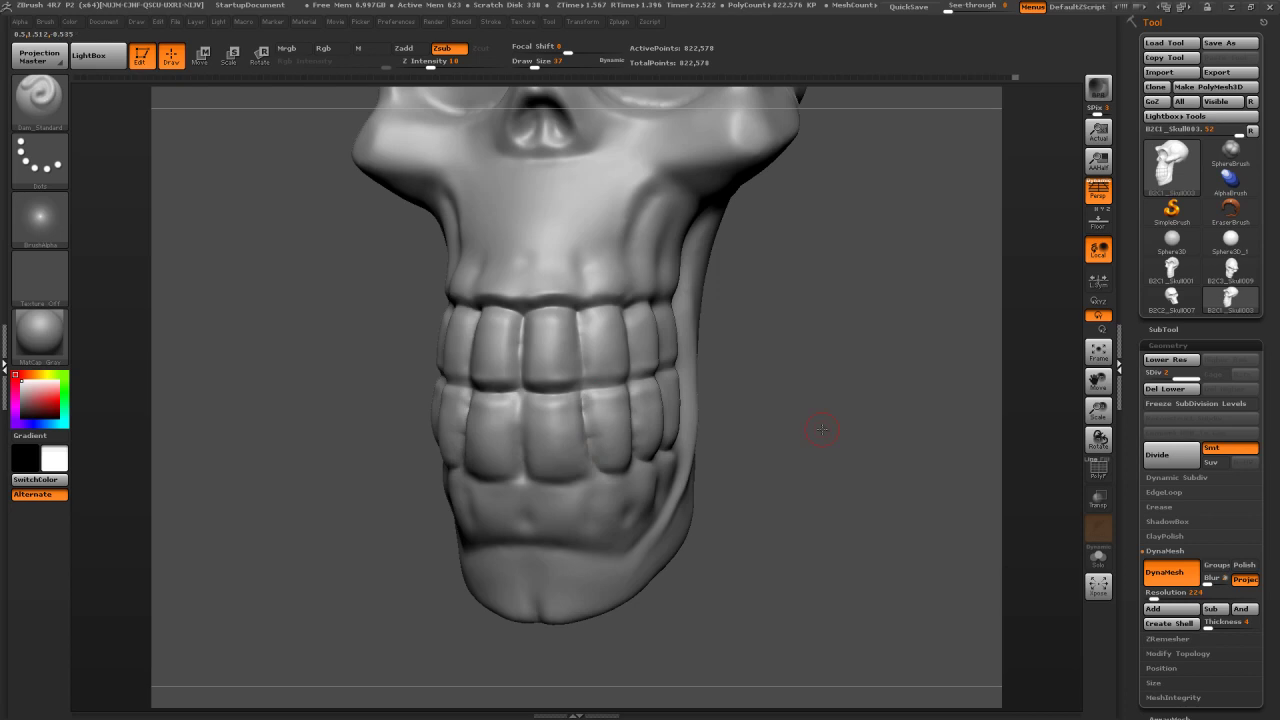
{"action": "left_click_drag", "start_coordinate": [817, 431], "coordinate": [609, 458]}
{"action": "key", "text": "shift"}
{"action": "left_click_drag", "start_coordinate": [583, 422], "coordinate": [585, 444], "text": "shift"}
Crease the gum line beneath the lower teeth from the centre back to the molars
{"action": "mouse_move", "coordinate": [820, 385]}
{"action": "left_mouse_down"}
{"action": "mouse_move", "coordinate": [857, 374]}
{"action": "mouse_move", "coordinate": [965, 388]}
{"action": "left_mouse_up"}
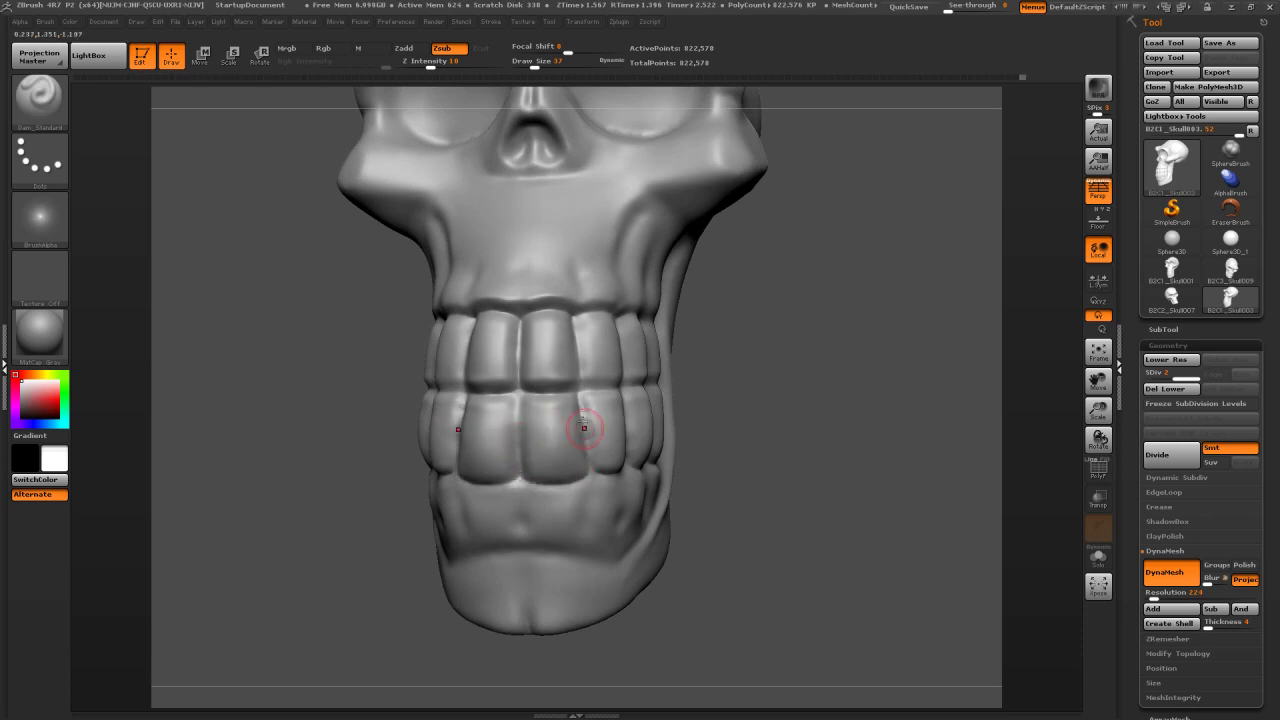
{"action": "left_click_drag", "start_coordinate": [766, 406], "coordinate": [579, 466]}
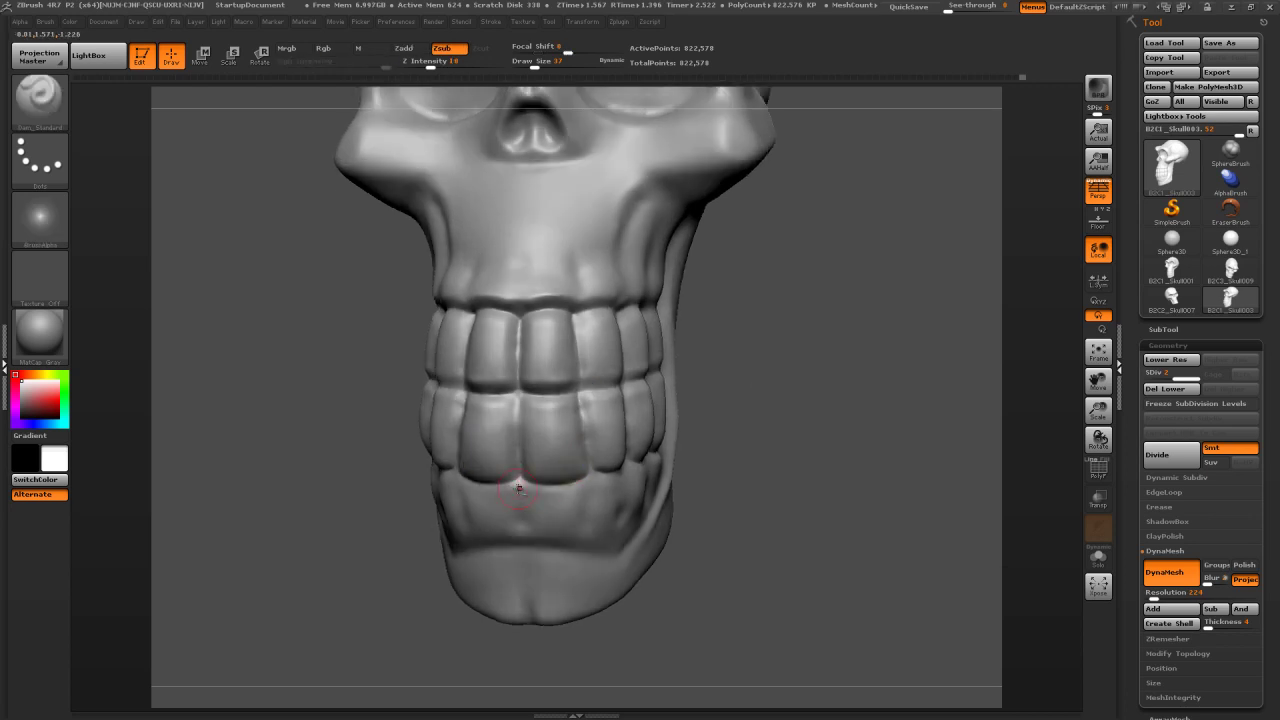
{"action": "left_click_drag", "start_coordinate": [739, 445], "coordinate": [628, 476]}
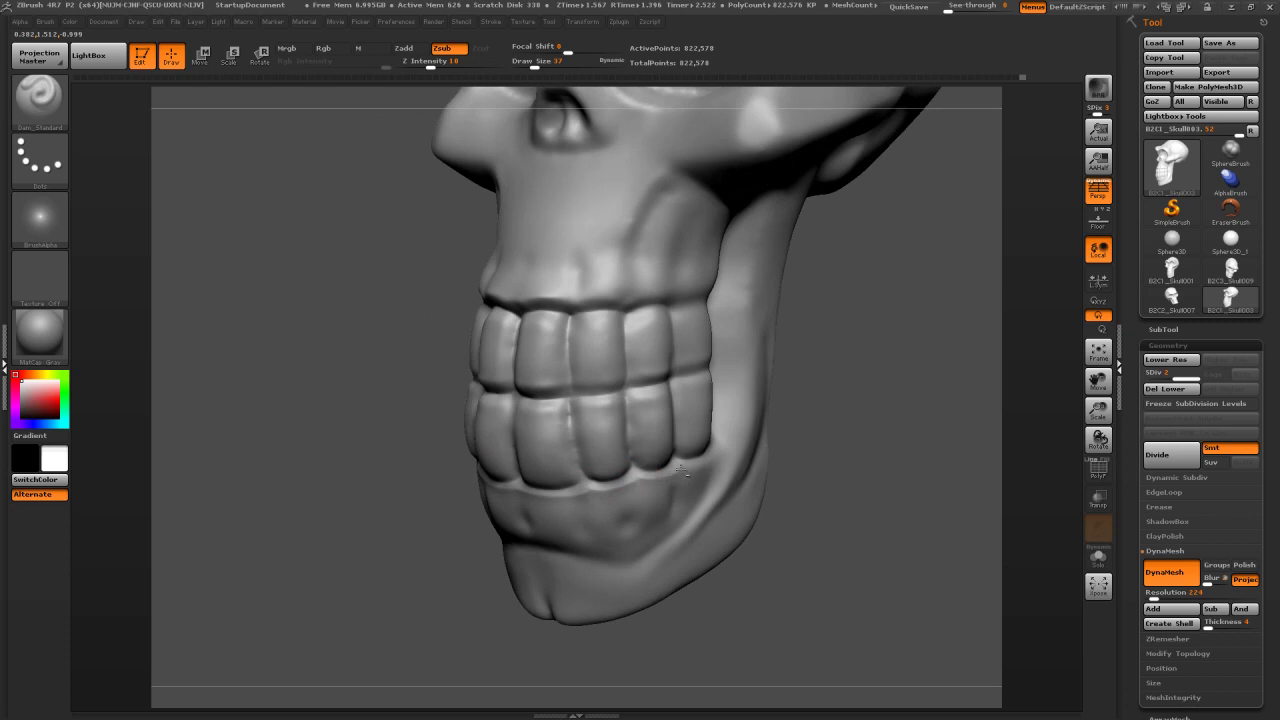
Sharpen the gum line above the upper teeth from the front teeth back to the last molar
{"action": "left_click_drag", "start_coordinate": [836, 386], "coordinate": [723, 314]}
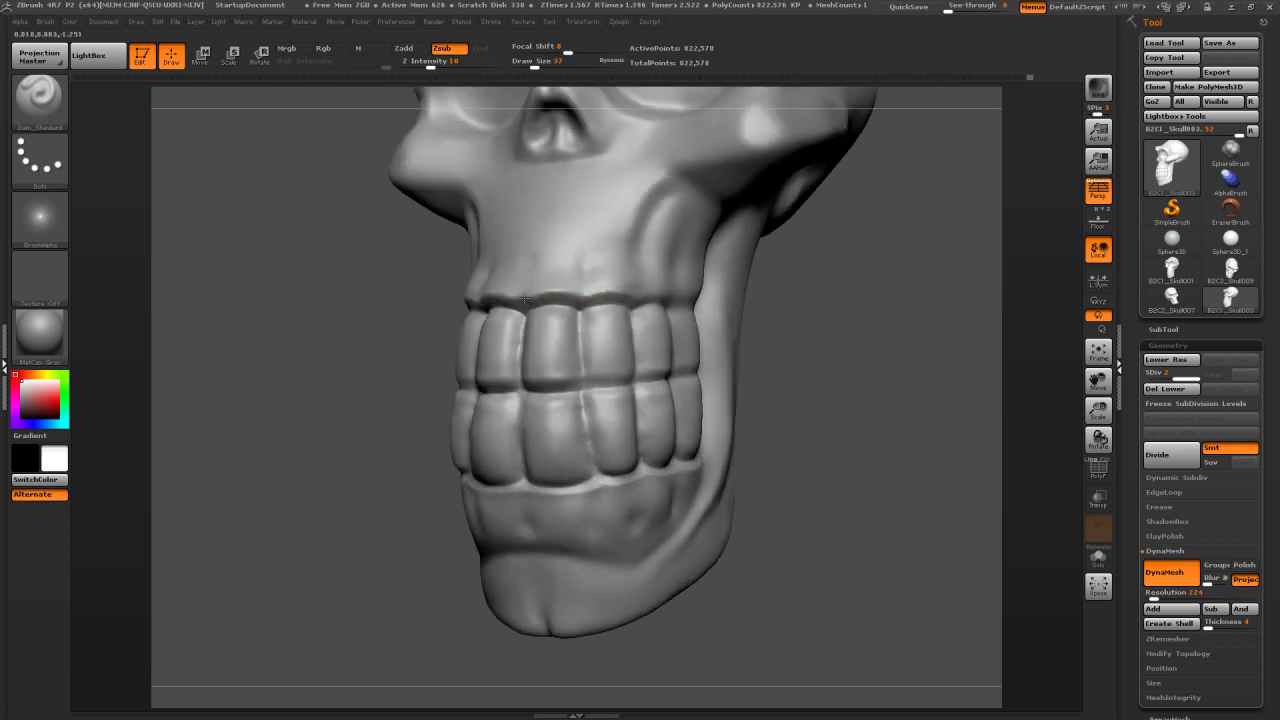
{"action": "left_click_drag", "start_coordinate": [772, 275], "coordinate": [642, 290]}
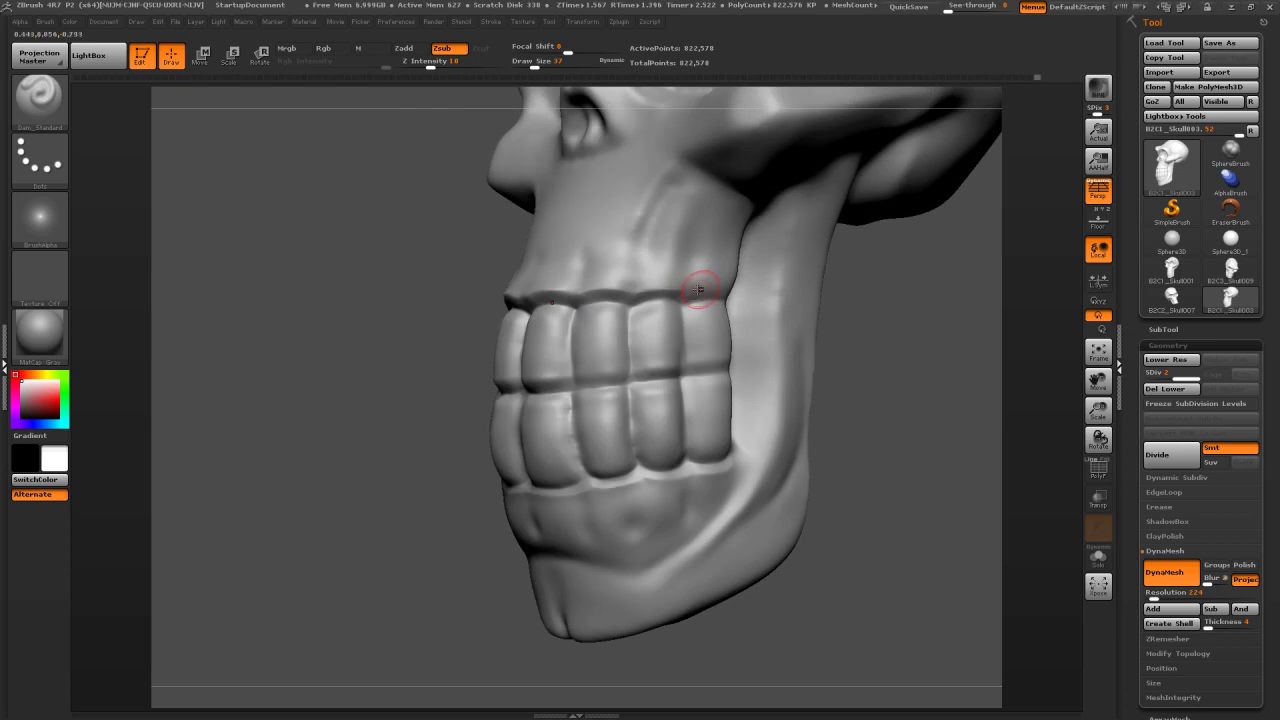
{"action": "left_click_drag", "start_coordinate": [925, 328], "coordinate": [649, 330], "text": "shift"}
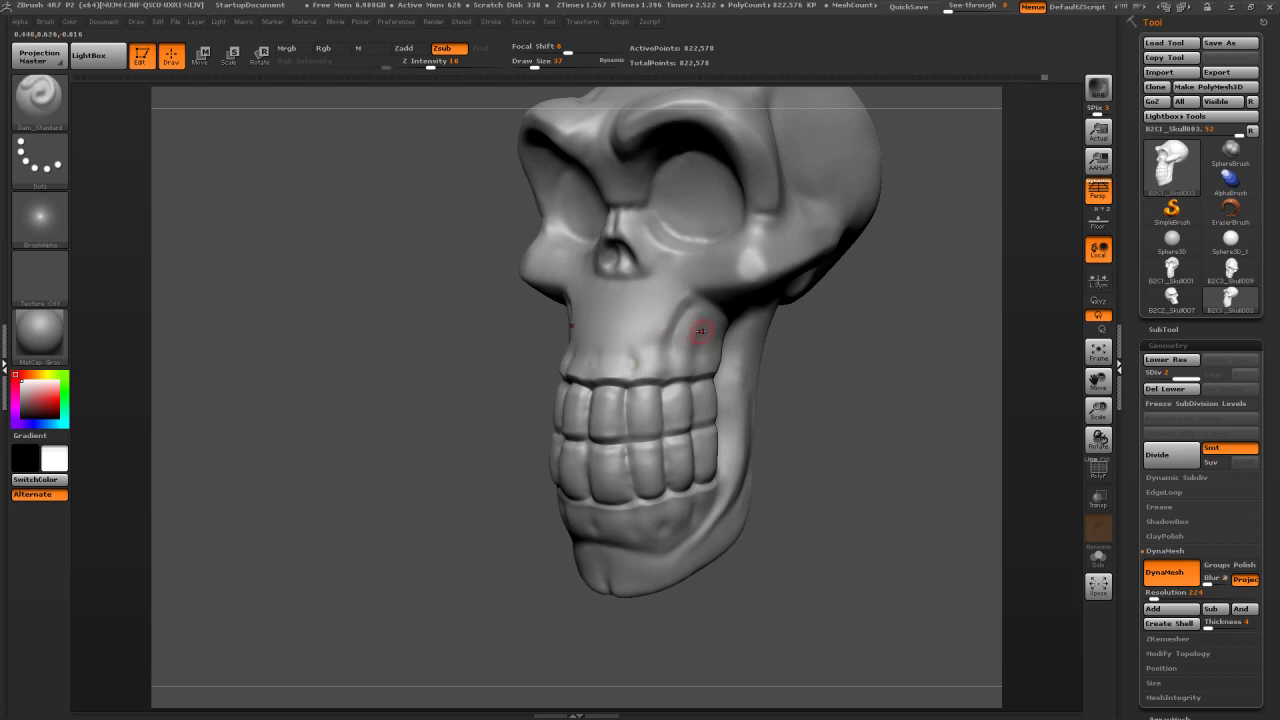
Carve shallow root grooves into the gum area between the lower teeth and the chin
{"action": "key", "text": "shift"}
{"action": "mouse_move", "coordinate": [702, 321]}
{"action": "right_mouse_down"}
{"action": "mouse_move", "coordinate": [750, 330]}
{"action": "mouse_move", "coordinate": [800, 365]}
{"action": "mouse_move", "coordinate": [708, 401]}
{"action": "right_mouse_up"}
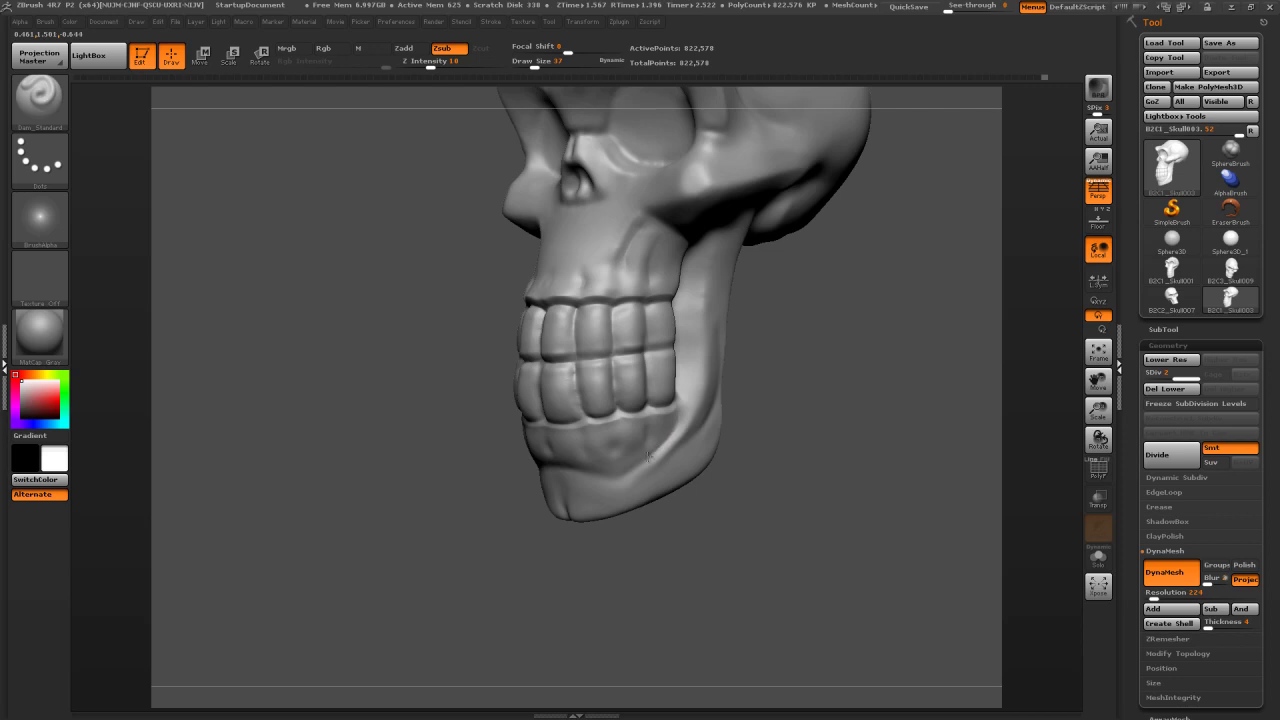
{"action": "right_click_drag", "start_coordinate": [712, 426], "coordinate": [640, 427]}
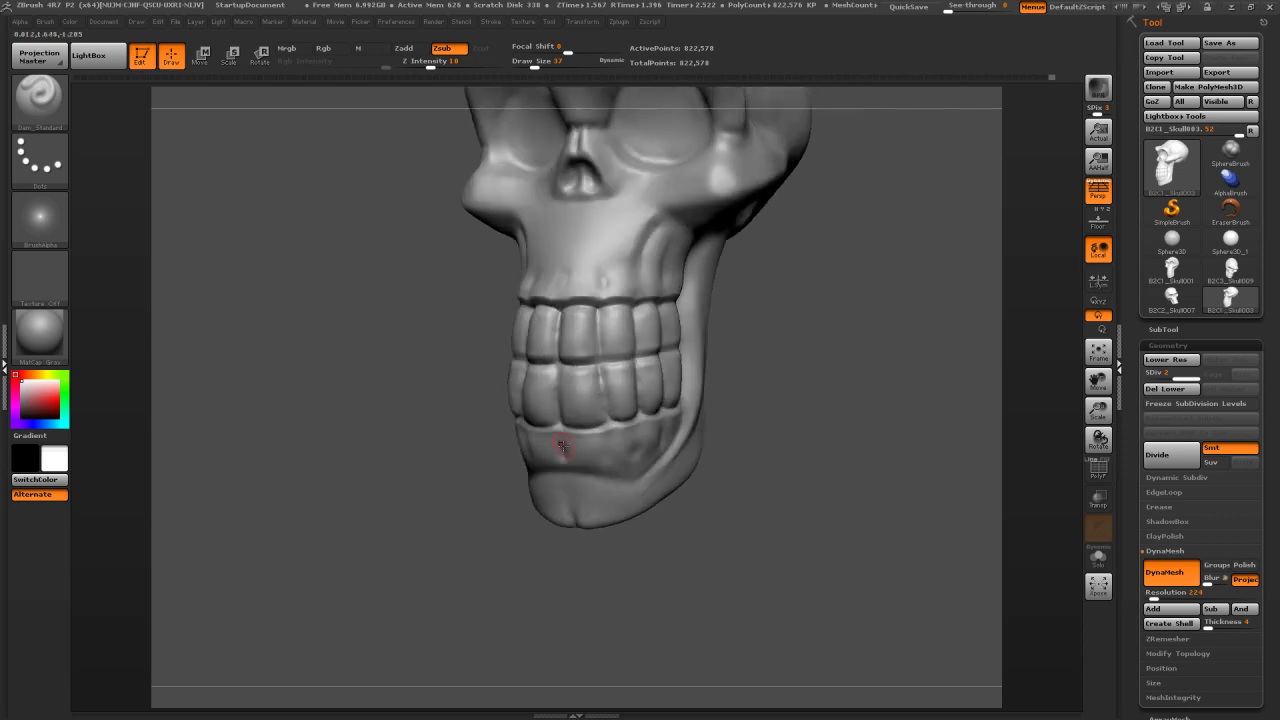
{"action": "left_click_drag", "start_coordinate": [805, 378], "coordinate": [625, 433]}
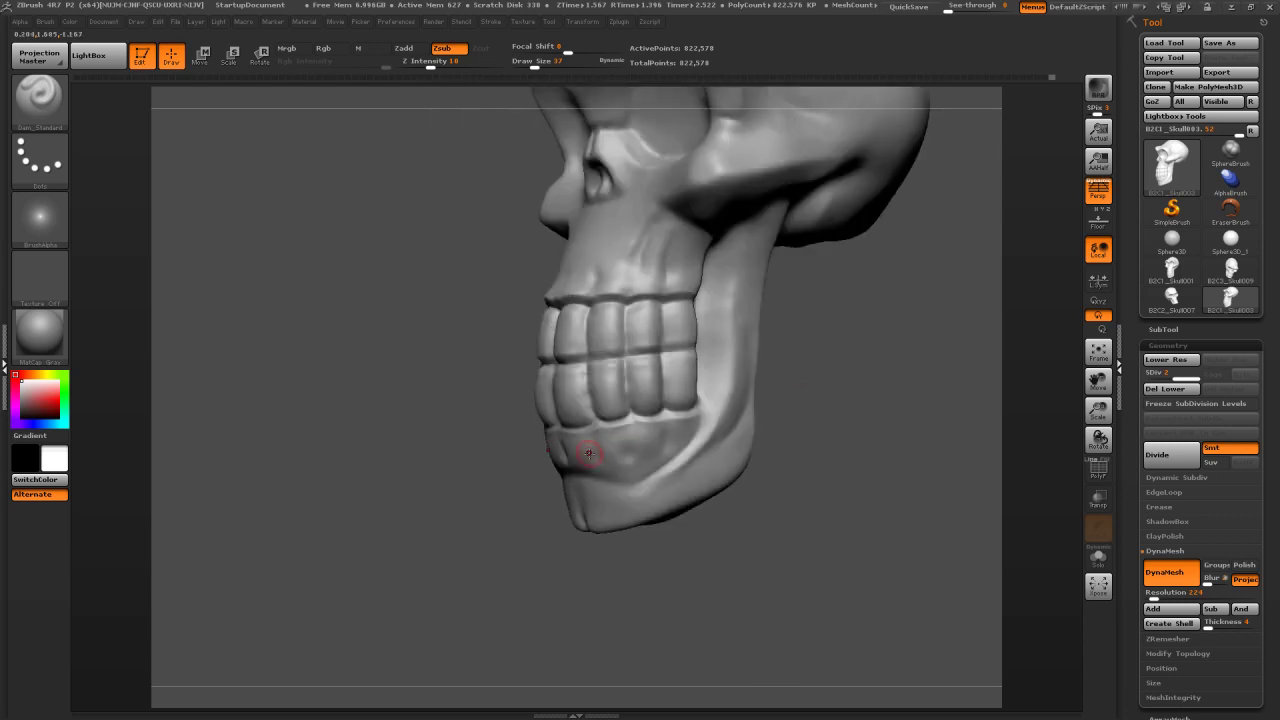
{"action": "mouse_move", "coordinate": [832, 346]}
{"action": "left_mouse_down"}
{"action": "mouse_move", "coordinate": [834, 392]}
{"action": "mouse_move", "coordinate": [889, 382]}
{"action": "mouse_move", "coordinate": [837, 368]}
{"action": "mouse_move", "coordinate": [817, 326]}
{"action": "left_mouse_up"}
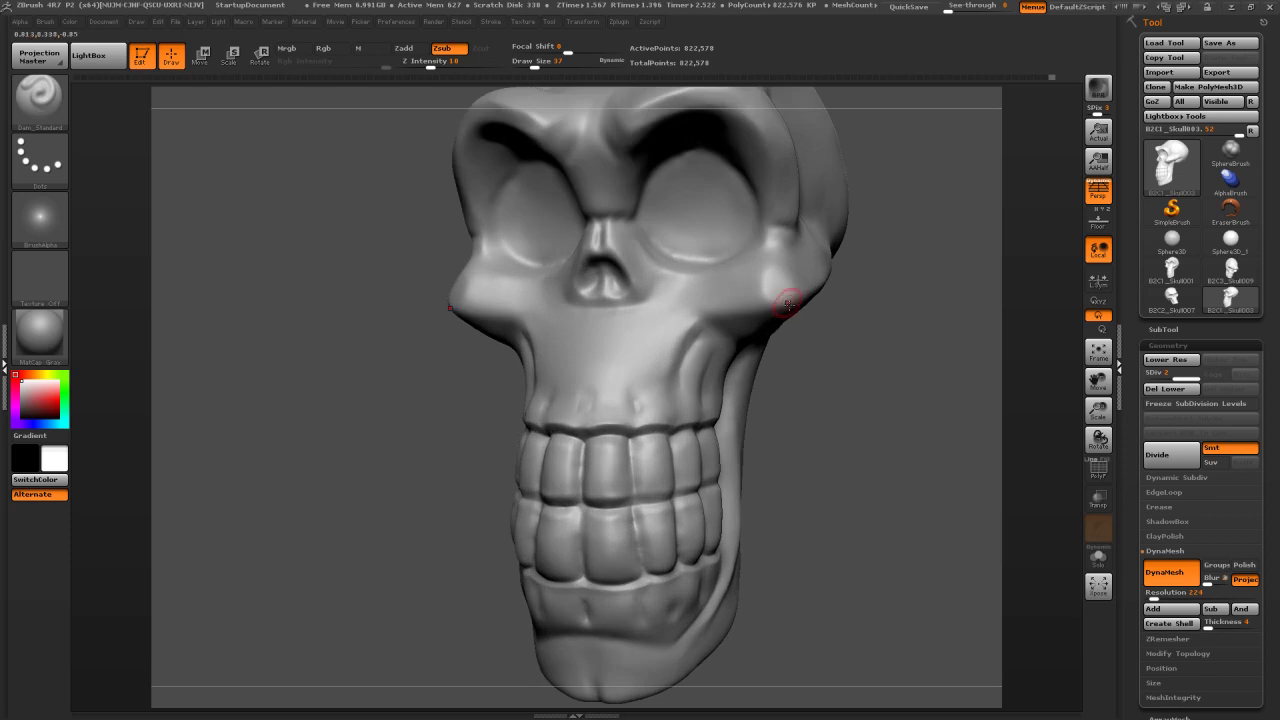
Refine the inside and side rims of the nasal cavity and crease the top of the nasal bridge
{"action": "left_click_drag", "start_coordinate": [886, 201], "coordinate": [843, 262], "text": "alt"}
{"action": "left_click_drag", "start_coordinate": [565, 298], "coordinate": [568, 316]}
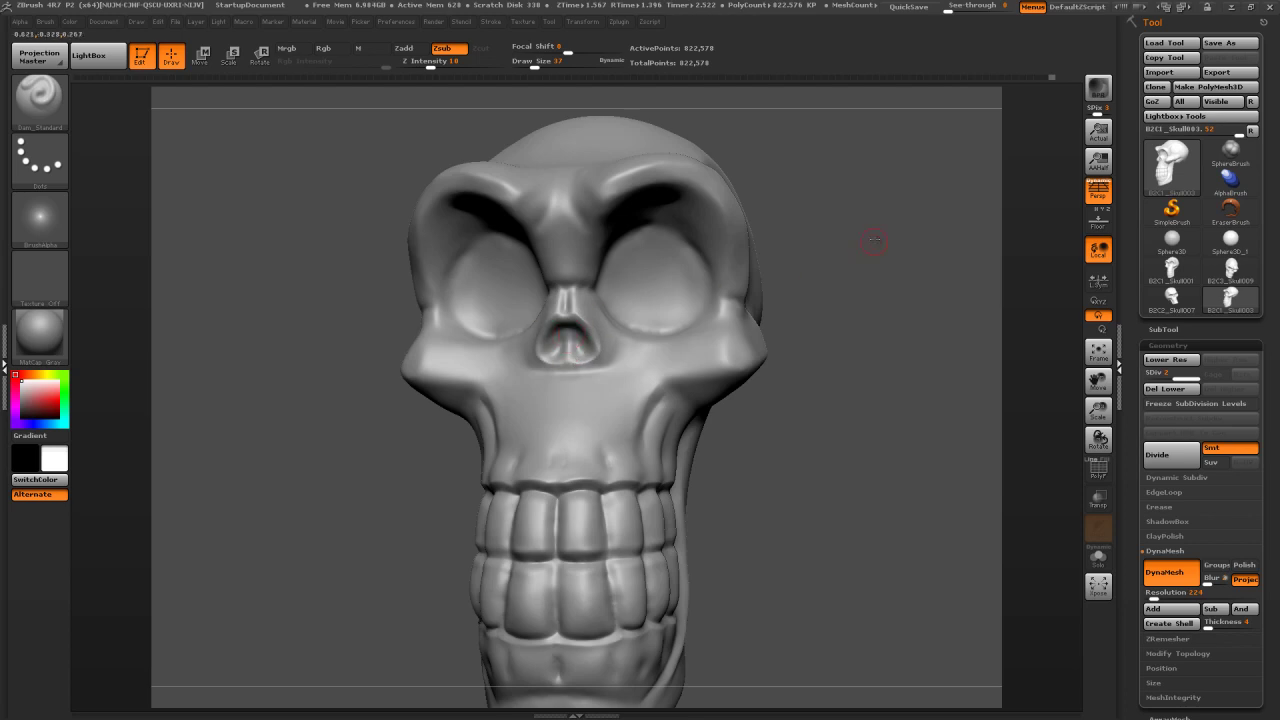
{"action": "left_click_drag", "start_coordinate": [871, 240], "coordinate": [586, 306]}
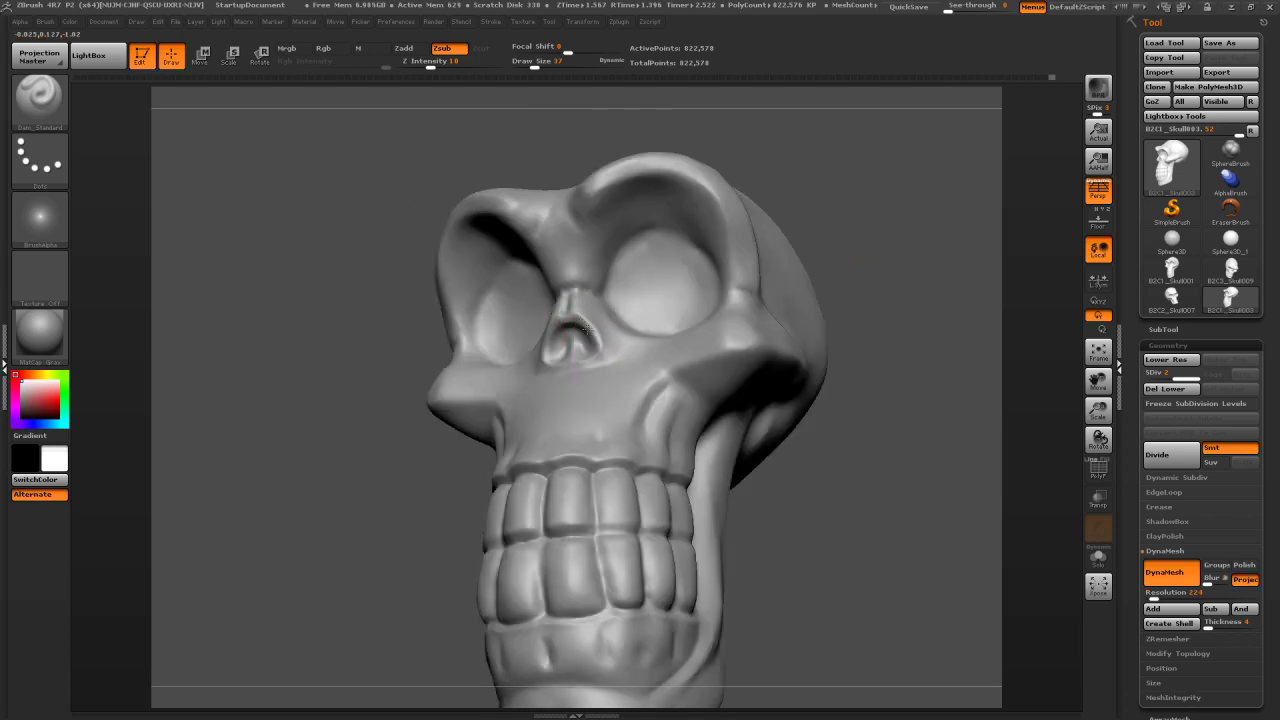
{"action": "left_click_drag", "start_coordinate": [850, 240], "coordinate": [905, 290]}
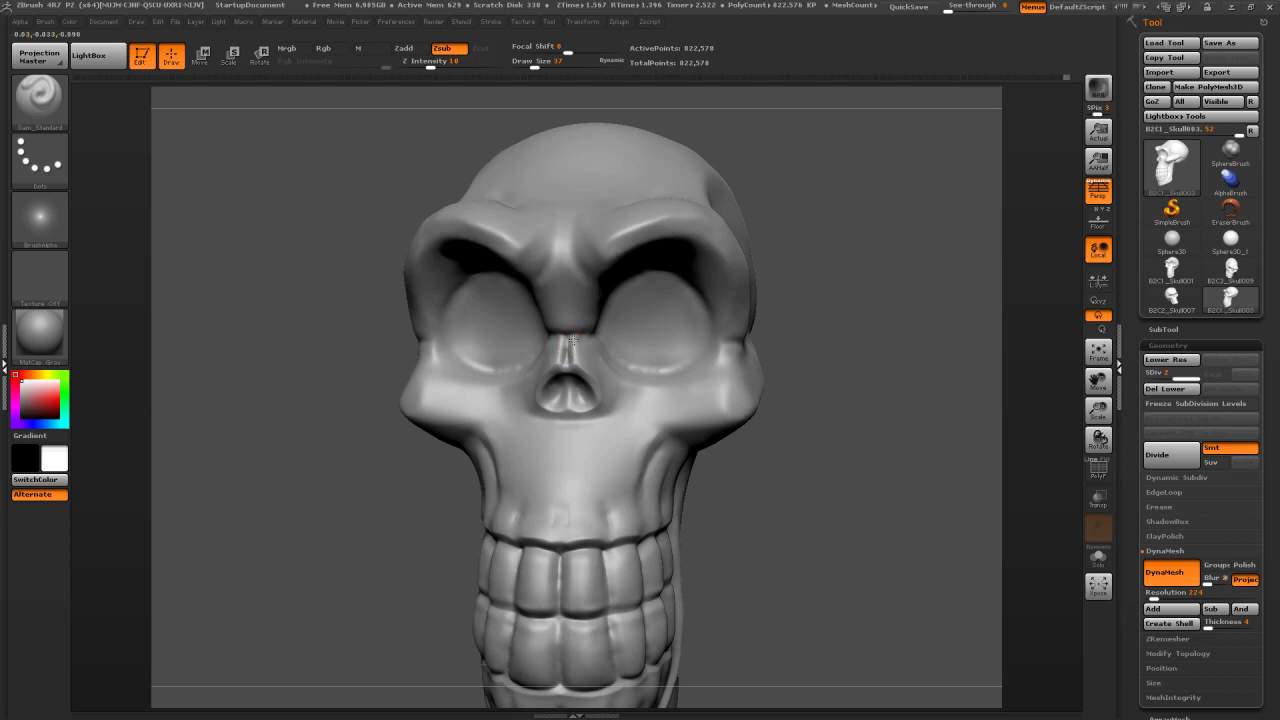
Crease the lower rims of the eye sockets from the nasal bridge toward the cheekbones and soften them with the Smooth brush
{"action": "left_click_drag", "start_coordinate": [825, 300], "coordinate": [700, 308]}
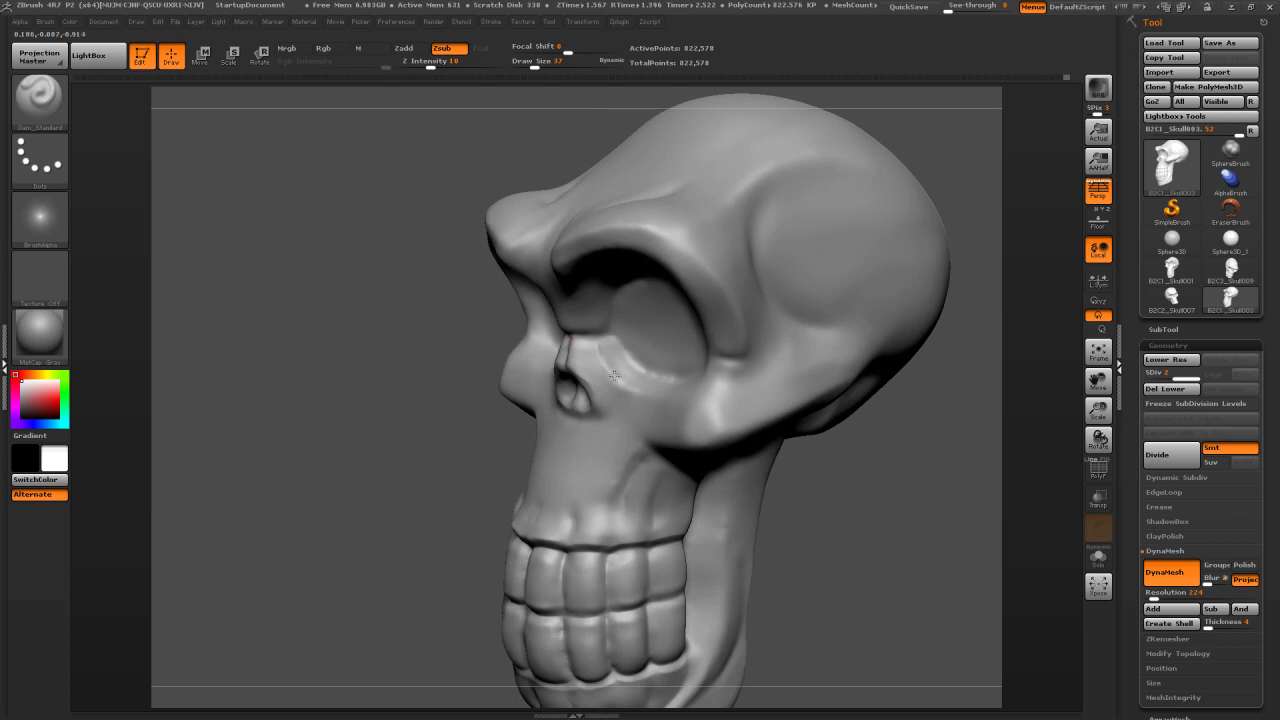
{"action": "left_click_drag", "start_coordinate": [377, 349], "coordinate": [480, 346]}
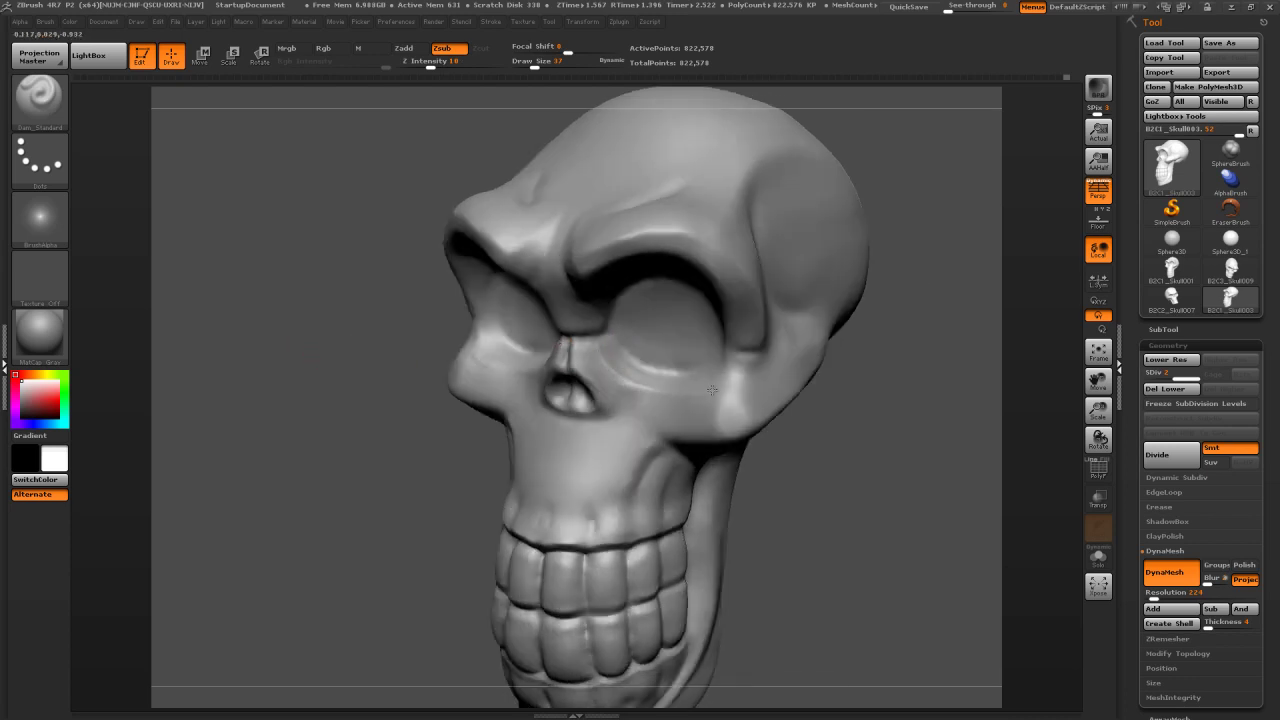
{"action": "left_click_drag", "start_coordinate": [869, 366], "coordinate": [677, 369]}
{"action": "key", "text": "shift"}
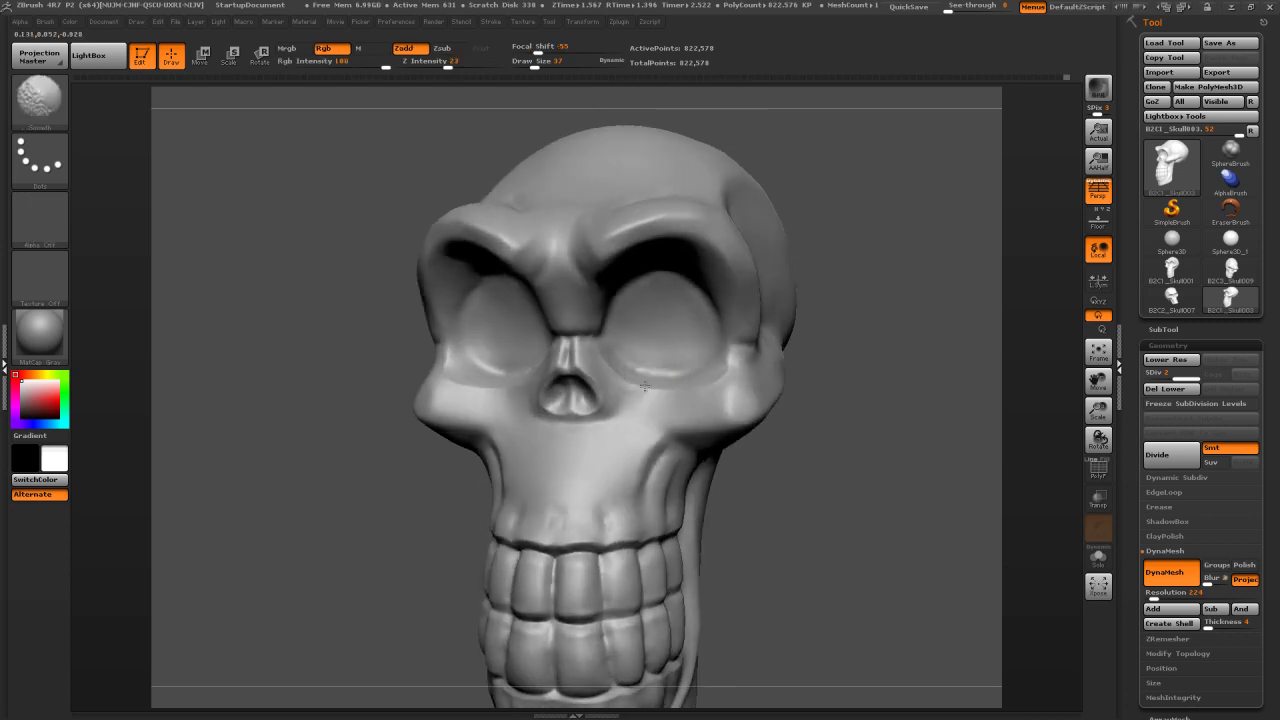
Define the edges of the brow ridges above the eye sockets and smooth their upper surface
{"action": "left_click_drag", "start_coordinate": [843, 340], "coordinate": [600, 275]}
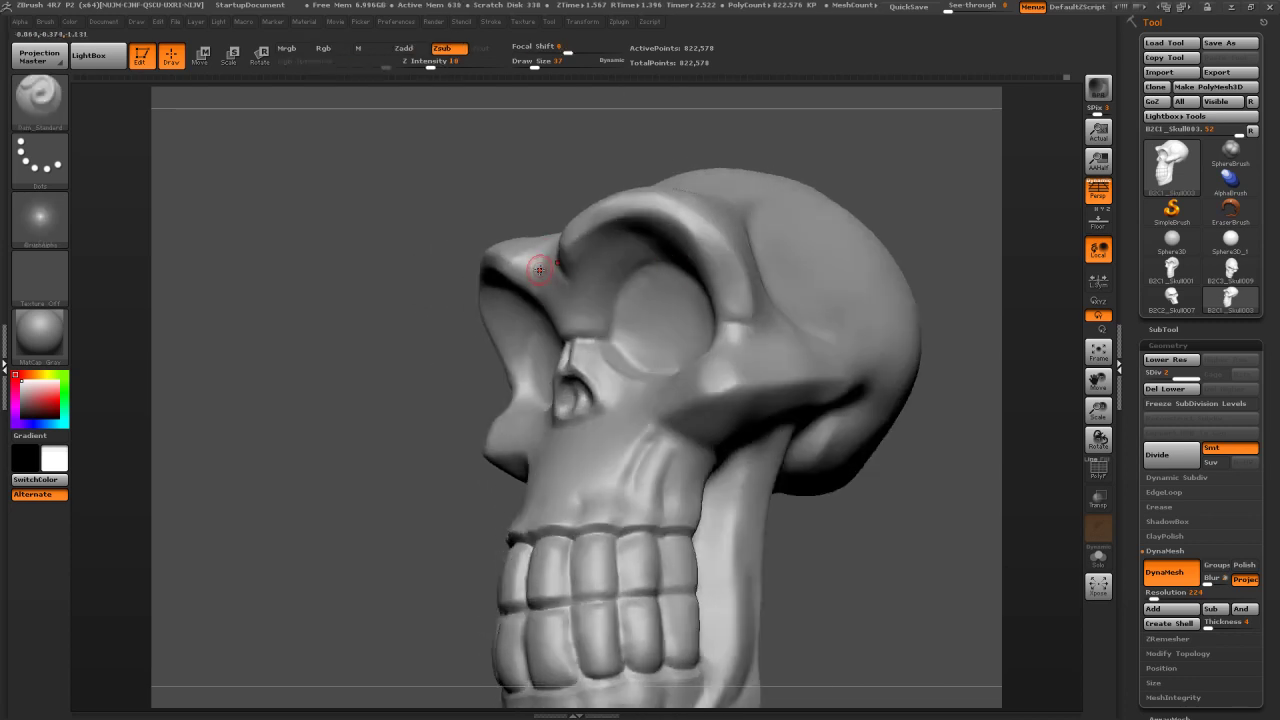
{"action": "key", "text": "s"}
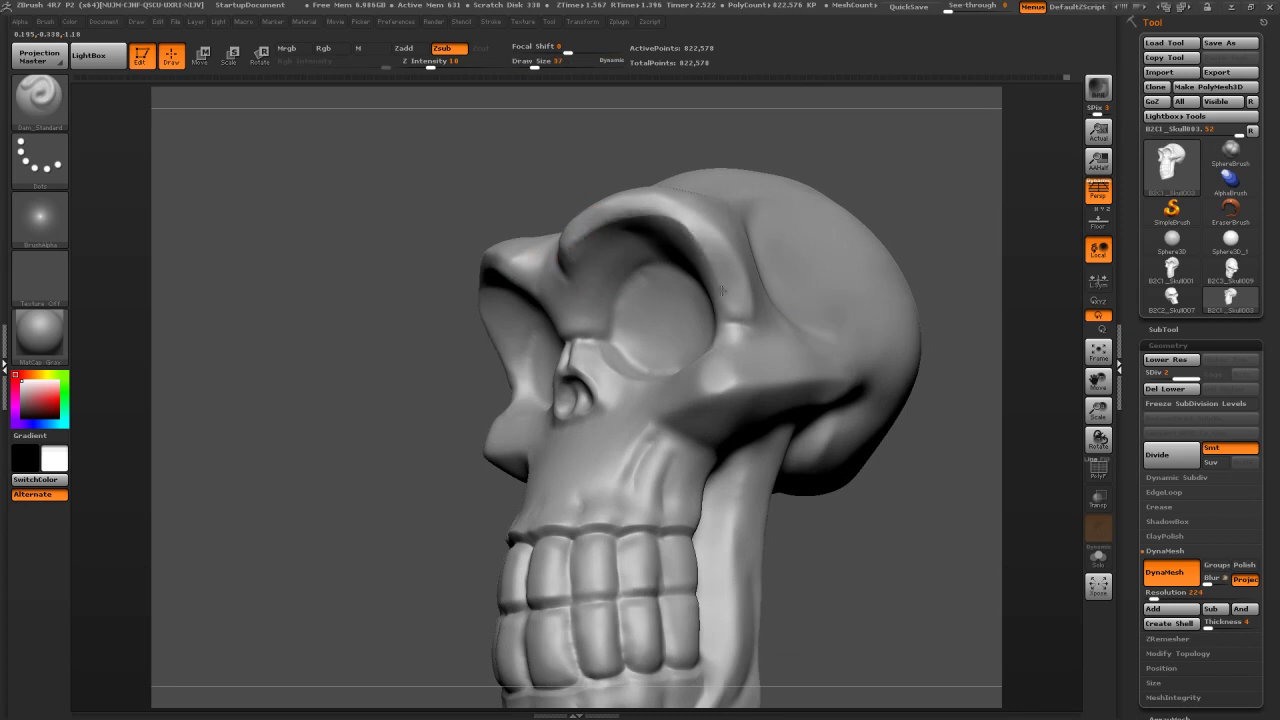
{"action": "left_click_drag", "start_coordinate": [866, 174], "coordinate": [911, 189]}
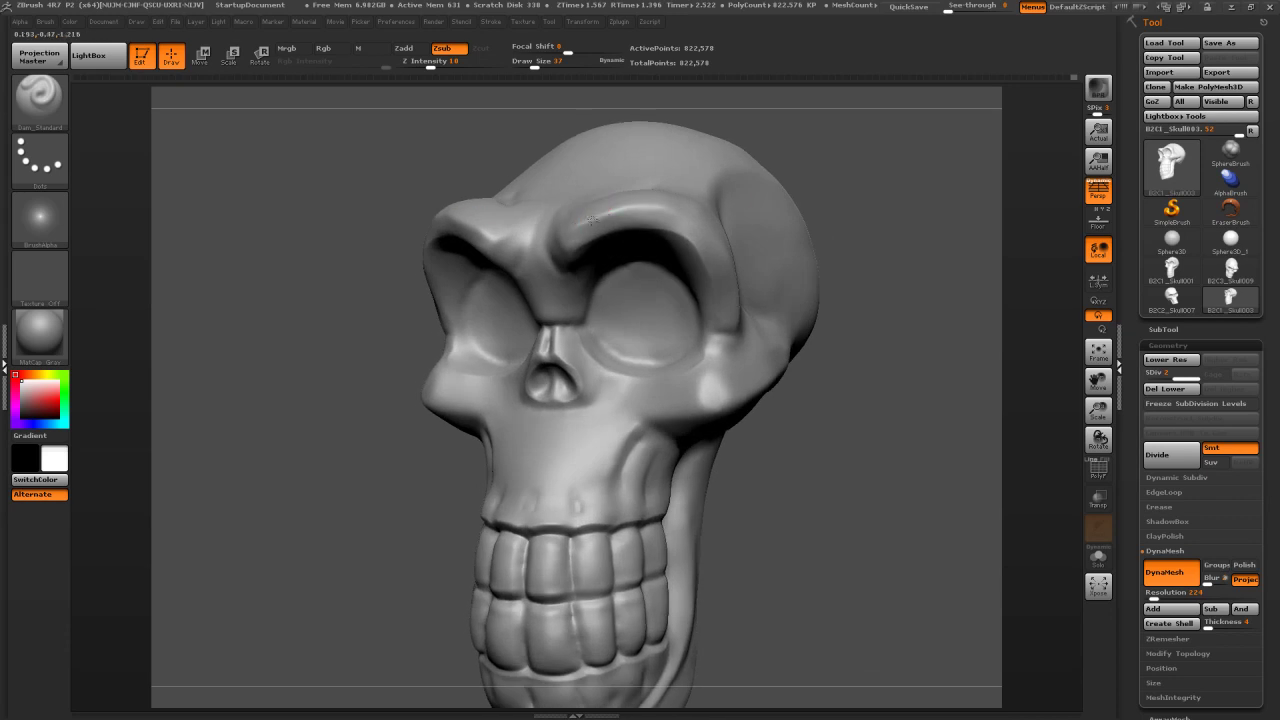
{"action": "left_click_drag", "start_coordinate": [831, 173], "coordinate": [735, 188]}
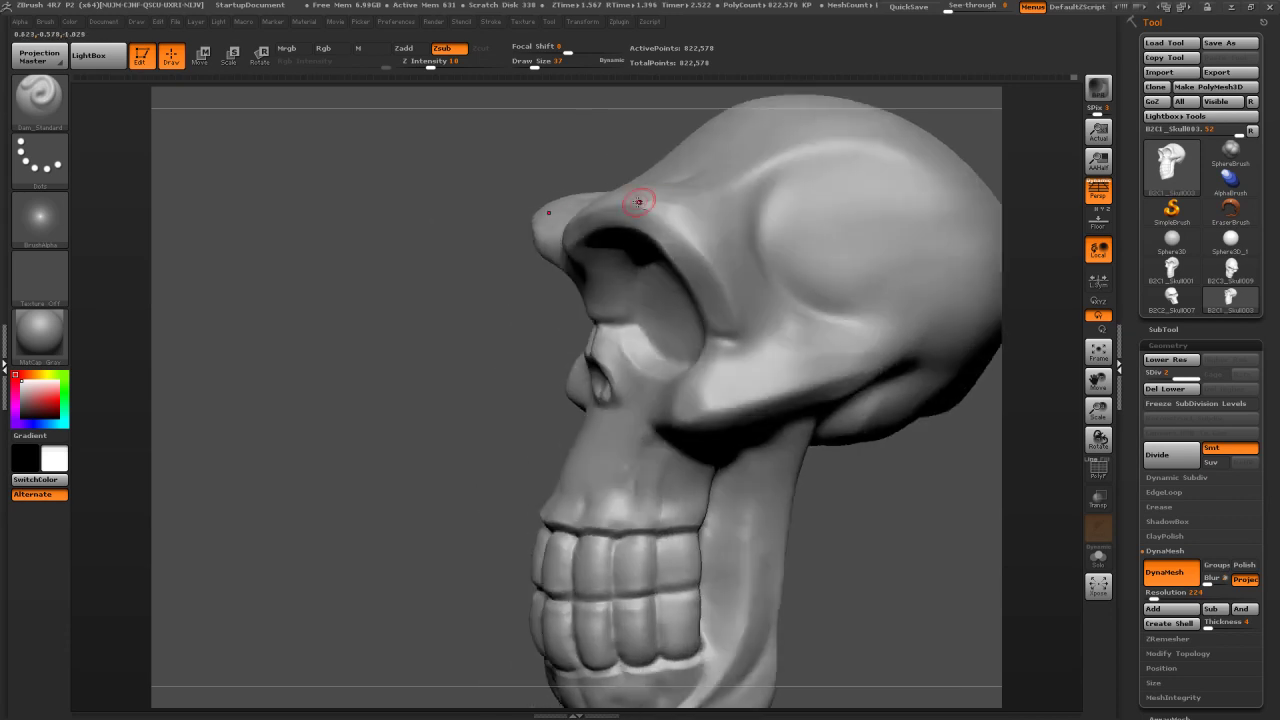
{"action": "key", "text": "shift"}
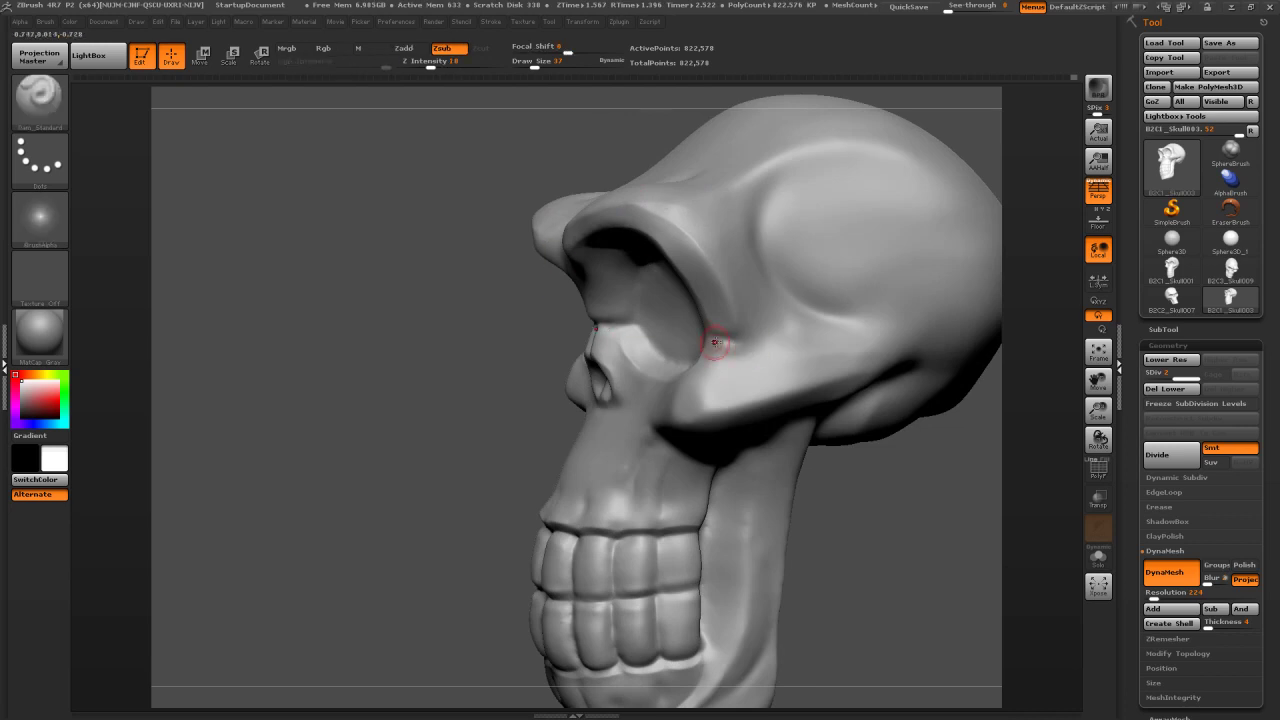
Add a small symmetrical pit in the cheekbone on each side below the eye sockets
{"action": "left_click_drag", "start_coordinate": [393, 398], "coordinate": [500, 392]}
{"action": "left_click_drag", "start_coordinate": [880, 340], "coordinate": [842, 240], "text": "alt"}
{"action": "left_click_drag", "start_coordinate": [846, 304], "coordinate": [835, 196], "text": "alt"}
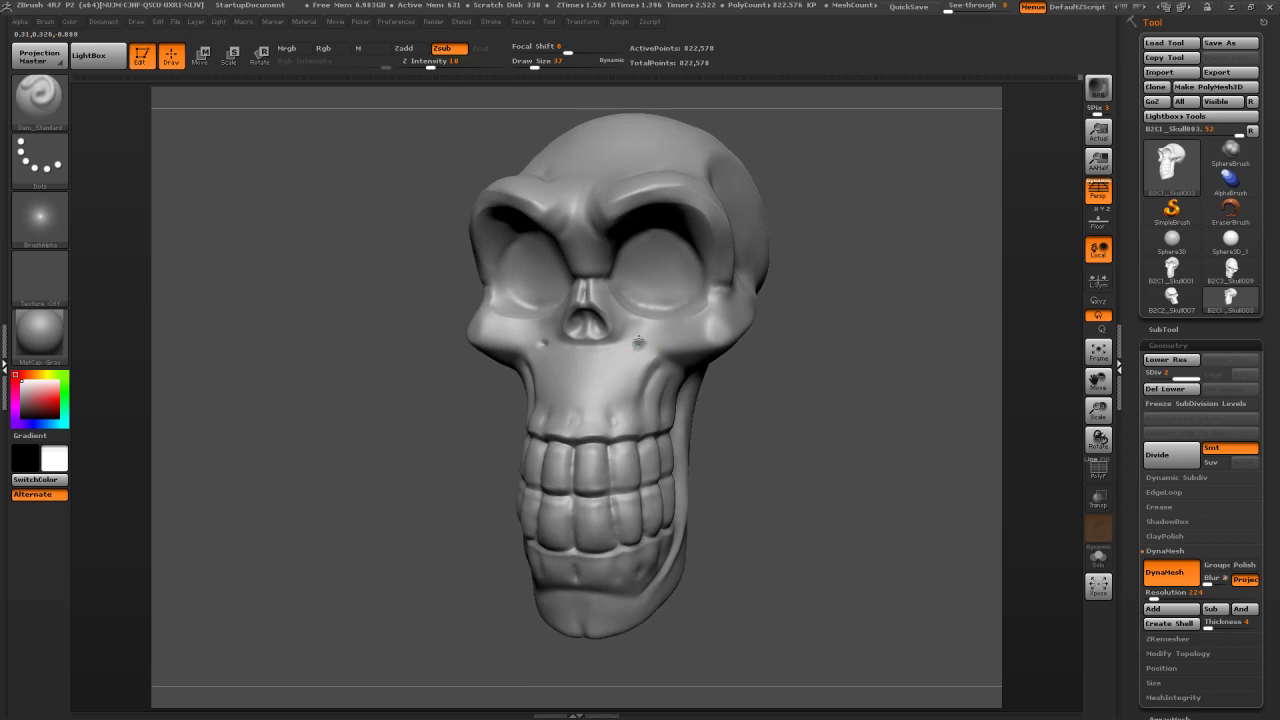
{"action": "mouse_move", "coordinate": [853, 317]}
{"action": "left_mouse_down"}
{"action": "mouse_move", "coordinate": [905, 318]}
{"action": "mouse_move", "coordinate": [832, 318]}
{"action": "left_mouse_up"}
Rework the inner edges of the eye sockets with a larger Dam_Standard brush and smooth the upper area
{"action": "mouse_move", "coordinate": [867, 243]}
{"action": "left_mouse_down"}
{"action": "mouse_move", "coordinate": [786, 240]}
{"action": "mouse_move", "coordinate": [759, 216]}
{"action": "left_mouse_up"}
{"action": "key", "text": "s"}
{"action": "left_click_drag", "start_coordinate": [619, 252], "coordinate": [627, 254]}
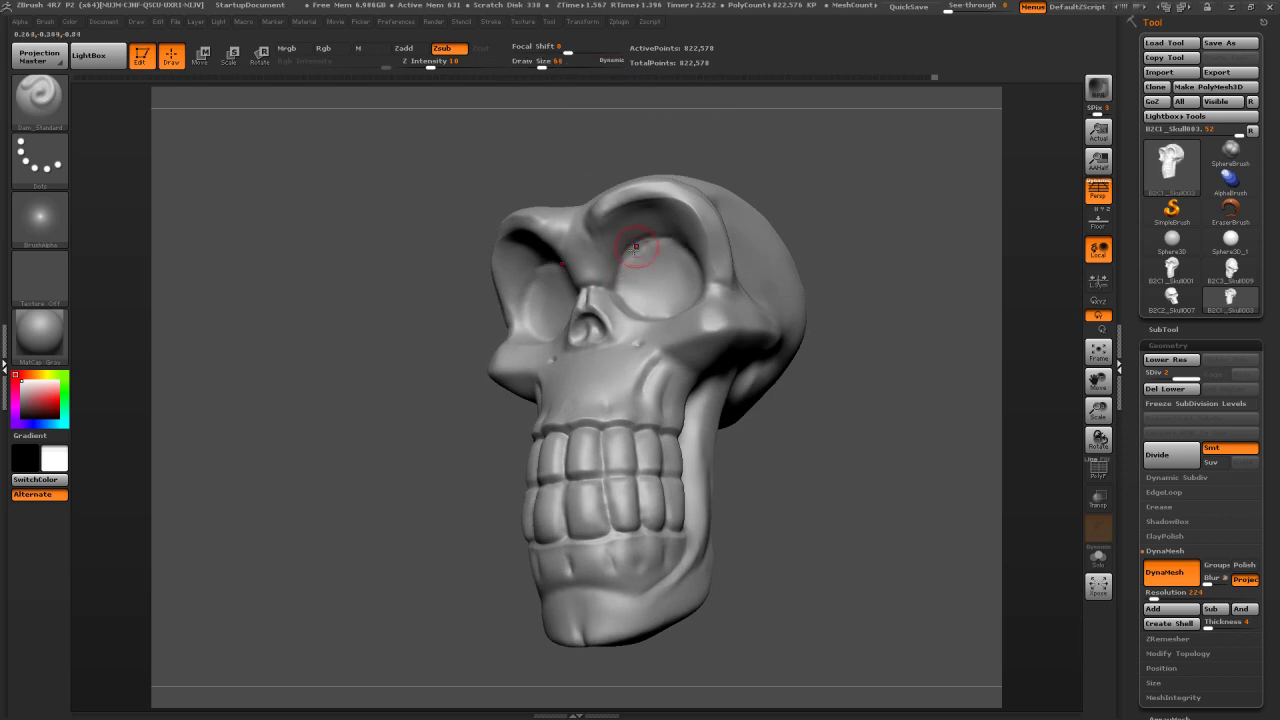
{"action": "left_click_drag", "start_coordinate": [626, 252], "coordinate": [654, 246], "text": "shift"}
{"action": "left_click_drag", "start_coordinate": [822, 213], "coordinate": [668, 237]}
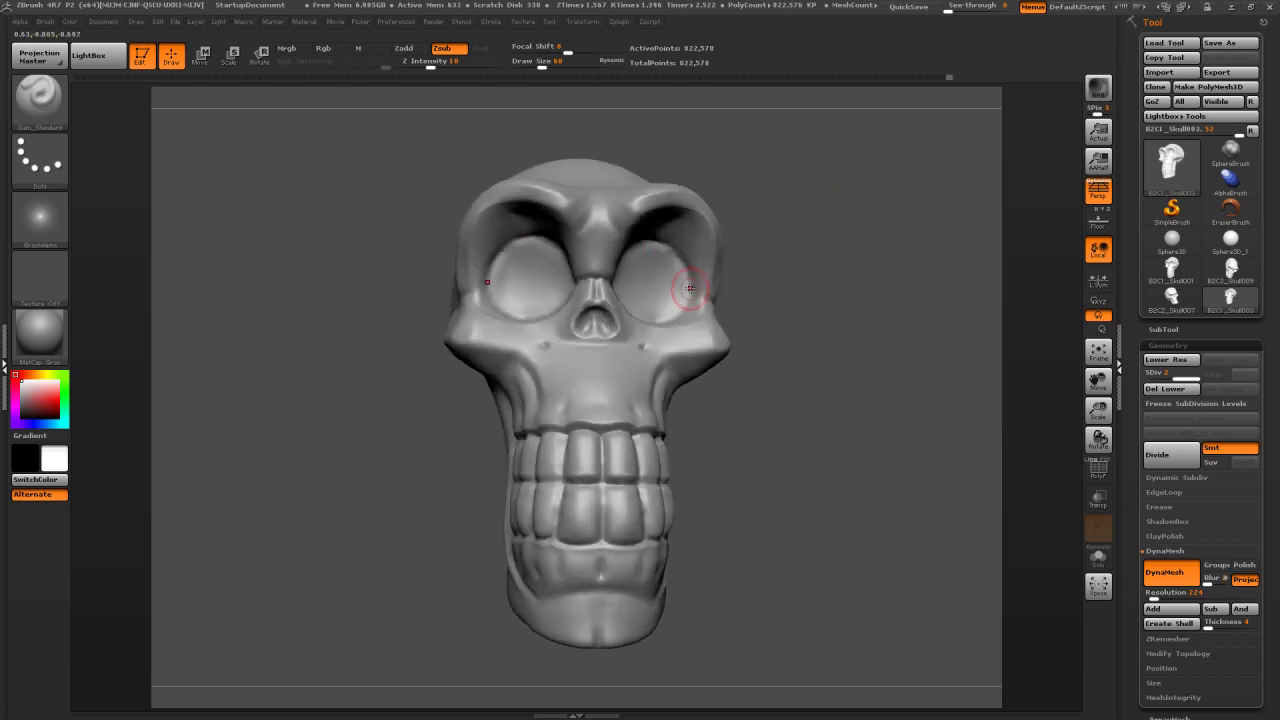
{"action": "left_click_drag", "start_coordinate": [765, 257], "coordinate": [596, 291]}
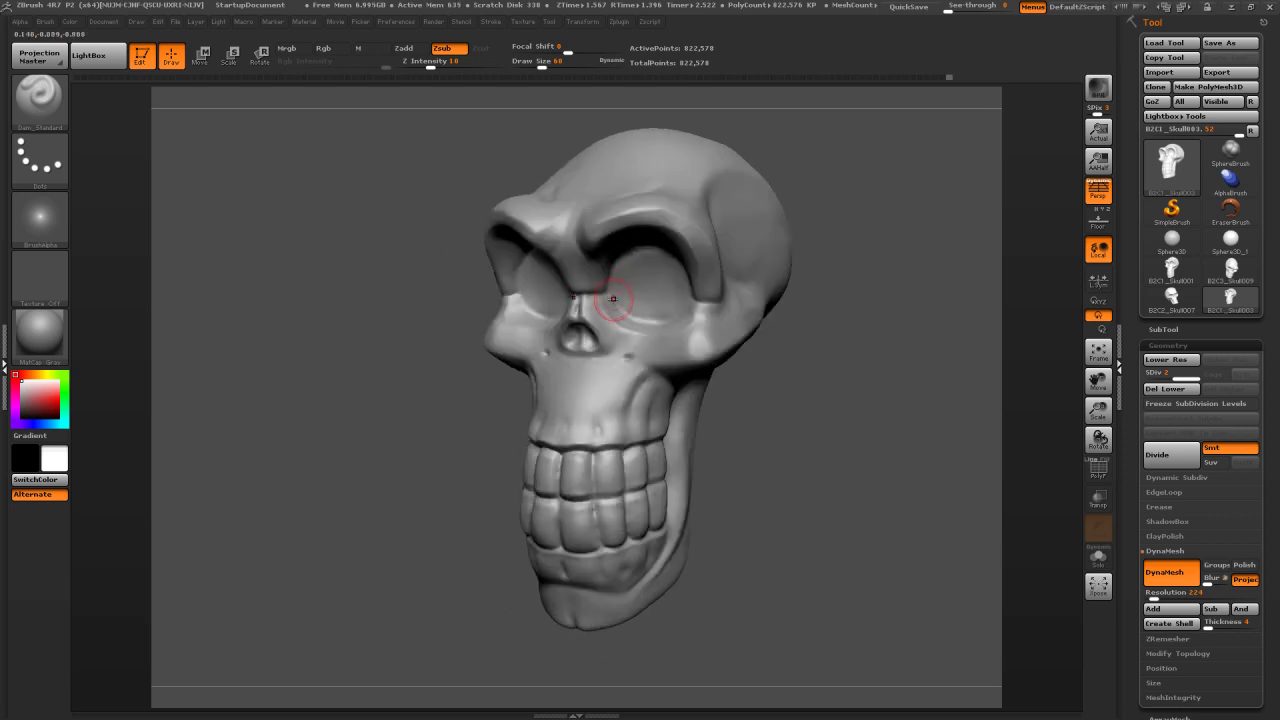
{"action": "left_click_drag", "start_coordinate": [821, 287], "coordinate": [660, 321]}
Carve creases across the cheekbones beside the small pits with Dam_Standard at Z Intensity 14 and Draw Size 42
{"action": "left_click", "coordinate": [447, 63]}
{"action": "left_click_drag", "start_coordinate": [445, 62], "coordinate": [452, 62]}
{"action": "left_click_drag", "start_coordinate": [869, 346], "coordinate": [640, 326]}
{"action": "key", "text": "s"}
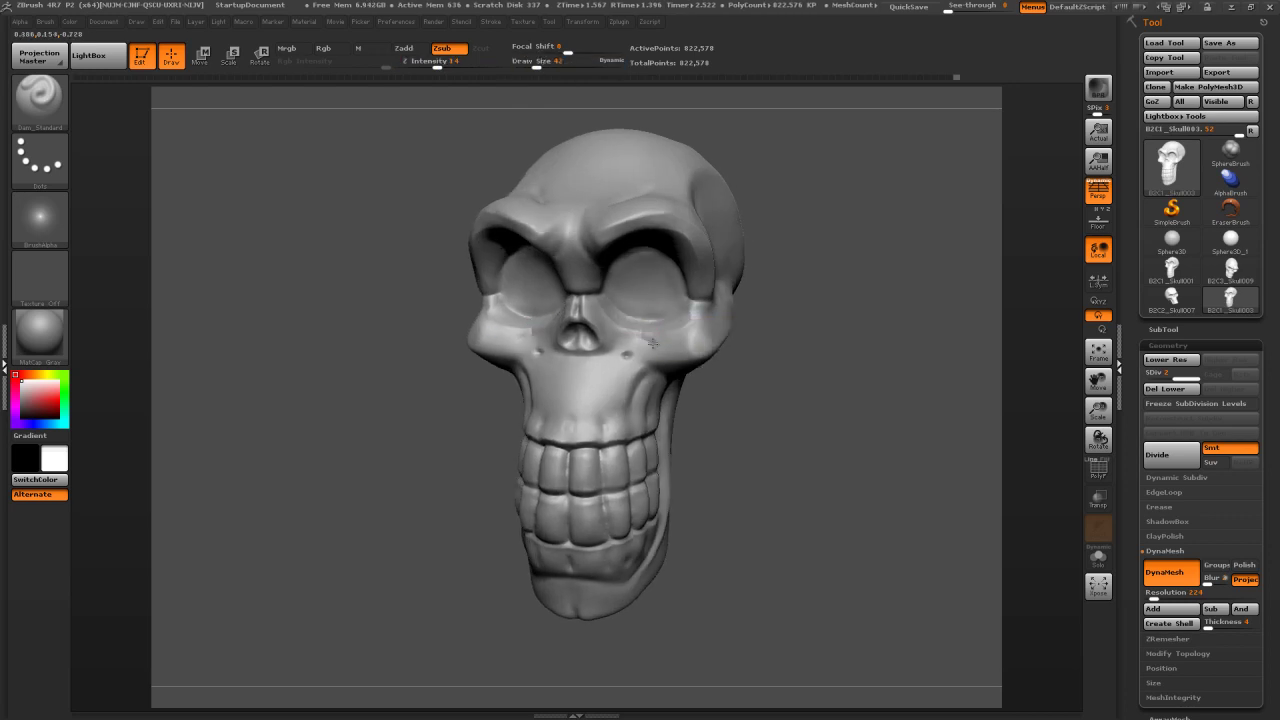
{"action": "left_click_drag", "start_coordinate": [822, 343], "coordinate": [694, 329]}
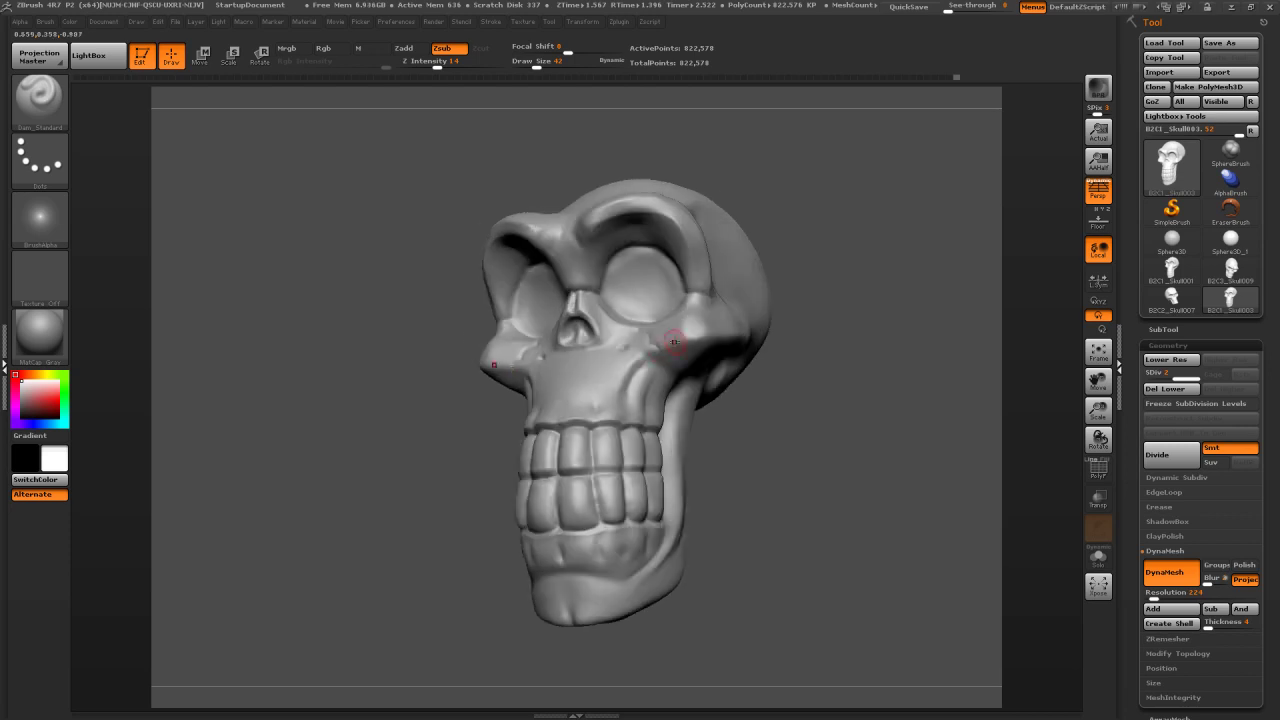
{"action": "left_click_drag", "start_coordinate": [823, 357], "coordinate": [714, 345]}
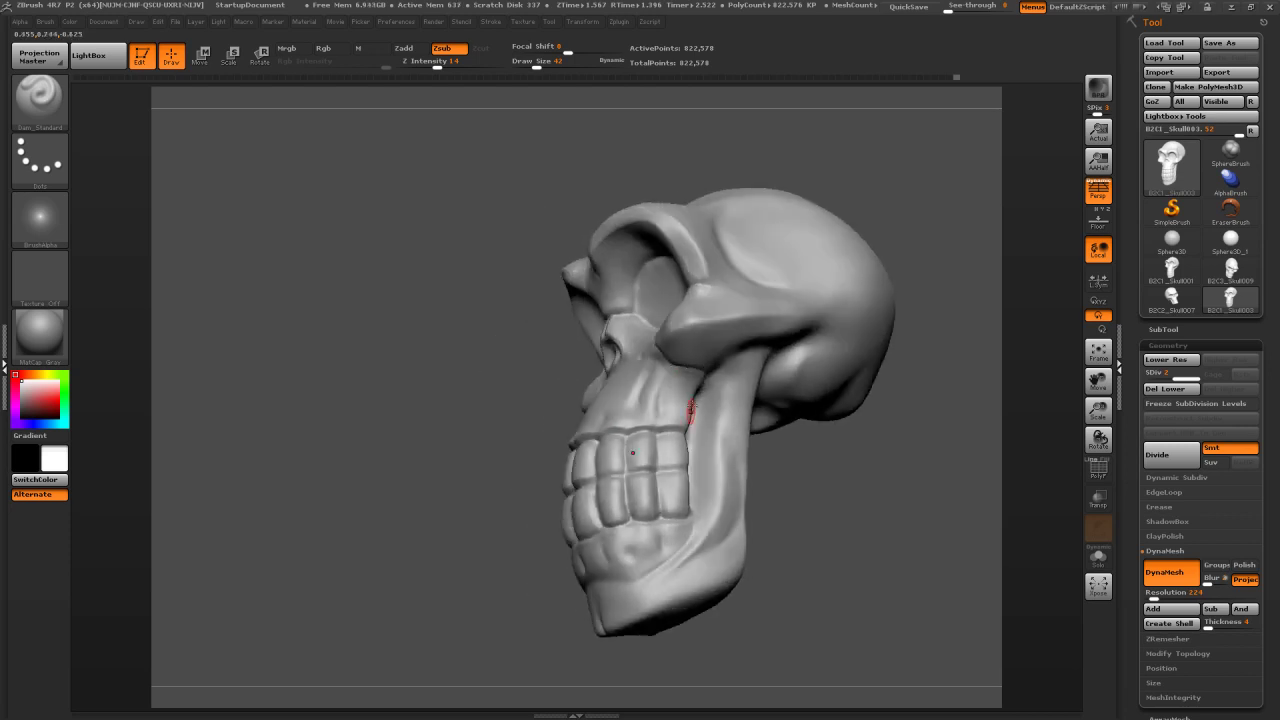
Carve a jagged suture crease across the rear part of each cheekbone with Dam_Standard and smooth the area around it
{"action": "mouse_move", "coordinate": [1009, 143]}
{"action": "left_mouse_down"}
{"action": "mouse_move", "coordinate": [1030, 148]}
{"action": "mouse_move", "coordinate": [1005, 171]}
{"action": "mouse_move", "coordinate": [903, 208]}
{"action": "left_mouse_up"}
{"action": "right_click_drag", "start_coordinate": [757, 280], "coordinate": [700, 298]}
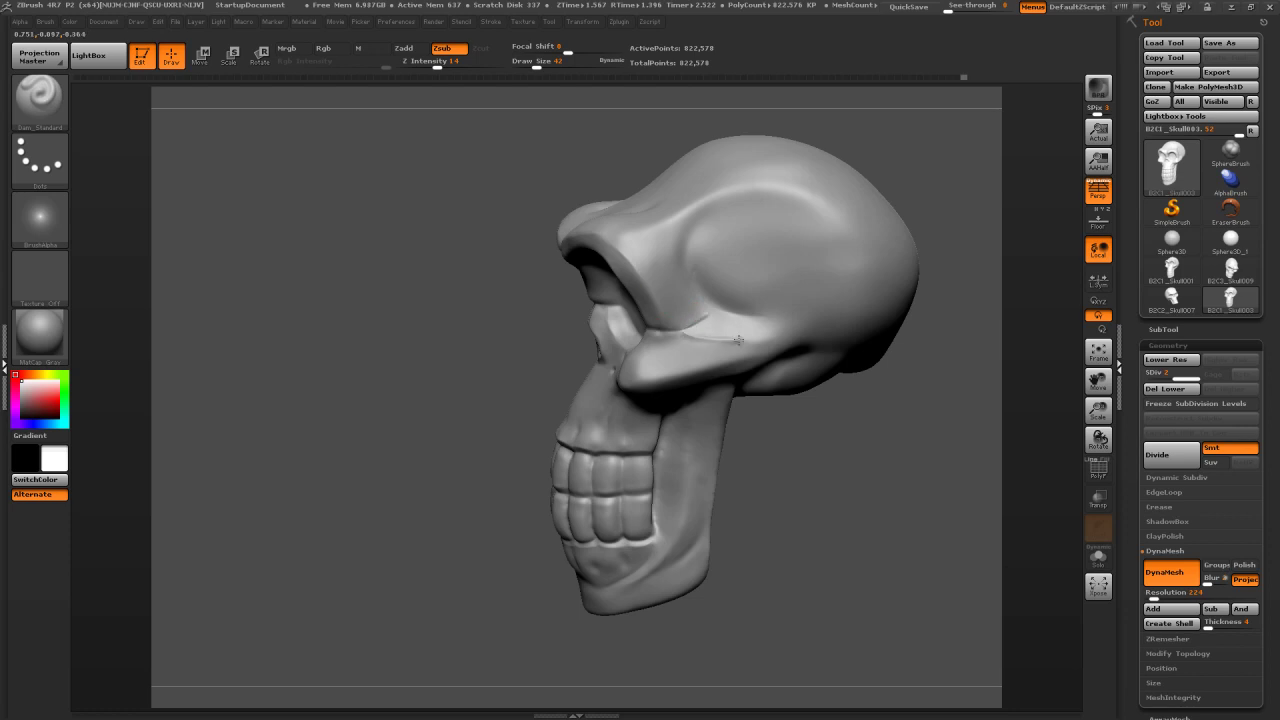
{"action": "key", "text": "shift"}
{"action": "left_click_drag", "start_coordinate": [772, 402], "coordinate": [729, 340]}
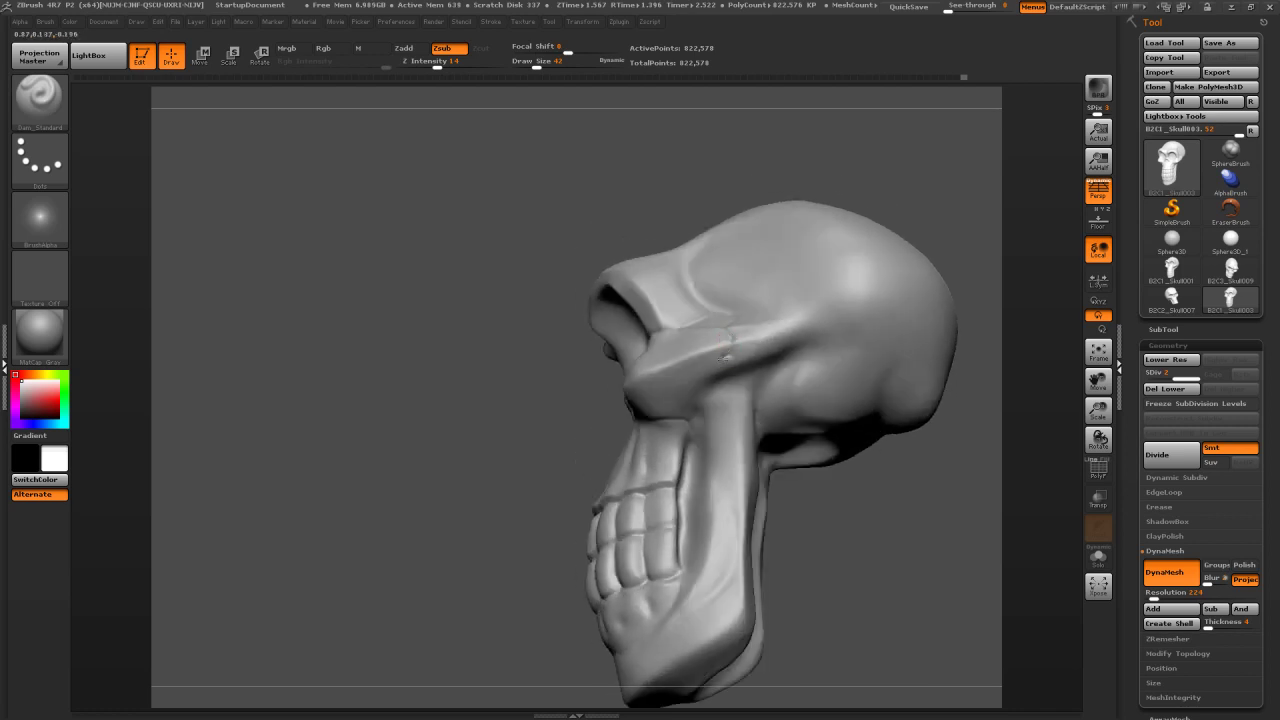
{"action": "right_click_drag", "start_coordinate": [721, 376], "coordinate": [711, 365]}
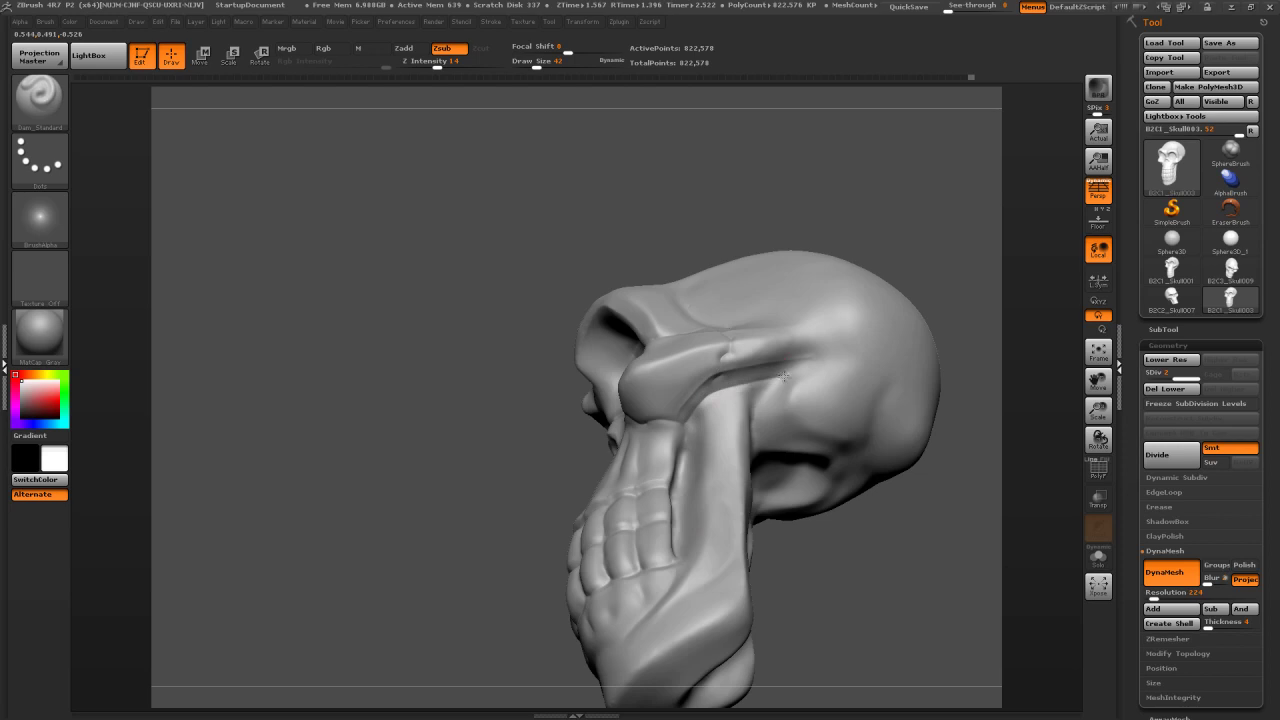
{"action": "key", "text": "shift"}
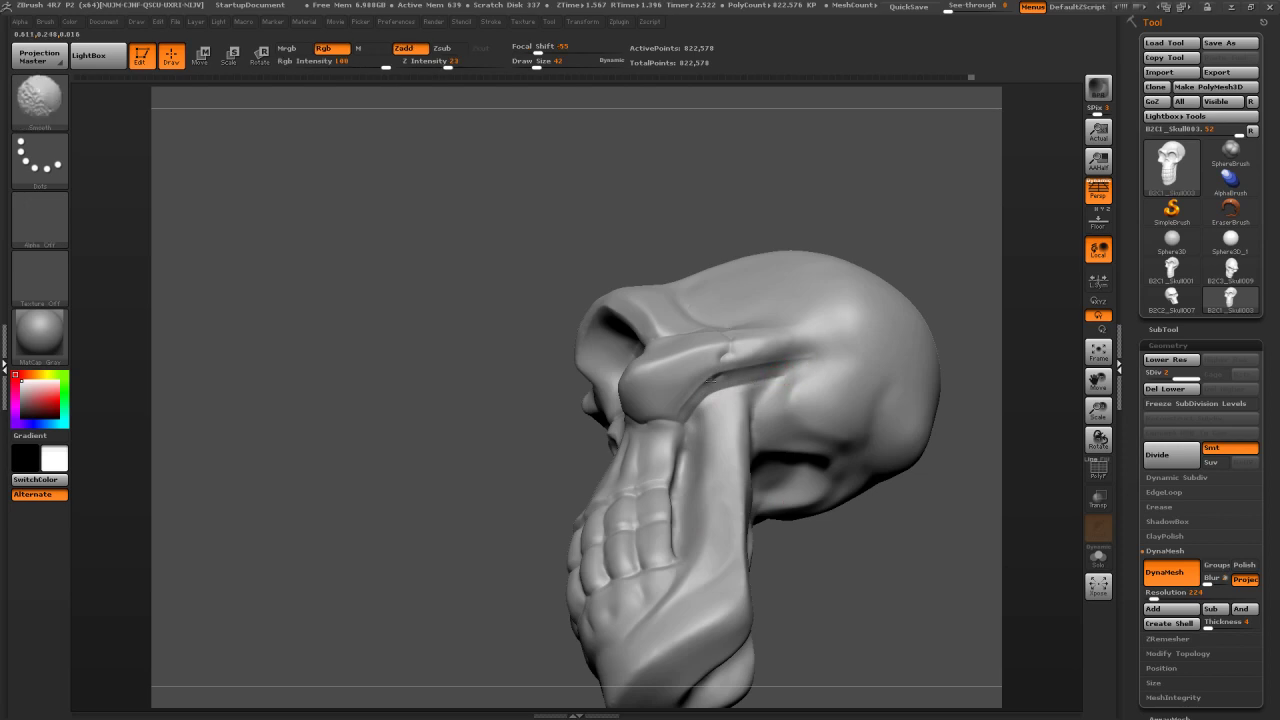
{"action": "mouse_move", "coordinate": [869, 168]}
{"action": "left_mouse_down"}
{"action": "mouse_move", "coordinate": [902, 215]}
{"action": "mouse_move", "coordinate": [905, 247]}
{"action": "mouse_move", "coordinate": [912, 211]}
{"action": "mouse_move", "coordinate": [880, 218]}
{"action": "left_mouse_up"}
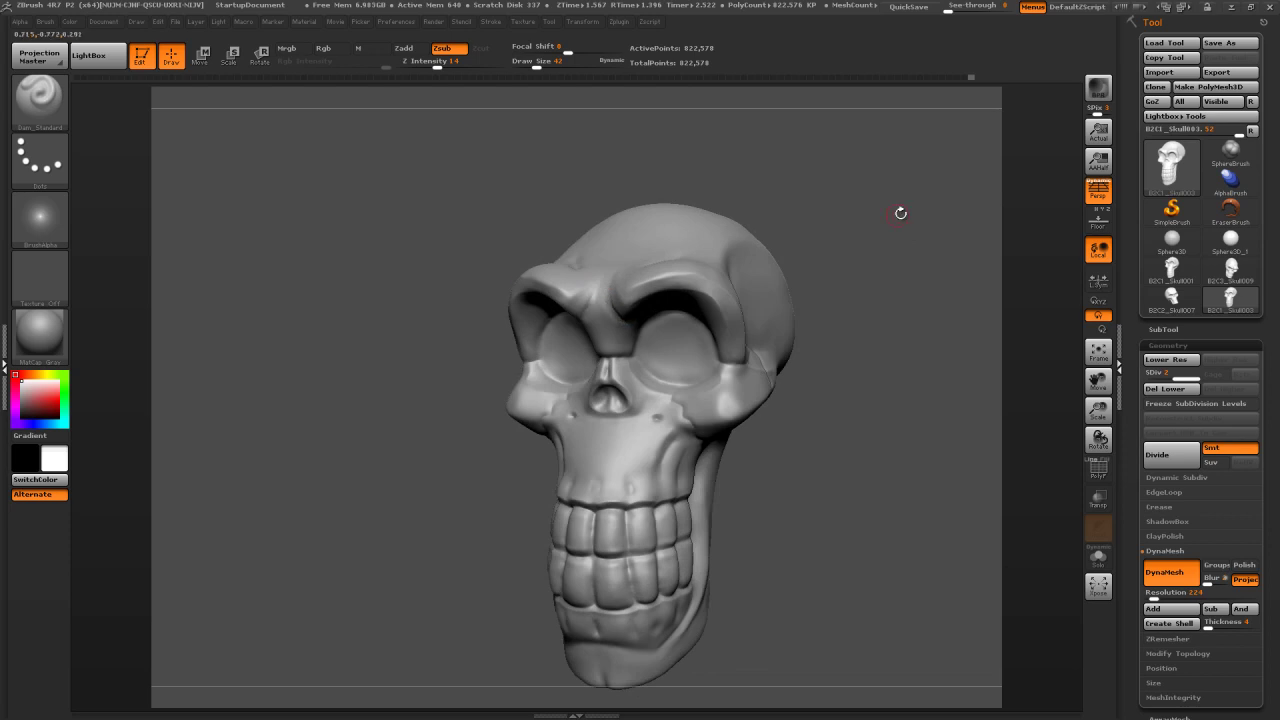
Carve suture lines from the outer rims of the eye sockets back around the temples on both sides of the skull
{"action": "left_click_drag", "start_coordinate": [883, 214], "coordinate": [649, 286]}
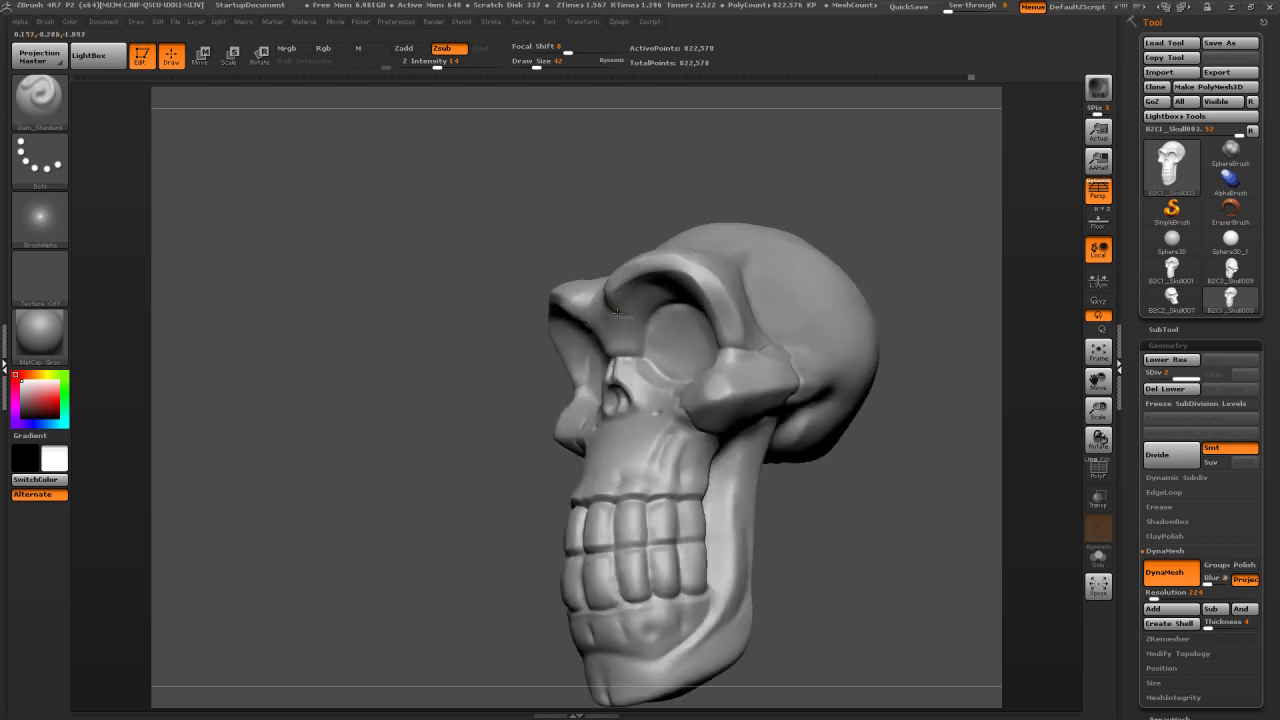
{"action": "mouse_move", "coordinate": [757, 222]}
{"action": "left_mouse_down"}
{"action": "mouse_move", "coordinate": [960, 215]}
{"action": "mouse_move", "coordinate": [918, 166]}
{"action": "mouse_move", "coordinate": [901, 170]}
{"action": "mouse_move", "coordinate": [937, 165]}
{"action": "mouse_move", "coordinate": [912, 168]}
{"action": "left_mouse_up"}
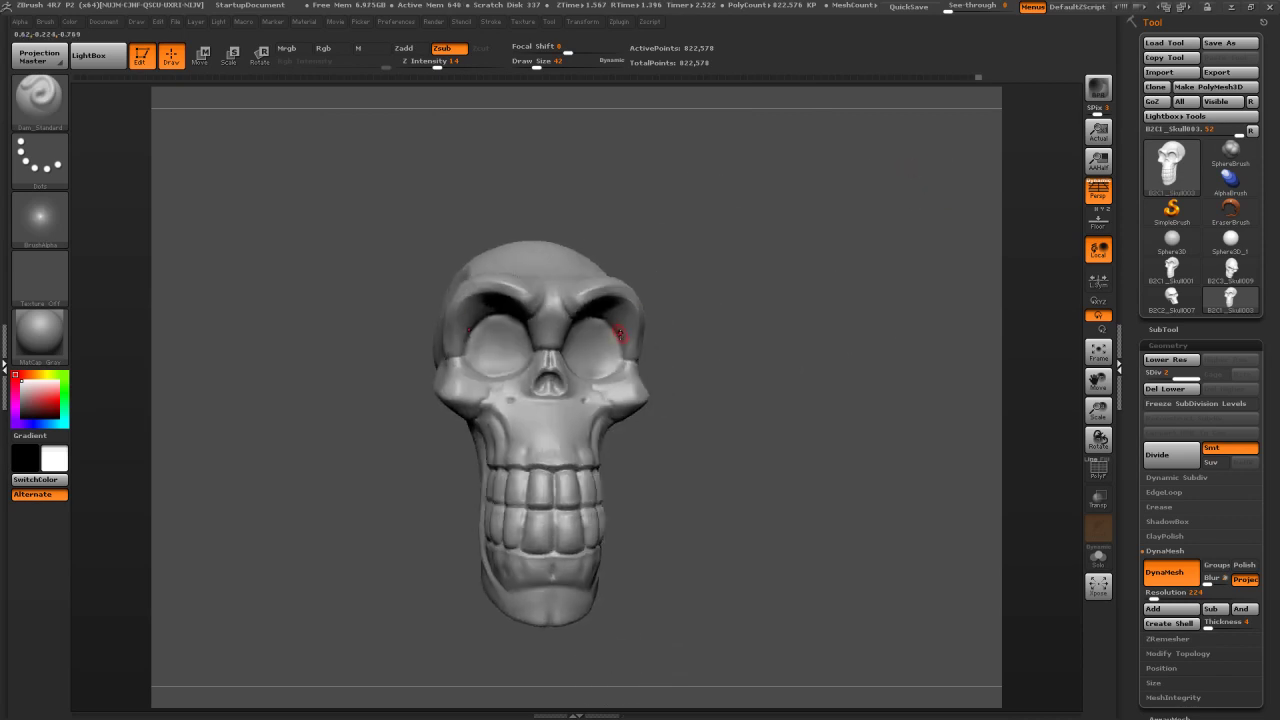
{"action": "left_click_drag", "start_coordinate": [660, 330], "coordinate": [620, 321]}
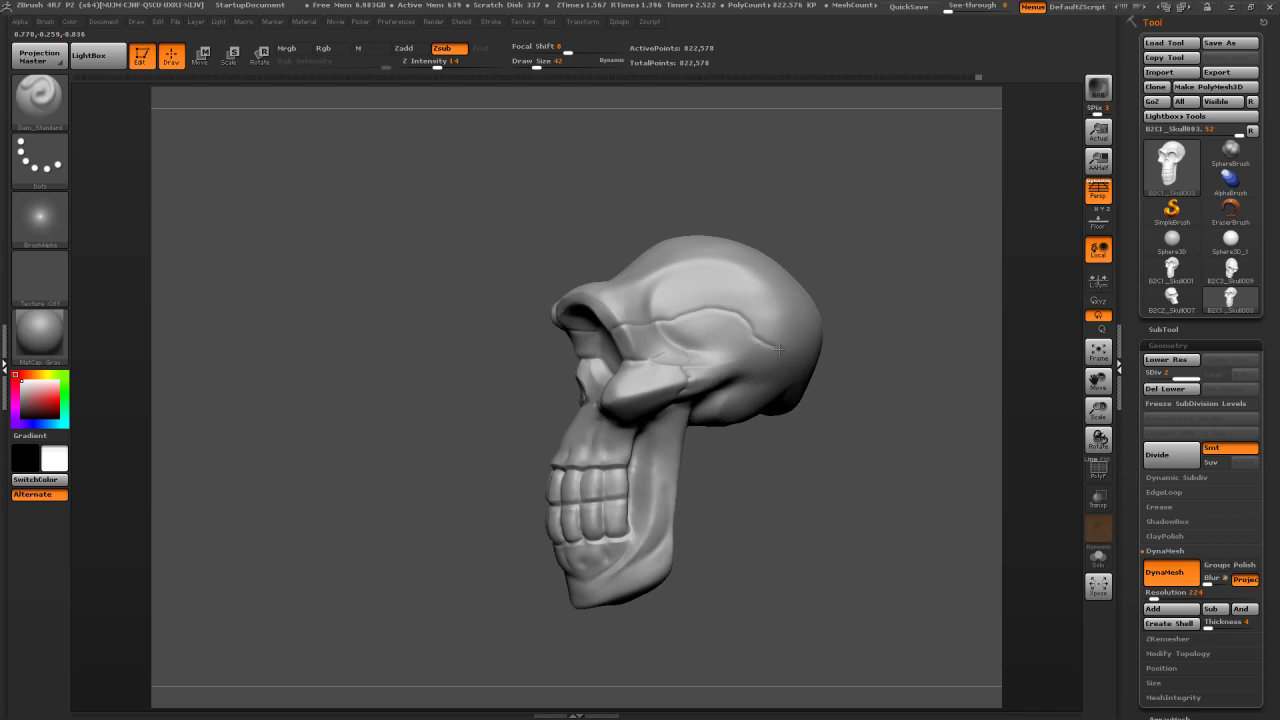
{"action": "left_click_drag", "start_coordinate": [913, 336], "coordinate": [740, 294]}
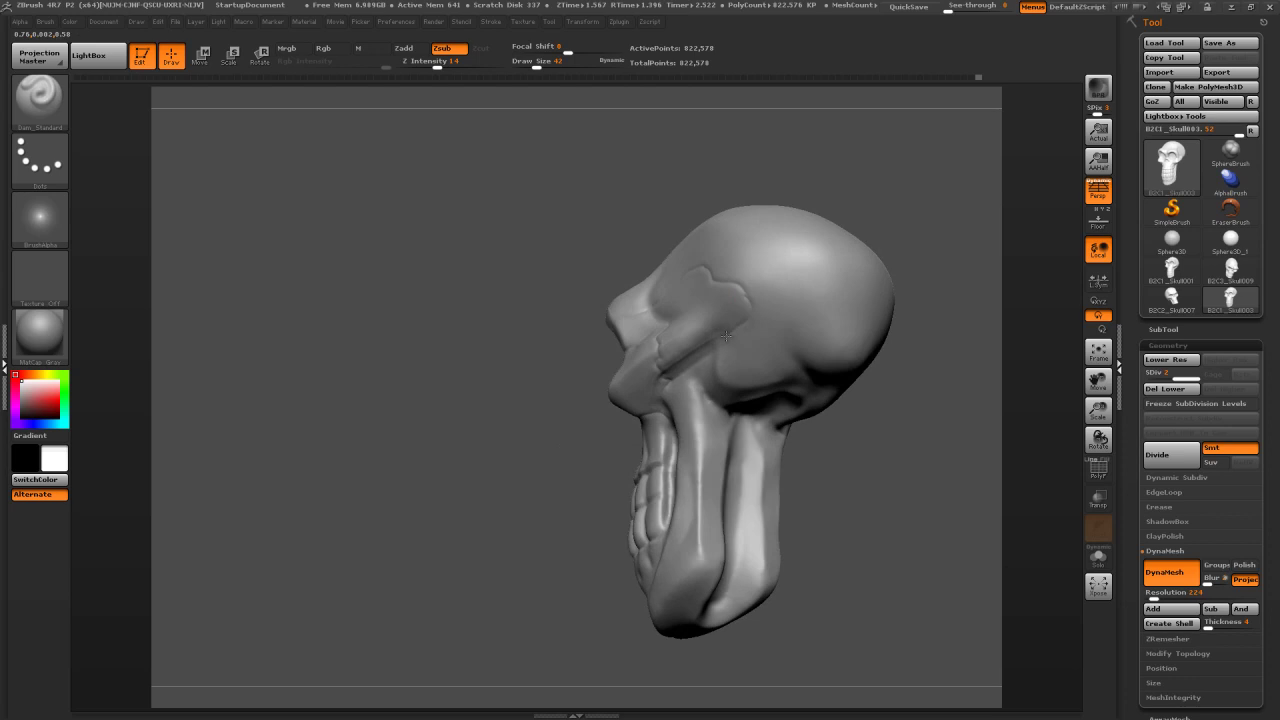
{"action": "left_click_drag", "start_coordinate": [943, 169], "coordinate": [894, 230]}
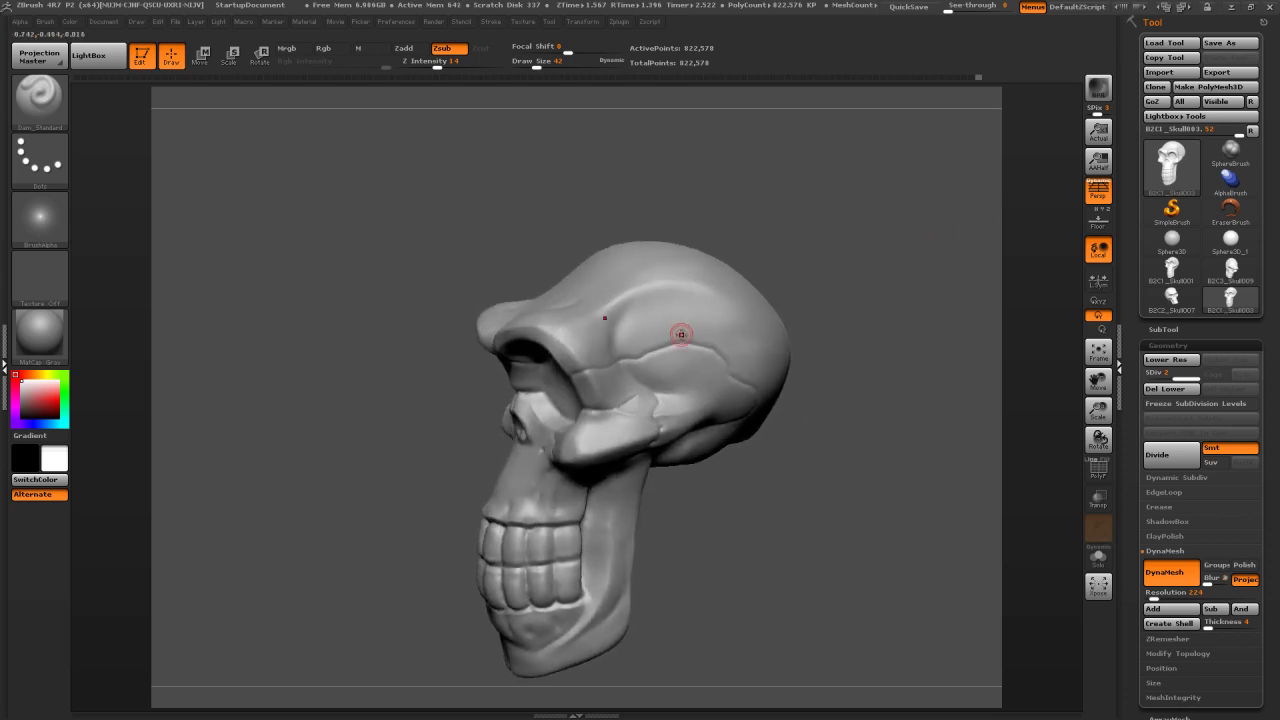
Extend a suture crease from the temples up across the top of the cranium
{"action": "left_click_drag", "start_coordinate": [840, 249], "coordinate": [837, 227]}
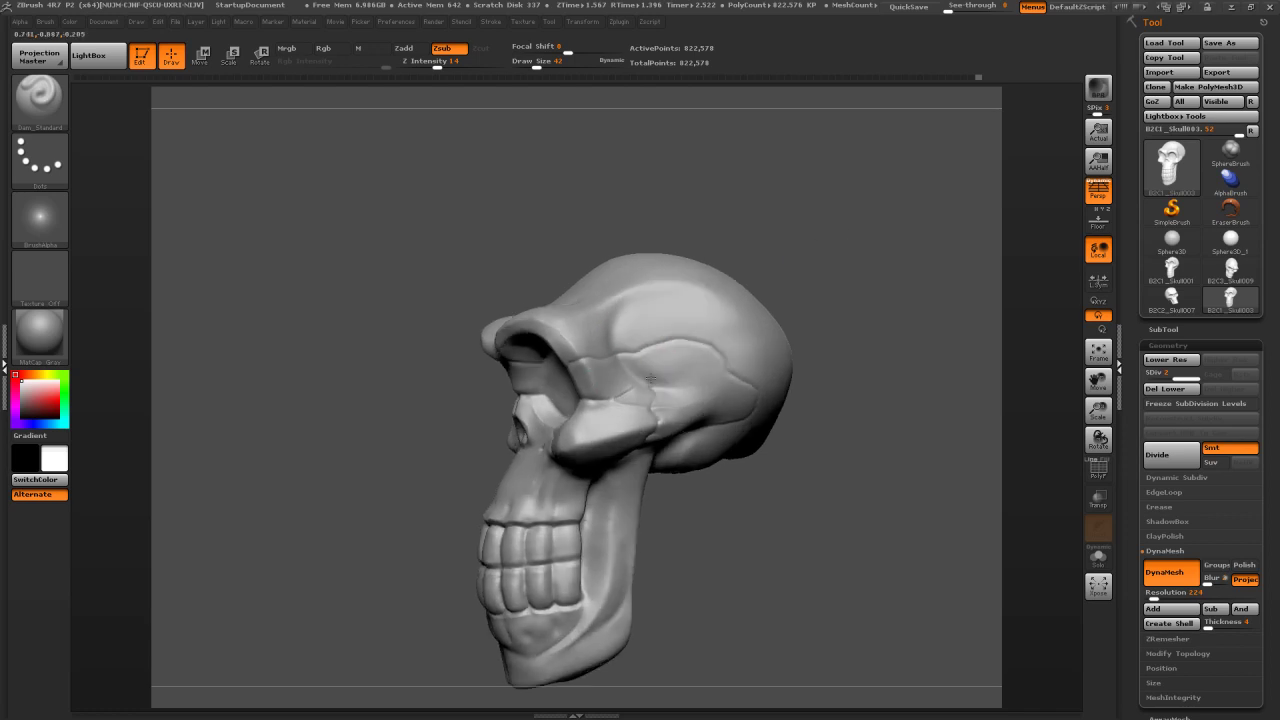
{"action": "right_click_drag", "start_coordinate": [651, 337], "coordinate": [634, 346]}
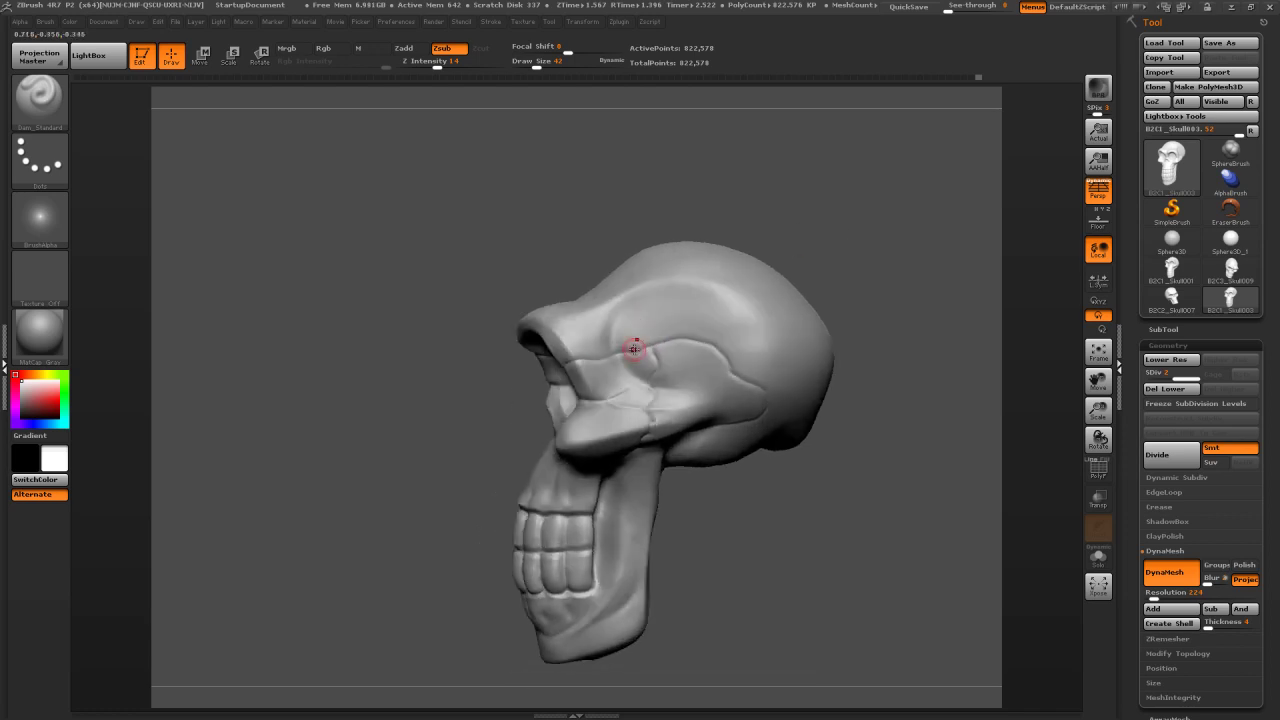
{"action": "left_click_drag", "start_coordinate": [718, 195], "coordinate": [619, 270]}
Add small symmetrical pits on both sides of the chin and above the inner brow ridges
{"action": "left_click_drag", "start_coordinate": [639, 216], "coordinate": [780, 186]}
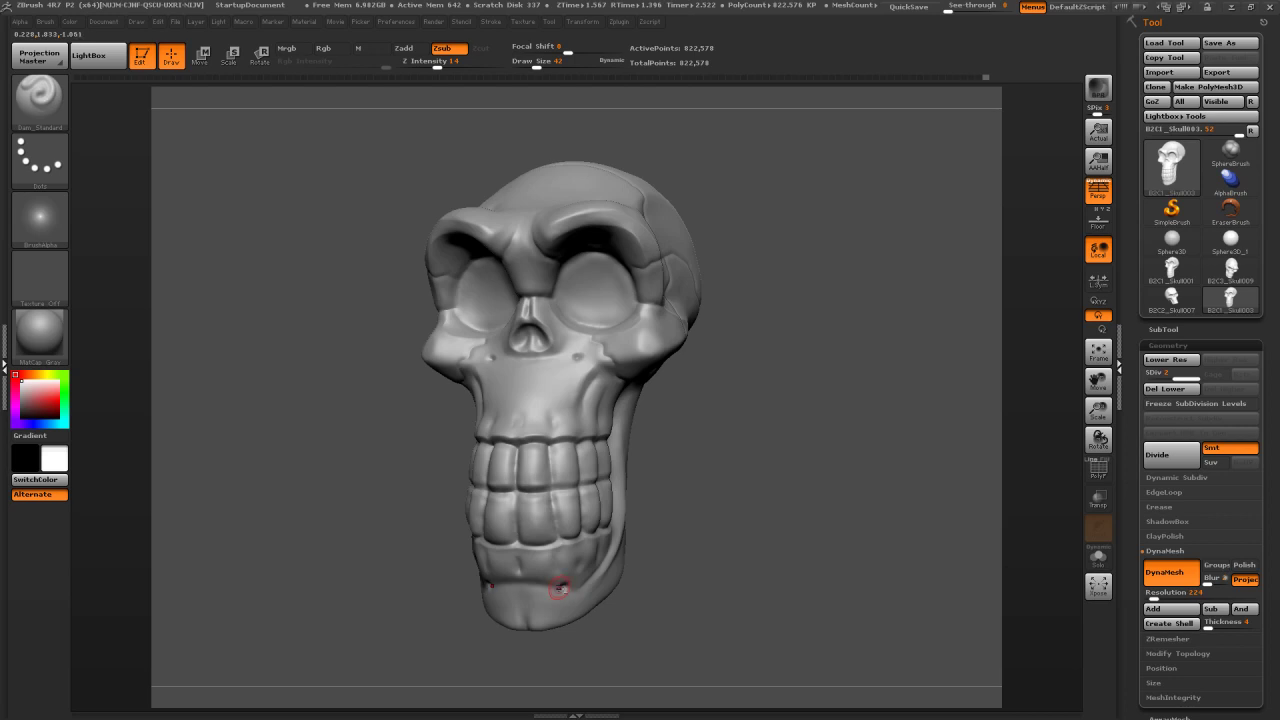
{"action": "left_click_drag", "start_coordinate": [848, 220], "coordinate": [880, 251]}
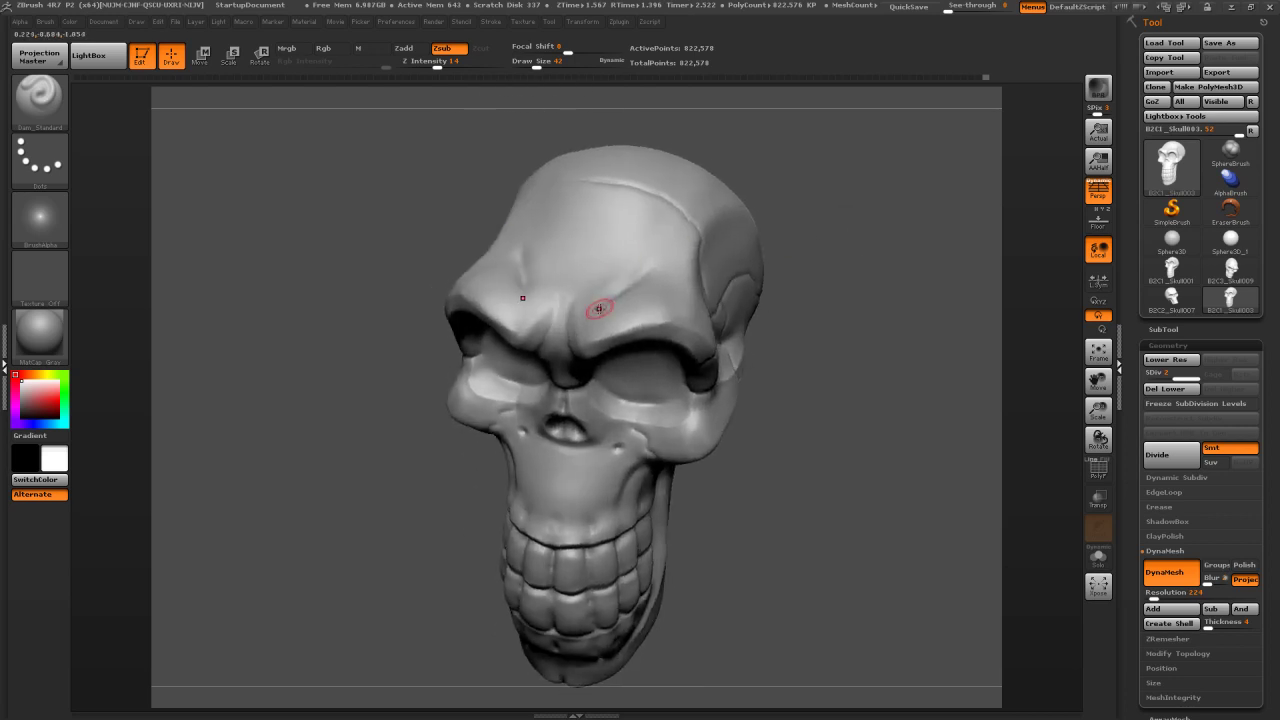
{"action": "left_click_drag", "start_coordinate": [762, 272], "coordinate": [872, 250]}
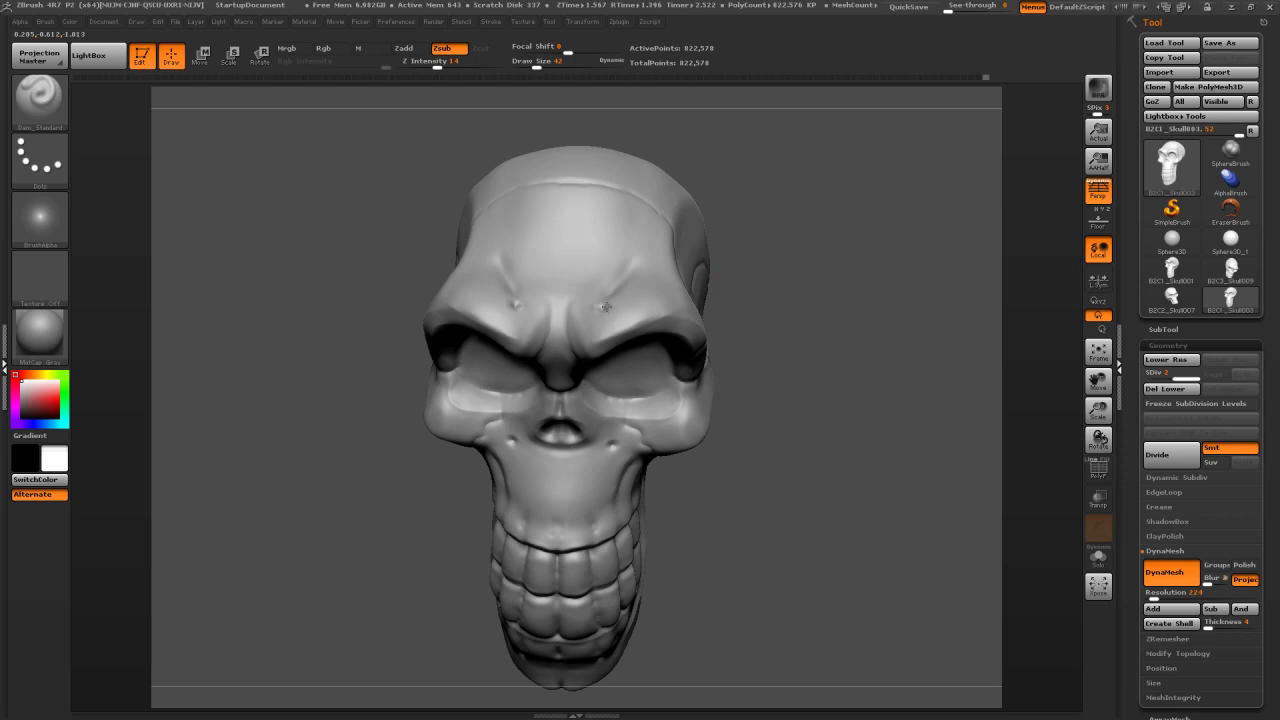
Shape the upright branches of the jaw behind the teeth with Dam_Standard at Draw Size 97 and smooth the strokes
{"action": "mouse_move", "coordinate": [823, 260]}
{"action": "left_mouse_down"}
{"action": "mouse_move", "coordinate": [815, 330]}
{"action": "mouse_move", "coordinate": [806, 262]}
{"action": "mouse_move", "coordinate": [826, 229]}
{"action": "mouse_move", "coordinate": [789, 229]}
{"action": "mouse_move", "coordinate": [812, 247]}
{"action": "mouse_move", "coordinate": [784, 253]}
{"action": "mouse_move", "coordinate": [918, 263]}
{"action": "mouse_move", "coordinate": [826, 256]}
{"action": "mouse_move", "coordinate": [854, 269]}
{"action": "mouse_move", "coordinate": [651, 289]}
{"action": "left_mouse_up"}
{"action": "mouse_move", "coordinate": [742, 451]}
{"action": "left_mouse_down"}
{"action": "mouse_move", "coordinate": [675, 398]}
{"action": "mouse_move", "coordinate": [741, 390]}
{"action": "mouse_move", "coordinate": [665, 401]}
{"action": "left_mouse_up"}
{"action": "key", "text": "s"}
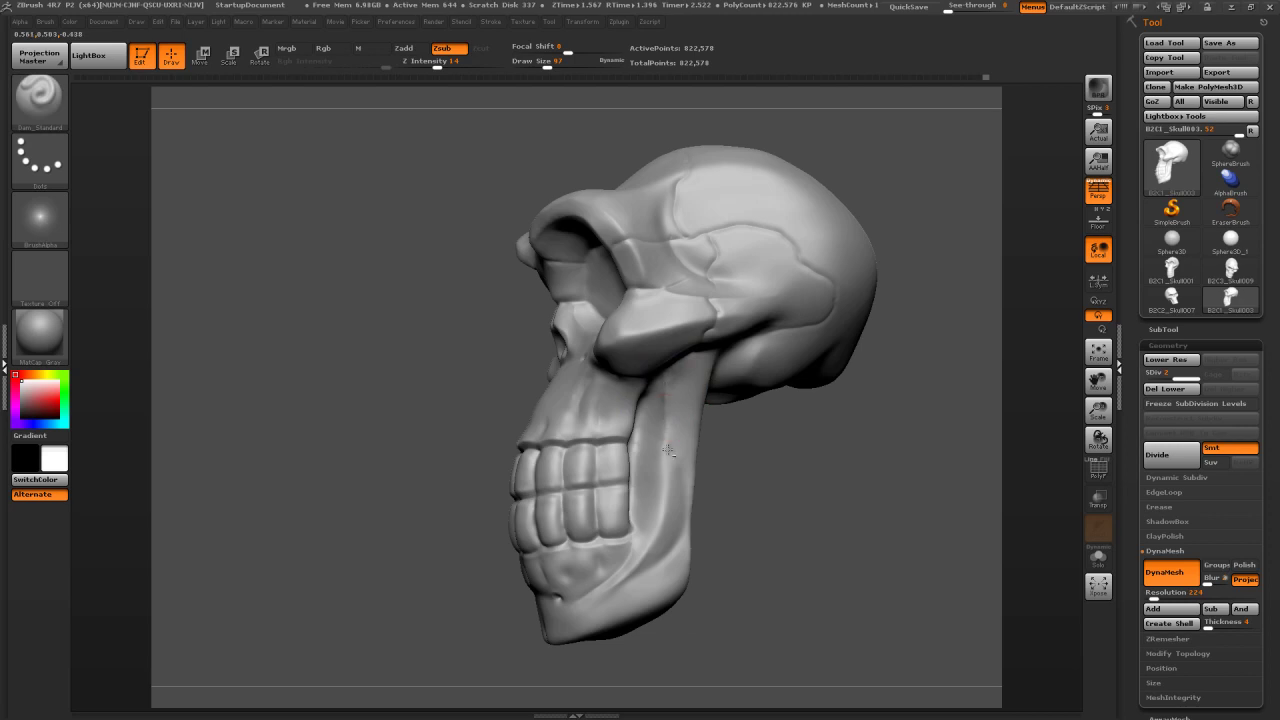
{"action": "mouse_move", "coordinate": [696, 496]}
{"action": "left_mouse_down"}
{"action": "mouse_move", "coordinate": [785, 482]}
{"action": "mouse_move", "coordinate": [735, 440]}
{"action": "left_mouse_up"}
{"action": "left_click_drag", "start_coordinate": [680, 400], "coordinate": [669, 407], "text": "shift"}
{"action": "key", "text": "alt"}
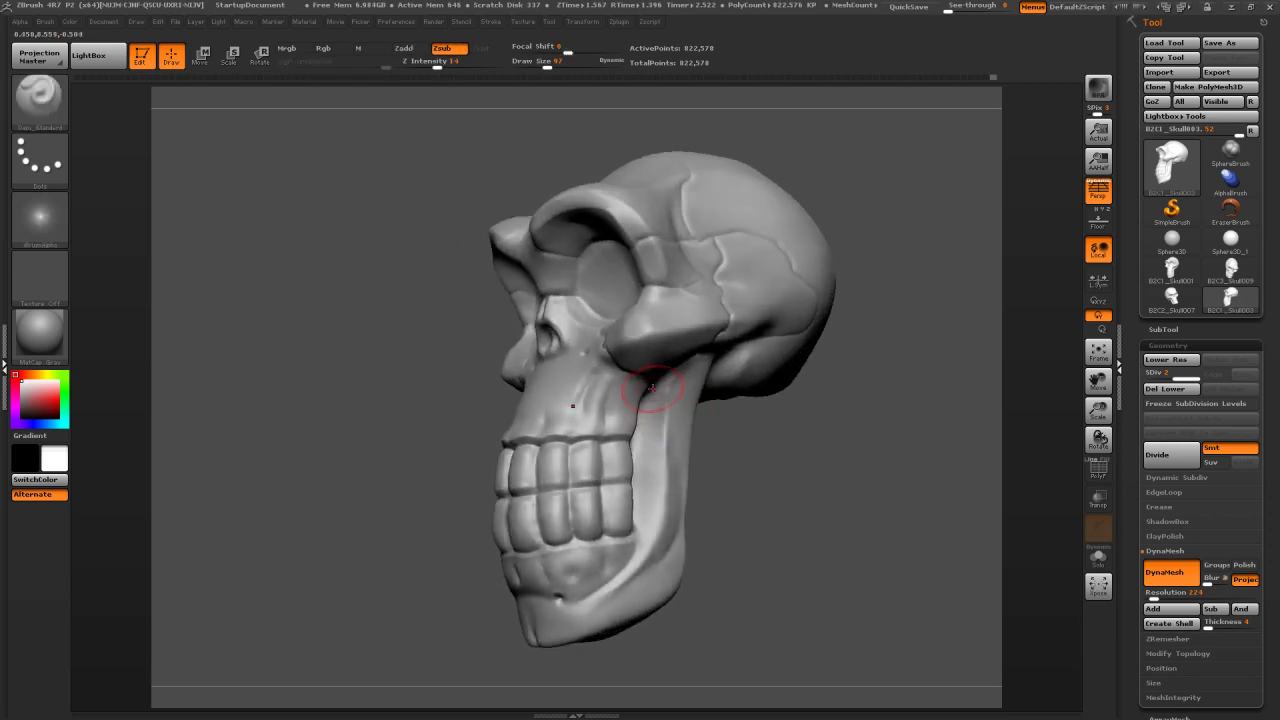
Refine the creases along the front of the jaw branches at Draw Size 62, smoothing them below the cheekbones
{"action": "key", "text": "shift"}
{"action": "key", "text": "s"}
{"action": "left_click_drag", "start_coordinate": [784, 414], "coordinate": [746, 423]}
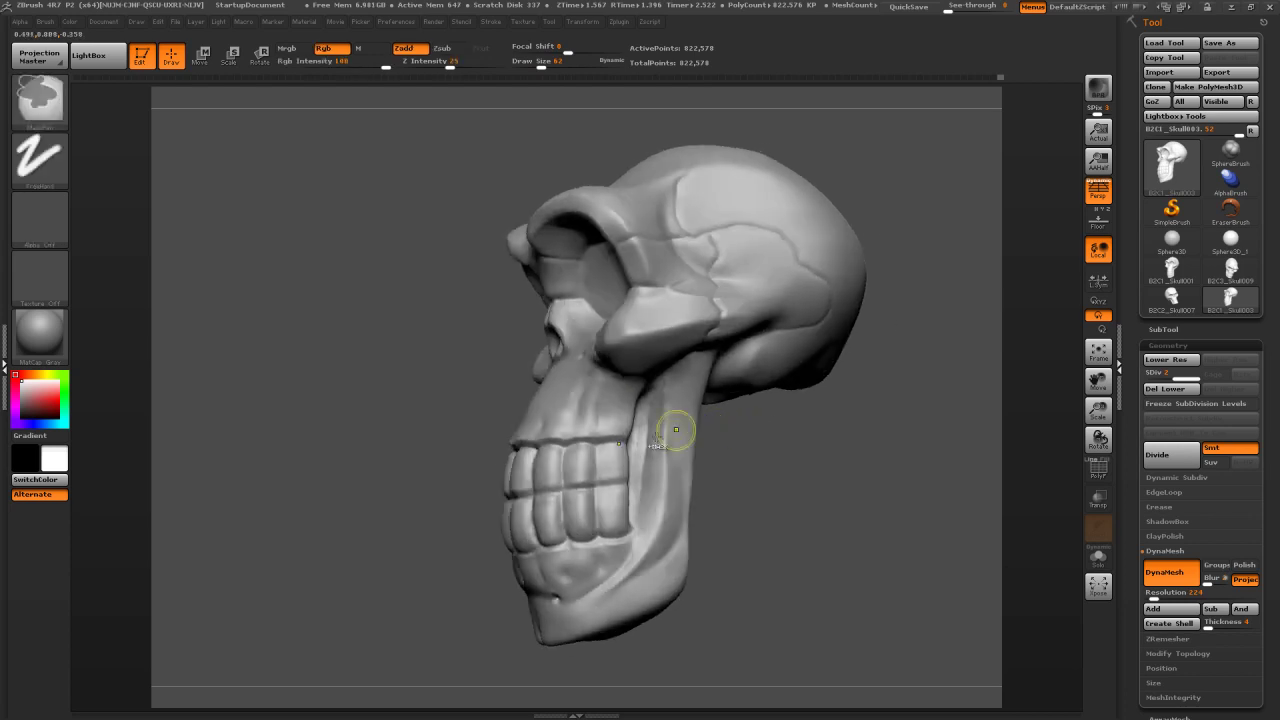
{"action": "key", "text": "shift"}
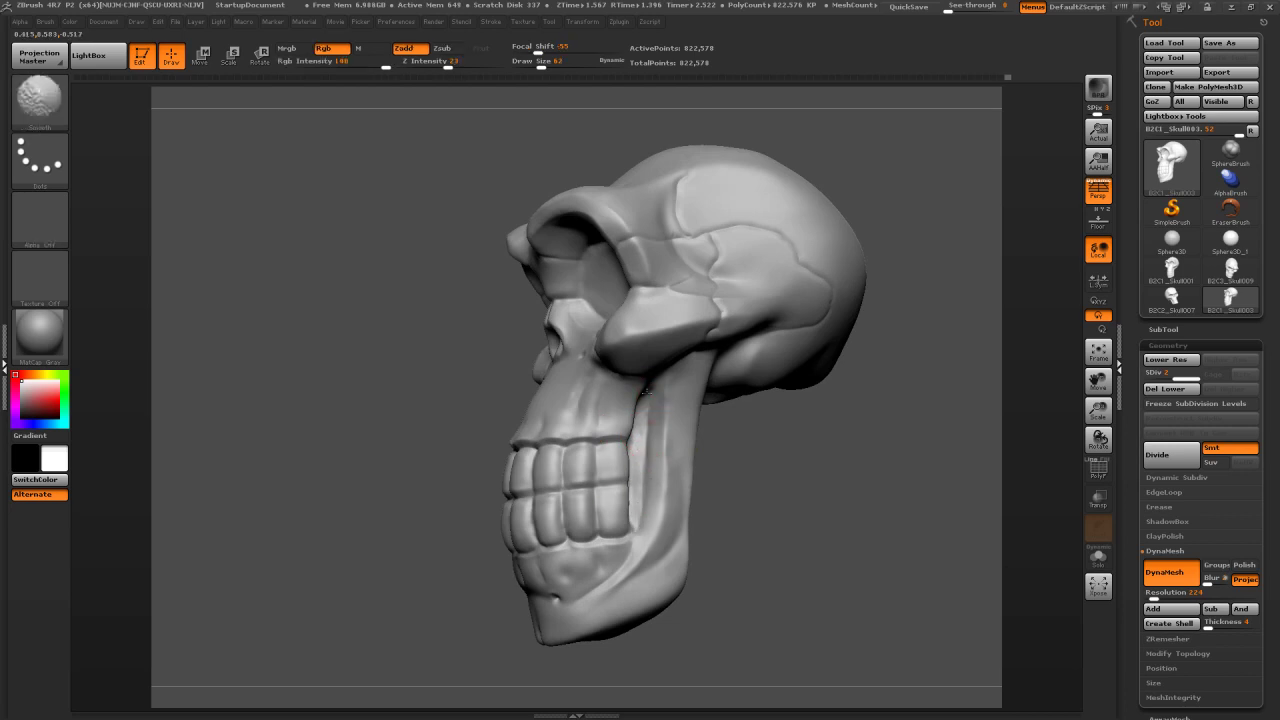
{"action": "left_click_drag", "start_coordinate": [714, 466], "coordinate": [700, 294]}
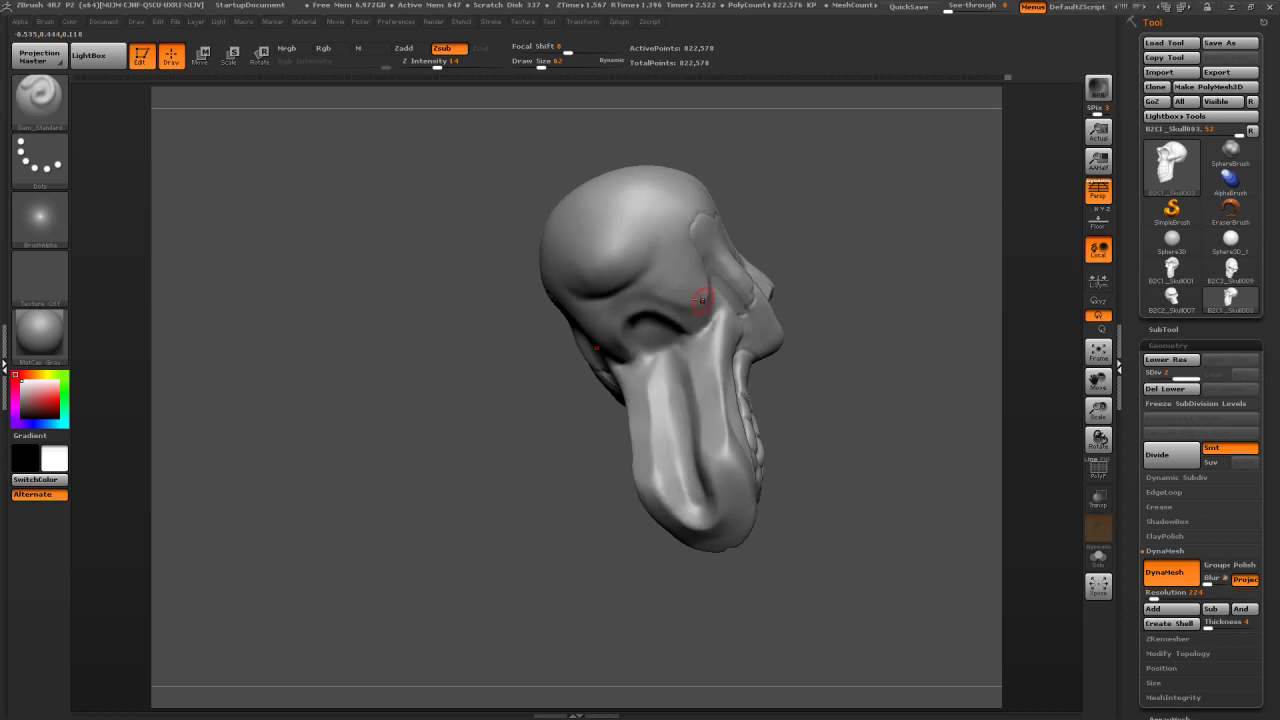
{"action": "left_click_drag", "start_coordinate": [870, 262], "coordinate": [780, 274]}
{"action": "left_click_drag", "start_coordinate": [1000, 275], "coordinate": [846, 331], "text": "alt"}
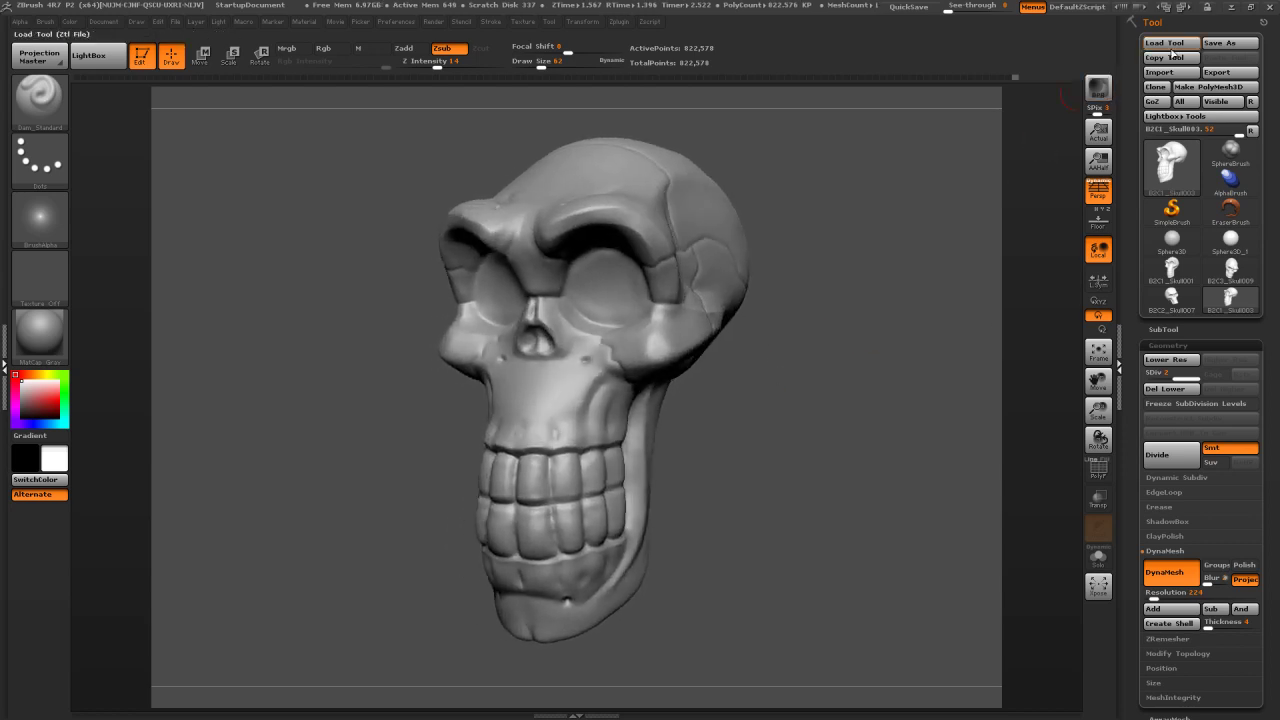
Save the skull as a new ZTool version named B2C1_Skull004 in the ART - CharaDesign folder
{"action": "left_click", "coordinate": [1217, 45]}
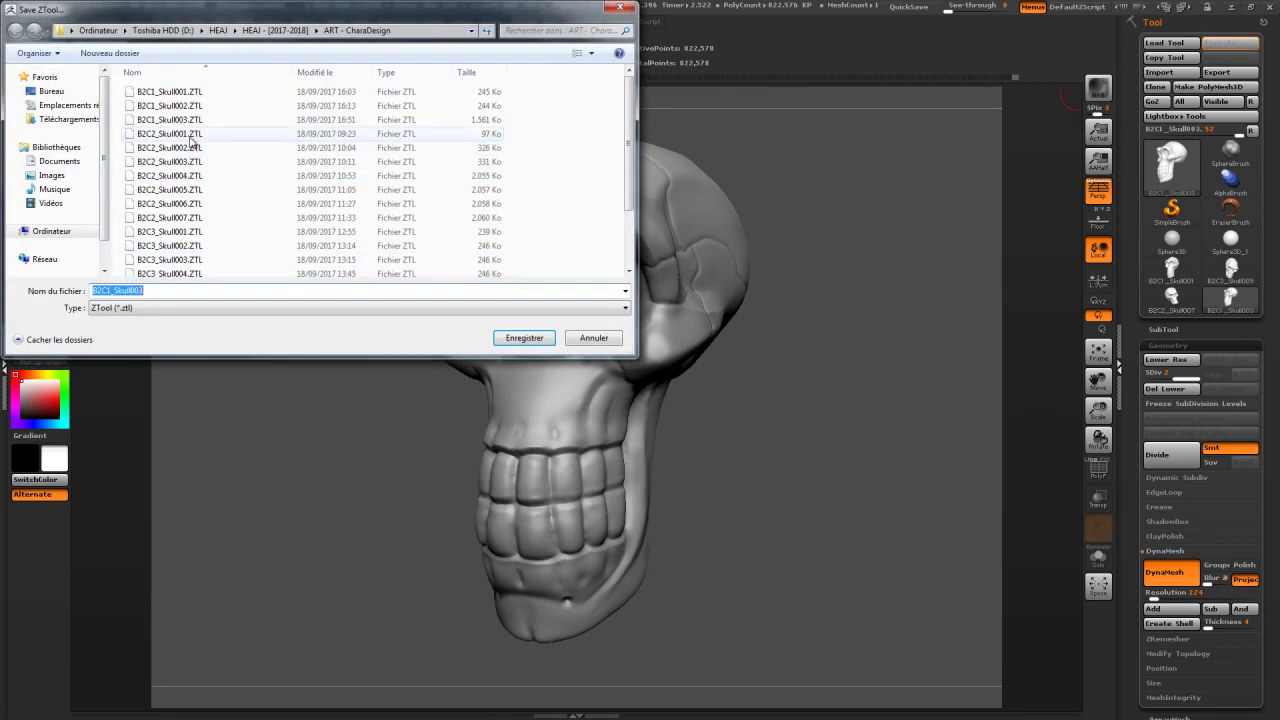
{"action": "left_click", "coordinate": [172, 120]}
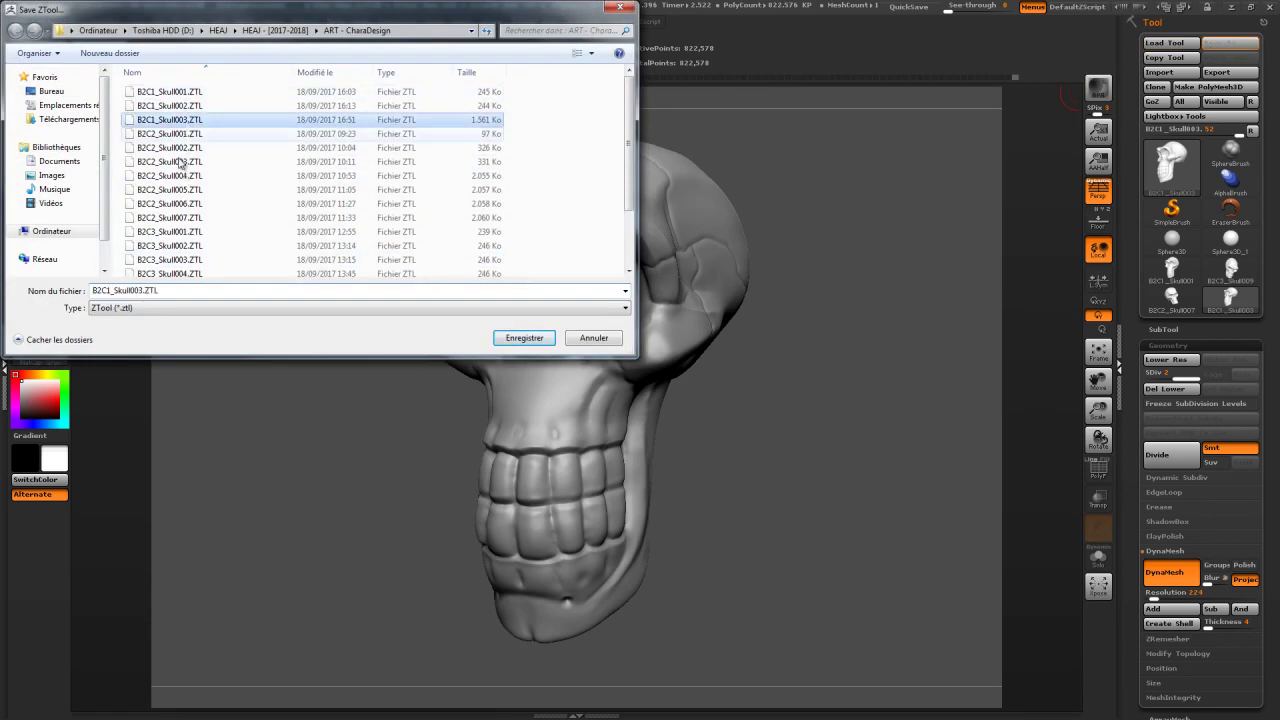
{"action": "left_click_drag", "start_coordinate": [139, 291], "coordinate": [158, 291]}
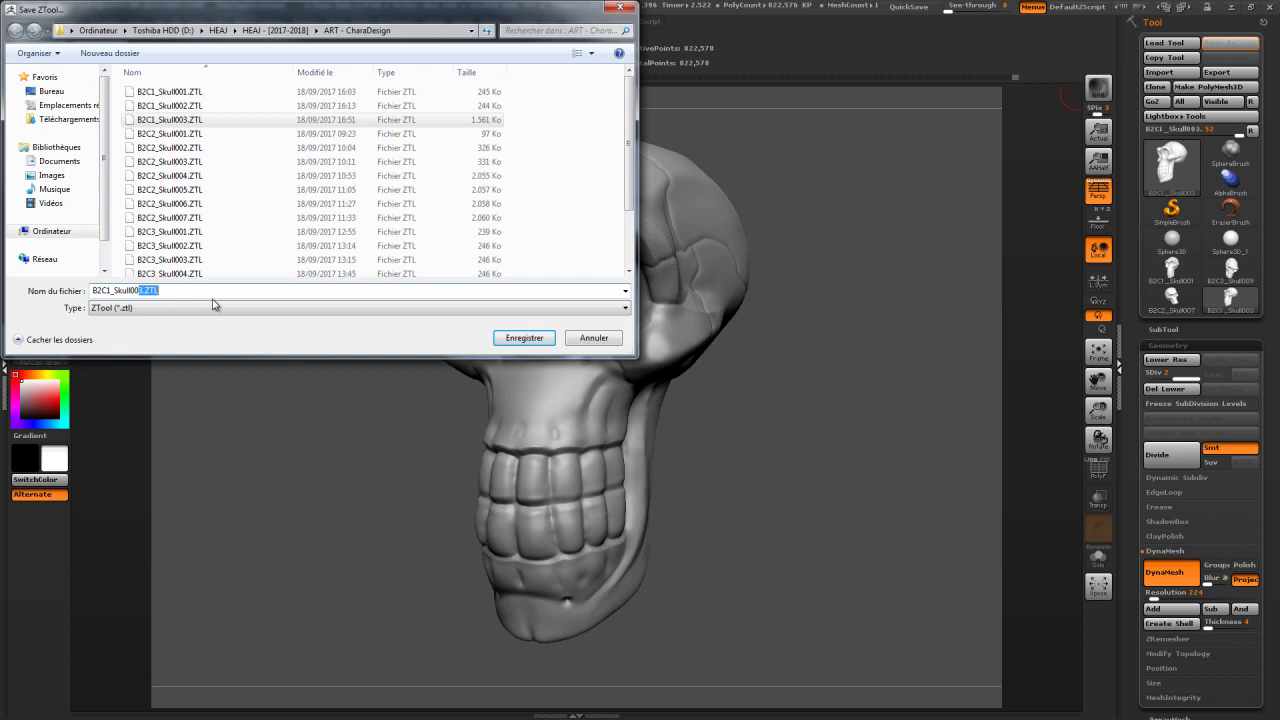
{"action": "type", "text": "4"}
{"action": "key", "text": "Return"}
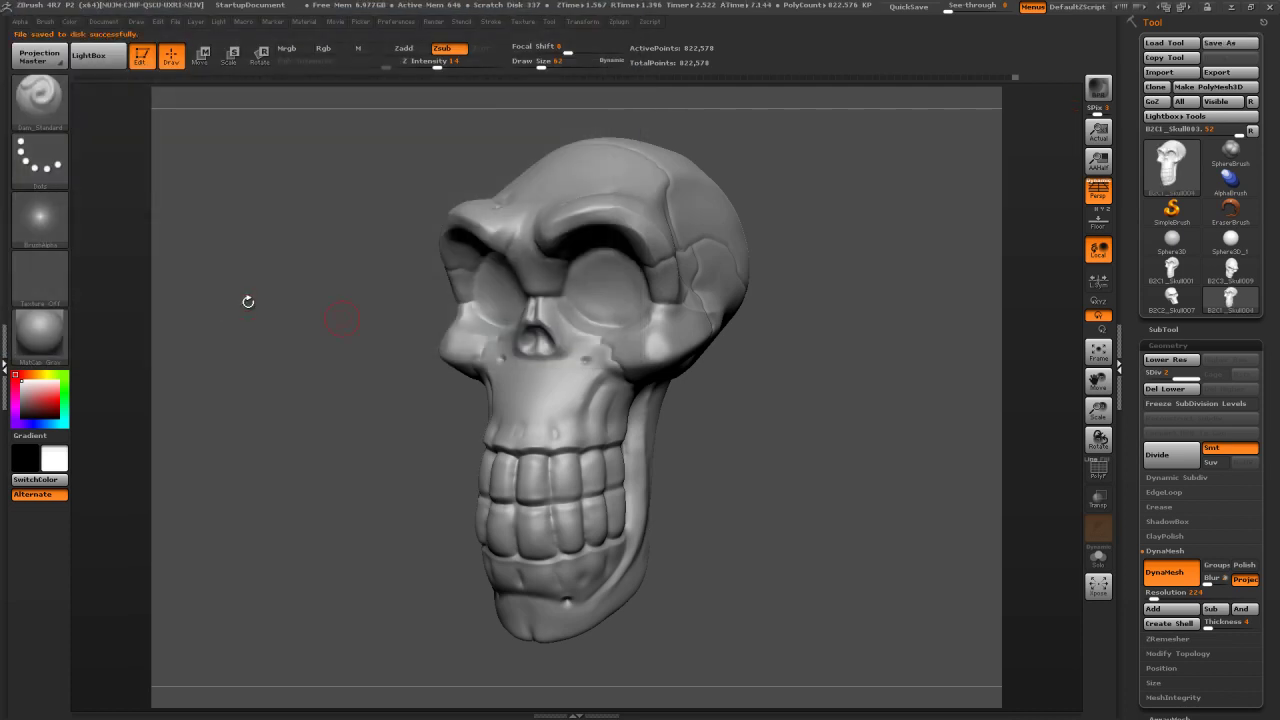